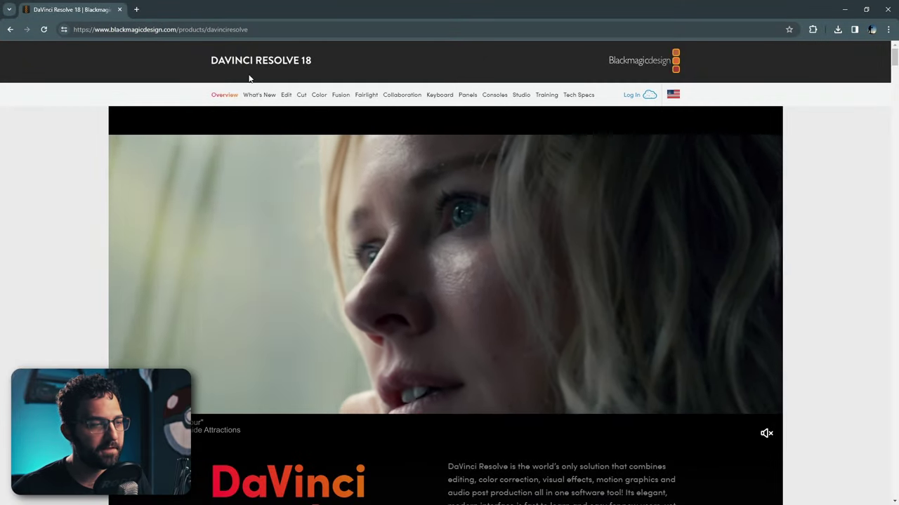
Download the free DaVinci Resolve 18.6 for Windows, filling in and submitting the registration form with the personal details
{"action": "scroll", "coordinate": [88, 221], "scroll_direction": "down", "scroll_amount": 4}
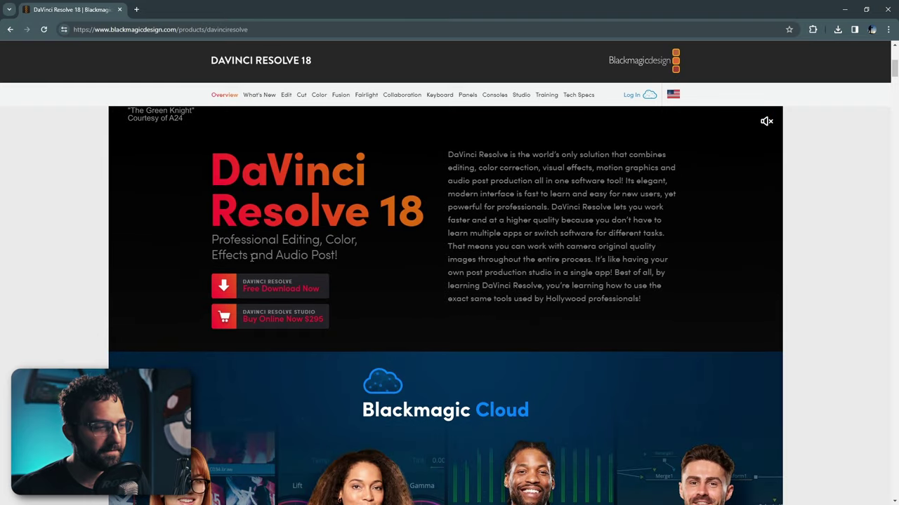
{"action": "left_click", "coordinate": [287, 292]}
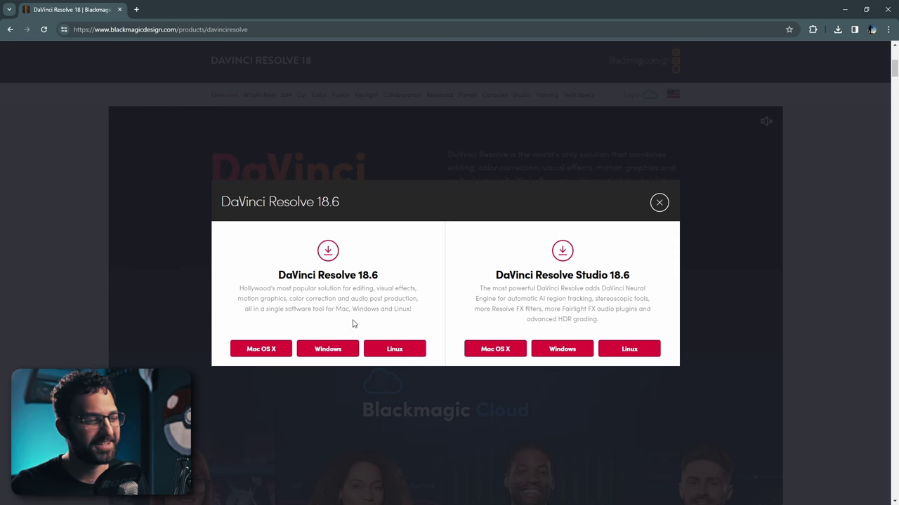
{"action": "left_click", "coordinate": [331, 351]}
{"action": "left_click", "coordinate": [300, 134]}
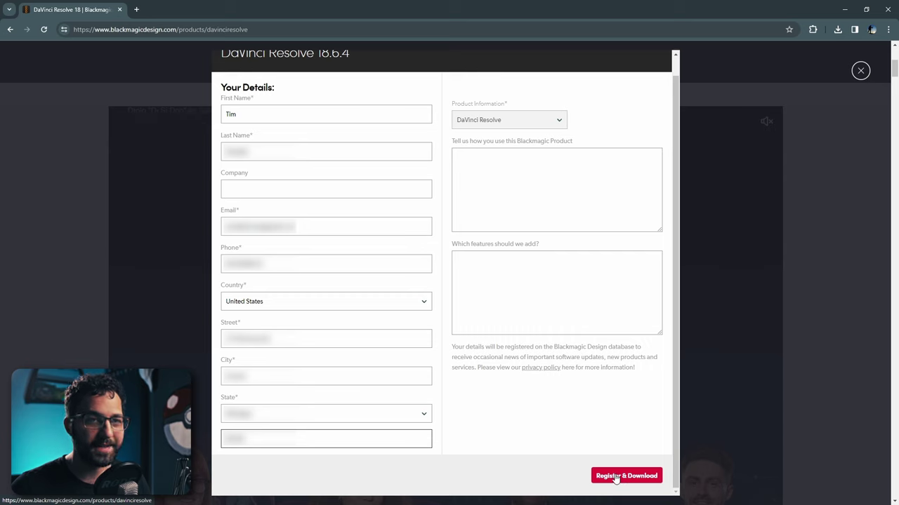
{"action": "left_click", "coordinate": [615, 478]}
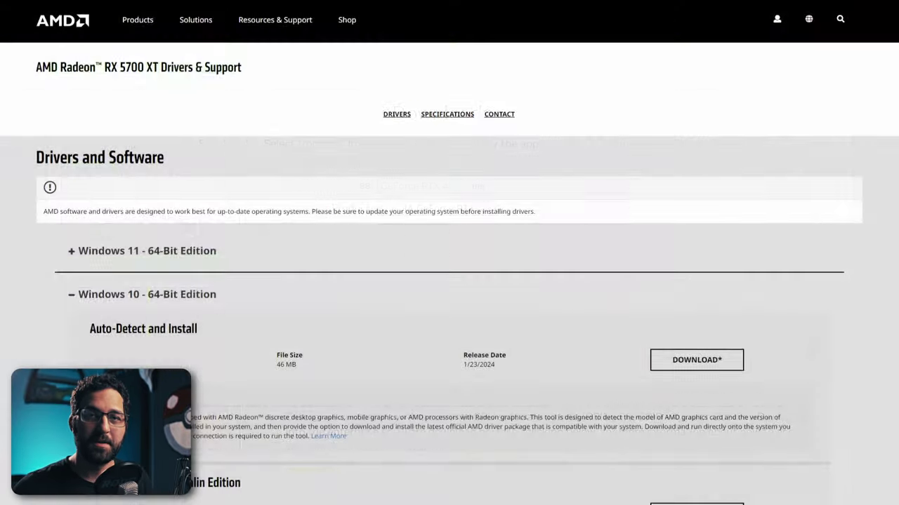
{"action": "scroll", "coordinate": [449, 281], "scroll_direction": "down", "scroll_amount": 4}
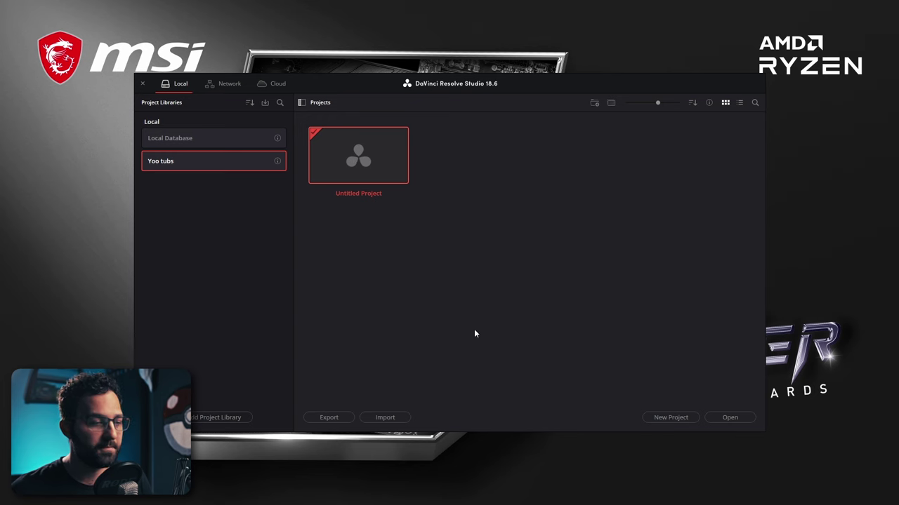
{"action": "right_click", "coordinate": [521, 219]}
{"action": "left_click", "coordinate": [548, 236]}
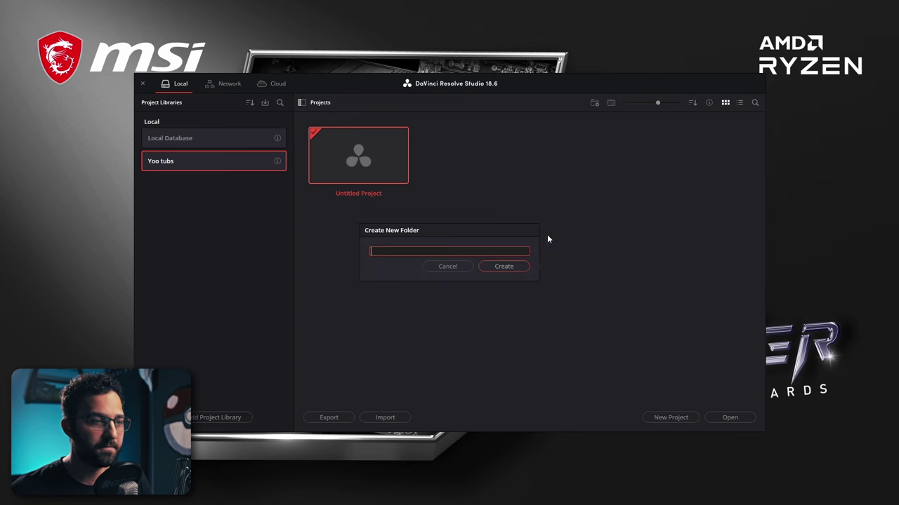
{"action": "left_click", "coordinate": [450, 267]}
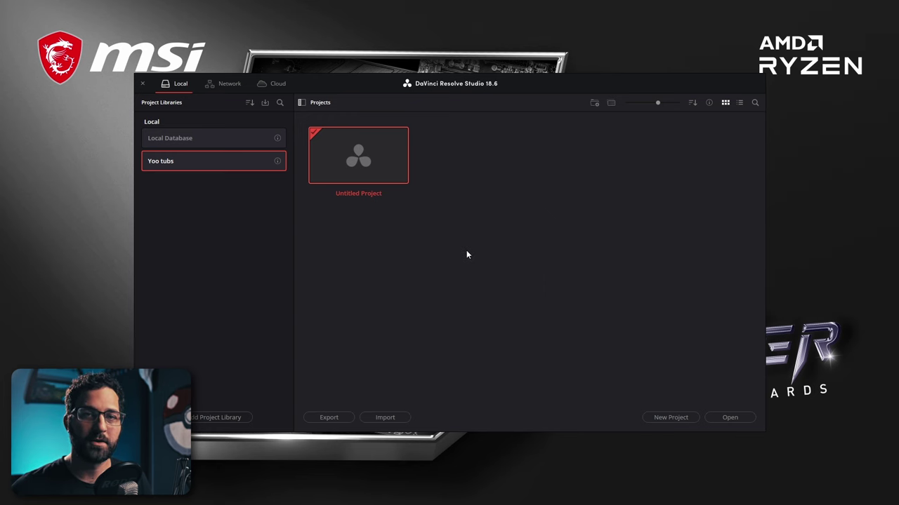
{"action": "right_click", "coordinate": [388, 162]}
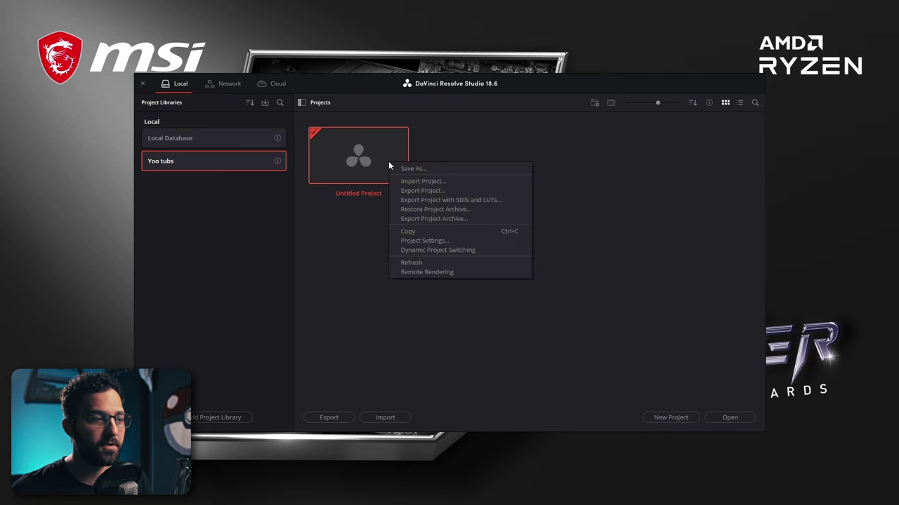
{"action": "left_click", "coordinate": [446, 221]}
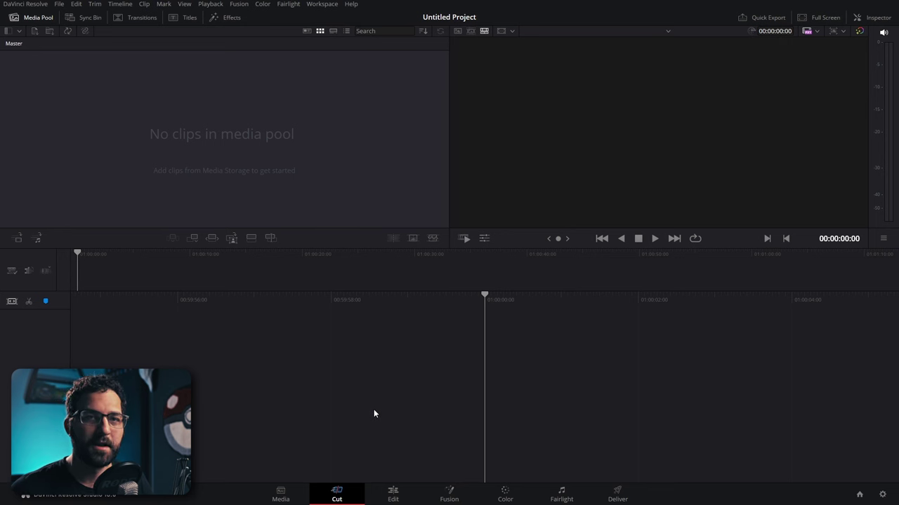
On the Media page, browse the One Touch drive's 0011_20230130_SIX_TimbaX_Toronto_Interviews folder to 02 Sources > Video, with storage files shown as a list
{"action": "left_click", "coordinate": [280, 495]}
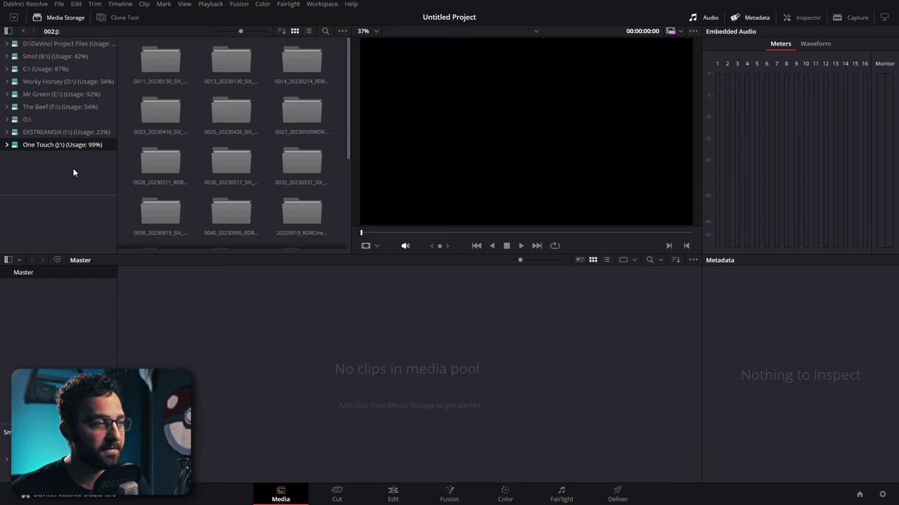
{"action": "left_click", "coordinate": [159, 62]}
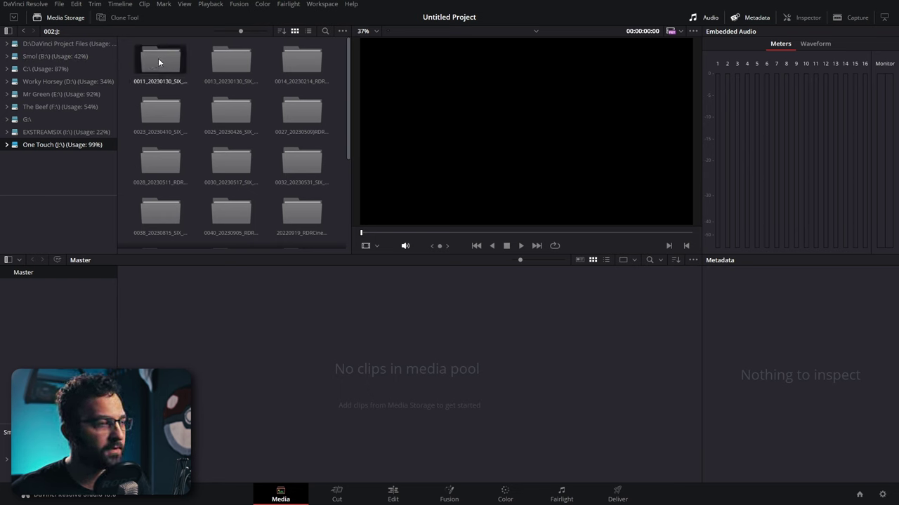
{"action": "double_click", "coordinate": [159, 62]}
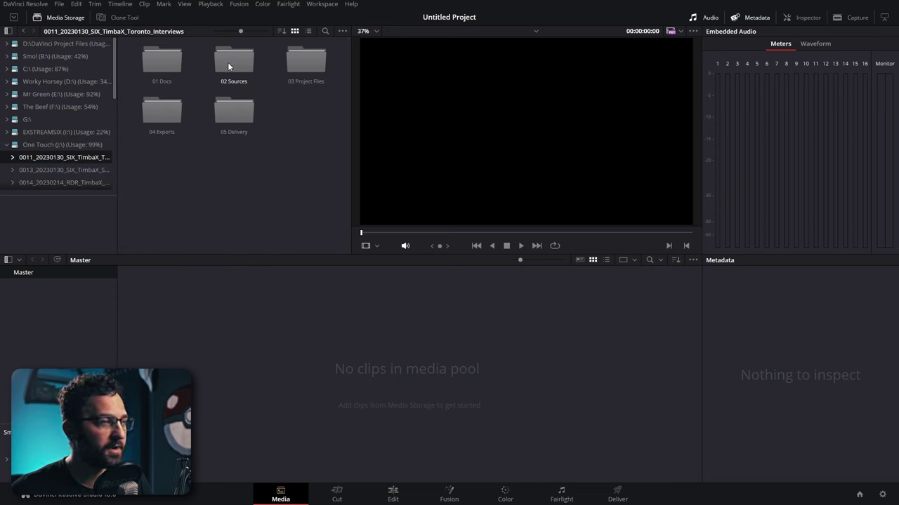
{"action": "left_click", "coordinate": [307, 31]}
{"action": "double_click", "coordinate": [155, 64]}
{"action": "double_click", "coordinate": [146, 74]}
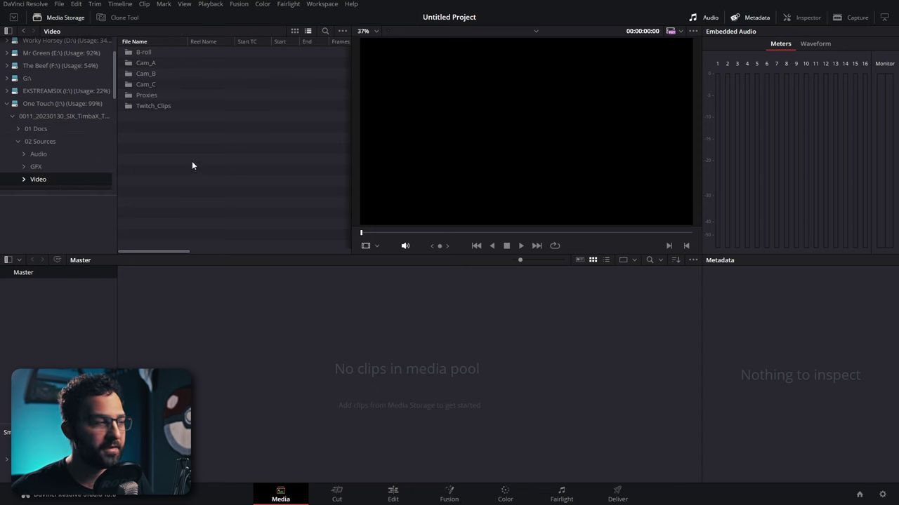
Add the 02 Sources folder and its subfolders to the media pool as bins, changing the project frame rate to match the clips
{"action": "left_click", "coordinate": [39, 143]}
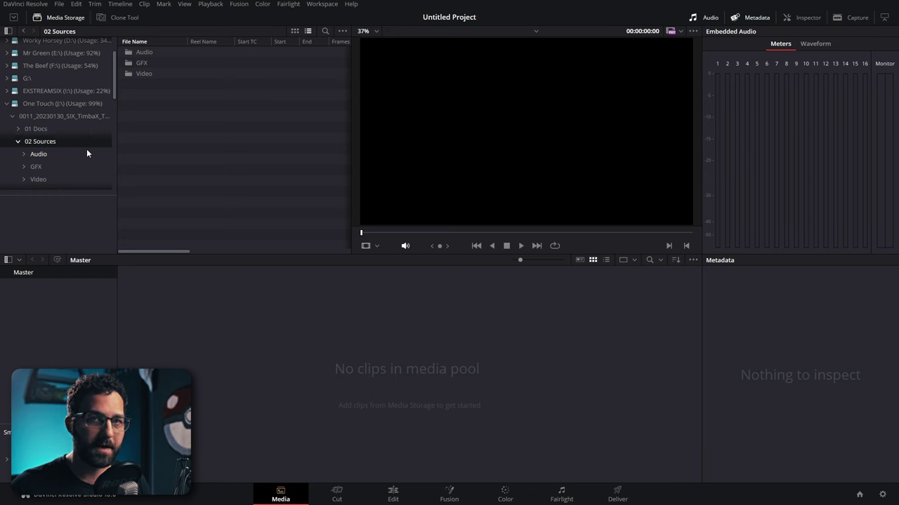
{"action": "right_click", "coordinate": [45, 141]}
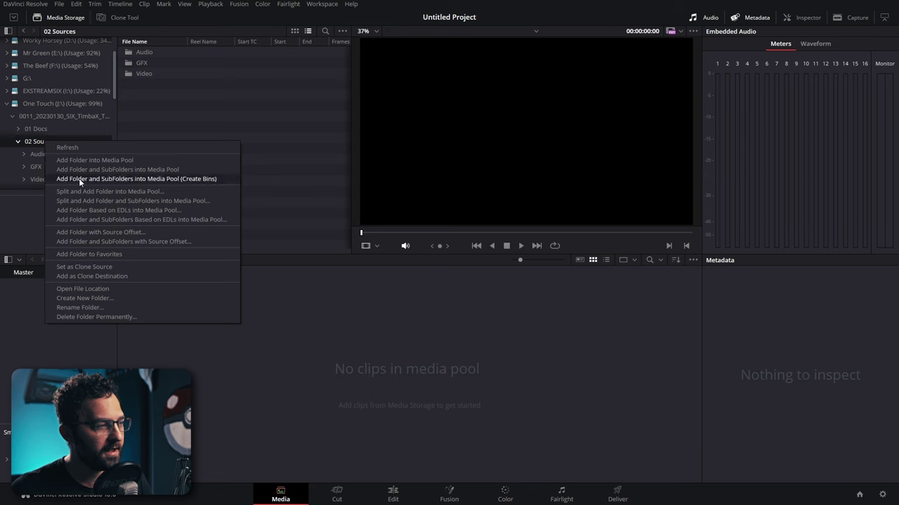
{"action": "left_click", "coordinate": [212, 179]}
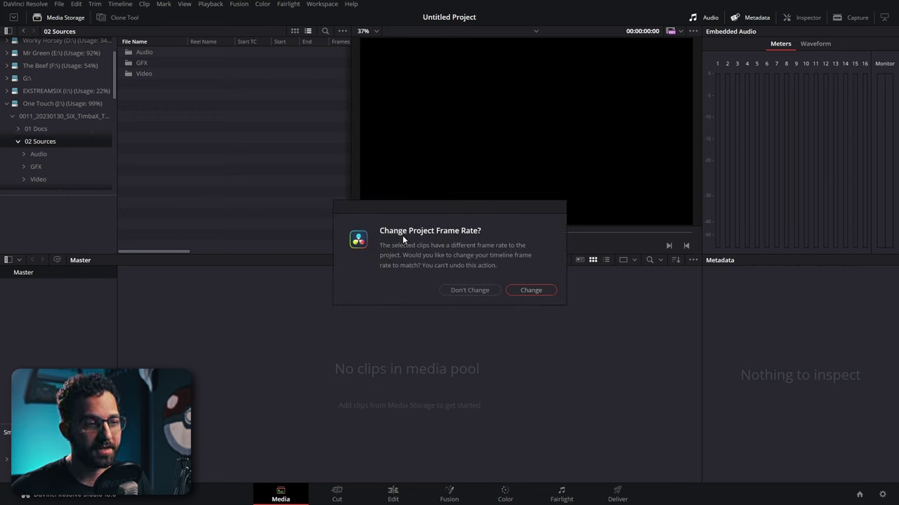
{"action": "left_click", "coordinate": [531, 291]}
Look through the imported bins and view the Cam_A, Cam_B and Cam_C clips separately and together
{"action": "scroll", "coordinate": [73, 289], "scroll_direction": "down", "scroll_amount": 2}
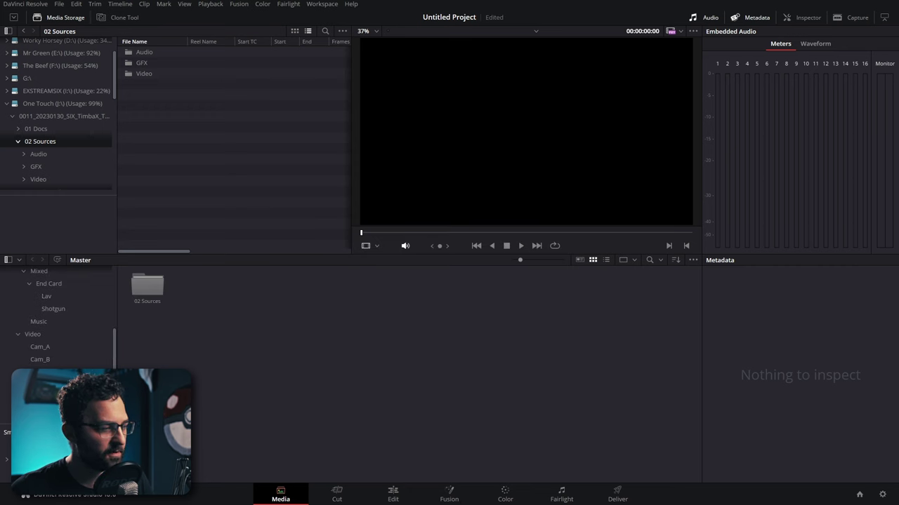
{"action": "scroll", "coordinate": [67, 325], "scroll_direction": "up", "scroll_amount": 3}
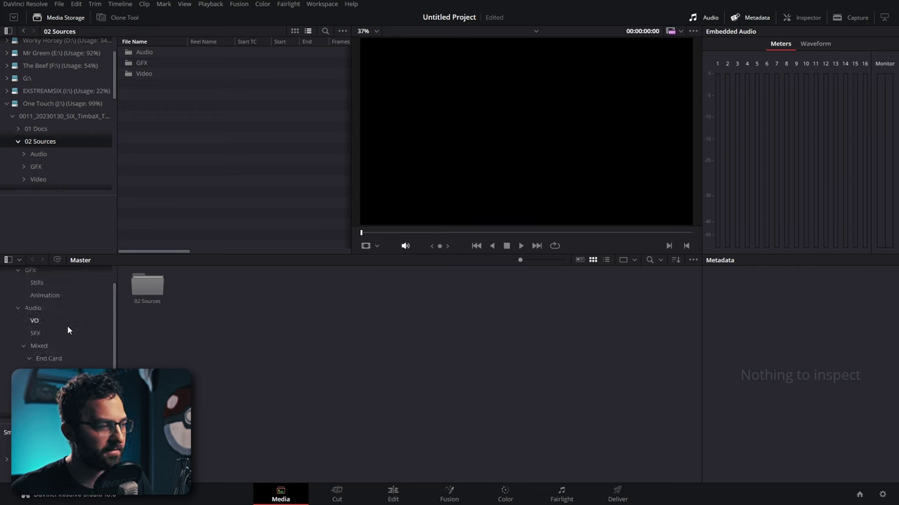
{"action": "scroll", "coordinate": [79, 314], "scroll_direction": "down", "scroll_amount": 3}
{"action": "scroll", "coordinate": [73, 323], "scroll_direction": "down", "scroll_amount": 1}
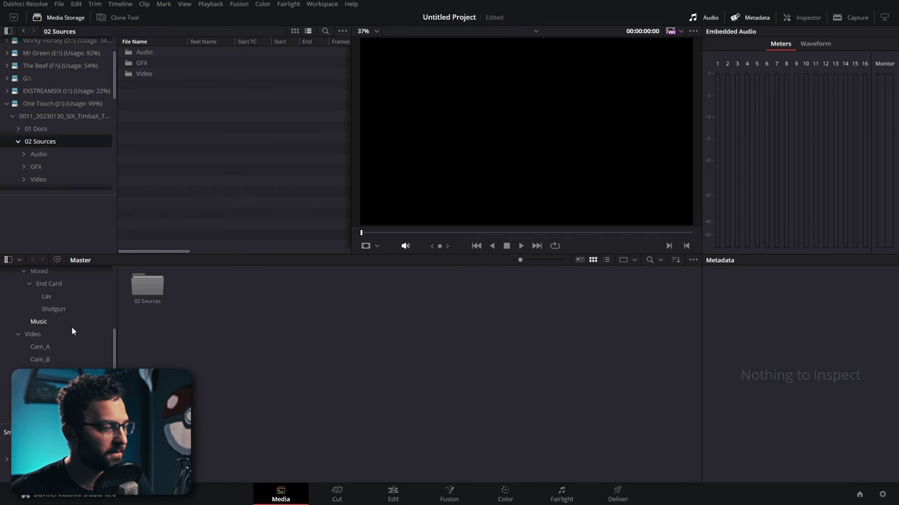
{"action": "left_click", "coordinate": [39, 346]}
{"action": "left_click", "coordinate": [39, 359]}
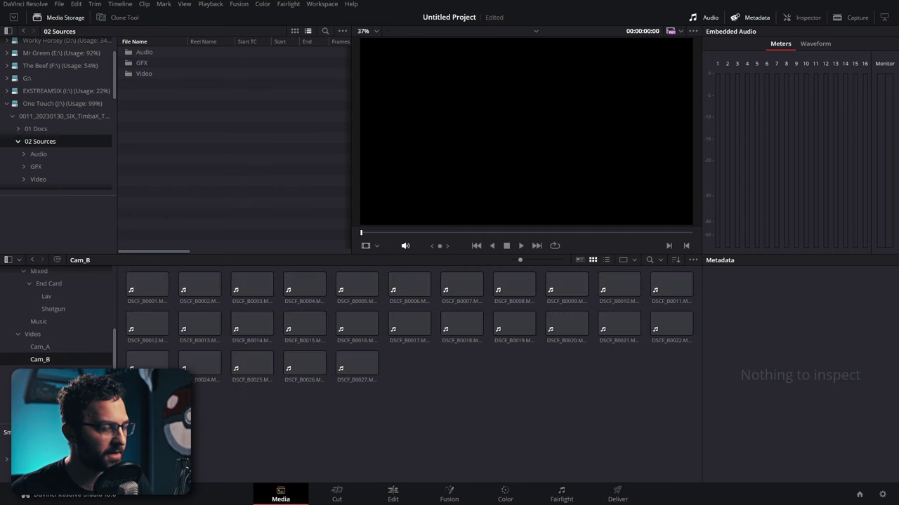
{"action": "left_click", "coordinate": [40, 372]}
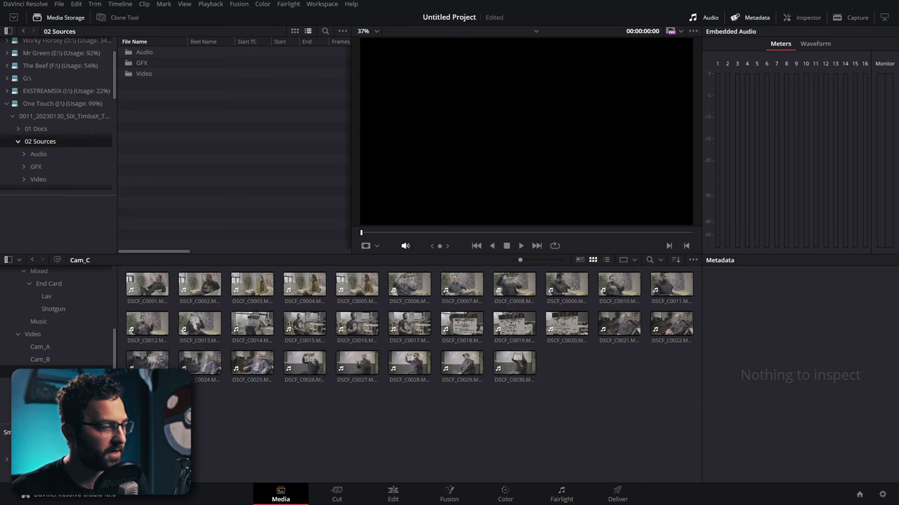
{"action": "left_click", "coordinate": [39, 347], "text": "shift"}
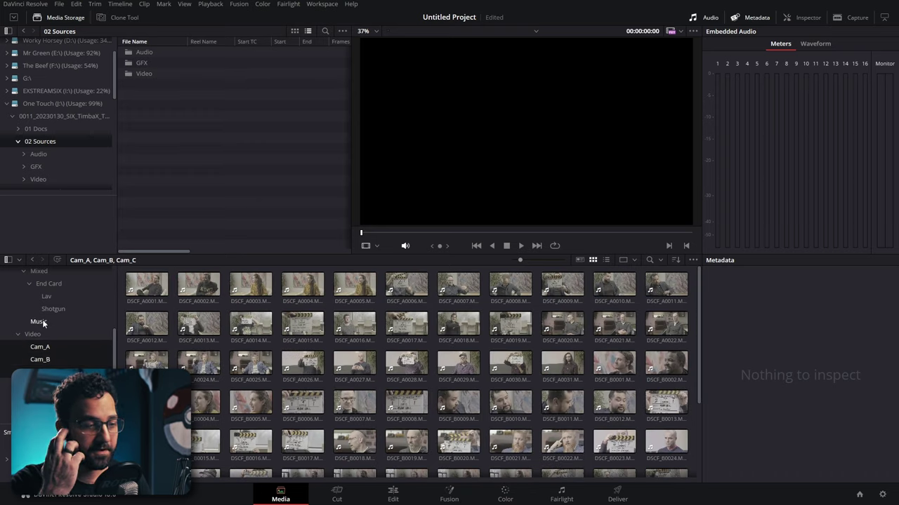
Show the contents of the B-roll, Cam_A, Cam_B and Cam_C bins together in list view
{"action": "left_click", "coordinate": [43, 344]}
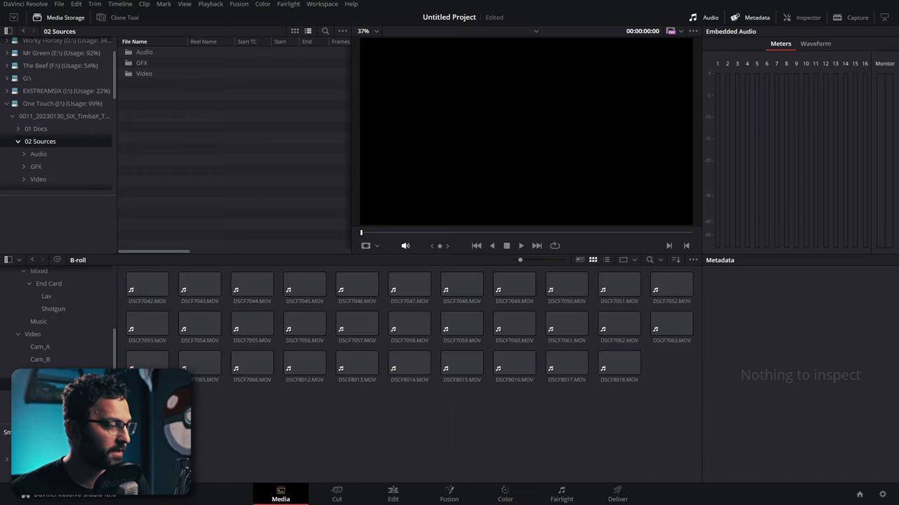
{"action": "left_click", "coordinate": [31, 372], "text": "shift"}
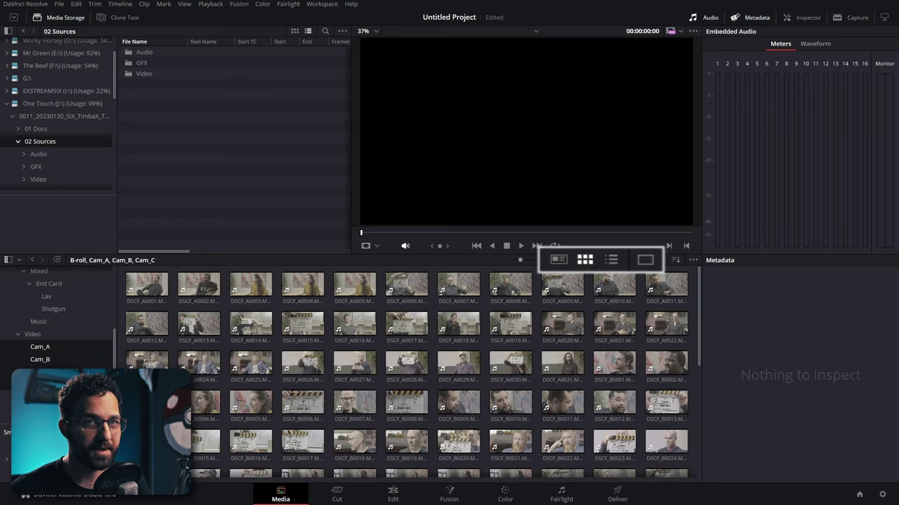
{"action": "left_click", "coordinate": [612, 261]}
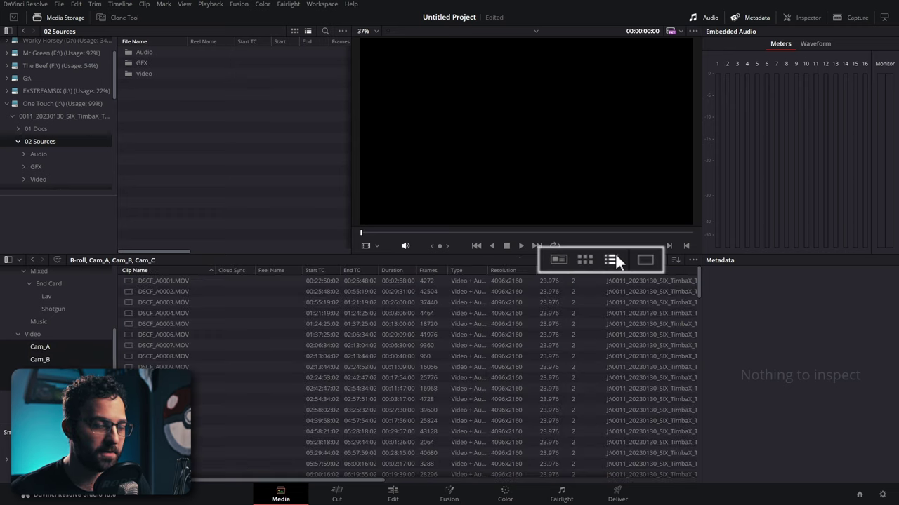
Remove B-roll from the bin selection and add the Shotgun and Lav audio bins to it
{"action": "left_click", "coordinate": [35, 385], "text": "ctrl"}
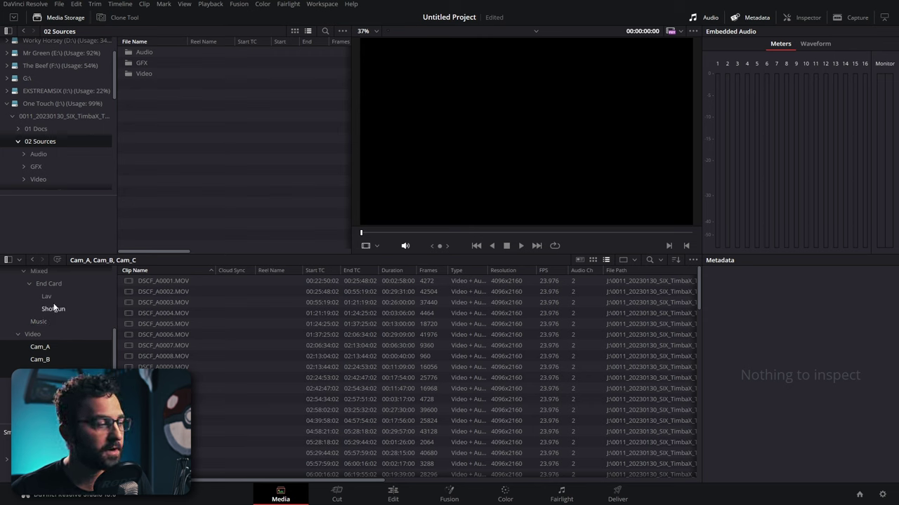
{"action": "scroll", "coordinate": [54, 309], "scroll_direction": "up", "scroll_amount": 2}
{"action": "left_click", "coordinate": [54, 343], "text": "ctrl"}
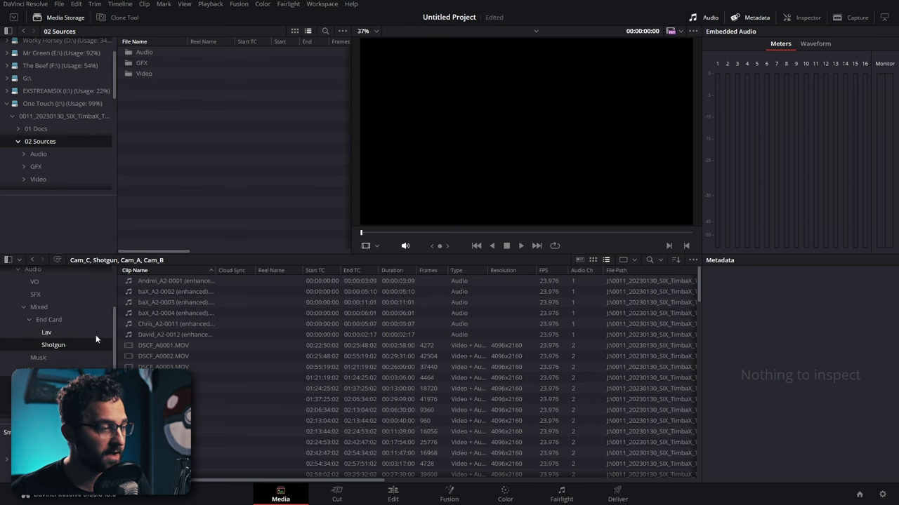
{"action": "left_click", "coordinate": [66, 332], "text": "ctrl"}
Select all clips in the combined bins and view the available Auto Sync Audio options
{"action": "left_click", "coordinate": [194, 291]}
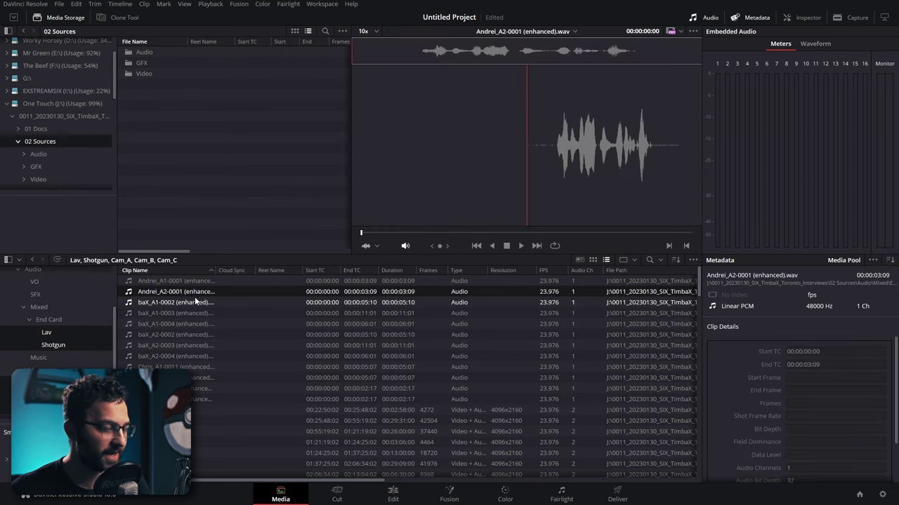
{"action": "key", "text": "ctrl+a"}
{"action": "right_click", "coordinate": [176, 285]}
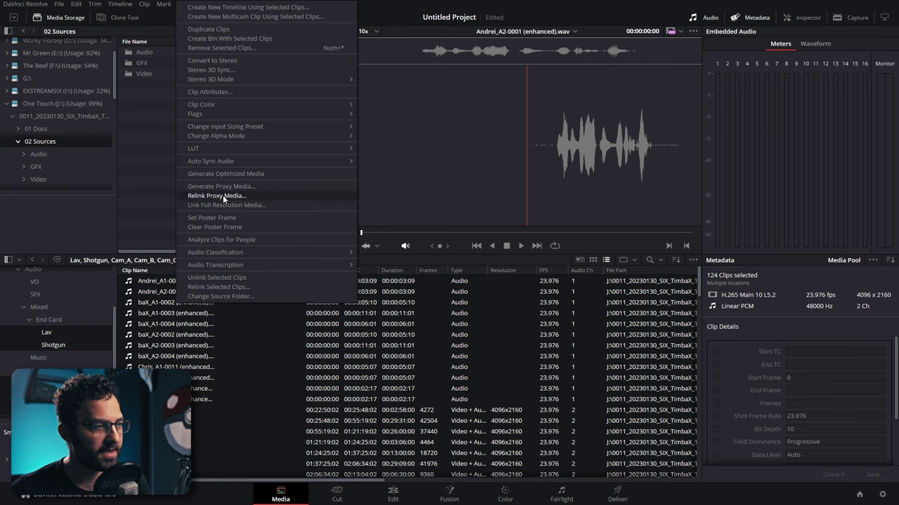
{"action": "mouse_move", "coordinate": [229, 162]}
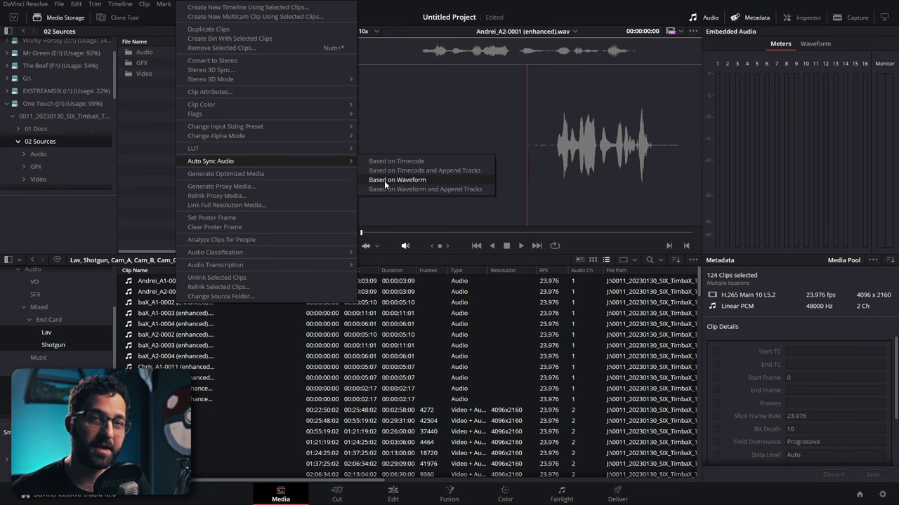
{"action": "left_click", "coordinate": [476, 317]}
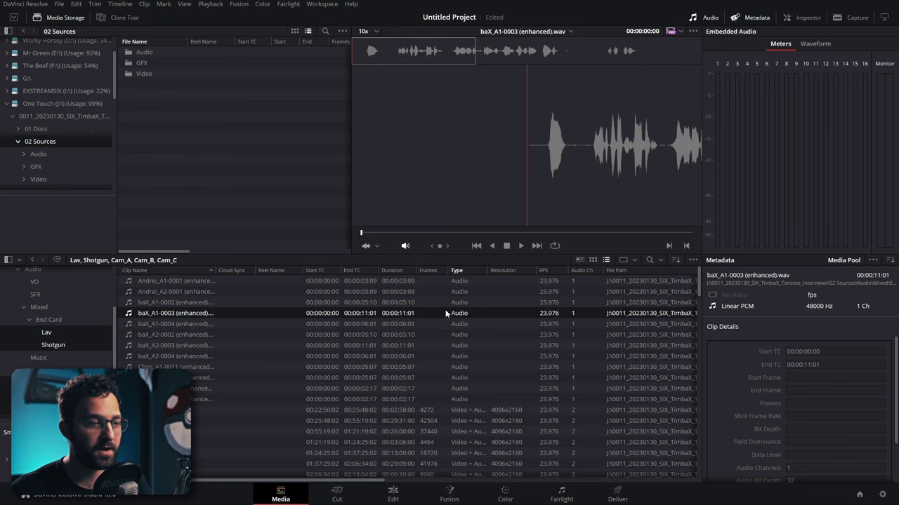
Add the Camera # column to the media pool's clip list
{"action": "right_click", "coordinate": [463, 270]}
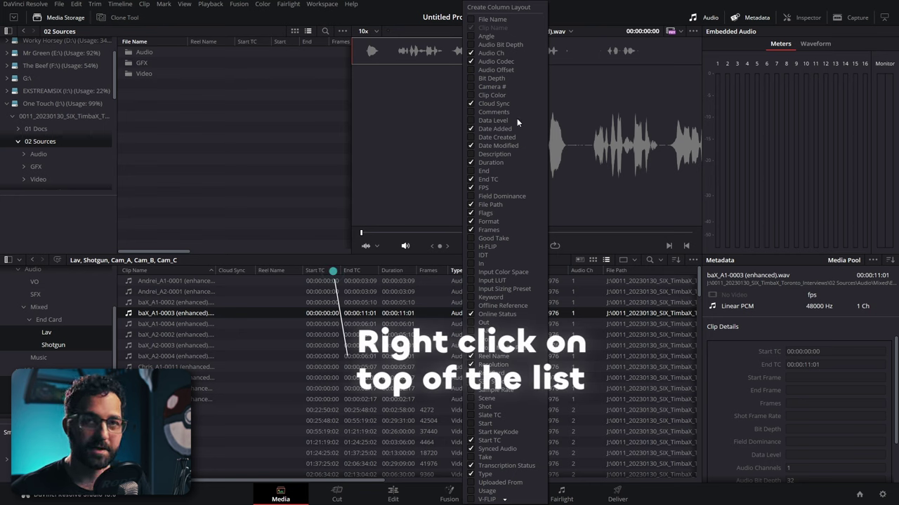
{"action": "left_click", "coordinate": [471, 86]}
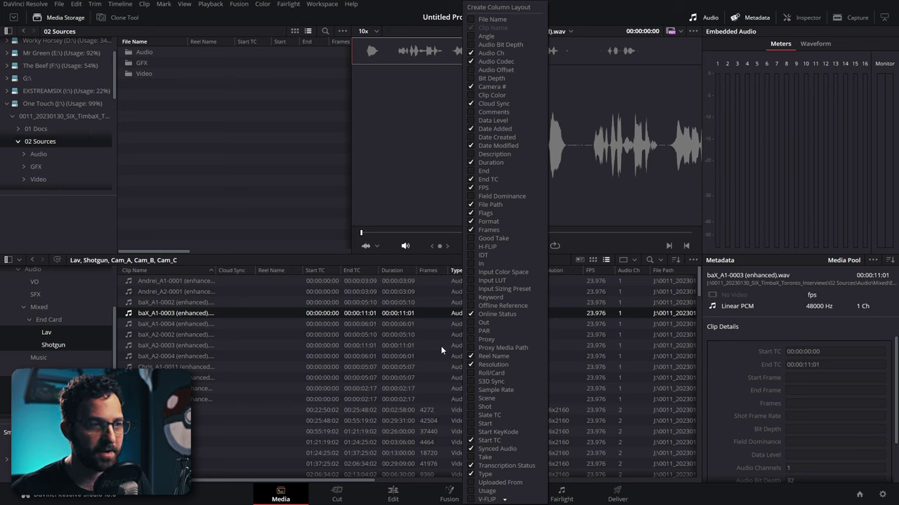
{"action": "left_click", "coordinate": [441, 346]}
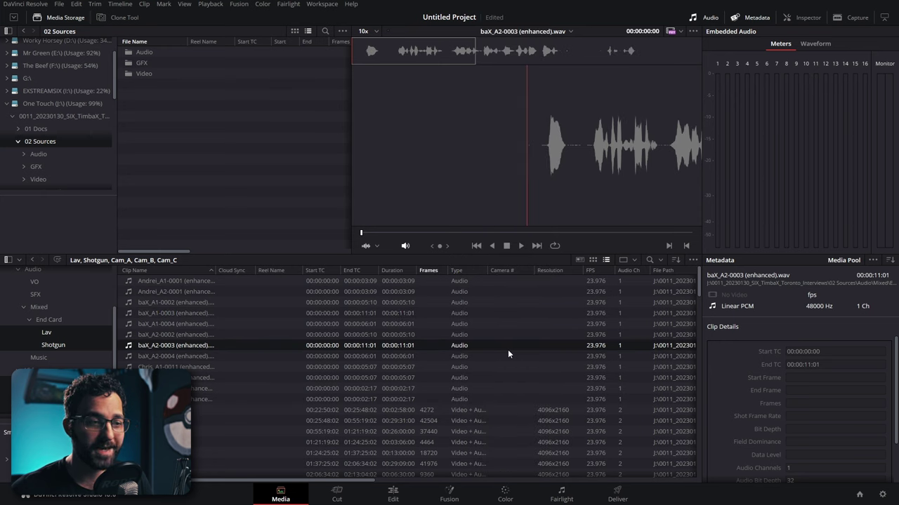
{"action": "scroll", "coordinate": [503, 395], "scroll_direction": "down", "scroll_amount": 2}
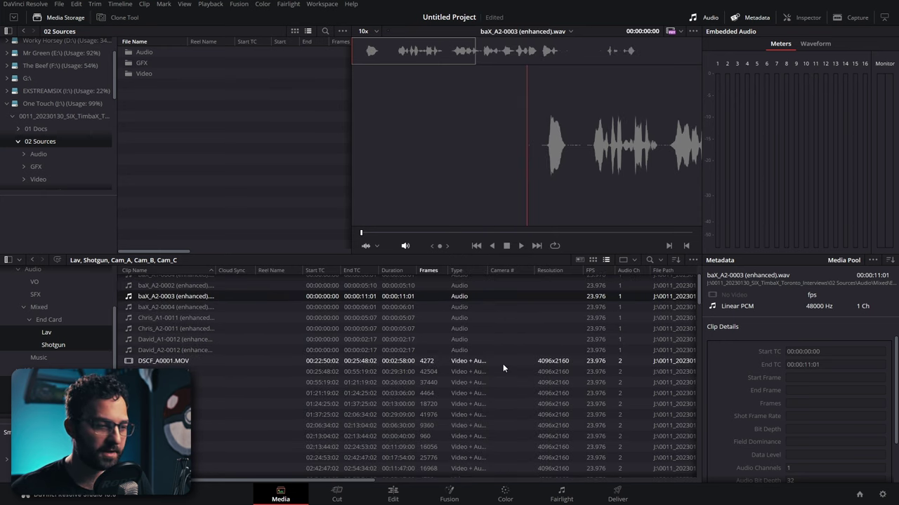
Set the Camera # of clip DSCF_A0001.MOV to 1 in the combined clip list
{"action": "left_click", "coordinate": [503, 364]}
{"action": "double_click", "coordinate": [492, 361]}
{"action": "type", "text": "1"}
{"action": "key", "text": "Return"}
Set the Camera # of clip DSCF_B0001.MOV to 2 in the combined clip list
{"action": "scroll", "coordinate": [495, 382], "scroll_direction": "down", "scroll_amount": 10}
{"action": "left_click", "coordinate": [492, 331]}
{"action": "double_click", "coordinate": [495, 329]}
{"action": "type", "text": "2"}
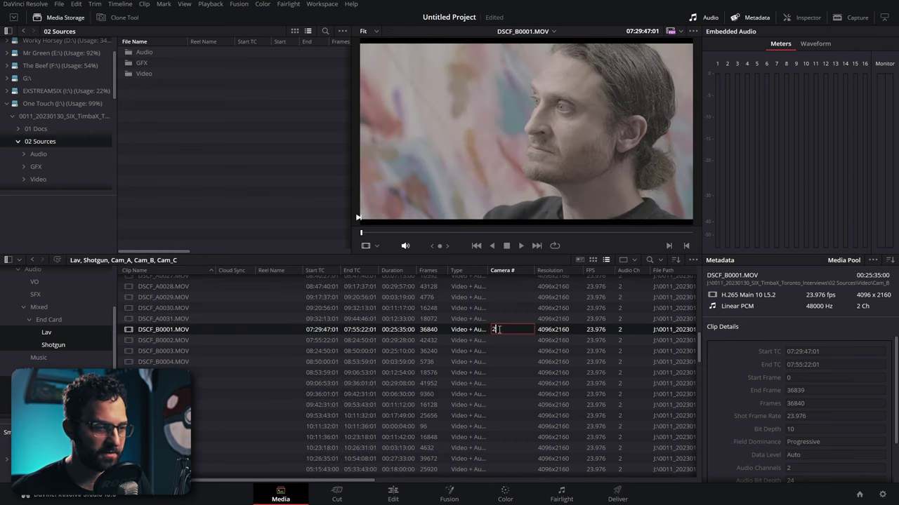
{"action": "key", "text": "Return"}
{"action": "scroll", "coordinate": [507, 339], "scroll_direction": "up", "scroll_amount": 1}
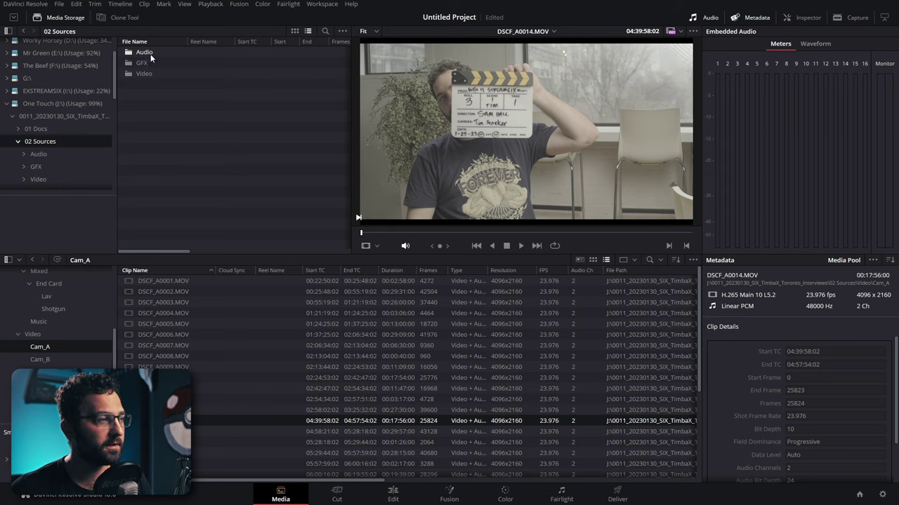
Create a Clone Tool job with drive G:\ as the source and the 02 Sources folder as the destination, and run it
{"action": "left_click", "coordinate": [90, 15]}
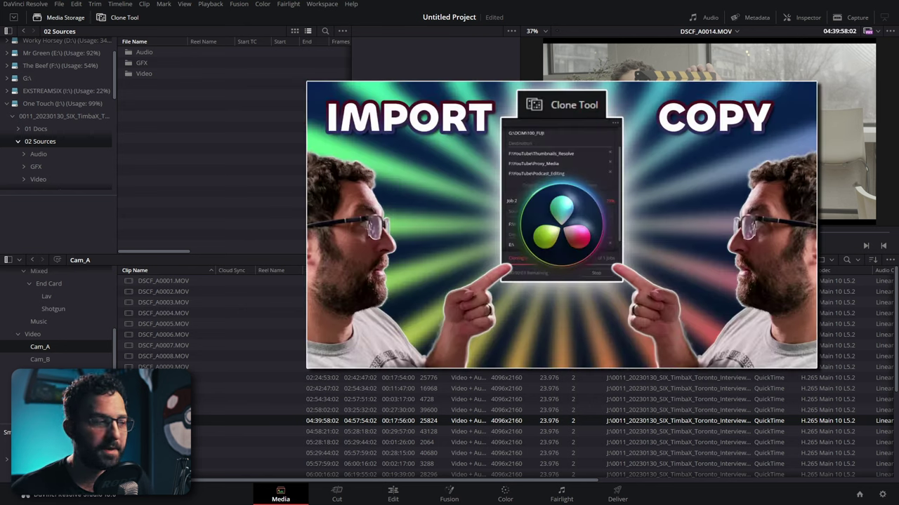
{"action": "left_click", "coordinate": [26, 78]}
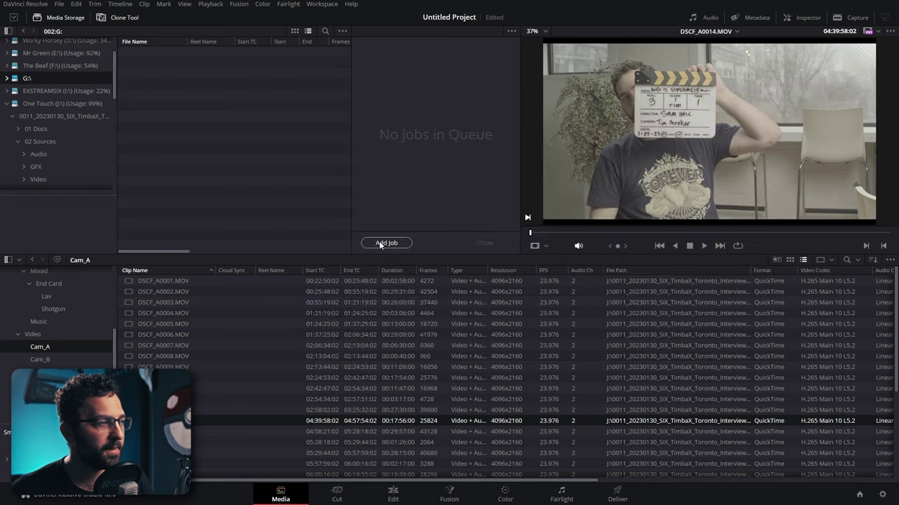
{"action": "left_click", "coordinate": [384, 243]}
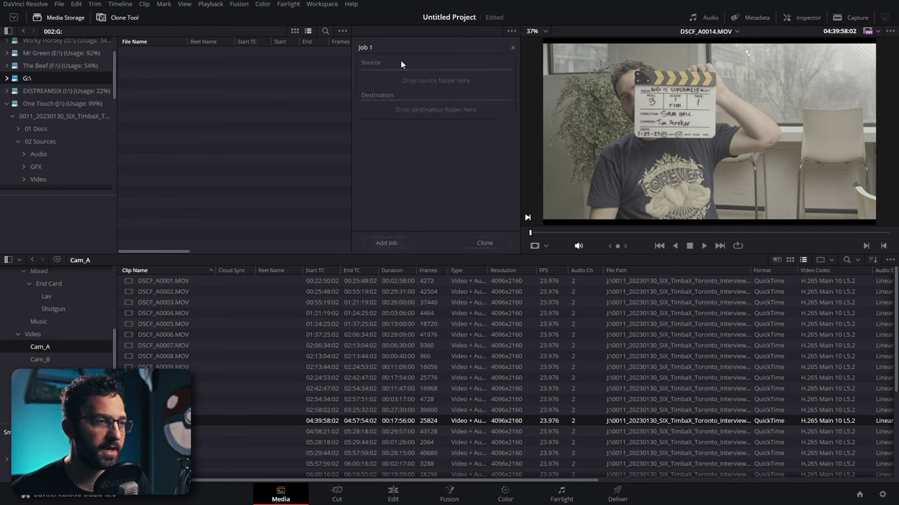
{"action": "left_click_drag", "start_coordinate": [28, 78], "coordinate": [425, 78]}
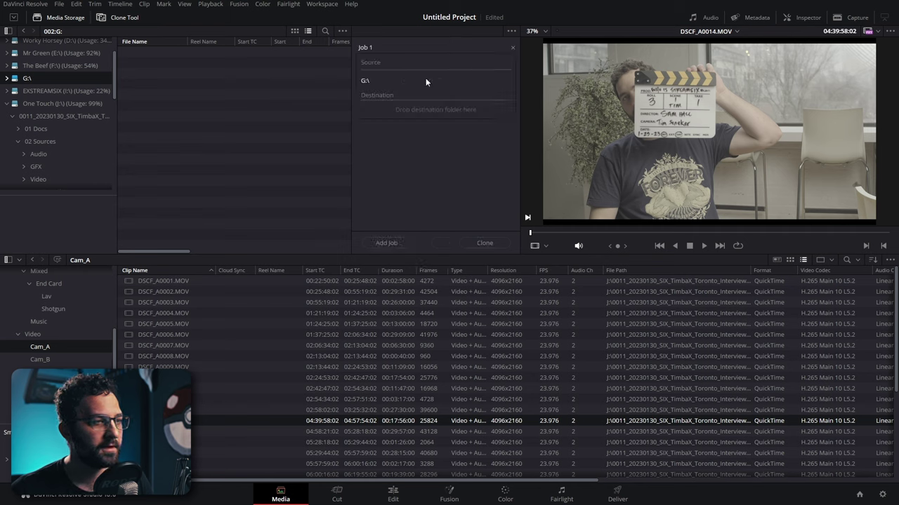
{"action": "left_click_drag", "start_coordinate": [41, 141], "coordinate": [413, 123]}
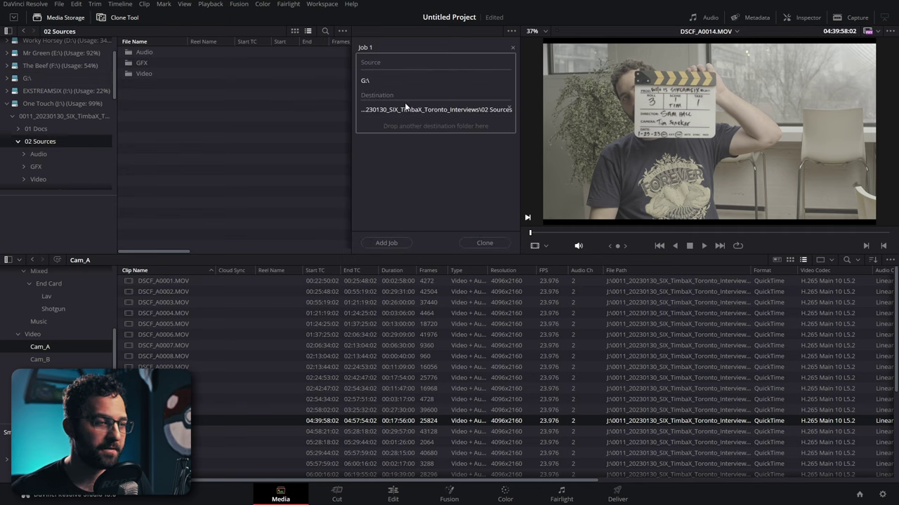
{"action": "left_click", "coordinate": [485, 243]}
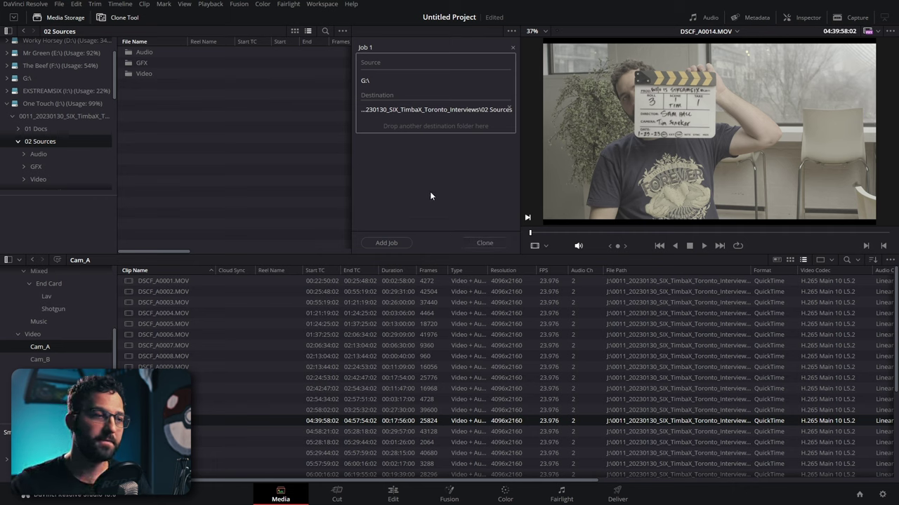
View the Clone Tool's Preserve Folder Name option and the available checksum types
{"action": "left_click", "coordinate": [511, 31]}
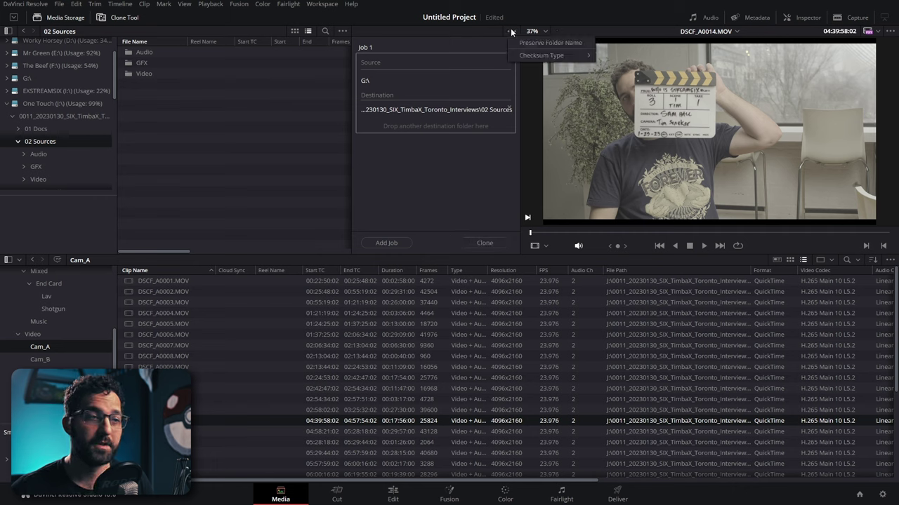
{"action": "mouse_move", "coordinate": [538, 55]}
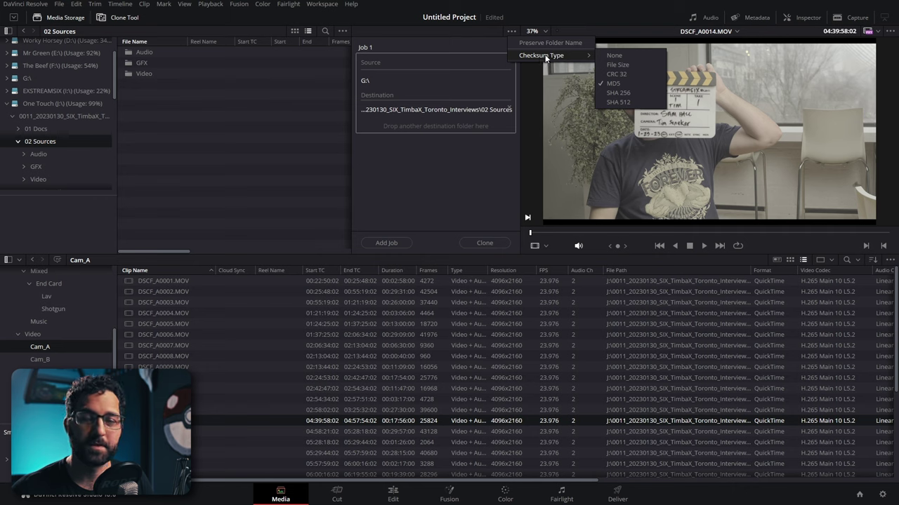
{"action": "left_click", "coordinate": [468, 163]}
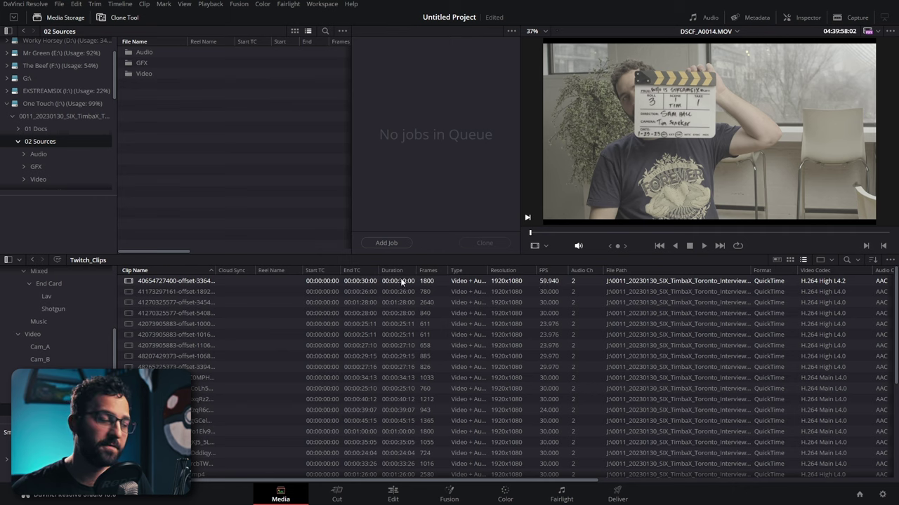
Open the Clip Attributes of the first clip in the Twitch_Clips bin and view the available video frame rates
{"action": "right_click", "coordinate": [188, 279]}
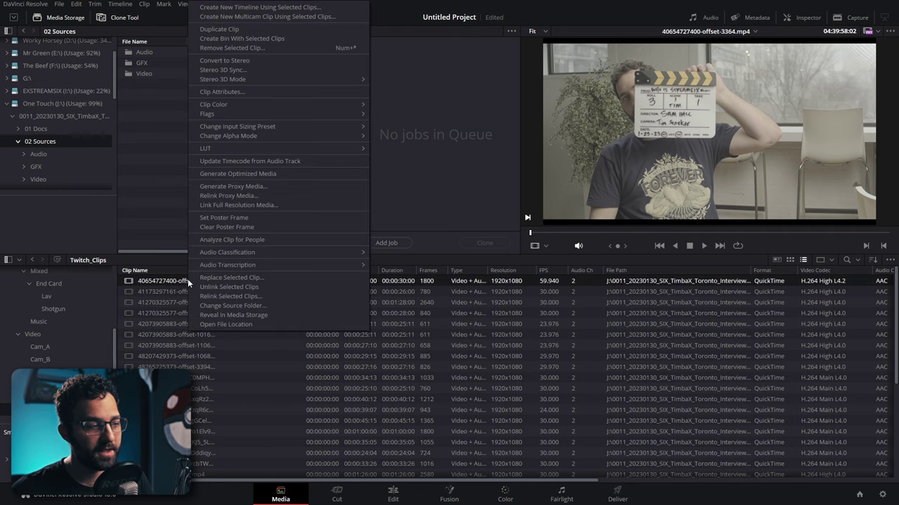
{"action": "left_click", "coordinate": [234, 92]}
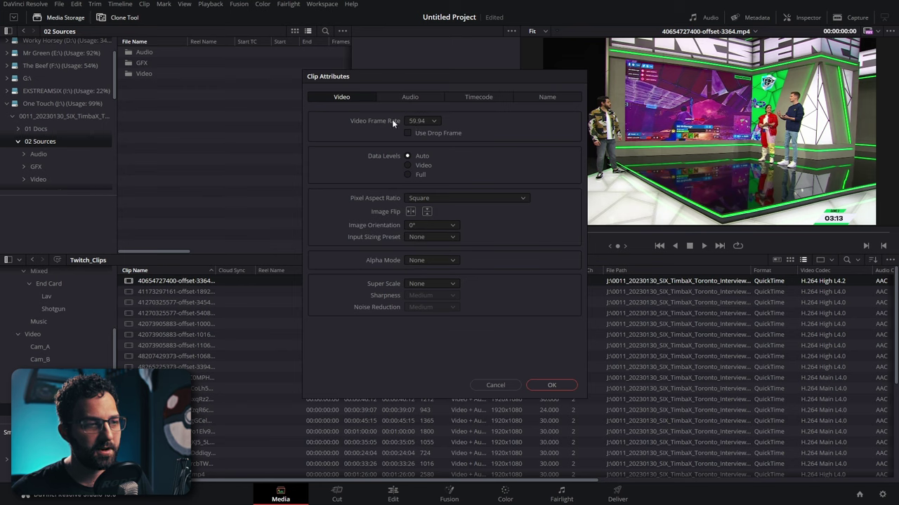
{"action": "left_click", "coordinate": [430, 121]}
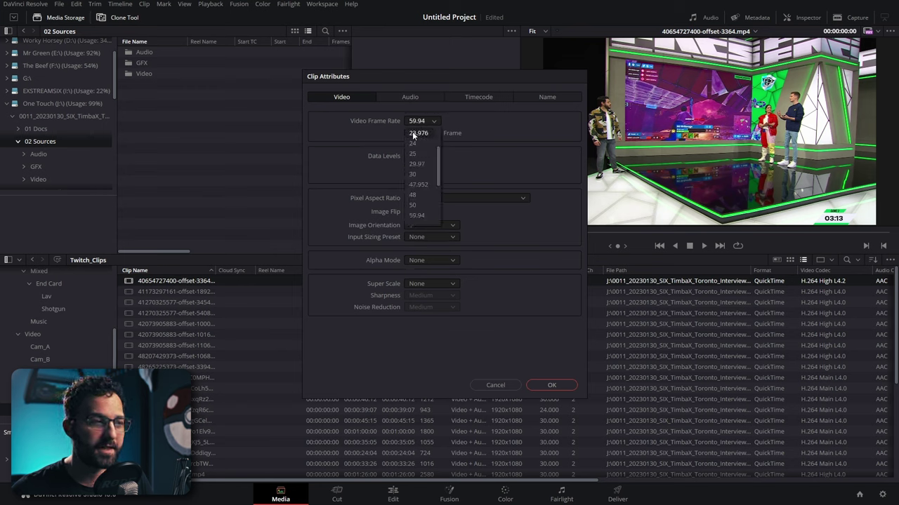
{"action": "left_click", "coordinate": [475, 124]}
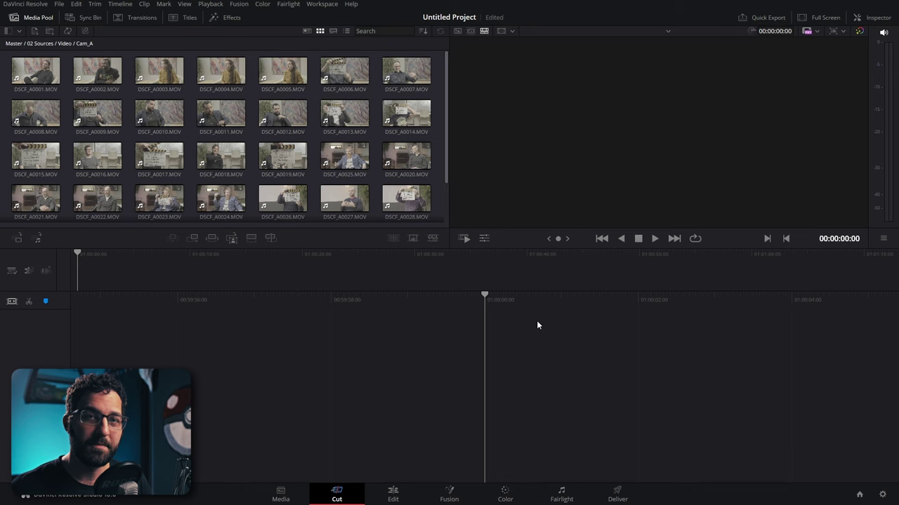
View the shortcut assignments in Keyboard Customization, then close it without changes
{"action": "left_click", "coordinate": [26, 4]}
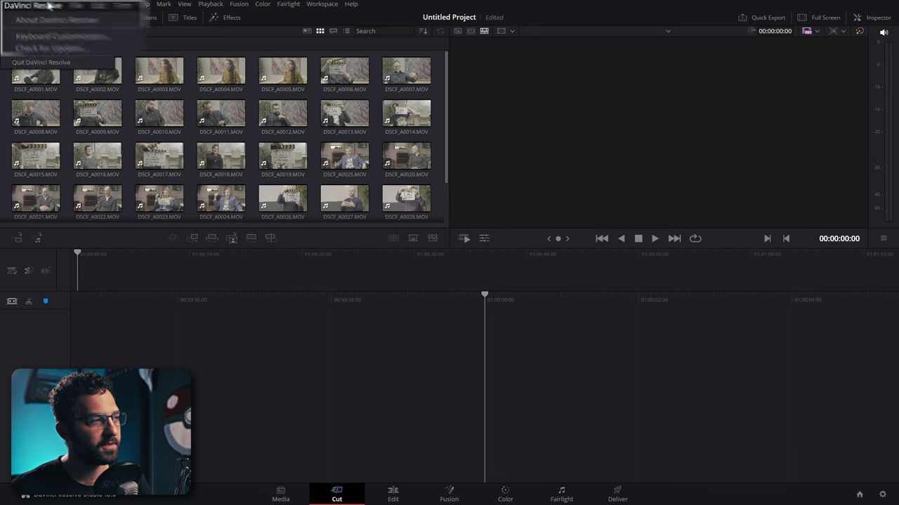
{"action": "left_click", "coordinate": [96, 57]}
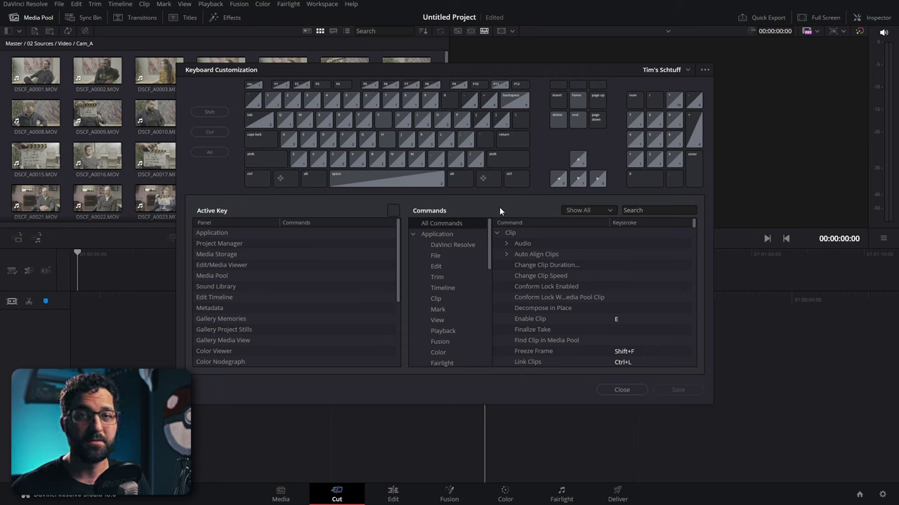
{"action": "key", "text": "Escape"}
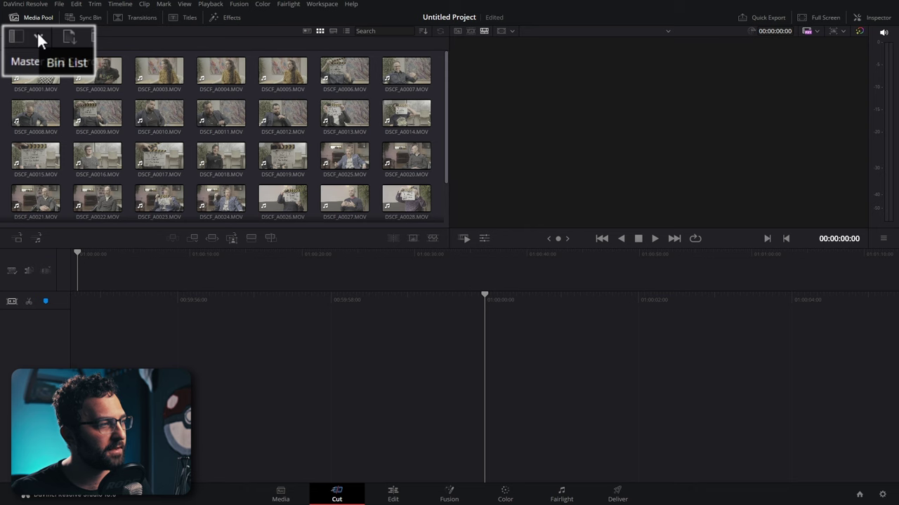
Show all the Video bins from Cam_A to Twitch_Clips together on the Cut page and browse their clips
{"action": "left_click", "coordinate": [19, 31]}
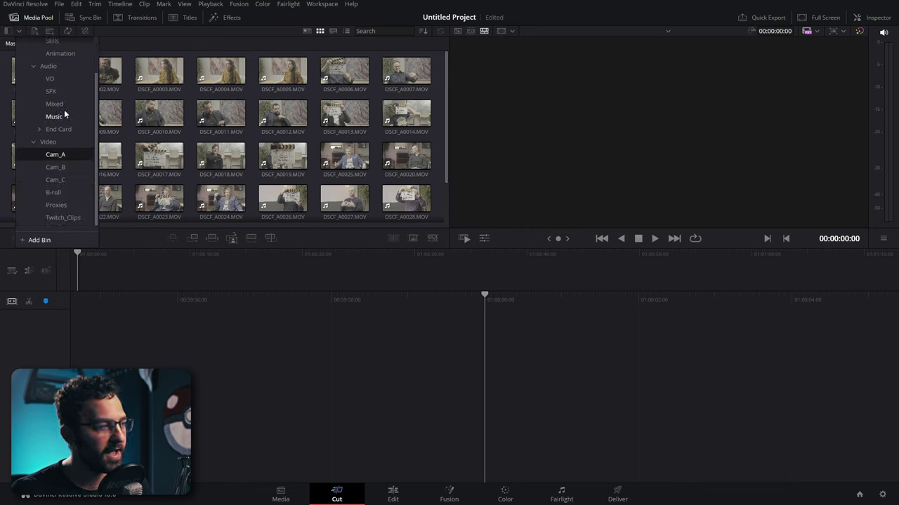
{"action": "scroll", "coordinate": [63, 103], "scroll_direction": "down", "scroll_amount": 2}
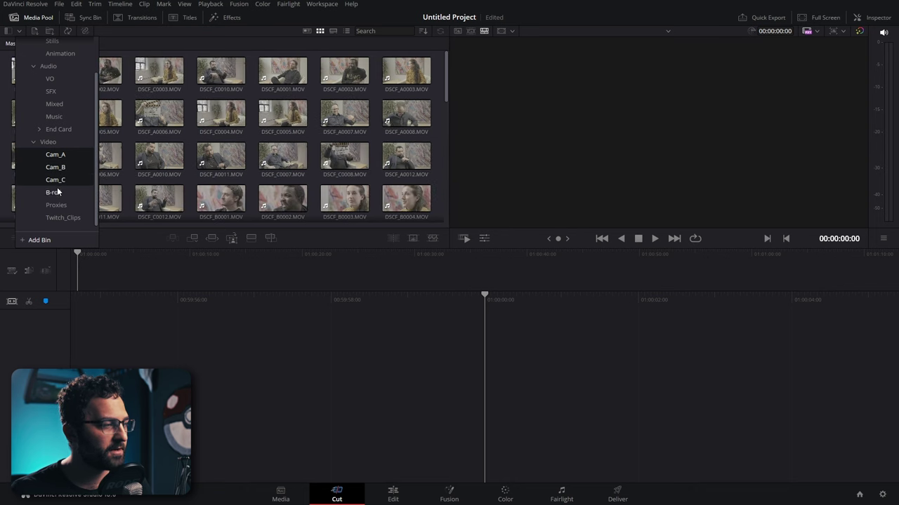
{"action": "left_click", "coordinate": [60, 217], "text": "shift"}
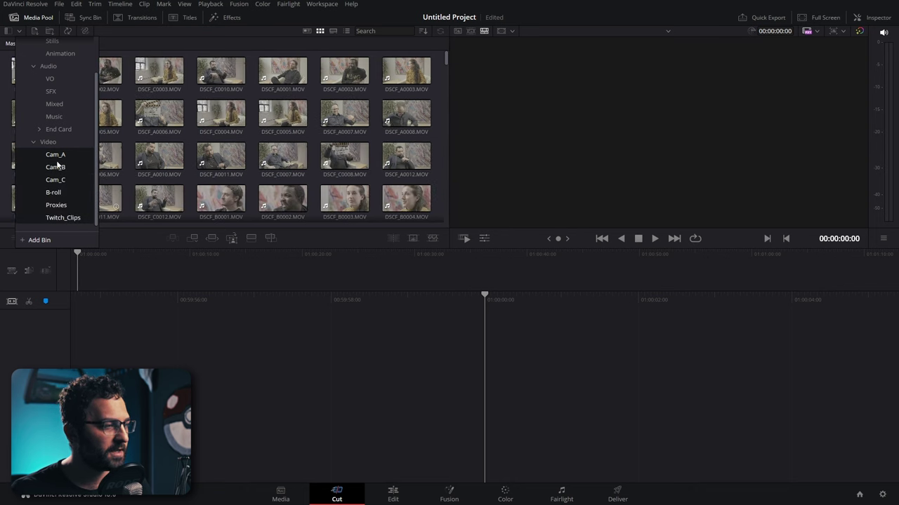
{"action": "scroll", "coordinate": [230, 140], "scroll_direction": "down", "scroll_amount": 2}
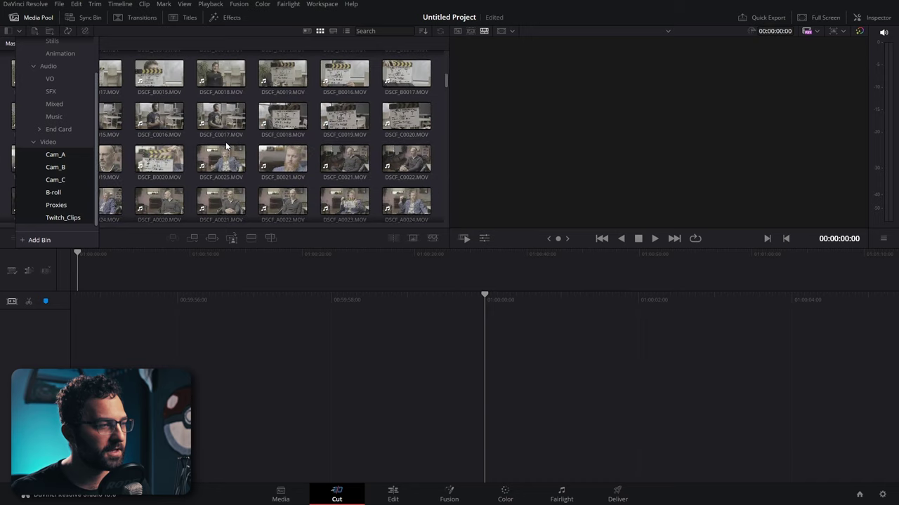
{"action": "scroll", "coordinate": [211, 141], "scroll_direction": "up", "scroll_amount": 2}
Show the Cam_A, Cam_B, Cam_C and Mixed bins together, view their clips in the Sync Clips window, and cancel the sync
{"action": "left_click", "coordinate": [70, 155]}
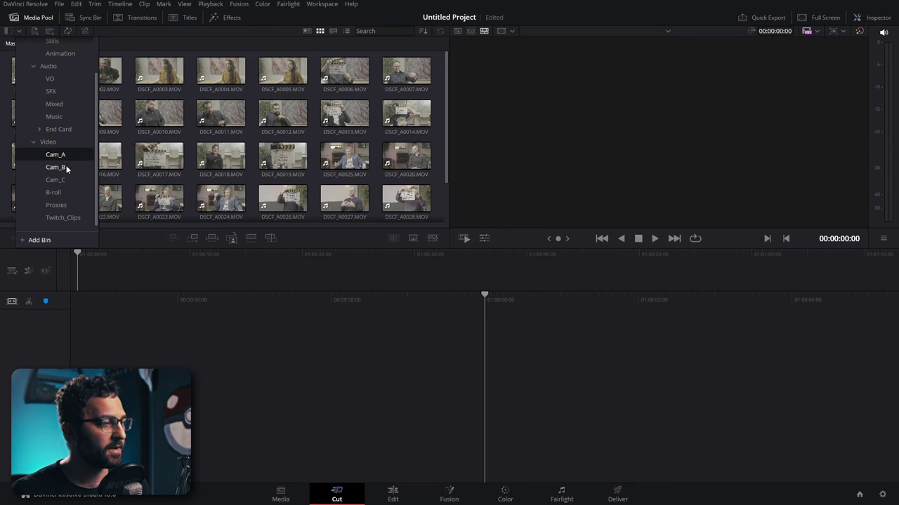
{"action": "left_click", "coordinate": [63, 165], "text": "ctrl"}
{"action": "left_click", "coordinate": [61, 179], "text": "ctrl"}
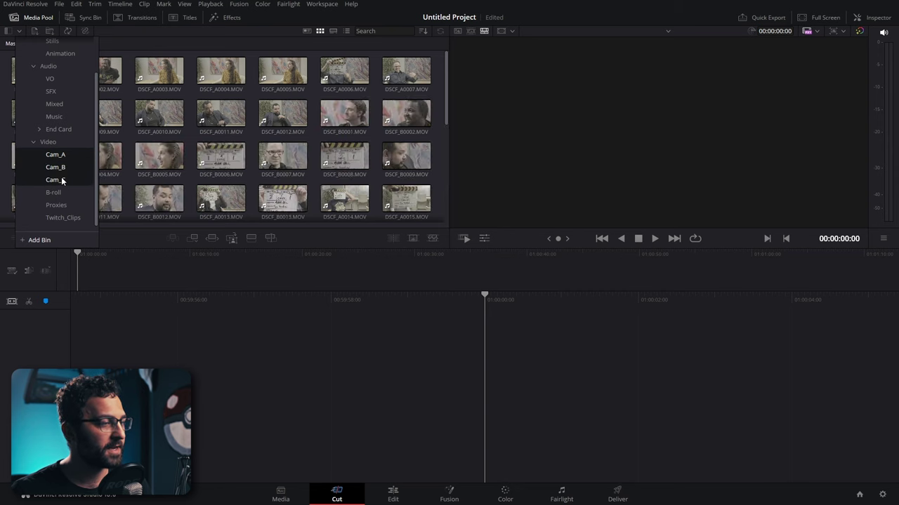
{"action": "left_click", "coordinate": [59, 105], "text": "ctrl"}
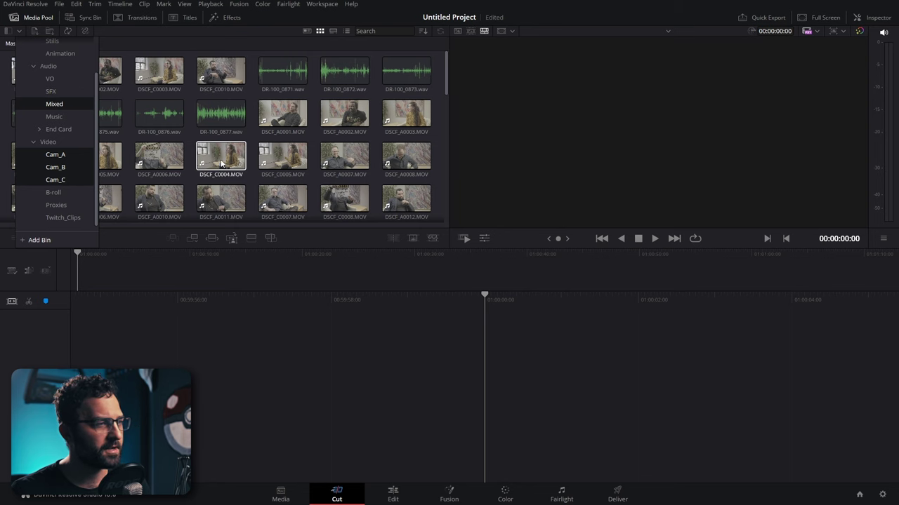
{"action": "left_click", "coordinate": [67, 32]}
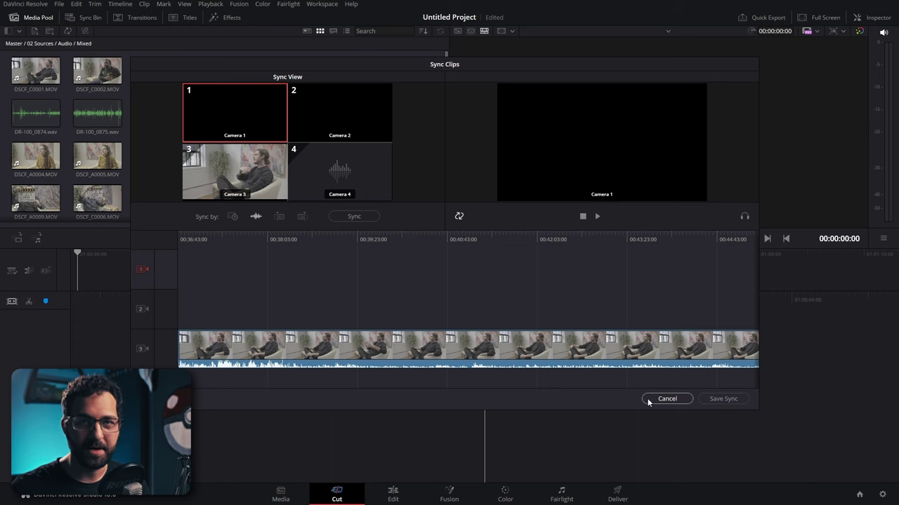
{"action": "left_click", "coordinate": [648, 402]}
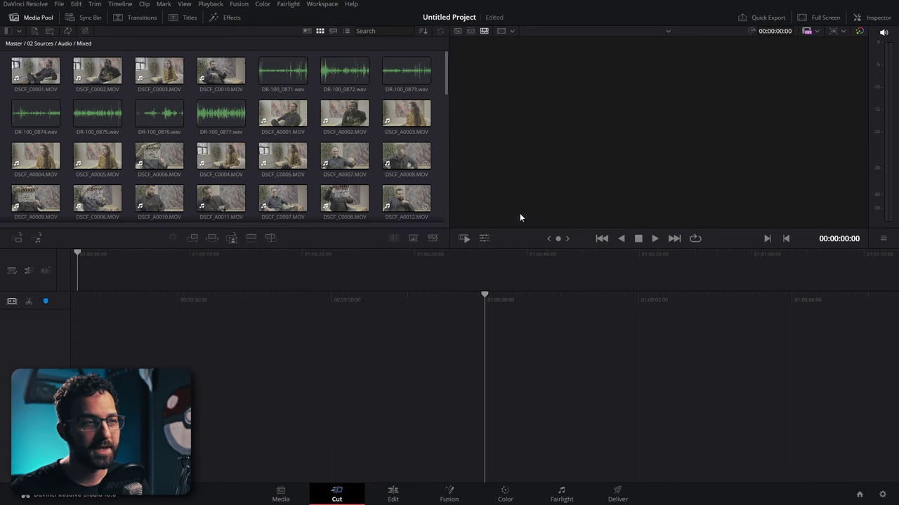
View the B-roll bin as a source tape and skim through its clips by scrubbing and with Fast Review
{"action": "left_click", "coordinate": [10, 43]}
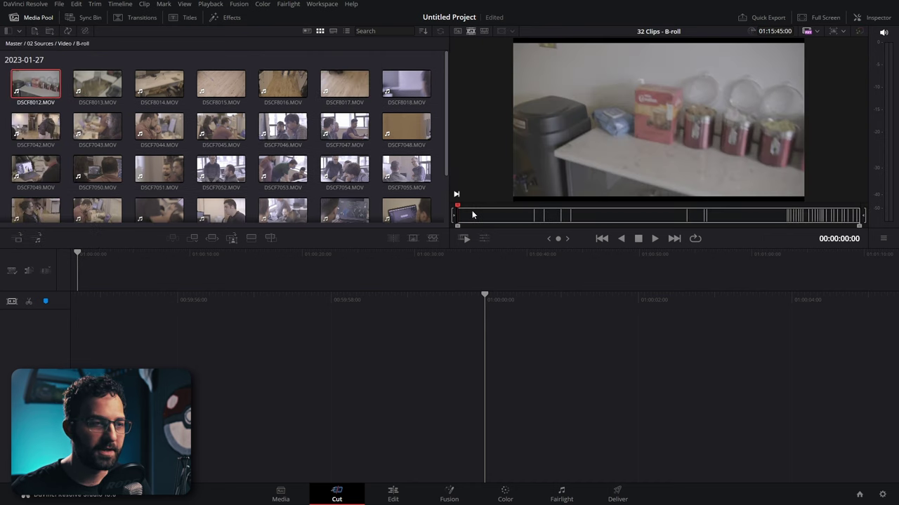
{"action": "left_click_drag", "start_coordinate": [592, 216], "coordinate": [457, 222]}
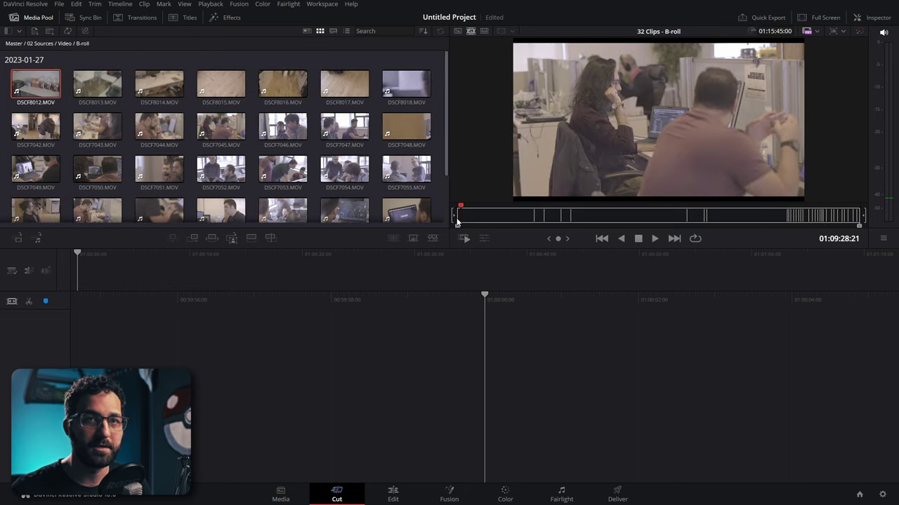
{"action": "left_click", "coordinate": [793, 217]}
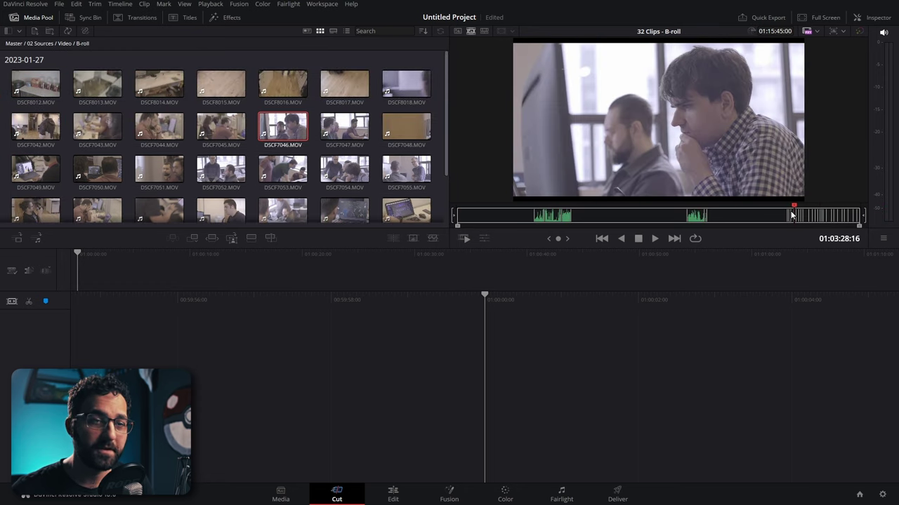
{"action": "left_click", "coordinate": [462, 238]}
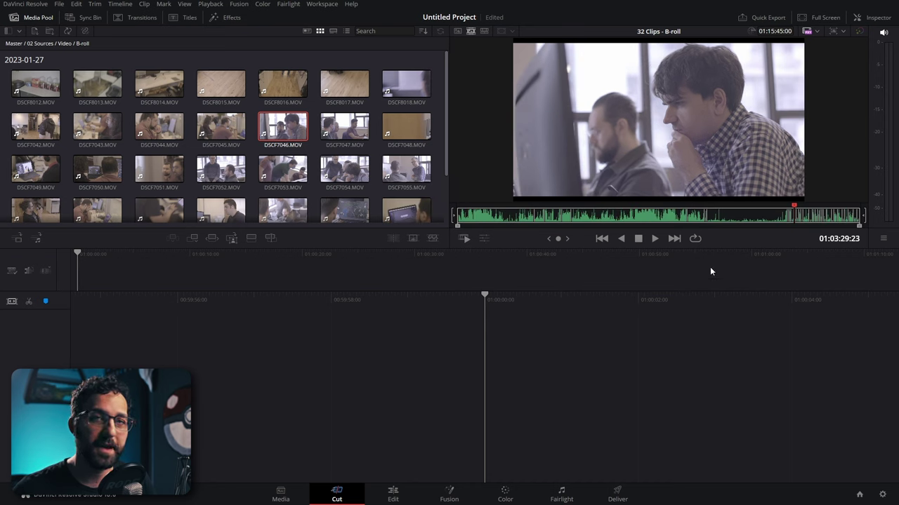
{"action": "left_click_drag", "start_coordinate": [770, 218], "coordinate": [521, 219]}
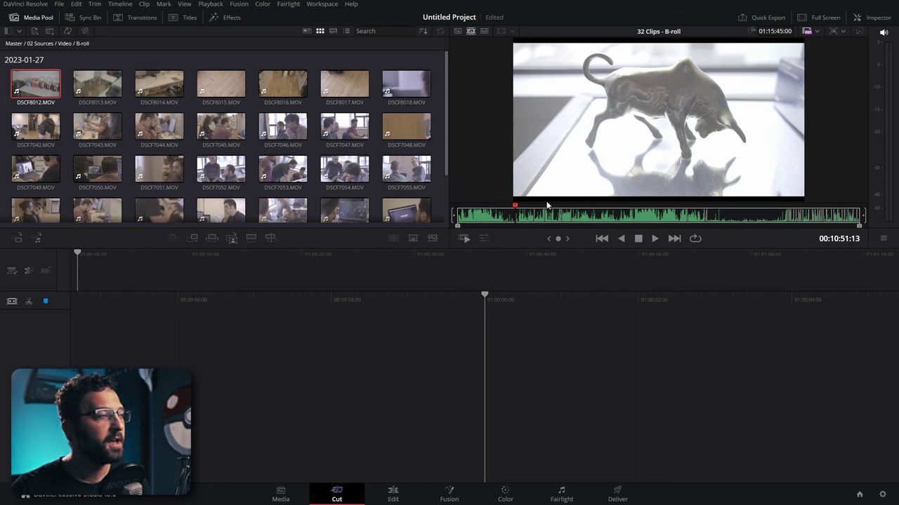
Set the proxy media format to DNxHR LB in the project's Master Settings
{"action": "left_click", "coordinate": [59, 5]}
{"action": "left_click", "coordinate": [83, 203]}
{"action": "scroll", "coordinate": [373, 145], "scroll_direction": "down", "scroll_amount": 10}
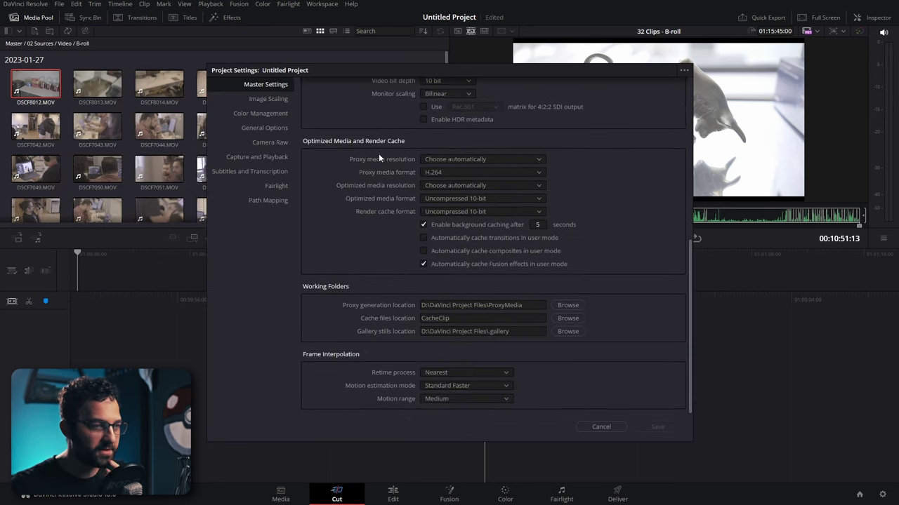
{"action": "left_click", "coordinate": [438, 173]}
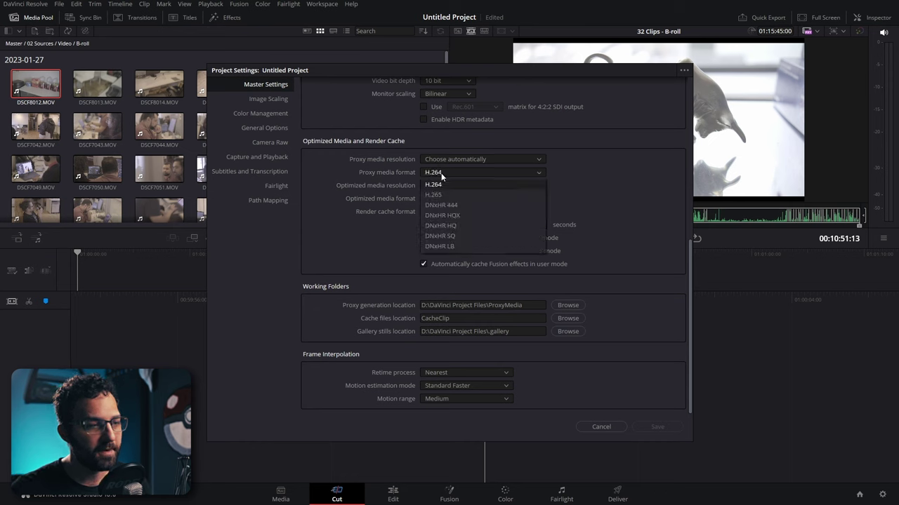
{"action": "left_click", "coordinate": [457, 247]}
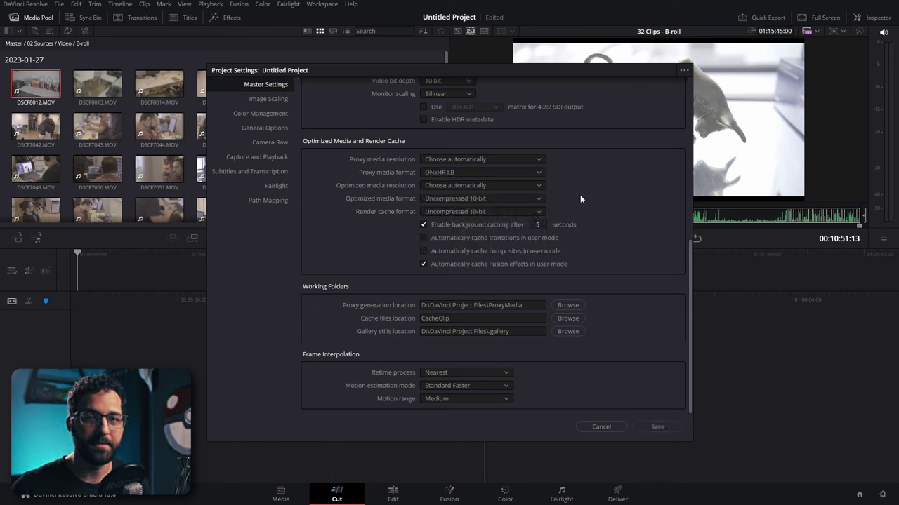
Review the available proxy media formats, keep DNxHR LB, and close the project settings
{"action": "left_click", "coordinate": [462, 172]}
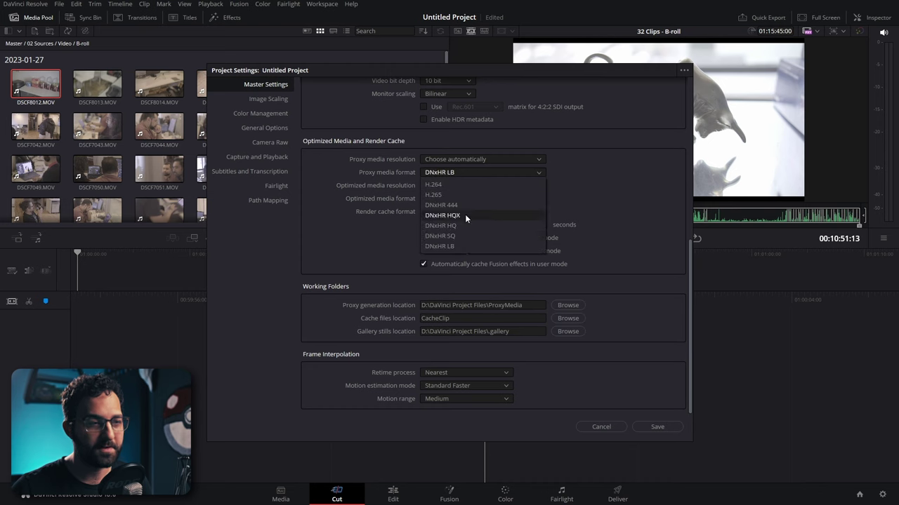
{"action": "left_click", "coordinate": [605, 196]}
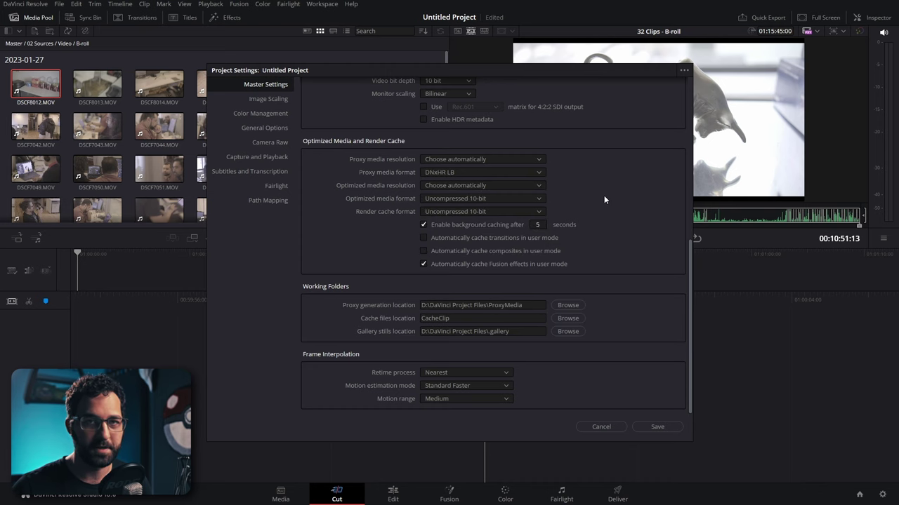
{"action": "key", "text": "Return"}
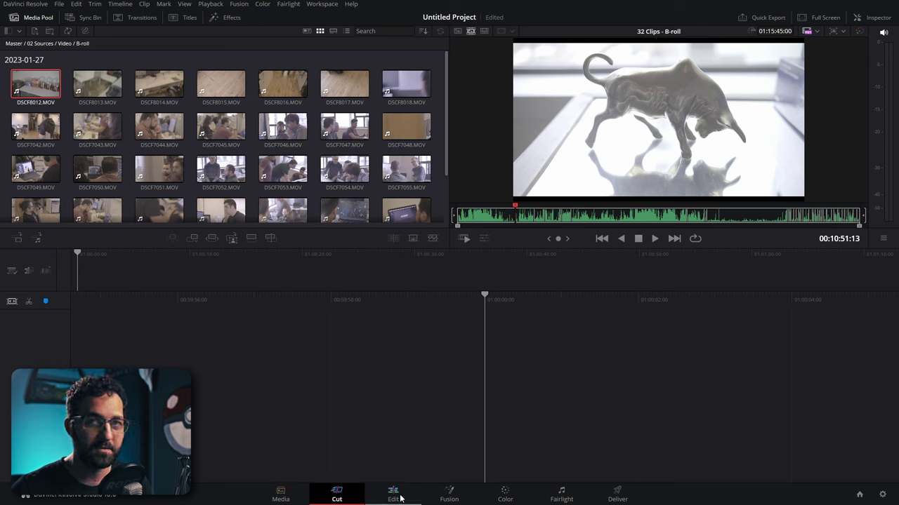
Start generating proxy media for all B-roll clips from the Media page, and cancel at the proxy folder selection
{"action": "left_click", "coordinate": [282, 495]}
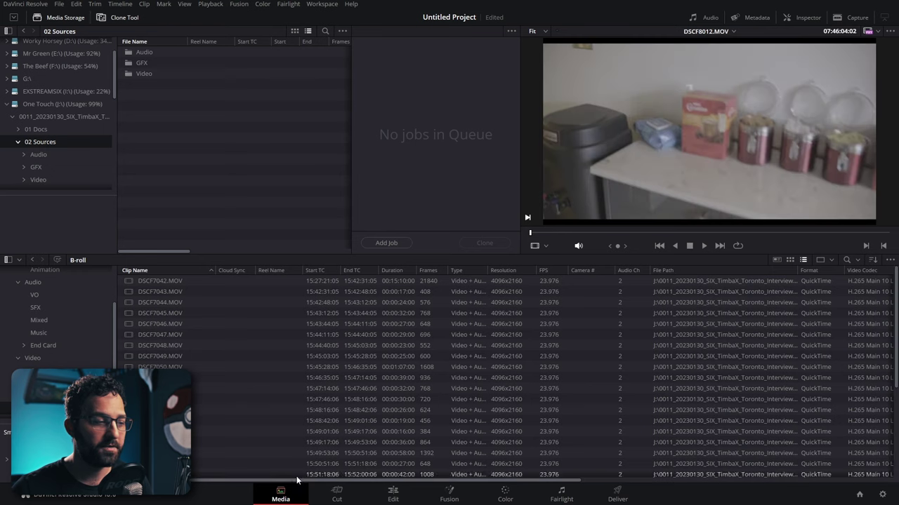
{"action": "left_click", "coordinate": [163, 281]}
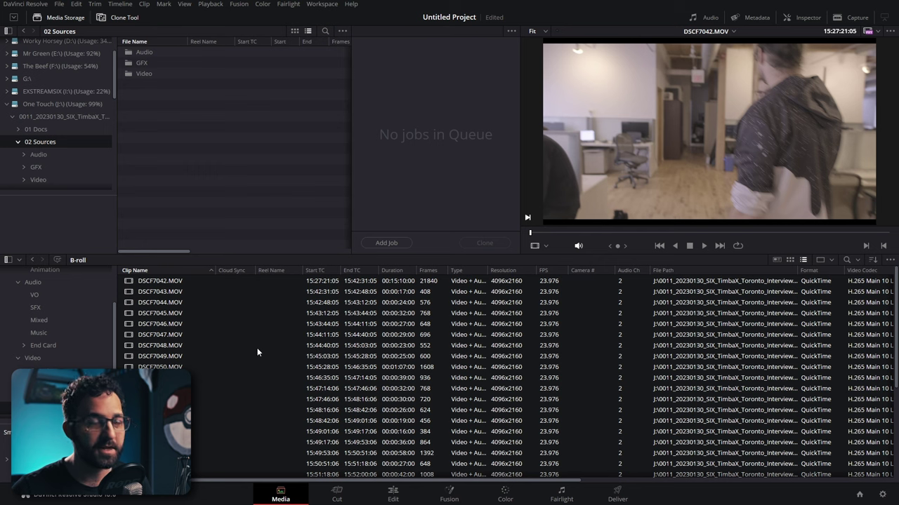
{"action": "left_click", "coordinate": [157, 302], "text": "ctrl"}
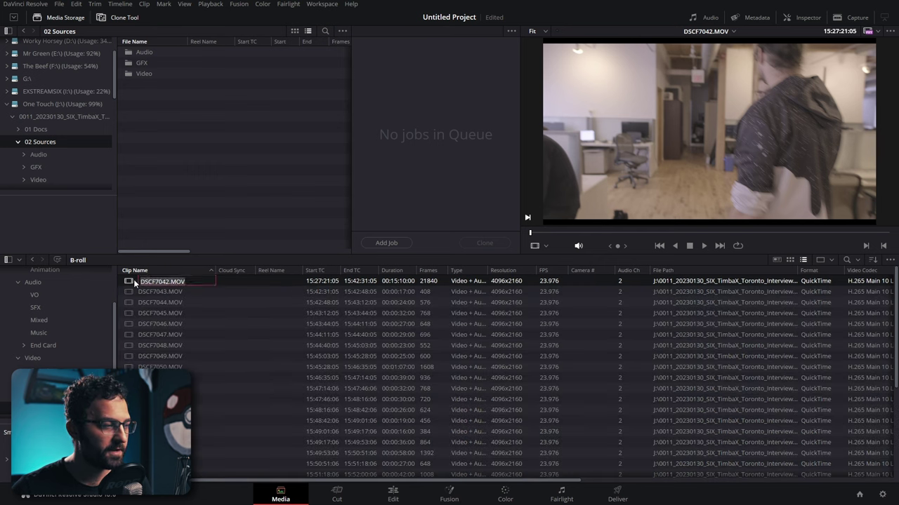
{"action": "key", "text": "ctrl+a"}
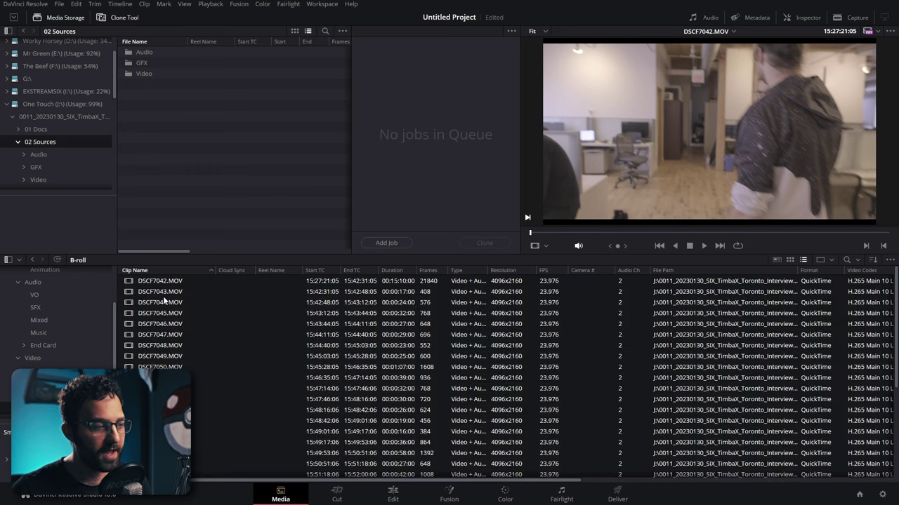
{"action": "right_click", "coordinate": [132, 281]}
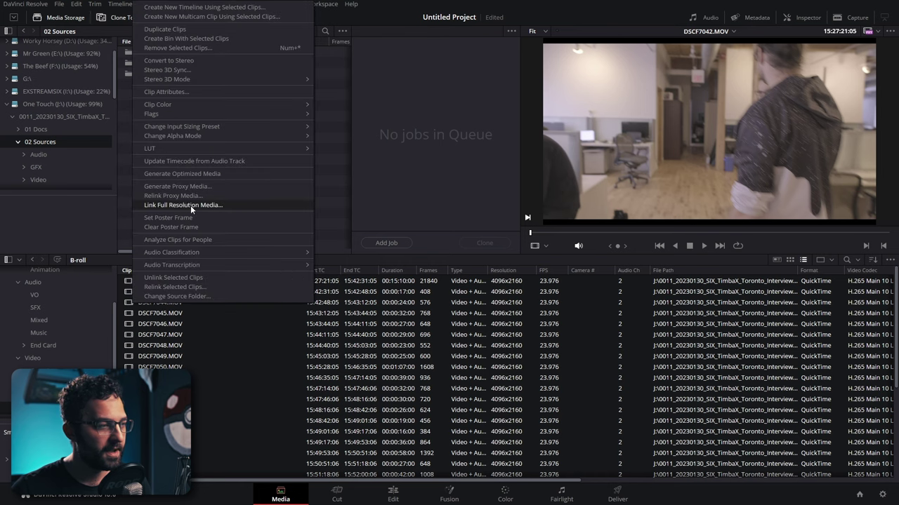
{"action": "left_click", "coordinate": [183, 188]}
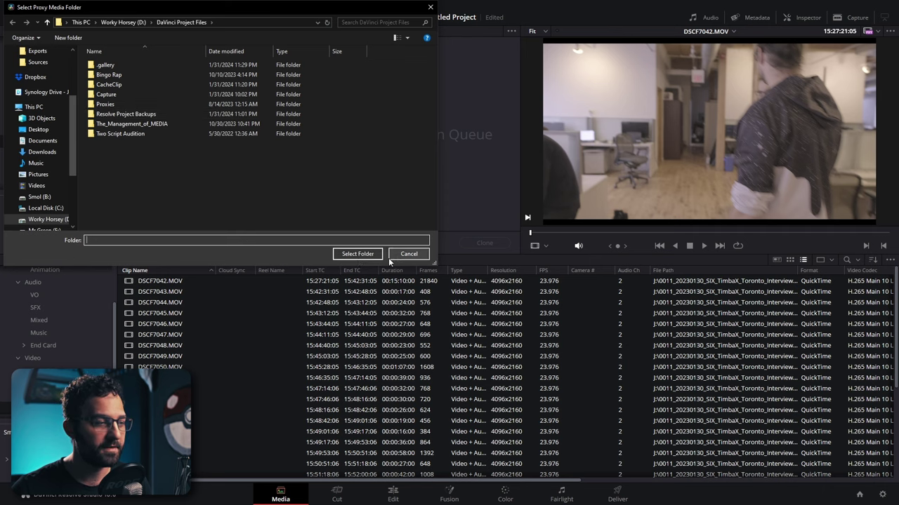
{"action": "left_click", "coordinate": [418, 256]}
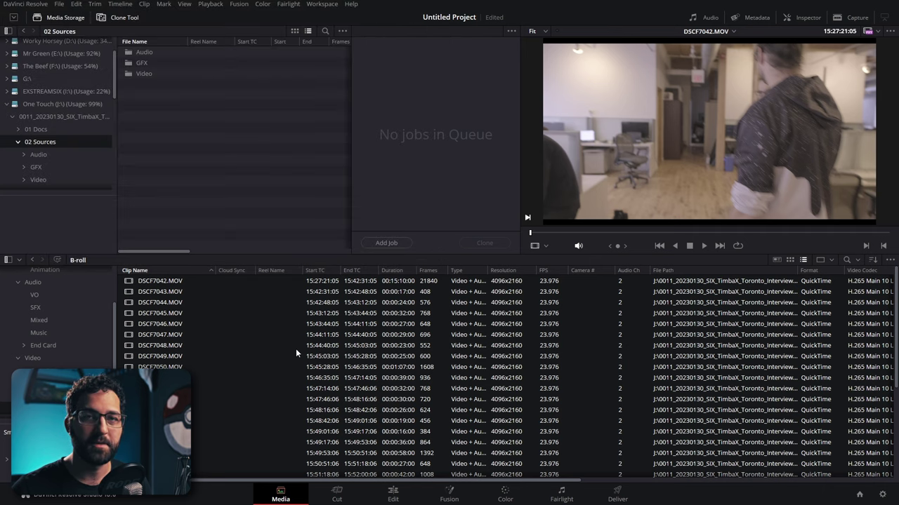
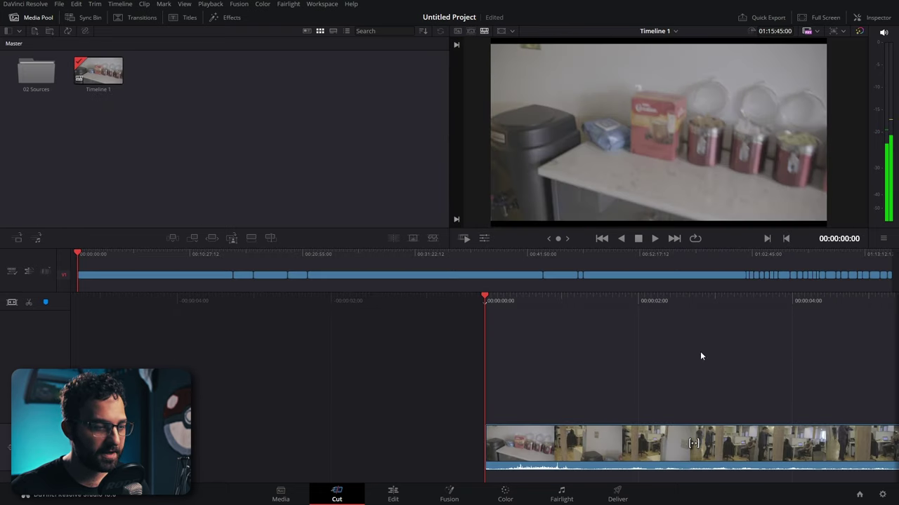
Move Timeline 1 to the cut near 00:43:17 and mark about two seconds of the keyboard shot in the B-roll source tape
{"action": "left_click_drag", "start_coordinate": [517, 295], "coordinate": [173, 298]}
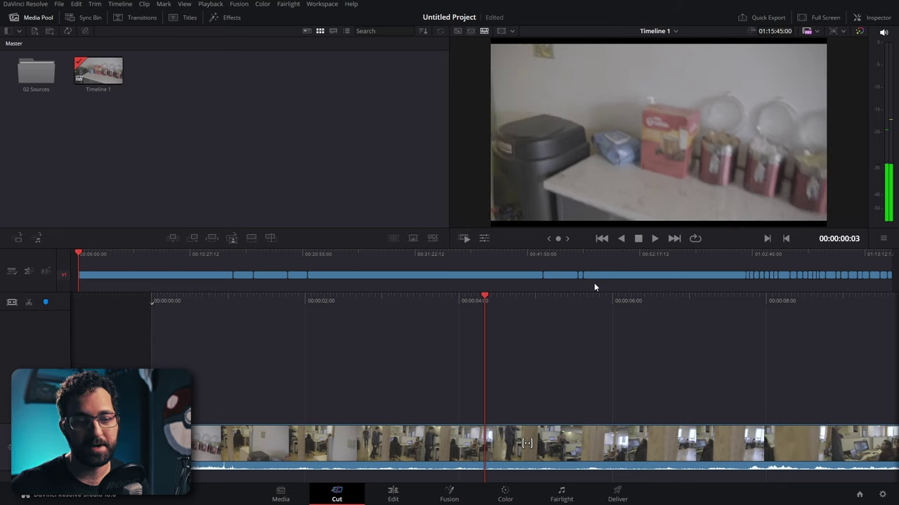
{"action": "left_click", "coordinate": [543, 275]}
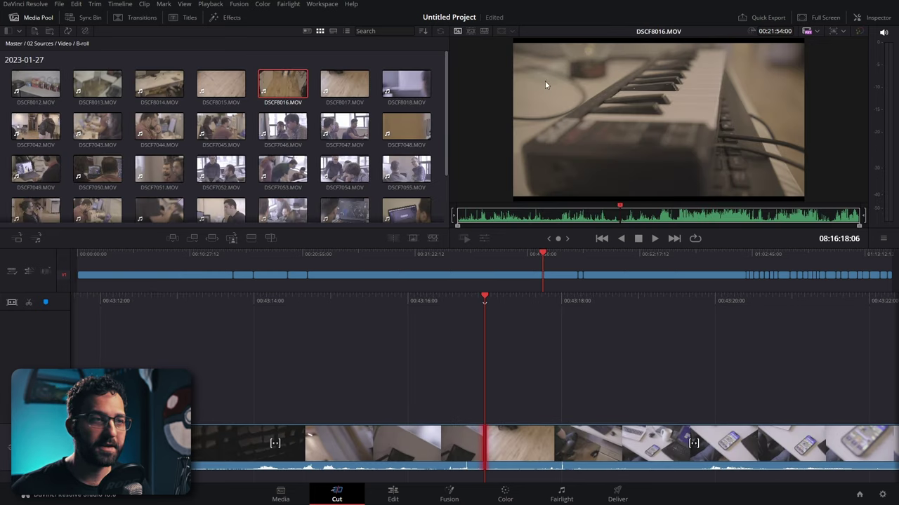
{"action": "left_click", "coordinate": [471, 32]}
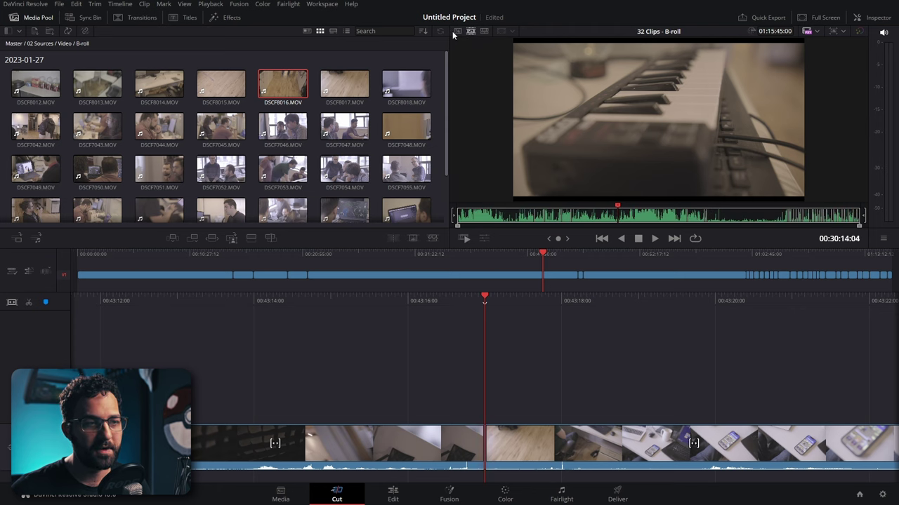
{"action": "key", "text": "i"}
{"action": "key", "text": "space"}
{"action": "key", "text": "space"}
{"action": "key", "text": "o"}
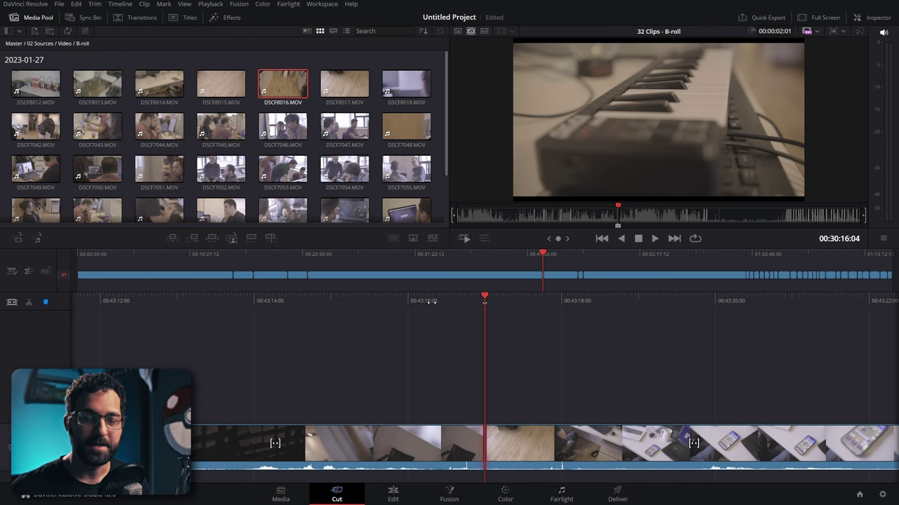
Park the playhead just before the cut at 00:43:17 and insert the marked keyboard shot at that cut
{"action": "left_click_drag", "start_coordinate": [431, 301], "coordinate": [464, 300]}
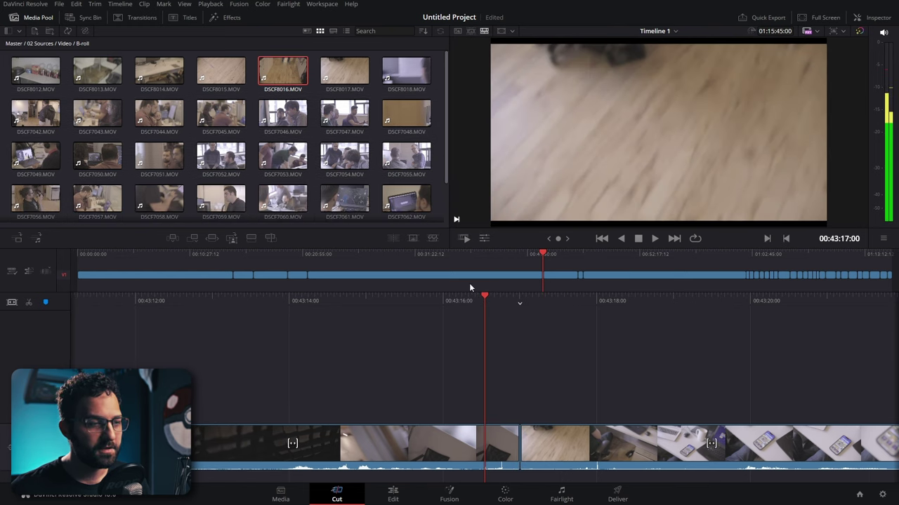
{"action": "left_click", "coordinate": [520, 302]}
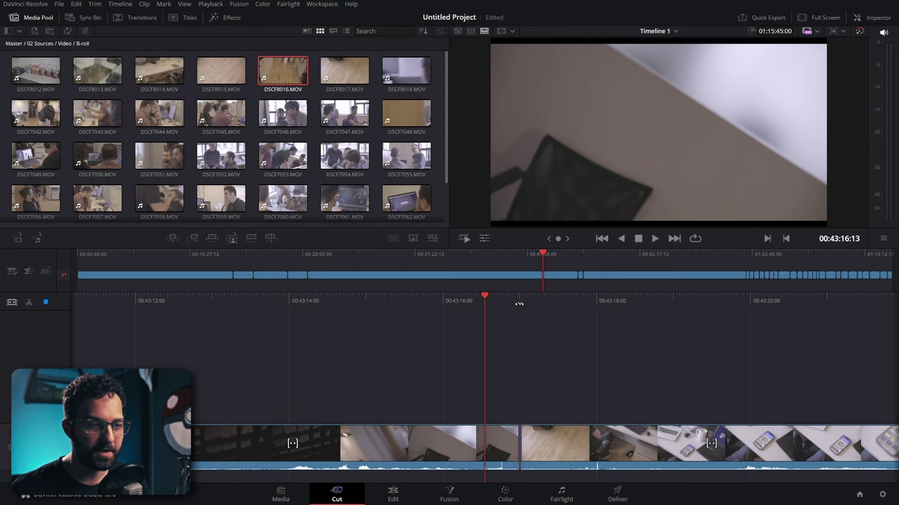
{"action": "left_click", "coordinate": [522, 302]}
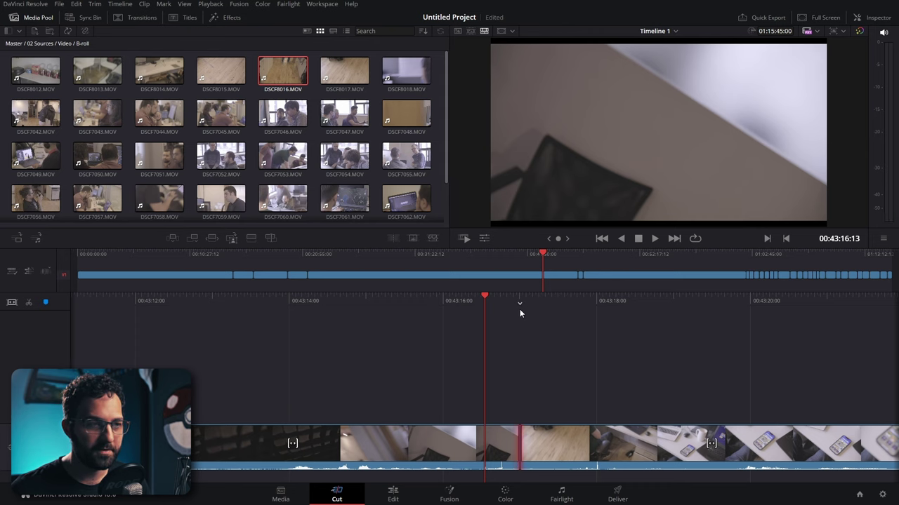
{"action": "left_click", "coordinate": [470, 31]}
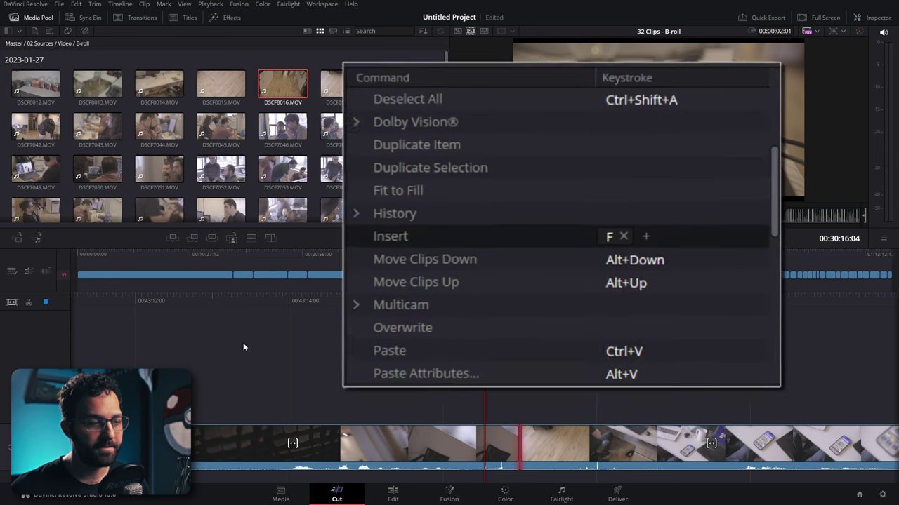
{"action": "key", "text": "f"}
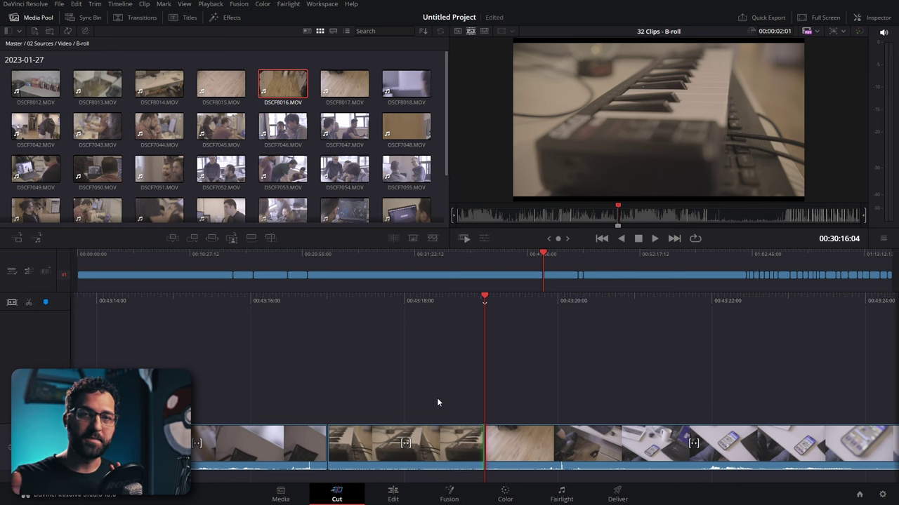
Append the marked keyboard shot to the end of Timeline 1
{"action": "left_click", "coordinate": [193, 239]}
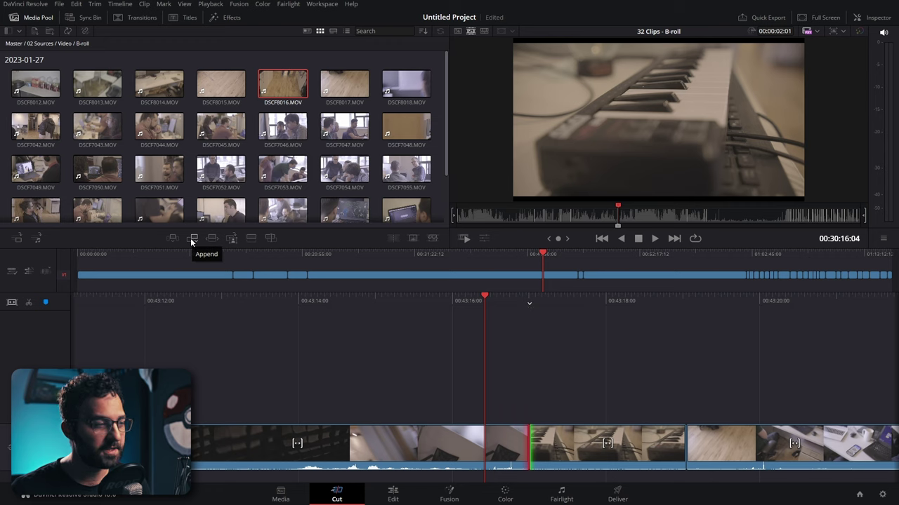
{"action": "left_click", "coordinate": [193, 238]}
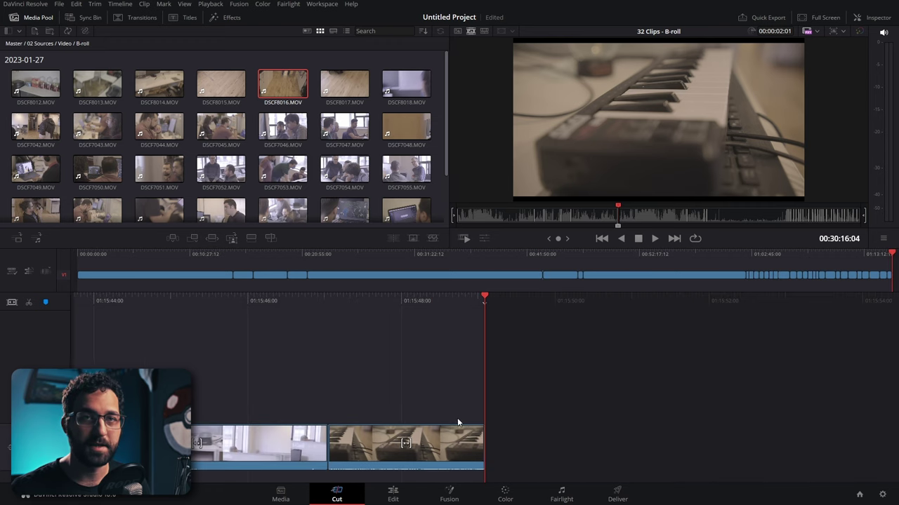
Ripple Overwrite the inserted clip near 00:43:17 with the marked keyboard shot from the source tape
{"action": "left_click", "coordinate": [212, 238]}
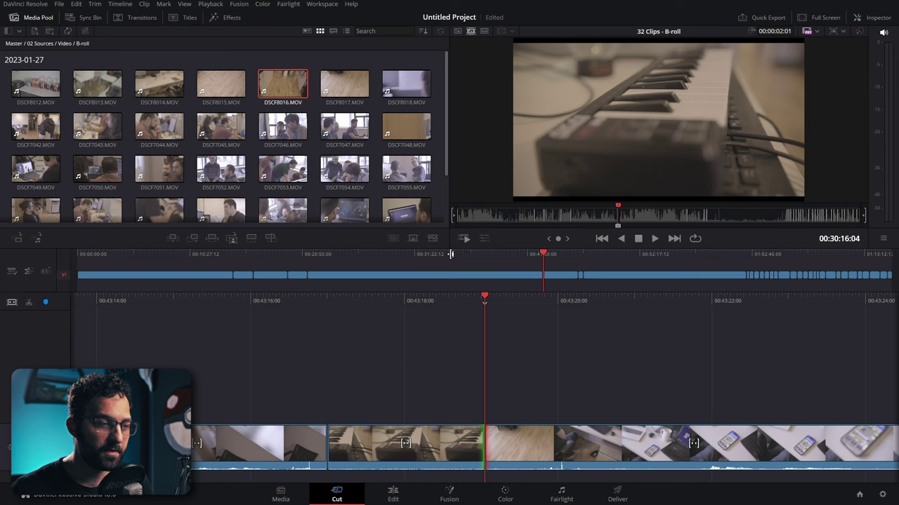
{"action": "left_click_drag", "start_coordinate": [481, 258], "coordinate": [341, 257]}
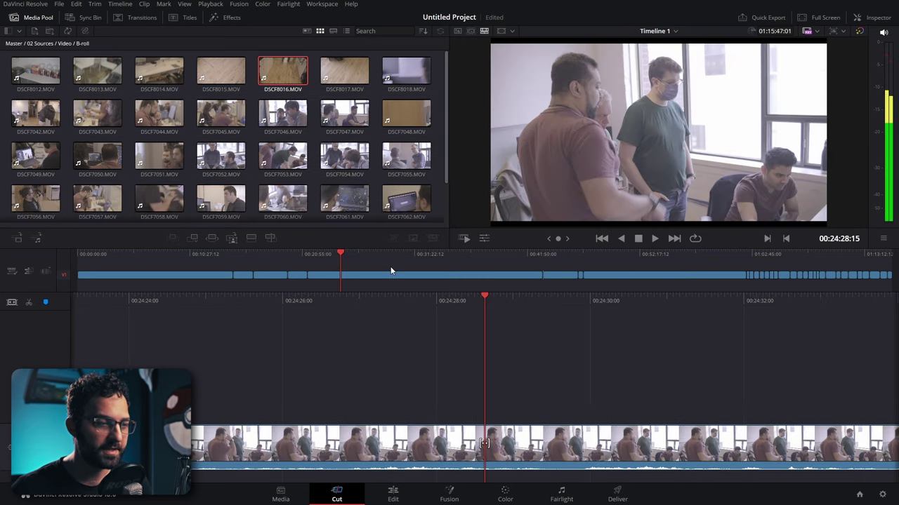
{"action": "left_click", "coordinate": [215, 239]}
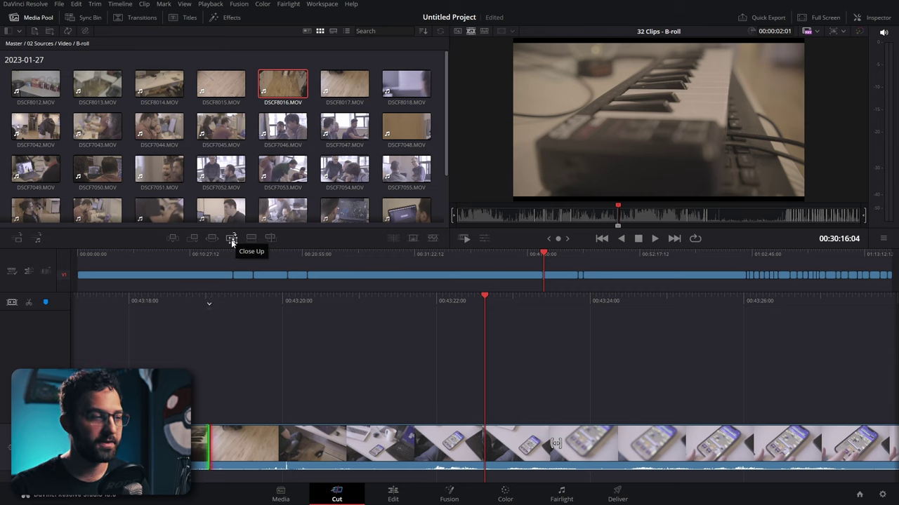
Add the keyboard shot as a Close Up on track V2, delete it, and add the shot with Place on Top instead
{"action": "left_click", "coordinate": [231, 239]}
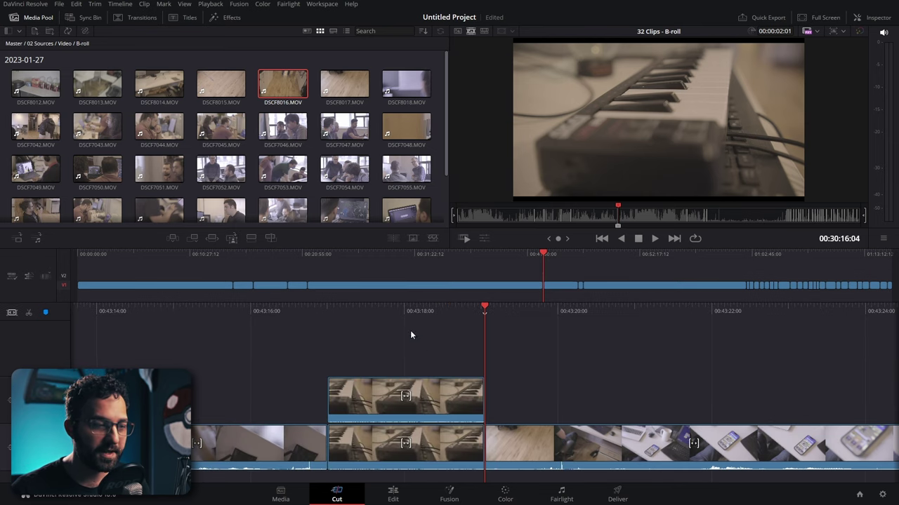
{"action": "left_click", "coordinate": [411, 334]}
{"action": "left_click", "coordinate": [515, 405]}
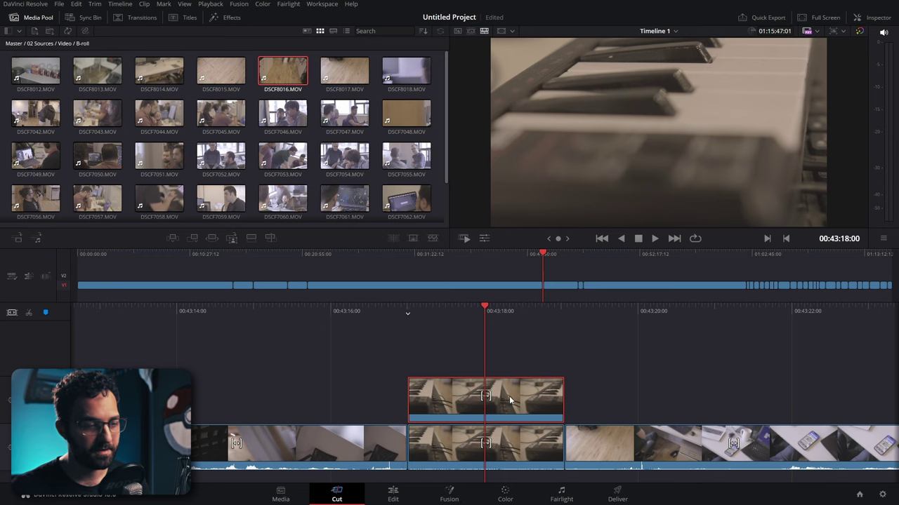
{"action": "key", "text": "Delete"}
{"action": "left_click", "coordinate": [251, 239]}
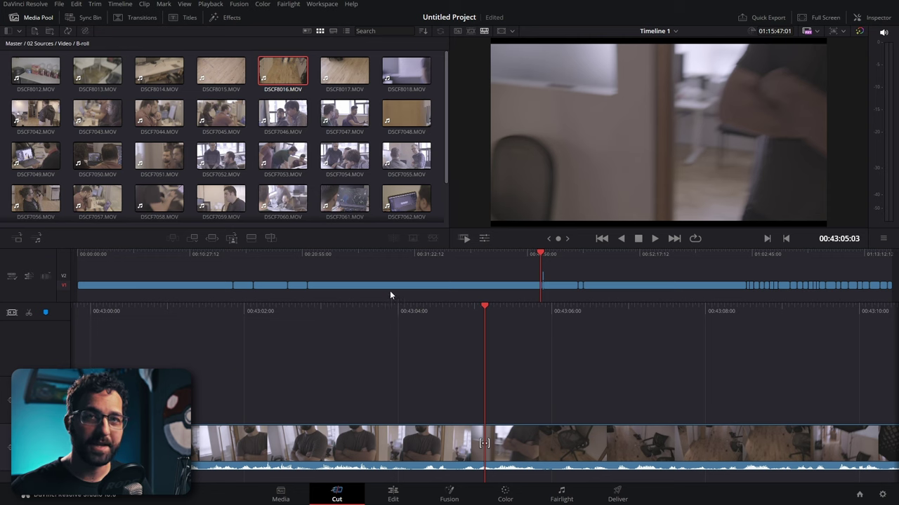
Open the keyboard customization and search its commands for "over"
{"action": "left_click", "coordinate": [27, 3]}
{"action": "left_click", "coordinate": [56, 28]}
{"action": "left_click", "coordinate": [659, 212]}
{"action": "type", "text": "over"}
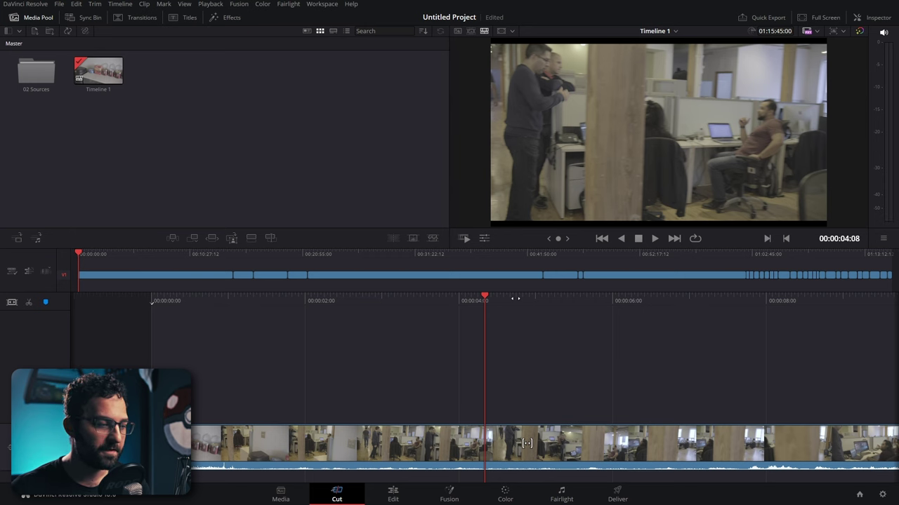
Skim through Timeline 1 with fast-forward playback and by scrubbing along the full-length overview
{"action": "key", "text": "l"}
{"action": "key", "text": "l"}
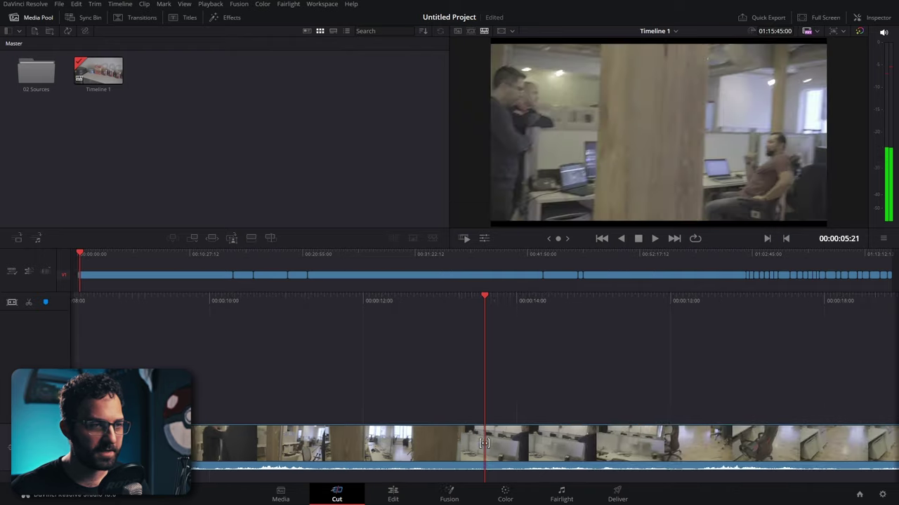
{"action": "key", "text": "Up"}
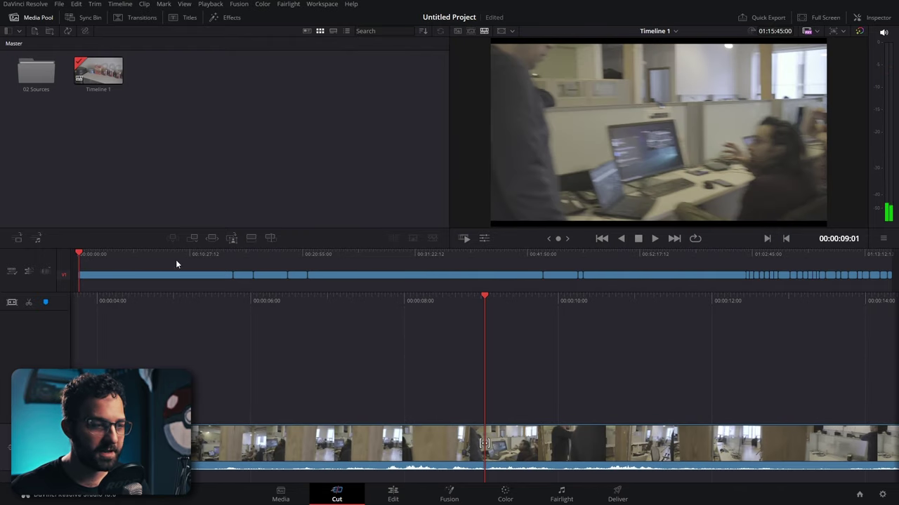
{"action": "left_click_drag", "start_coordinate": [94, 253], "coordinate": [829, 266]}
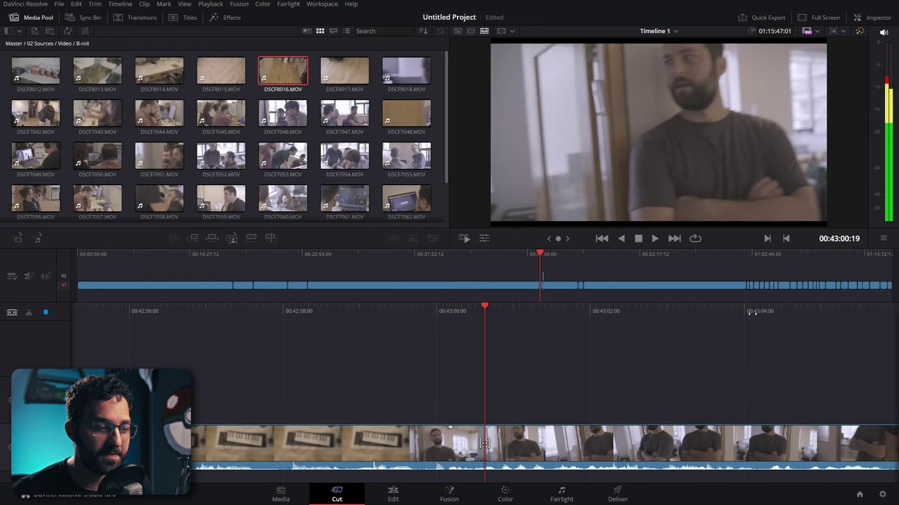
Split the V1 clip of the man in the doorway at 00:43:00:15 and play around the cut
{"action": "key", "text": "Left"}
{"action": "key", "text": "Left"}
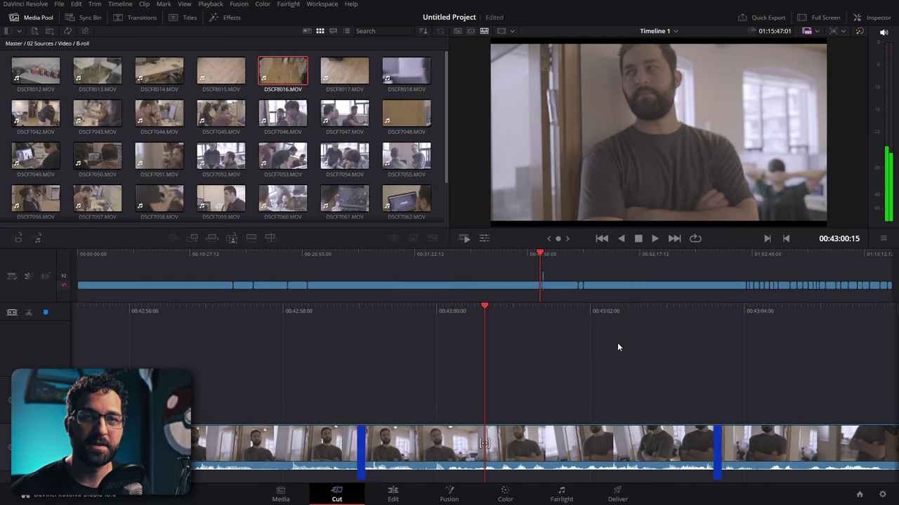
{"action": "key", "text": "ctrl+backslash"}
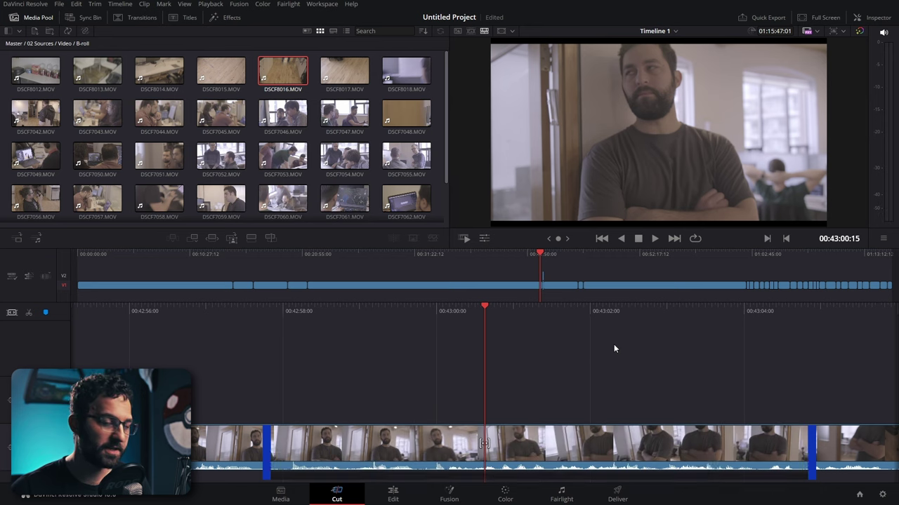
{"action": "key", "text": "slash"}
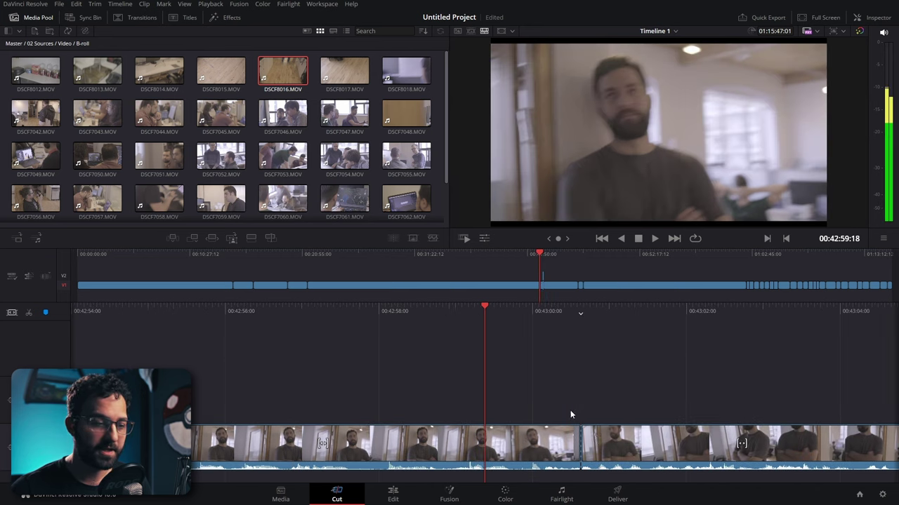
Delete the V1 clip that ends at the new cut on the man in the doorway, and the first clip on V1
{"action": "left_click", "coordinate": [587, 439]}
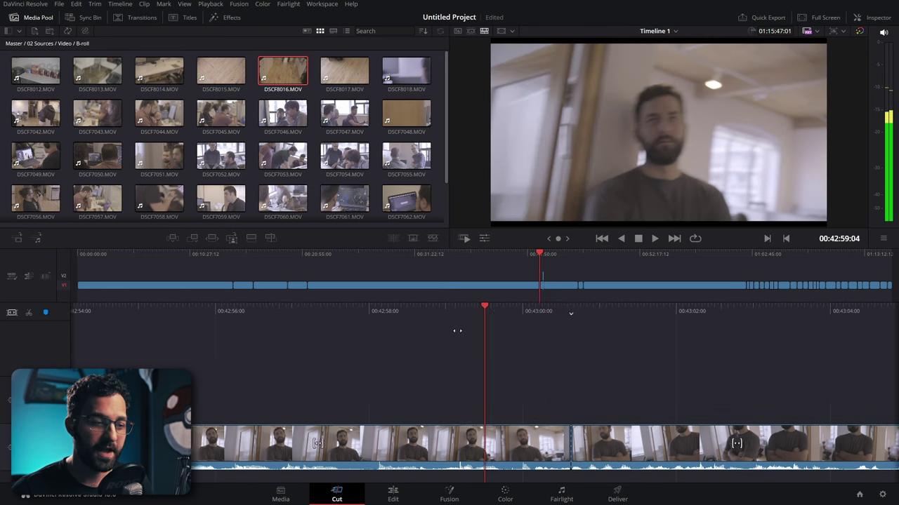
{"action": "left_click", "coordinate": [428, 368]}
{"action": "left_click", "coordinate": [381, 283]}
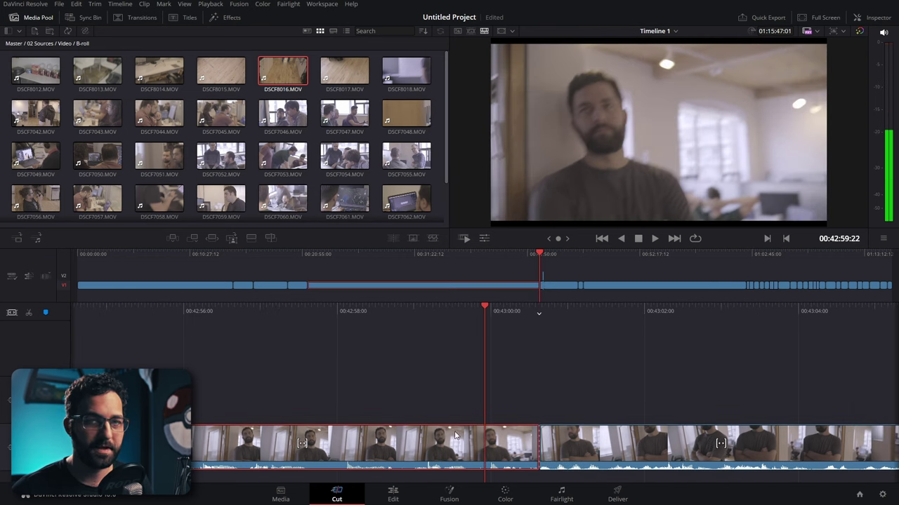
{"action": "key", "text": "BackSpace"}
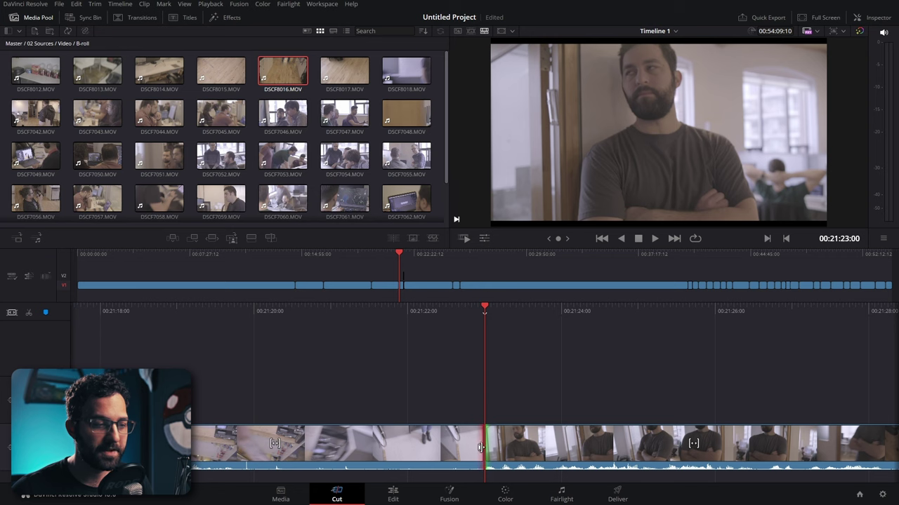
{"action": "left_click", "coordinate": [410, 285]}
{"action": "left_click", "coordinate": [258, 286]}
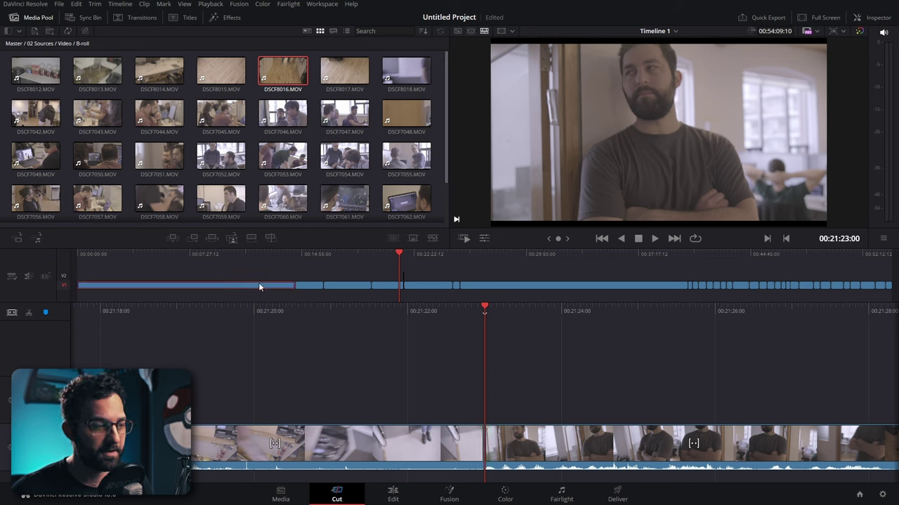
{"action": "key", "text": "BackSpace"}
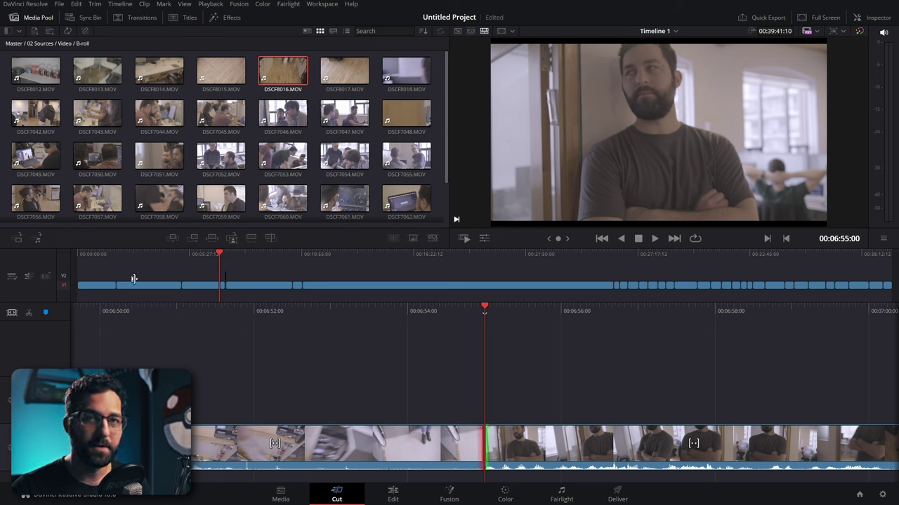
Ripple-trim the V1 cut at 00:06:55:00 between the tabletop shot and the man in the doorway, and add a dissolve there
{"action": "left_click_drag", "start_coordinate": [485, 449], "coordinate": [199, 455]}
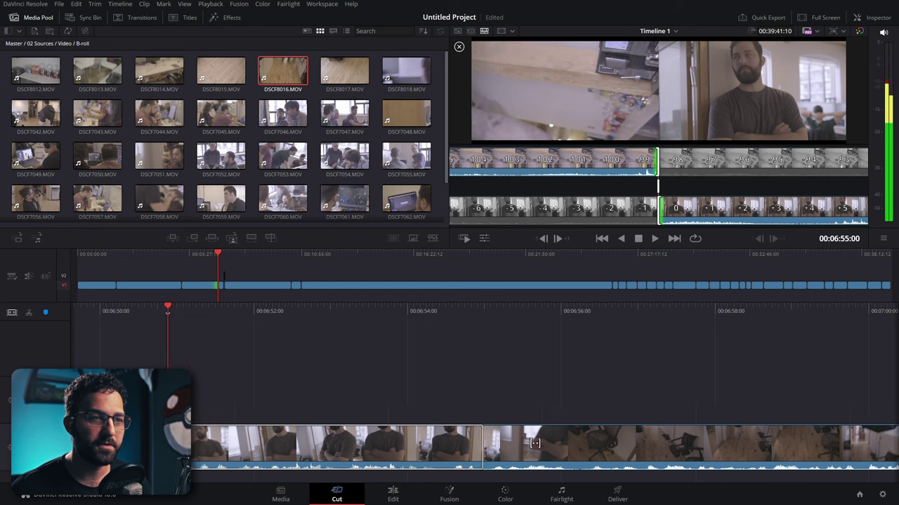
{"action": "left_click_drag", "start_coordinate": [199, 455], "coordinate": [284, 450]}
{"action": "left_click", "coordinate": [483, 445]}
{"action": "left_click_drag", "start_coordinate": [491, 444], "coordinate": [490, 357]}
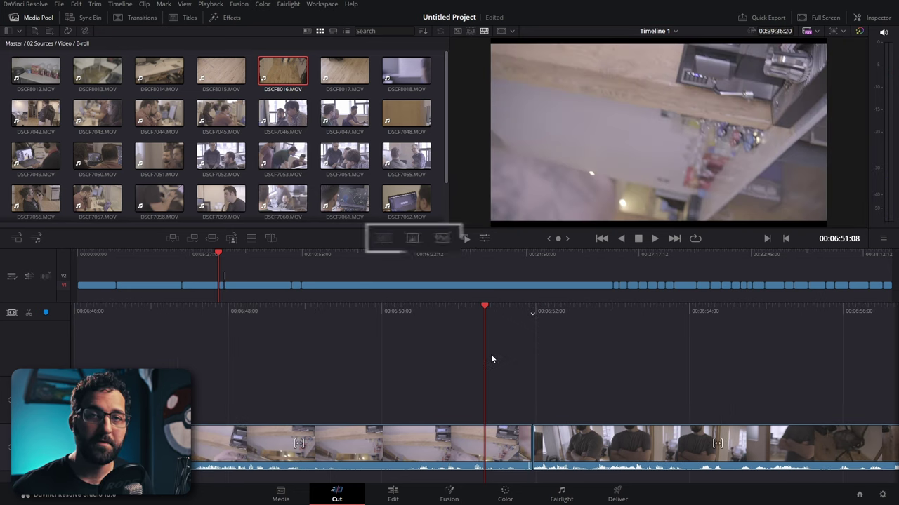
{"action": "left_click", "coordinate": [407, 238]}
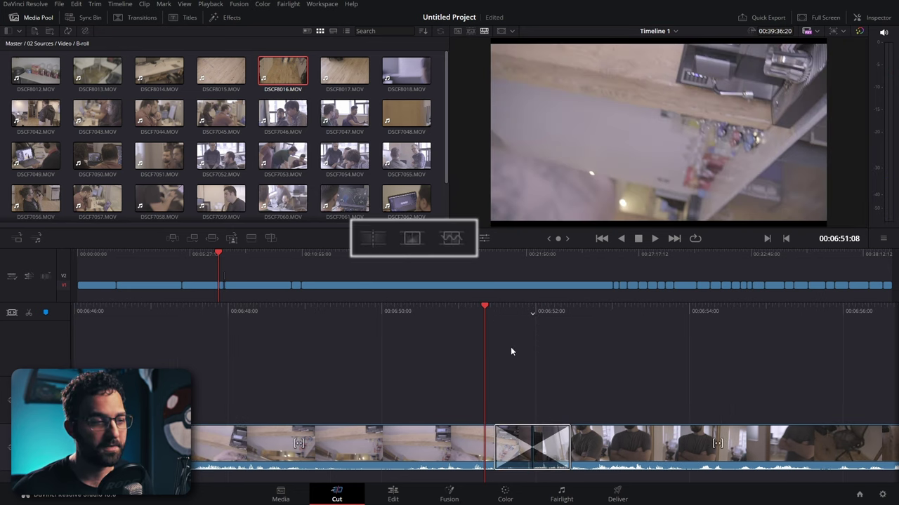
{"action": "key", "text": "space"}
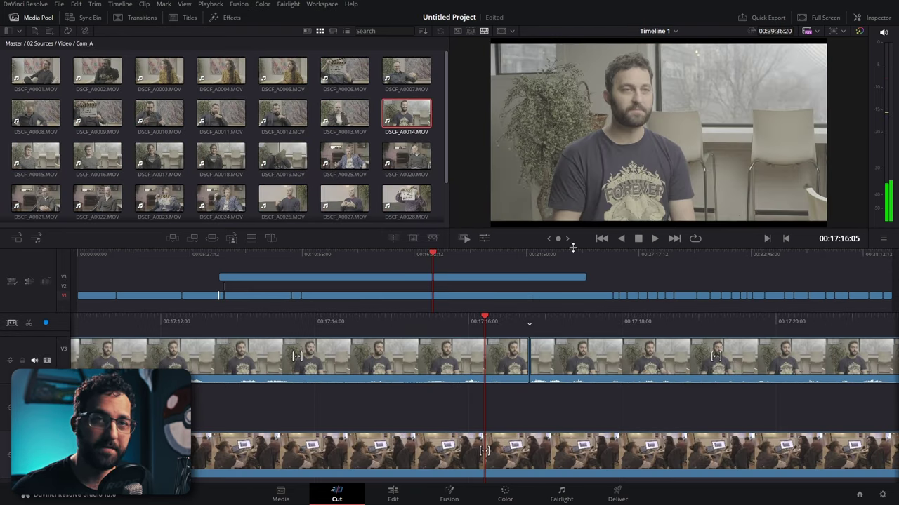
Add a Smooth Cut transition at the interview cut on V3 near 00:17:16 and play through it
{"action": "key", "text": "v"}
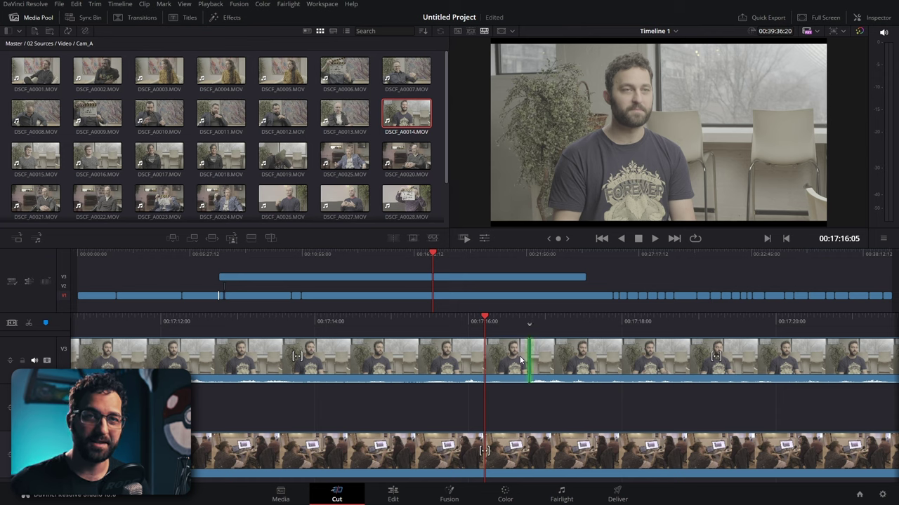
{"action": "key", "text": "space"}
{"action": "key", "text": "space"}
{"action": "left_click", "coordinate": [432, 239]}
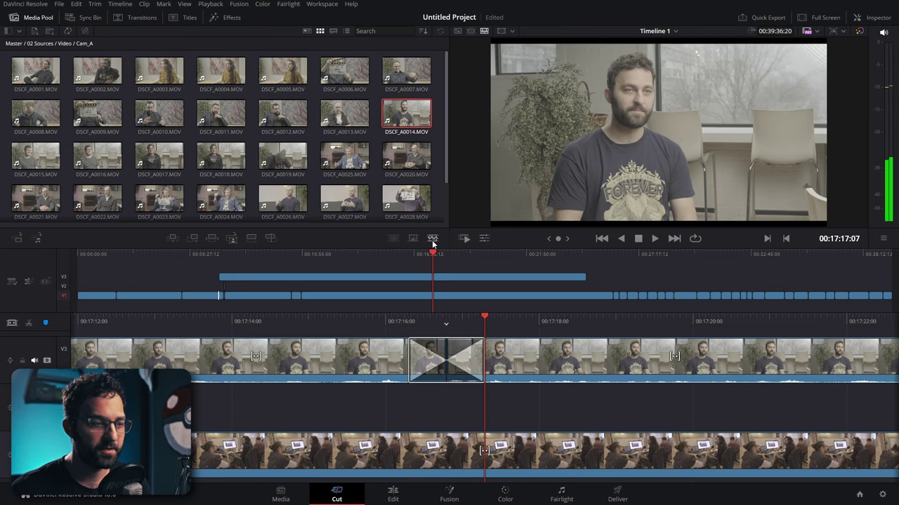
{"action": "scroll", "coordinate": [535, 322], "scroll_direction": "up", "scroll_amount": 3}
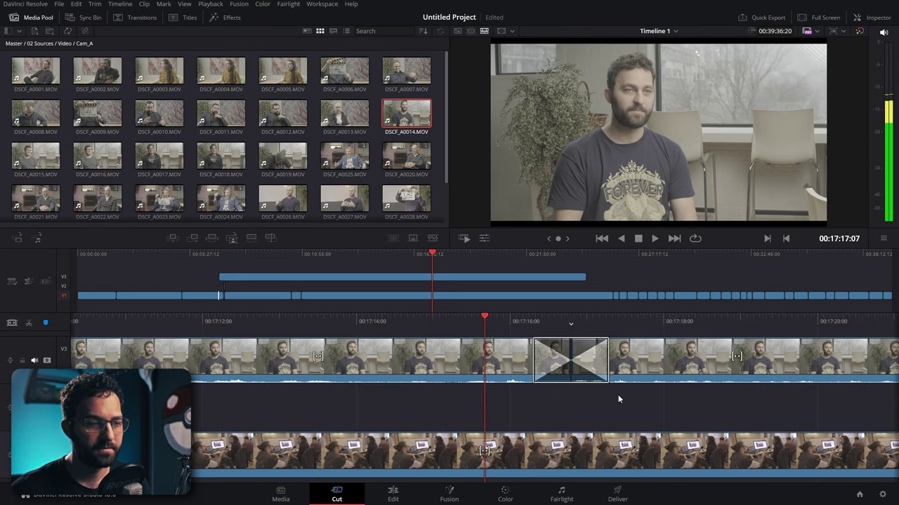
{"action": "scroll", "coordinate": [618, 398], "scroll_direction": "down", "scroll_amount": 3}
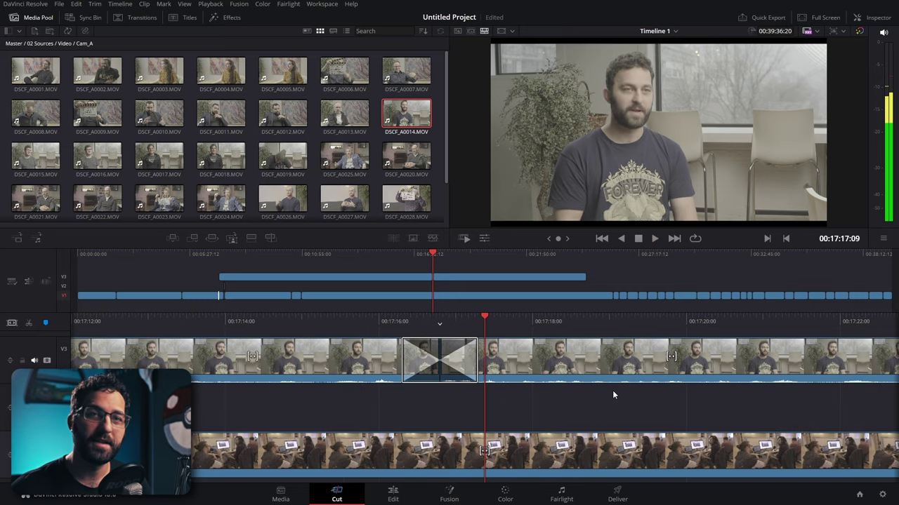
Shorten the Smooth Cut transition on V3 to 6 frames and play around it
{"action": "left_click", "coordinate": [470, 374]}
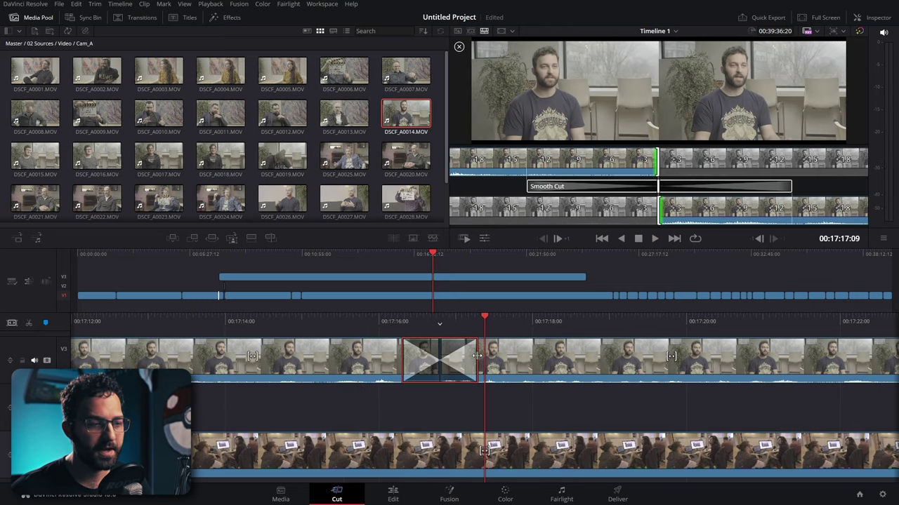
{"action": "left_click_drag", "start_coordinate": [476, 355], "coordinate": [454, 357]}
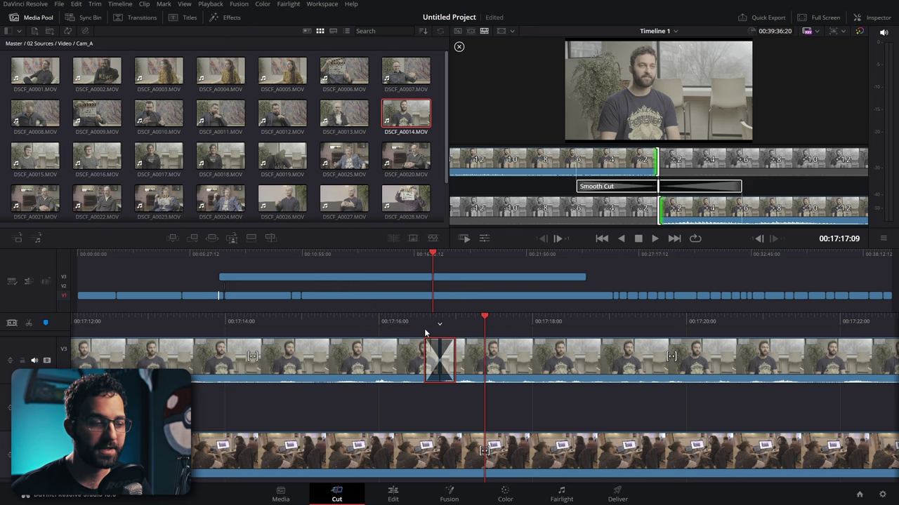
{"action": "key", "text": "/"}
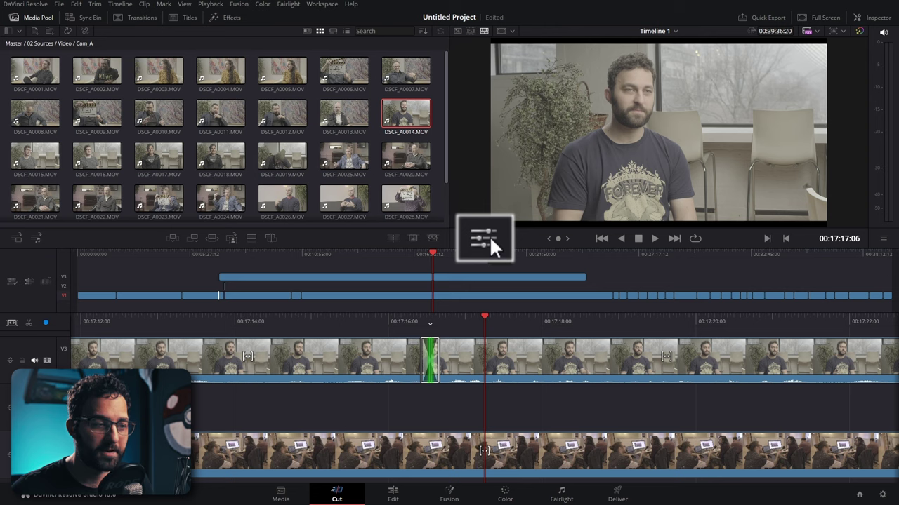
Try transforming the V3 interview clip with zoom 1.040, position -58.0 and -32.0, rotation, pitch and yaw 0.026, and try flipping it
{"action": "left_click", "coordinate": [490, 238]}
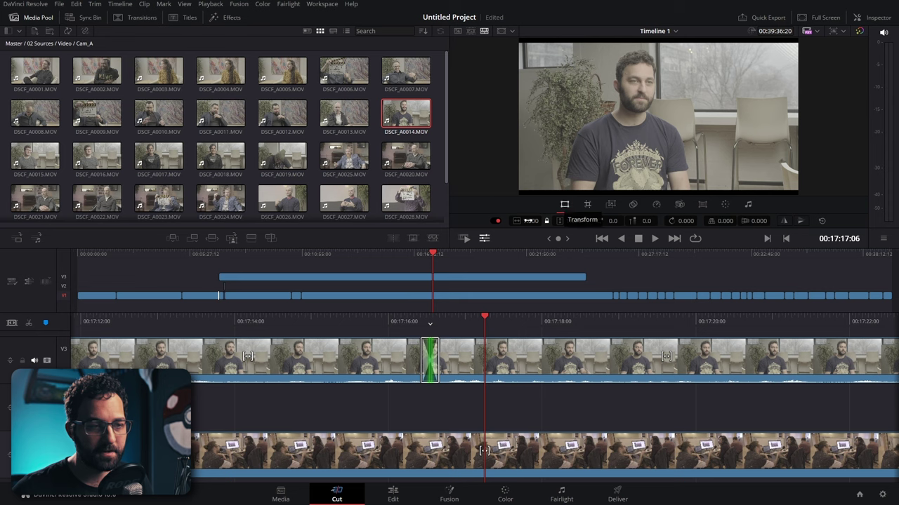
{"action": "left_click_drag", "start_coordinate": [530, 220], "coordinate": [586, 220]}
{"action": "left_click_drag", "start_coordinate": [646, 220], "coordinate": [757, 245]}
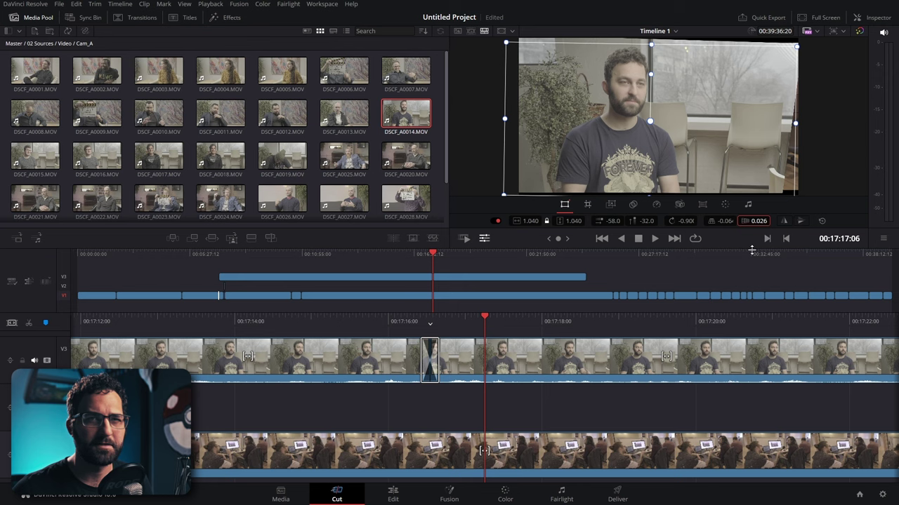
{"action": "left_click", "coordinate": [800, 220]}
{"action": "left_click", "coordinate": [800, 221]}
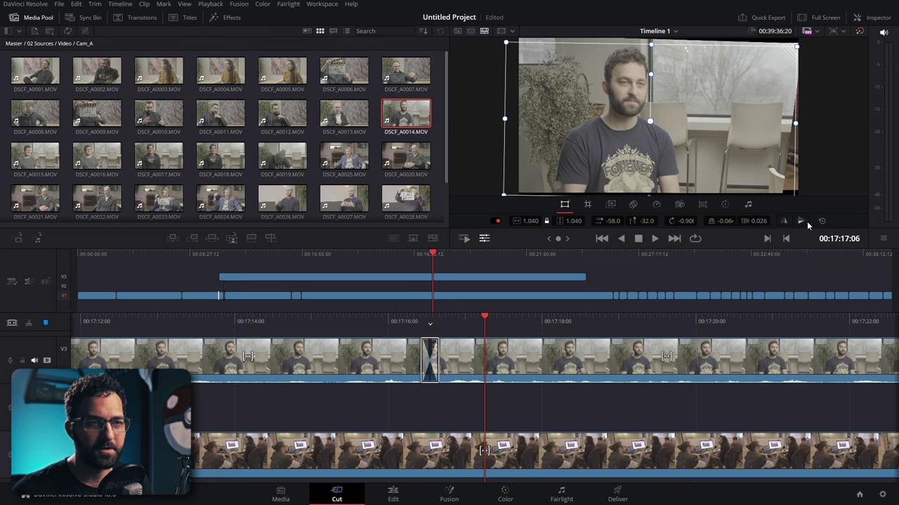
Try cropping both sides of the V3 interview clip with a crop softness of 2.800
{"action": "left_click", "coordinate": [587, 204]}
{"action": "left_click_drag", "start_coordinate": [591, 221], "coordinate": [632, 222]}
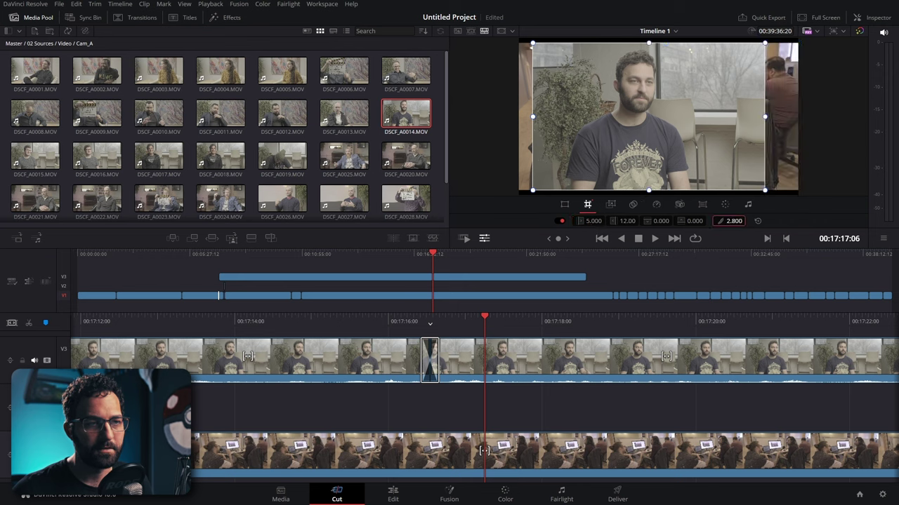
{"action": "left_click_drag", "start_coordinate": [730, 222], "coordinate": [737, 222]}
Set up Dynamic Zoom on the V3 interview clip with Linear ease and swap its start and end frames
{"action": "left_click", "coordinate": [610, 204]}
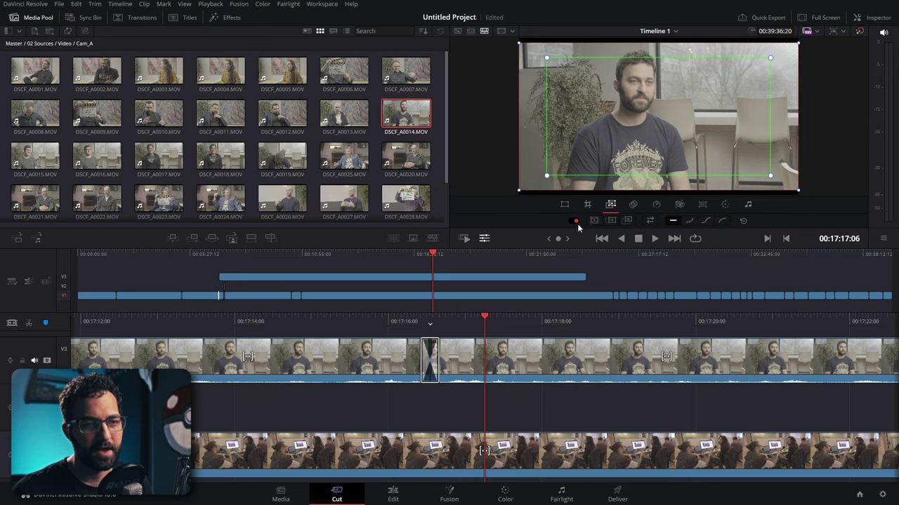
{"action": "left_click", "coordinate": [671, 220]}
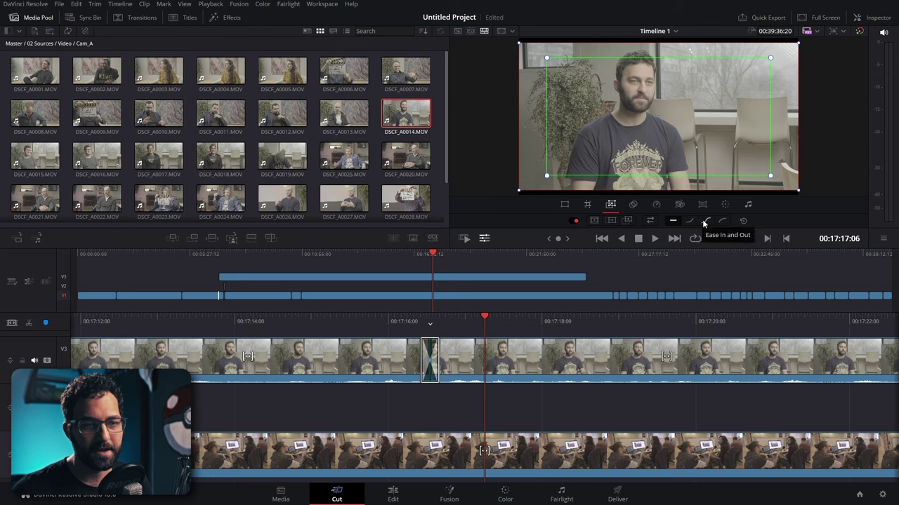
{"action": "left_click", "coordinate": [650, 221]}
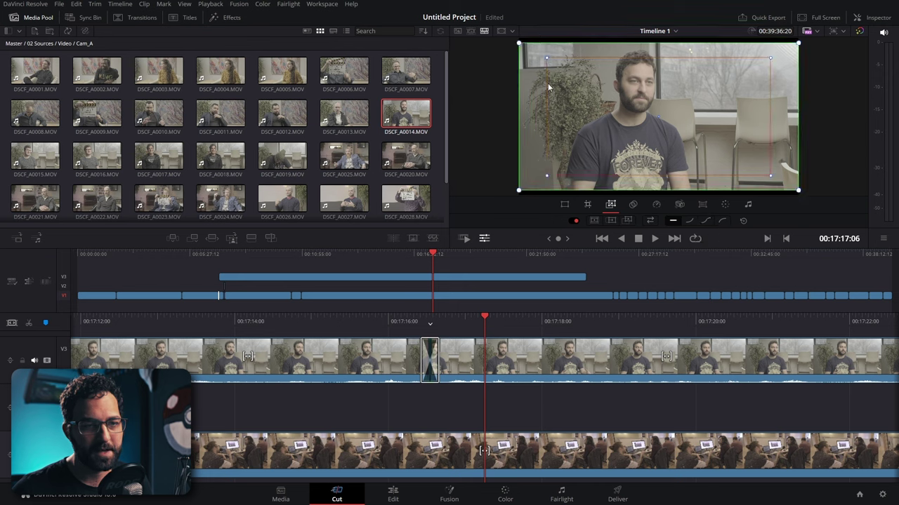
Look through the composite modes available for the V3 interview clip
{"action": "left_click", "coordinate": [632, 204]}
{"action": "left_click", "coordinate": [638, 221]}
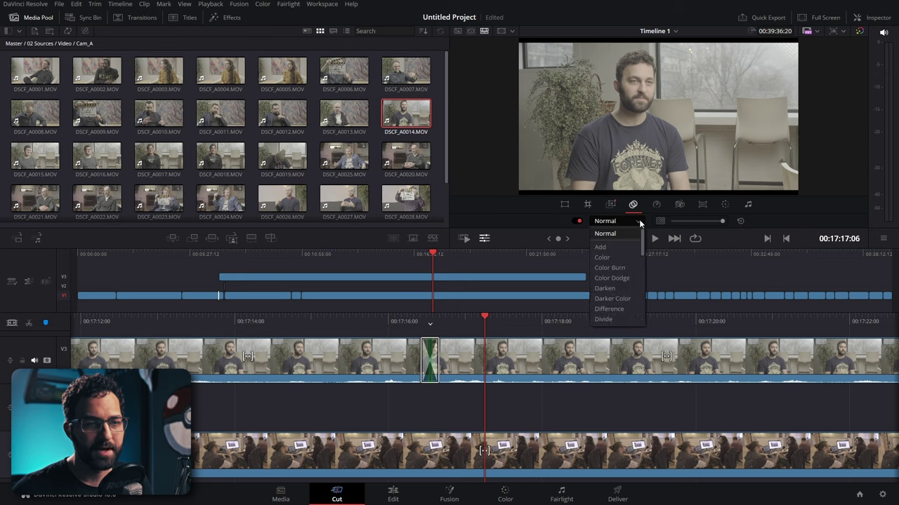
{"action": "scroll", "coordinate": [624, 254], "scroll_direction": "down", "scroll_amount": 3}
Raise the speed of the V3 interview clip after the Smooth Cut, and set it to -1.00 for reverse playback
{"action": "left_click", "coordinate": [657, 204]}
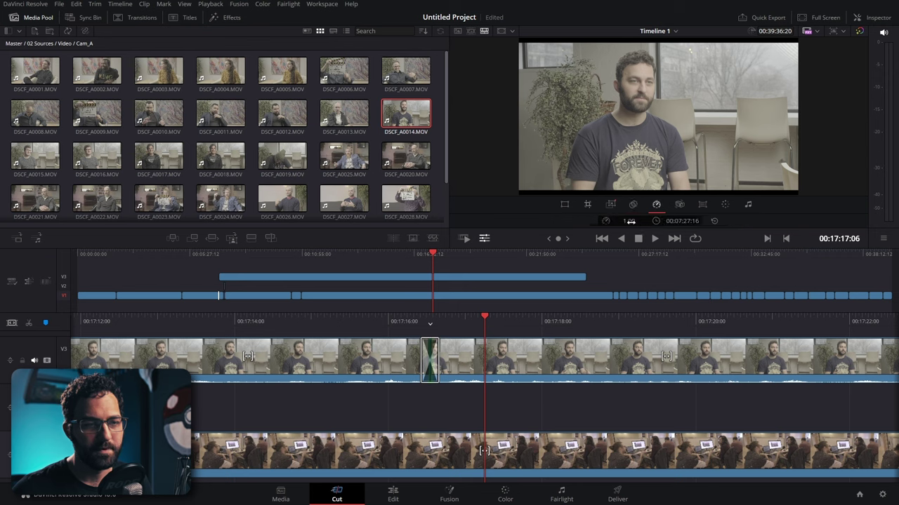
{"action": "left_click", "coordinate": [630, 221]}
{"action": "left_click_drag", "start_coordinate": [629, 221], "coordinate": [653, 223]}
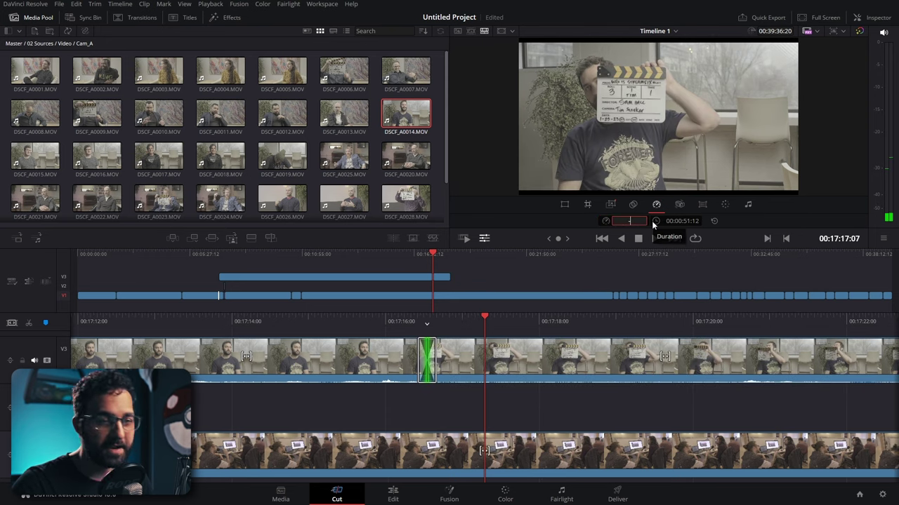
{"action": "type", "text": "-1"}
{"action": "key", "text": "Return"}
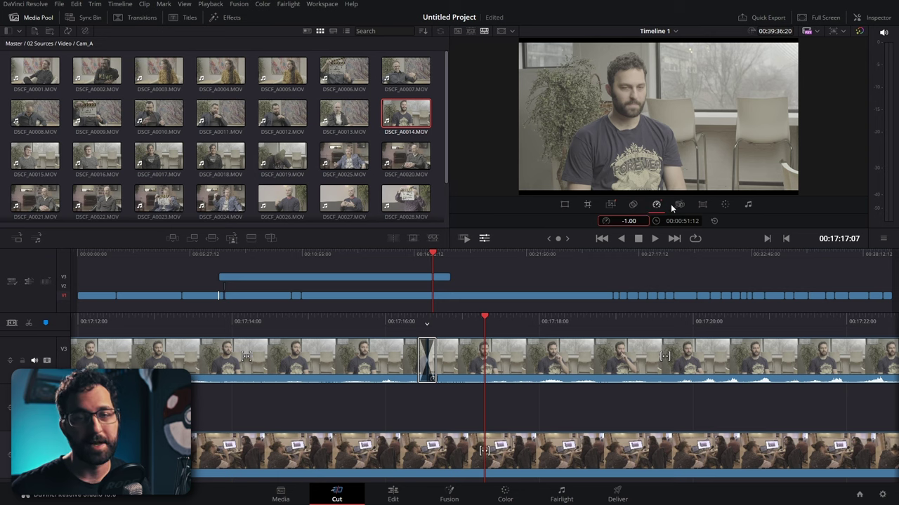
Review the Stabilization, Lens Correction, Auto Color and audio volume tools for the V3 interview clip
{"action": "left_click", "coordinate": [679, 204]}
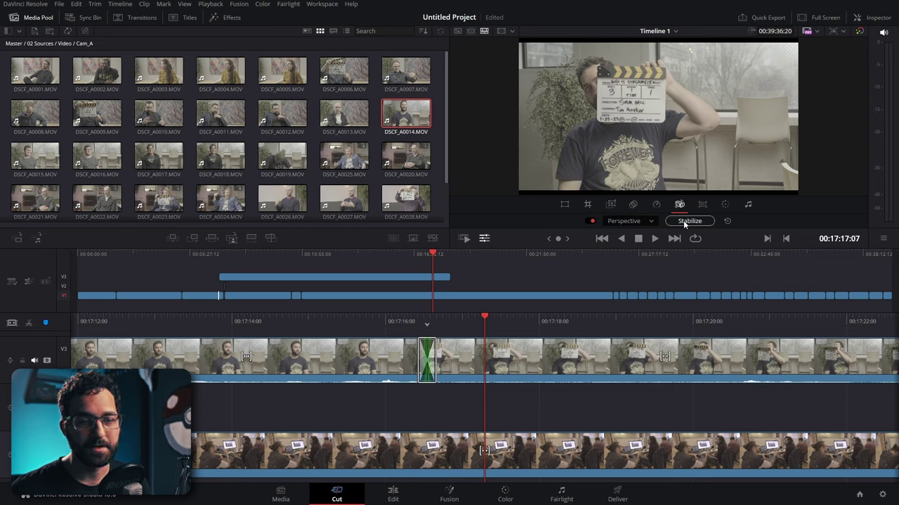
{"action": "left_click", "coordinate": [700, 204]}
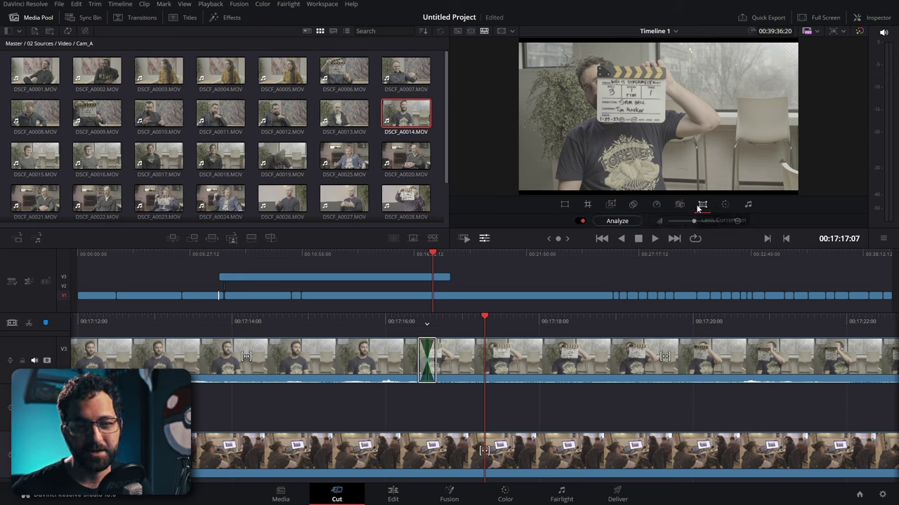
{"action": "left_click", "coordinate": [725, 205]}
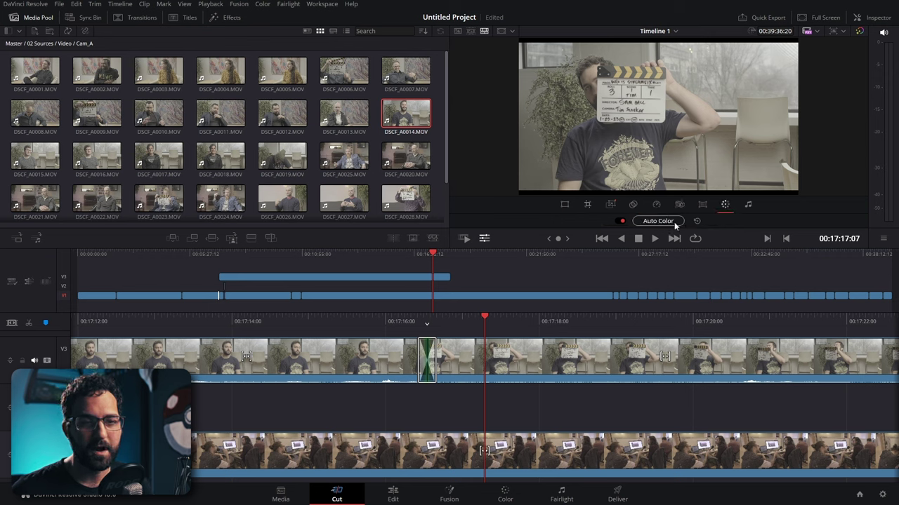
{"action": "left_click", "coordinate": [748, 205]}
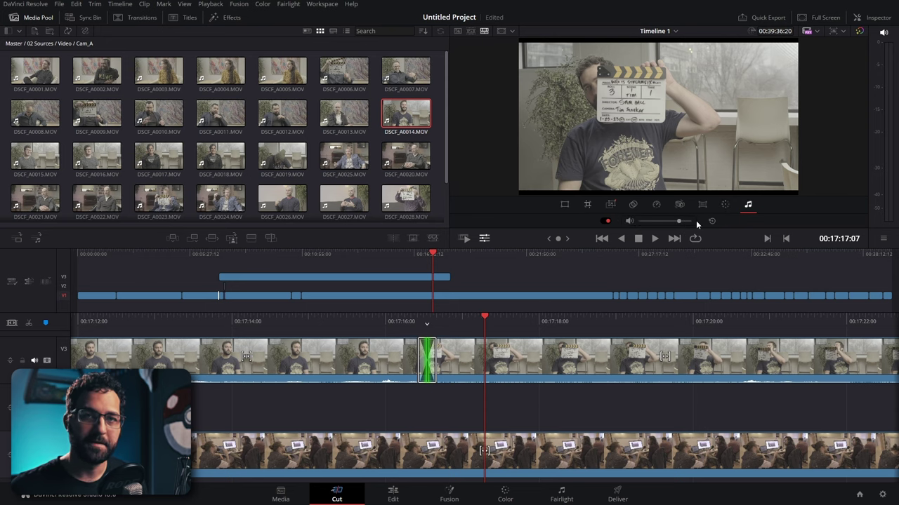
Select the V3 interview clip after the Smooth Cut and examine its transition settings in the Inspector
{"action": "left_click", "coordinate": [715, 340]}
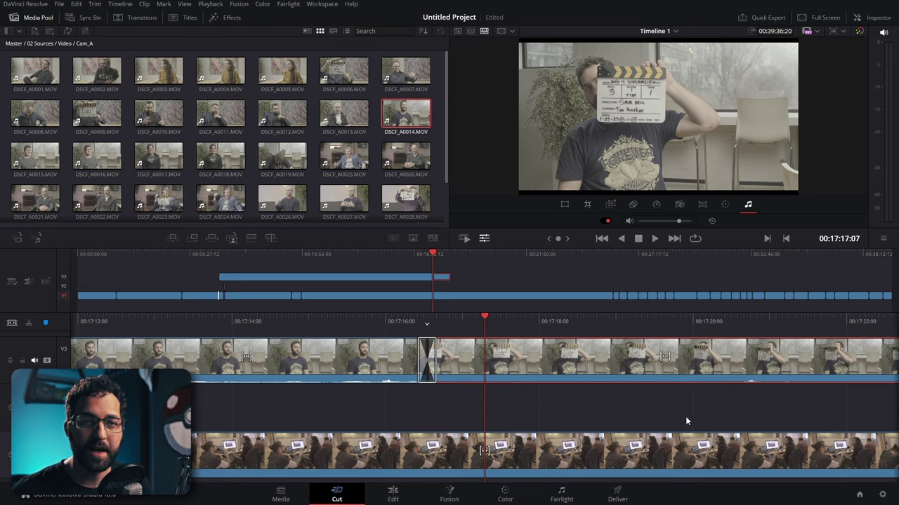
{"action": "left_click", "coordinate": [879, 17]}
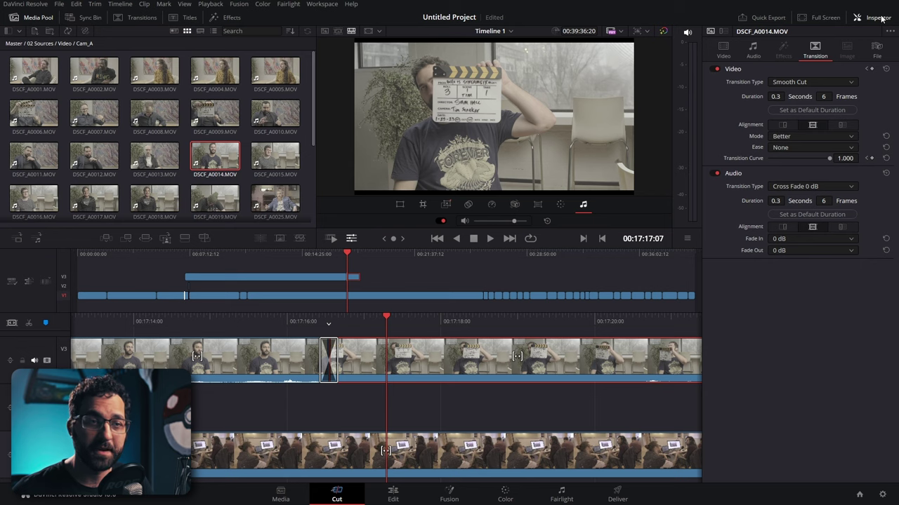
{"action": "left_click", "coordinate": [800, 130]}
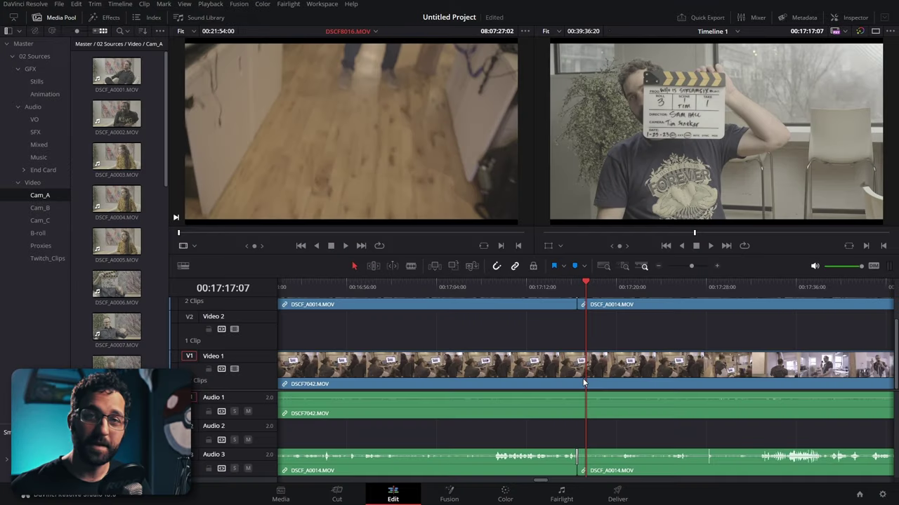
Toggle the Media Pool between full and half height, leaving it at half height
{"action": "scroll", "coordinate": [582, 382], "scroll_direction": "up", "scroll_amount": 1}
{"action": "scroll", "coordinate": [98, 112], "scroll_direction": "down", "scroll_amount": 5}
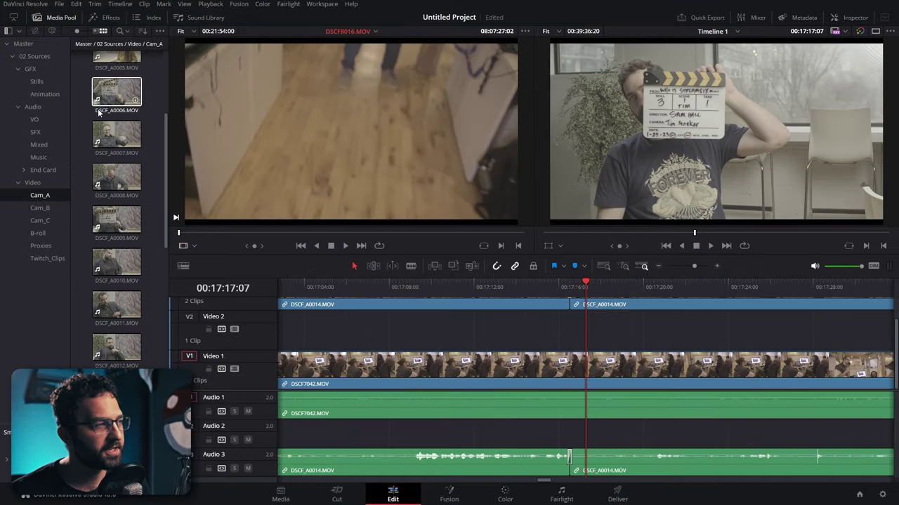
{"action": "left_click", "coordinate": [13, 17]}
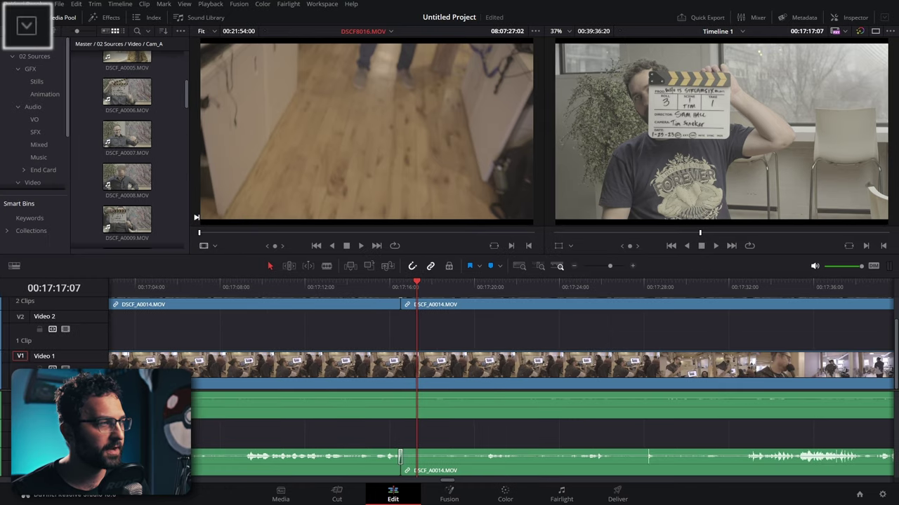
{"action": "left_click", "coordinate": [14, 17]}
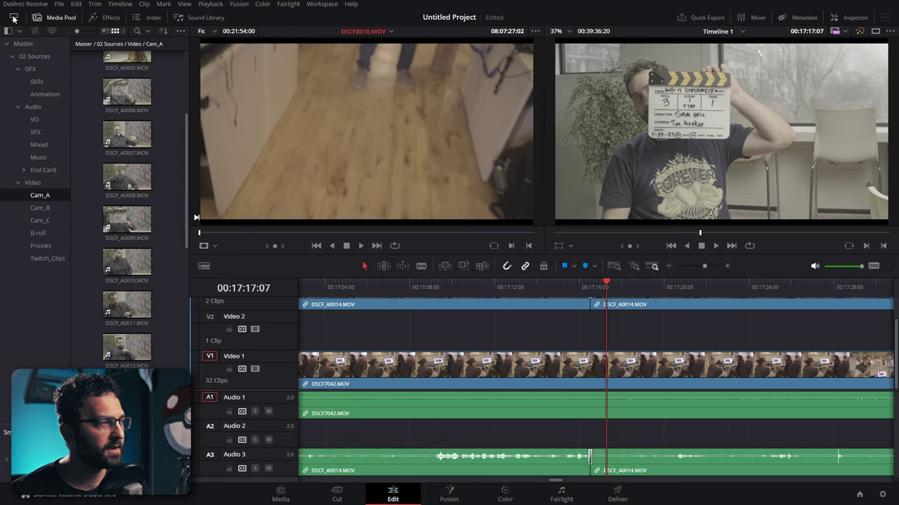
{"action": "left_click", "coordinate": [14, 17]}
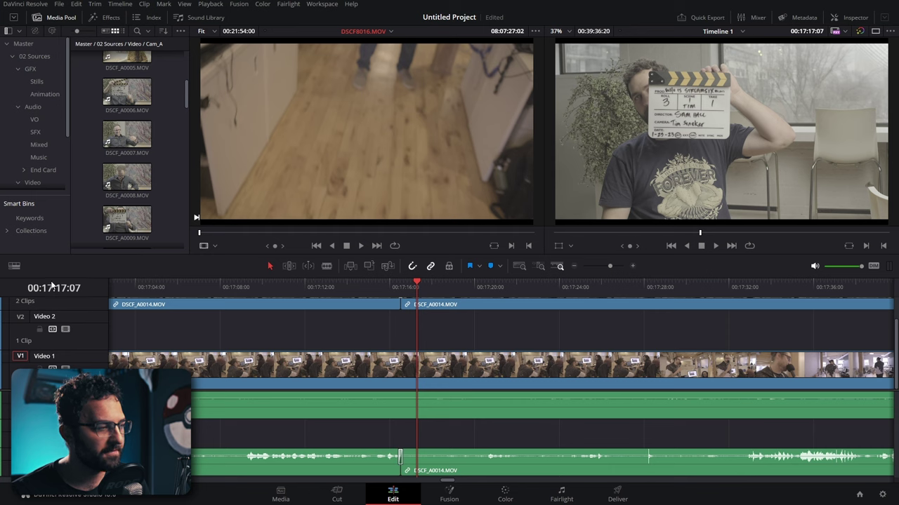
Enable stacked timelines in the timeline view options and add an empty timeline tab beside Timeline 1
{"action": "left_click", "coordinate": [17, 269]}
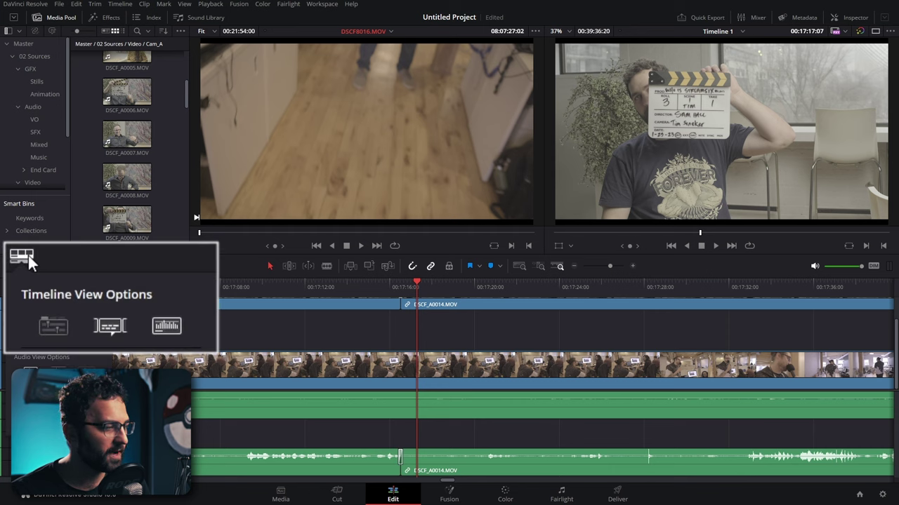
{"action": "left_click", "coordinate": [58, 327]}
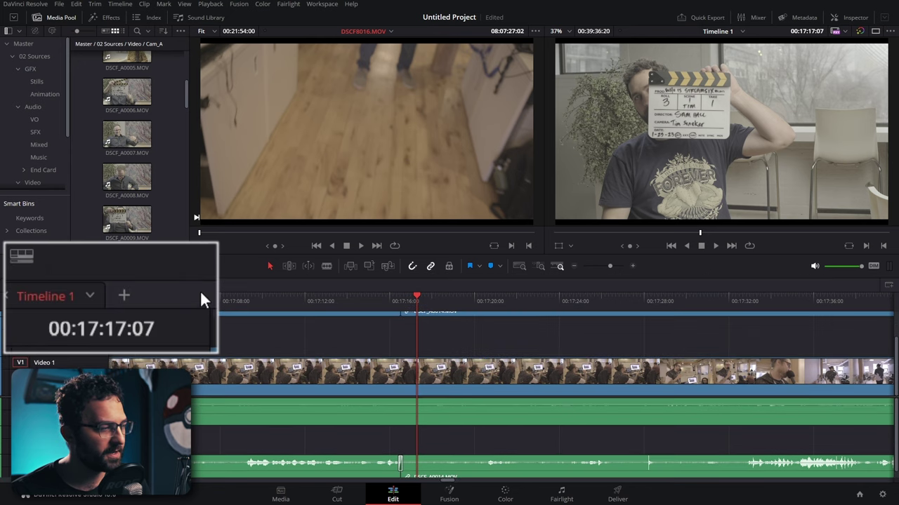
{"action": "left_click", "coordinate": [120, 295]}
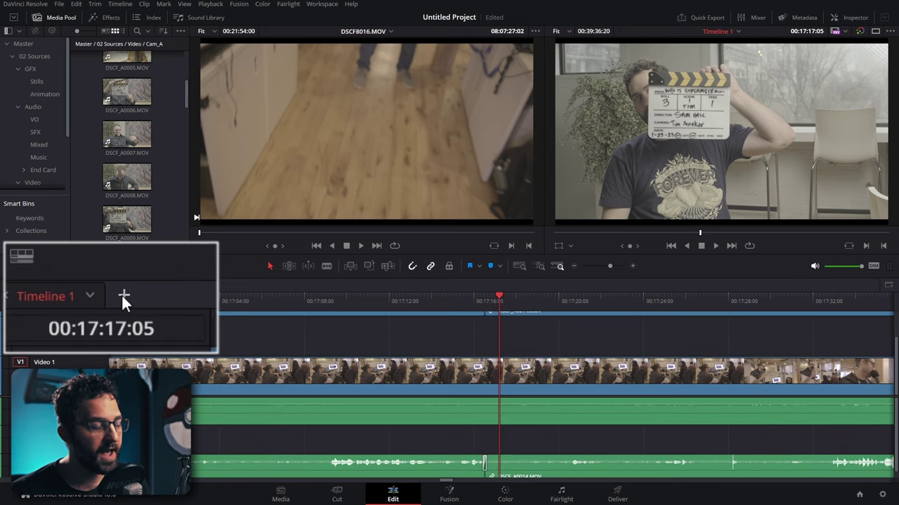
{"action": "left_click", "coordinate": [123, 297]}
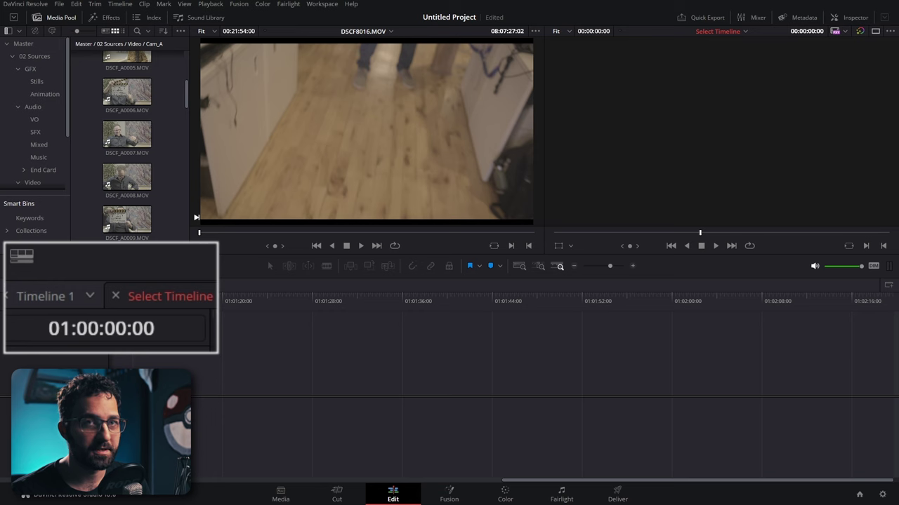
Stack a second timeline panel below the current one and close it again
{"action": "left_click", "coordinate": [888, 284]}
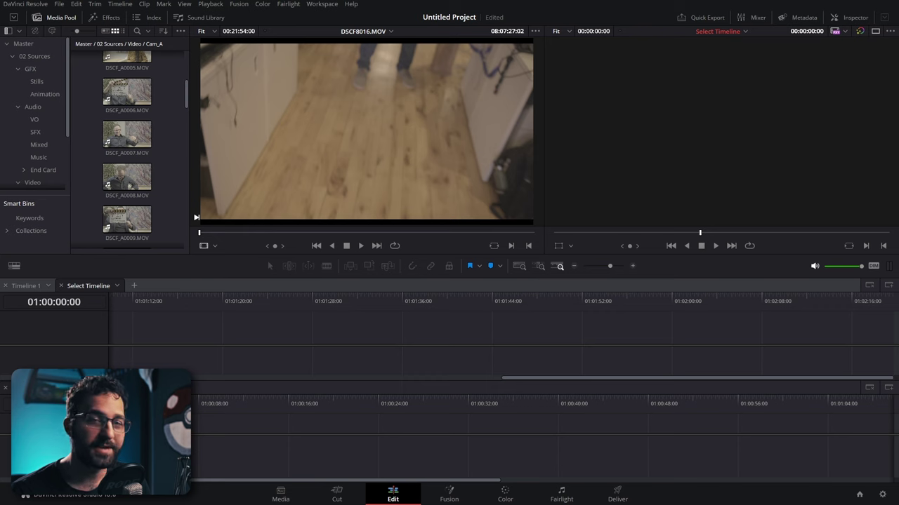
{"action": "left_click", "coordinate": [640, 401]}
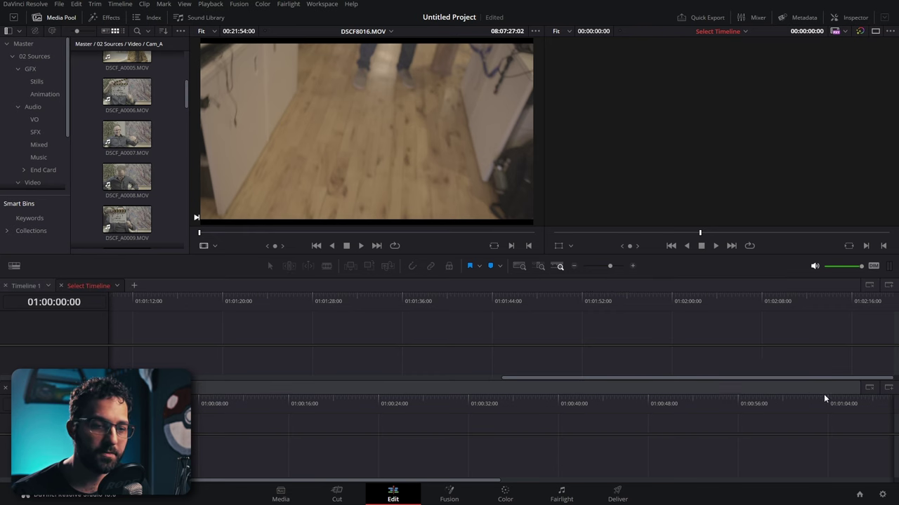
{"action": "left_click", "coordinate": [869, 389]}
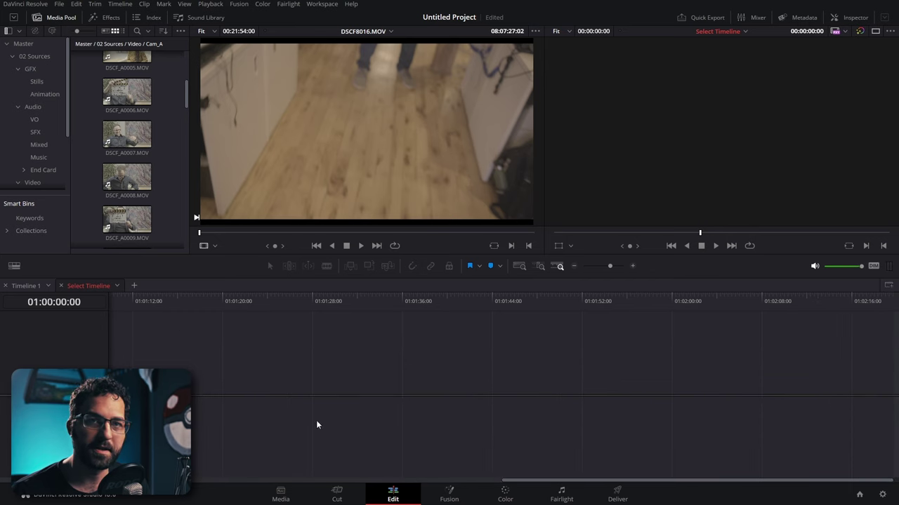
Load Timeline 2 in the empty timeline tab and move the playhead to 00:04:25:04
{"action": "left_click", "coordinate": [117, 286]}
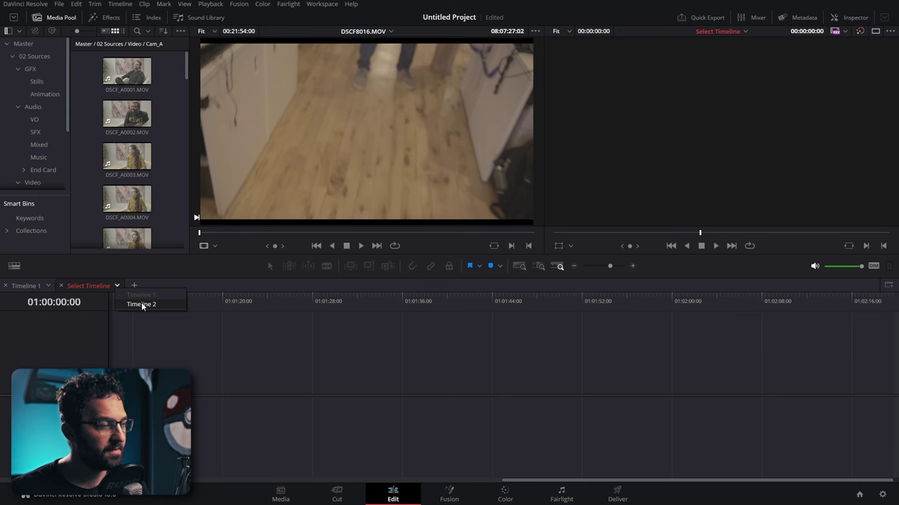
{"action": "left_click", "coordinate": [140, 304]}
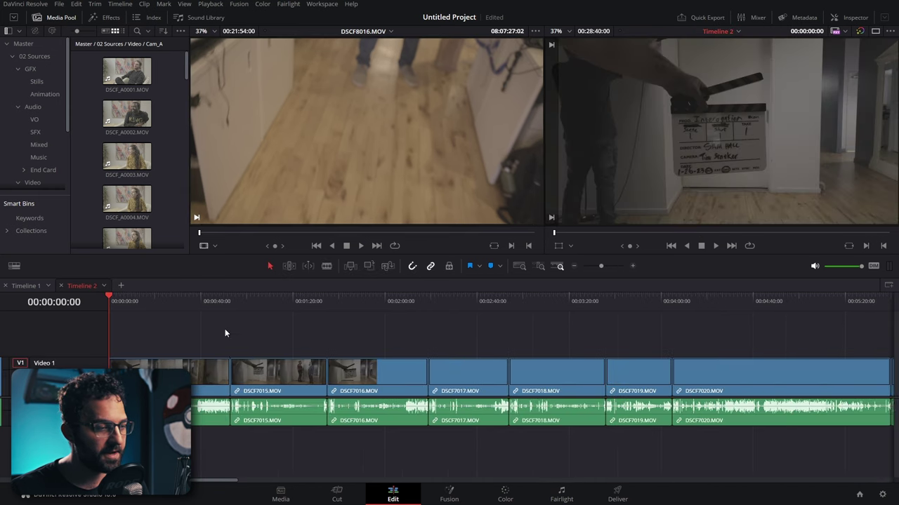
{"action": "mouse_move", "coordinate": [154, 300]}
{"action": "left_mouse_down"}
{"action": "mouse_move", "coordinate": [285, 309]}
{"action": "mouse_move", "coordinate": [267, 319]}
{"action": "mouse_move", "coordinate": [145, 322]}
{"action": "left_mouse_up"}
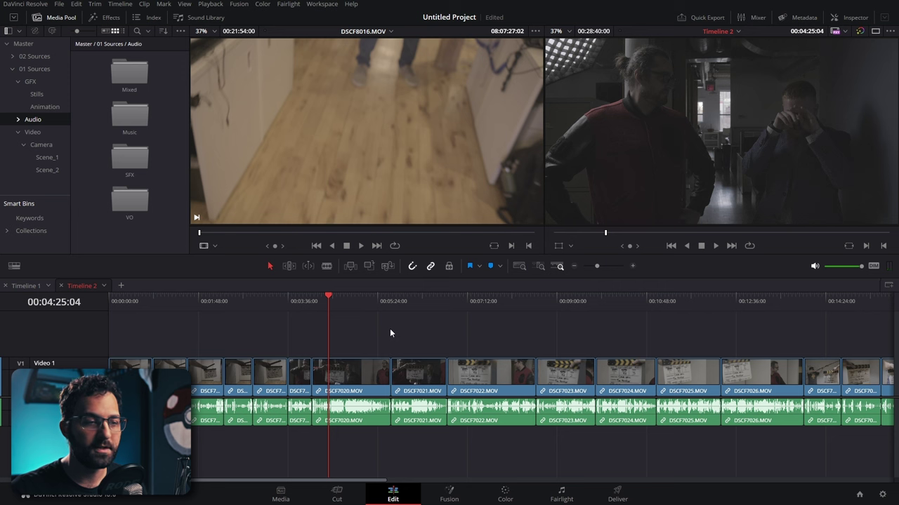
Examine the clips of Timeline 2 around the playhead at closer and wider zoom levels
{"action": "key", "text": "ctrl+equal"}
{"action": "key", "text": "ctrl+equal"}
{"action": "key", "text": "ctrl+equal"}
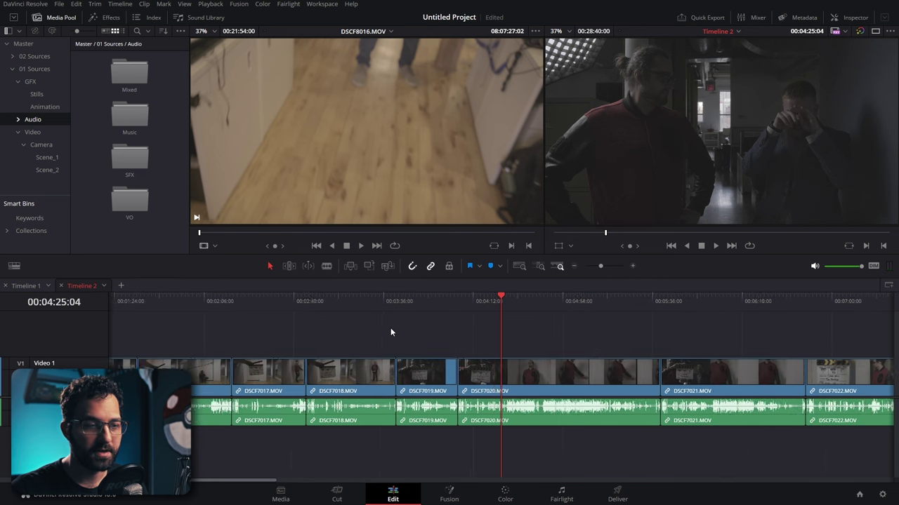
{"action": "key", "text": "ctrl+equal"}
{"action": "key", "text": "ctrl+equal"}
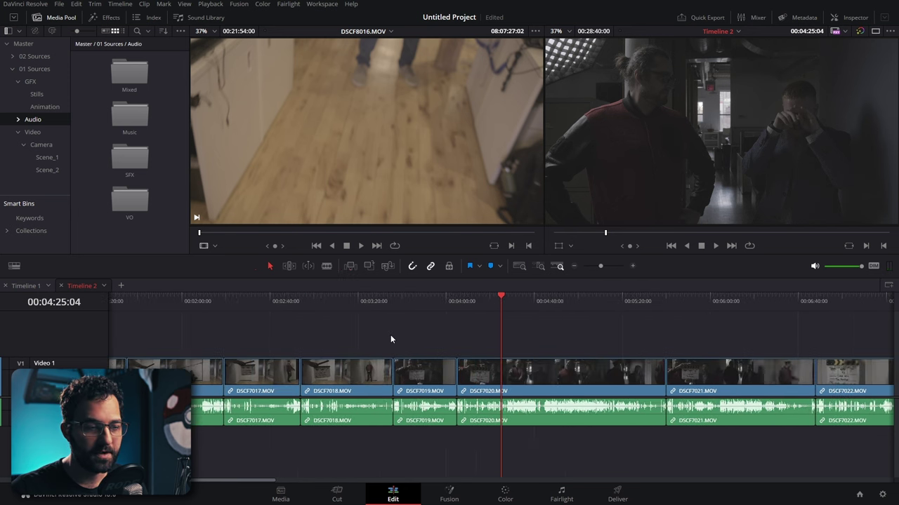
{"action": "key", "text": "ctrl+minus"}
{"action": "key", "text": "ctrl+minus"}
{"action": "key", "text": "ctrl+minus"}
{"action": "key", "text": "ctrl+minus"}
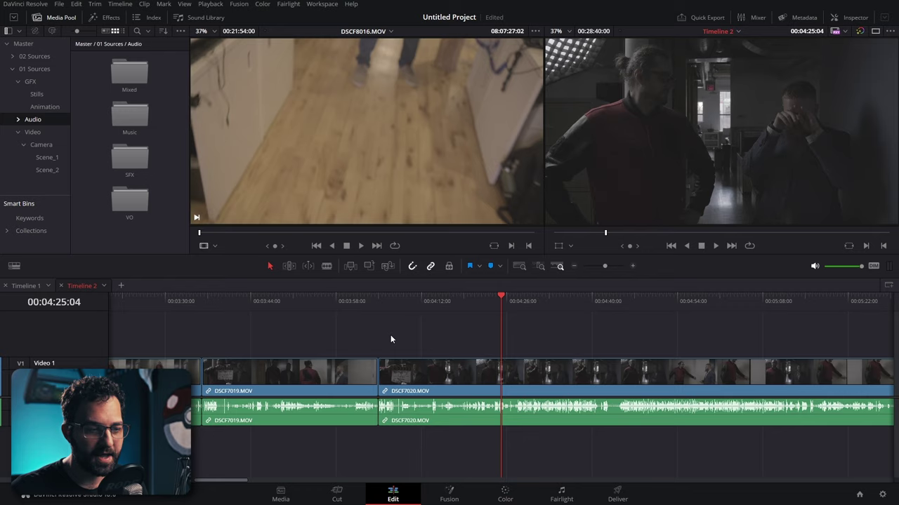
{"action": "key", "text": "ctrl+minus"}
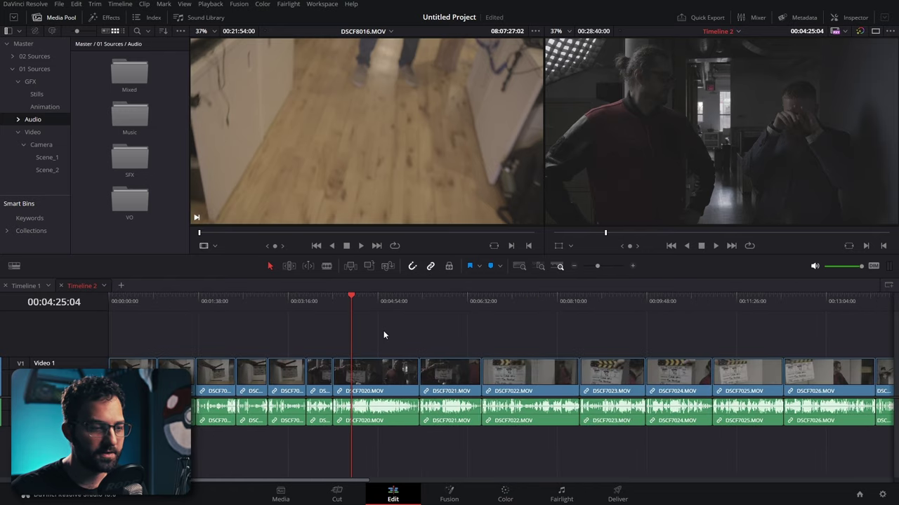
{"action": "scroll", "coordinate": [381, 334], "scroll_direction": "right", "scroll_amount": 5}
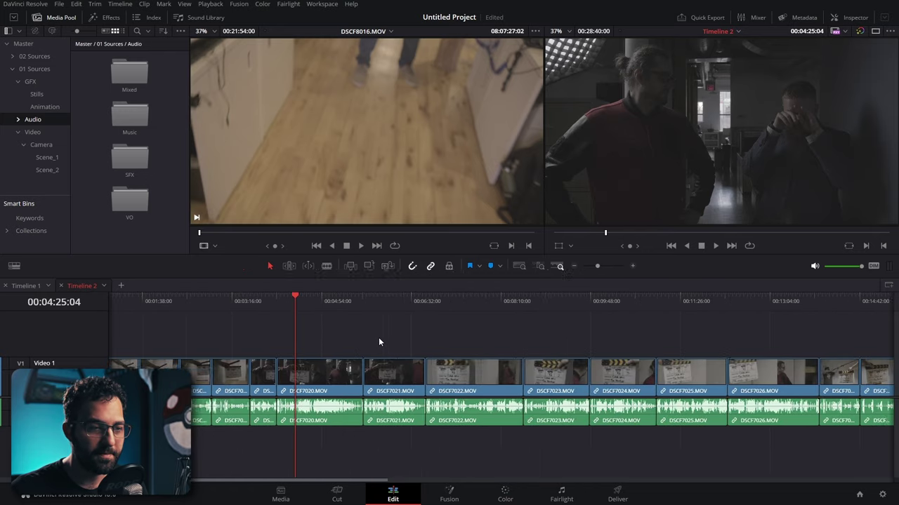
{"action": "scroll", "coordinate": [379, 342], "scroll_direction": "left", "scroll_amount": 5}
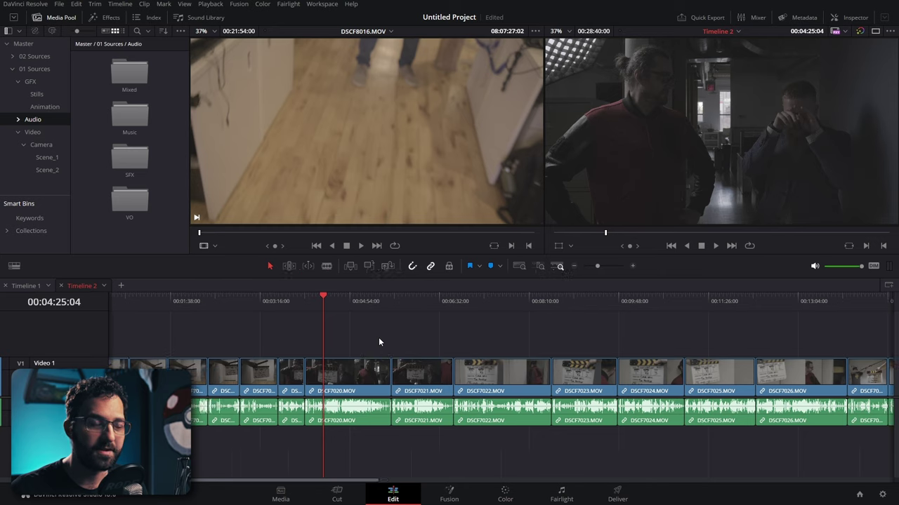
Split the DSCF7020.MOV clip at 00:04:25:04 and ripple delete the part before the cut
{"action": "key", "text": "ctrl+equal"}
{"action": "key", "text": "ctrl+equal"}
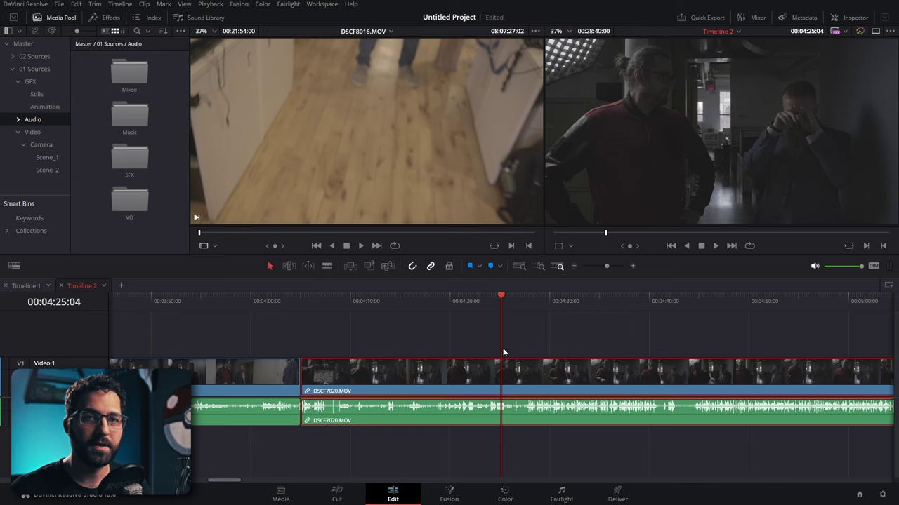
{"action": "key", "text": "ctrl+b"}
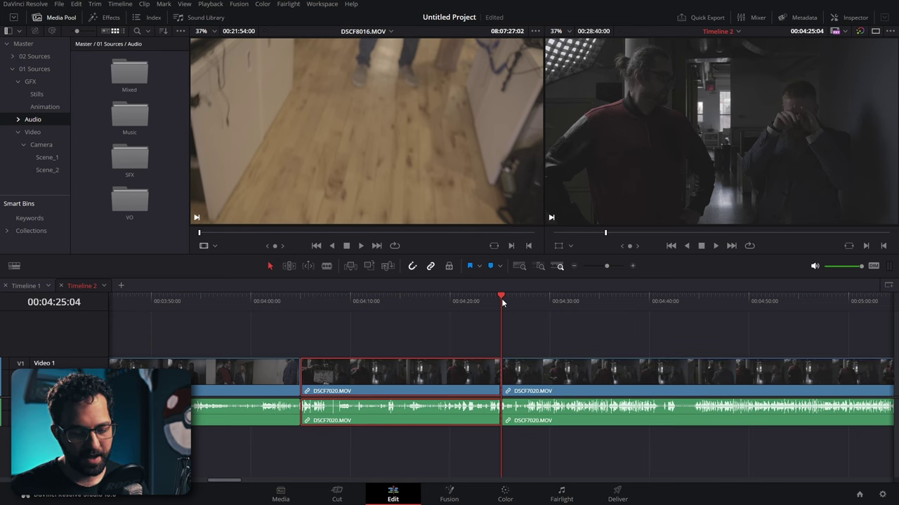
{"action": "key", "text": "BackSpace"}
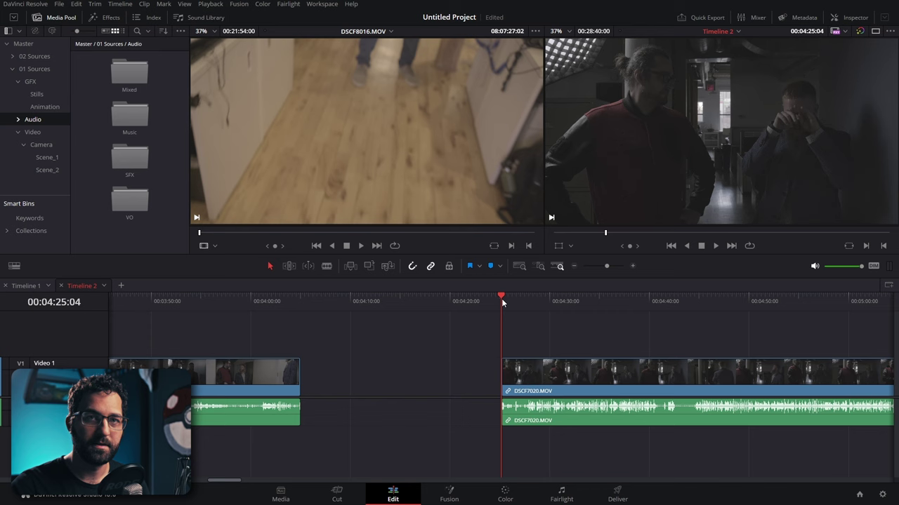
{"action": "key", "text": "ctrl+z"}
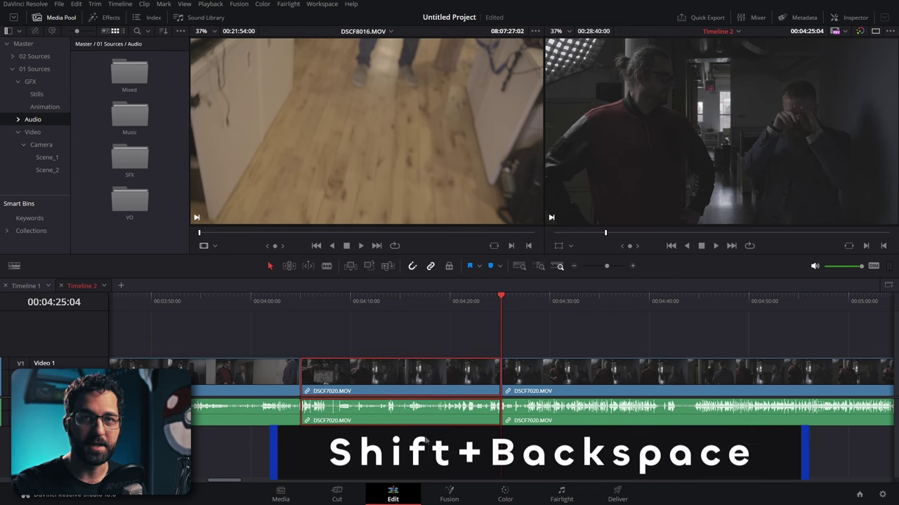
{"action": "key", "text": "shift+BackSpace"}
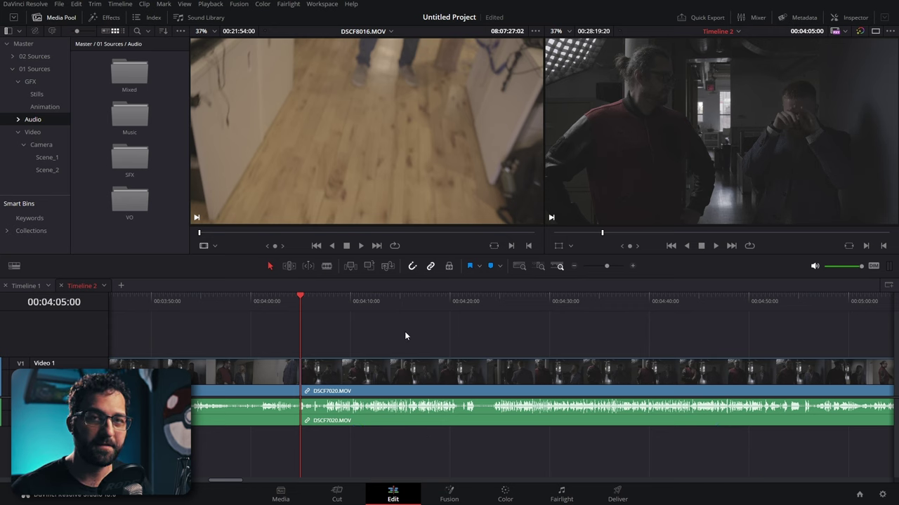
Move the remaining DSCF7020.MOV clip between tracks up to Video 3, then back down to Video 2
{"action": "key", "text": "alt+Down"}
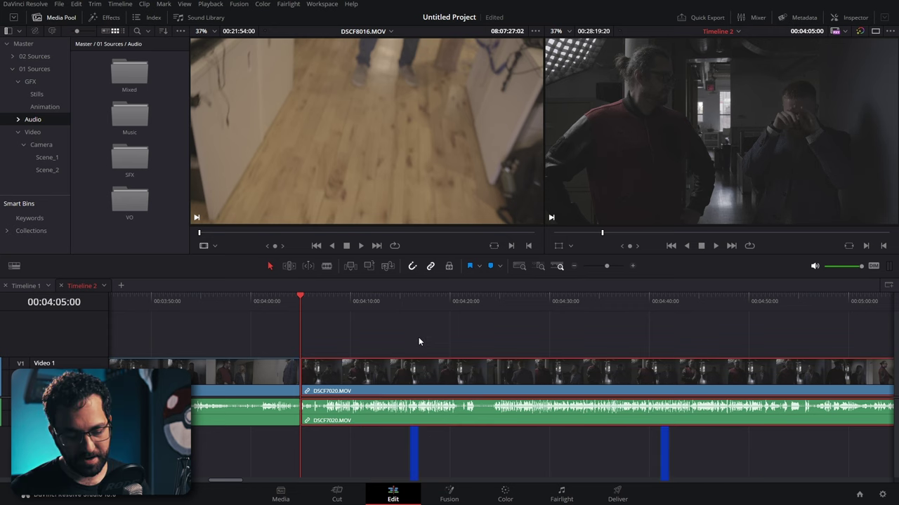
{"action": "key", "text": "alt+Up"}
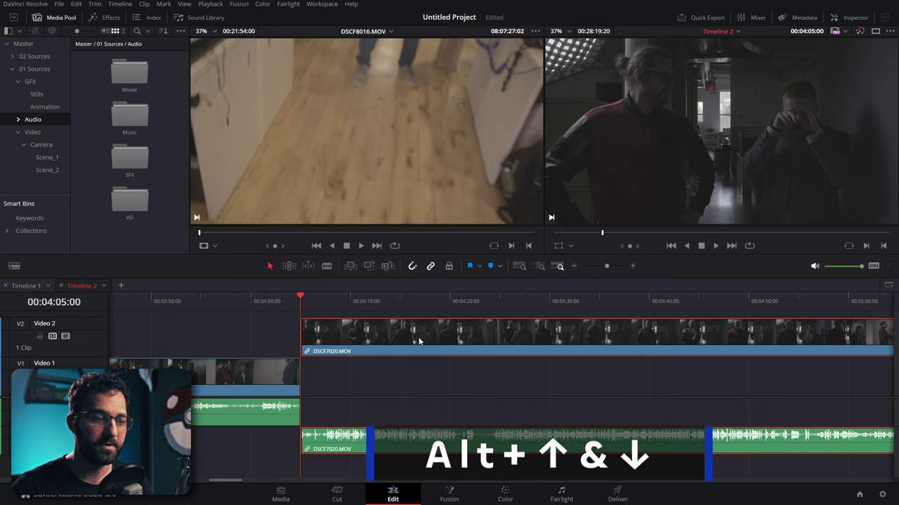
{"action": "key", "text": "alt+Down"}
{"action": "key", "text": "alt+Up"}
{"action": "key", "text": "alt+Up"}
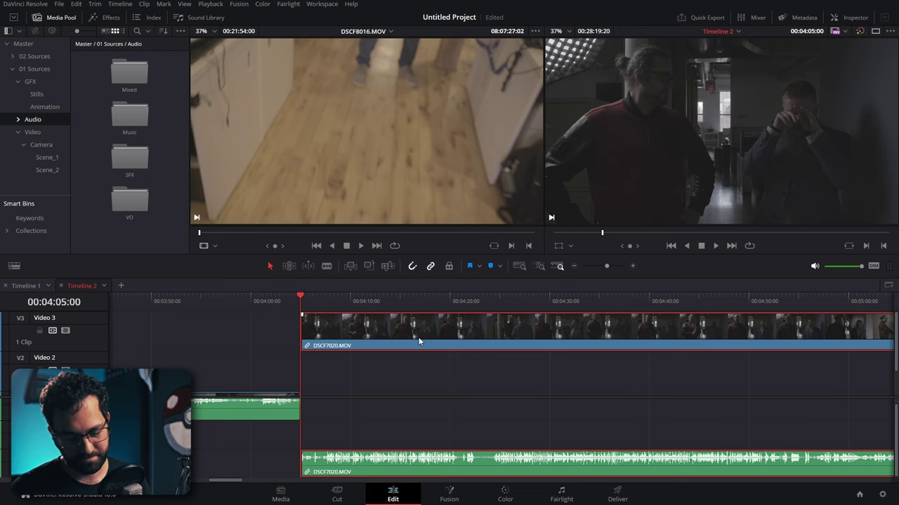
{"action": "key", "text": "alt+Down"}
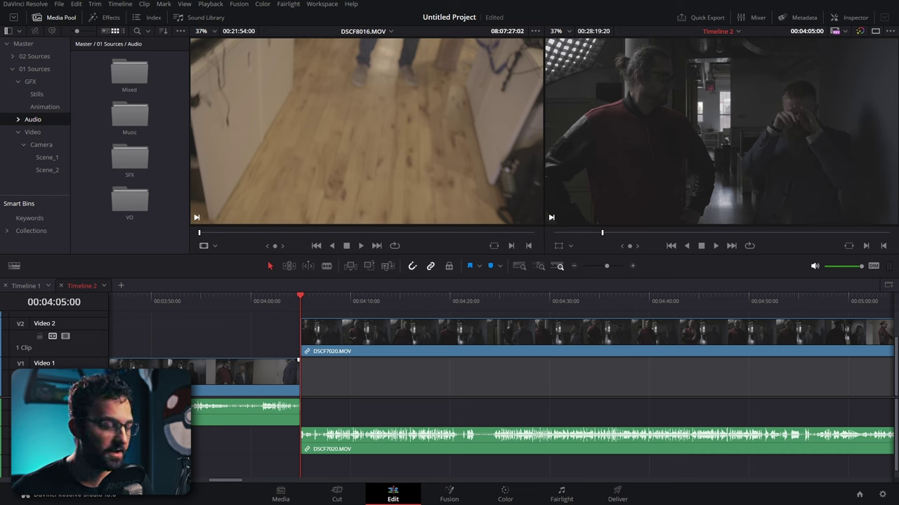
Slip the content of the DSCF7020.MOV clip on Video 2 in trim edit mode
{"action": "left_click_drag", "start_coordinate": [165, 382], "coordinate": [759, 393]}
{"action": "scroll", "coordinate": [610, 399], "scroll_direction": "right", "scroll_amount": 3}
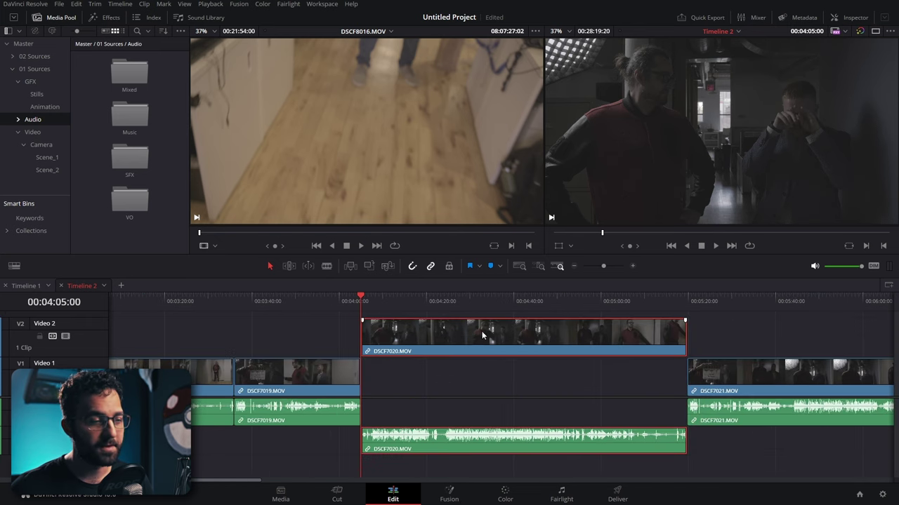
{"action": "left_click_drag", "start_coordinate": [482, 335], "coordinate": [462, 331]}
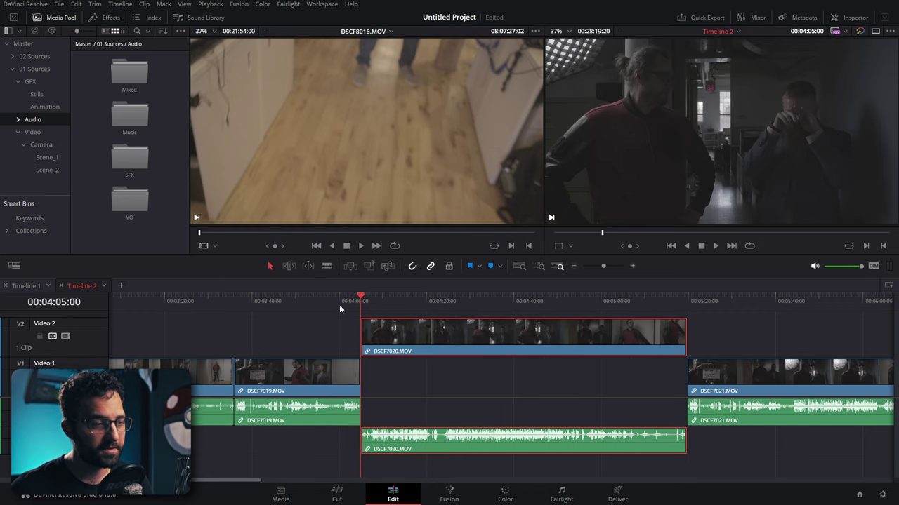
{"action": "left_click", "coordinate": [290, 267]}
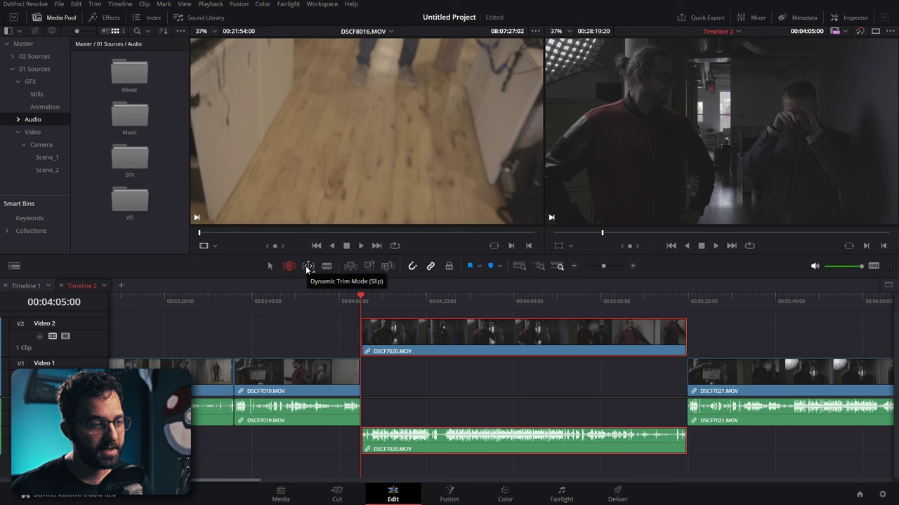
{"action": "left_click", "coordinate": [307, 267]}
{"action": "left_click_drag", "start_coordinate": [463, 330], "coordinate": [545, 339]}
{"action": "mouse_move", "coordinate": [477, 338]}
{"action": "left_mouse_down"}
{"action": "mouse_move", "coordinate": [504, 337]}
{"action": "mouse_move", "coordinate": [464, 337]}
{"action": "mouse_move", "coordinate": [530, 338]}
{"action": "mouse_move", "coordinate": [485, 337]}
{"action": "left_mouse_up"}
Ripple trim the start and end of DSCF7020.MOV on Video 2 to about 27 seconds, and return to selection mode
{"action": "left_click_drag", "start_coordinate": [362, 337], "coordinate": [385, 337]}
{"action": "left_click_drag", "start_coordinate": [662, 335], "coordinate": [479, 335]}
{"action": "key", "text": "a"}
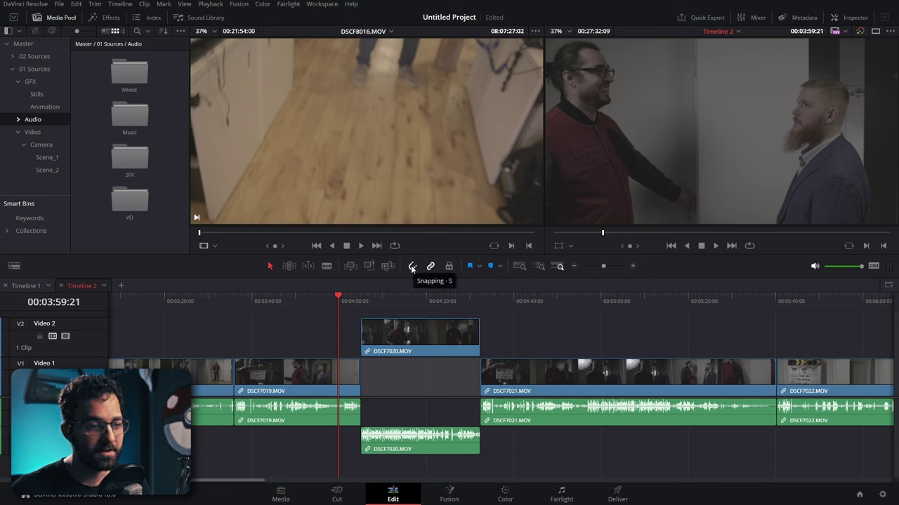
Try moving DSCF7020.MOV with snapping on, and select only its video part on Video 2 with linked selection off
{"action": "left_click_drag", "start_coordinate": [408, 344], "coordinate": [433, 349]}
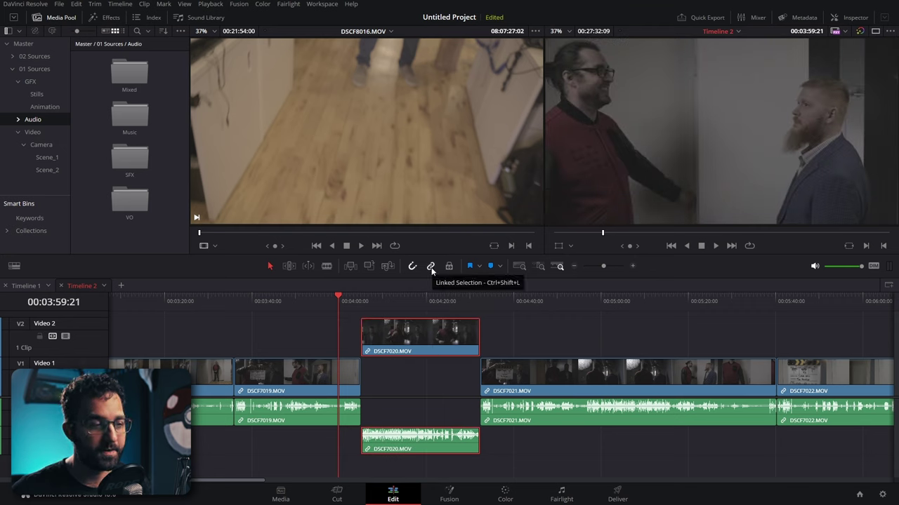
{"action": "left_click", "coordinate": [427, 329]}
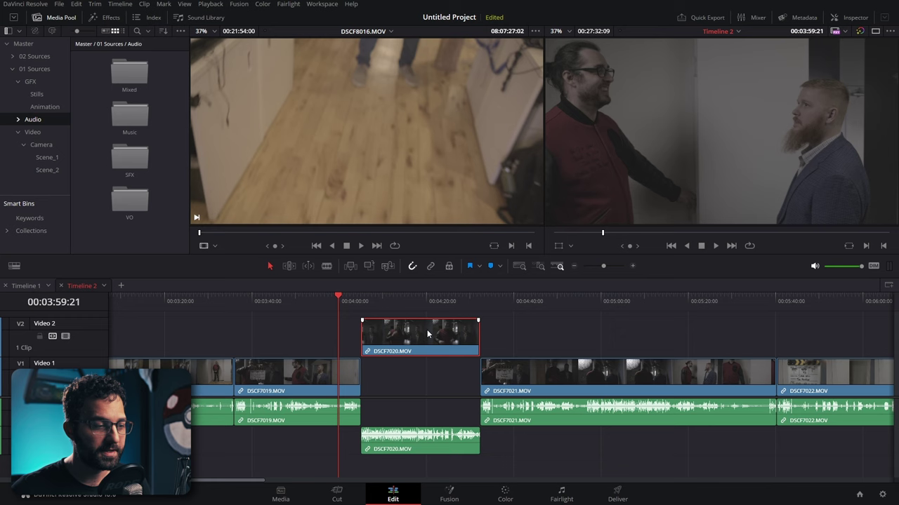
Select video and audio parts of DSCF7020.MOV, DSCF7021.MOV and DSCF7019.MOV individually with linked selection off
{"action": "left_click", "coordinate": [401, 451]}
{"action": "left_click", "coordinate": [525, 371]}
{"action": "left_click", "coordinate": [515, 419]}
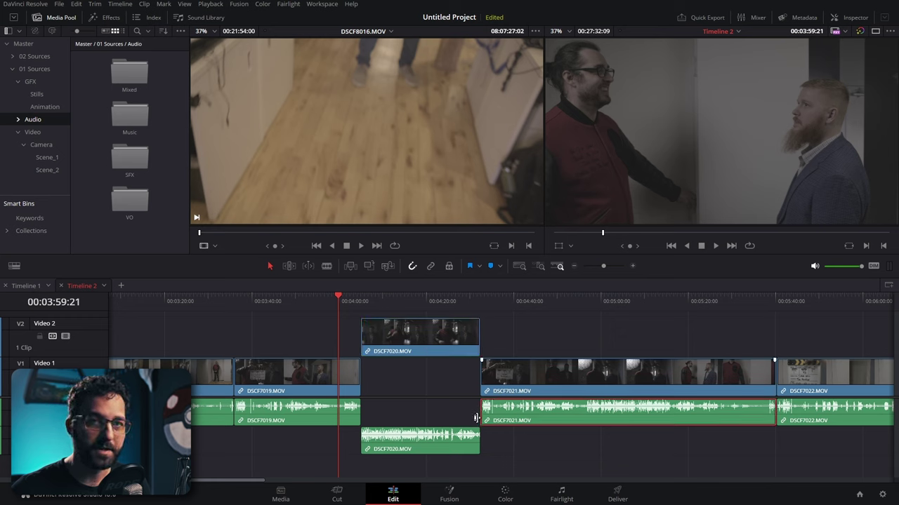
{"action": "left_click", "coordinate": [421, 336]}
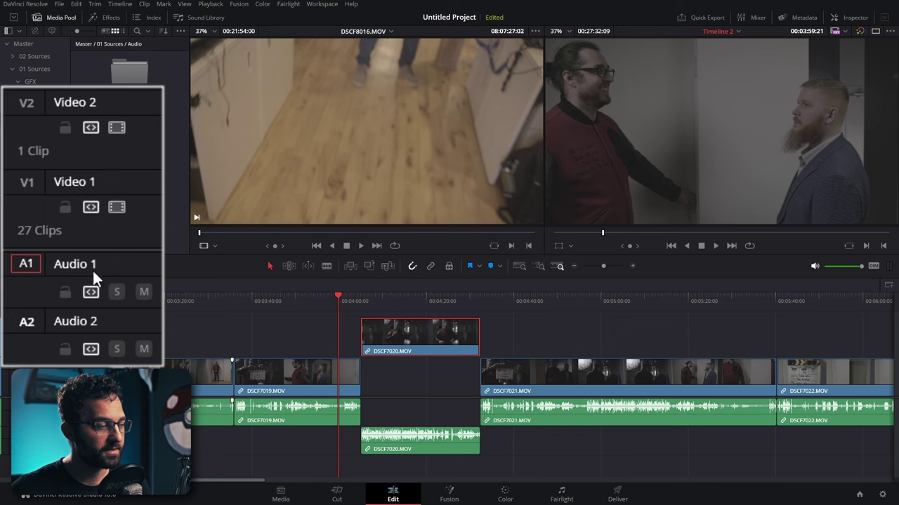
{"action": "left_click", "coordinate": [285, 365]}
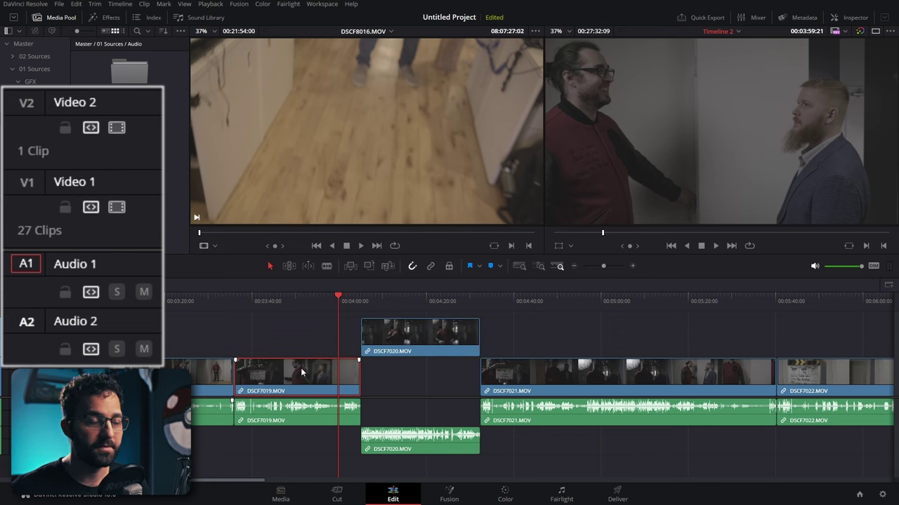
Turn off auto track selection for Video 1 and turn linked selection back on, leaving no clip selected
{"action": "left_click", "coordinate": [91, 208]}
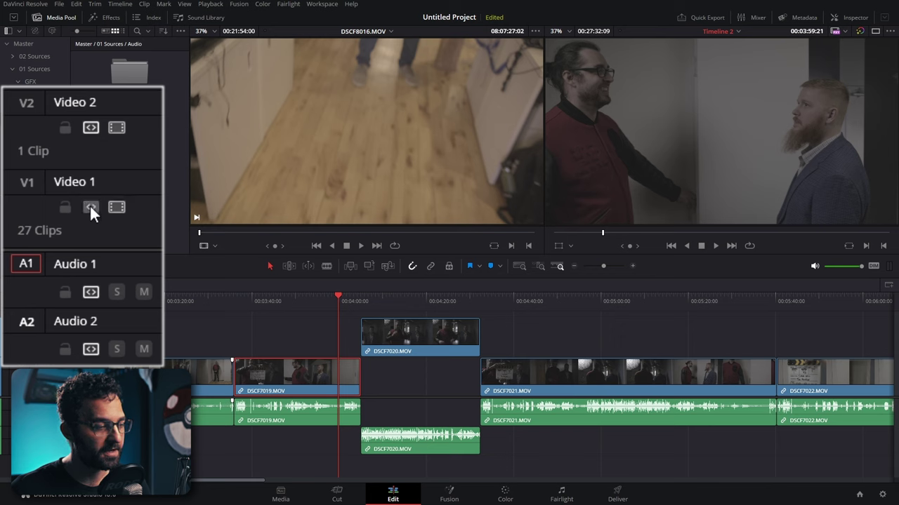
{"action": "left_click", "coordinate": [273, 421]}
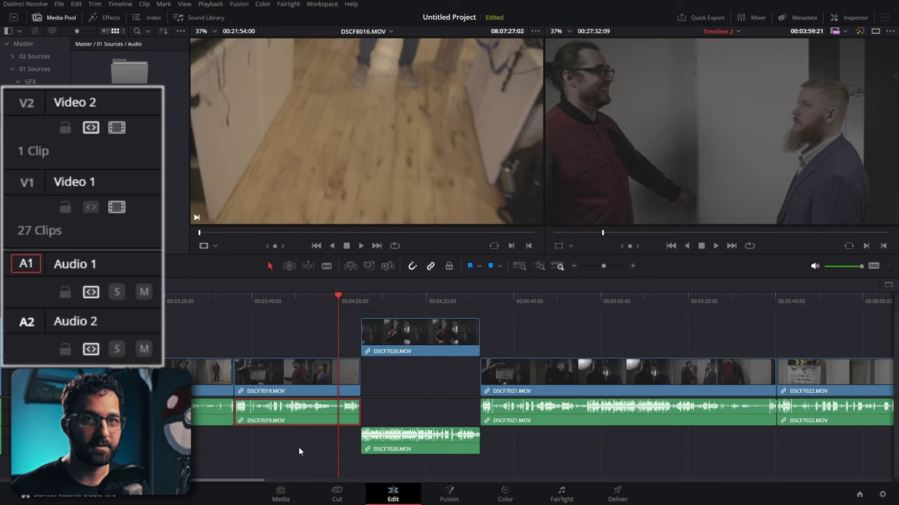
{"action": "key", "text": "ctrl+shift+l"}
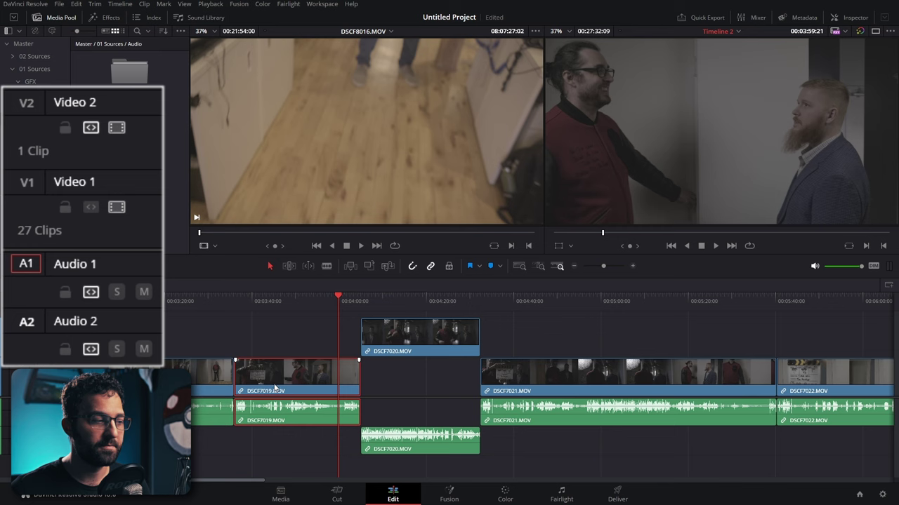
{"action": "left_click", "coordinate": [90, 207]}
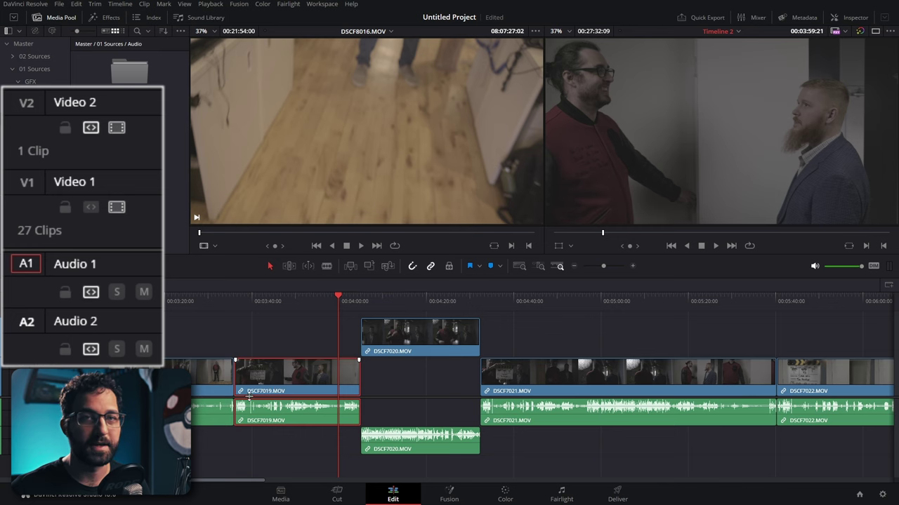
{"action": "key", "text": "ctrl+shift+a"}
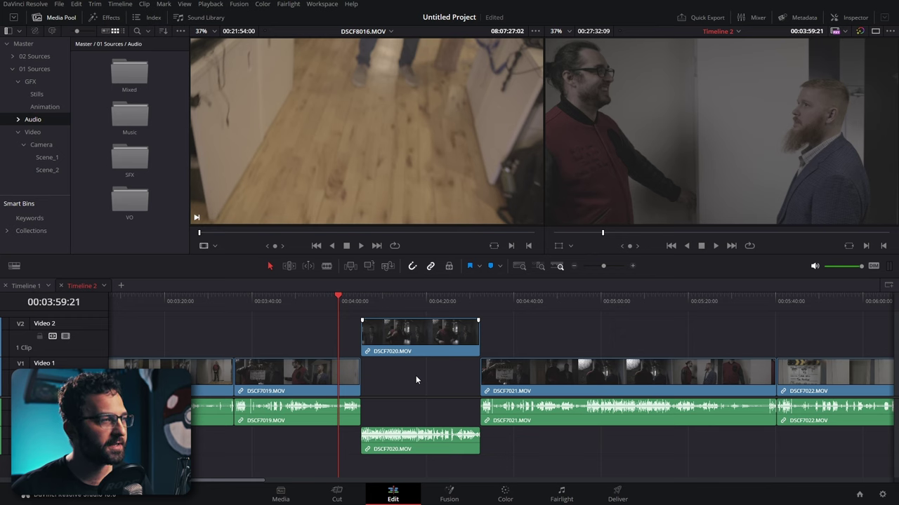
Browse the effects library's video transitions, audio transitions, titles, generators and effects, previewing items such as the Jitter title
{"action": "left_click", "coordinate": [104, 19]}
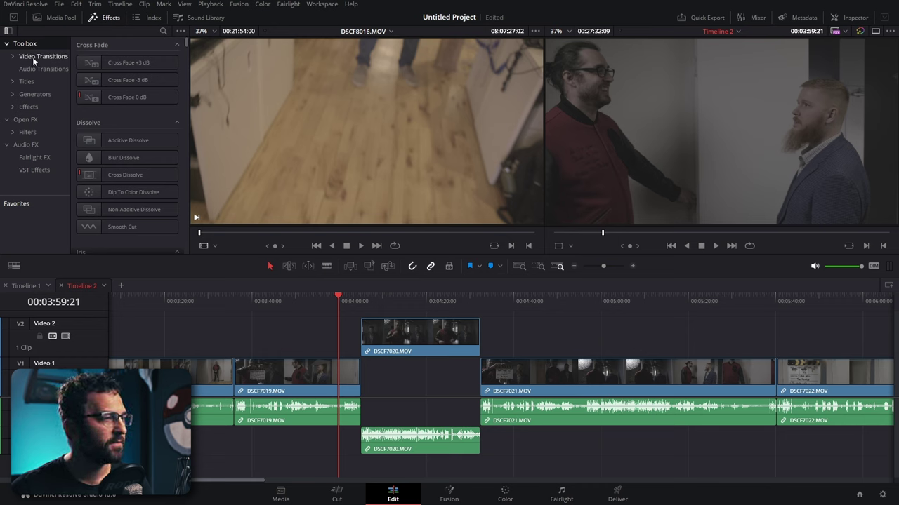
{"action": "scroll", "coordinate": [140, 175], "scroll_direction": "down", "scroll_amount": 3}
{"action": "scroll", "coordinate": [140, 175], "scroll_direction": "down", "scroll_amount": 10}
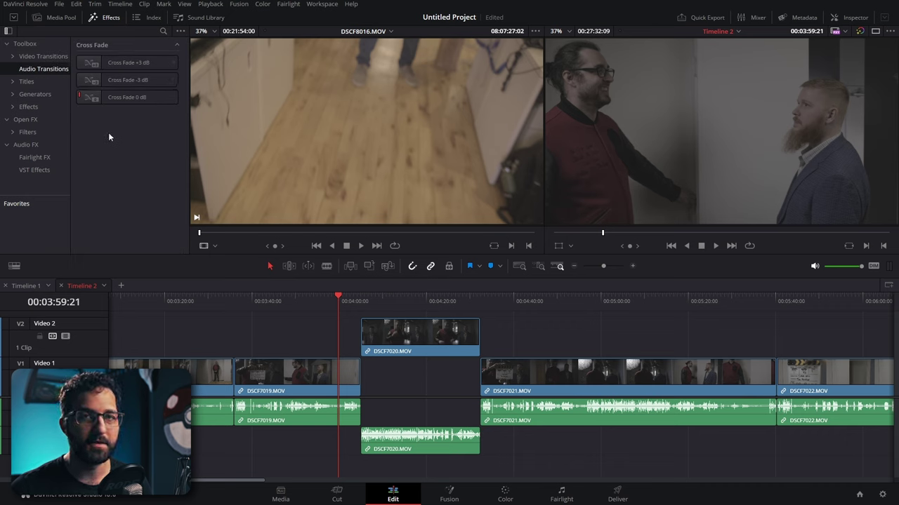
{"action": "left_click", "coordinate": [28, 85]}
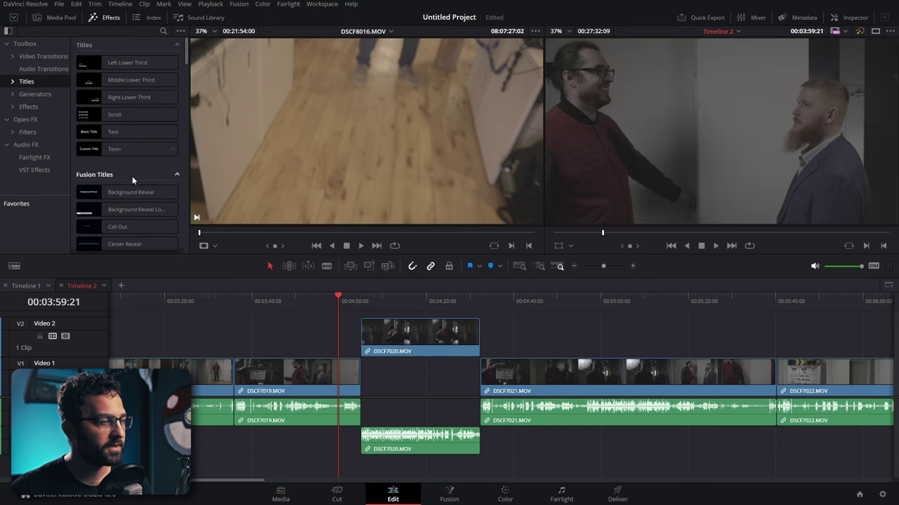
{"action": "scroll", "coordinate": [132, 180], "scroll_direction": "down", "scroll_amount": 5}
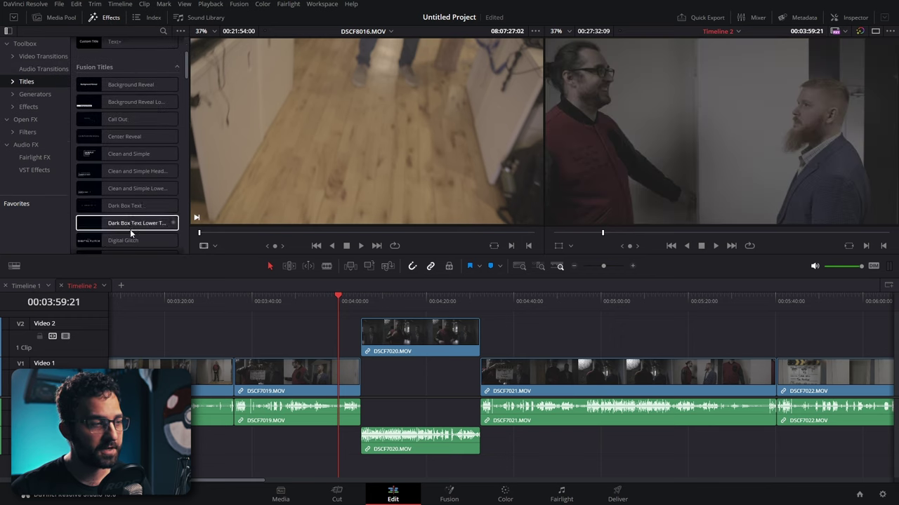
{"action": "scroll", "coordinate": [136, 239], "scroll_direction": "down", "scroll_amount": 10}
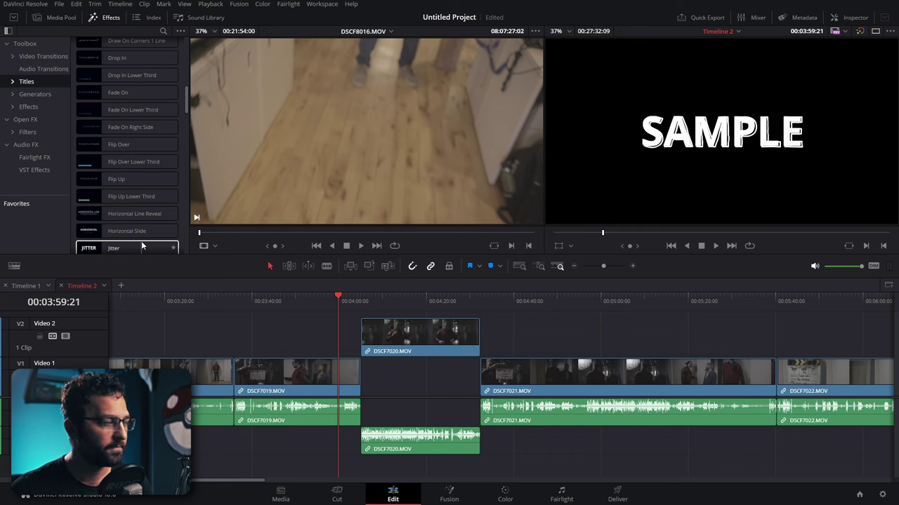
{"action": "left_click", "coordinate": [56, 94]}
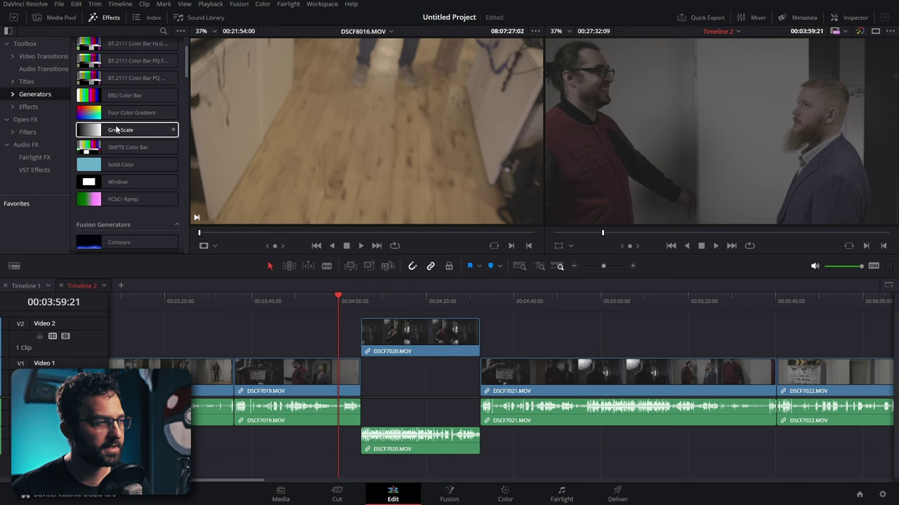
{"action": "left_click", "coordinate": [28, 107]}
{"action": "scroll", "coordinate": [148, 94], "scroll_direction": "down", "scroll_amount": 1}
{"action": "scroll", "coordinate": [148, 96], "scroll_direction": "down", "scroll_amount": 6}
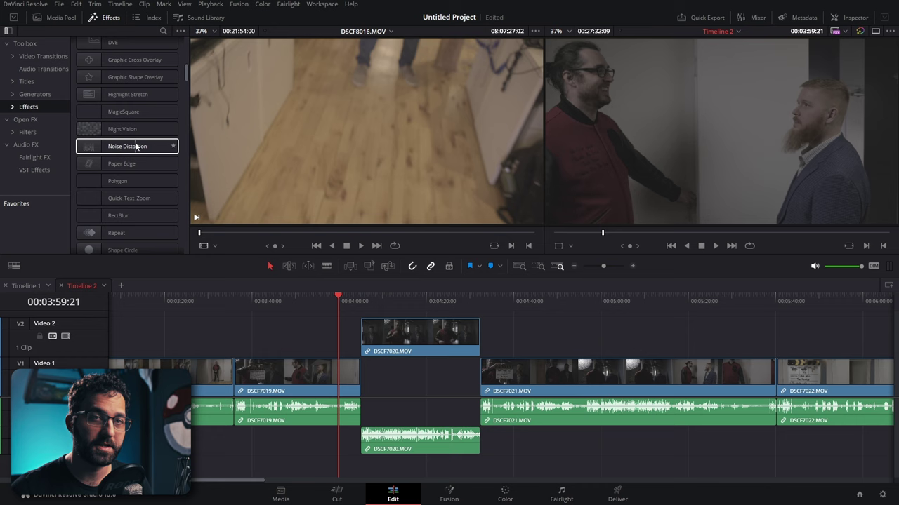
{"action": "scroll", "coordinate": [119, 105], "scroll_direction": "up", "scroll_amount": 7}
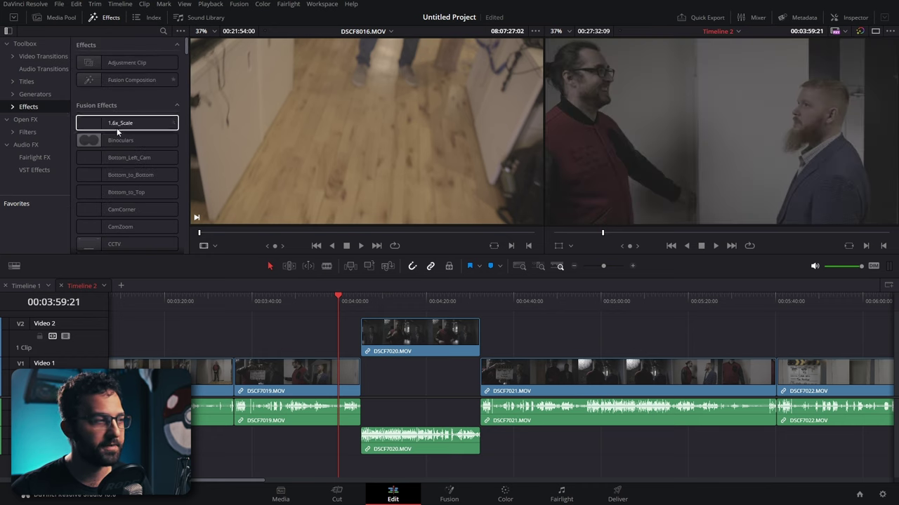
Add a Text+ title on Video 2 above DSCF7021.MOV at about 00:04:42 and show its properties
{"action": "left_click", "coordinate": [26, 81]}
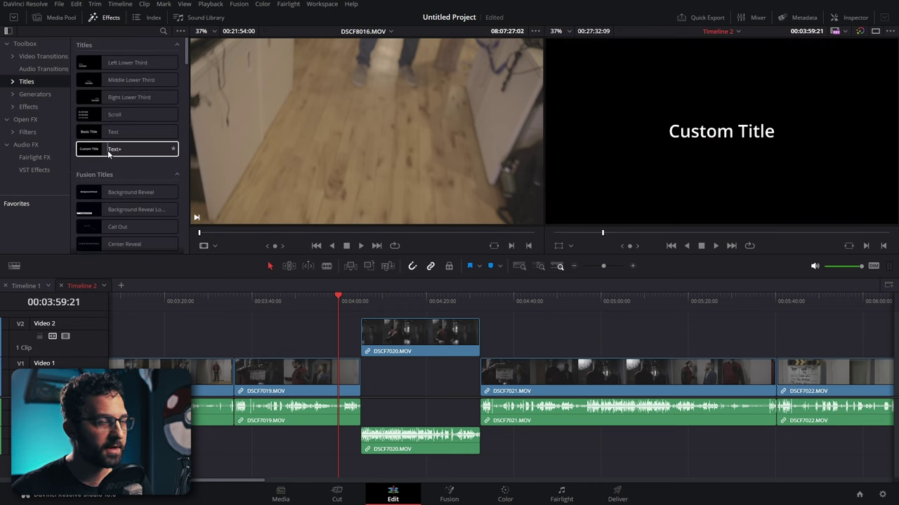
{"action": "left_click_drag", "start_coordinate": [108, 154], "coordinate": [532, 310]}
{"action": "left_click", "coordinate": [532, 335]}
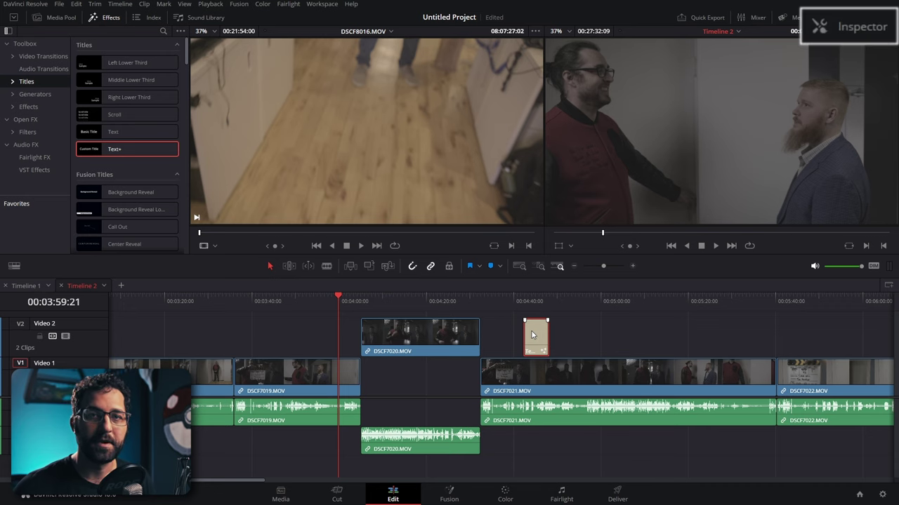
{"action": "left_click", "coordinate": [851, 26]}
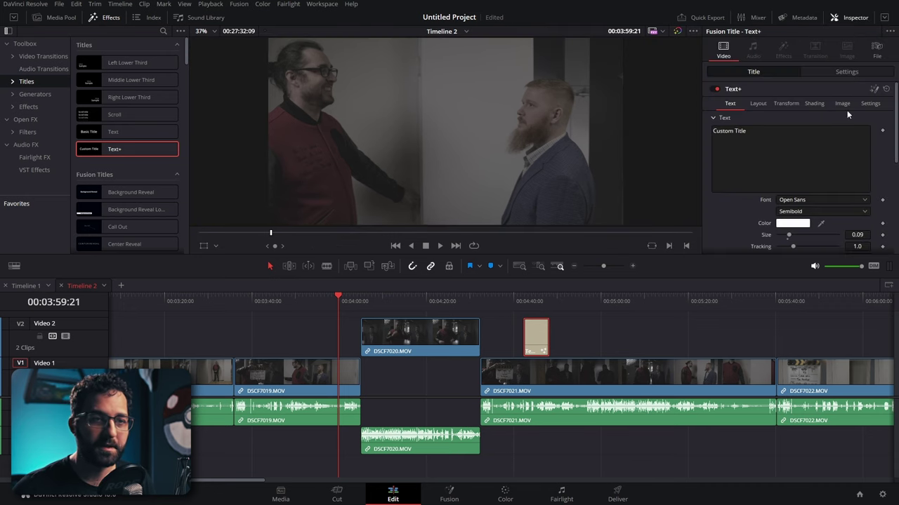
Park the playhead over the Text+ title at 00:04:45:04 and change its text to "Walking People"
{"action": "left_click", "coordinate": [414, 331]}
{"action": "left_click", "coordinate": [569, 383]}
{"action": "left_click", "coordinate": [541, 337]}
{"action": "left_click", "coordinate": [539, 302]}
{"action": "left_click", "coordinate": [535, 302]}
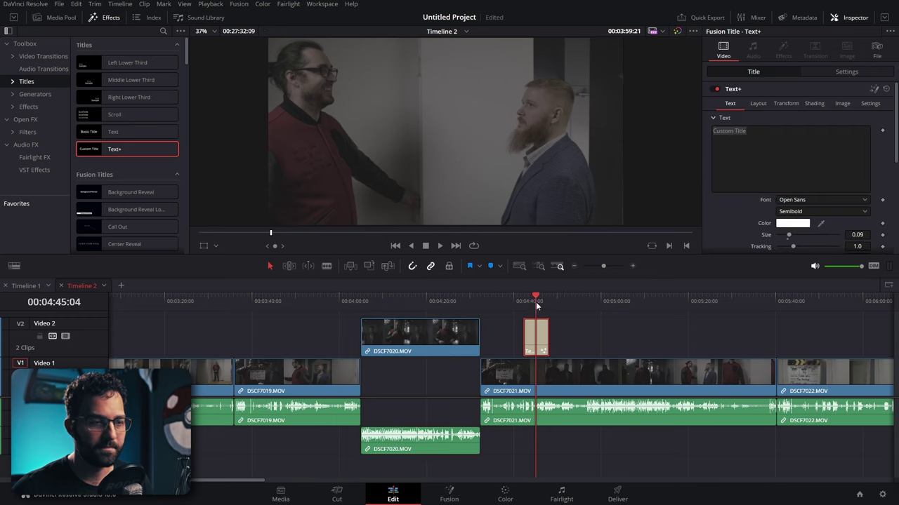
{"action": "left_click", "coordinate": [770, 148]}
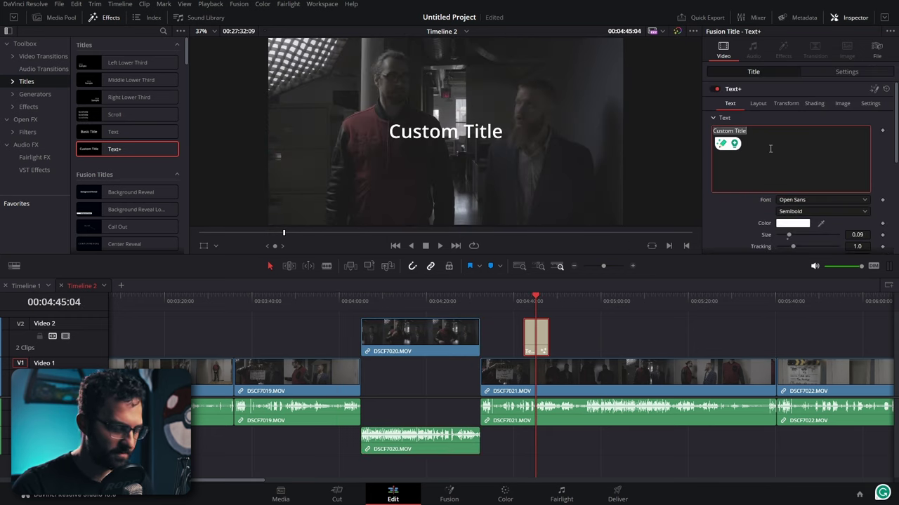
{"action": "type", "text": "Walking People"}
Review the Text+ title's text and transform settings, and shift its layout centre slightly to the left
{"action": "scroll", "coordinate": [772, 134], "scroll_direction": "down", "scroll_amount": 4}
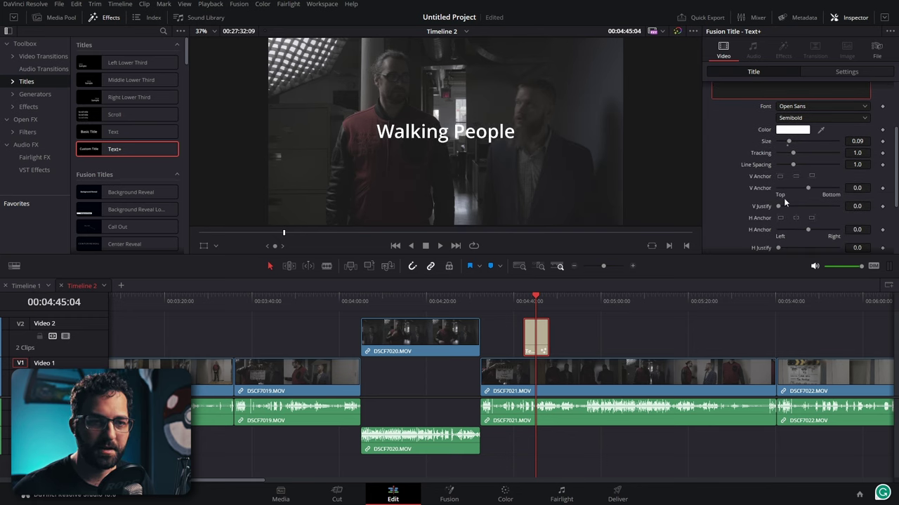
{"action": "scroll", "coordinate": [728, 179], "scroll_direction": "up", "scroll_amount": 4}
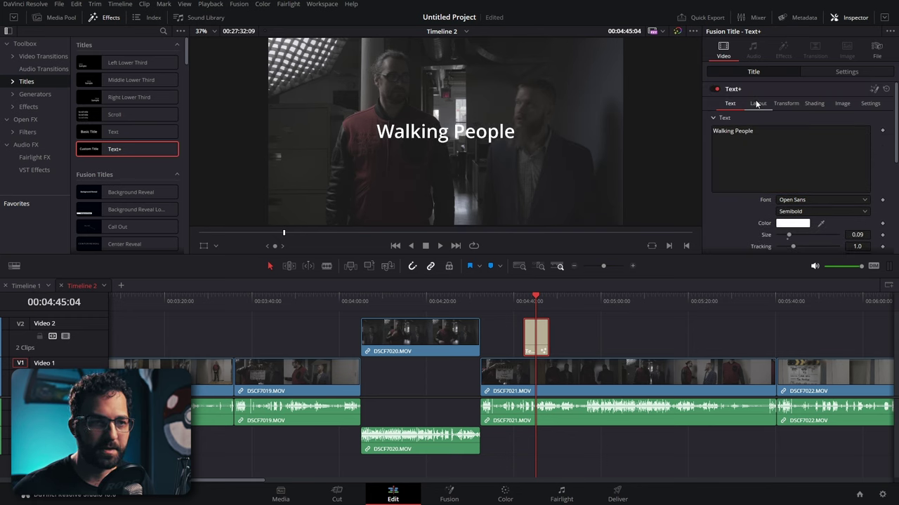
{"action": "left_click", "coordinate": [758, 103]}
{"action": "mouse_move", "coordinate": [800, 143]}
{"action": "left_mouse_down"}
{"action": "mouse_move", "coordinate": [808, 143]}
{"action": "mouse_move", "coordinate": [792, 143]}
{"action": "left_mouse_up"}
{"action": "left_click", "coordinate": [786, 103]}
Enable the Red Outline and Black Shadow shading elements on the "Walking People" title
{"action": "left_click", "coordinate": [815, 103]}
{"action": "scroll", "coordinate": [740, 187], "scroll_direction": "down", "scroll_amount": 3}
{"action": "scroll", "coordinate": [791, 160], "scroll_direction": "up", "scroll_amount": 3}
{"action": "left_click", "coordinate": [793, 131]}
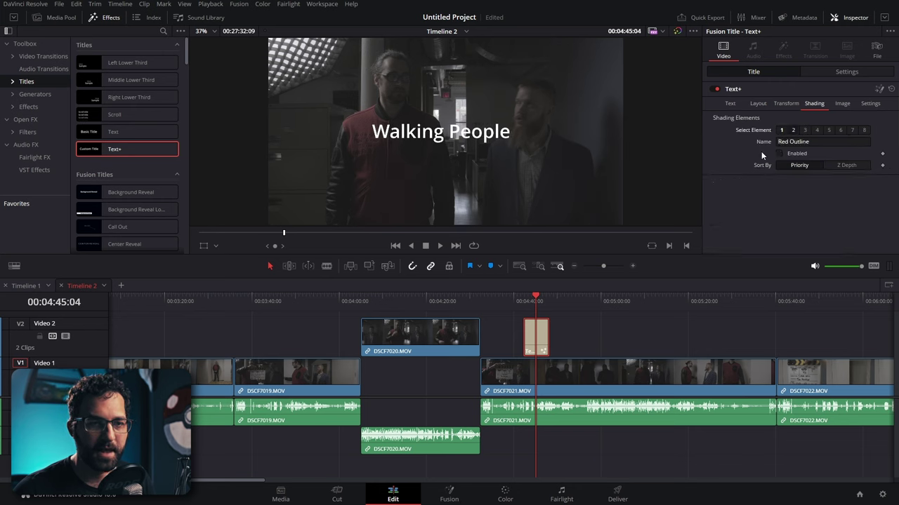
{"action": "left_click", "coordinate": [779, 153]}
{"action": "left_click", "coordinate": [806, 131]}
{"action": "left_click", "coordinate": [780, 153]}
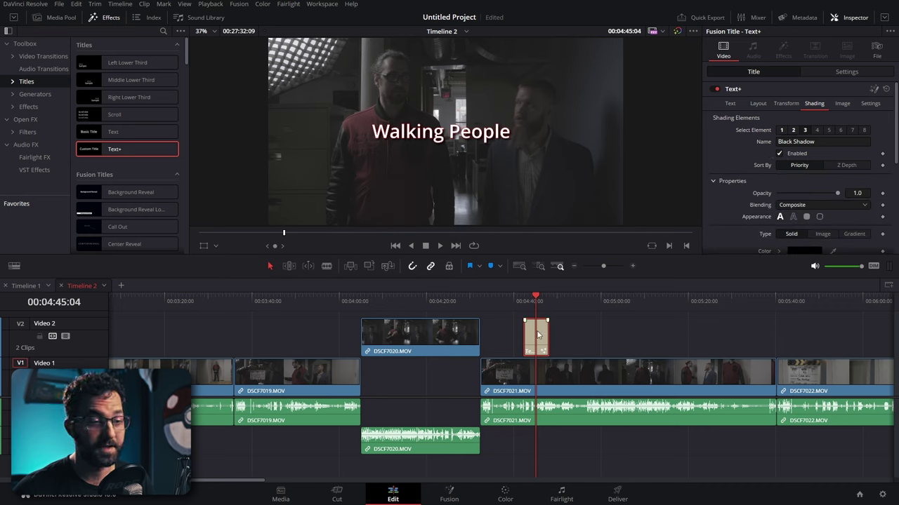
Add a Dark Box Text title on Video 2 at about 00:04:57 and park the playhead over it at 00:04:59:10
{"action": "scroll", "coordinate": [117, 173], "scroll_direction": "down", "scroll_amount": 5}
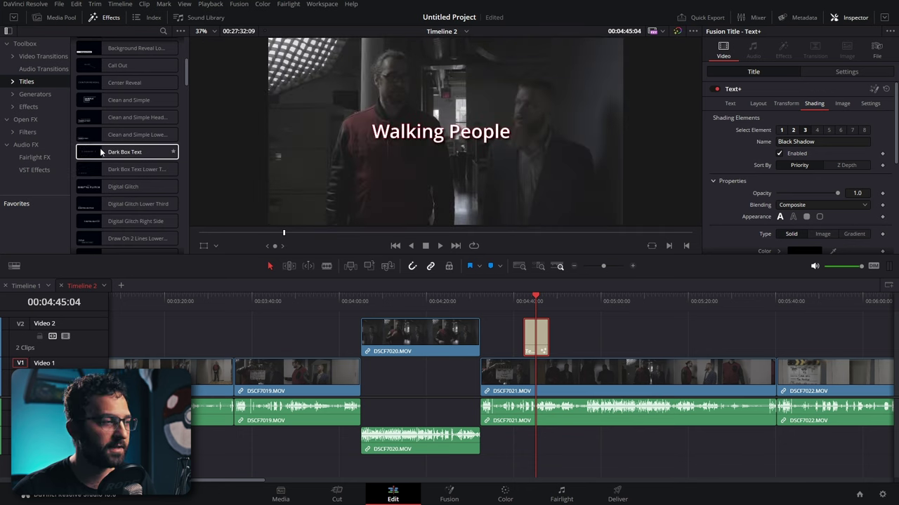
{"action": "left_click_drag", "start_coordinate": [88, 152], "coordinate": [601, 345]}
{"action": "left_click", "coordinate": [585, 300]}
{"action": "left_click_drag", "start_coordinate": [586, 300], "coordinate": [598, 300]}
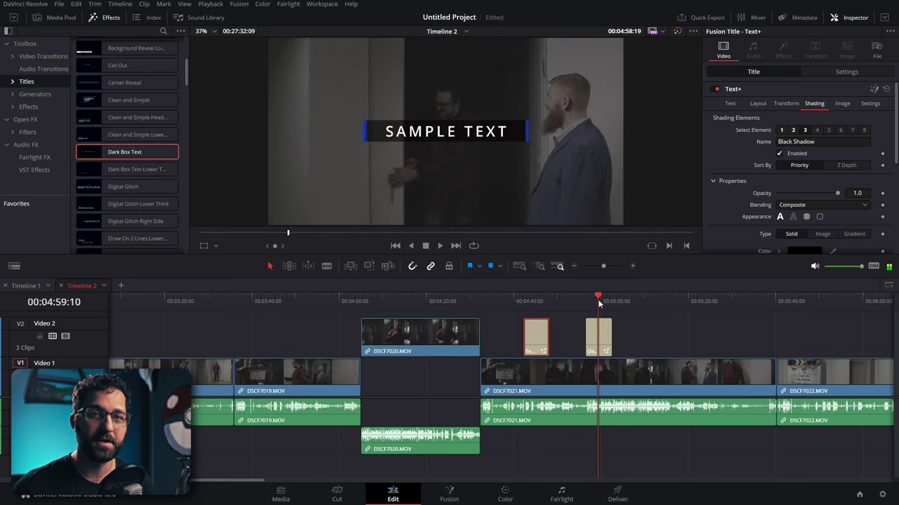
Change the Dark Box Text title's wording to "Shortcut"
{"action": "left_click", "coordinate": [605, 341]}
{"action": "left_click", "coordinate": [801, 142]}
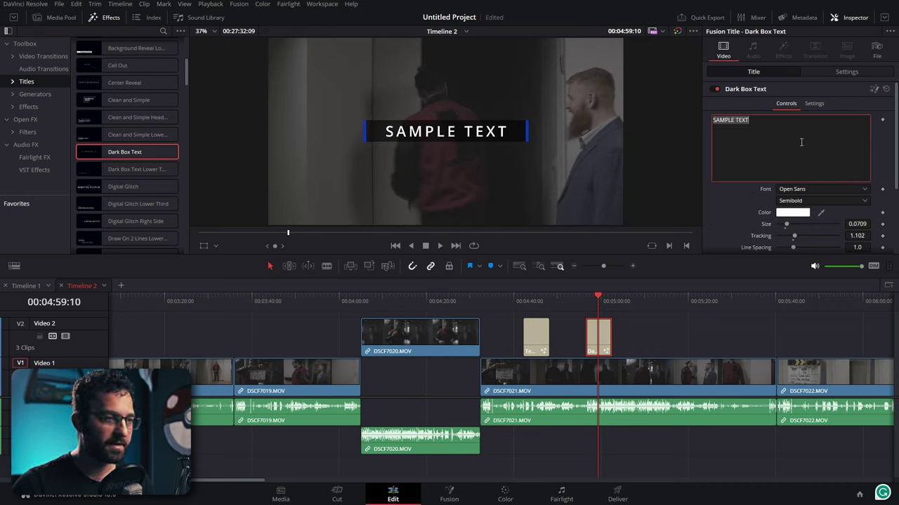
{"action": "type", "text": "Shortcut"}
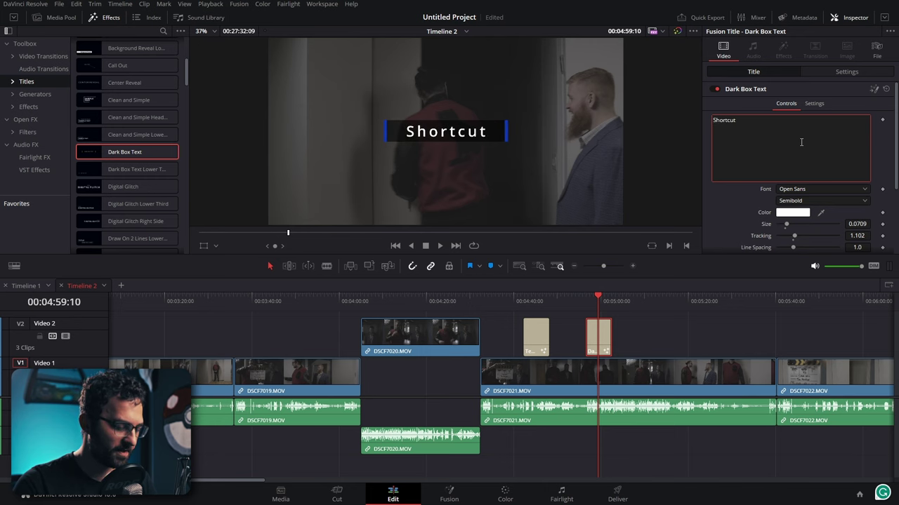
{"action": "key", "text": "slash"}
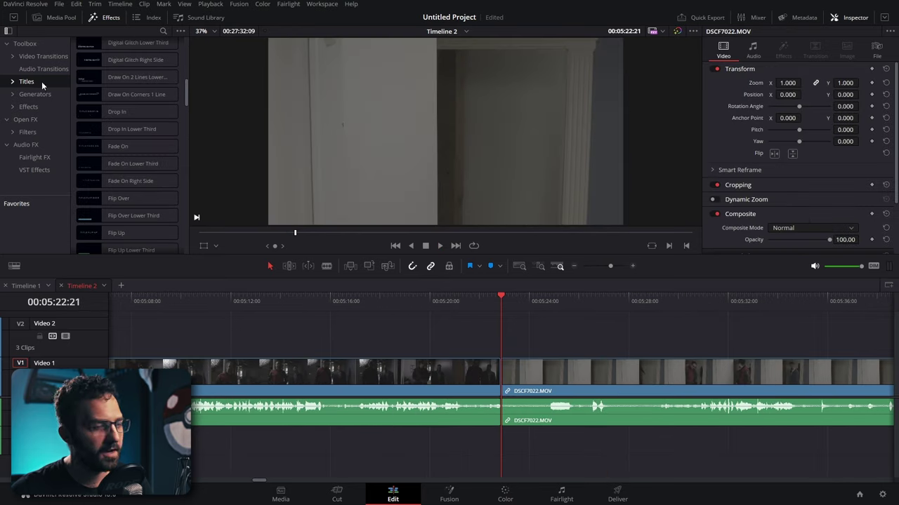
Apply the Star video transition to the cut between DSCF7021.MOV and DSCF7022.MOV on Video 1
{"action": "left_click", "coordinate": [30, 57]}
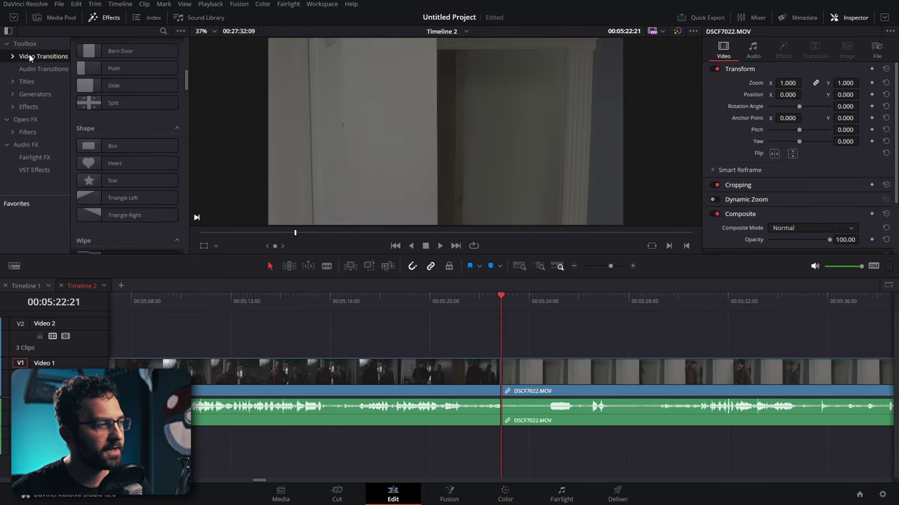
{"action": "scroll", "coordinate": [130, 118], "scroll_direction": "down", "scroll_amount": 5}
{"action": "scroll", "coordinate": [133, 120], "scroll_direction": "up", "scroll_amount": 5}
{"action": "scroll", "coordinate": [133, 124], "scroll_direction": "down", "scroll_amount": 3}
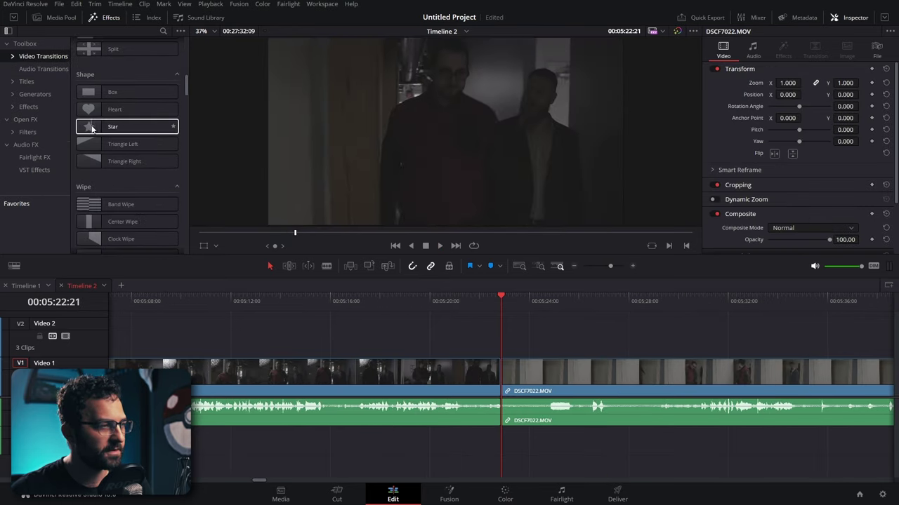
{"action": "left_click_drag", "start_coordinate": [134, 127], "coordinate": [501, 369]}
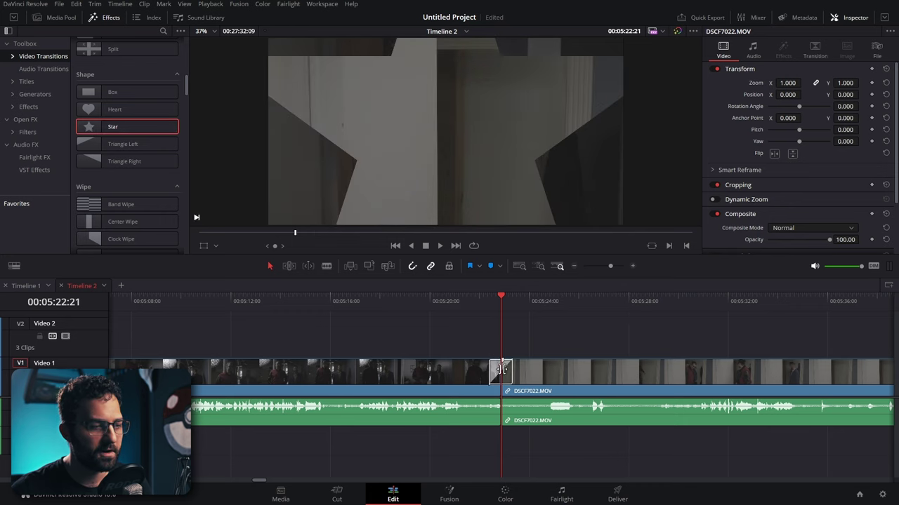
Play the timeline through the Star transition from just before the cut to about 00:05:24
{"action": "left_click", "coordinate": [478, 310]}
{"action": "key", "text": "space"}
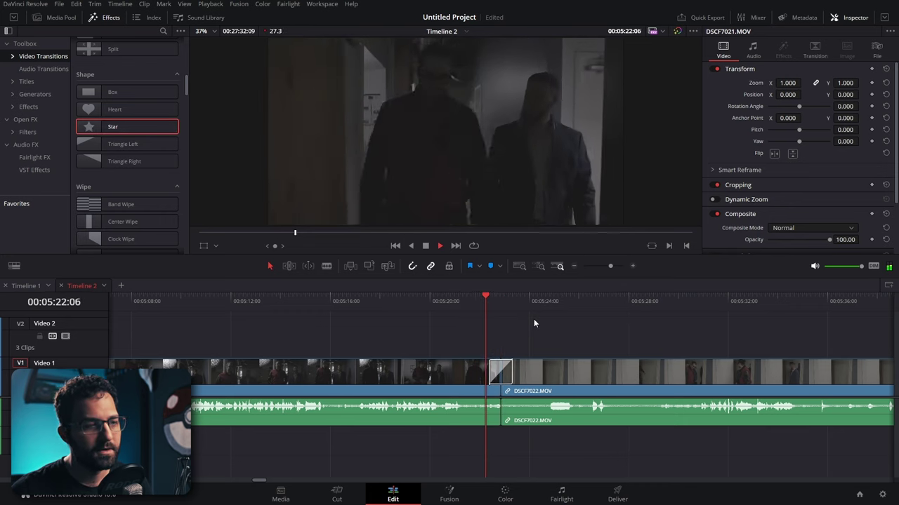
{"action": "key", "text": "space"}
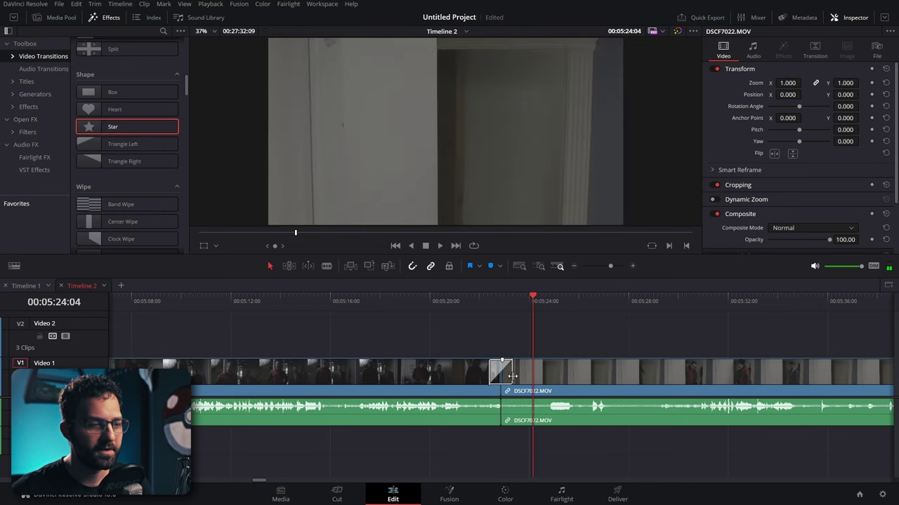
Set the Star transition's preset to 6-Point Star and play across the cut at DSCF7022.MOV to preview it
{"action": "left_click", "coordinate": [508, 376]}
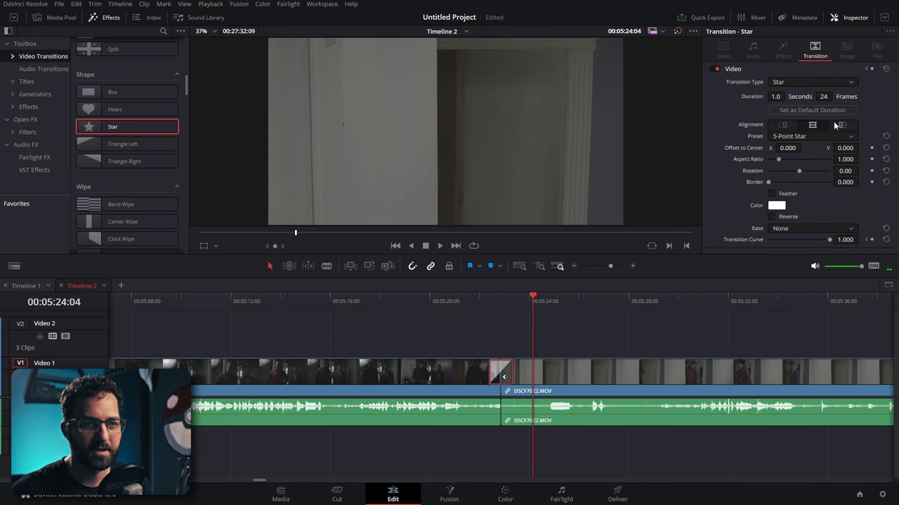
{"action": "left_click", "coordinate": [811, 137]}
{"action": "left_click", "coordinate": [790, 169]}
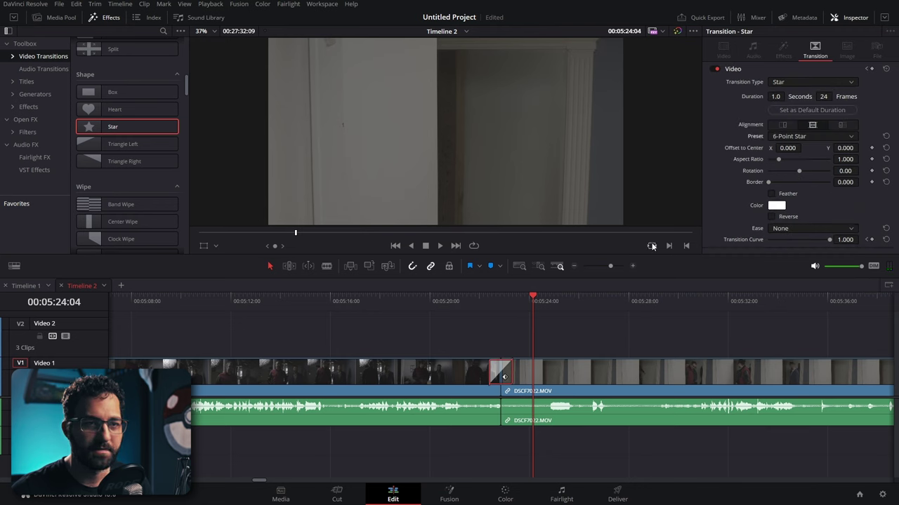
{"action": "key", "text": "slash"}
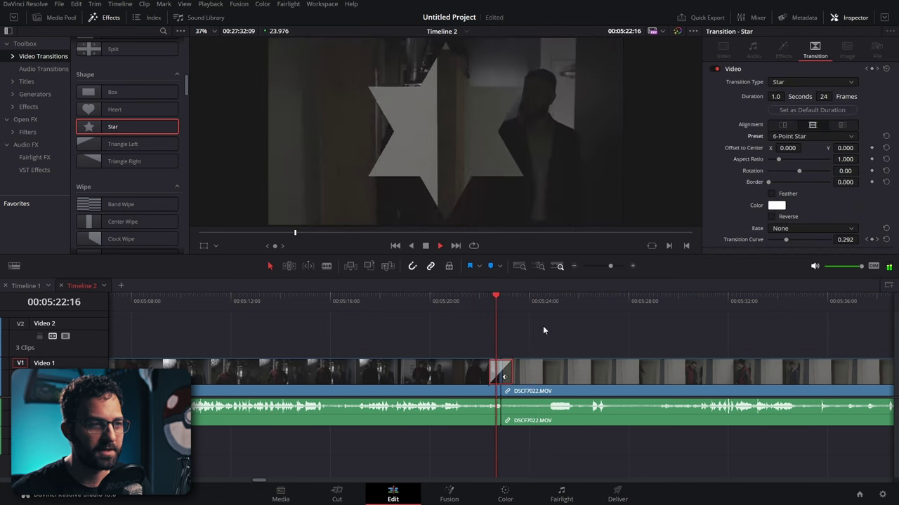
Stop playback and delete the Star transition from the start of DSCF7022.MOV
{"action": "key", "text": "space"}
{"action": "key", "text": "Delete"}
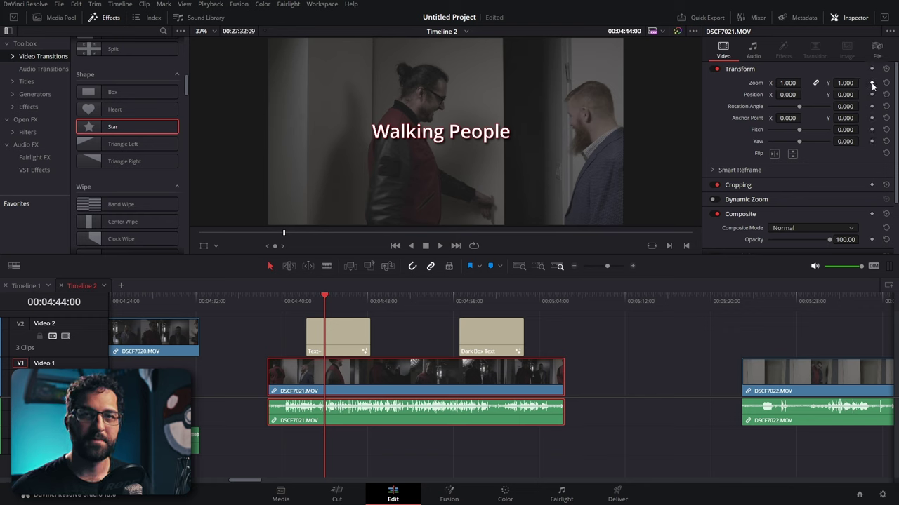
At 00:04:42:07, set DSCF7021.MOV's Zoom to 1.610 and add a Zoom keyframe
{"action": "left_click", "coordinate": [305, 302]}
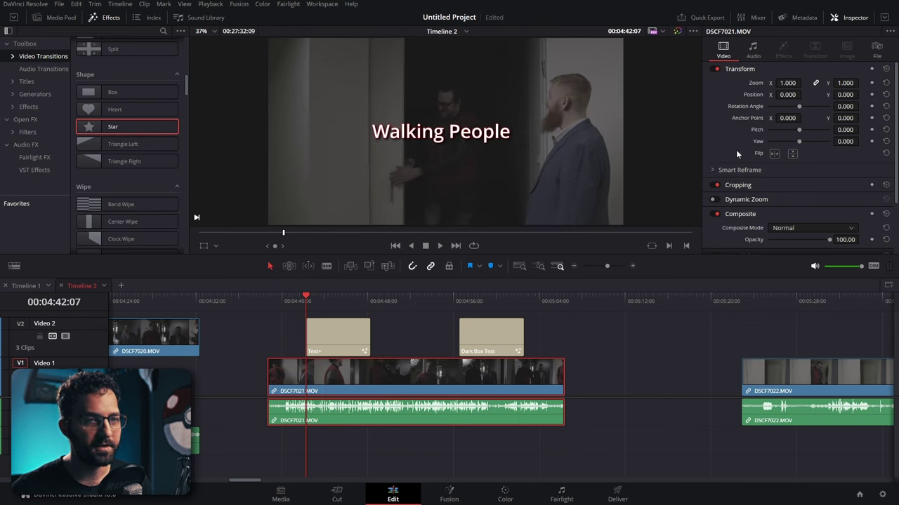
{"action": "left_click_drag", "start_coordinate": [789, 83], "coordinate": [837, 83]}
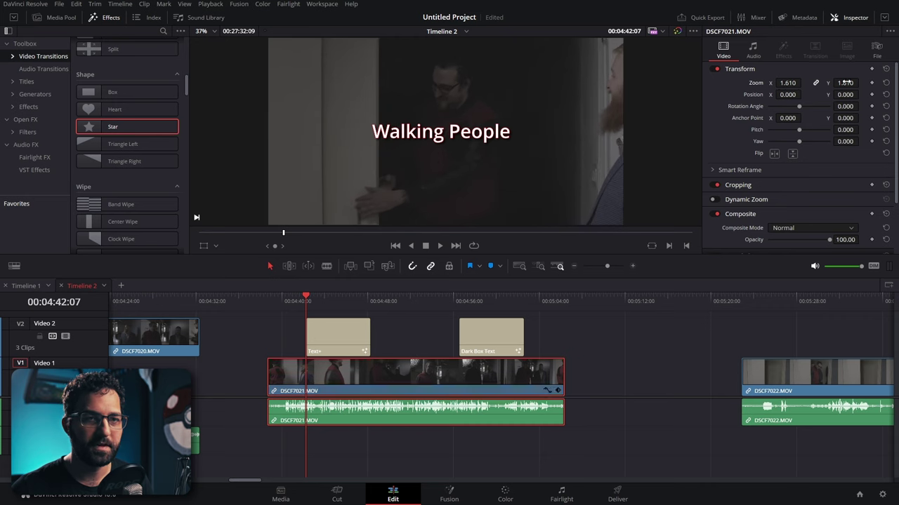
{"action": "left_click", "coordinate": [872, 82]}
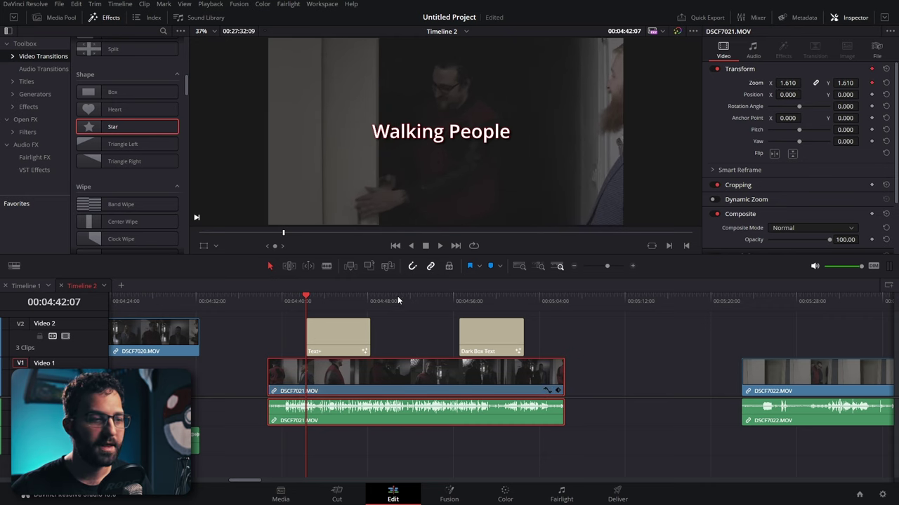
Keyframe DSCF7021.MOV's Zoom at 1.020 with the playhead at 00:04:49:03
{"action": "left_click_drag", "start_coordinate": [417, 300], "coordinate": [379, 301]}
{"action": "left_click_drag", "start_coordinate": [789, 82], "coordinate": [755, 83]}
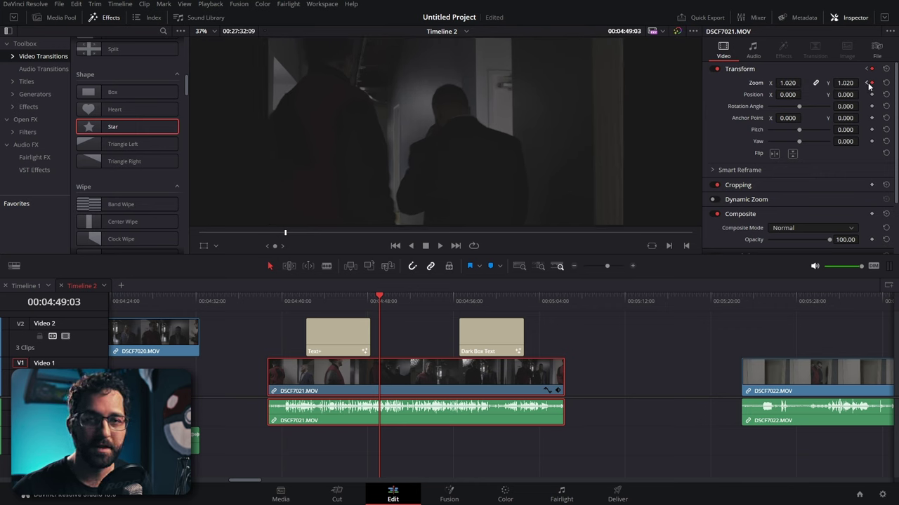
Jump back to the first Zoom keyframe and play the zoom animation to about 00:04:48
{"action": "left_click", "coordinate": [867, 83]}
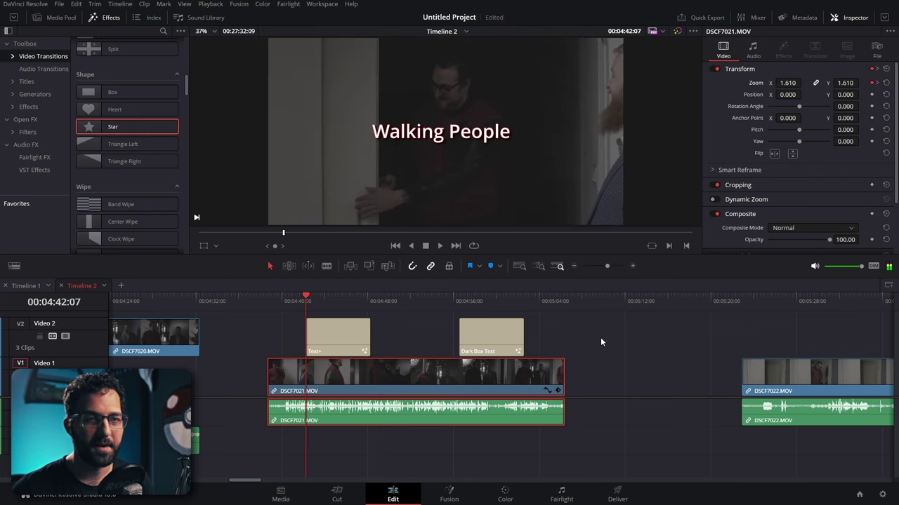
{"action": "key", "text": "space"}
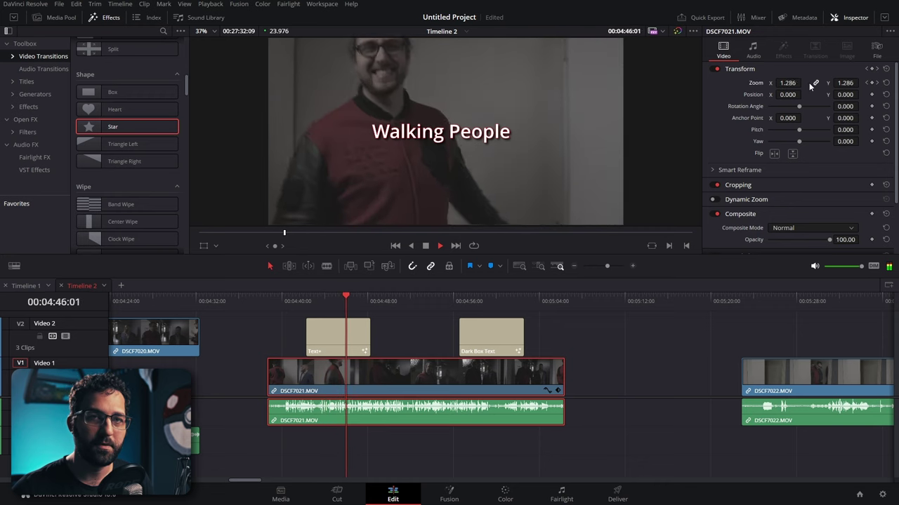
{"action": "key", "text": "space"}
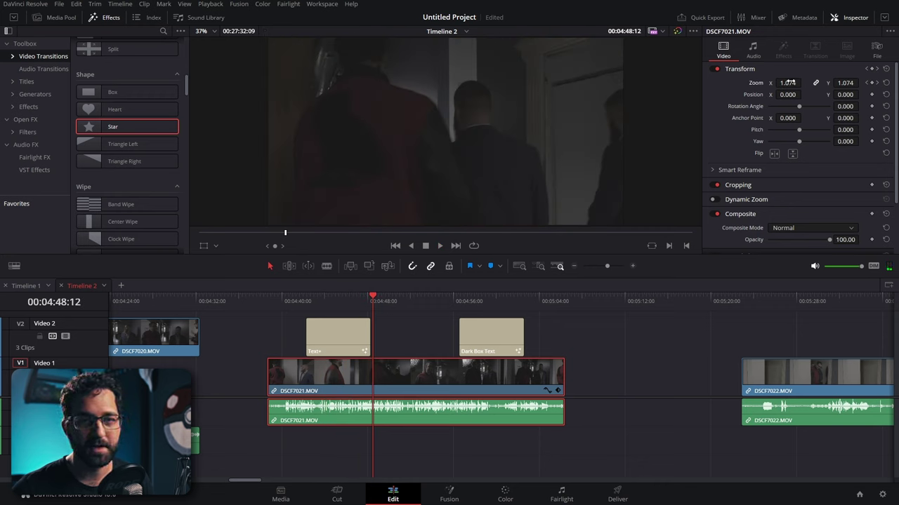
Add a third Zoom keyframe of 1.820 to DSCF7021.MOV at 00:04:52:04
{"action": "left_click", "coordinate": [439, 301]}
{"action": "left_click", "coordinate": [340, 302]}
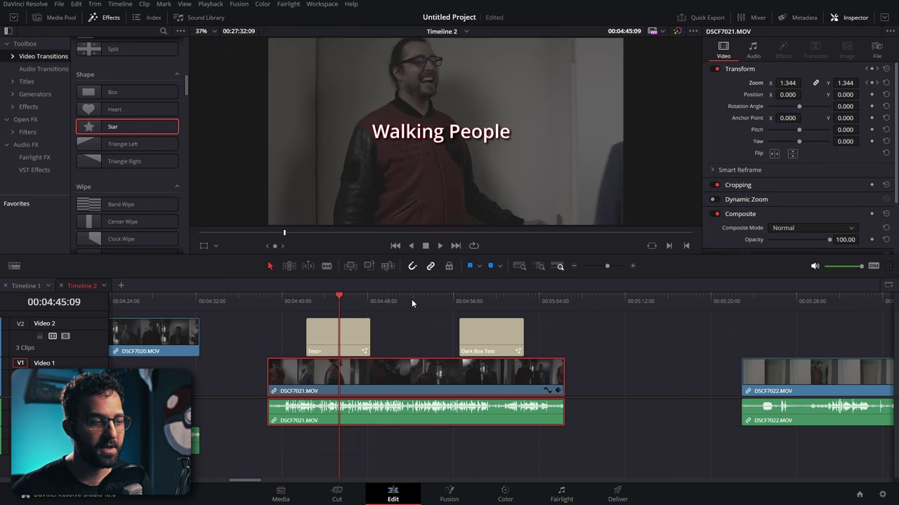
{"action": "left_click", "coordinate": [412, 300]}
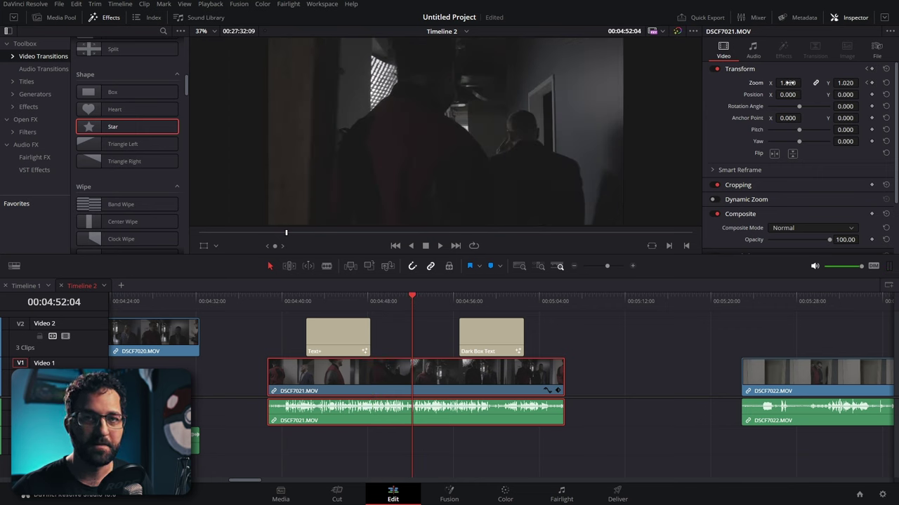
{"action": "left_click_drag", "start_coordinate": [788, 83], "coordinate": [803, 83]}
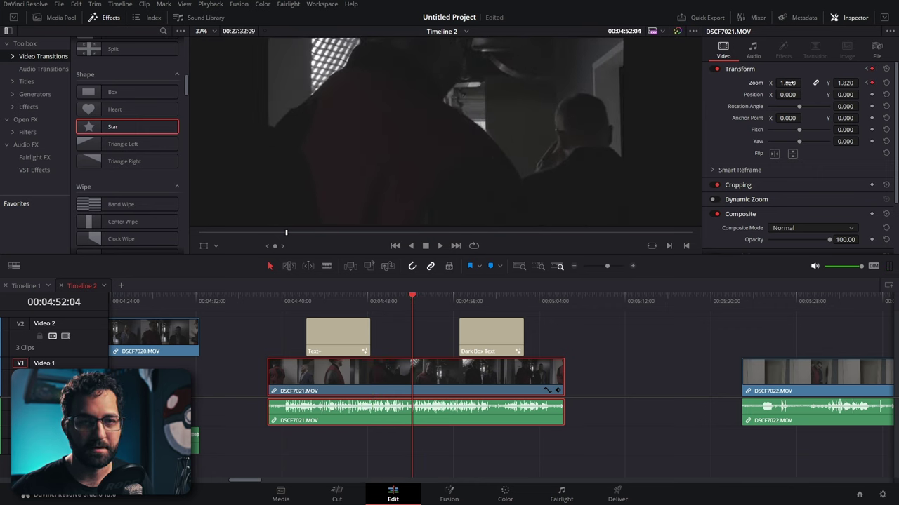
Set the middle Zoom keyframe at 00:04:49:03 to Ease In and Out
{"action": "left_click", "coordinate": [866, 83]}
{"action": "right_click", "coordinate": [872, 82]}
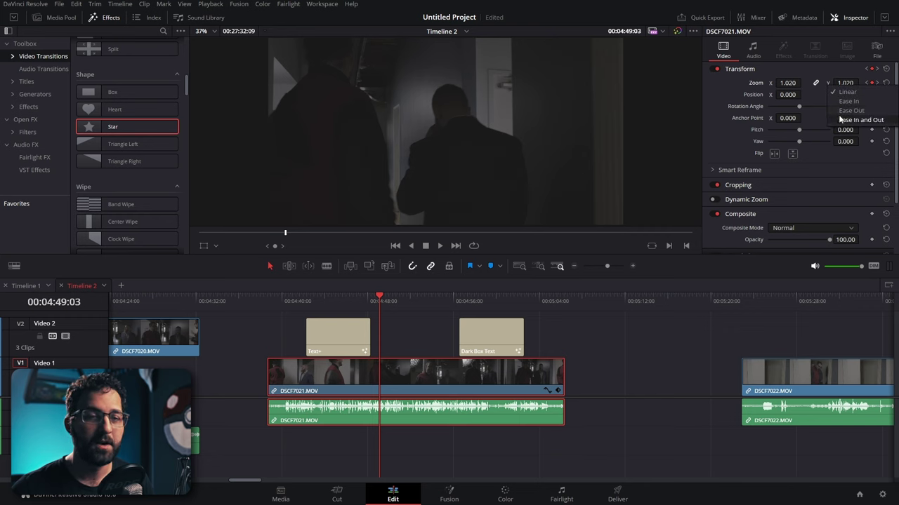
{"action": "left_click", "coordinate": [879, 120]}
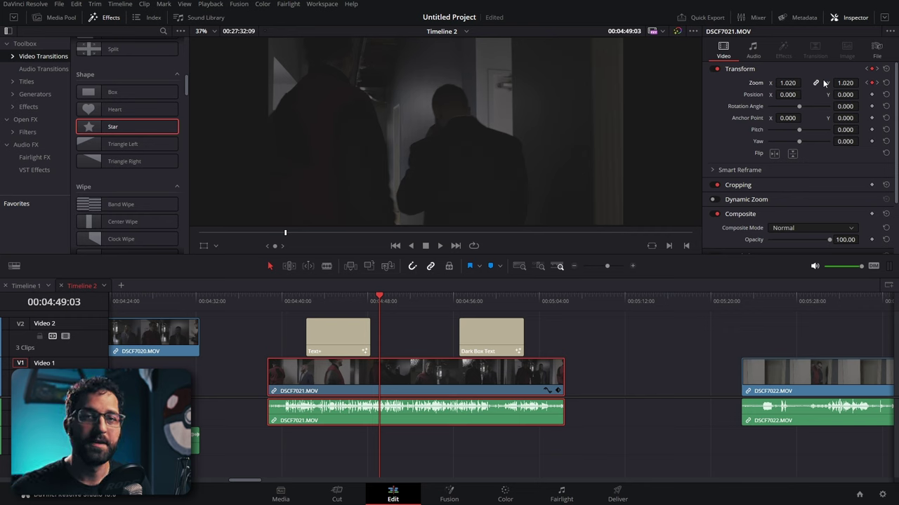
Show Power Bins in the Media Pool and open their Master bin
{"action": "left_click", "coordinate": [45, 21]}
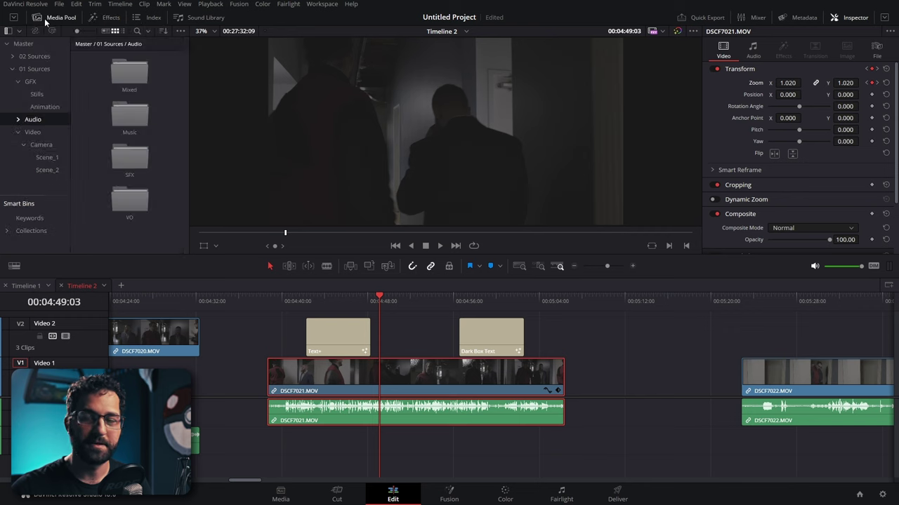
{"action": "left_click", "coordinate": [180, 31]}
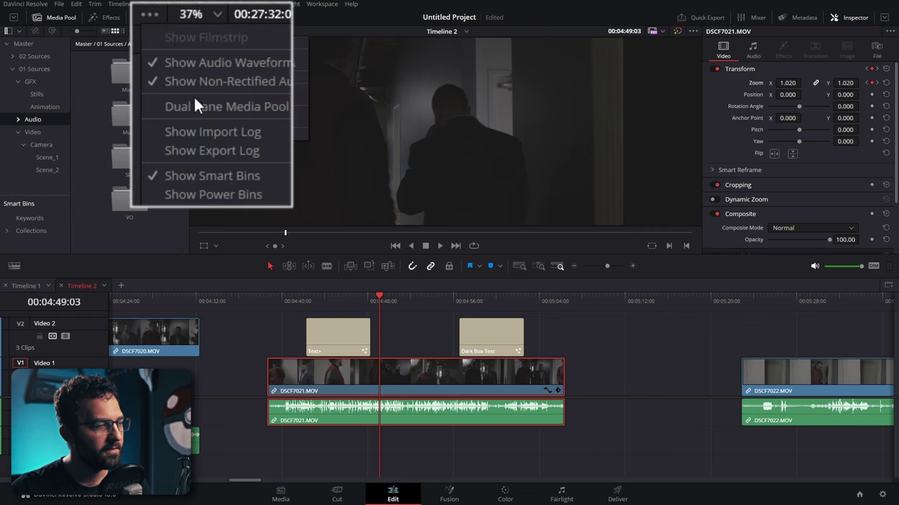
{"action": "left_click", "coordinate": [197, 133]}
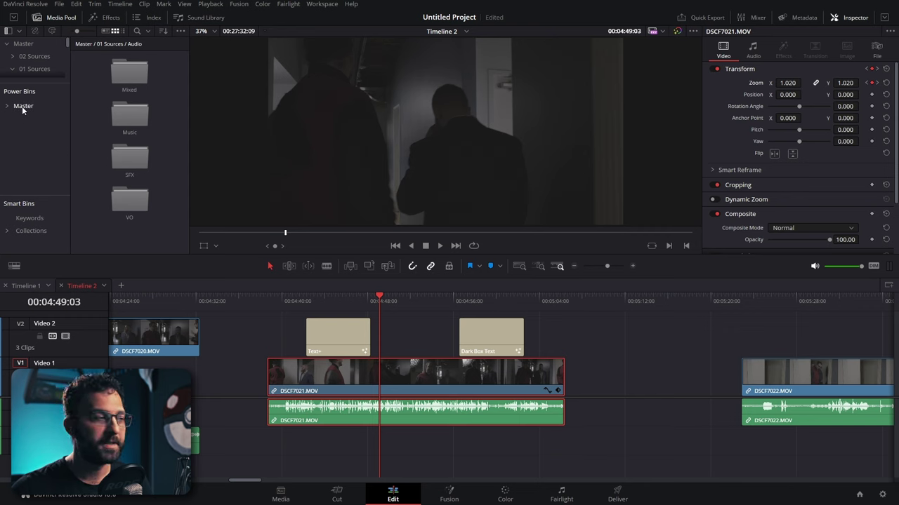
{"action": "left_click", "coordinate": [22, 108]}
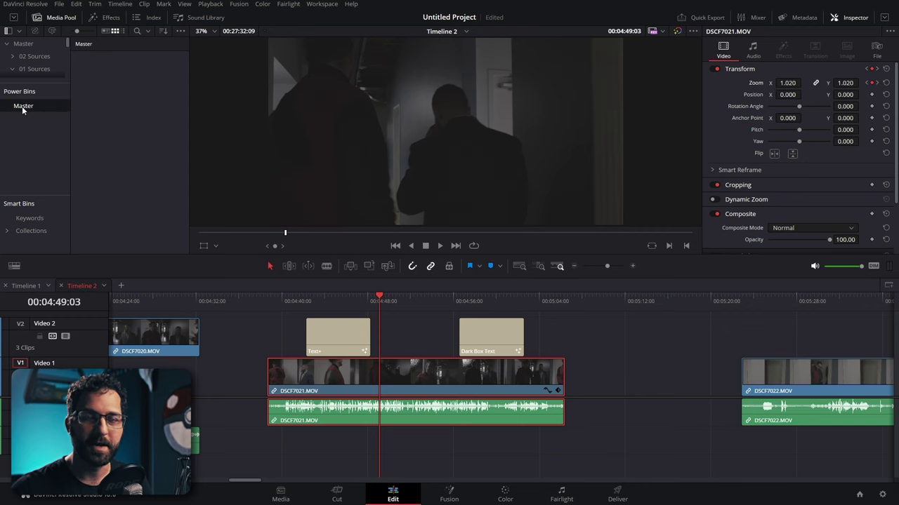
Store the Text+ title from the timeline and DSCF7014.MOV from Scene_1 in the Master power bin
{"action": "left_click", "coordinate": [356, 328]}
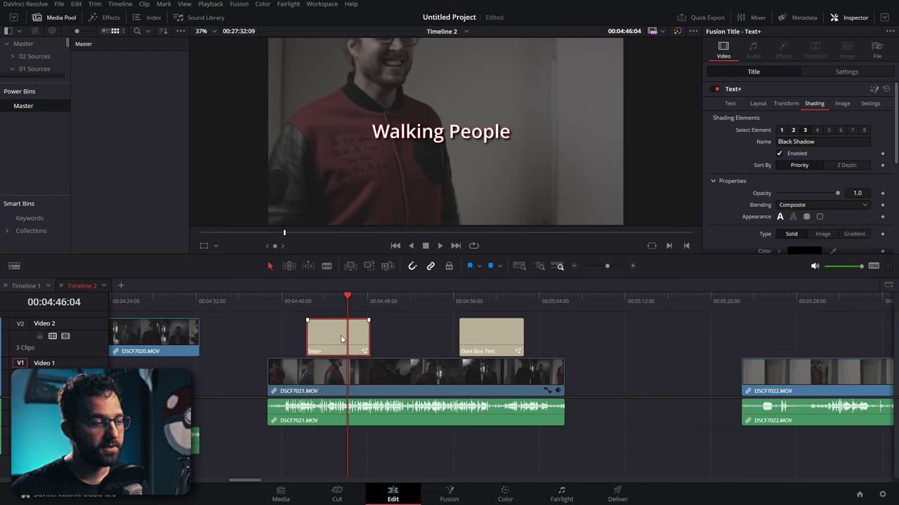
{"action": "left_click_drag", "start_coordinate": [342, 340], "coordinate": [118, 106]}
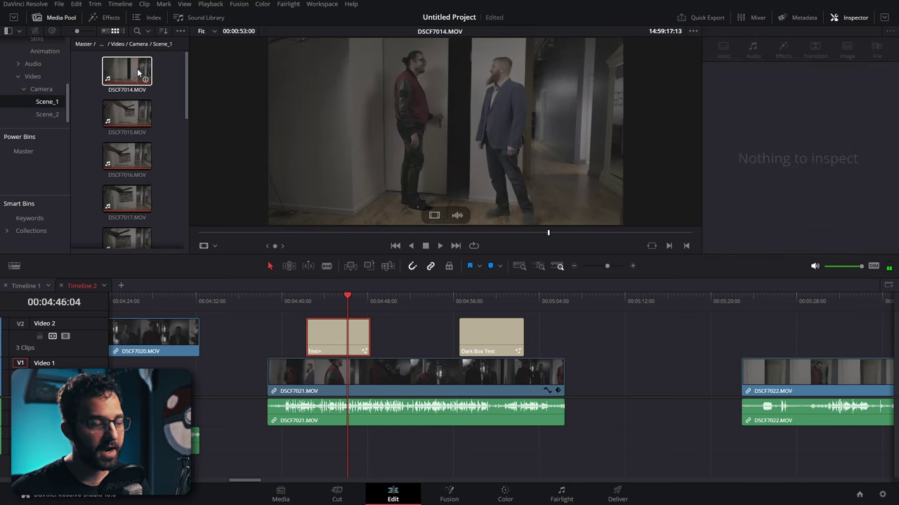
{"action": "left_click_drag", "start_coordinate": [133, 71], "coordinate": [26, 151]}
{"action": "left_click", "coordinate": [26, 151]}
{"action": "left_click", "coordinate": [132, 72]}
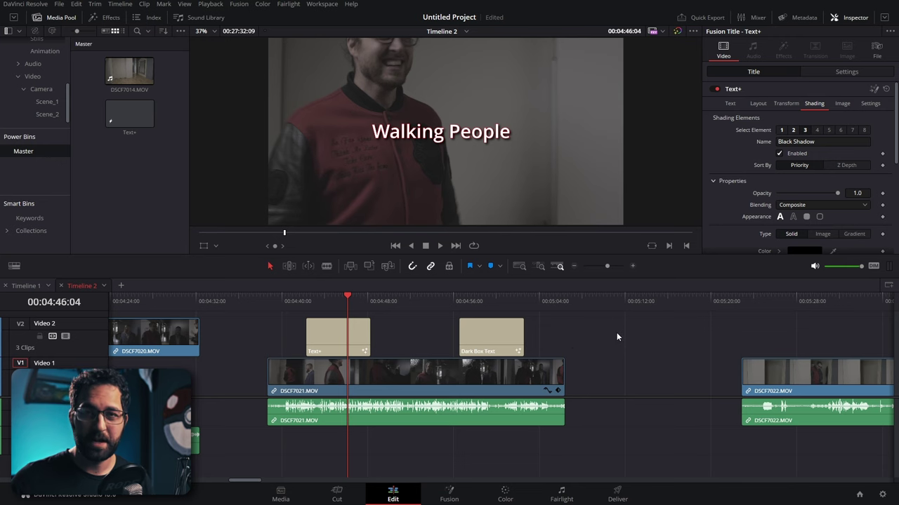
Park the playhead over DSCF7022.MOV at 00:05:55:20 and open the clip on the Fusion page
{"action": "left_click", "coordinate": [774, 298]}
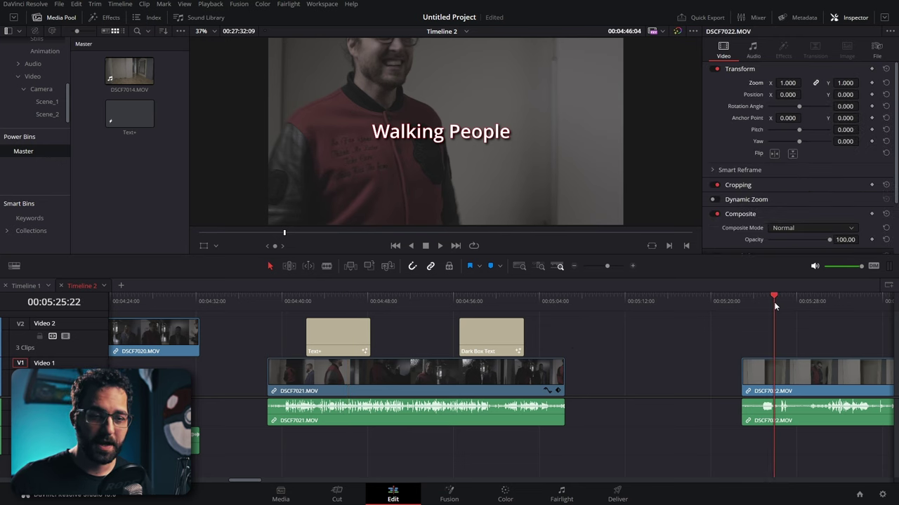
{"action": "scroll", "coordinate": [658, 355], "scroll_direction": "right", "scroll_amount": 8}
{"action": "left_click_drag", "start_coordinate": [303, 306], "coordinate": [470, 308]}
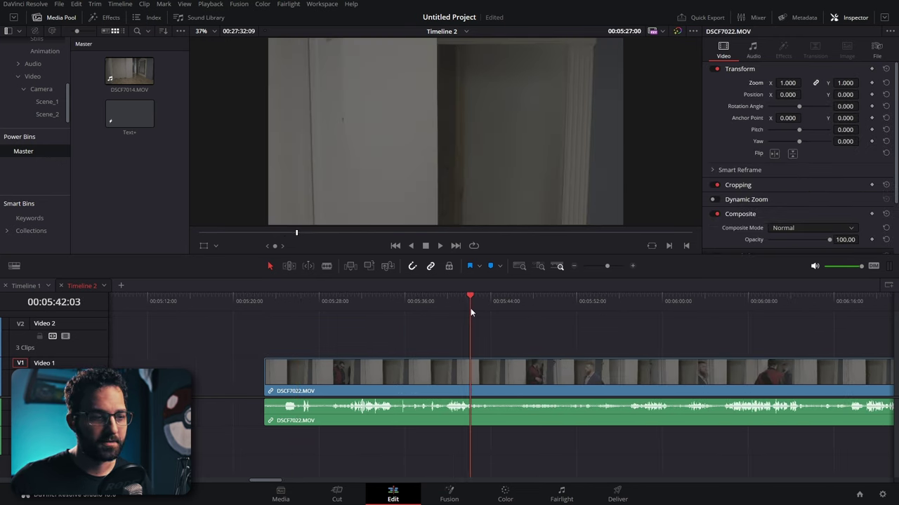
{"action": "scroll", "coordinate": [529, 341], "scroll_direction": "down", "scroll_amount": 2}
{"action": "left_click", "coordinate": [563, 303]}
{"action": "left_click", "coordinate": [594, 306]}
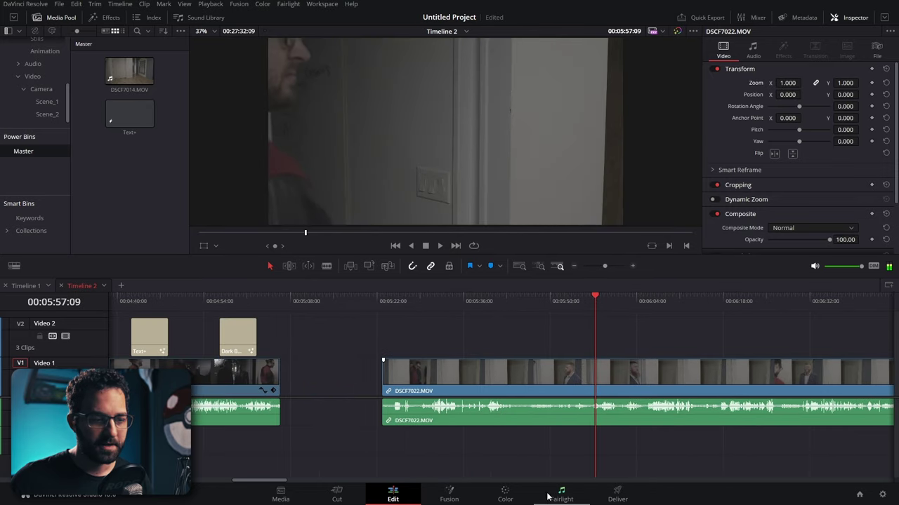
{"action": "left_click", "coordinate": [586, 307]}
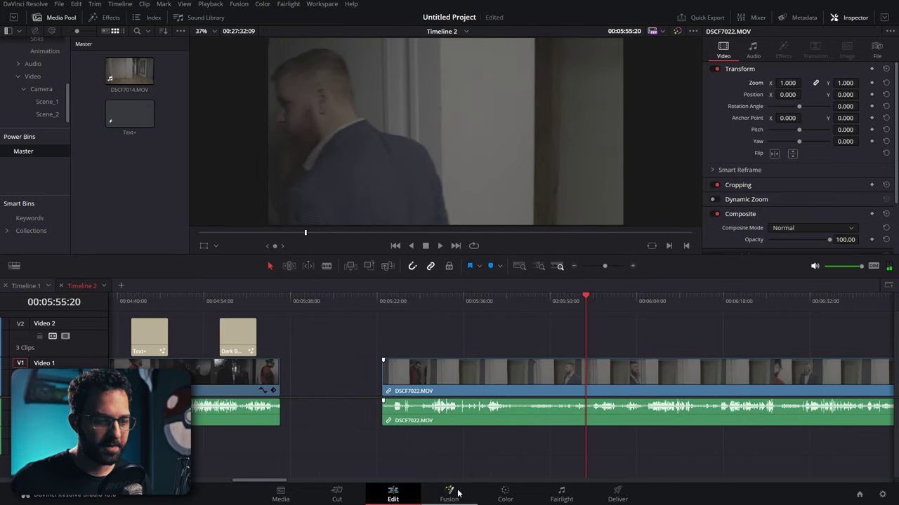
{"action": "left_click", "coordinate": [458, 494]}
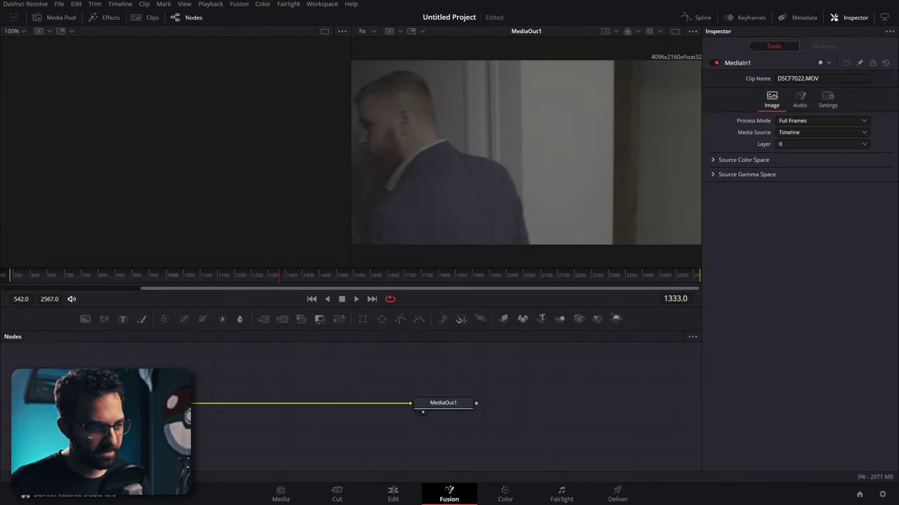
Scrub the Fusion clip to frame 1616 and inspect the MediaIn1 and MediaOut1 nodes
{"action": "left_click_drag", "start_coordinate": [179, 366], "coordinate": [599, 387]}
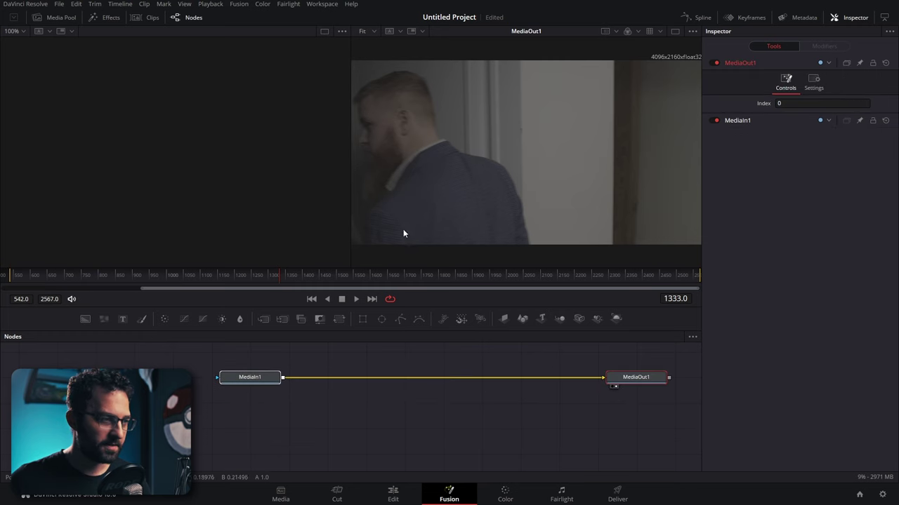
{"action": "left_click_drag", "start_coordinate": [257, 277], "coordinate": [376, 276]}
{"action": "left_click", "coordinate": [257, 386]}
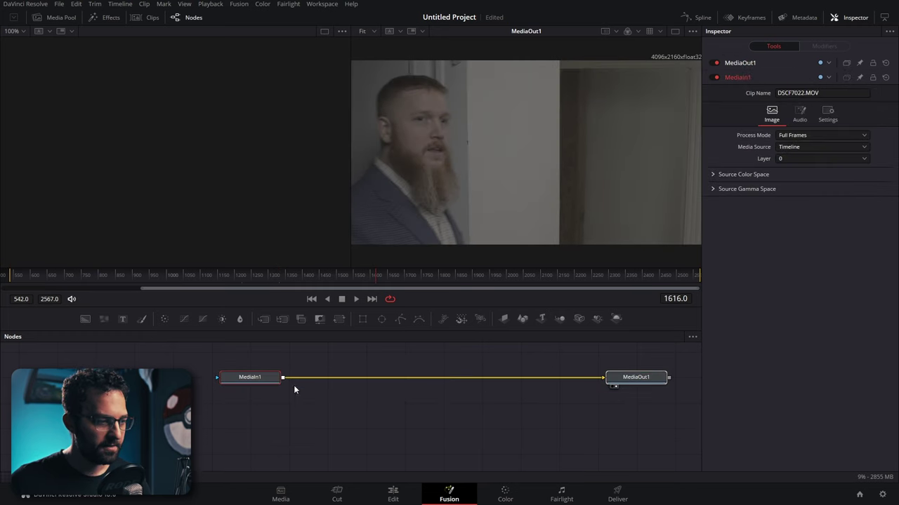
{"action": "left_click", "coordinate": [631, 379]}
{"action": "left_click", "coordinate": [601, 408]}
Return to the Edit page and add an Adjustment Clip on Video 2 at about 00:05:45
{"action": "left_click", "coordinate": [393, 495]}
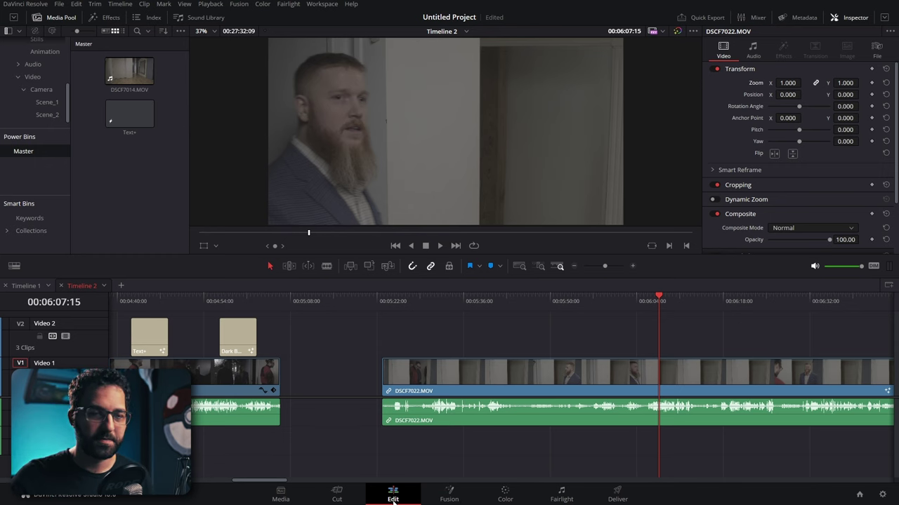
{"action": "key", "text": "q"}
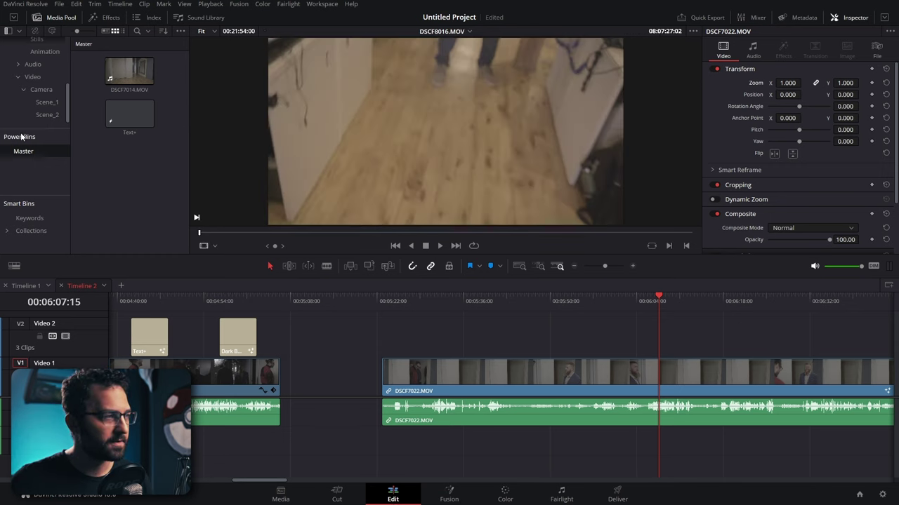
{"action": "left_click", "coordinate": [105, 17]}
{"action": "scroll", "coordinate": [124, 128], "scroll_direction": "up", "scroll_amount": 3}
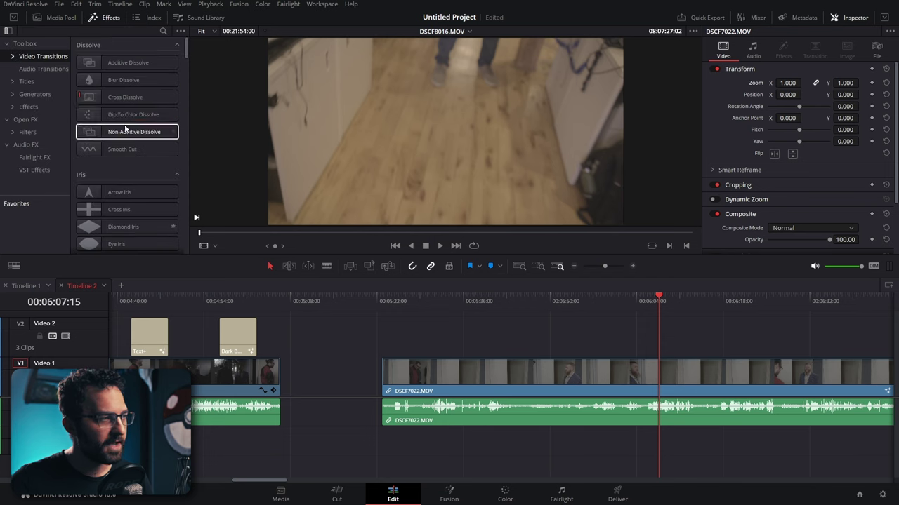
{"action": "left_click", "coordinate": [27, 107]}
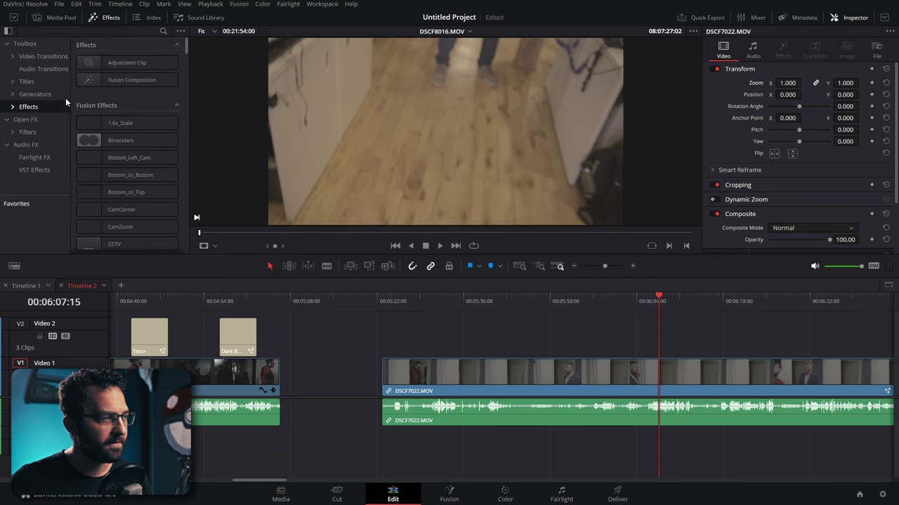
{"action": "left_click", "coordinate": [124, 63]}
{"action": "left_click_drag", "start_coordinate": [125, 64], "coordinate": [516, 336]}
Add a Fusion Composition on Video 2 at about 00:06:02, park the playhead over it at 00:06:03:19 and select it
{"action": "left_click_drag", "start_coordinate": [140, 80], "coordinate": [625, 344]}
{"action": "left_click", "coordinate": [636, 303]}
{"action": "left_click", "coordinate": [646, 335]}
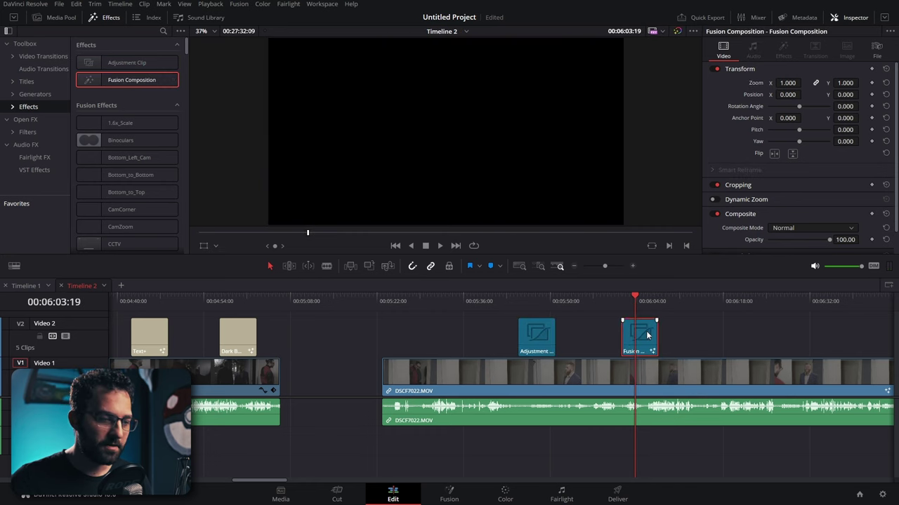
Open the Fusion Composition and the Adjustment Clip in turn on the Fusion page and inspect their nodes
{"action": "left_click", "coordinate": [449, 495]}
{"action": "left_click_drag", "start_coordinate": [413, 384], "coordinate": [489, 390]}
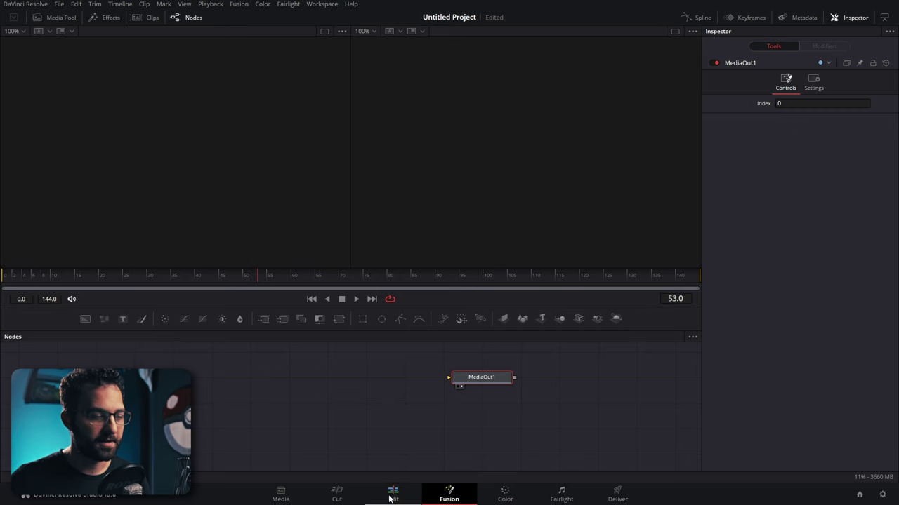
{"action": "left_click", "coordinate": [391, 499]}
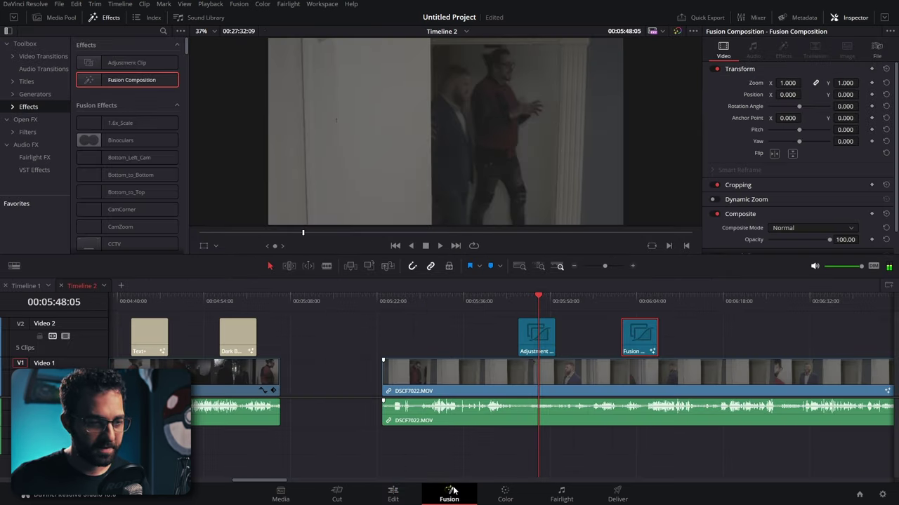
{"action": "left_click", "coordinate": [450, 495]}
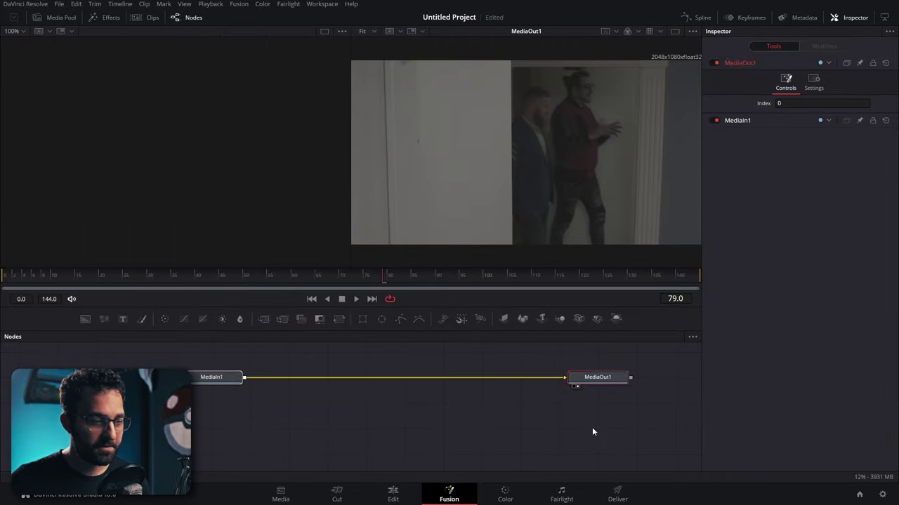
{"action": "left_click", "coordinate": [207, 378]}
{"action": "left_click", "coordinate": [608, 379]}
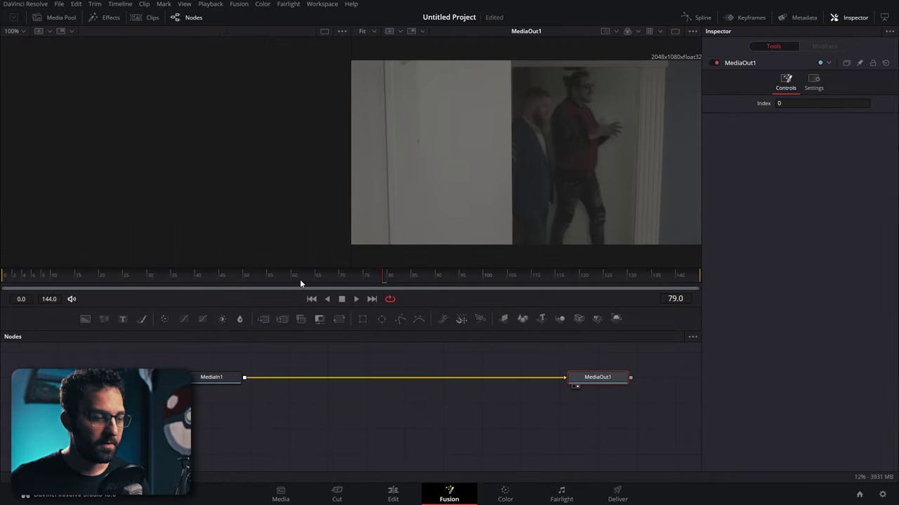
From the Edit page, open the Dark Box Text title at 00:05:00:10 on the Fusion page and examine its expanded node group
{"action": "left_click", "coordinate": [403, 503]}
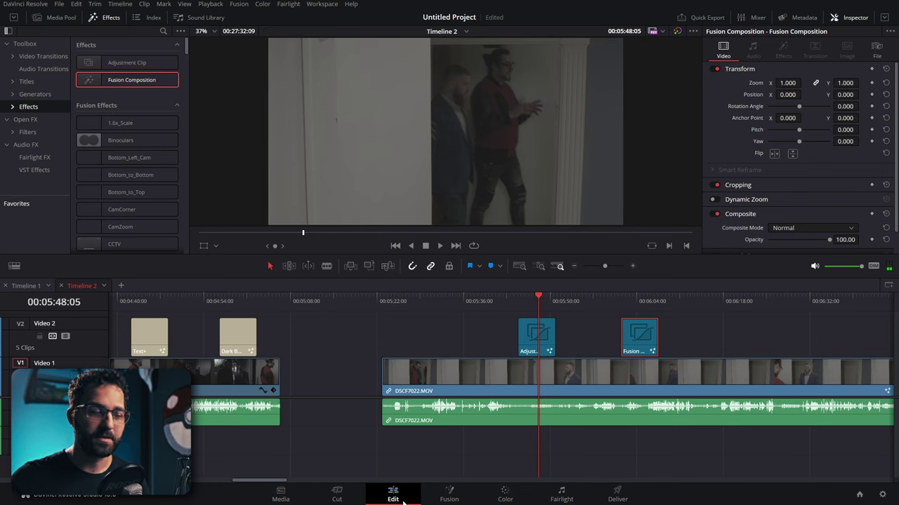
{"action": "left_click", "coordinate": [544, 340]}
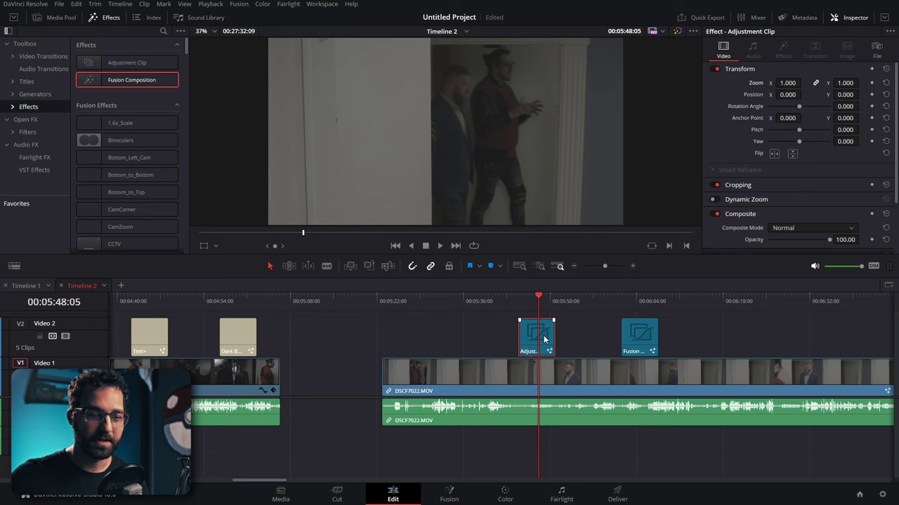
{"action": "left_click", "coordinate": [243, 297]}
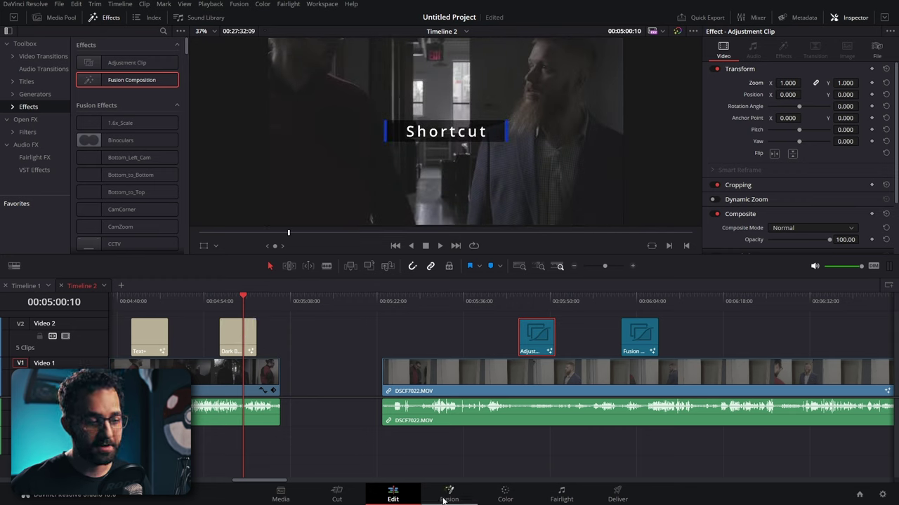
{"action": "left_click", "coordinate": [234, 333]}
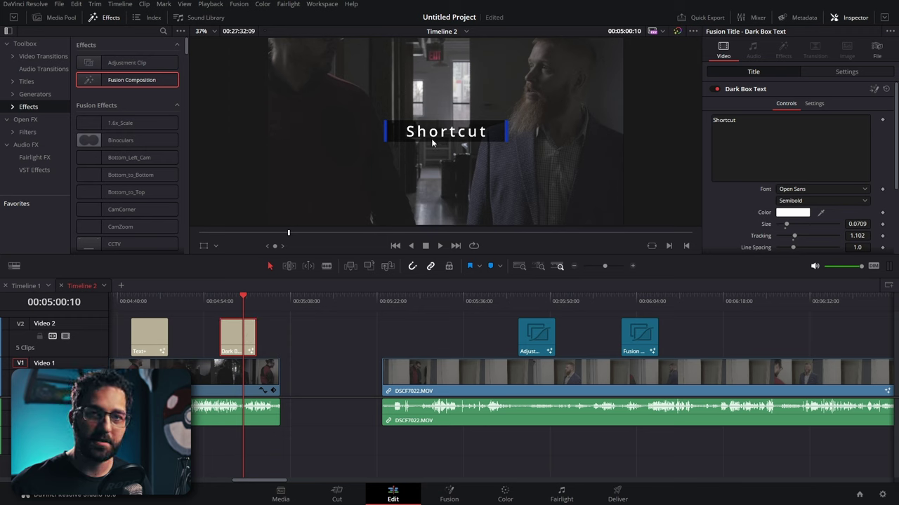
{"action": "left_click", "coordinate": [874, 91]}
{"action": "double_click", "coordinate": [195, 403]}
{"action": "scroll", "coordinate": [255, 381], "scroll_direction": "down", "scroll_amount": 5}
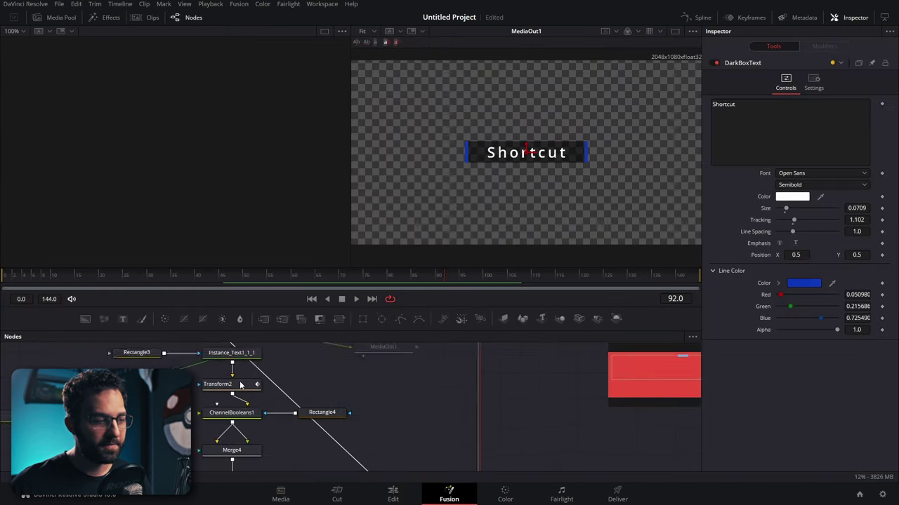
{"action": "key", "text": "ctrl+f"}
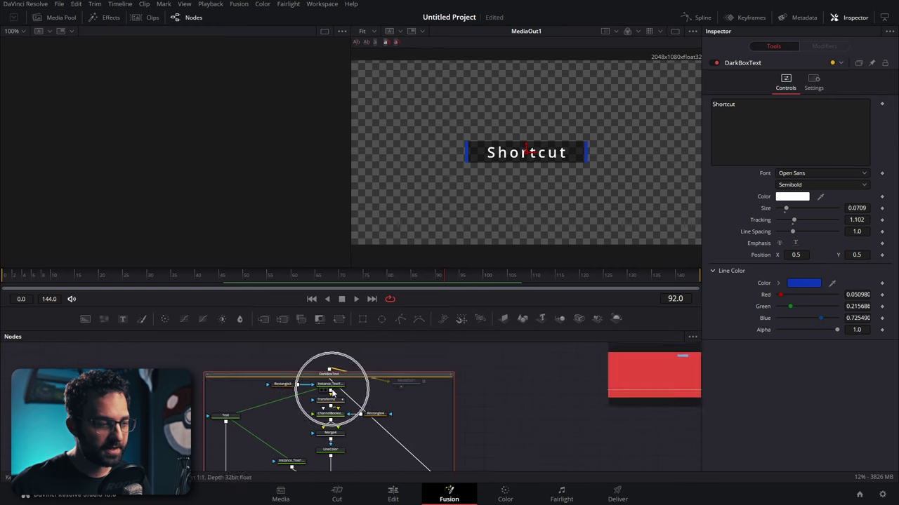
Return to the Edit page, split DSCF7022.MOV at 00:05:38:06 and duplicate its first section onto Video 2 and Video 3
{"action": "left_click", "coordinate": [391, 496]}
{"action": "left_click_drag", "start_coordinate": [362, 305], "coordinate": [471, 306]}
{"action": "key", "text": "ctrl+b"}
{"action": "left_click_drag", "start_coordinate": [437, 374], "coordinate": [434, 347]}
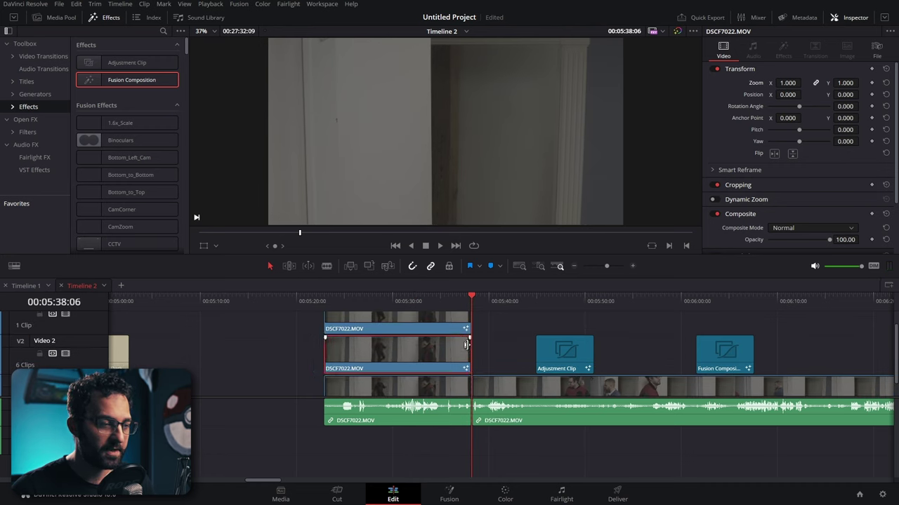
Combine the three stacked DSCF7022.MOV clips into a new Fusion clip
{"action": "left_click_drag", "start_coordinate": [299, 387], "coordinate": [383, 342]}
{"action": "right_click", "coordinate": [383, 342]}
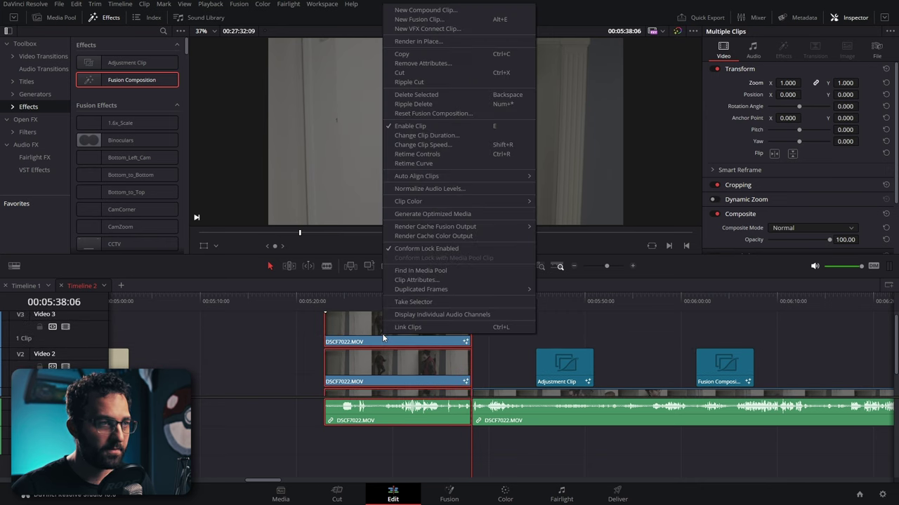
{"action": "left_click", "coordinate": [420, 19]}
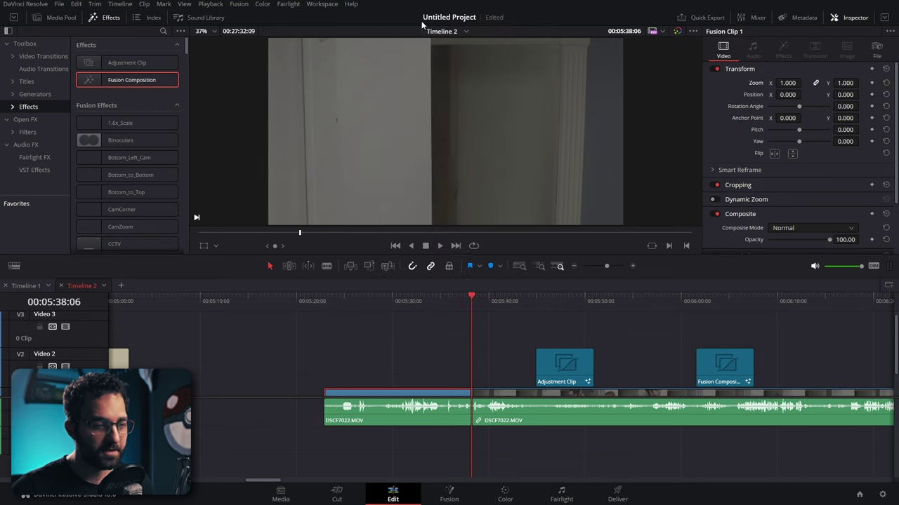
Open the new Fusion clip on the Fusion page at 00:05:31:20 and inspect its MediaIn nodes
{"action": "left_click", "coordinate": [410, 301]}
{"action": "scroll", "coordinate": [477, 410], "scroll_direction": "down", "scroll_amount": 1}
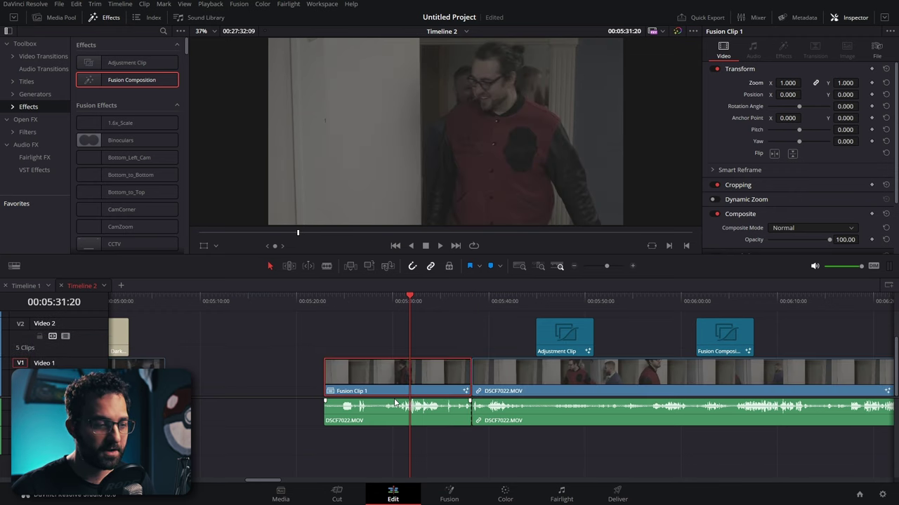
{"action": "left_click", "coordinate": [450, 495]}
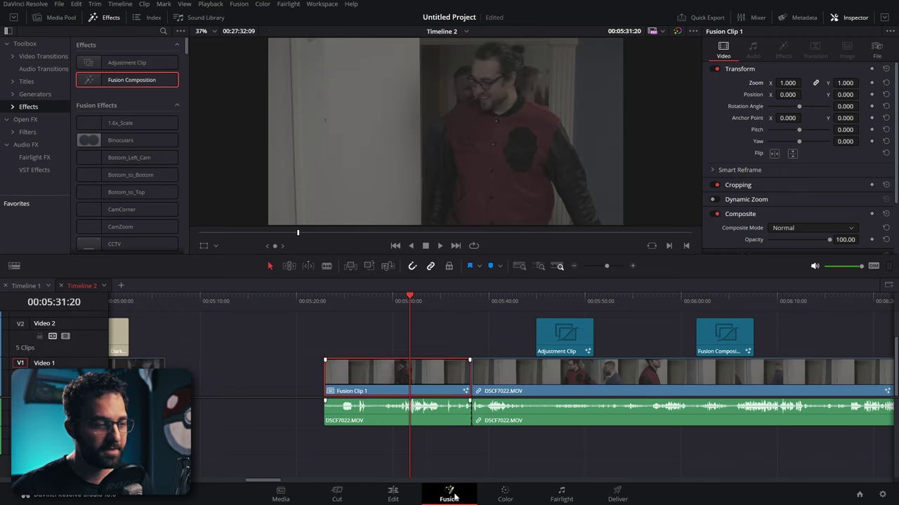
{"action": "scroll", "coordinate": [284, 415], "scroll_direction": "up", "scroll_amount": 5}
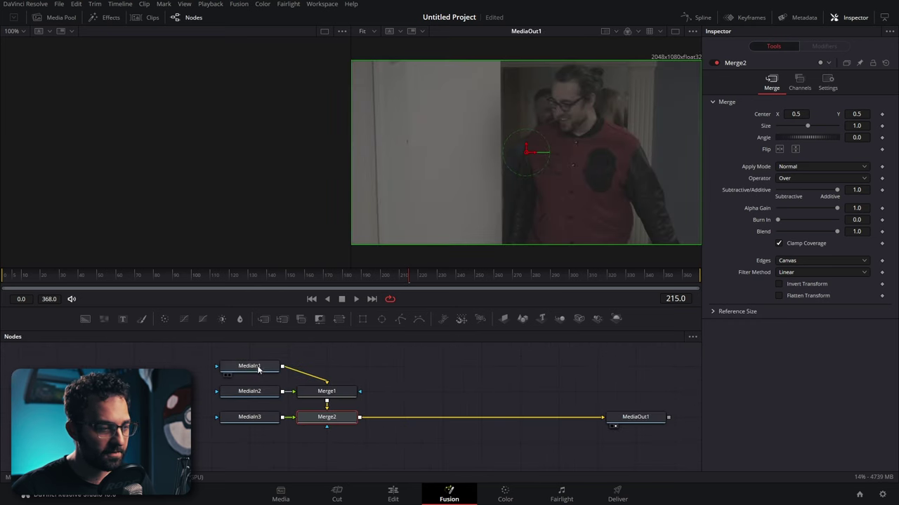
{"action": "left_click", "coordinate": [253, 392]}
{"action": "left_click", "coordinate": [260, 419]}
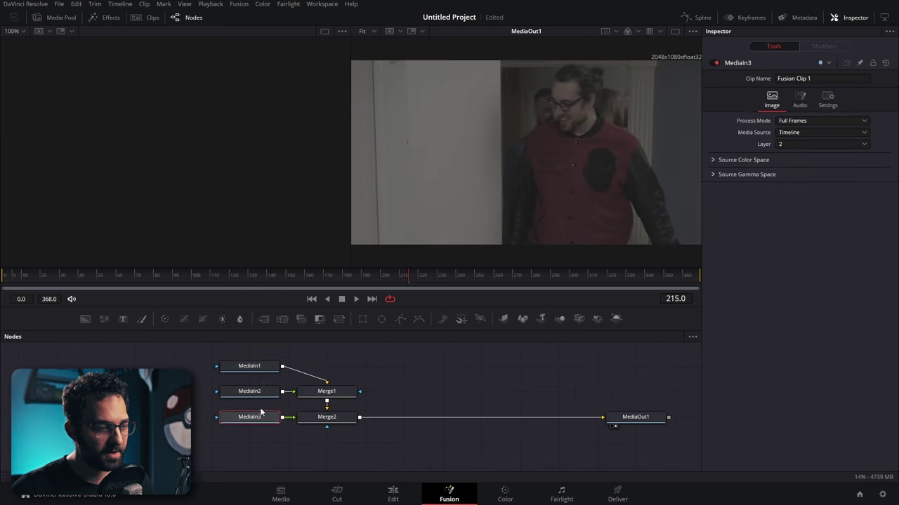
Return to the Edit page, park the playhead at 00:05:58:11 and open DSCF7022.MOV on the Fusion page
{"action": "key", "text": "shift+4"}
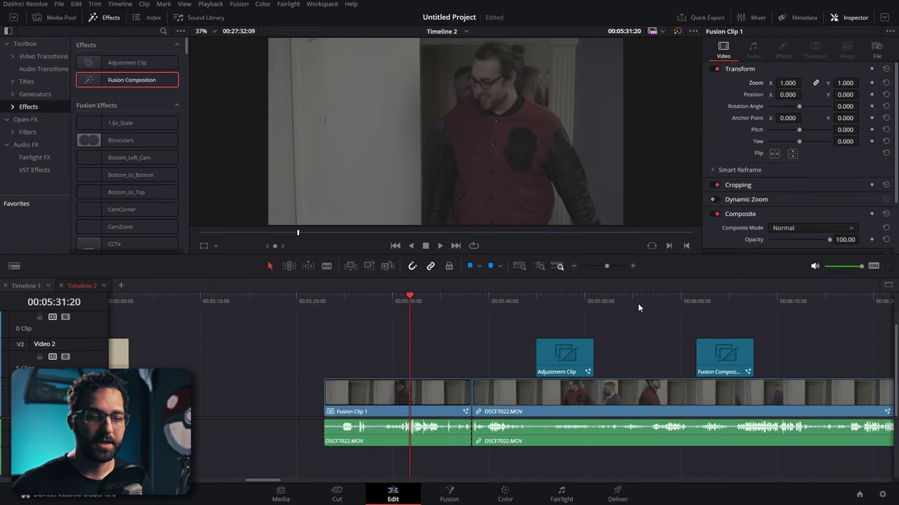
{"action": "left_click", "coordinate": [665, 301]}
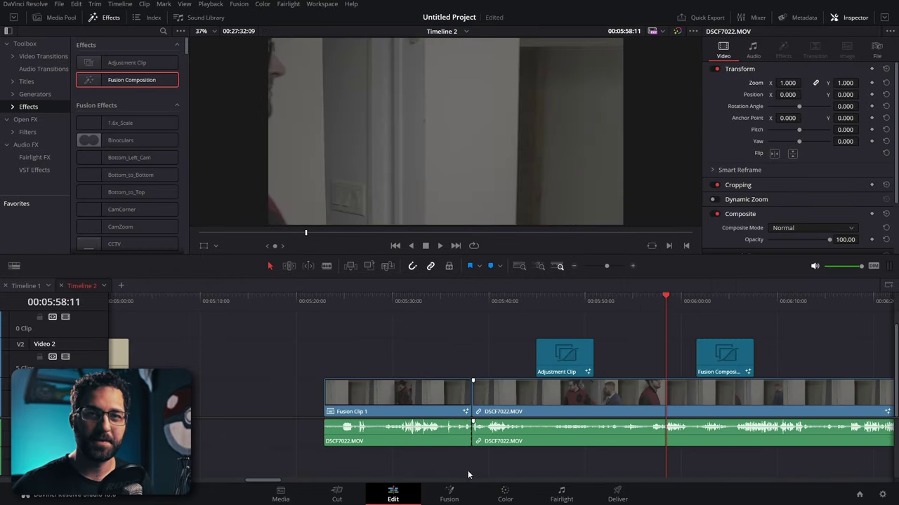
{"action": "left_click", "coordinate": [455, 499]}
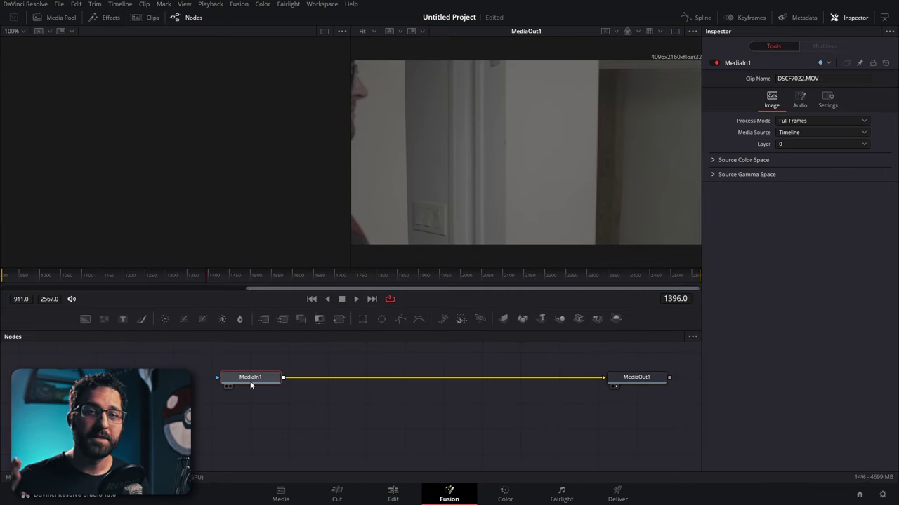
Add a Background node and place it above the rearranged MediaIn1 and MediaOut1 nodes, without connecting it
{"action": "left_click_drag", "start_coordinate": [249, 381], "coordinate": [327, 381]}
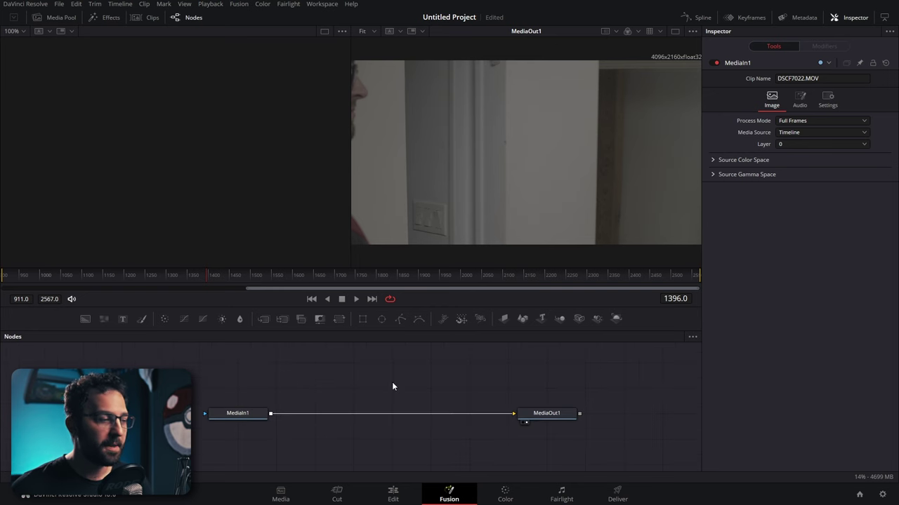
{"action": "left_click", "coordinate": [85, 318]}
{"action": "left_click_drag", "start_coordinate": [235, 414], "coordinate": [351, 363]}
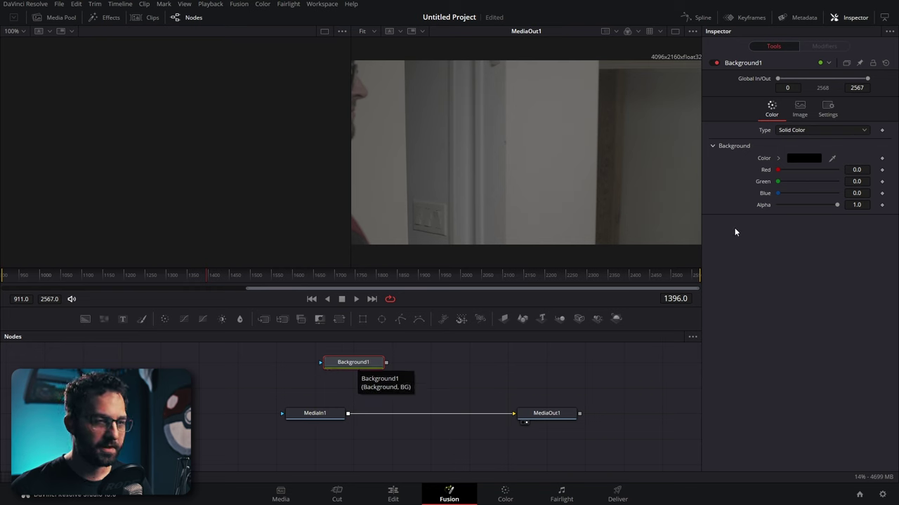
Try the Four Corner type on the Background1 node and switch it back to Solid Color
{"action": "left_click", "coordinate": [793, 131]}
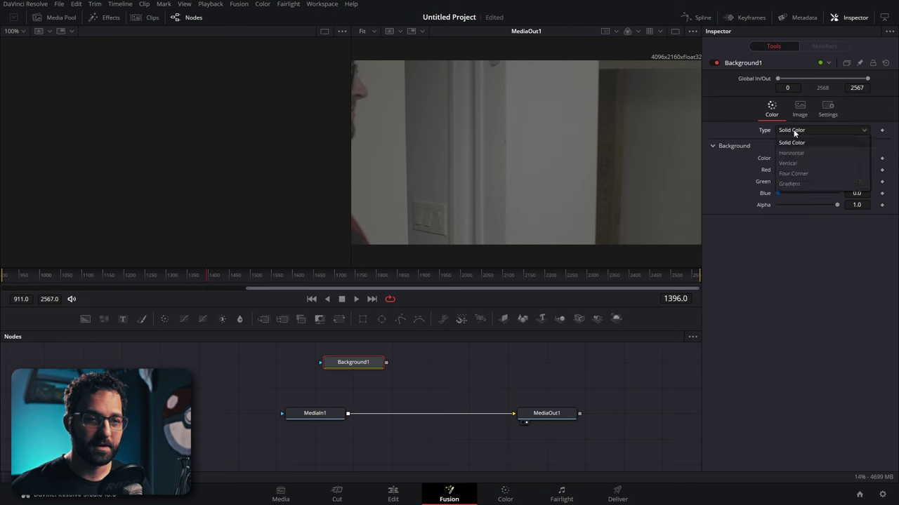
{"action": "left_click", "coordinate": [794, 173]}
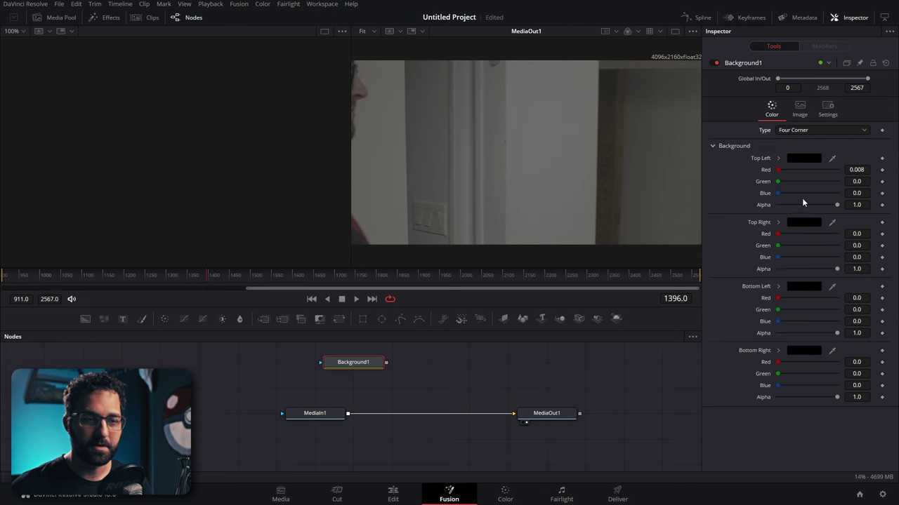
{"action": "left_click", "coordinate": [790, 131]}
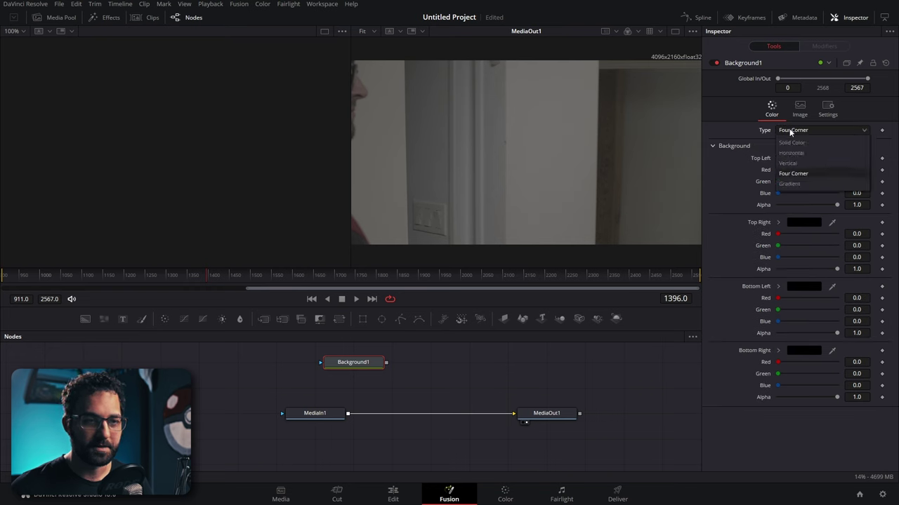
{"action": "left_click", "coordinate": [786, 180]}
{"action": "left_click", "coordinate": [798, 130]}
{"action": "left_click", "coordinate": [787, 145]}
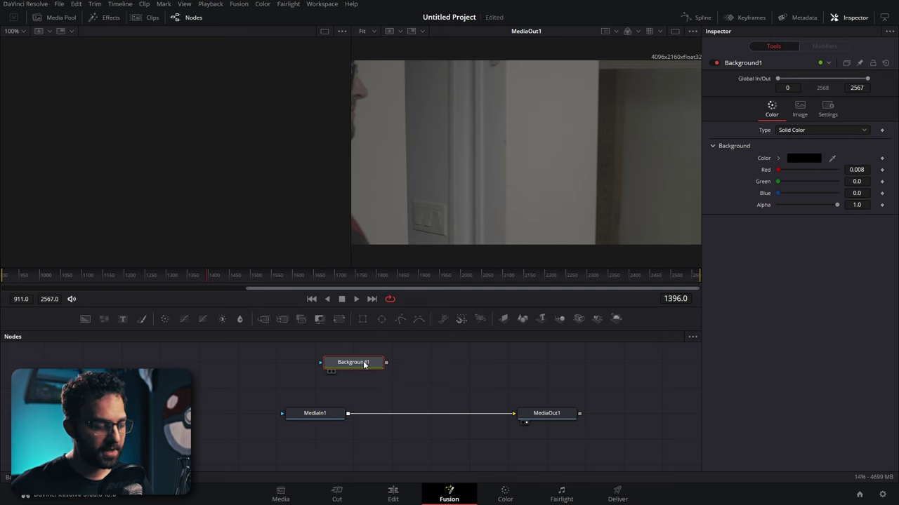
Show Background1 in both viewers and set its Red value to about 0.173
{"action": "key", "text": "1"}
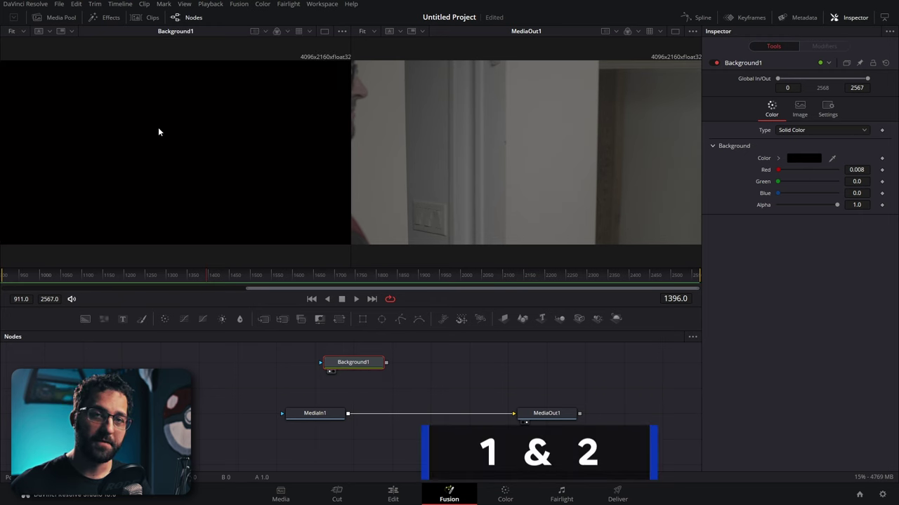
{"action": "left_click_drag", "start_coordinate": [357, 365], "coordinate": [411, 212]}
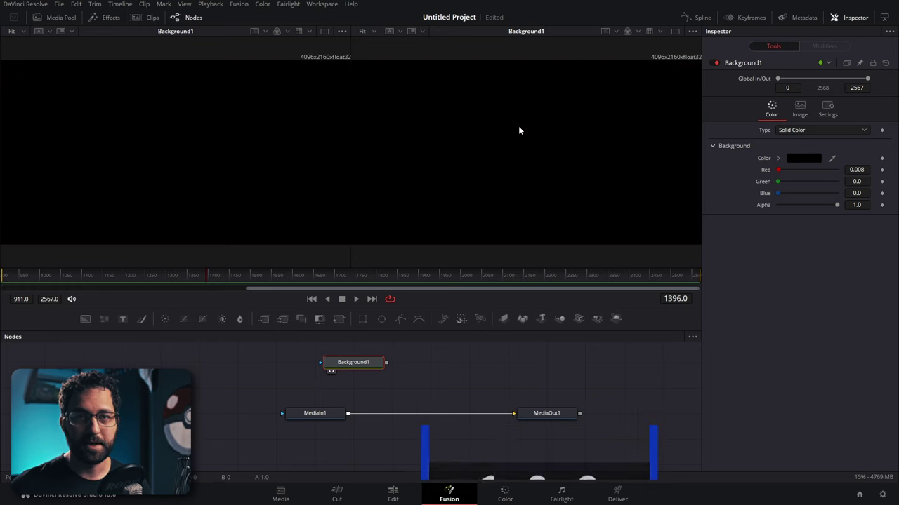
{"action": "mouse_move", "coordinate": [777, 170]}
{"action": "left_mouse_down"}
{"action": "mouse_move", "coordinate": [797, 174]}
{"action": "mouse_move", "coordinate": [785, 178]}
{"action": "left_mouse_up"}
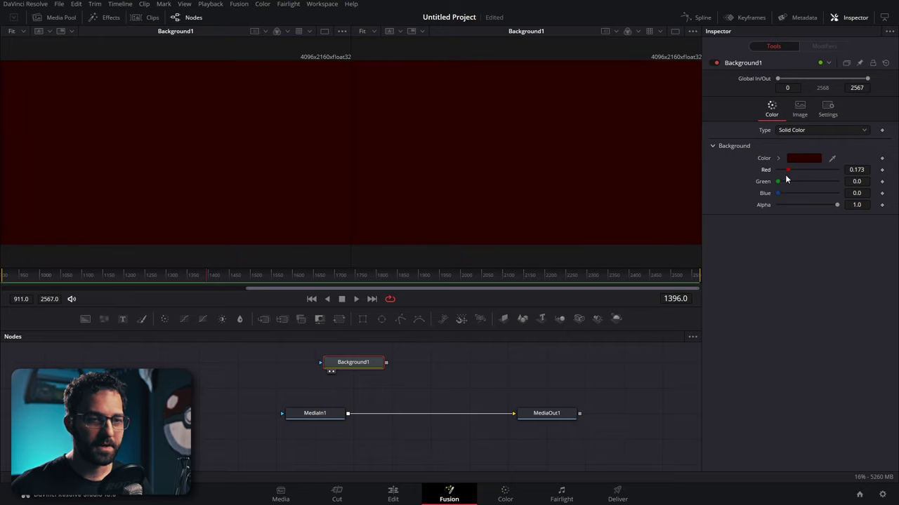
Show MediaOut1 in the second viewer, keeping Background1 in the first, and select MediaIn1
{"action": "left_click", "coordinate": [544, 417]}
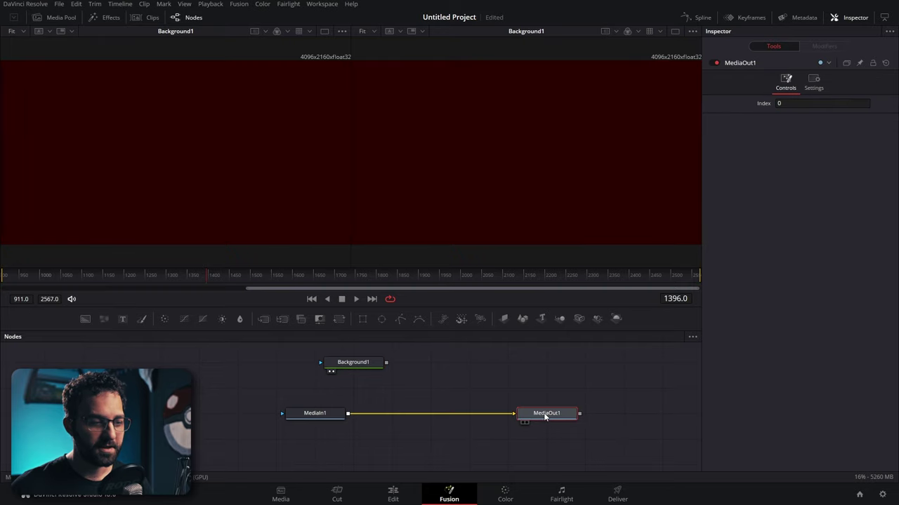
{"action": "key", "text": "2"}
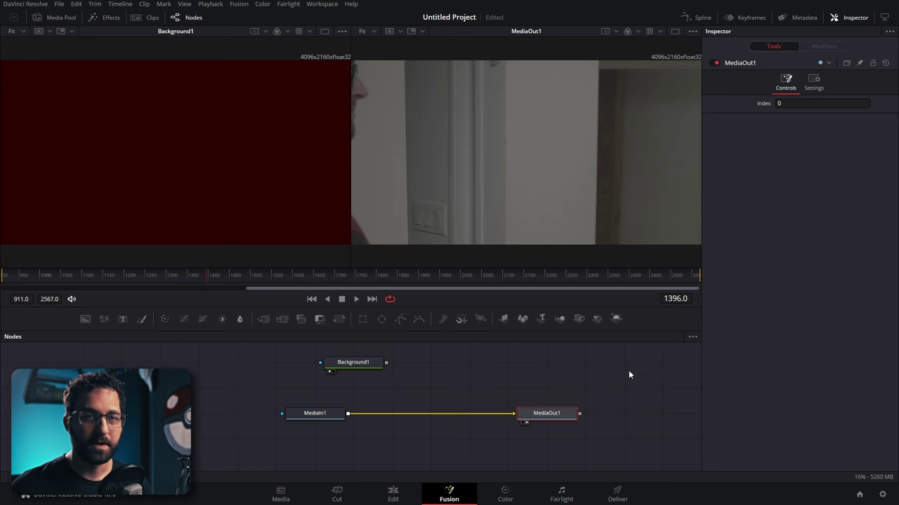
{"action": "left_click", "coordinate": [316, 417]}
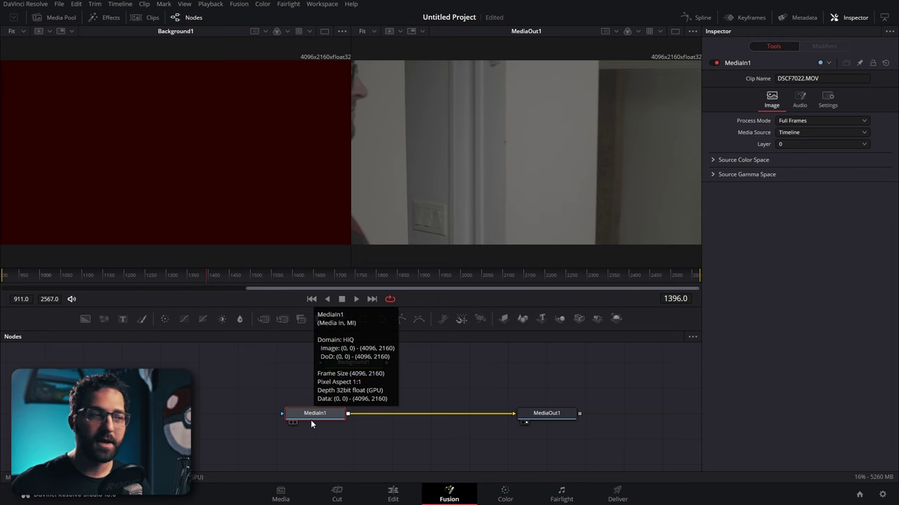
Add Resolve_Logo.png from the Master Power Bin to the node graph beside Background1
{"action": "left_click", "coordinate": [54, 16]}
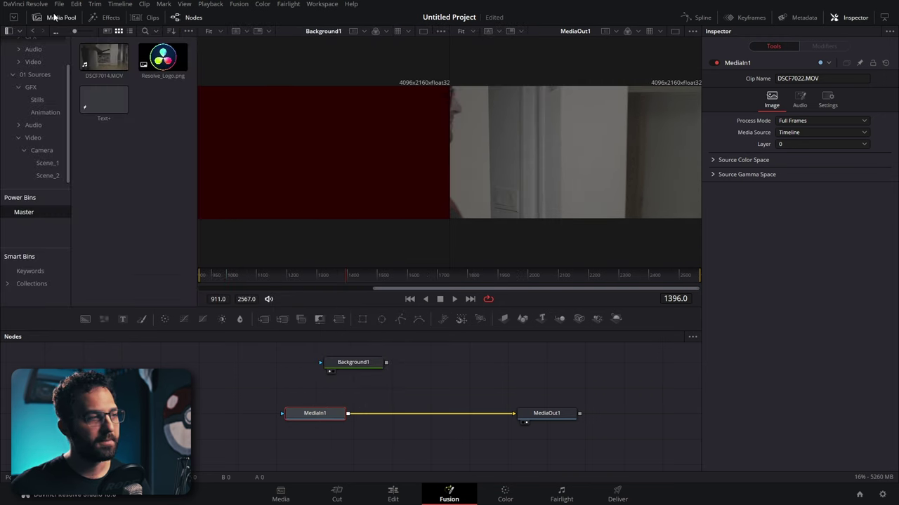
{"action": "left_click", "coordinate": [163, 57]}
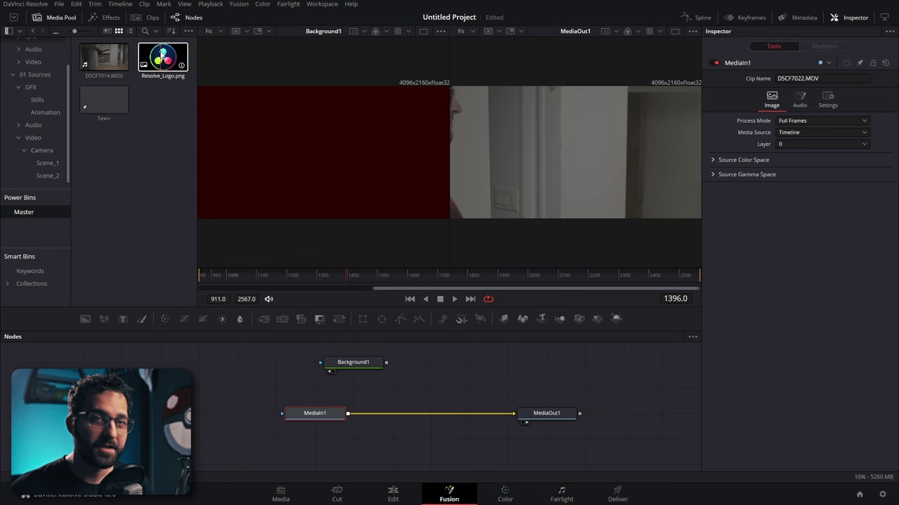
{"action": "left_click_drag", "start_coordinate": [162, 58], "coordinate": [240, 370]}
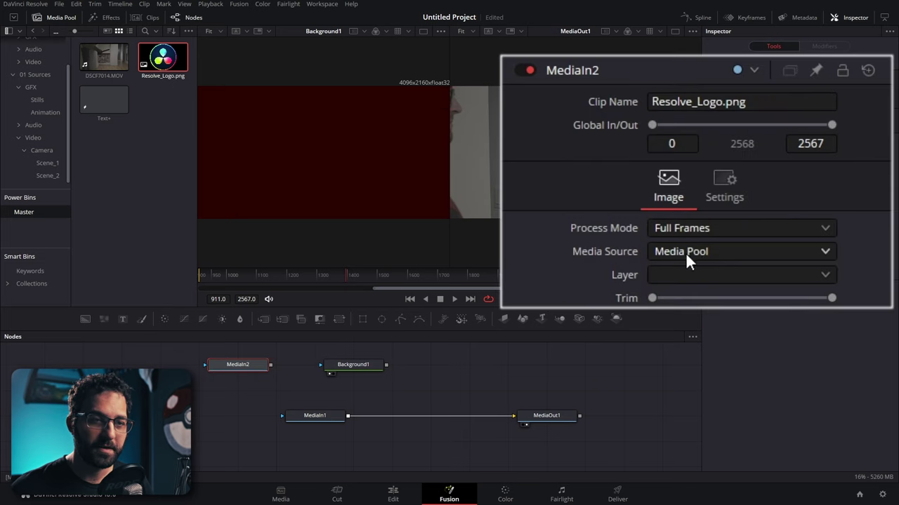
Inspect the Media Source options of the MediaIn1 node, leaving the source on Timeline
{"action": "left_click", "coordinate": [320, 417]}
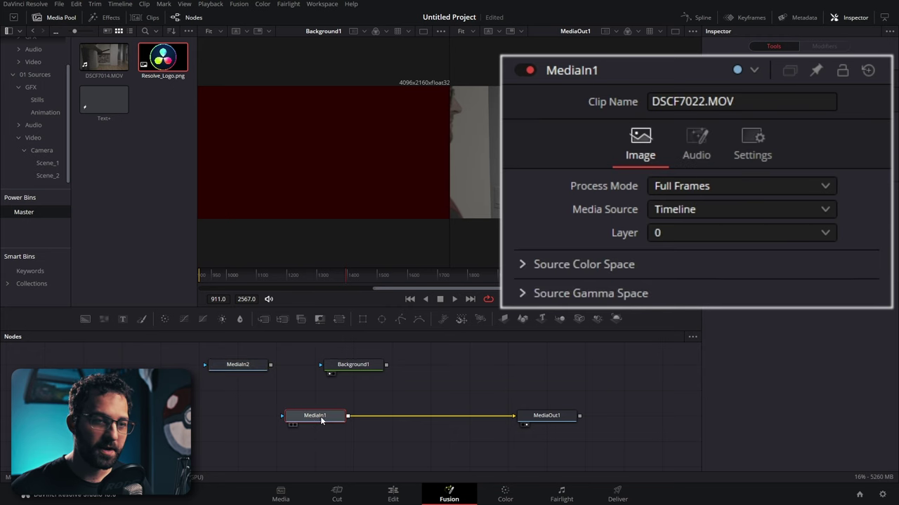
{"action": "left_click", "coordinate": [701, 207]}
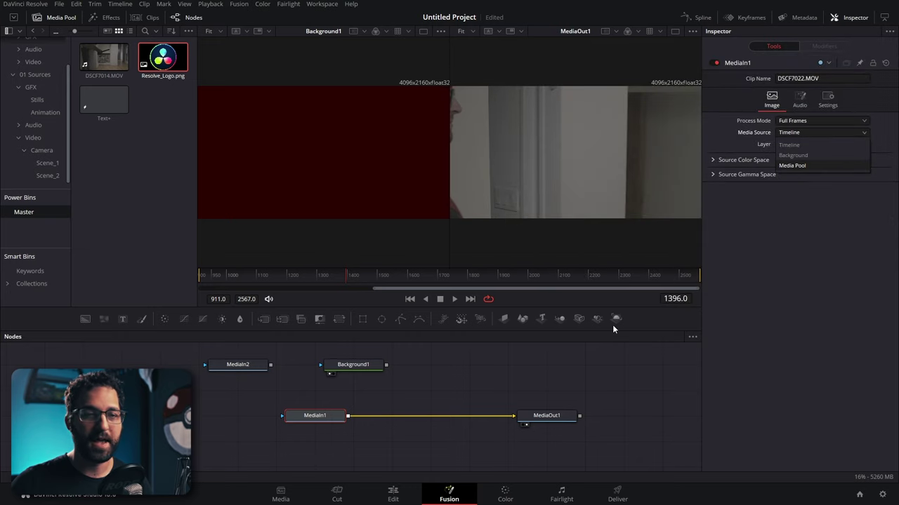
{"action": "left_click", "coordinate": [555, 386]}
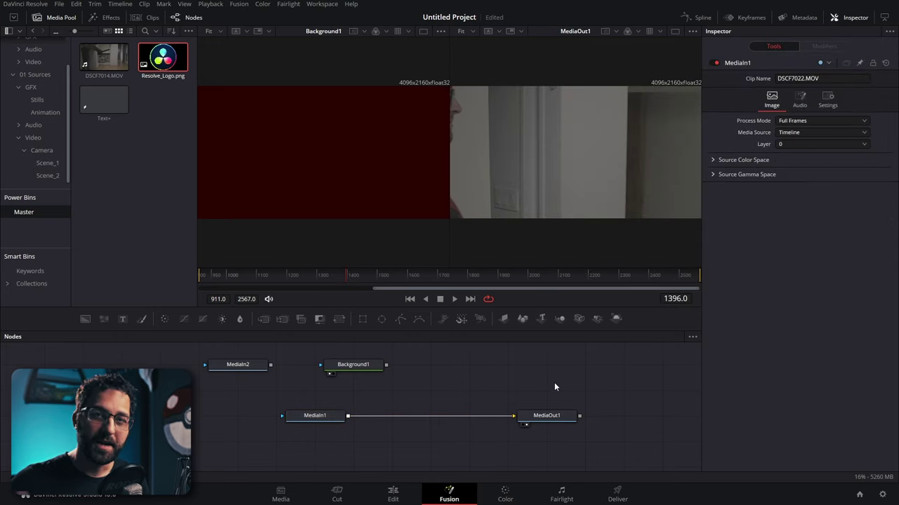
Add a Fast Noise node beside Background1 in the node graph and show it in the first viewer
{"action": "left_click", "coordinate": [361, 366]}
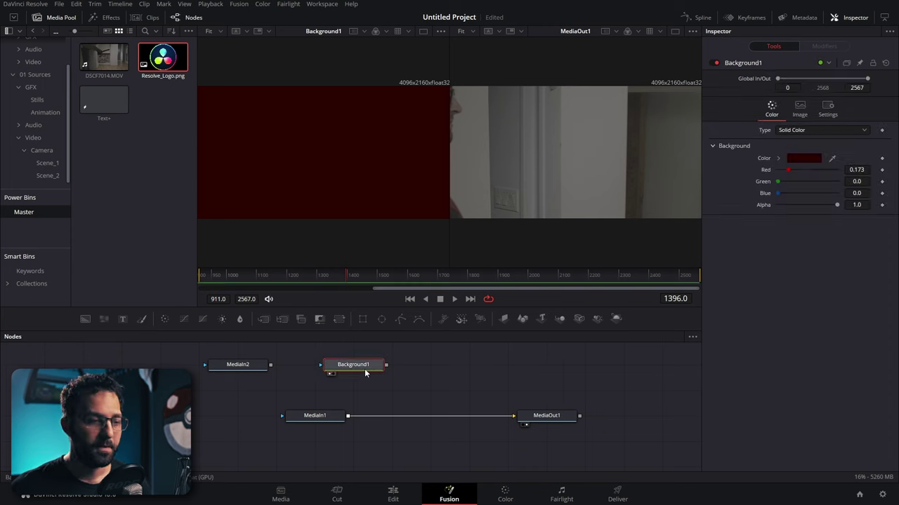
{"action": "left_click", "coordinate": [104, 319]}
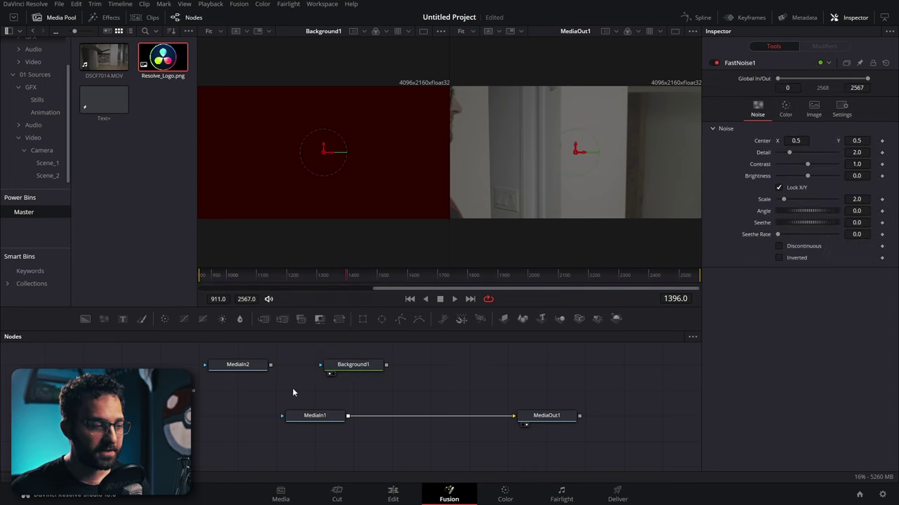
{"action": "left_click_drag", "start_coordinate": [354, 366], "coordinate": [431, 367]}
{"action": "key", "text": "1"}
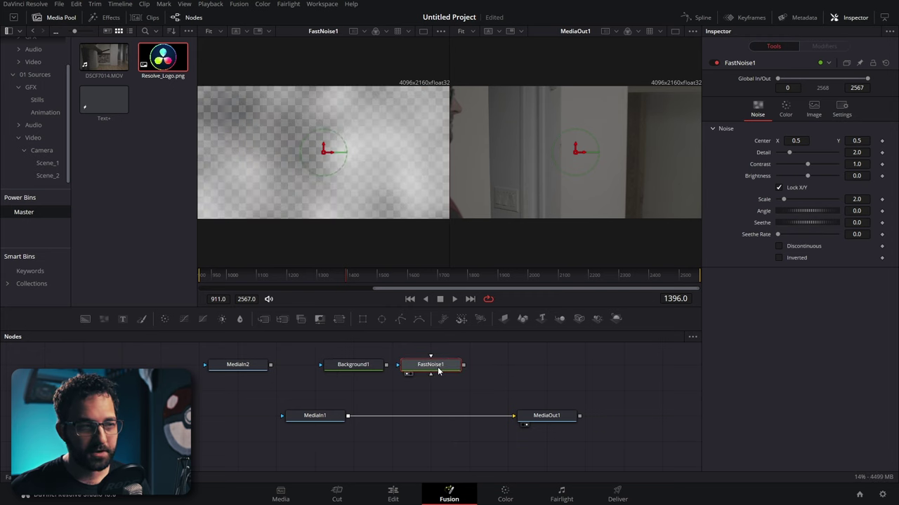
Set the Fast Noise node's Detail to about 5.04, Contrast to about 2.84 and Scale to about 14.17
{"action": "left_click_drag", "start_coordinate": [789, 152], "coordinate": [820, 164]}
{"action": "left_click_drag", "start_coordinate": [785, 198], "coordinate": [821, 200]}
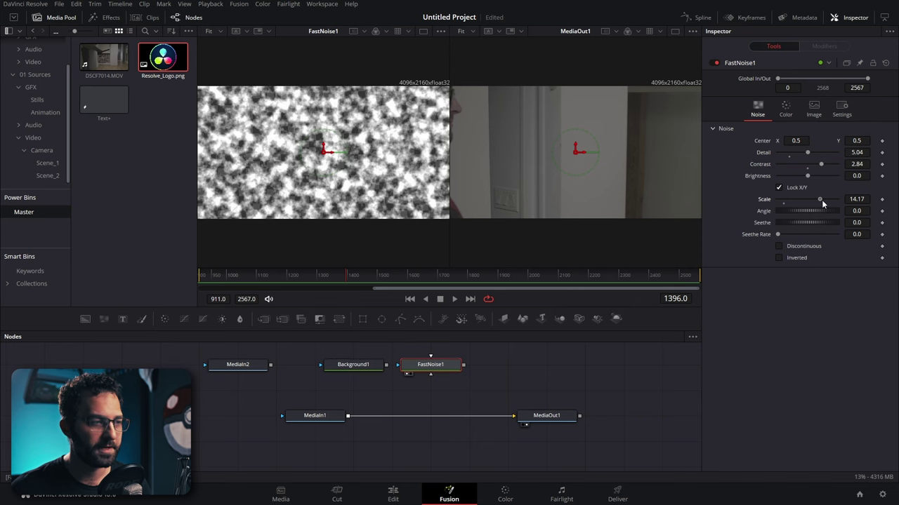
Set the fast noise node's scale to about 13.07, seethe to about 0.217 and seethe rate to about 0.031, and preview frame 1291
{"action": "mouse_move", "coordinate": [785, 223]}
{"action": "left_mouse_down"}
{"action": "mouse_move", "coordinate": [796, 223]}
{"action": "mouse_move", "coordinate": [780, 235]}
{"action": "left_mouse_up"}
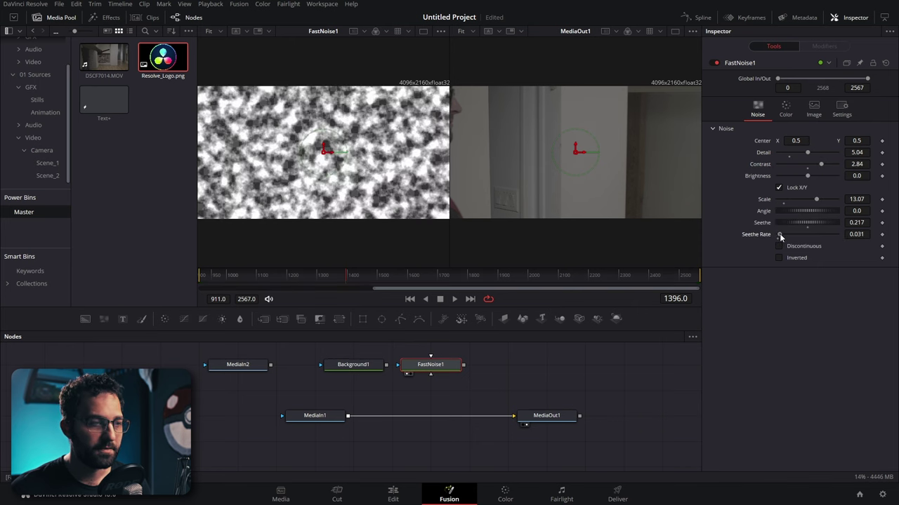
{"action": "left_click_drag", "start_coordinate": [242, 275], "coordinate": [320, 281]}
Add a text node to the node graph, enter "Some text" and show it in the first viewer
{"action": "left_click_drag", "start_coordinate": [121, 318], "coordinate": [520, 361]}
{"action": "left_click", "coordinate": [801, 164]}
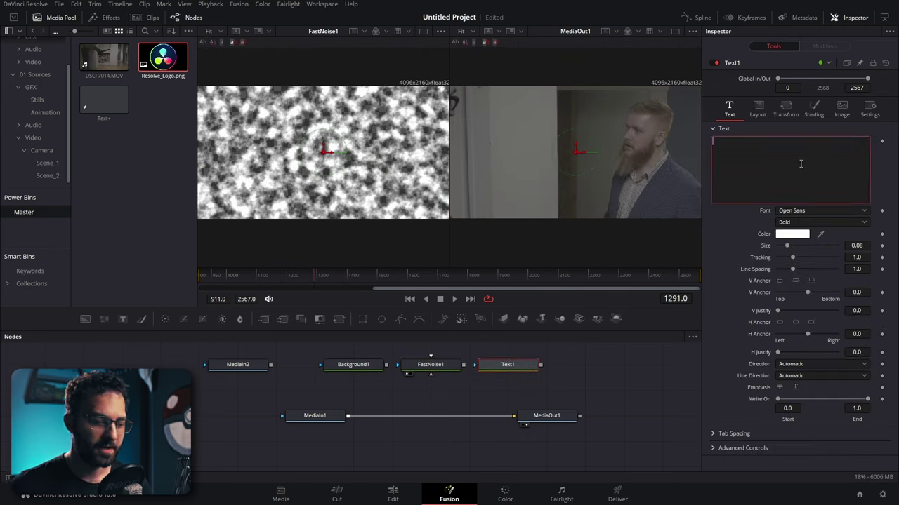
{"action": "type", "text": "Some text"}
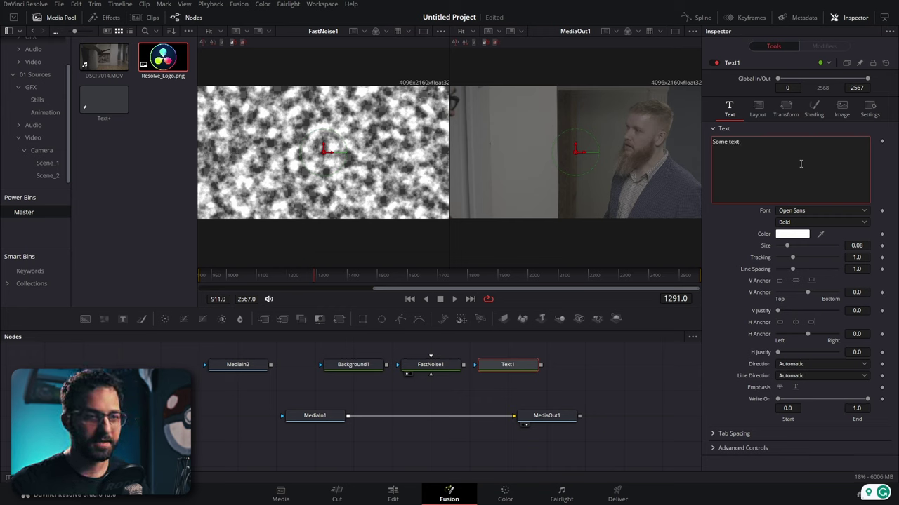
{"action": "left_click", "coordinate": [509, 366]}
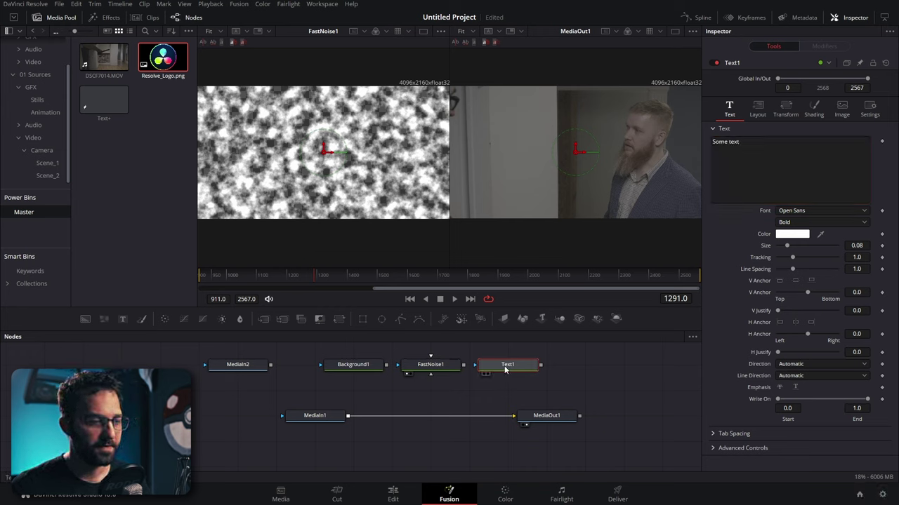
{"action": "key", "text": "1"}
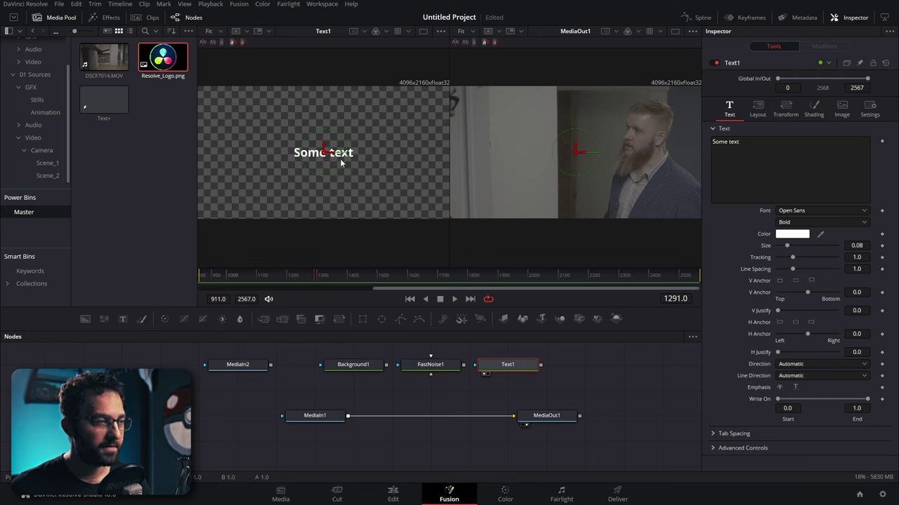
Examine the output of the Background, FastNoise and Text nodes one after another in the first viewer
{"action": "left_click", "coordinate": [430, 364]}
{"action": "left_click", "coordinate": [353, 364]}
{"action": "left_click", "coordinate": [431, 365]}
{"action": "left_click", "coordinate": [519, 364]}
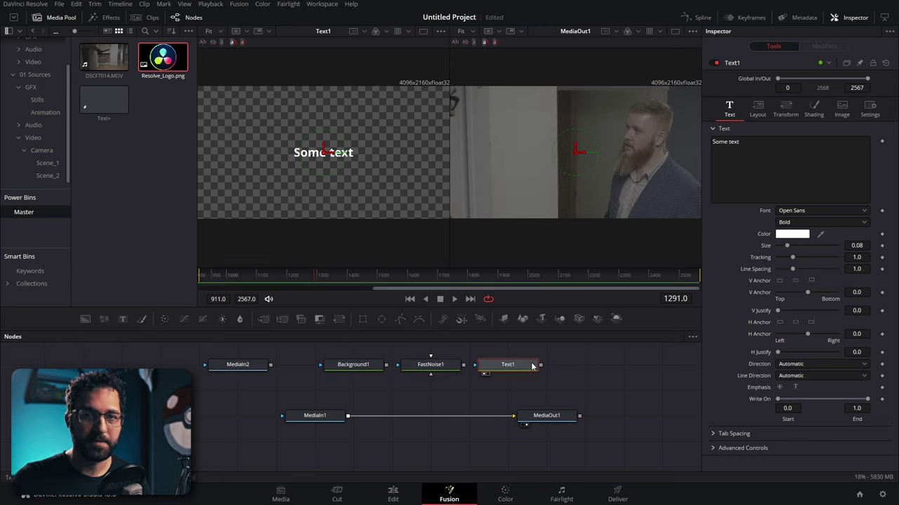
{"action": "left_click", "coordinate": [354, 366]}
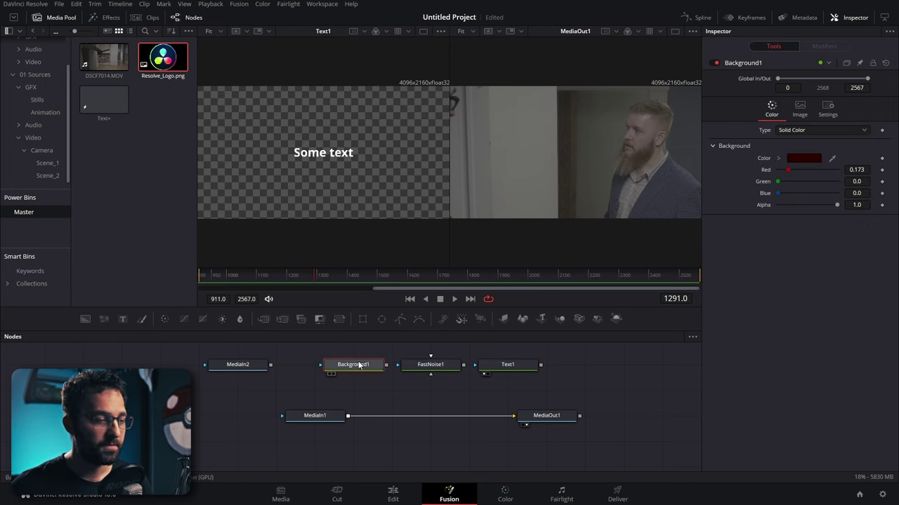
{"action": "key", "text": "1"}
{"action": "left_click", "coordinate": [425, 365]}
{"action": "key", "text": "1"}
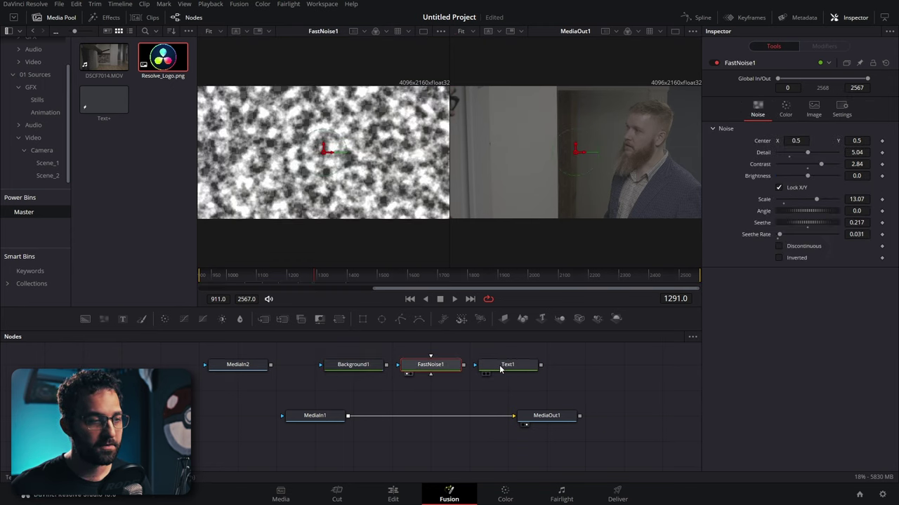
{"action": "left_click", "coordinate": [499, 365]}
{"action": "key", "text": "1"}
Add unconnected Color Corrector and Blur nodes to the empty area beside the Text1 node
{"action": "left_click", "coordinate": [578, 385]}
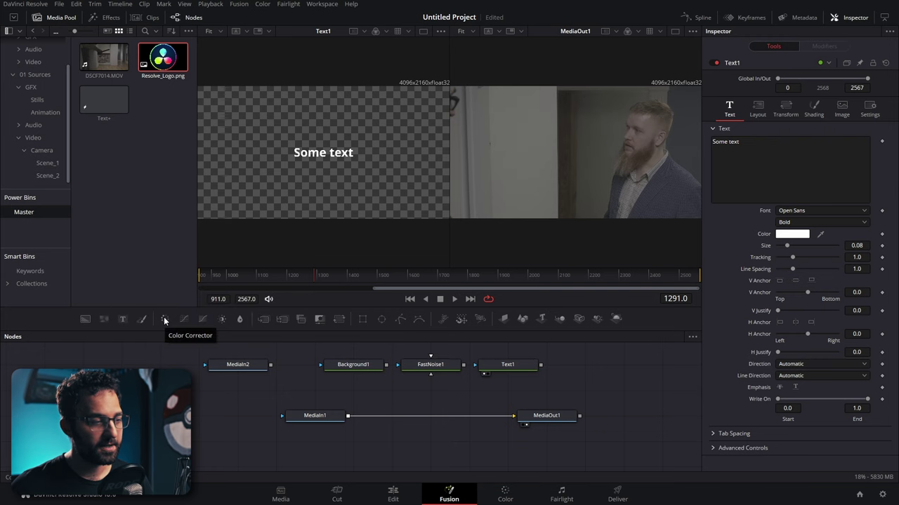
{"action": "left_click", "coordinate": [164, 319]}
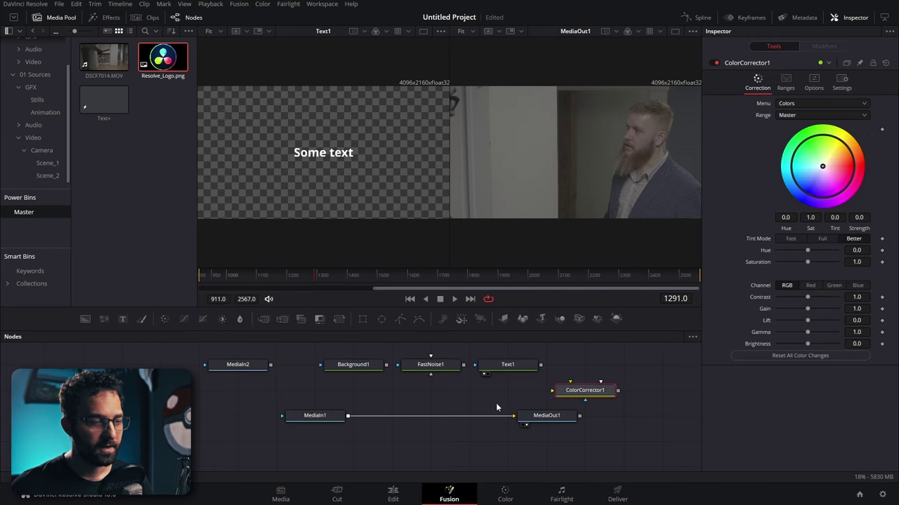
{"action": "left_click", "coordinate": [239, 319]}
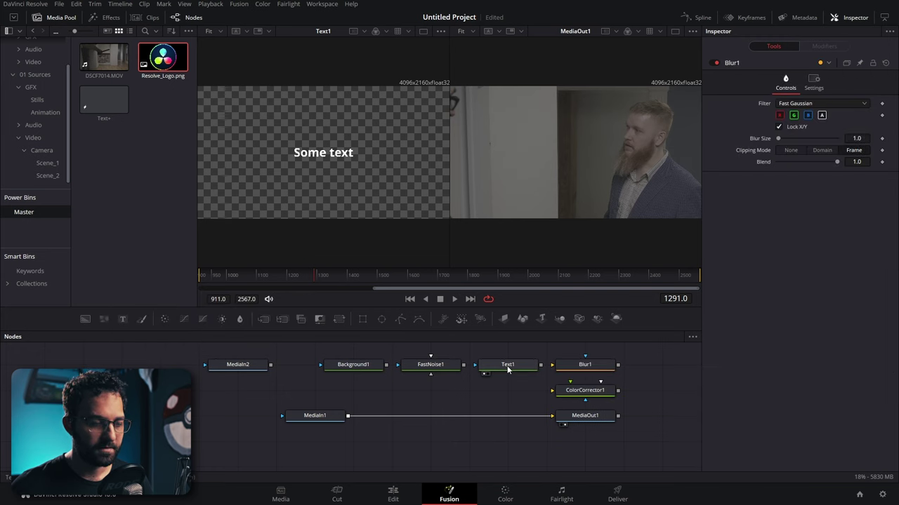
Rearrange the generator nodes into one column, with Text1 below FastNoise1 and Background1 above it
{"action": "left_click_drag", "start_coordinate": [508, 371], "coordinate": [431, 395]}
{"action": "left_click_drag", "start_coordinate": [347, 375], "coordinate": [425, 356]}
{"action": "left_click", "coordinate": [427, 344]}
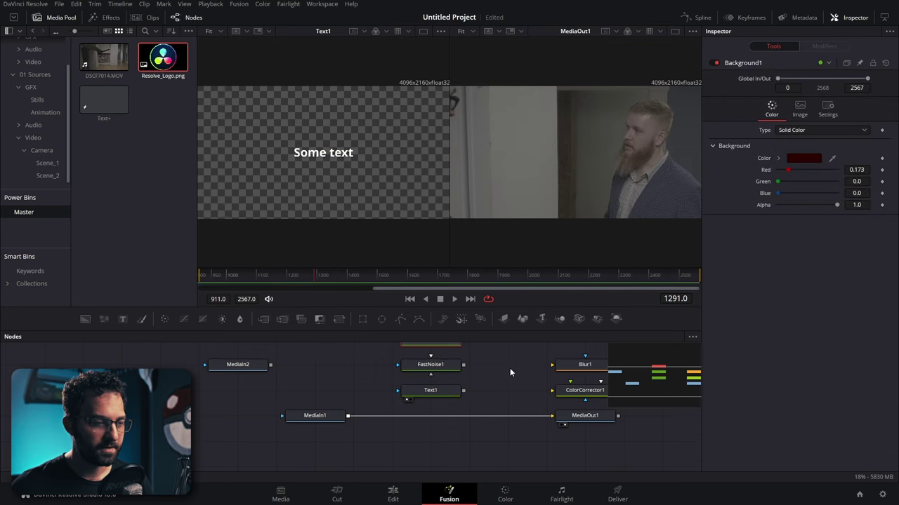
{"action": "scroll", "coordinate": [510, 368], "scroll_direction": "up", "scroll_amount": 2}
{"action": "scroll", "coordinate": [491, 369], "scroll_direction": "right", "scroll_amount": 2}
{"action": "left_click_drag", "start_coordinate": [396, 370], "coordinate": [418, 374]}
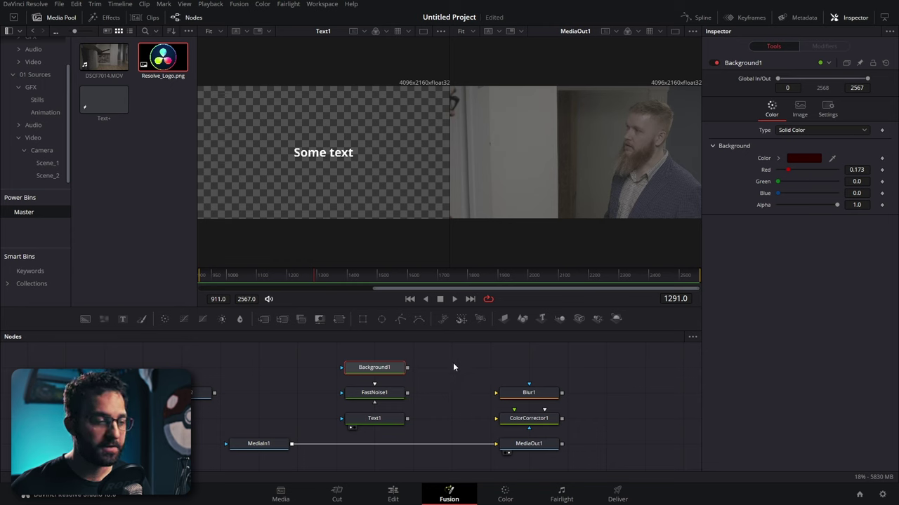
Check the node graph's Arrange Tools options for aligning nodes to the grid
{"action": "right_click", "coordinate": [454, 357]}
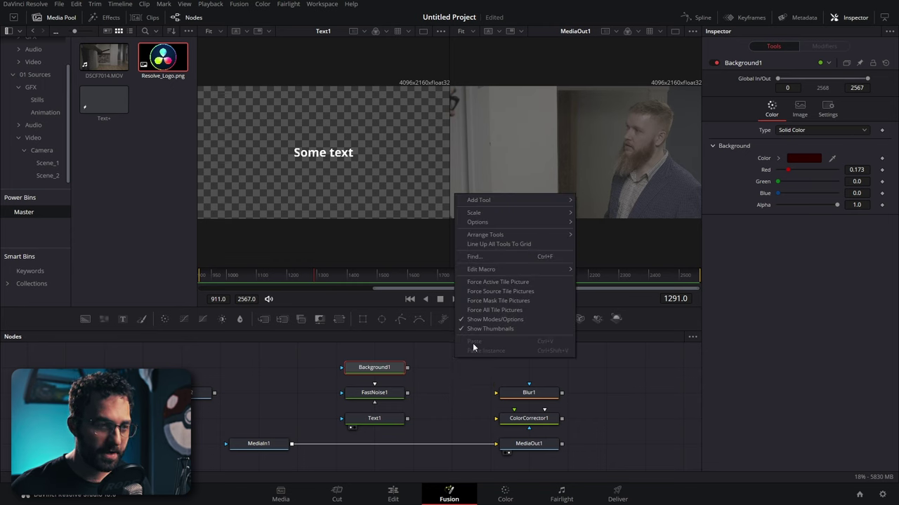
{"action": "mouse_move", "coordinate": [499, 239]}
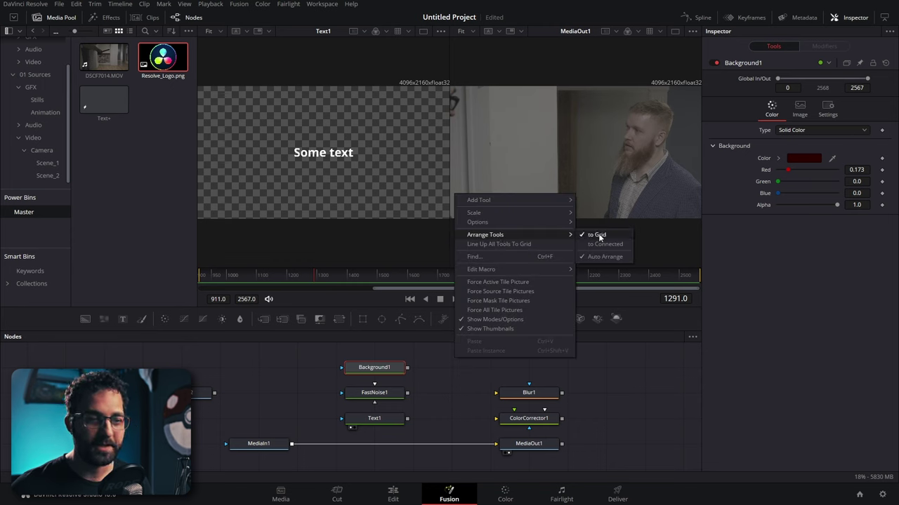
{"action": "left_click", "coordinate": [615, 238]}
Show the unconnected Blur1 node in the first viewer and inspect the ColorCorrector1 node
{"action": "left_click", "coordinate": [528, 392]}
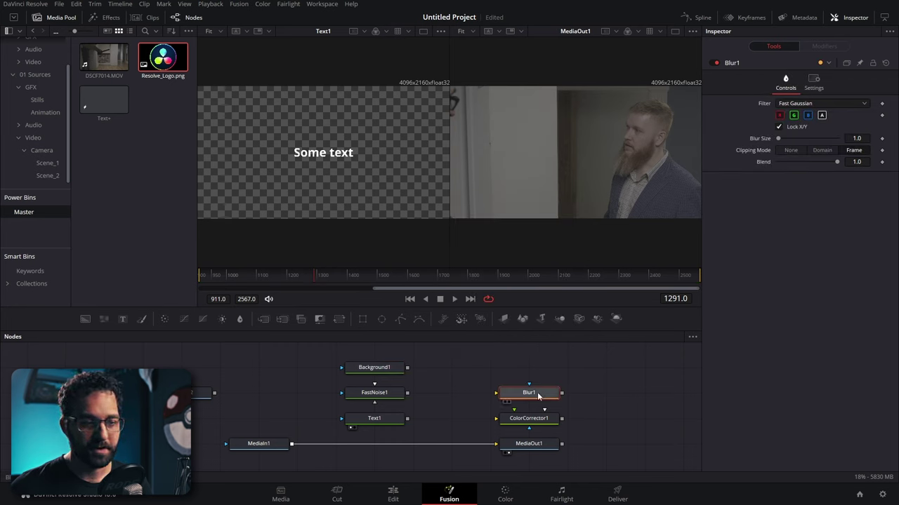
{"action": "key", "text": "1"}
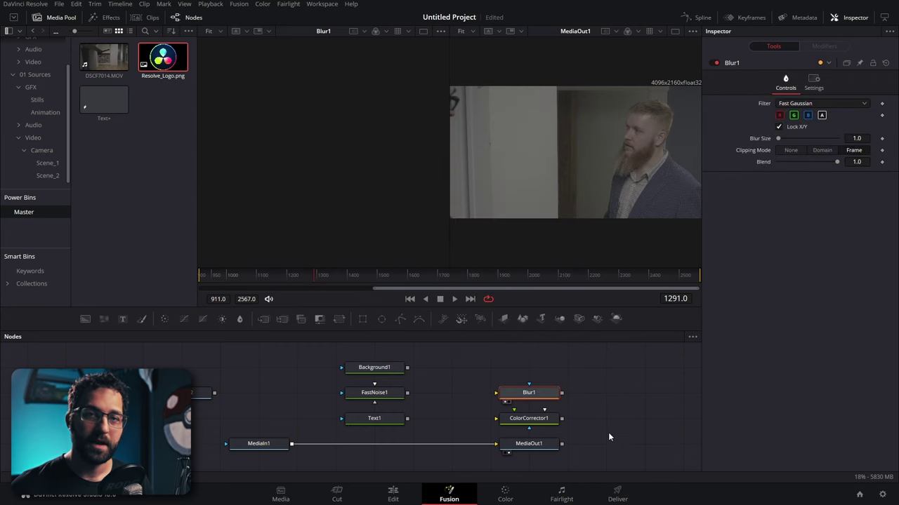
{"action": "left_click", "coordinate": [537, 420]}
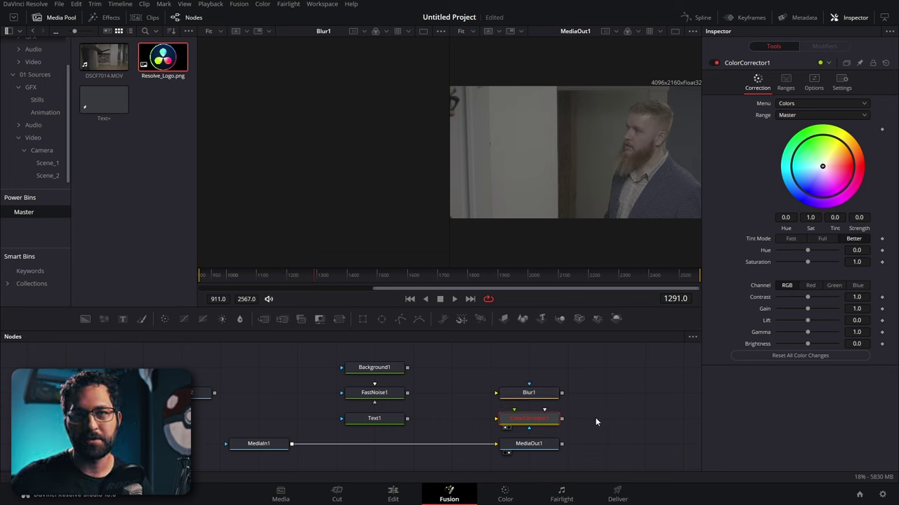
Connect the Text1 output to the Blur1 input and set the blur size to 4.7
{"action": "left_click", "coordinate": [391, 421]}
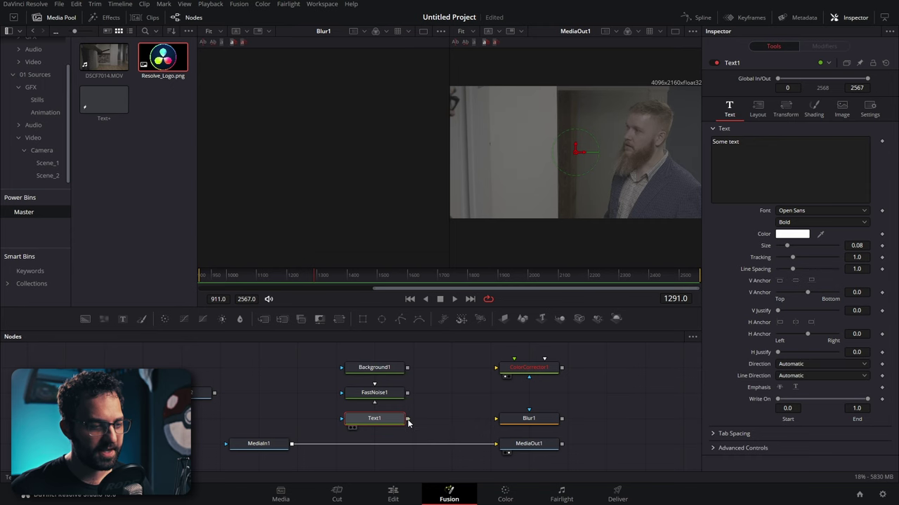
{"action": "left_click_drag", "start_coordinate": [407, 419], "coordinate": [500, 421]}
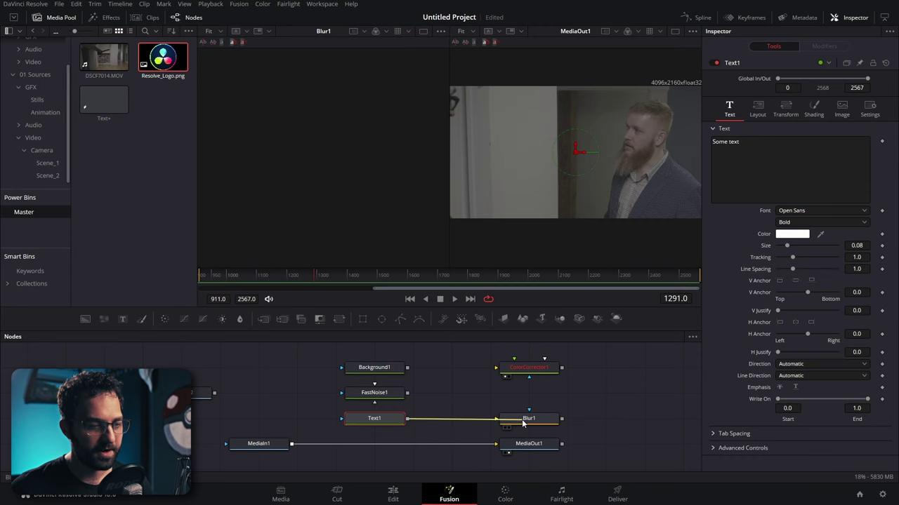
{"action": "left_click", "coordinate": [524, 423]}
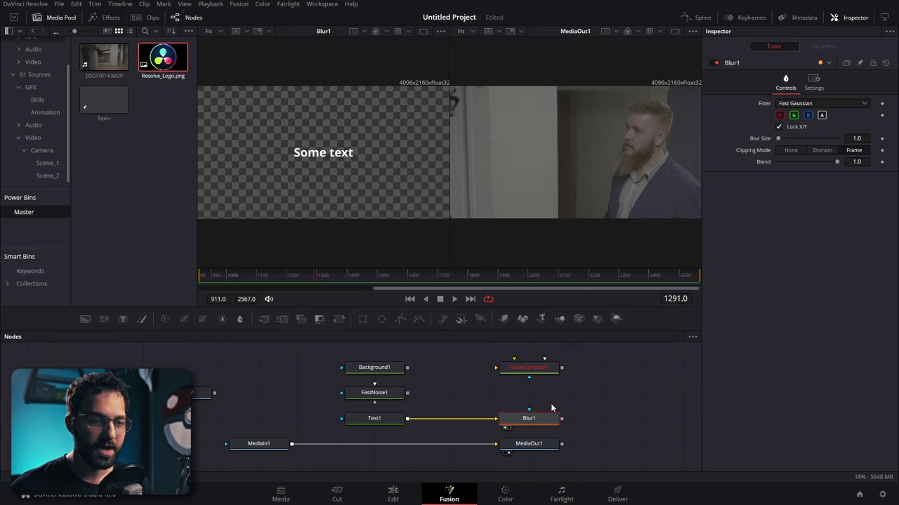
{"action": "mouse_move", "coordinate": [778, 138]}
{"action": "left_mouse_down"}
{"action": "mouse_move", "coordinate": [789, 140]}
{"action": "mouse_move", "coordinate": [780, 139]}
{"action": "left_mouse_up"}
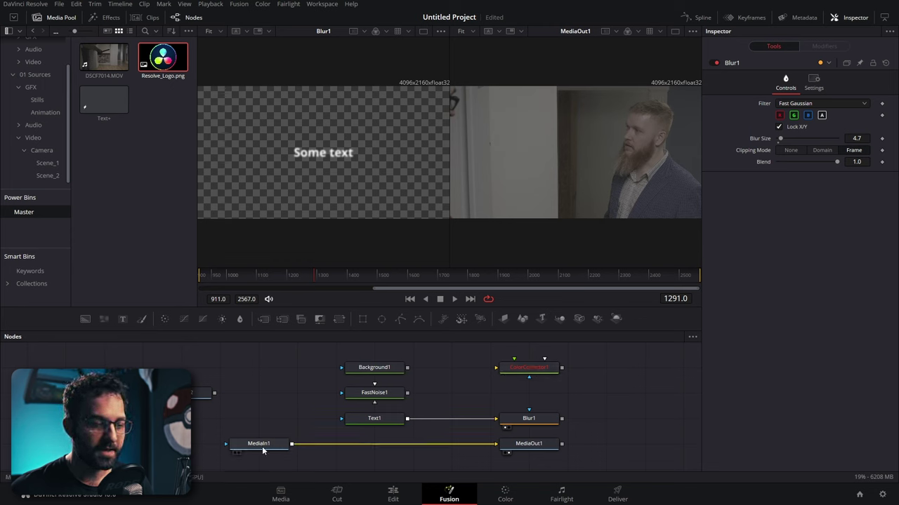
Insert the ColorCorrector1 node between MediaIn1 and MediaOut1 and tint the footage blue with a strength of about 0.595
{"action": "left_click", "coordinate": [532, 372]}
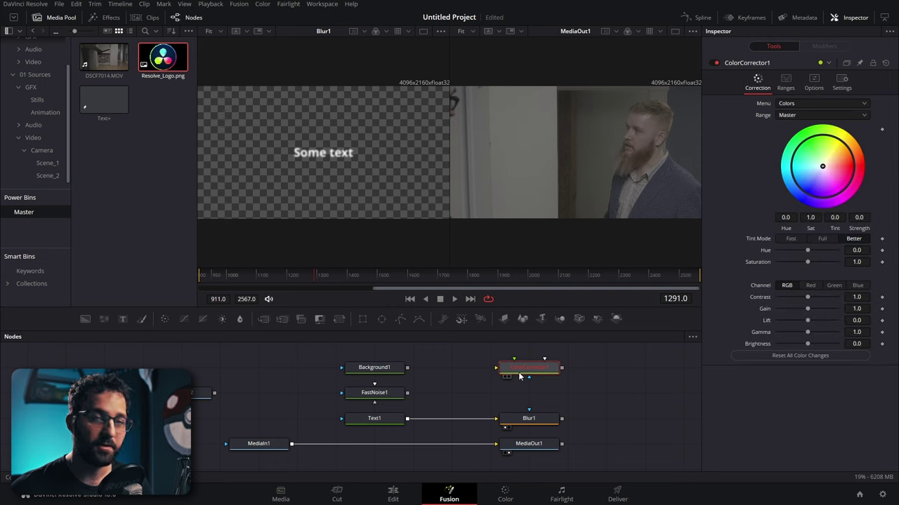
{"action": "left_click_drag", "start_coordinate": [520, 377], "coordinate": [412, 450]}
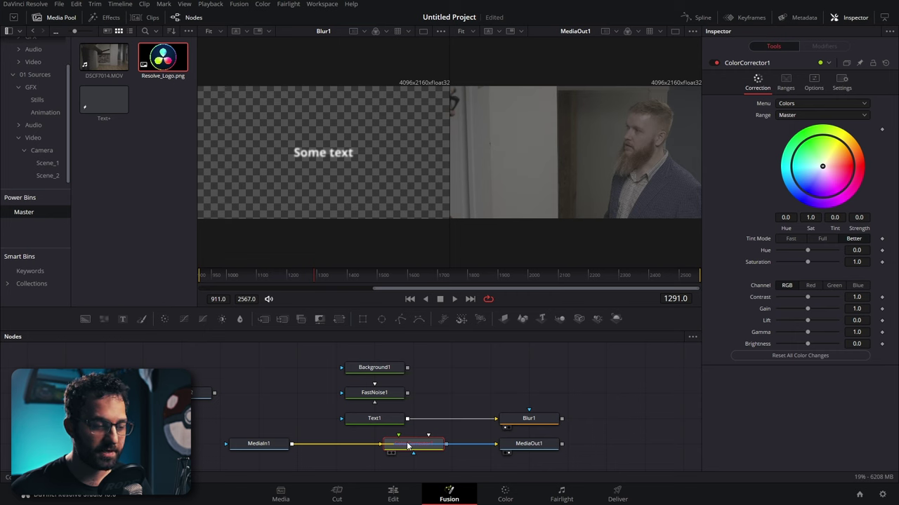
{"action": "mouse_move", "coordinate": [407, 446]}
{"action": "left_mouse_down"}
{"action": "mouse_move", "coordinate": [372, 466]}
{"action": "mouse_move", "coordinate": [404, 467]}
{"action": "mouse_move", "coordinate": [409, 452]}
{"action": "left_mouse_up"}
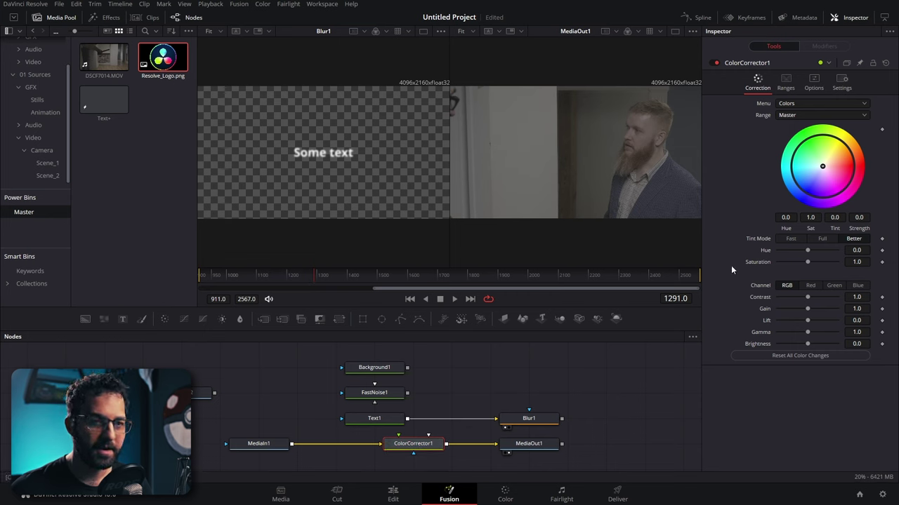
{"action": "left_click_drag", "start_coordinate": [822, 166], "coordinate": [801, 177]}
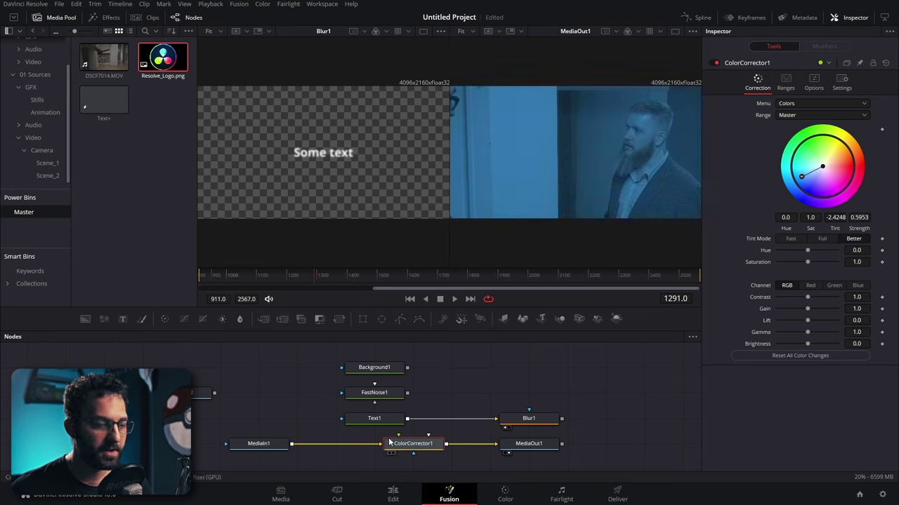
Move MediaOut1 farther along to make room and merge the Blur1 output over the ColorCorrector1 output
{"action": "left_click", "coordinate": [613, 417]}
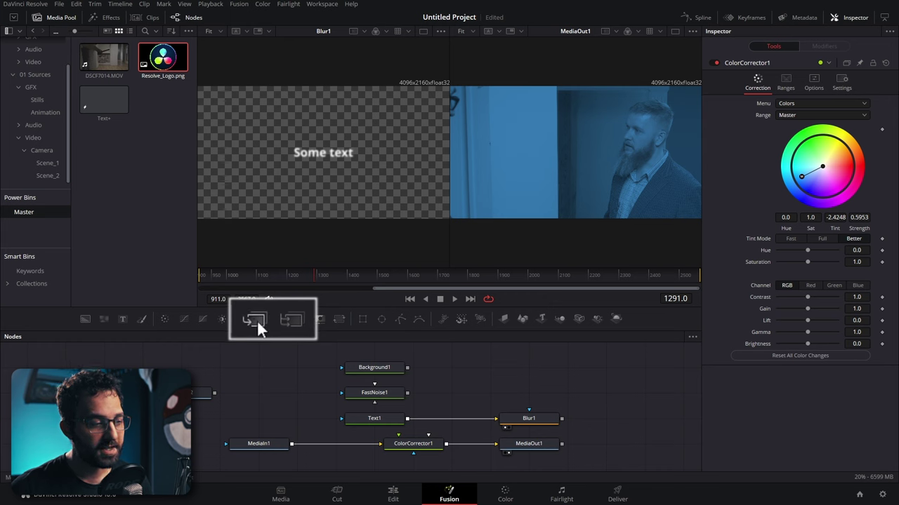
{"action": "left_click", "coordinate": [421, 445]}
{"action": "left_click_drag", "start_coordinate": [511, 448], "coordinate": [589, 449]}
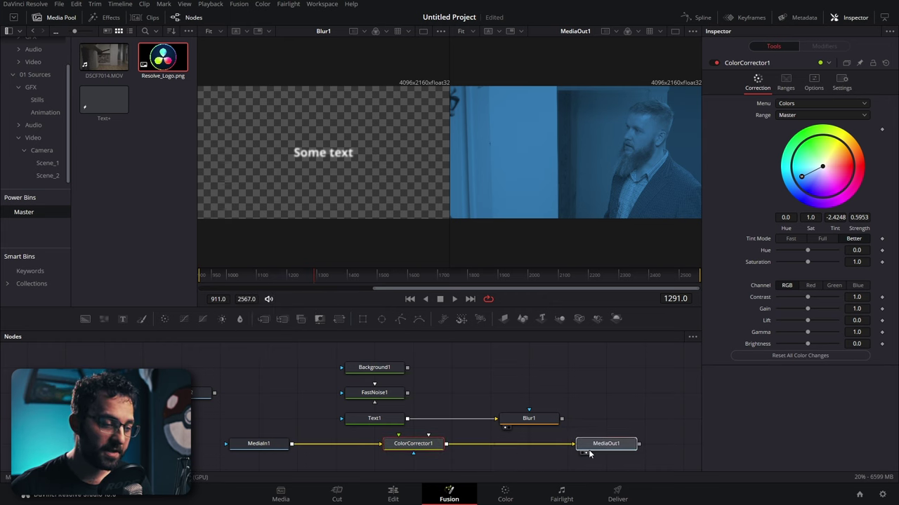
{"action": "left_click", "coordinate": [442, 445]}
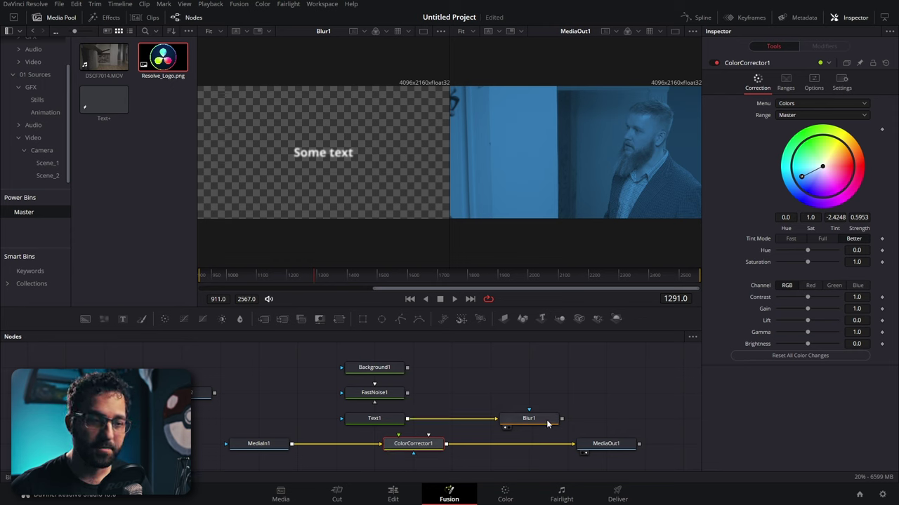
{"action": "left_click", "coordinate": [535, 421]}
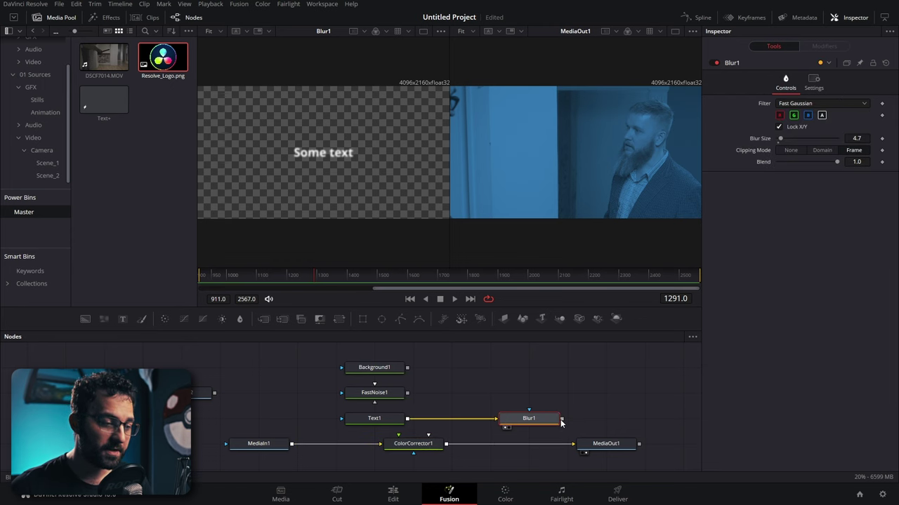
{"action": "left_click_drag", "start_coordinate": [562, 421], "coordinate": [448, 448]}
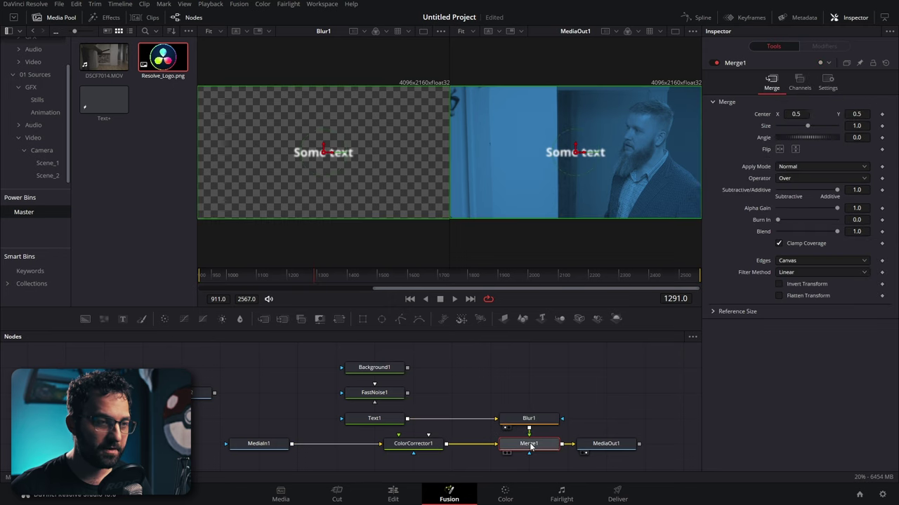
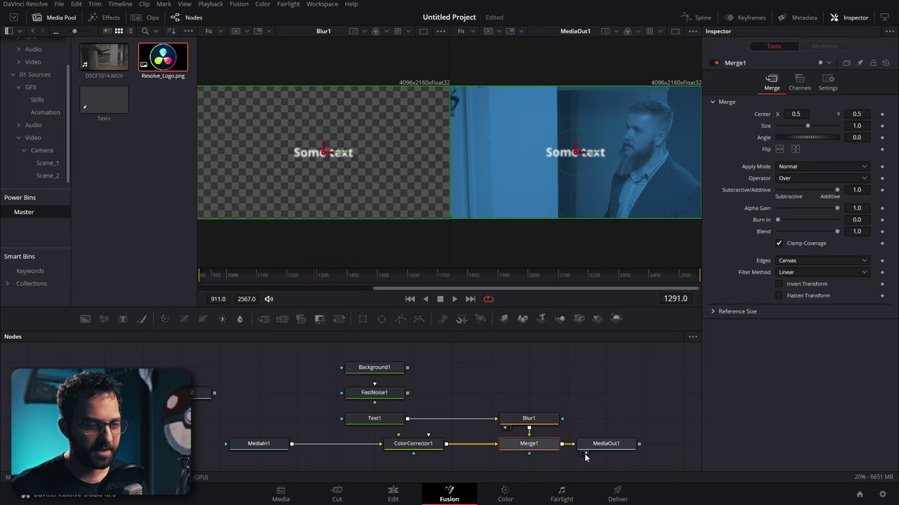
Examine the foreground and background connections feeding the Merge1 node
{"action": "scroll", "coordinate": [573, 465], "scroll_direction": "up", "scroll_amount": 3}
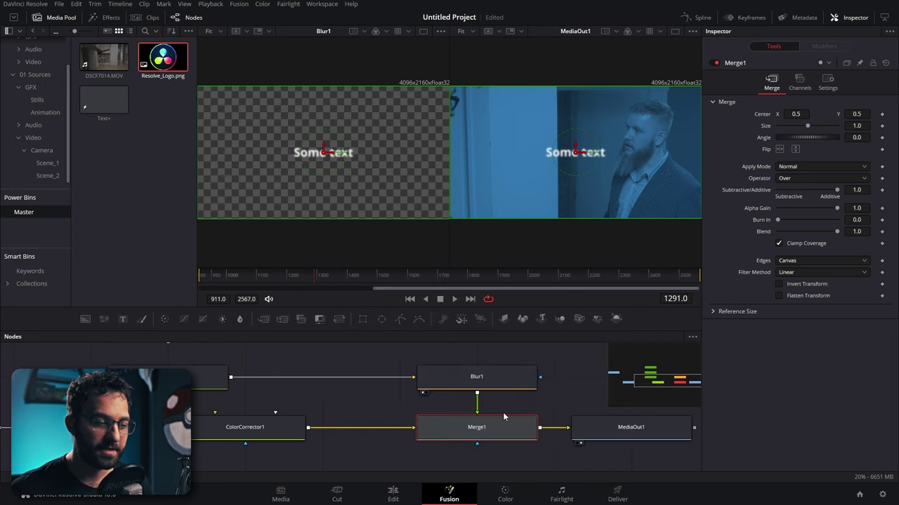
{"action": "mouse_move", "coordinate": [487, 428]}
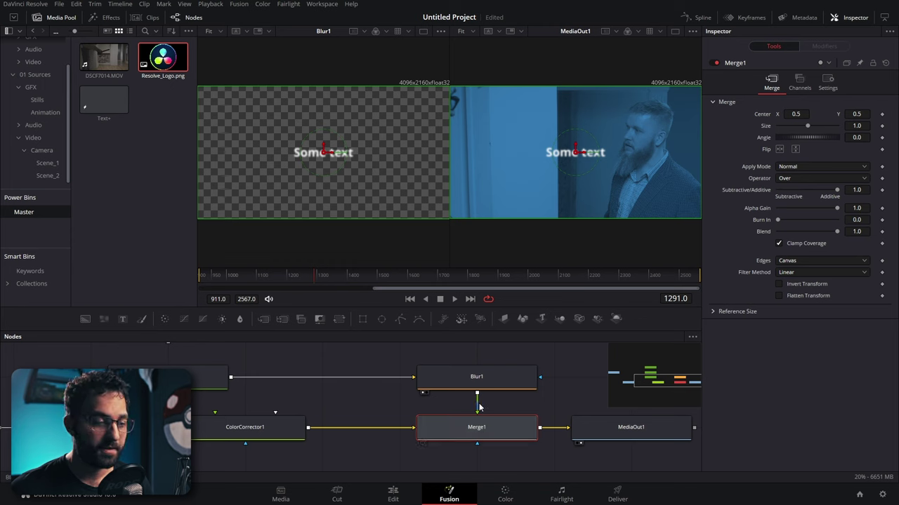
{"action": "mouse_move", "coordinate": [446, 421]}
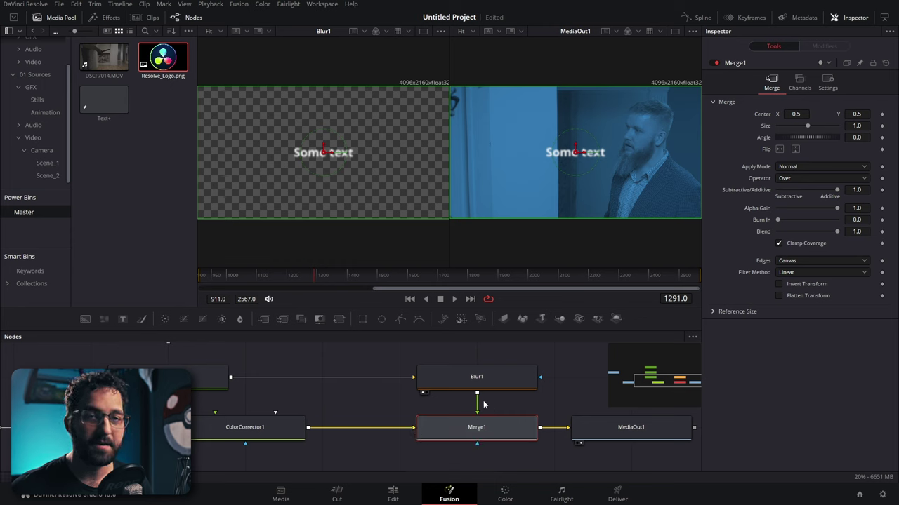
Move Blur1 next to Text1 and MediaOut1 farther from Merge1 to make room for another node
{"action": "scroll", "coordinate": [554, 386], "scroll_direction": "down", "scroll_amount": 2}
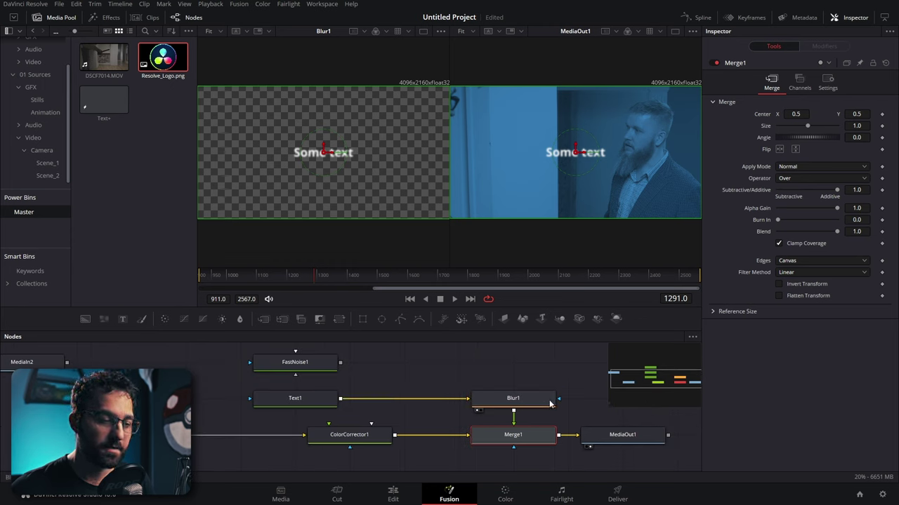
{"action": "left_click_drag", "start_coordinate": [514, 398], "coordinate": [403, 398]}
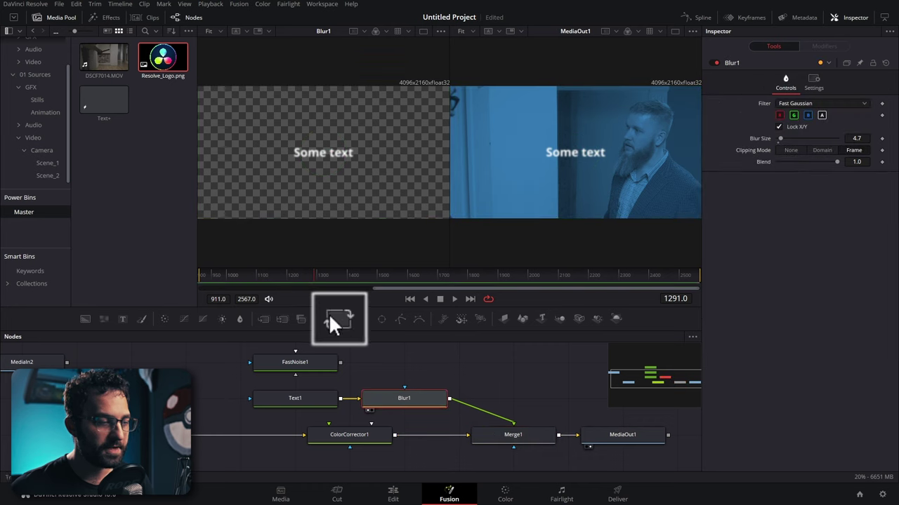
{"action": "scroll", "coordinate": [491, 421], "scroll_direction": "right", "scroll_amount": 3}
{"action": "left_click_drag", "start_coordinate": [479, 443], "coordinate": [588, 443]}
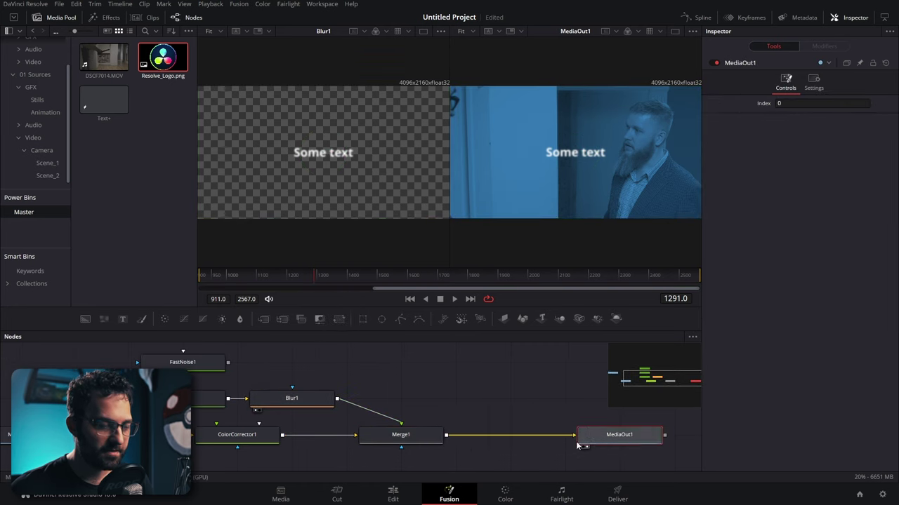
Insert a Transform node between Merge1 and MediaOut1 and try shifting the whole composite with its Center X value
{"action": "left_click", "coordinate": [464, 415]}
{"action": "left_click", "coordinate": [411, 439]}
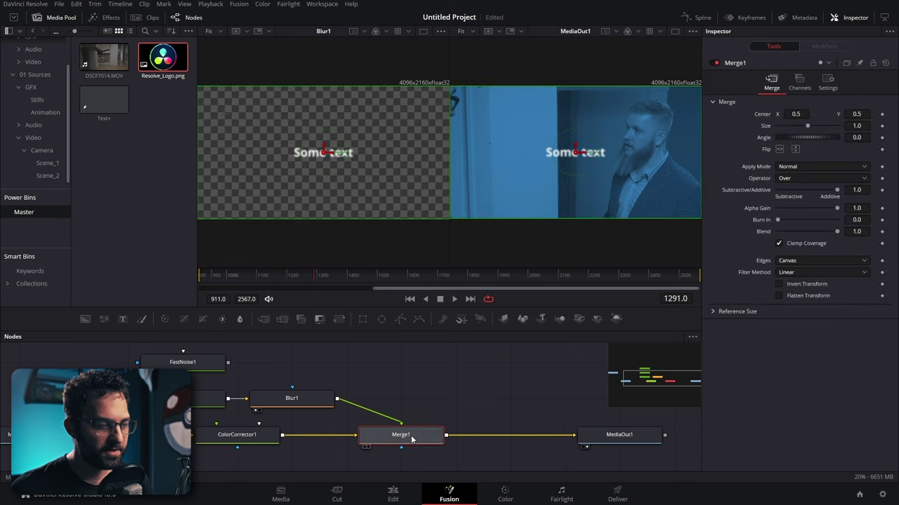
{"action": "left_click", "coordinate": [340, 320]}
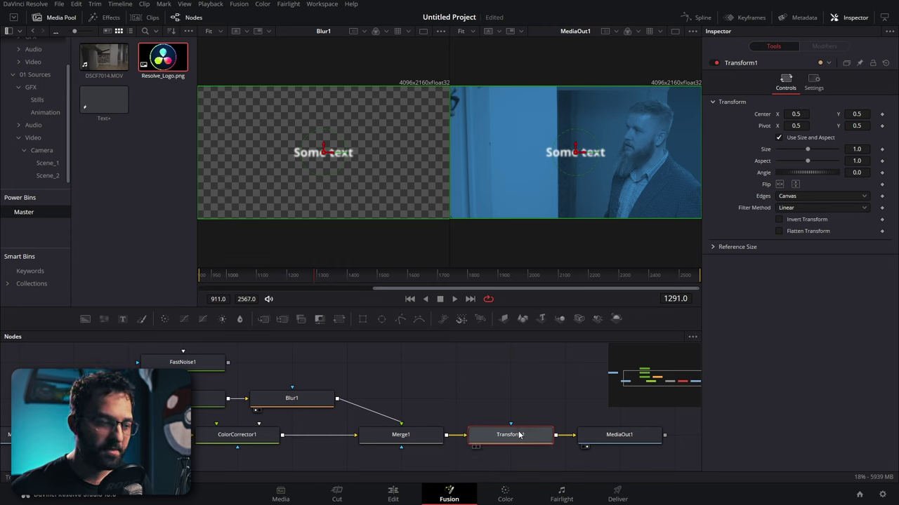
{"action": "mouse_move", "coordinate": [796, 114]}
{"action": "left_mouse_down"}
{"action": "mouse_move", "coordinate": [815, 114]}
{"action": "mouse_move", "coordinate": [796, 114]}
{"action": "left_mouse_up"}
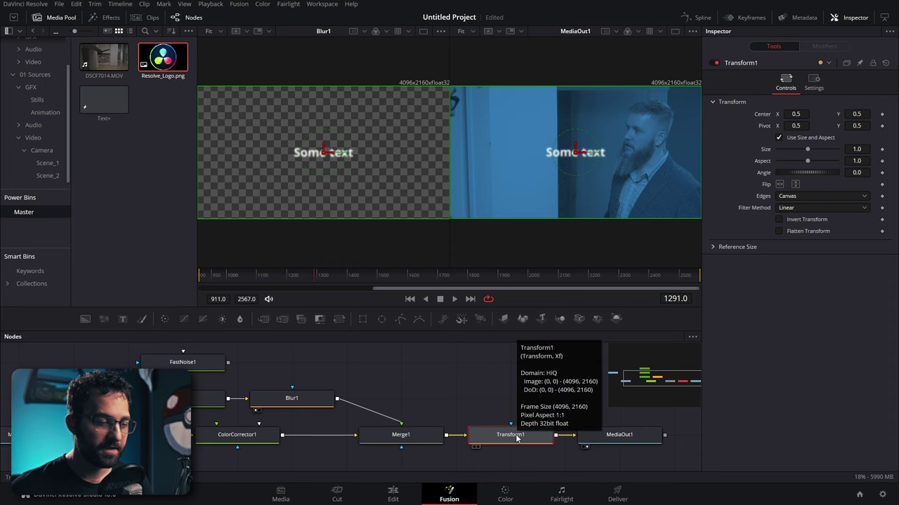
Move Transform1 between Blur1 and Merge1 and try shifting only the text with its Center X value
{"action": "left_click_drag", "start_coordinate": [518, 438], "coordinate": [424, 404]}
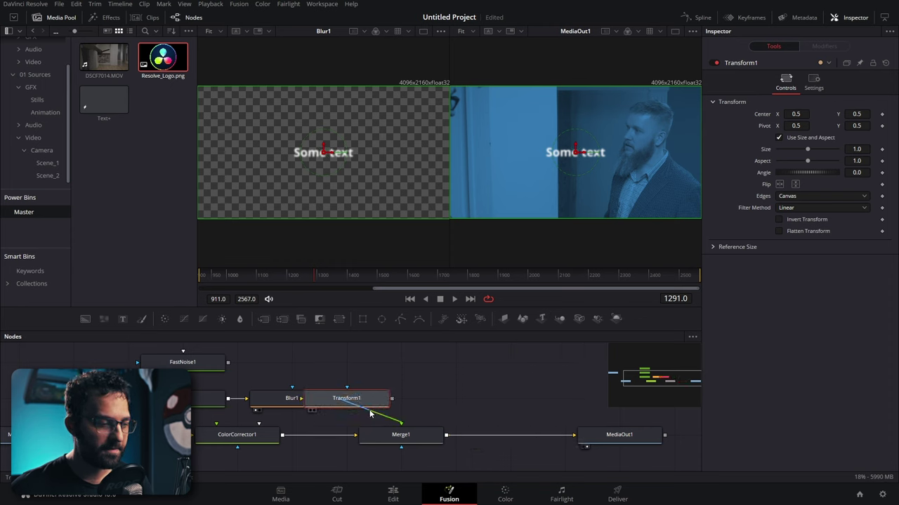
{"action": "left_click_drag", "start_coordinate": [358, 399], "coordinate": [412, 399]}
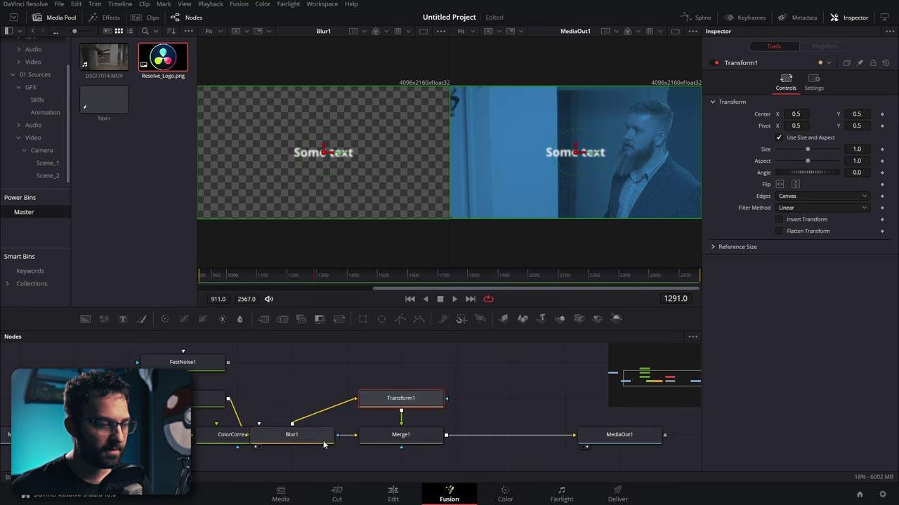
{"action": "left_click", "coordinate": [292, 398]}
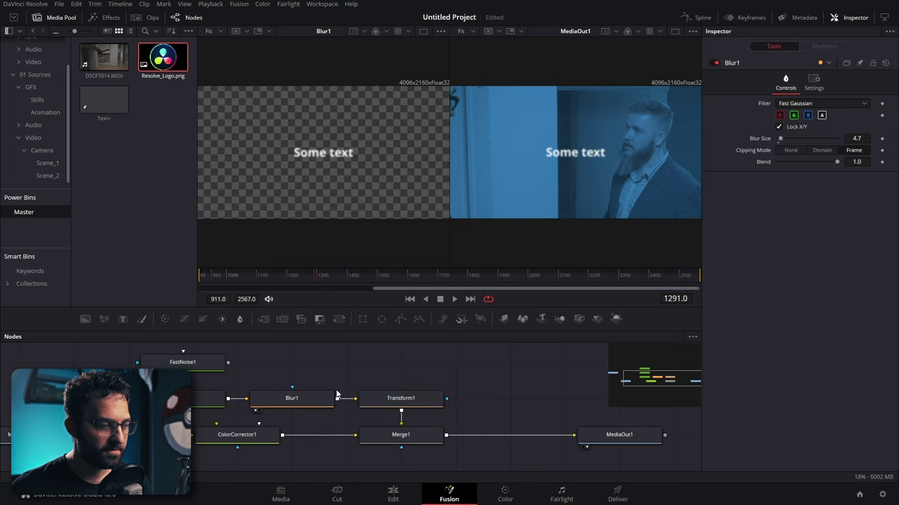
{"action": "left_click", "coordinate": [426, 406]}
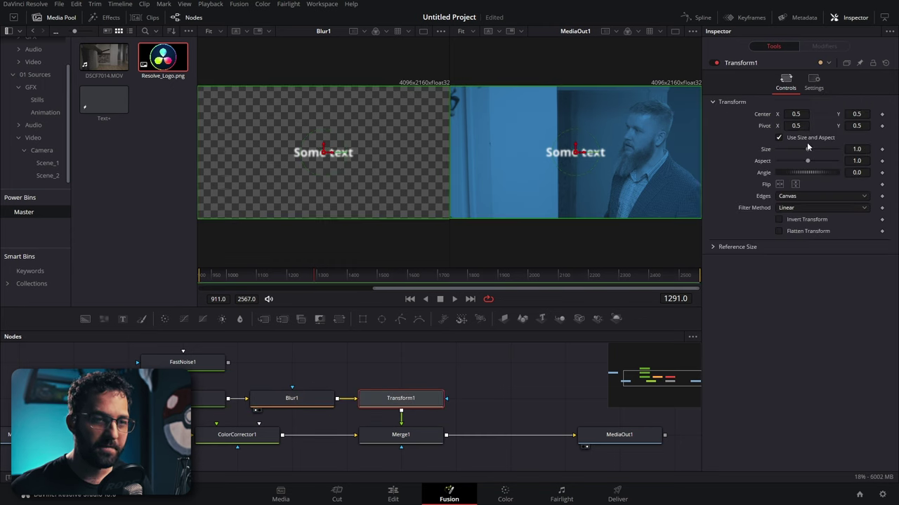
{"action": "mouse_move", "coordinate": [799, 114]}
{"action": "left_mouse_down"}
{"action": "mouse_move", "coordinate": [815, 113]}
{"action": "mouse_move", "coordinate": [798, 114]}
{"action": "left_mouse_up"}
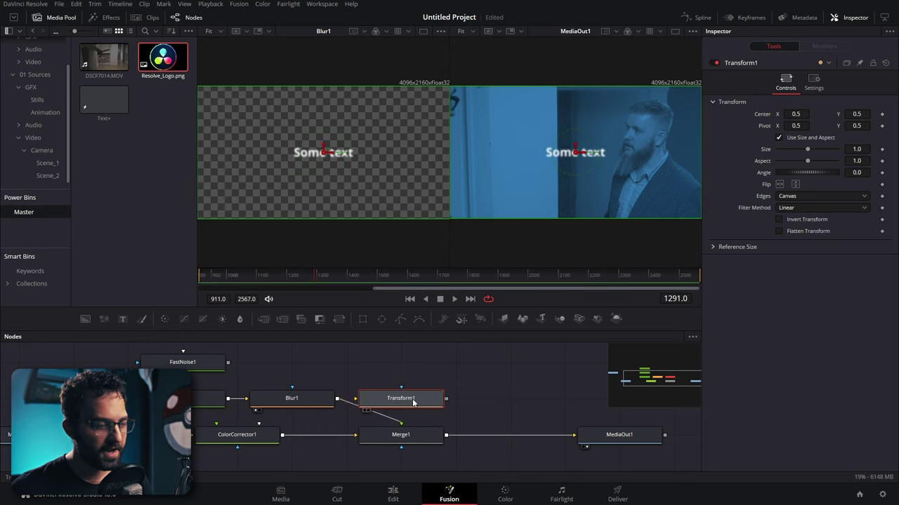
Reinsert Transform1 between ColorCorrector1 and Merge1 and try shifting only the footage with its Center X value
{"action": "left_click_drag", "start_coordinate": [410, 404], "coordinate": [327, 441]}
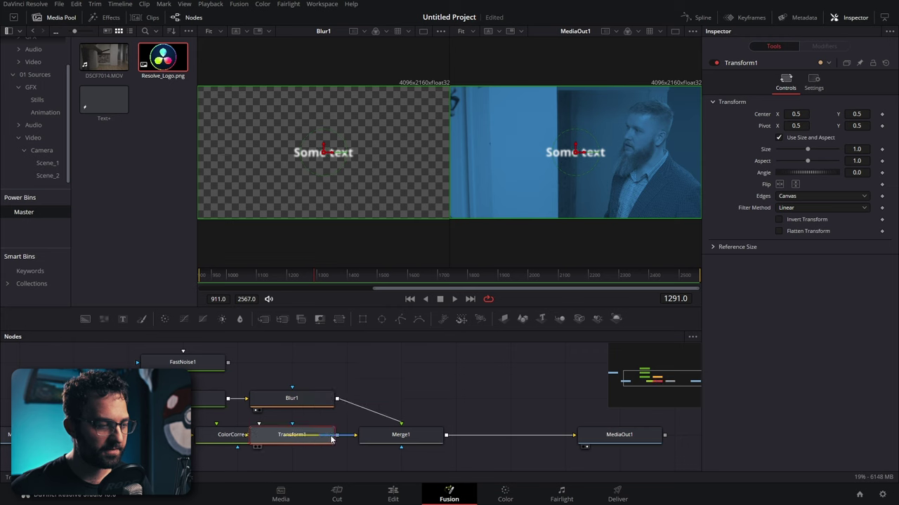
{"action": "left_click_drag", "start_coordinate": [332, 439], "coordinate": [328, 438]}
{"action": "left_click", "coordinate": [300, 436]}
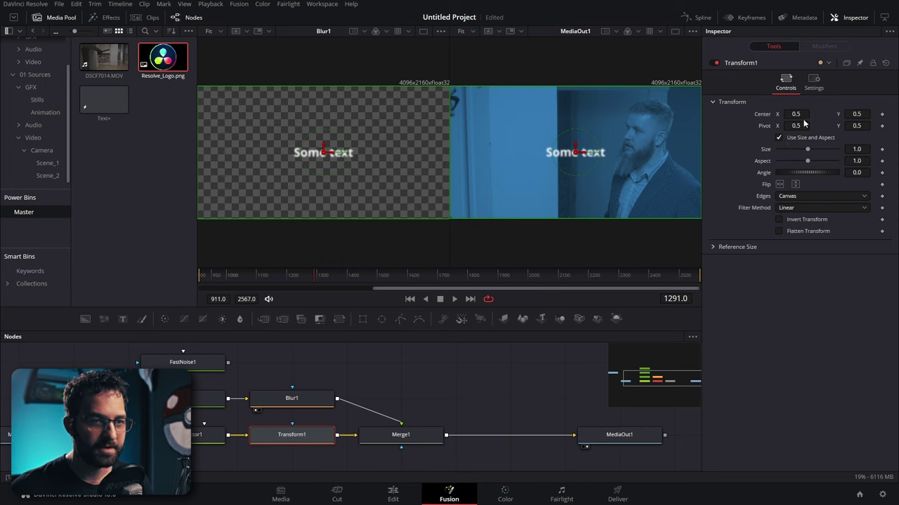
{"action": "mouse_move", "coordinate": [803, 115]}
{"action": "left_mouse_down"}
{"action": "mouse_move", "coordinate": [821, 115]}
{"action": "mouse_move", "coordinate": [803, 115]}
{"action": "left_mouse_up"}
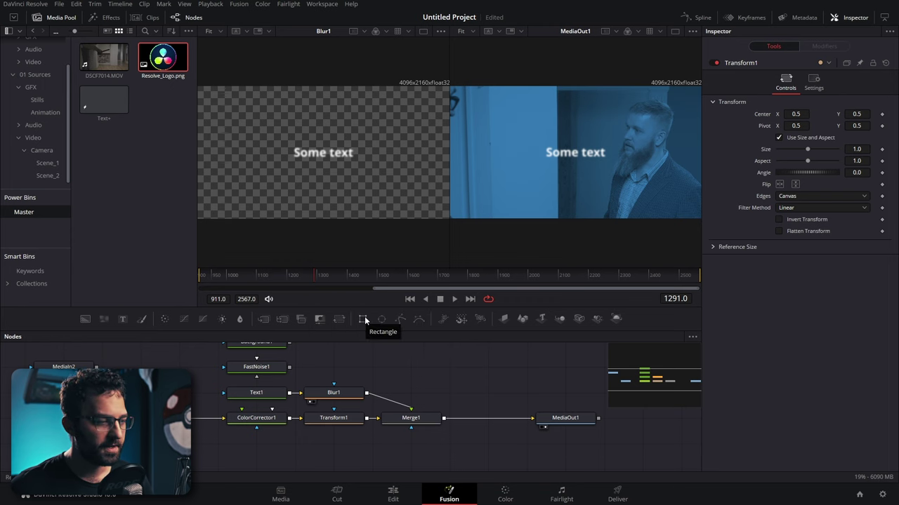
Add a Rectangle mask, preview it in the first viewer, connect it to MediaIn1's effect mask and resize it to about 0.53 by 0.60
{"action": "left_click", "coordinate": [363, 320]}
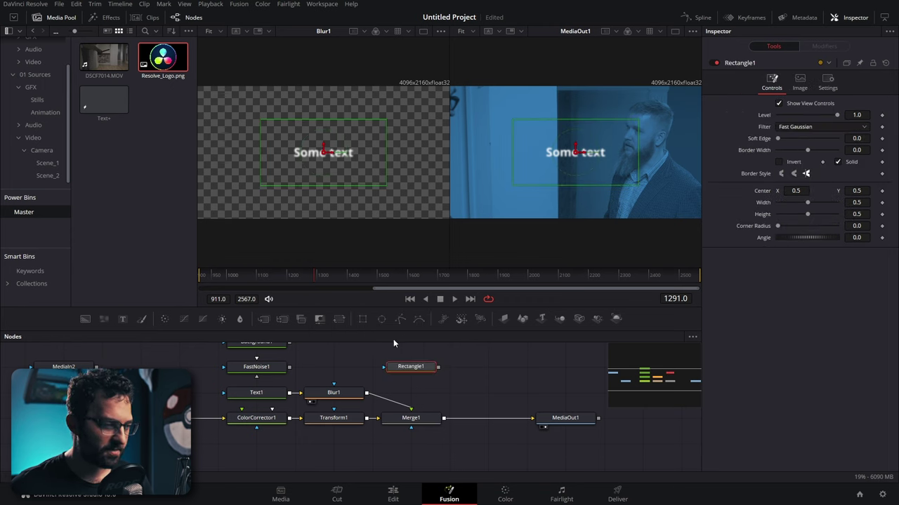
{"action": "left_click_drag", "start_coordinate": [413, 369], "coordinate": [184, 396]}
{"action": "key", "text": "1"}
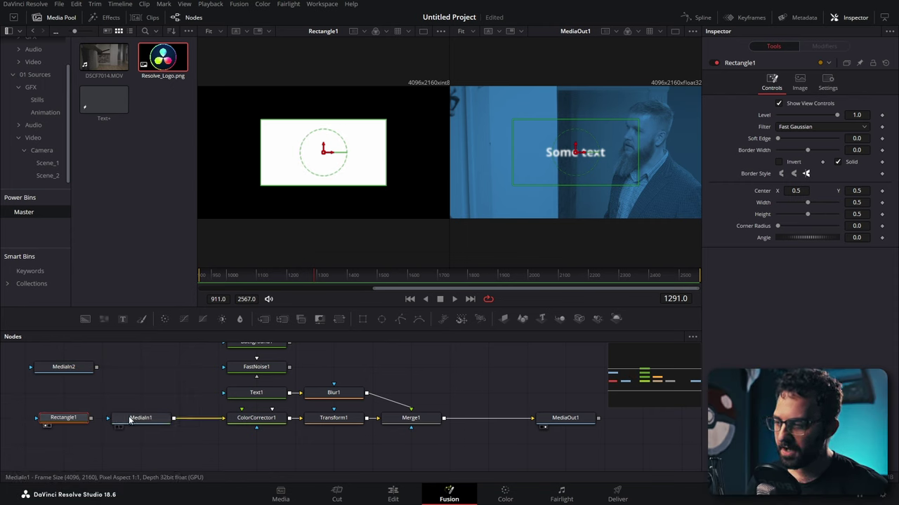
{"action": "left_click_drag", "start_coordinate": [90, 418], "coordinate": [134, 418]}
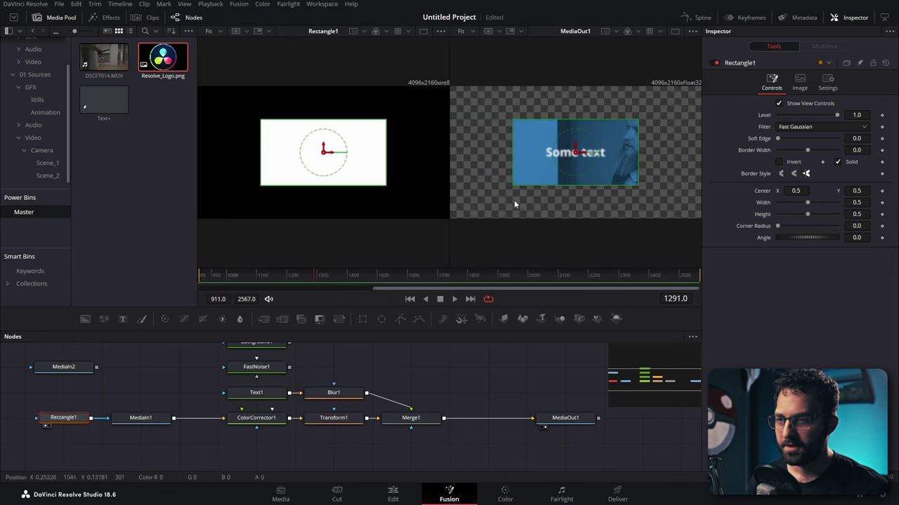
{"action": "mouse_move", "coordinate": [639, 123]}
{"action": "left_mouse_down"}
{"action": "mouse_move", "coordinate": [668, 112]}
{"action": "mouse_move", "coordinate": [638, 124]}
{"action": "mouse_move", "coordinate": [615, 118]}
{"action": "mouse_move", "coordinate": [634, 105]}
{"action": "mouse_move", "coordinate": [654, 111]}
{"action": "mouse_move", "coordinate": [629, 106]}
{"action": "mouse_move", "coordinate": [636, 109]}
{"action": "left_mouse_up"}
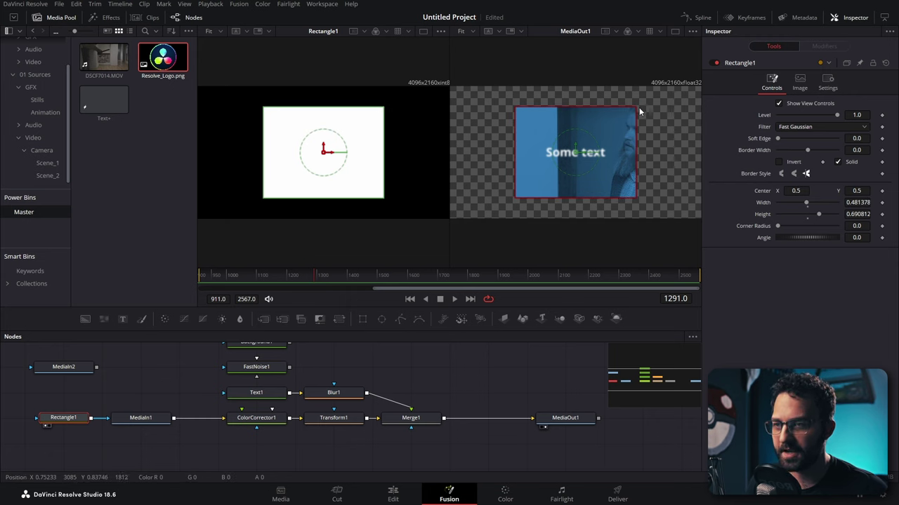
{"action": "mouse_move", "coordinate": [636, 110]}
{"action": "left_mouse_down"}
{"action": "mouse_move", "coordinate": [586, 108]}
{"action": "mouse_move", "coordinate": [641, 114]}
{"action": "left_mouse_up"}
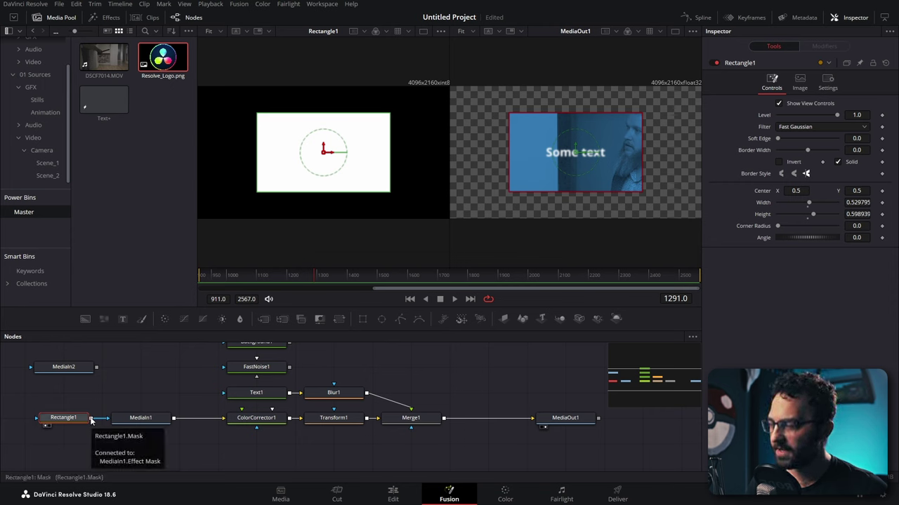
Connect Rectangle1 to Text1's effect mask as well and resize the shared mask to about 0.20 wide by 0.51 high
{"action": "left_click_drag", "start_coordinate": [91, 419], "coordinate": [245, 397]}
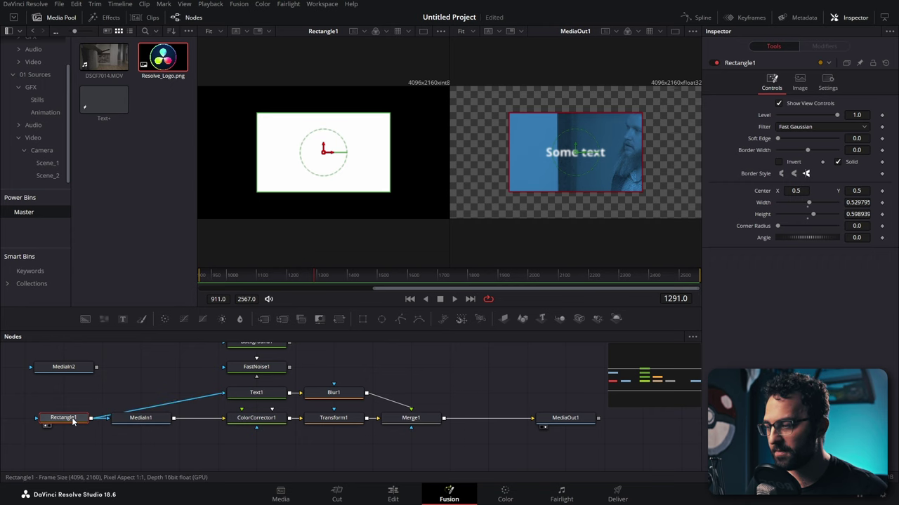
{"action": "left_click_drag", "start_coordinate": [641, 113], "coordinate": [592, 116]}
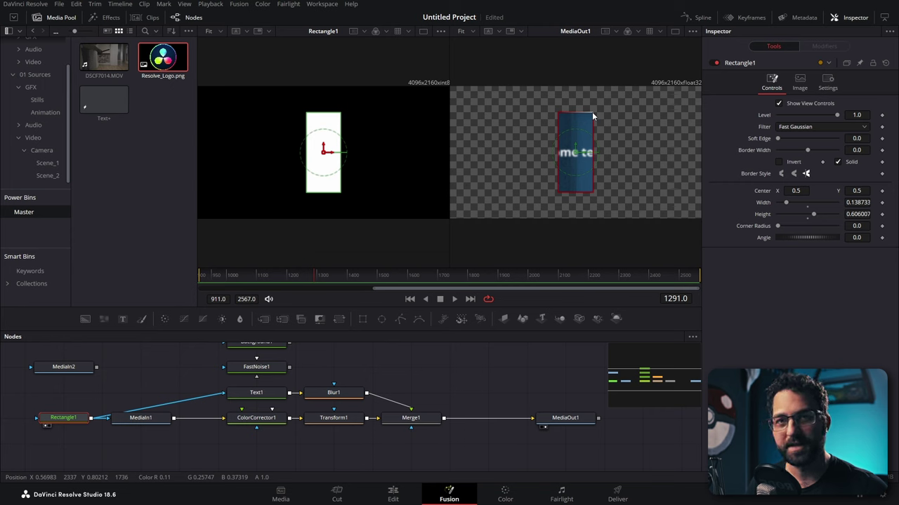
{"action": "left_click_drag", "start_coordinate": [104, 422], "coordinate": [95, 433]}
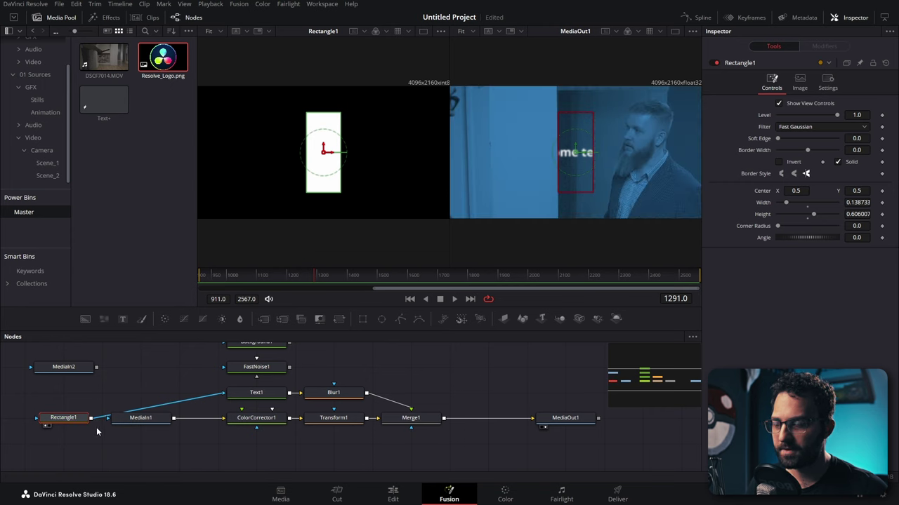
{"action": "mouse_move", "coordinate": [593, 113]}
{"action": "left_mouse_down"}
{"action": "mouse_move", "coordinate": [614, 112]}
{"action": "mouse_move", "coordinate": [588, 121]}
{"action": "mouse_move", "coordinate": [601, 119]}
{"action": "left_mouse_up"}
Move Rectangle1 above MediaIn1 and delete the node
{"action": "left_click_drag", "start_coordinate": [79, 423], "coordinate": [149, 395]}
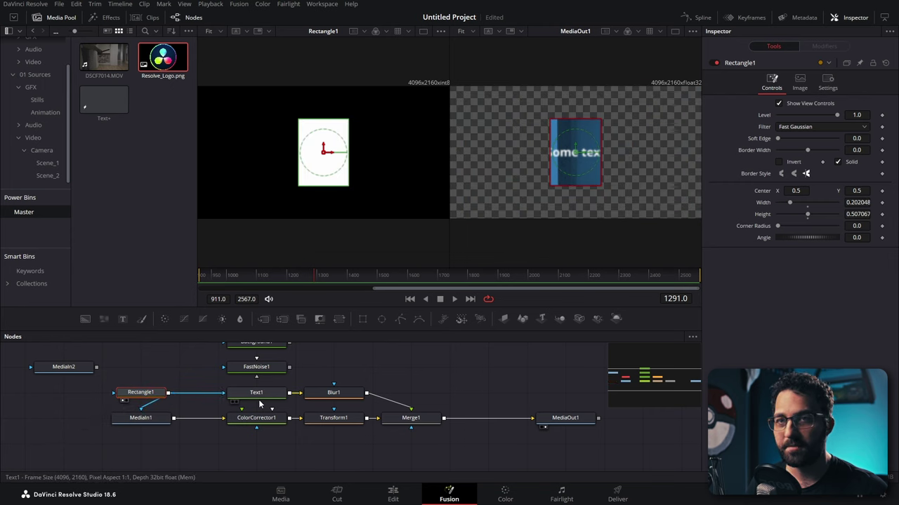
{"action": "left_click", "coordinate": [142, 395]}
{"action": "key", "text": "Delete"}
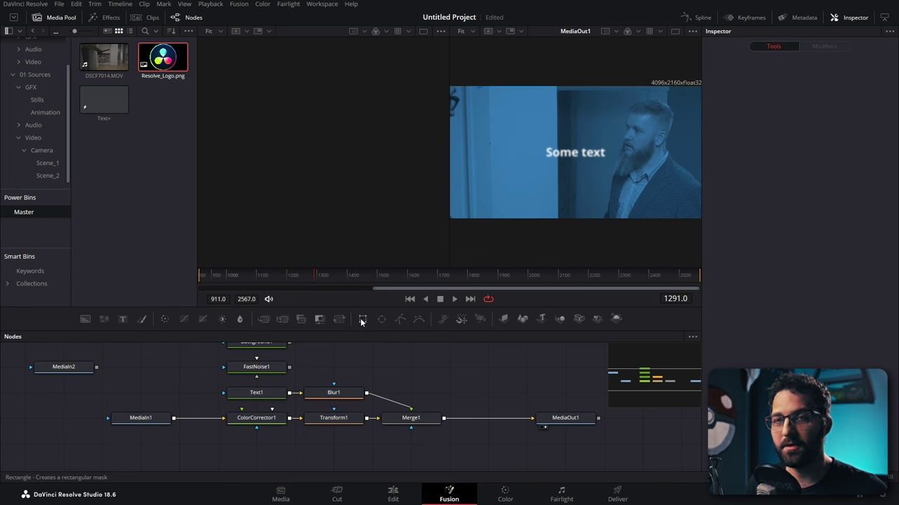
Show Text1 in the first viewer and switch that viewer to the alpha channel
{"action": "left_click", "coordinate": [264, 395]}
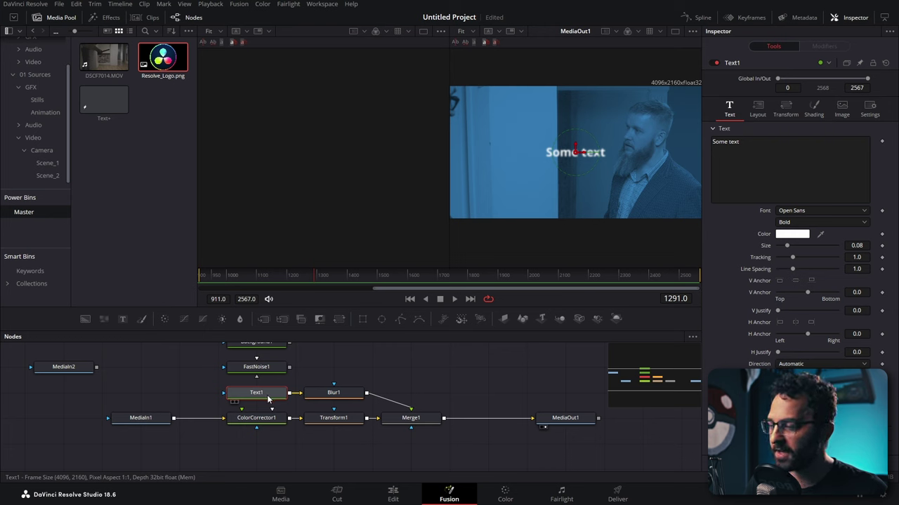
{"action": "key", "text": "1"}
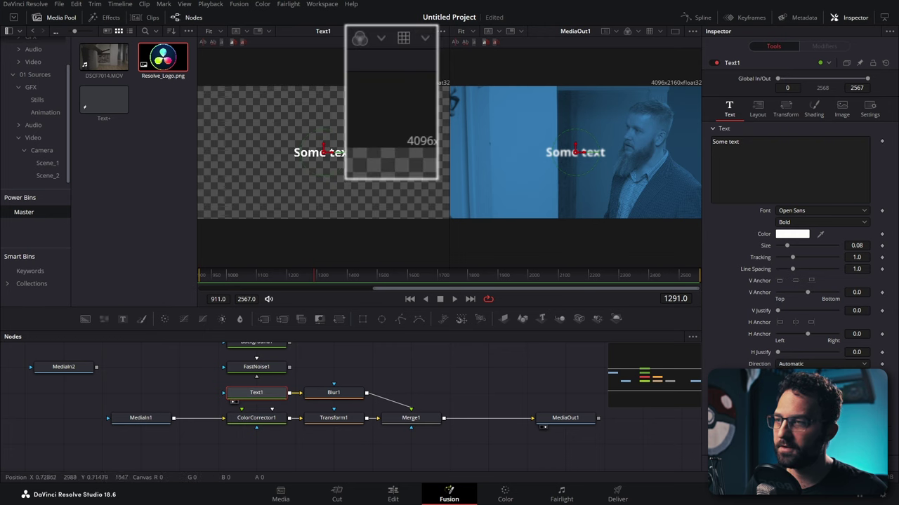
{"action": "left_click", "coordinate": [380, 39]}
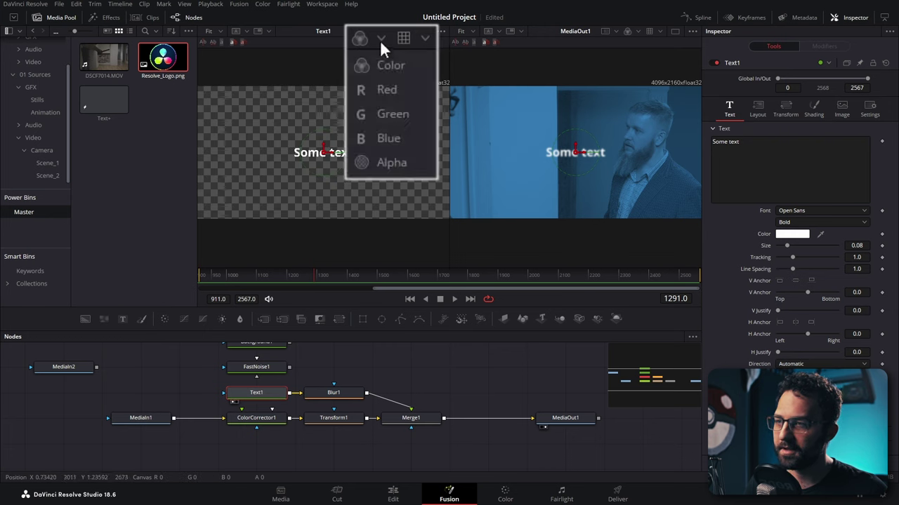
{"action": "left_click", "coordinate": [392, 162]}
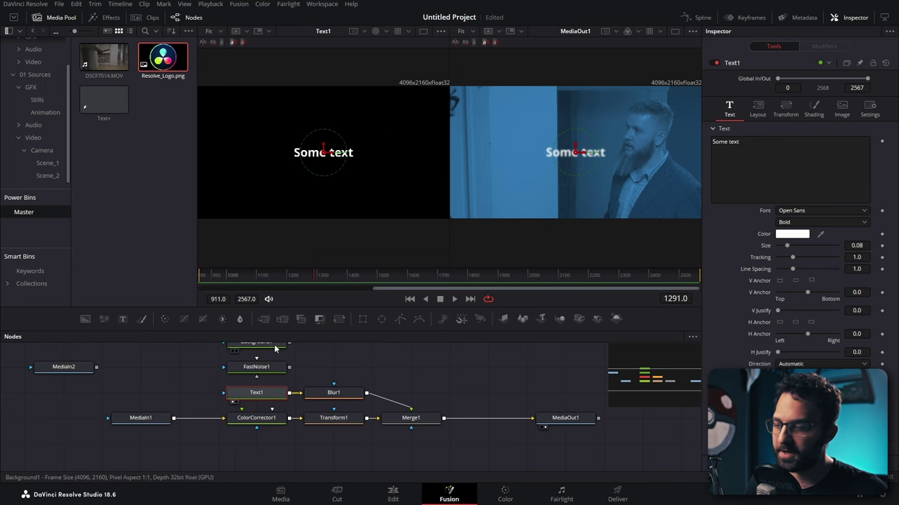
Move Text1 above MediaIn1 and delete the Merge1 and Blur1 nodes
{"action": "left_click_drag", "start_coordinate": [270, 397], "coordinate": [167, 394]}
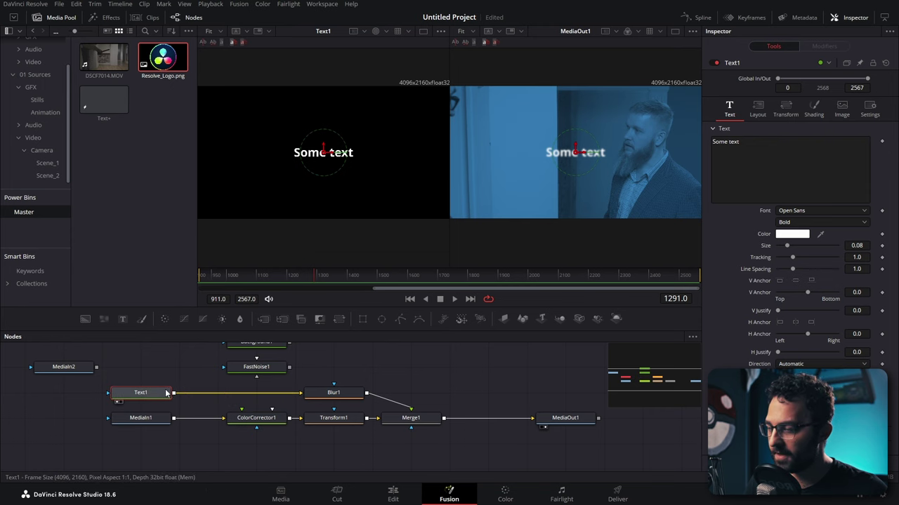
{"action": "left_click", "coordinate": [411, 420]}
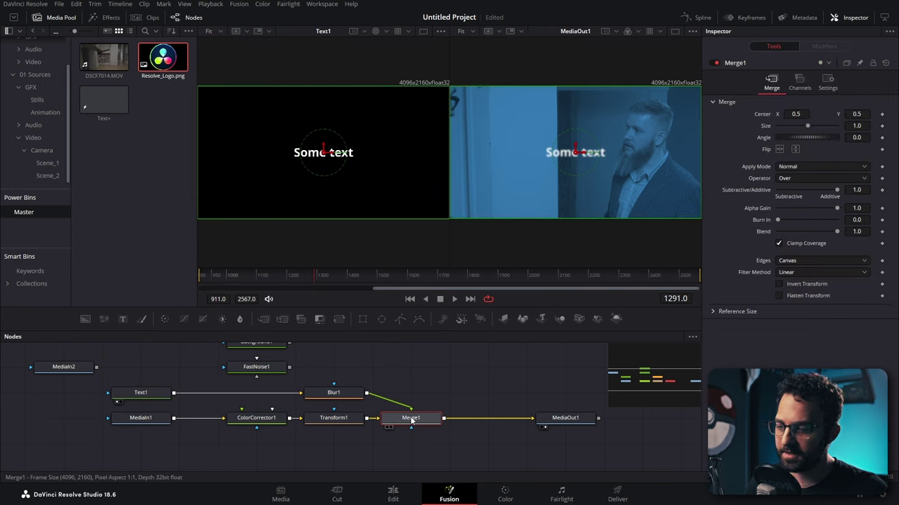
{"action": "key", "text": "Delete"}
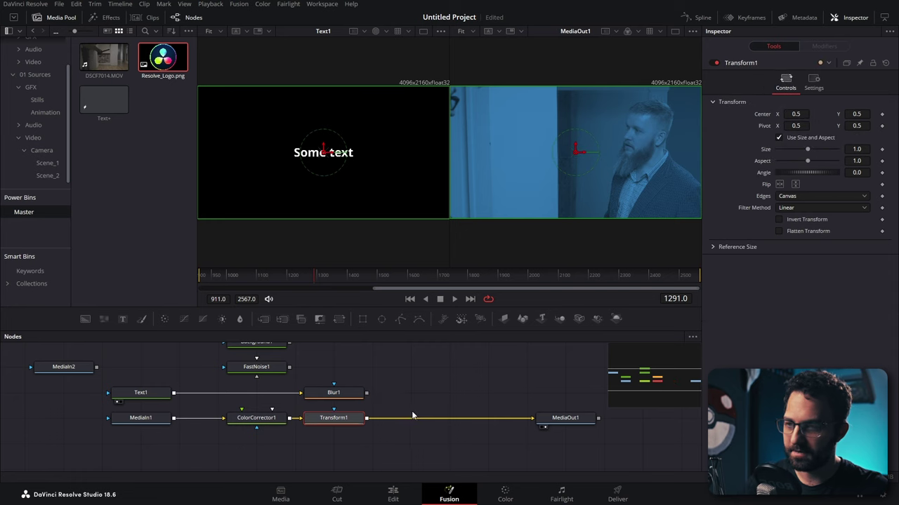
{"action": "left_click", "coordinate": [344, 394]}
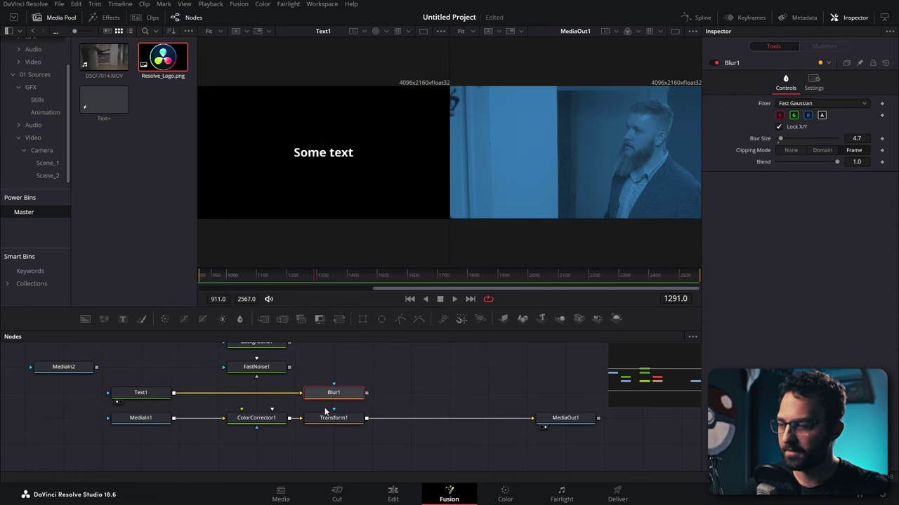
{"action": "key", "text": "Delete"}
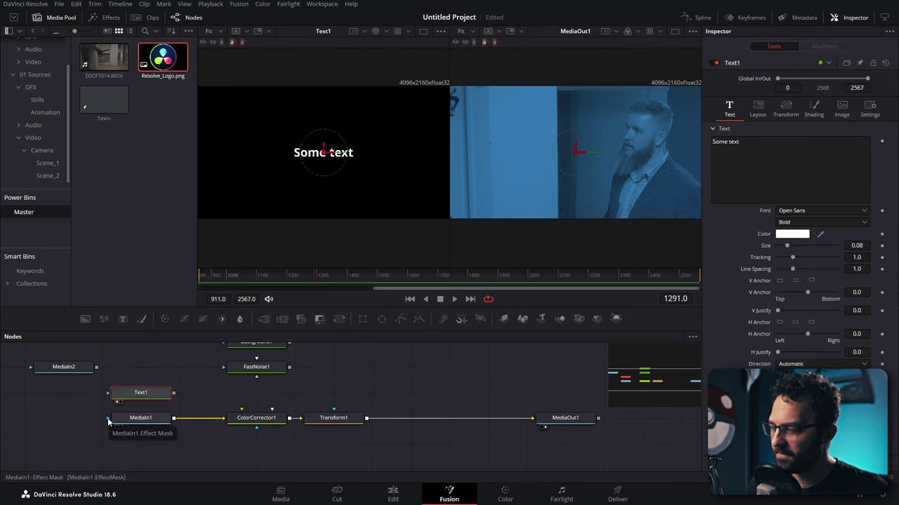
Connect the Text1 output to MediaIn1's effect mask input and inspect the text's alpha up close
{"action": "left_click_drag", "start_coordinate": [175, 398], "coordinate": [140, 416]}
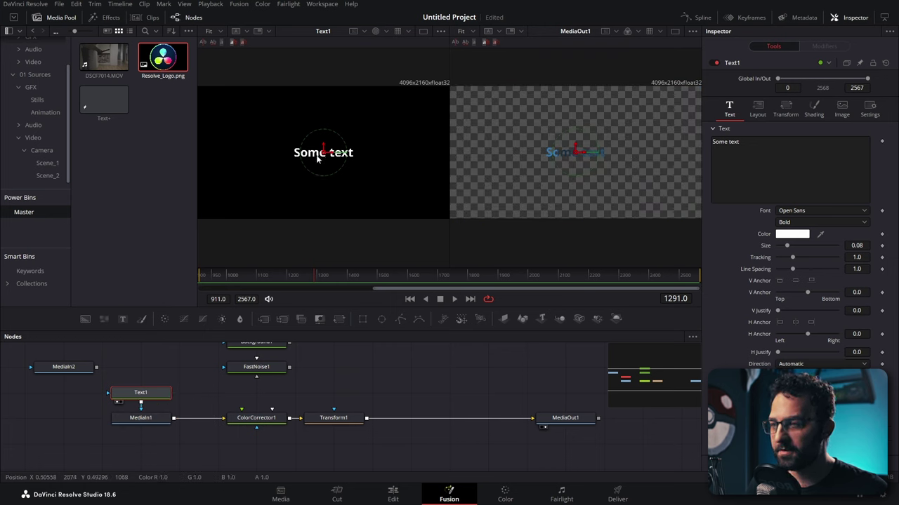
{"action": "scroll", "coordinate": [321, 156], "scroll_direction": "up", "scroll_amount": 3}
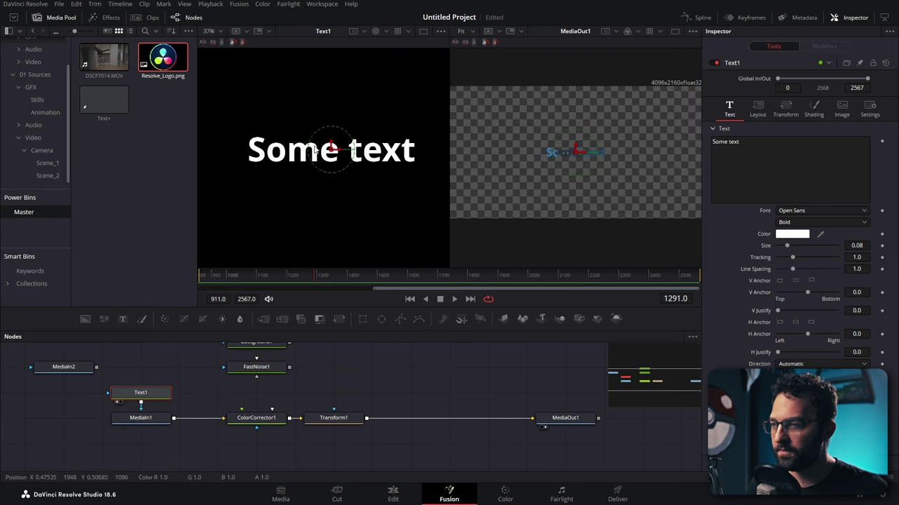
Enlarge the text in Text1 to a size of 0.2874 and fit the image back into the first viewer
{"action": "scroll", "coordinate": [618, 149], "scroll_direction": "up", "scroll_amount": 3}
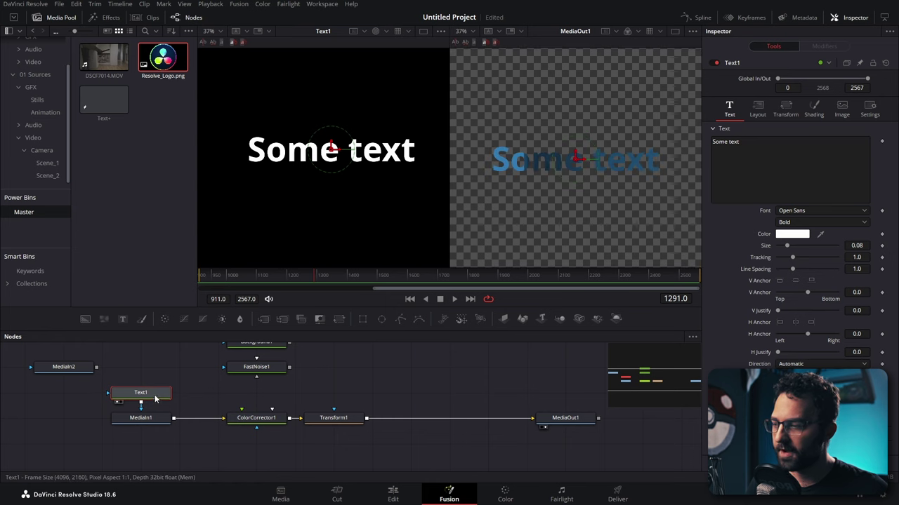
{"action": "left_click_drag", "start_coordinate": [787, 246], "coordinate": [812, 246]}
{"action": "scroll", "coordinate": [562, 138], "scroll_direction": "down", "scroll_amount": 6}
{"action": "scroll", "coordinate": [580, 142], "scroll_direction": "up", "scroll_amount": 5}
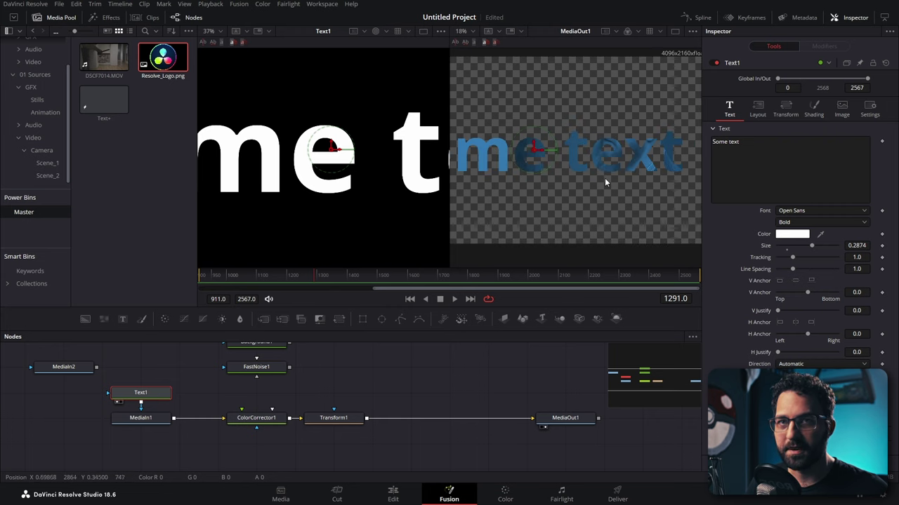
{"action": "key", "text": "ctrl+f"}
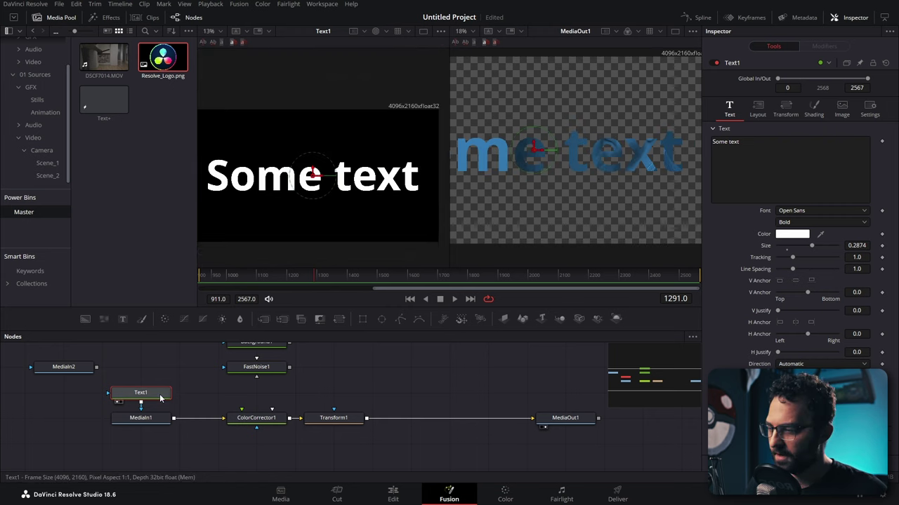
Detach Text1 from MediaIn1 and place FastNoise1 directly above MediaIn1
{"action": "left_click_drag", "start_coordinate": [160, 398], "coordinate": [160, 372]}
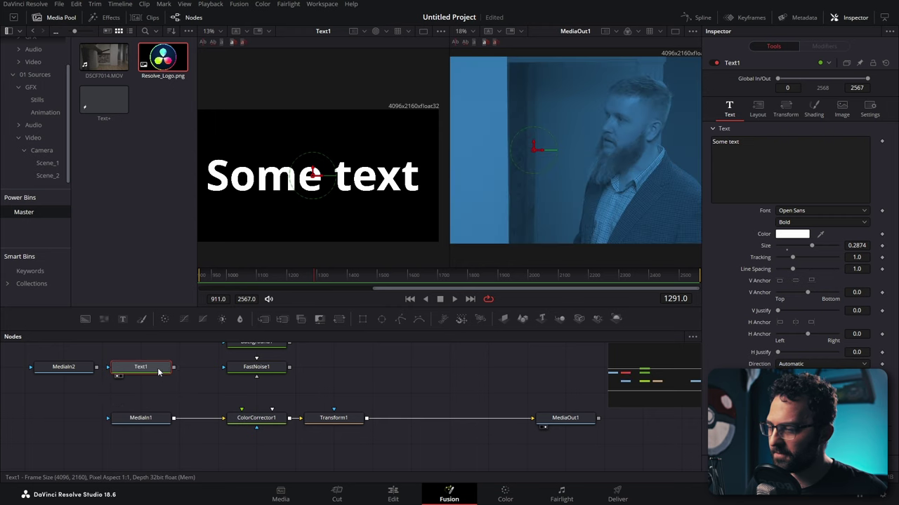
{"action": "left_click_drag", "start_coordinate": [267, 372], "coordinate": [150, 395]}
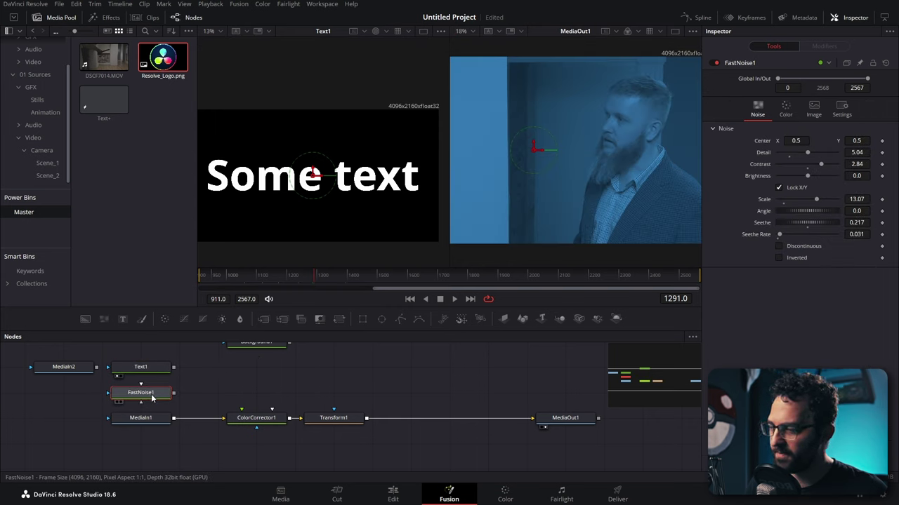
Show FastNoise1's alpha channel in the first viewer and connect its output to MediaIn1's effect mask input
{"action": "key", "text": "1"}
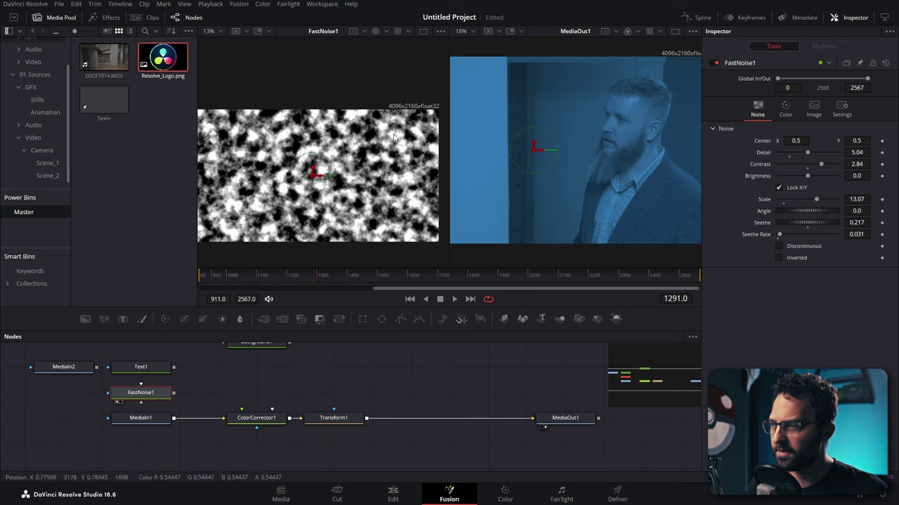
{"action": "left_click", "coordinate": [386, 32]}
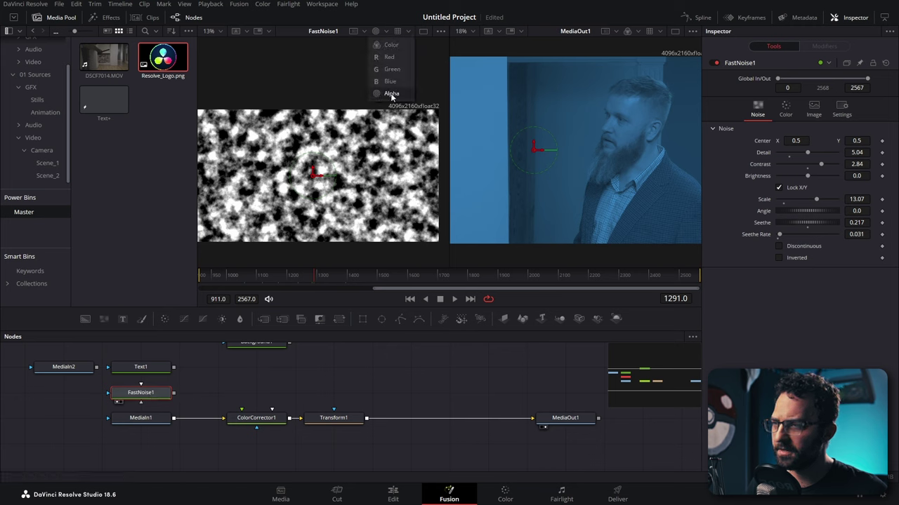
{"action": "left_click", "coordinate": [323, 176]}
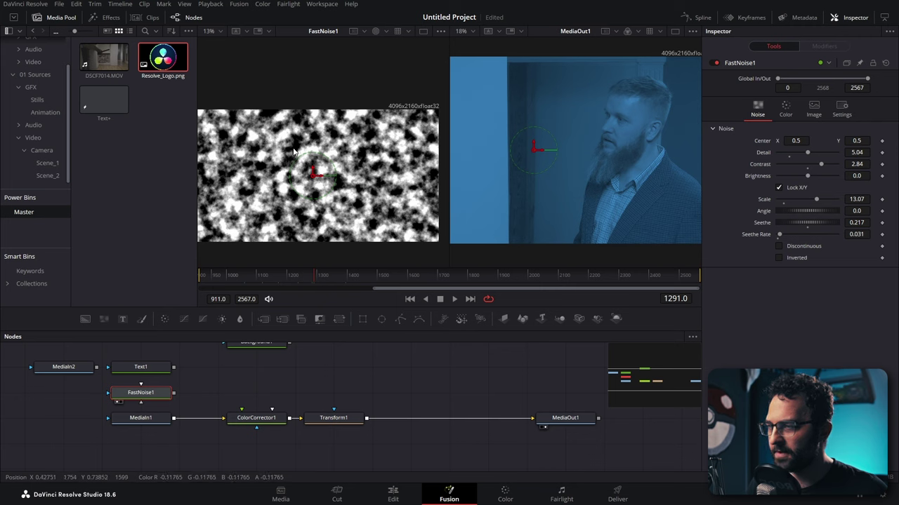
{"action": "left_click_drag", "start_coordinate": [174, 393], "coordinate": [146, 422]}
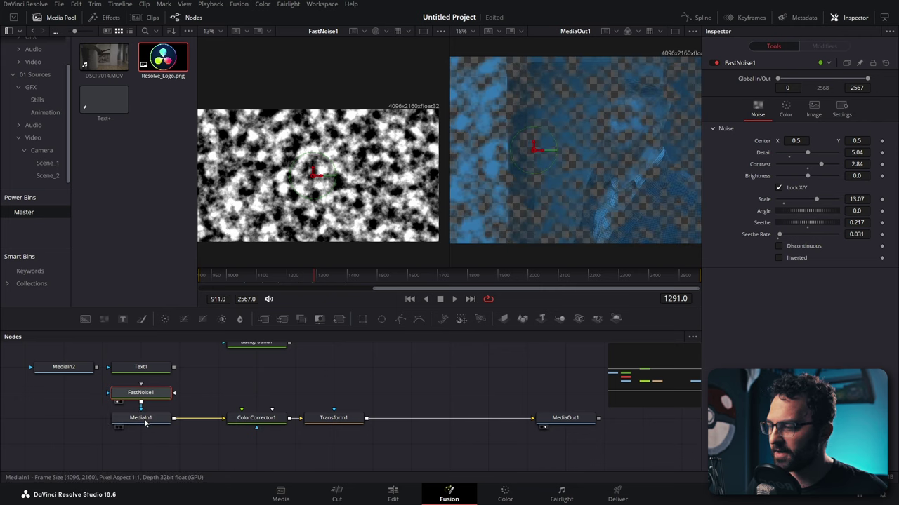
{"action": "key", "text": "ctrl+f"}
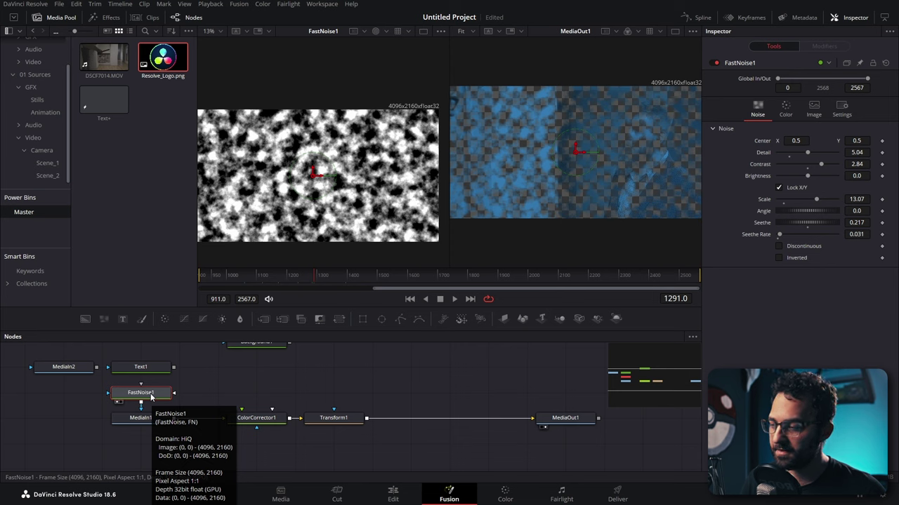
Detach FastNoise1 from MediaIn1, place it above ColorCorrector1 and connect it to that node's effect mask input
{"action": "left_click_drag", "start_coordinate": [145, 396], "coordinate": [261, 395]}
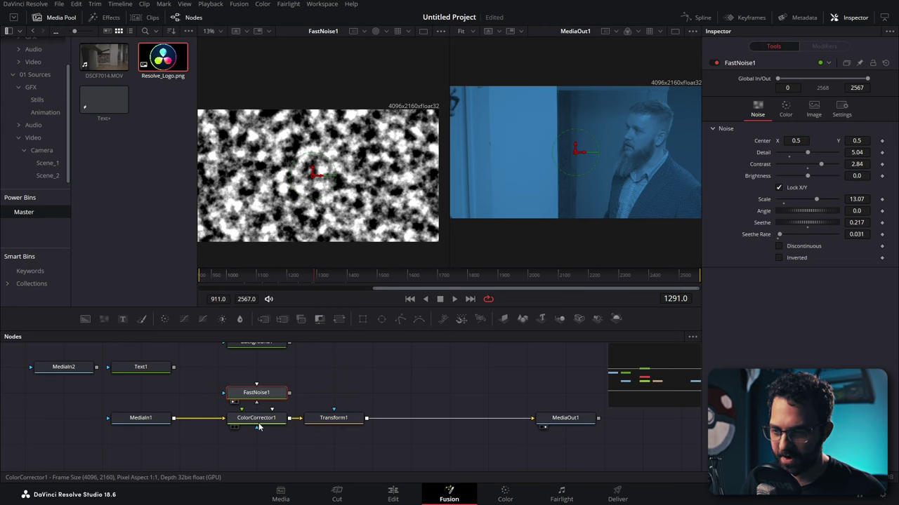
{"action": "left_click_drag", "start_coordinate": [289, 395], "coordinate": [257, 430]}
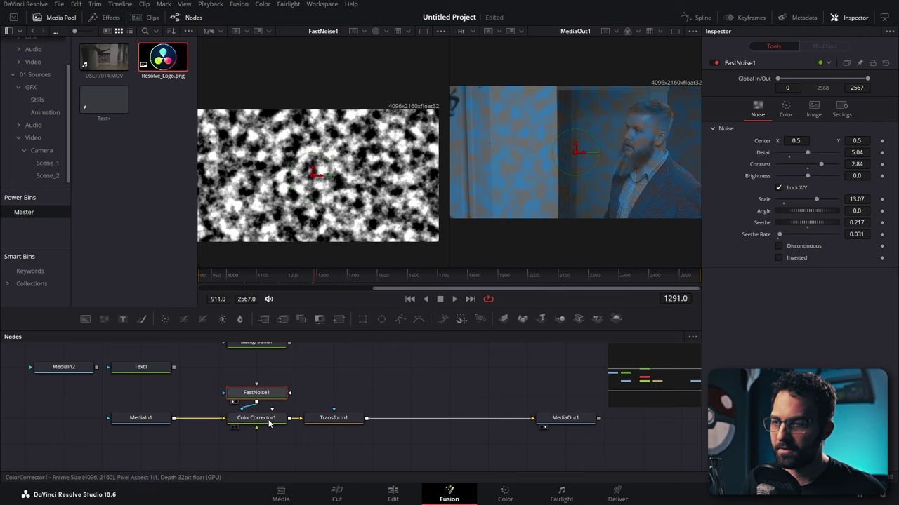
{"action": "left_click", "coordinate": [269, 421]}
{"action": "left_click", "coordinate": [259, 397]}
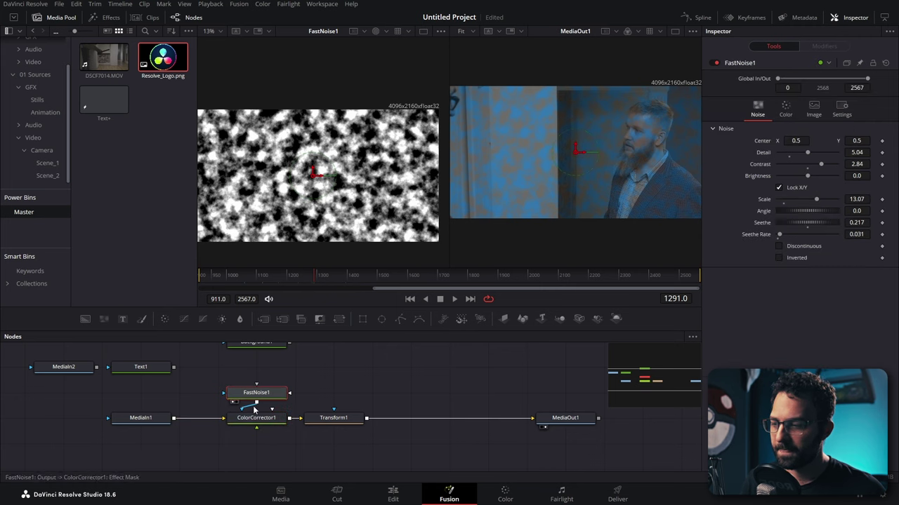
{"action": "left_click", "coordinate": [255, 419]}
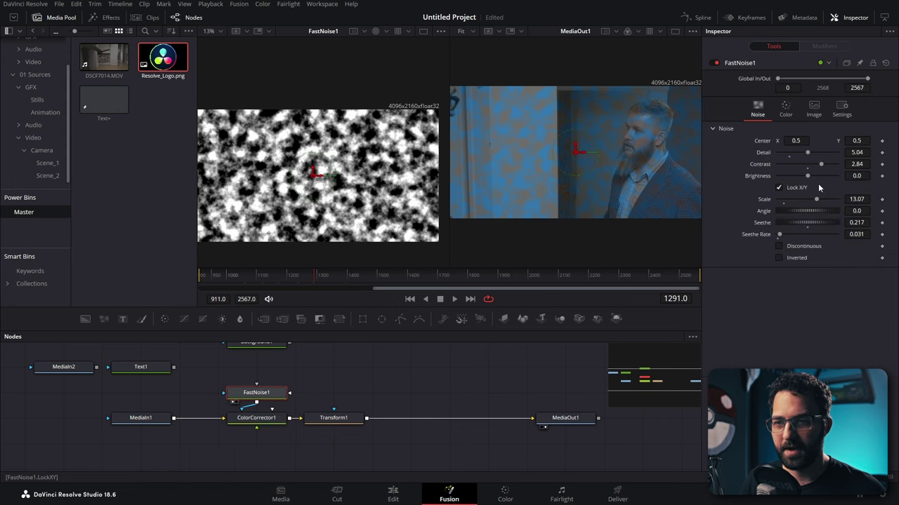
Set FastNoise1's scale to 0.47, detail to 2.76, contrast to 5.0 and brightness to 0.54
{"action": "left_click_drag", "start_coordinate": [815, 198], "coordinate": [778, 199]}
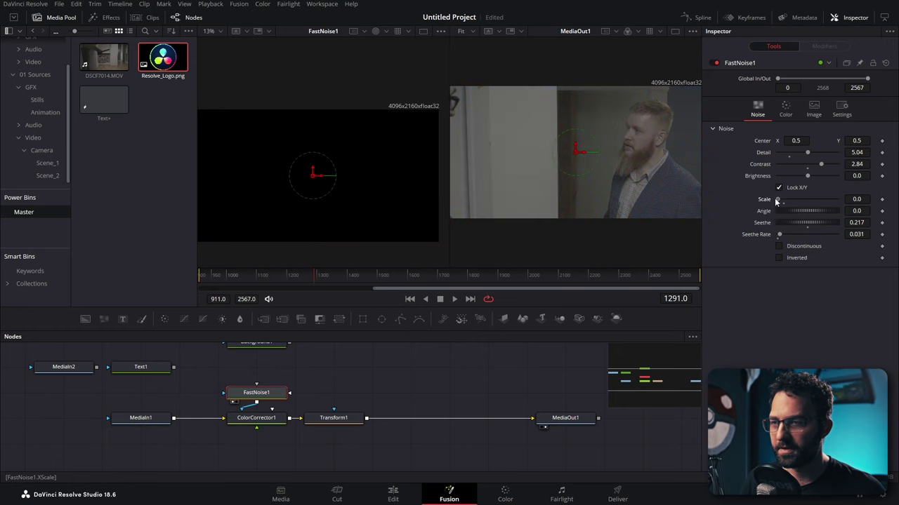
{"action": "mouse_move", "coordinate": [821, 163]}
{"action": "left_mouse_down"}
{"action": "mouse_move", "coordinate": [837, 163]}
{"action": "mouse_move", "coordinate": [795, 158]}
{"action": "mouse_move", "coordinate": [823, 175]}
{"action": "left_mouse_up"}
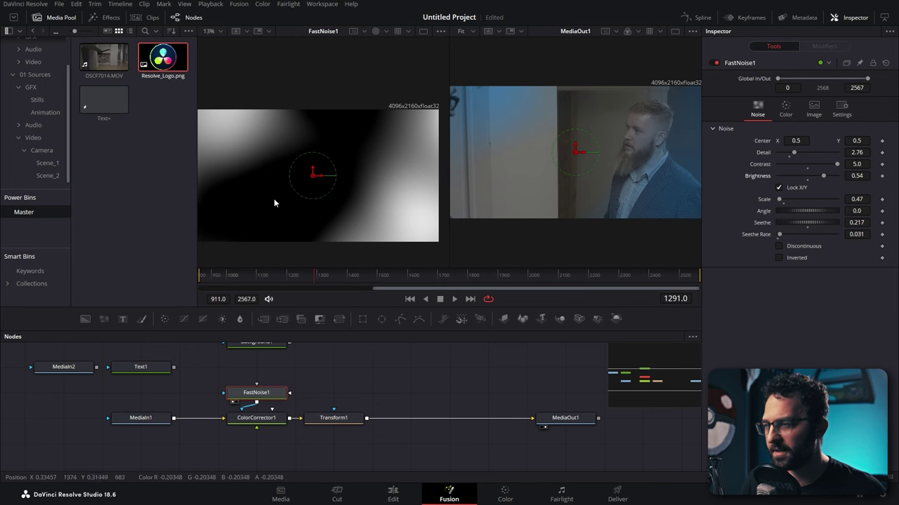
{"action": "left_click", "coordinate": [267, 424]}
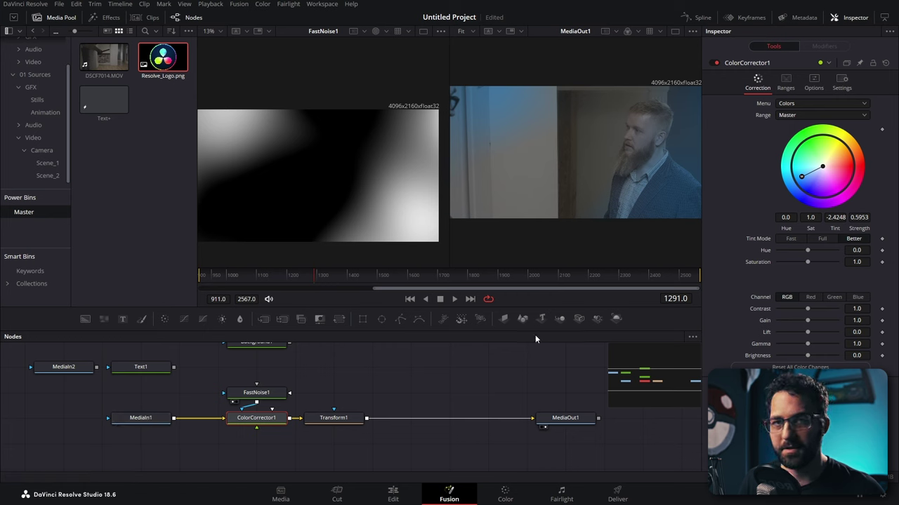
Detach FastNoise1 from ColorCorrector1 and connect Text1 to MediaIn1's effect mask input, with MediaIn1's mask settings open
{"action": "left_click_drag", "start_coordinate": [268, 393], "coordinate": [269, 367]}
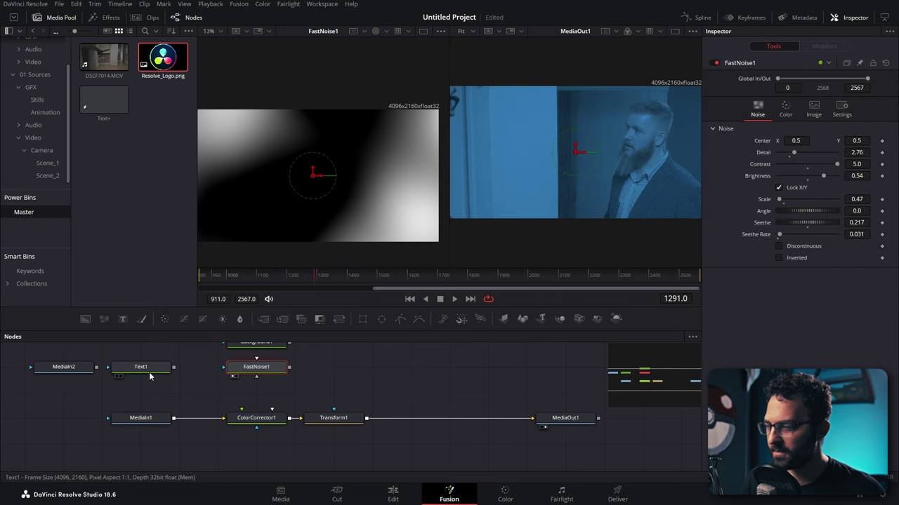
{"action": "left_click", "coordinate": [150, 370]}
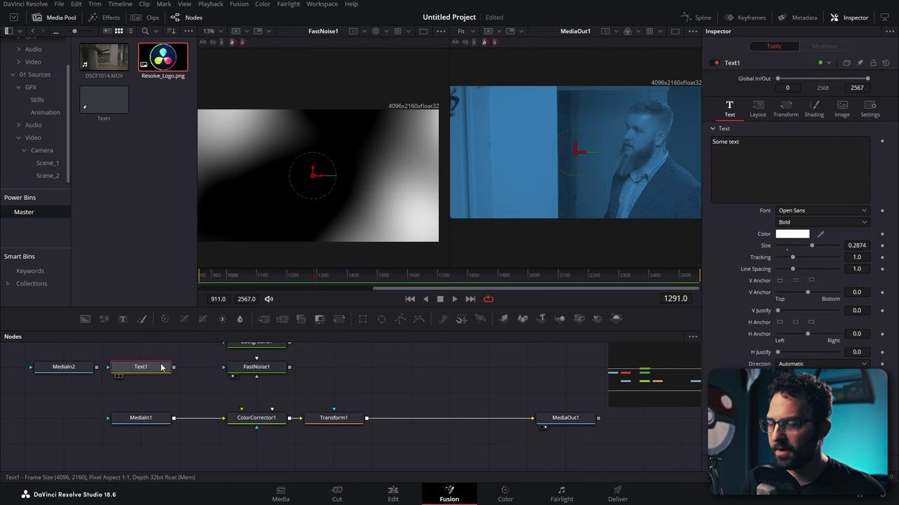
{"action": "left_click", "coordinate": [140, 419]}
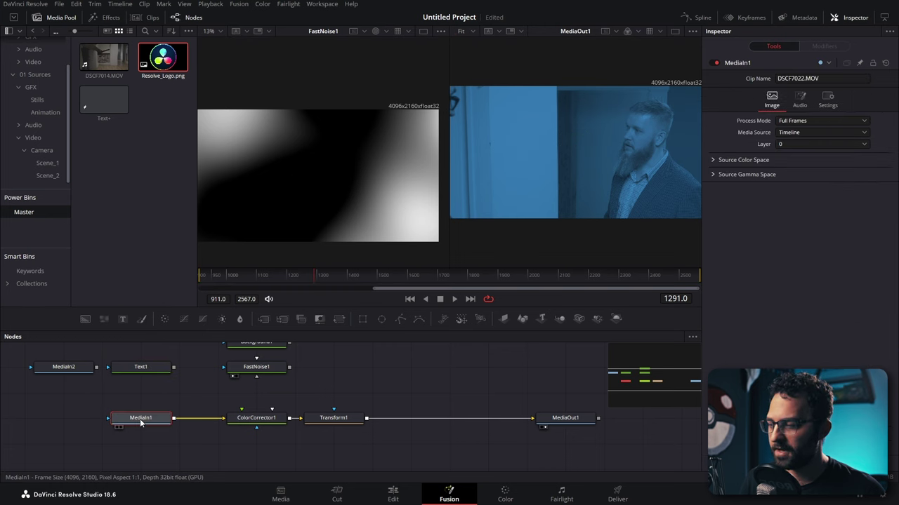
{"action": "left_click", "coordinate": [829, 105]}
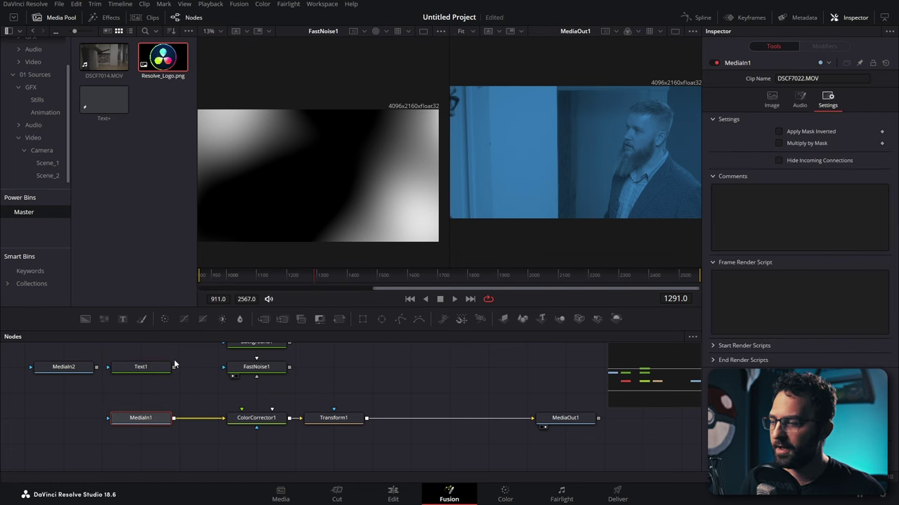
{"action": "left_click_drag", "start_coordinate": [174, 368], "coordinate": [130, 419]}
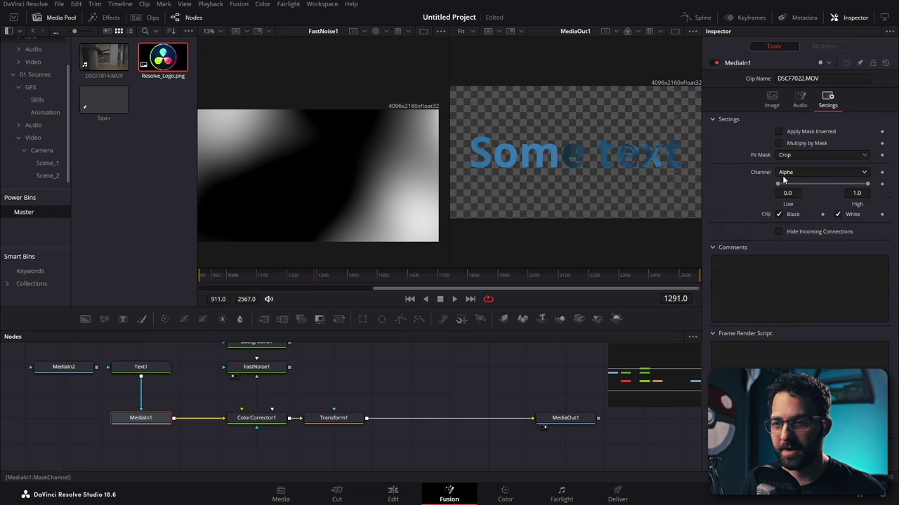
Show Text1 in the first viewer and set MediaIn1's mask channel to Luminance
{"action": "left_click", "coordinate": [158, 368]}
{"action": "key", "text": "1"}
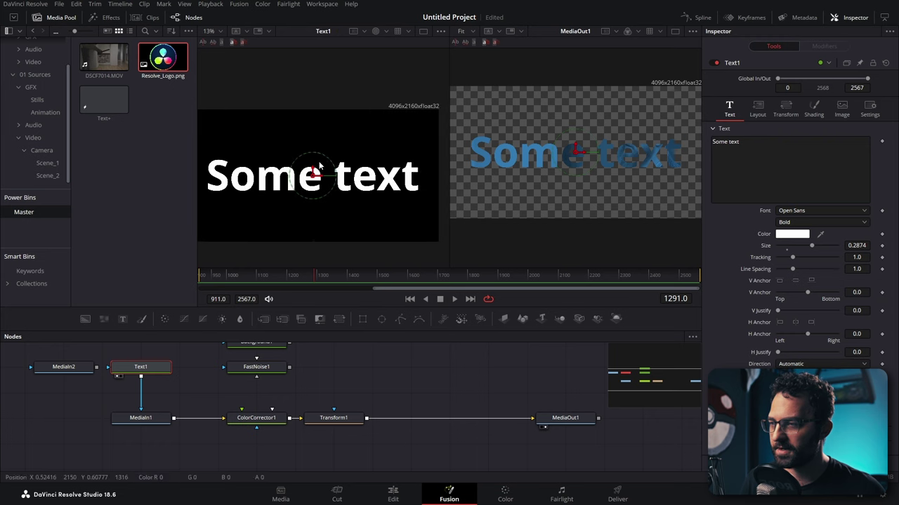
{"action": "left_click", "coordinate": [137, 417]}
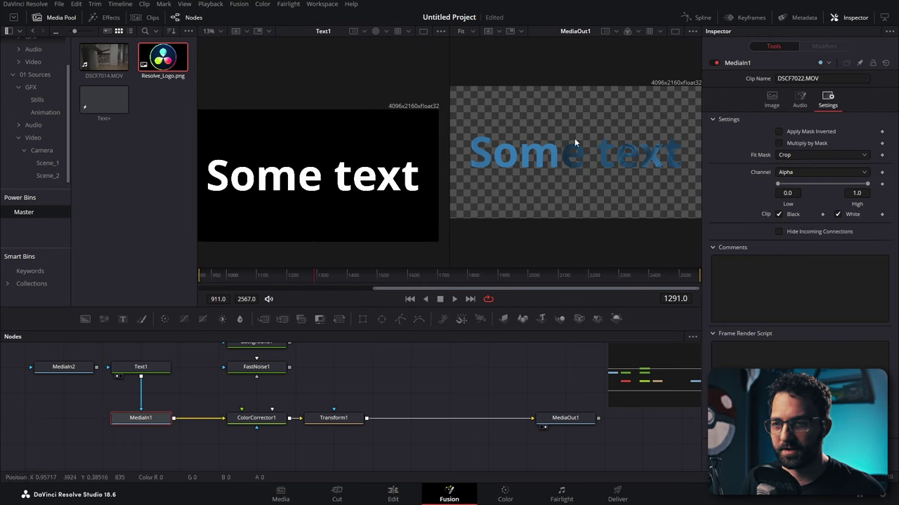
{"action": "left_click", "coordinate": [787, 172]}
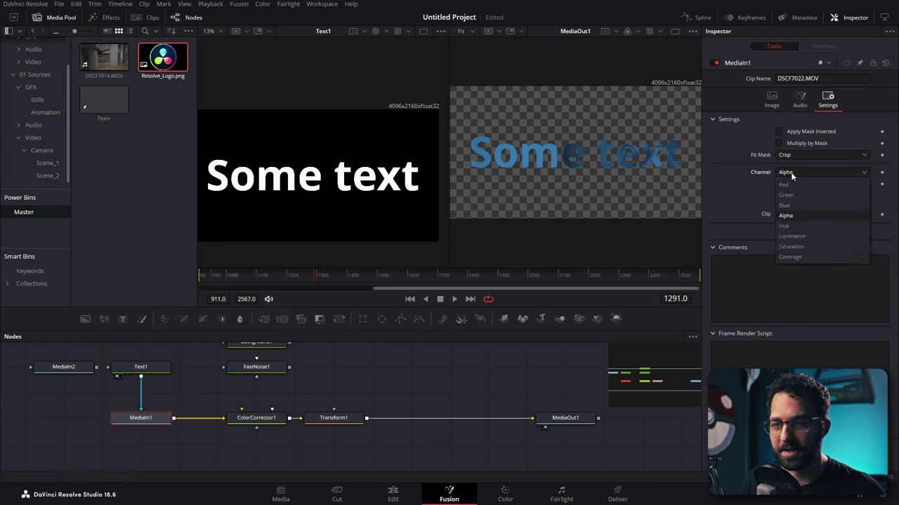
{"action": "left_click", "coordinate": [787, 236]}
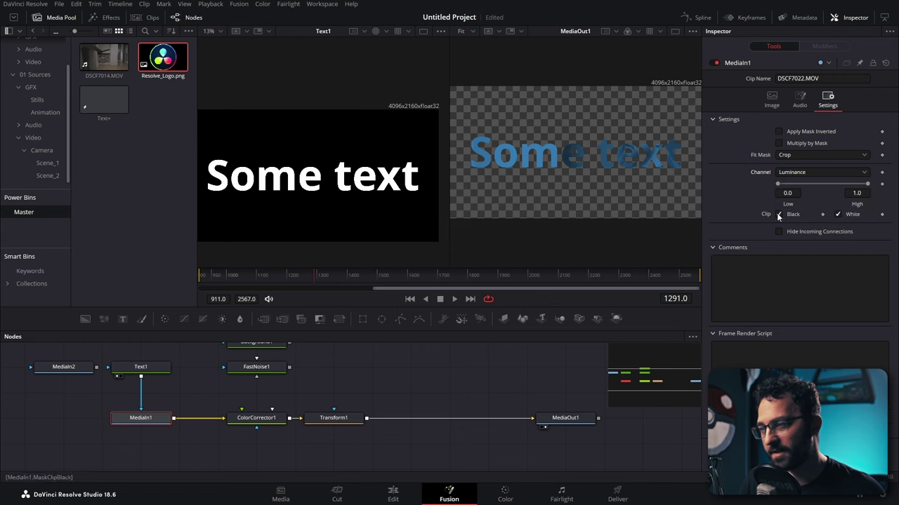
Try darkening the solid fill color in Text1's shading
{"action": "left_click", "coordinate": [141, 367]}
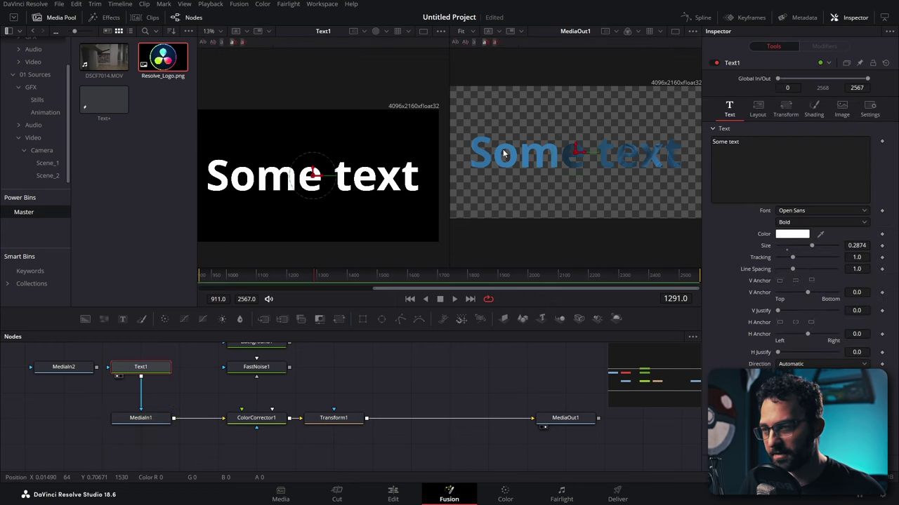
{"action": "left_click", "coordinate": [813, 110]}
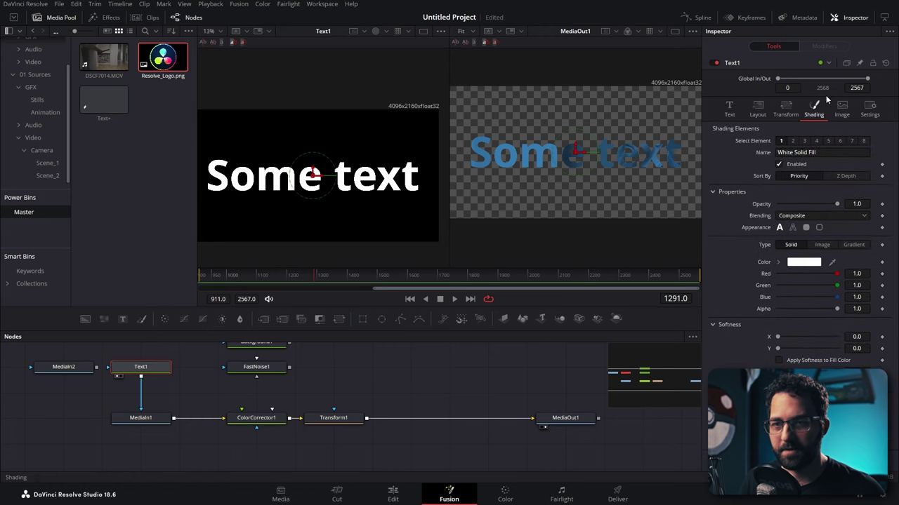
{"action": "left_click", "coordinate": [798, 264]}
{"action": "left_click_drag", "start_coordinate": [497, 153], "coordinate": [345, 86]}
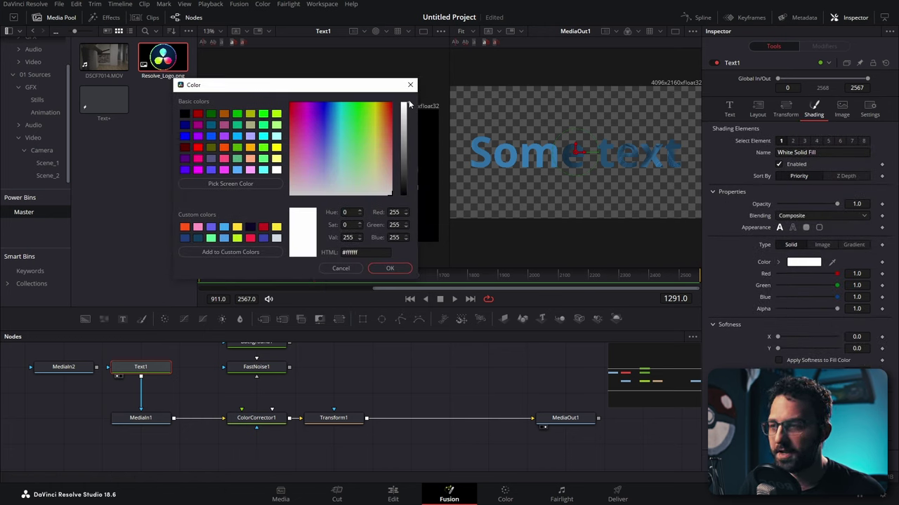
{"action": "left_click_drag", "start_coordinate": [409, 104], "coordinate": [384, 188]}
{"action": "left_click", "coordinate": [390, 268]}
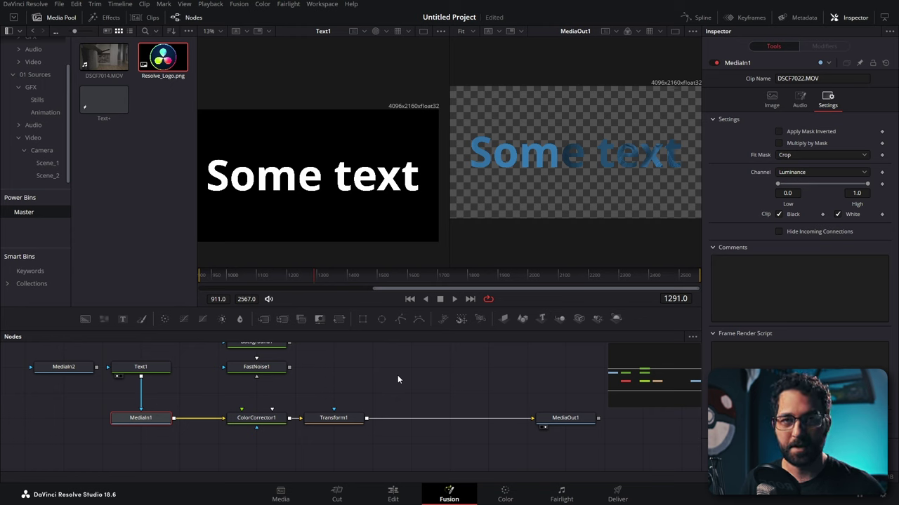
Detach Text1 from MediaIn1's effect mask input
{"action": "left_click", "coordinate": [145, 368]}
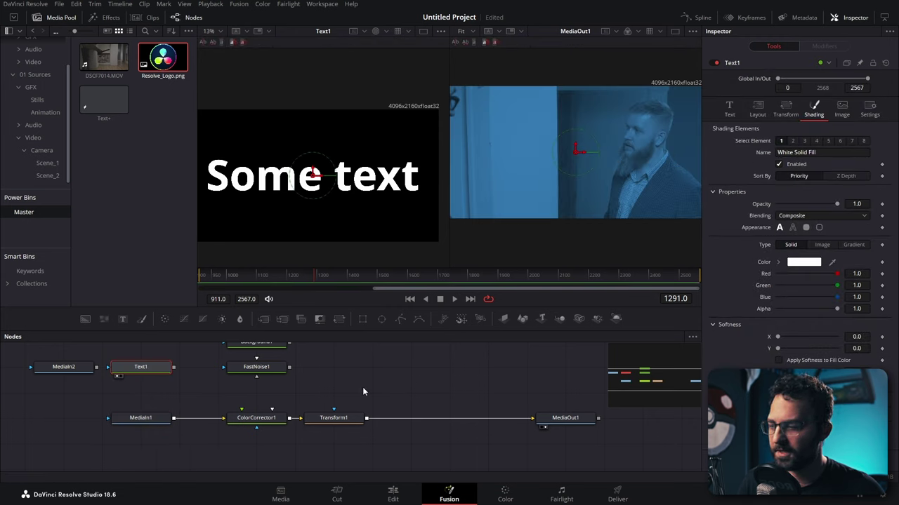
Set a Center keyframe on Transform1 at frame 942, keeping X and Y at 0.5
{"action": "mouse_move", "coordinate": [332, 422]}
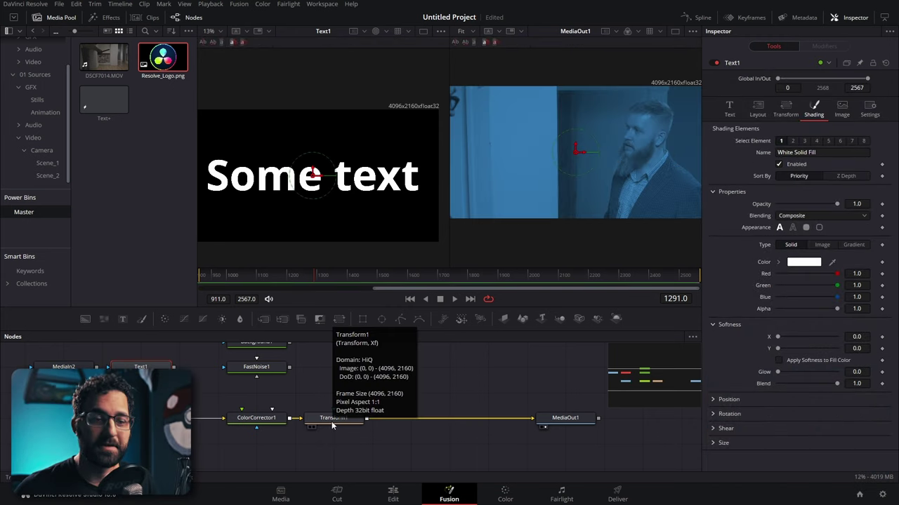
{"action": "left_click", "coordinate": [327, 419]}
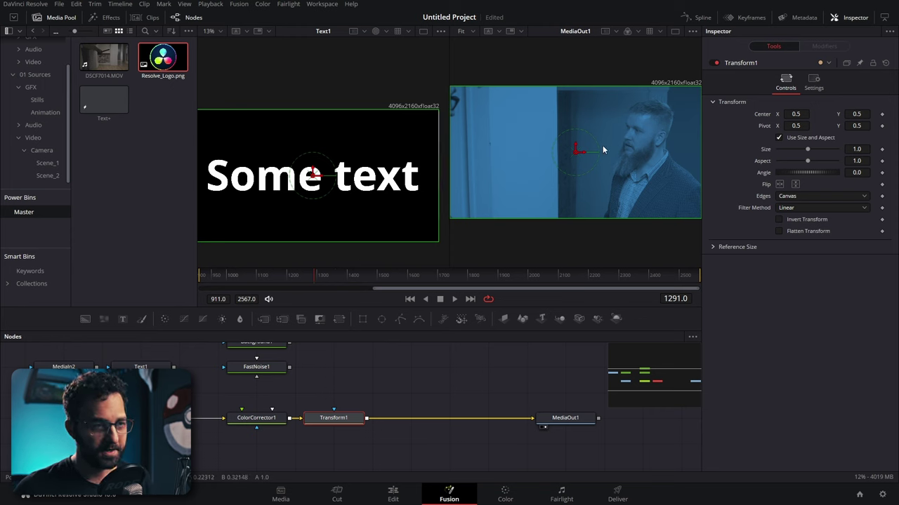
{"action": "left_click", "coordinate": [221, 281]}
{"action": "left_click_drag", "start_coordinate": [220, 282], "coordinate": [209, 285]}
{"action": "left_click", "coordinate": [881, 114]}
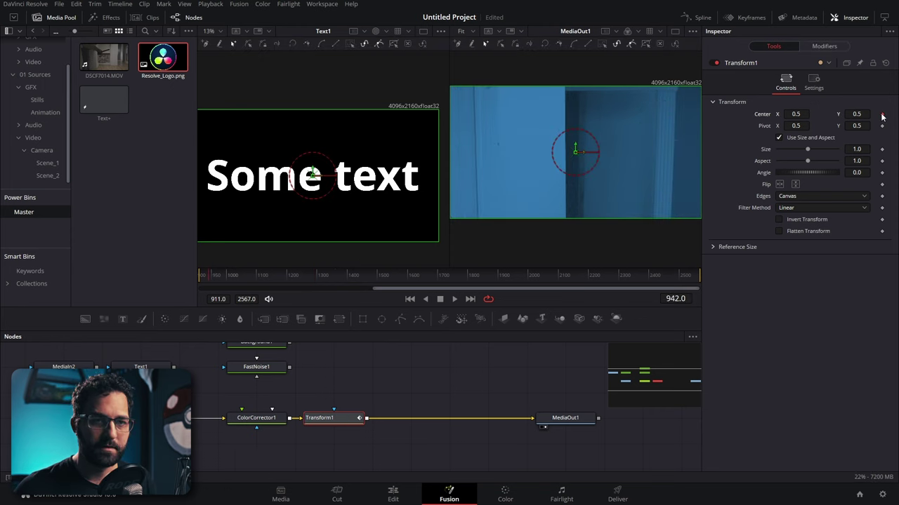
Keyframe Transform1's Center X at -0.5 on the range's first frame, 911
{"action": "left_click_drag", "start_coordinate": [204, 280], "coordinate": [196, 278]}
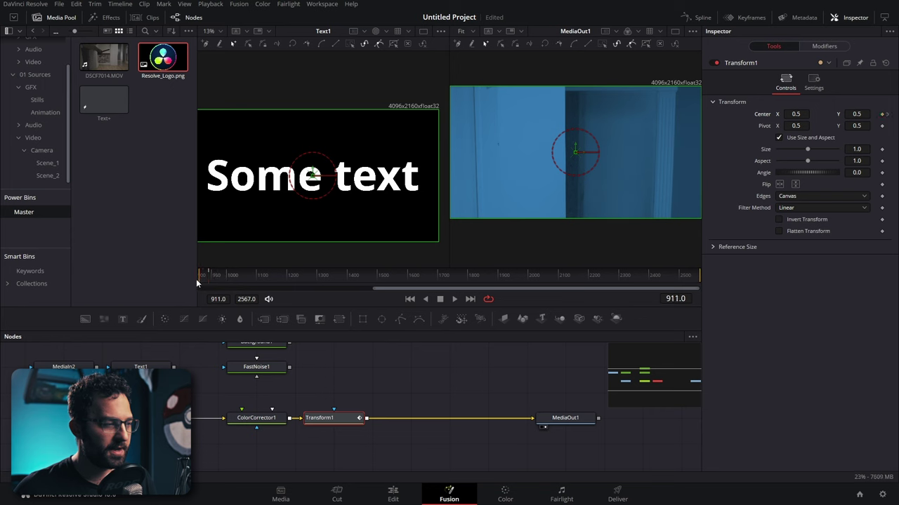
{"action": "left_click_drag", "start_coordinate": [800, 115], "coordinate": [725, 115]}
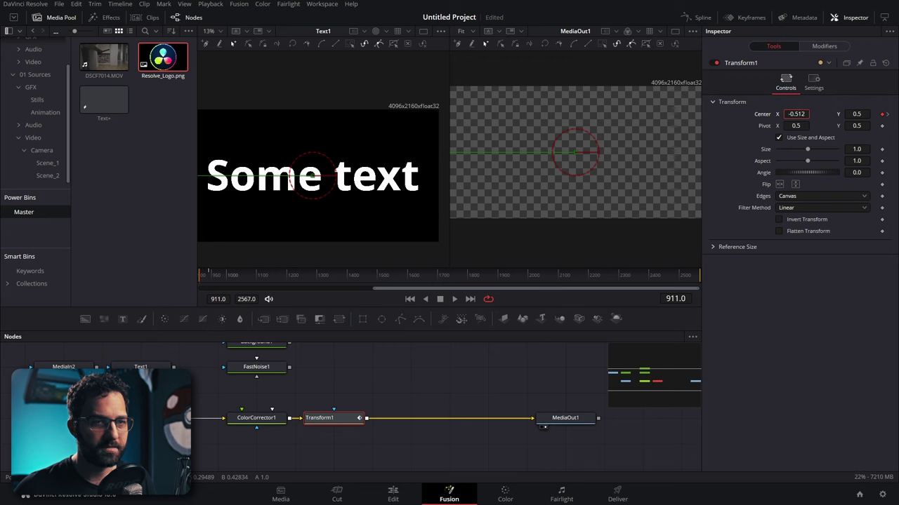
{"action": "left_click_drag", "start_coordinate": [724, 115], "coordinate": [727, 114]}
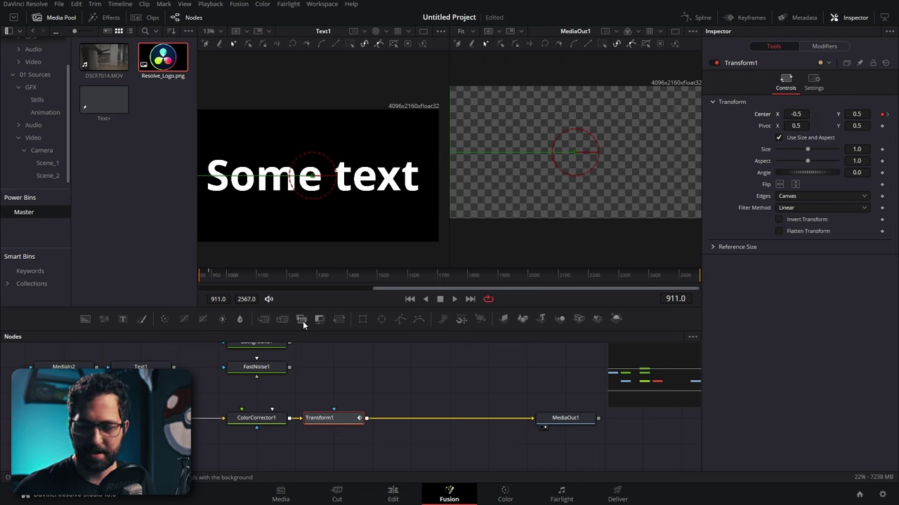
Play back the slide-in motion past the second Center keyframe and move the playhead back to frame 940
{"action": "key", "text": "space"}
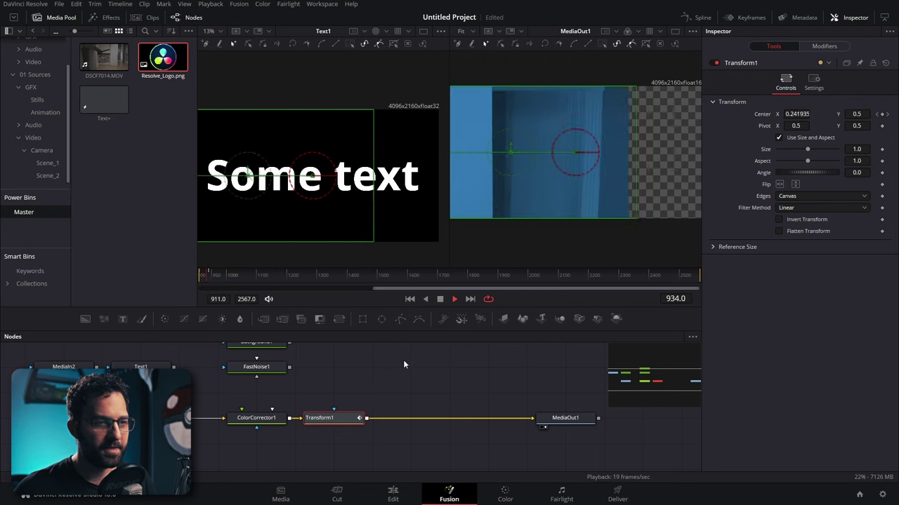
{"action": "key", "text": "space"}
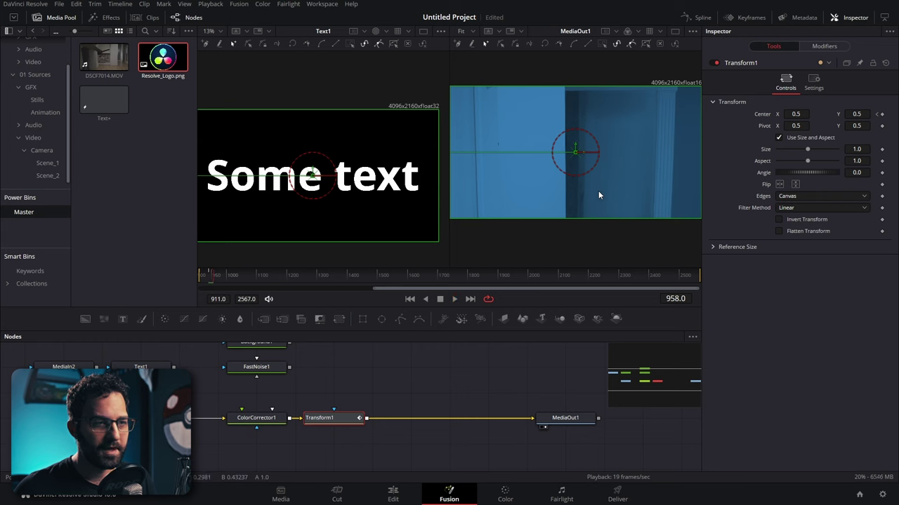
{"action": "left_click_drag", "start_coordinate": [206, 276], "coordinate": [212, 276]}
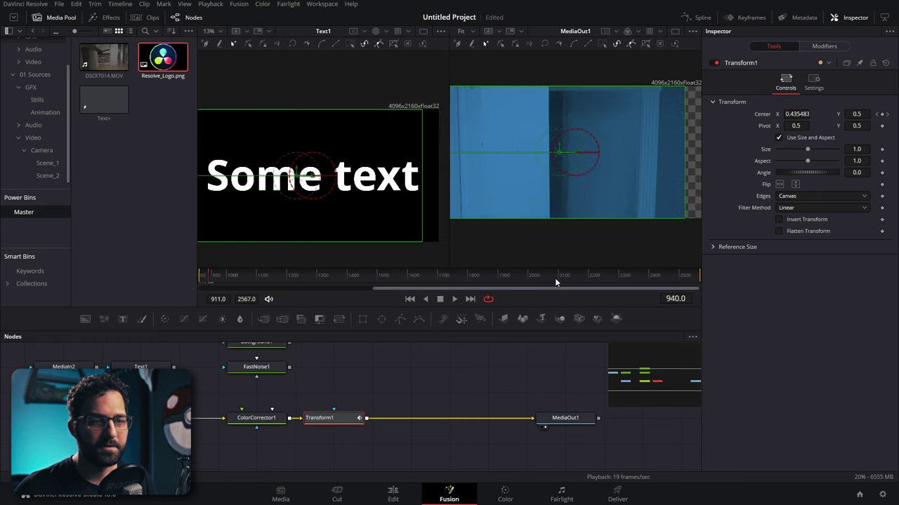
Open the Spline editor, limit it to the selected tool only, and show Transform1 in it
{"action": "left_click", "coordinate": [702, 18]}
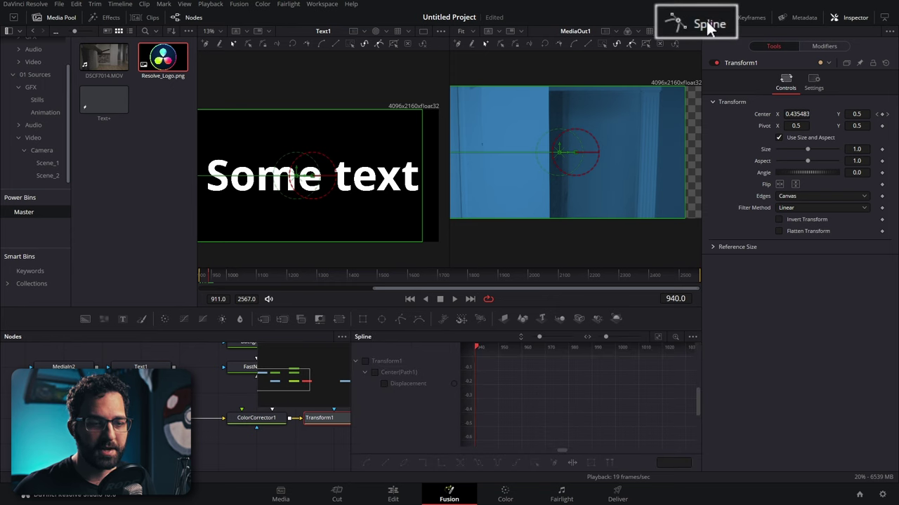
{"action": "left_click", "coordinate": [692, 337]}
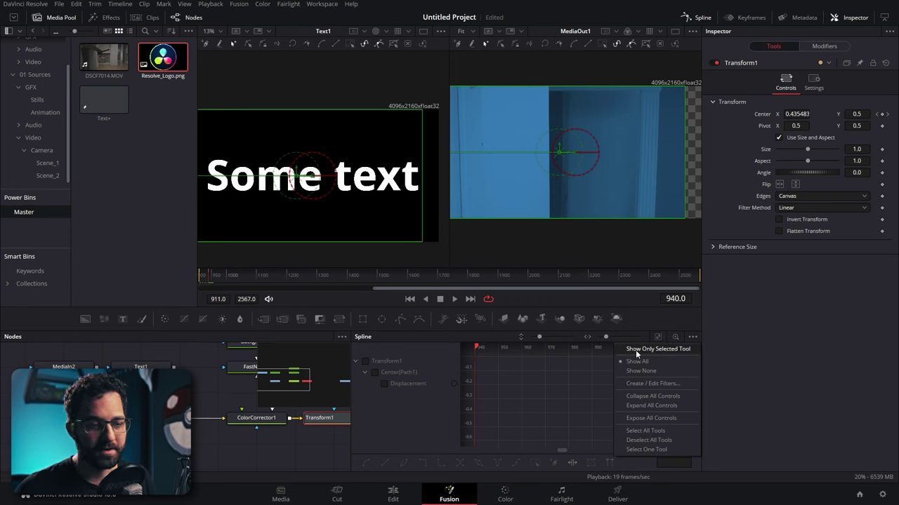
{"action": "left_click", "coordinate": [668, 349]}
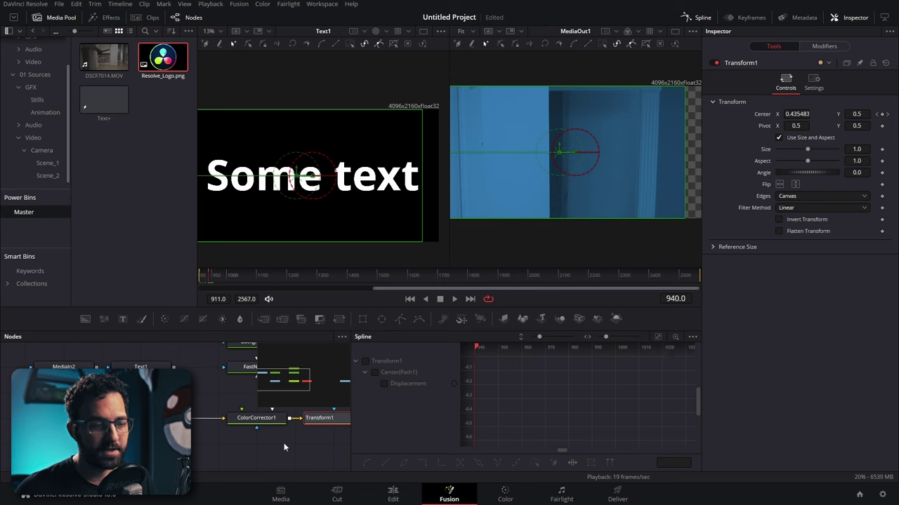
{"action": "left_click_drag", "start_coordinate": [314, 442], "coordinate": [234, 448]}
{"action": "left_click", "coordinate": [193, 355]}
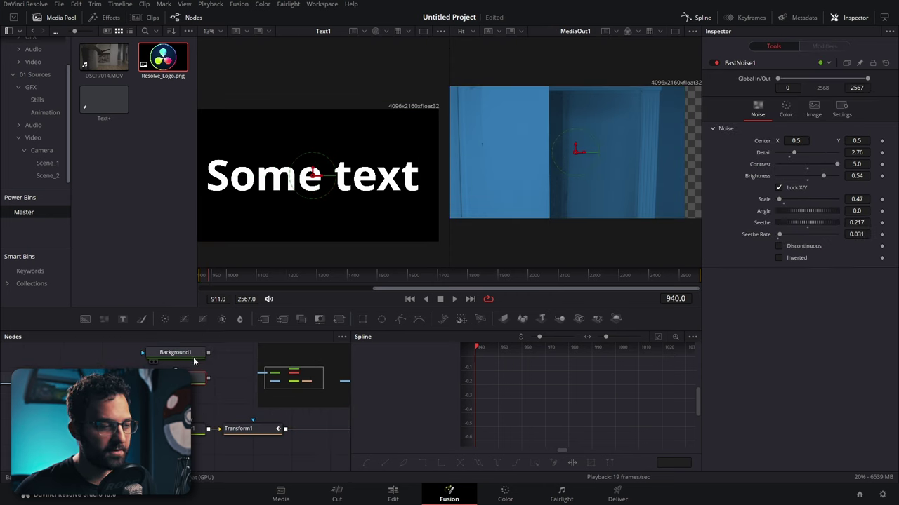
{"action": "scroll", "coordinate": [195, 366], "scroll_direction": "up", "scroll_amount": 1}
{"action": "left_click", "coordinate": [256, 443]}
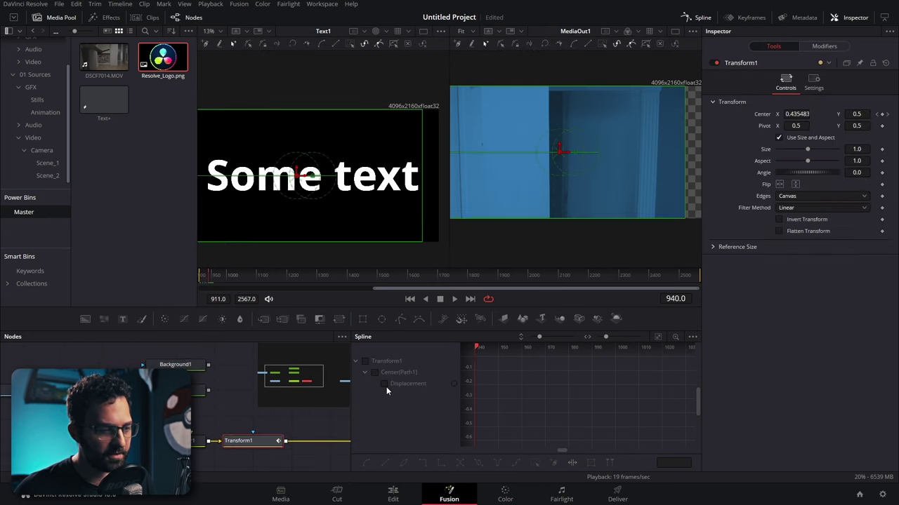
Display Transform1's Center Displacement curve fitted to the graph and smooth both of its keyframes
{"action": "left_click", "coordinate": [384, 383]}
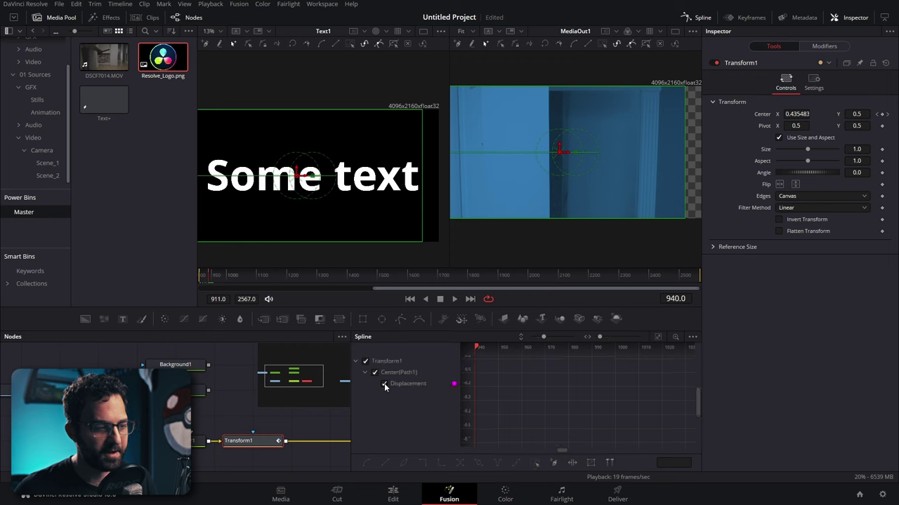
{"action": "left_click", "coordinate": [657, 337]}
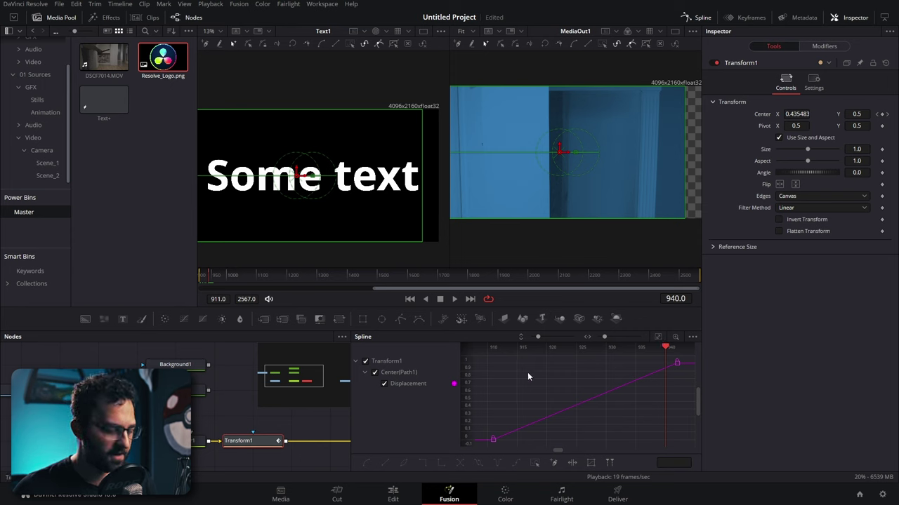
{"action": "key", "text": "ctrl+a"}
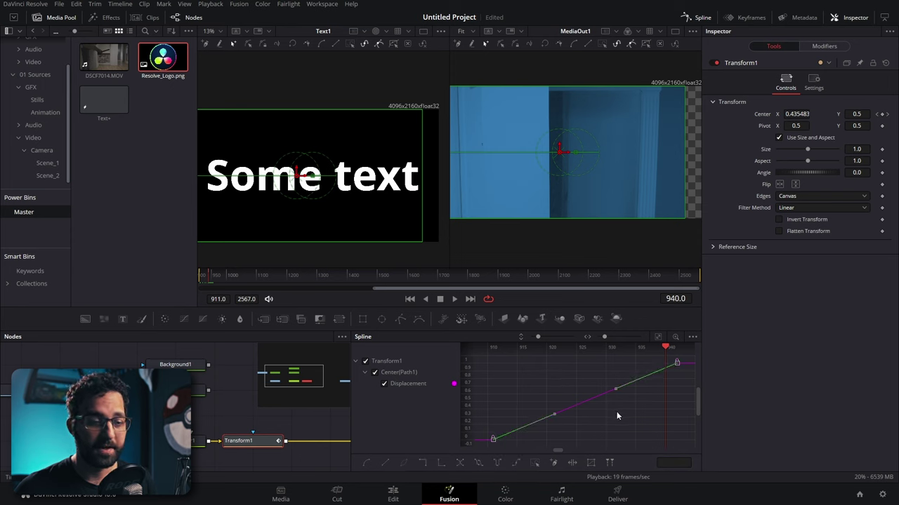
{"action": "key", "text": "s"}
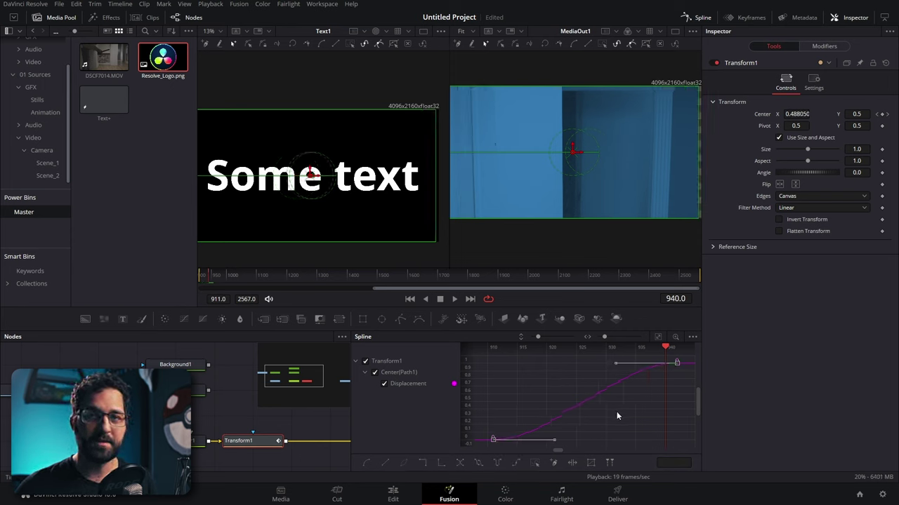
Lengthen both keyframe handles of the Displacement curve for a stronger ease, with about 66.1 ease in and 55.3 ease out
{"action": "key", "text": "t"}
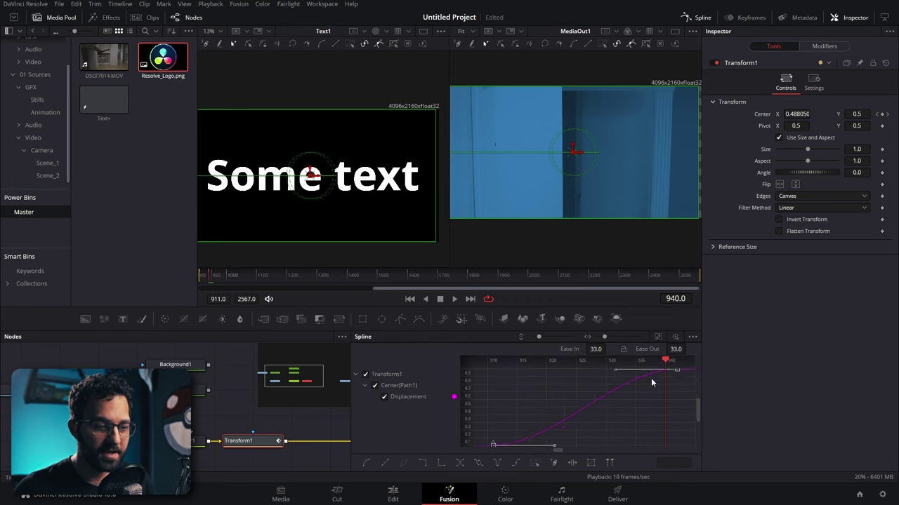
{"action": "left_click_drag", "start_coordinate": [523, 424], "coordinate": [480, 448]}
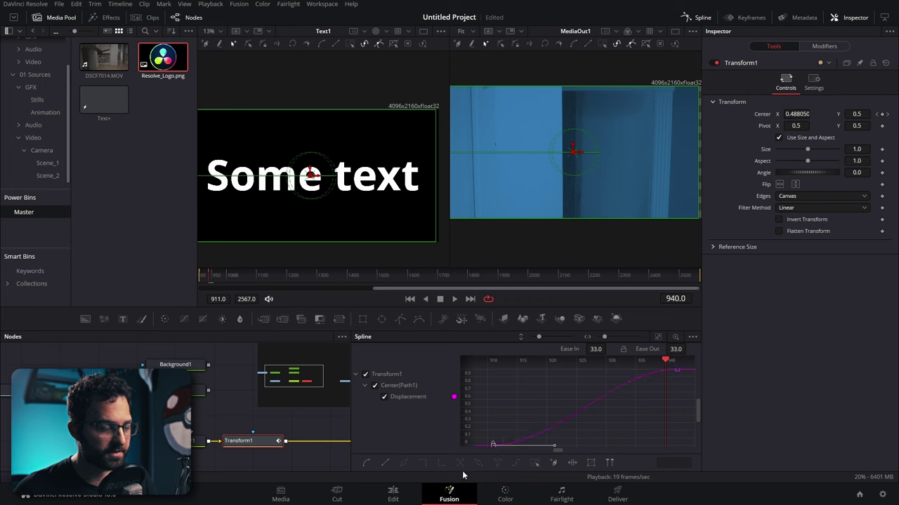
{"action": "left_click_drag", "start_coordinate": [561, 446], "coordinate": [593, 446]}
{"action": "left_click_drag", "start_coordinate": [602, 406], "coordinate": [617, 372]}
{"action": "left_click_drag", "start_coordinate": [555, 380], "coordinate": [504, 379]}
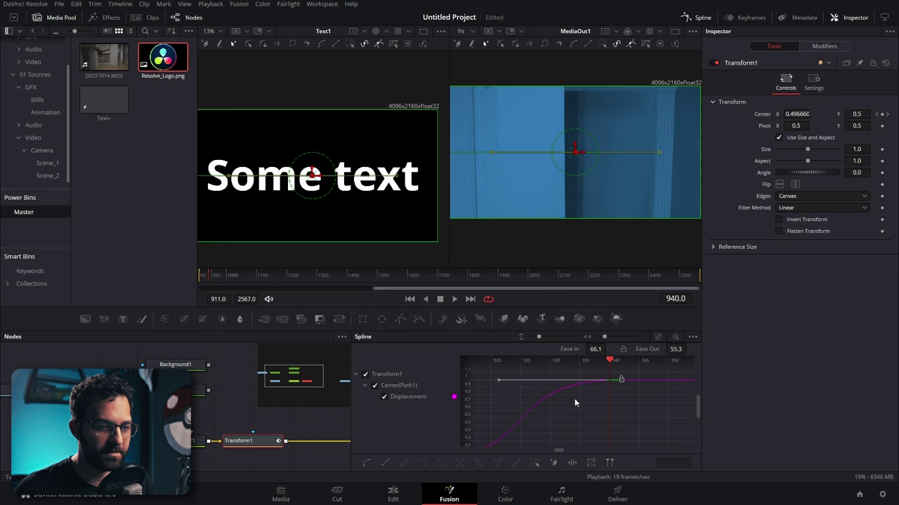
Play the eased motion from frame 911, view the whole curve, and close the Spline editor
{"action": "left_click", "coordinate": [200, 278]}
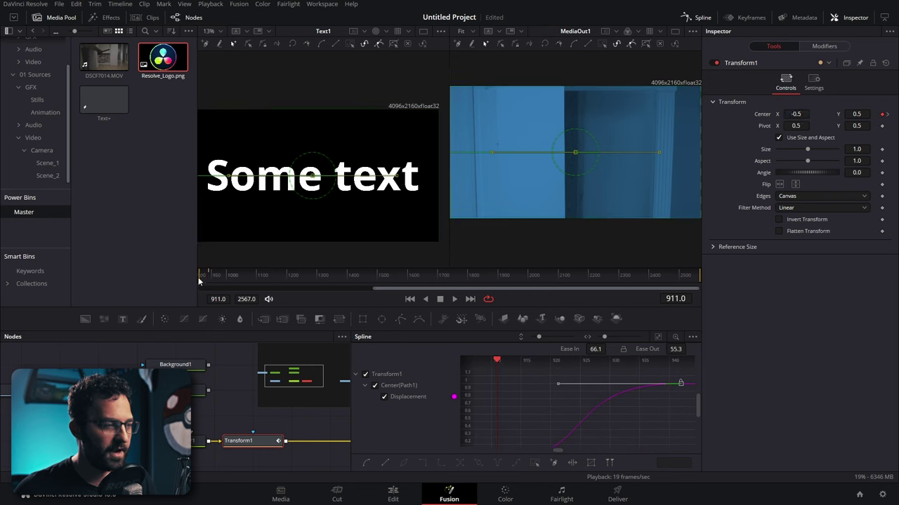
{"action": "key", "text": "space"}
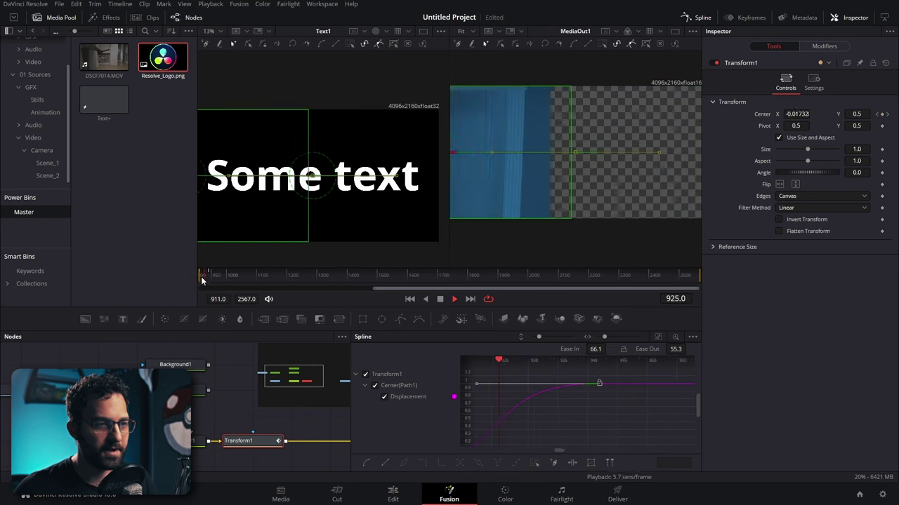
{"action": "key", "text": "space"}
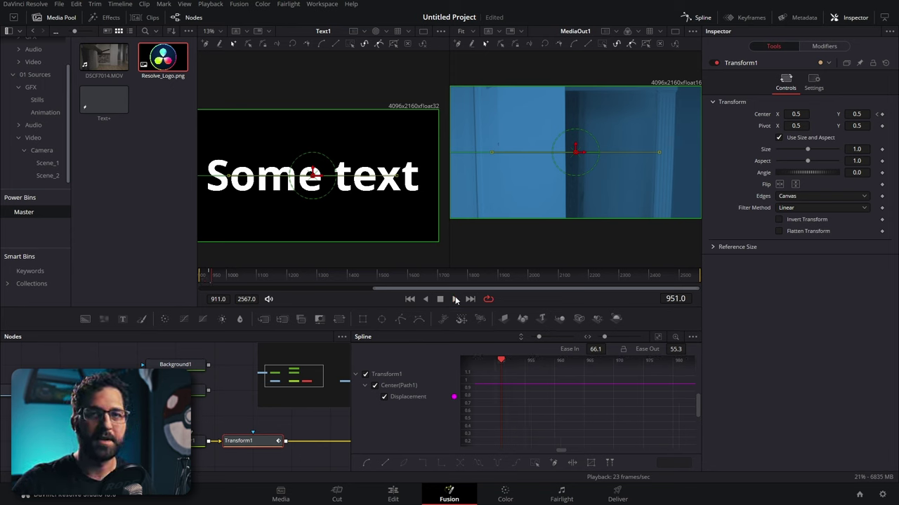
{"action": "key", "text": "ctrl+f"}
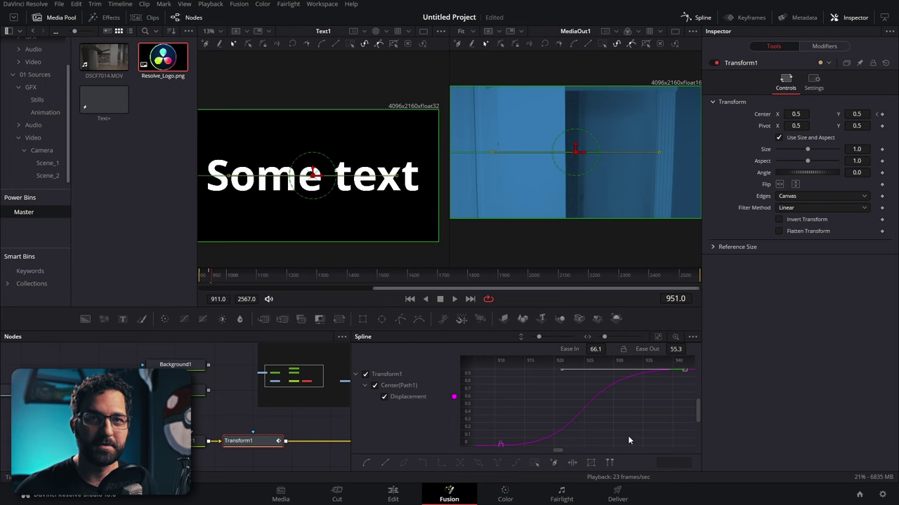
{"action": "key", "text": "shift+s"}
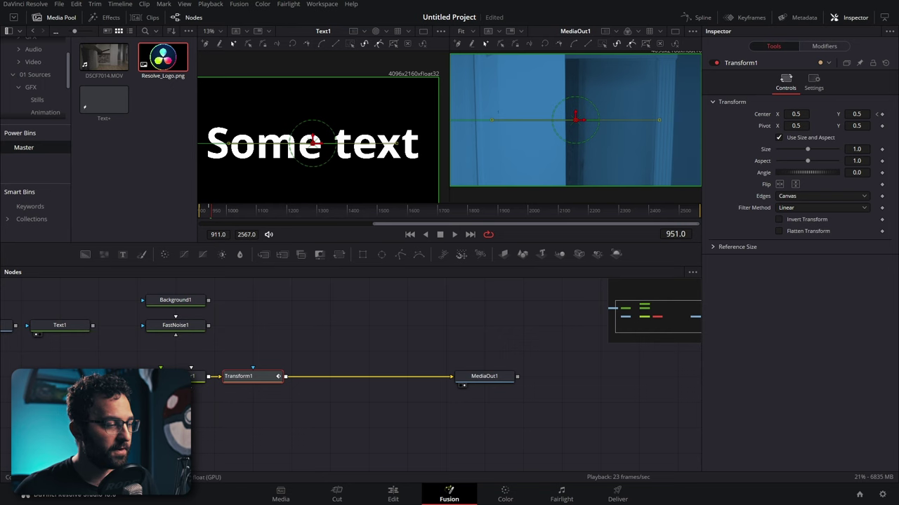
Group ColorCorrector1 and Transform1 into a single node, expanding the group to inspect its contents and collapsing it again
{"action": "left_click", "coordinate": [179, 377]}
{"action": "left_click", "coordinate": [239, 376], "text": "ctrl"}
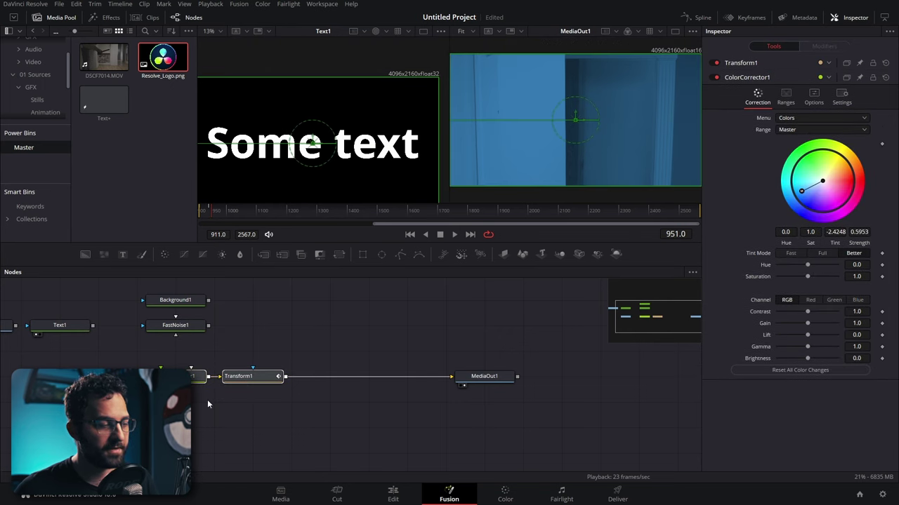
{"action": "left_click_drag", "start_coordinate": [212, 404], "coordinate": [307, 422]}
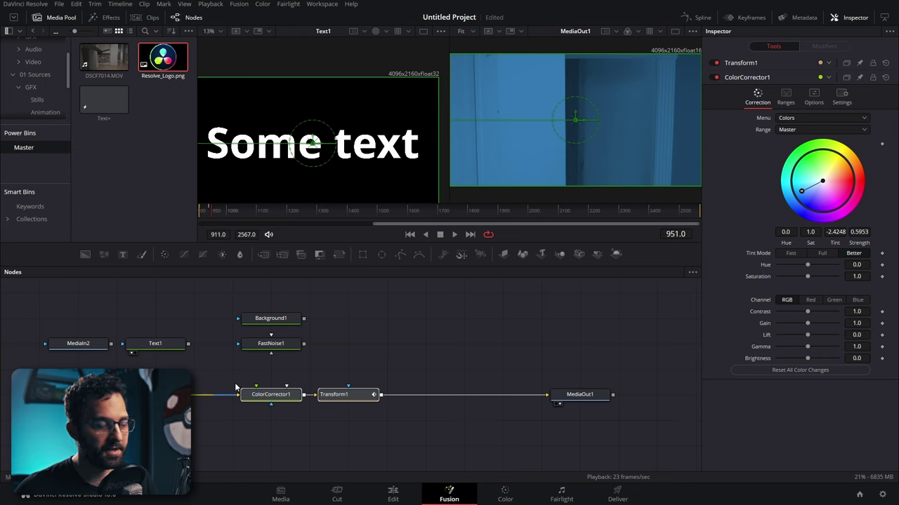
{"action": "left_click_drag", "start_coordinate": [278, 439], "coordinate": [288, 400]}
{"action": "right_click", "coordinate": [280, 400]}
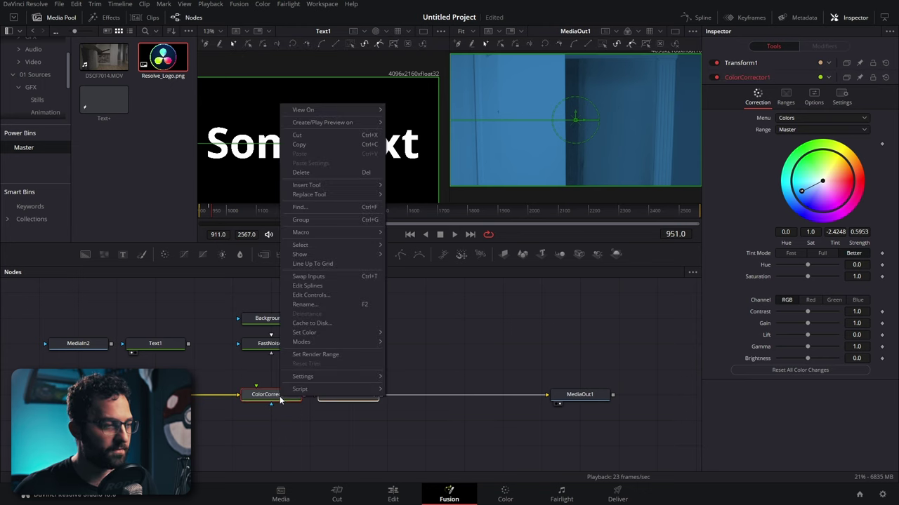
{"action": "left_click", "coordinate": [308, 219]}
{"action": "key", "text": "ctrl+g"}
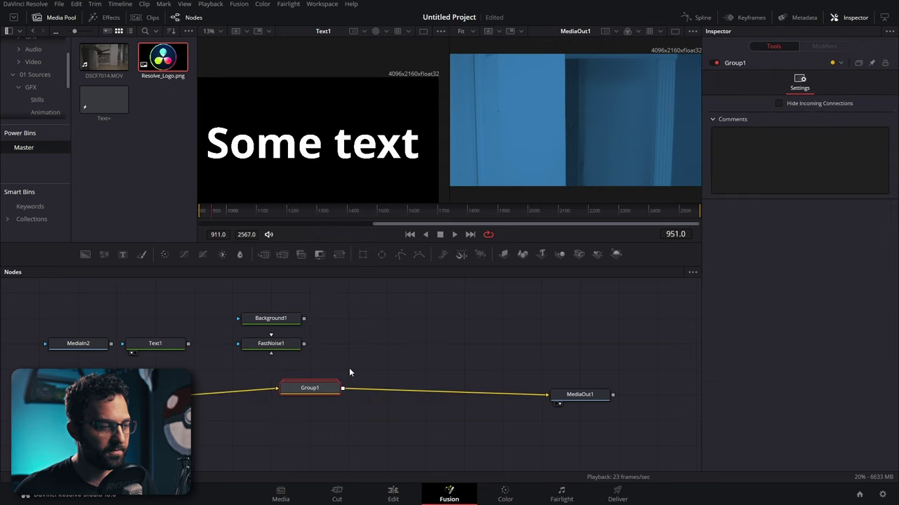
{"action": "double_click", "coordinate": [321, 388]}
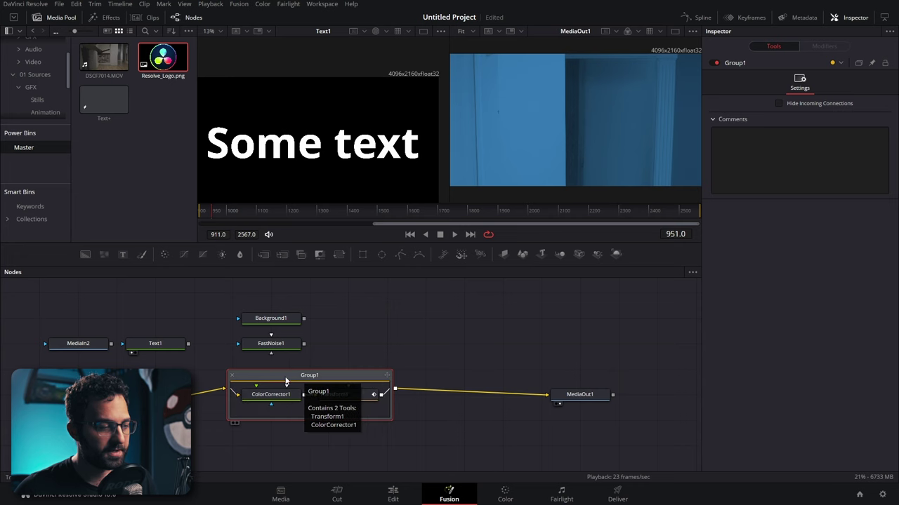
{"action": "left_click", "coordinate": [233, 376]}
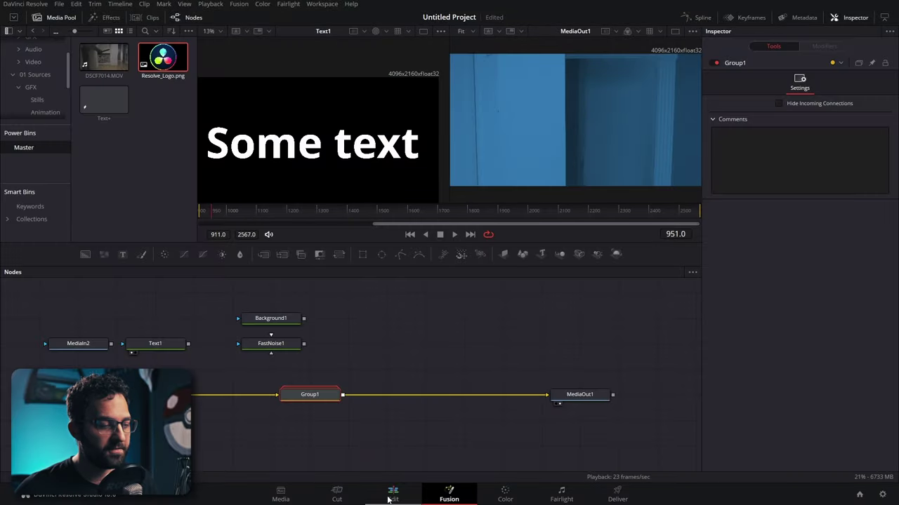
Return to the Edit page and reset the Fusion composition of the DSCF7022.MOV clip
{"action": "left_click", "coordinate": [391, 493]}
{"action": "right_click", "coordinate": [513, 395]}
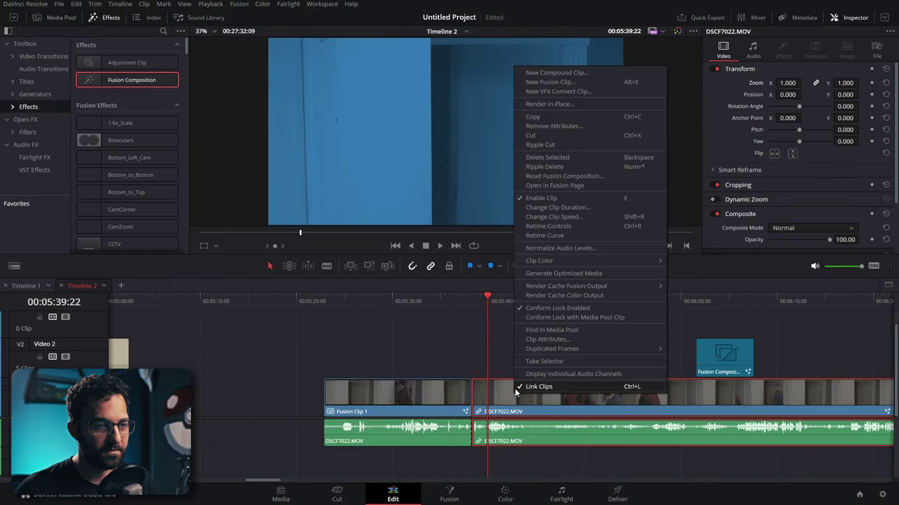
{"action": "left_click", "coordinate": [563, 176]}
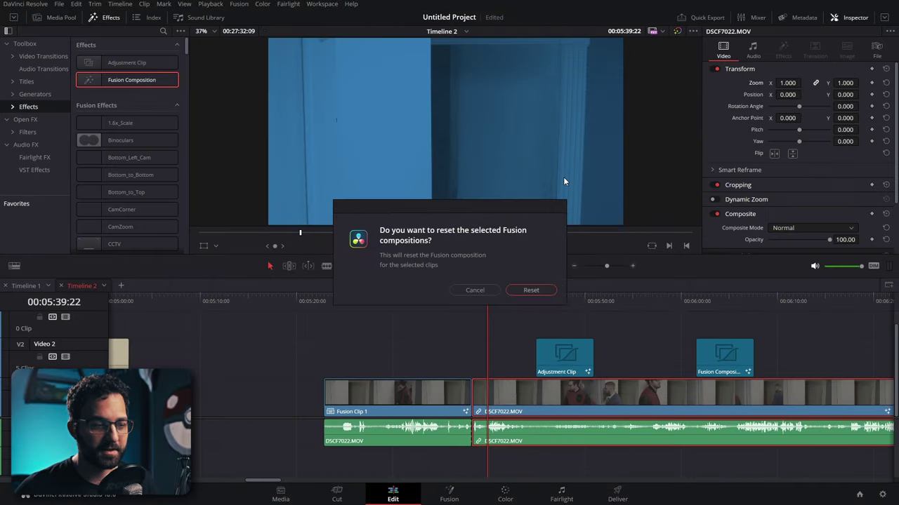
{"action": "left_click", "coordinate": [538, 290]}
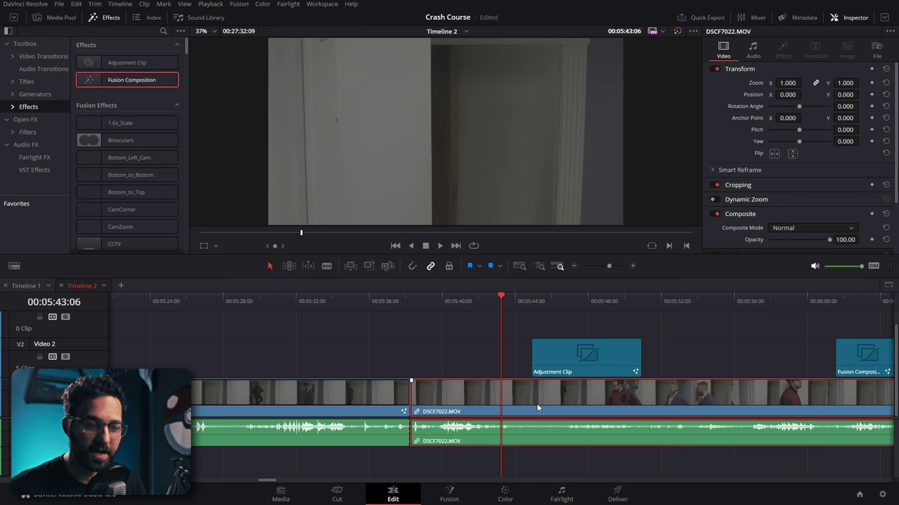
Move the playhead to 00:05:52:11 on the DSCF7022.MOV clip and open the Color page
{"action": "right_click", "coordinate": [474, 402]}
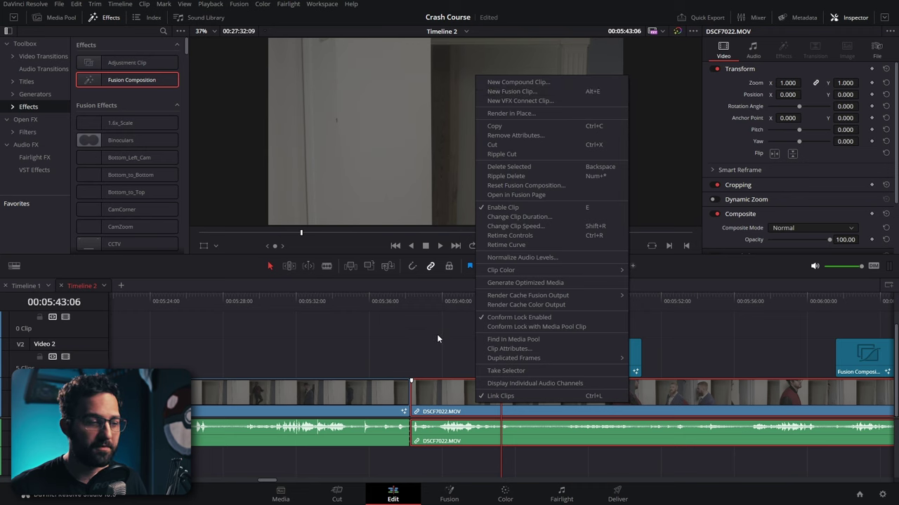
{"action": "left_click", "coordinate": [445, 397]}
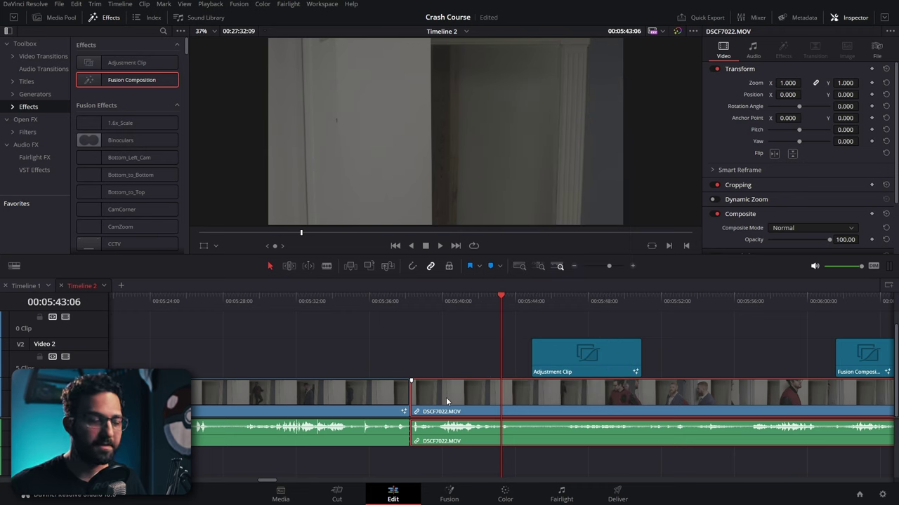
{"action": "mouse_move", "coordinate": [676, 304]}
{"action": "left_mouse_down"}
{"action": "mouse_move", "coordinate": [731, 306]}
{"action": "mouse_move", "coordinate": [669, 311]}
{"action": "left_mouse_up"}
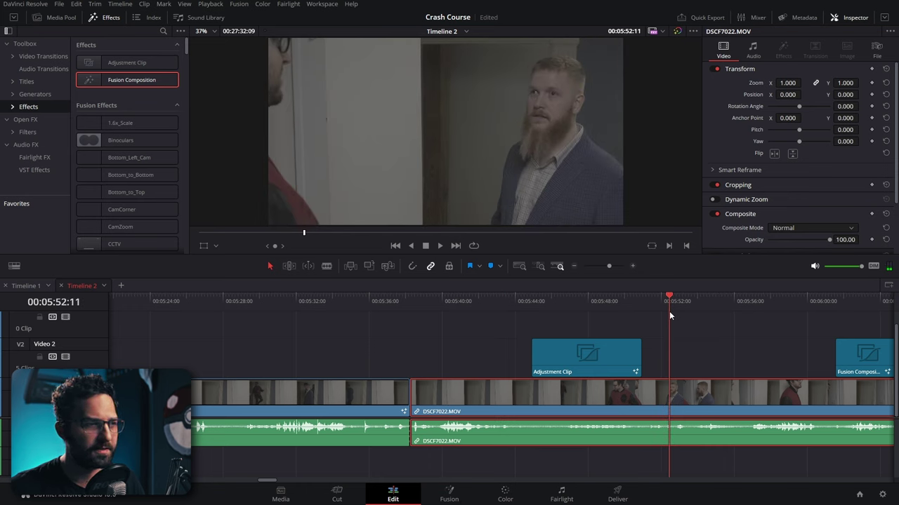
{"action": "left_click", "coordinate": [505, 495]}
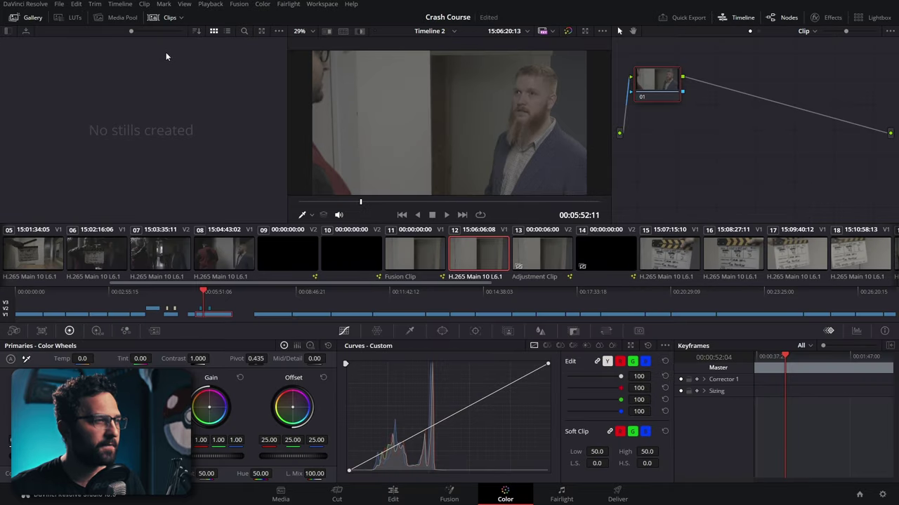
Arrange the Color page by hiding the clip thumbnails and gallery, showing the effects library, and widening the node editor
{"action": "left_click", "coordinate": [155, 19]}
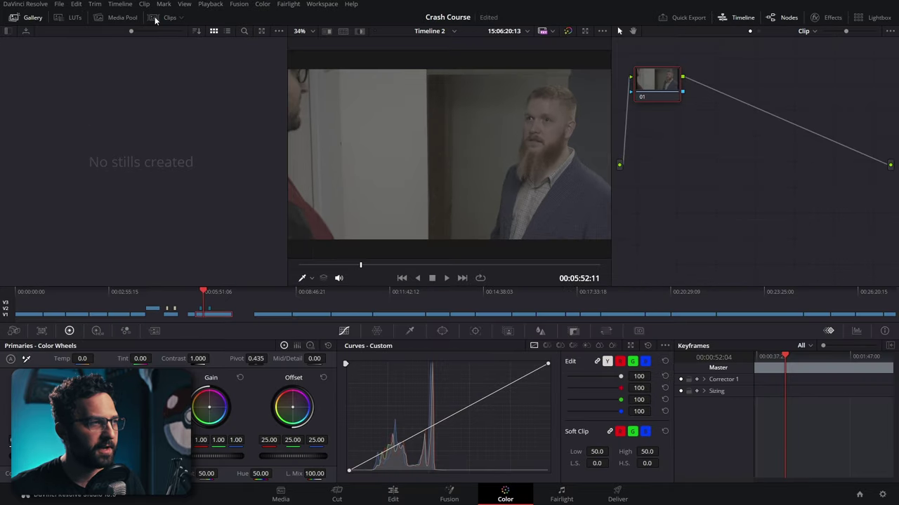
{"action": "left_click", "coordinate": [39, 21]}
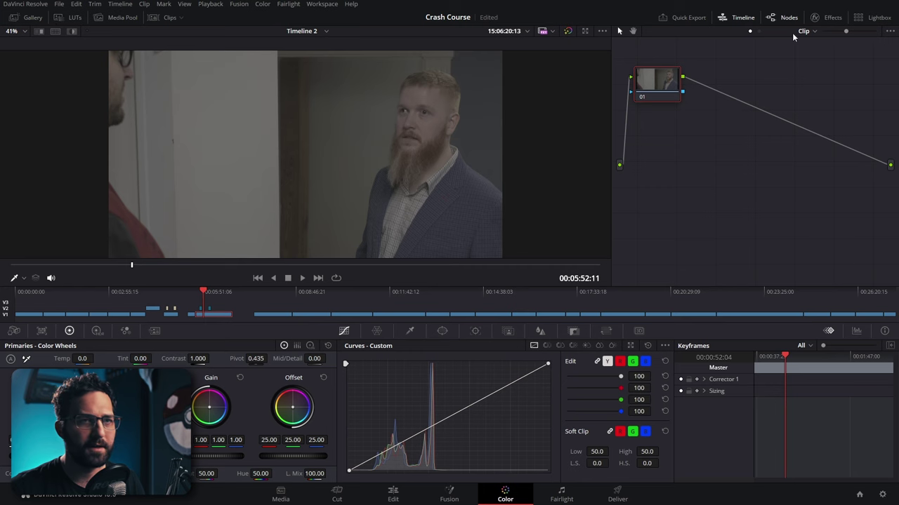
{"action": "left_click", "coordinate": [829, 20]}
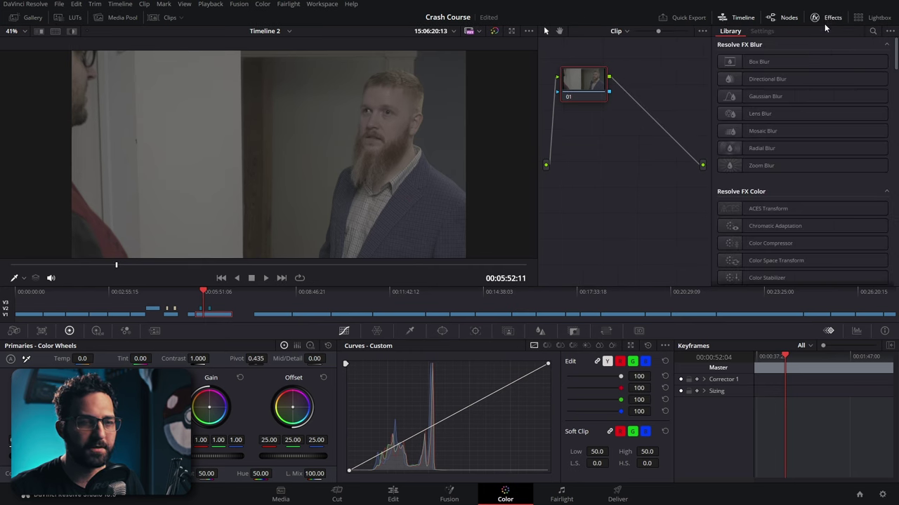
{"action": "left_click_drag", "start_coordinate": [538, 154], "coordinate": [398, 159]}
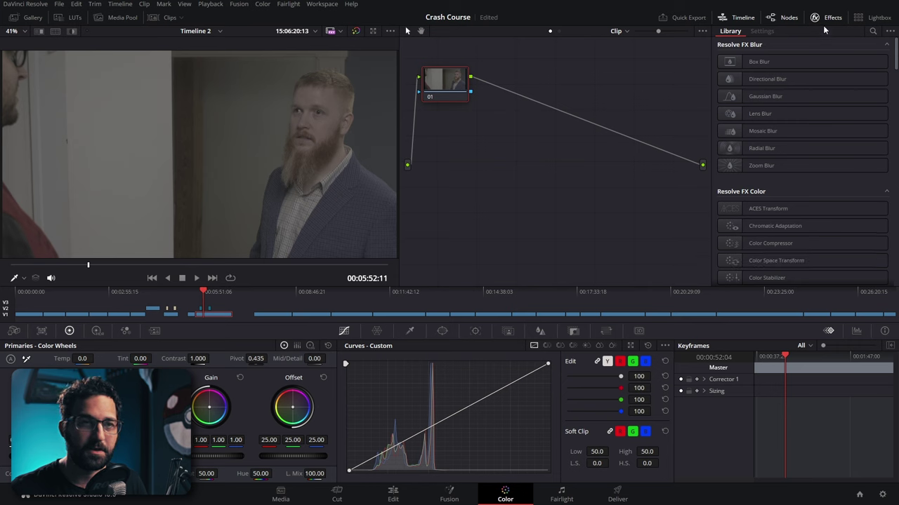
Apply a Color Space Transform to node 01 with input color space Rec.2020 and input gamma FujiFilm F-Log
{"action": "left_click_drag", "start_coordinate": [766, 261], "coordinate": [449, 89]}
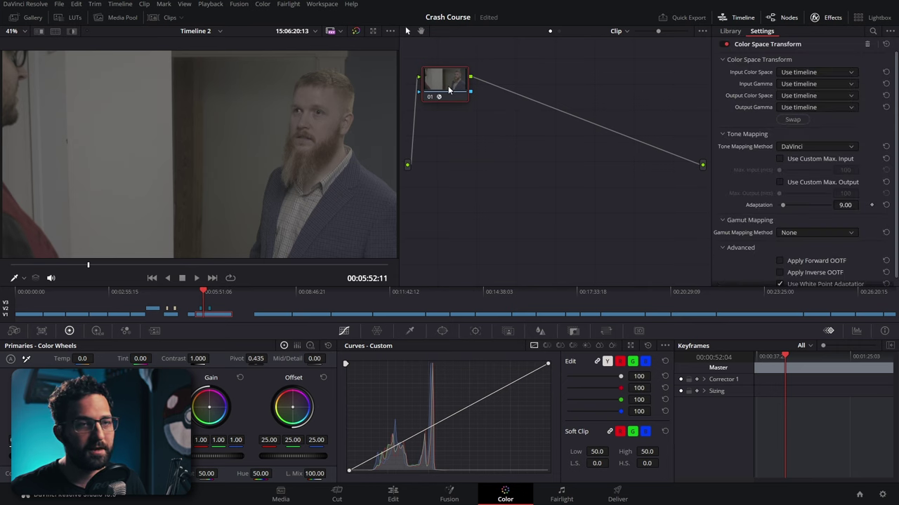
{"action": "left_click", "coordinate": [797, 72]}
{"action": "scroll", "coordinate": [797, 158], "scroll_direction": "down", "scroll_amount": 5}
{"action": "scroll", "coordinate": [796, 154], "scroll_direction": "down", "scroll_amount": 2}
{"action": "left_click", "coordinate": [794, 144]}
{"action": "left_click", "coordinate": [797, 84]}
{"action": "scroll", "coordinate": [798, 130], "scroll_direction": "down", "scroll_amount": 5}
{"action": "left_click", "coordinate": [791, 180]}
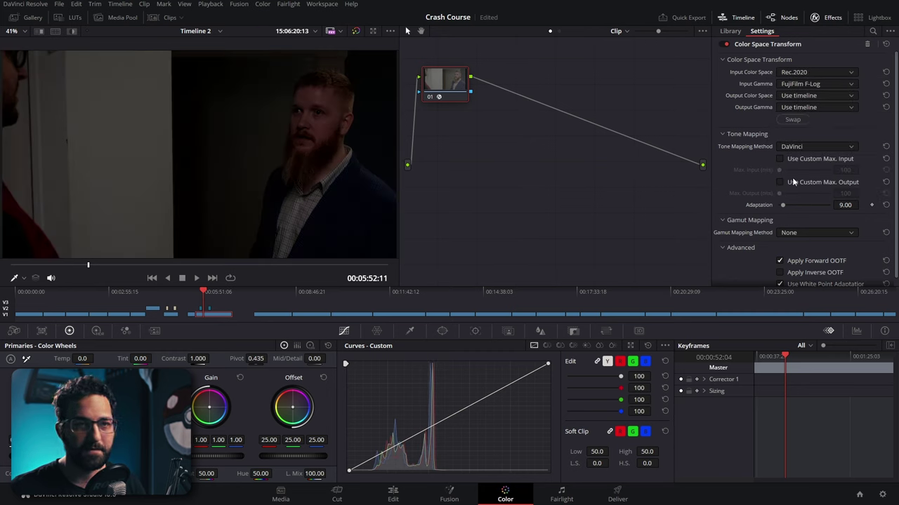
Set node 01's output color space to Rec.709 and output gamma to Gamma 2.4, and compare the image with the node disabled
{"action": "left_click", "coordinate": [792, 96]}
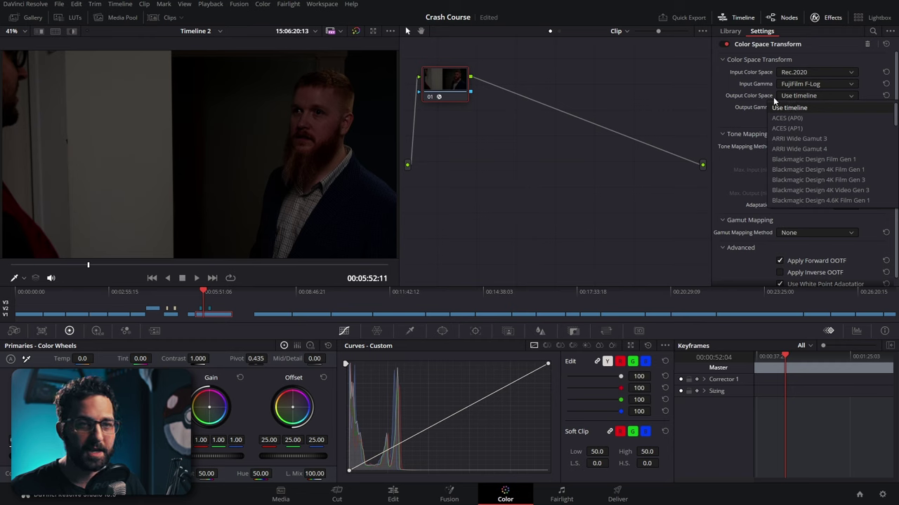
{"action": "scroll", "coordinate": [804, 158], "scroll_direction": "down", "scroll_amount": 10}
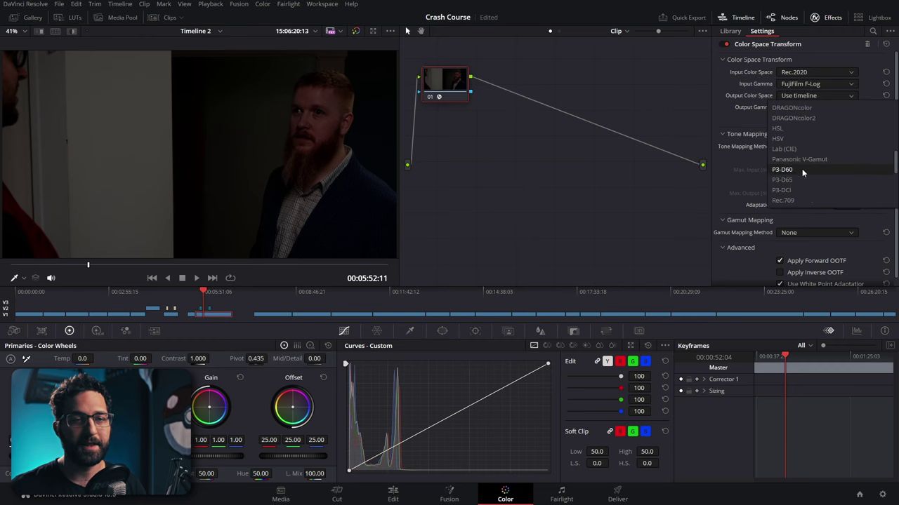
{"action": "left_click", "coordinate": [802, 200]}
{"action": "left_click", "coordinate": [805, 107]}
{"action": "scroll", "coordinate": [813, 183], "scroll_direction": "down", "scroll_amount": 5}
{"action": "scroll", "coordinate": [804, 151], "scroll_direction": "down", "scroll_amount": 5}
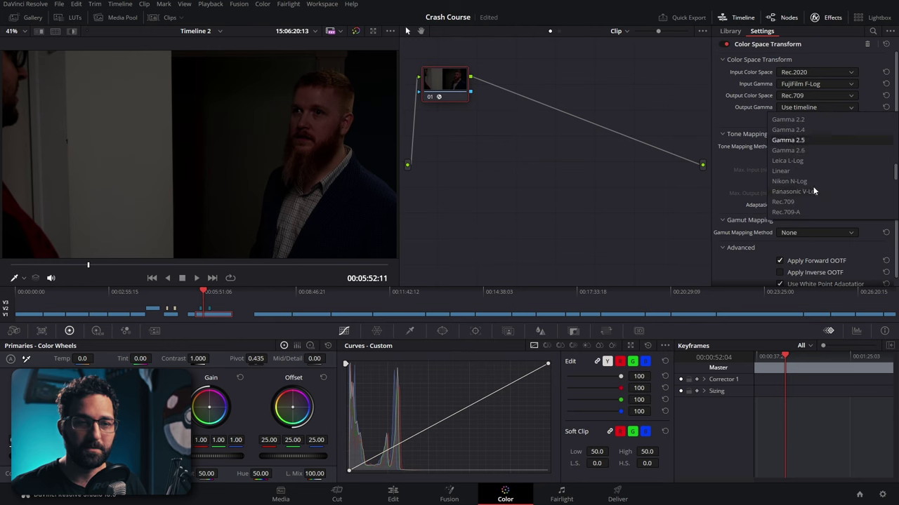
{"action": "left_click", "coordinate": [800, 130]}
{"action": "key", "text": "ctrl+d"}
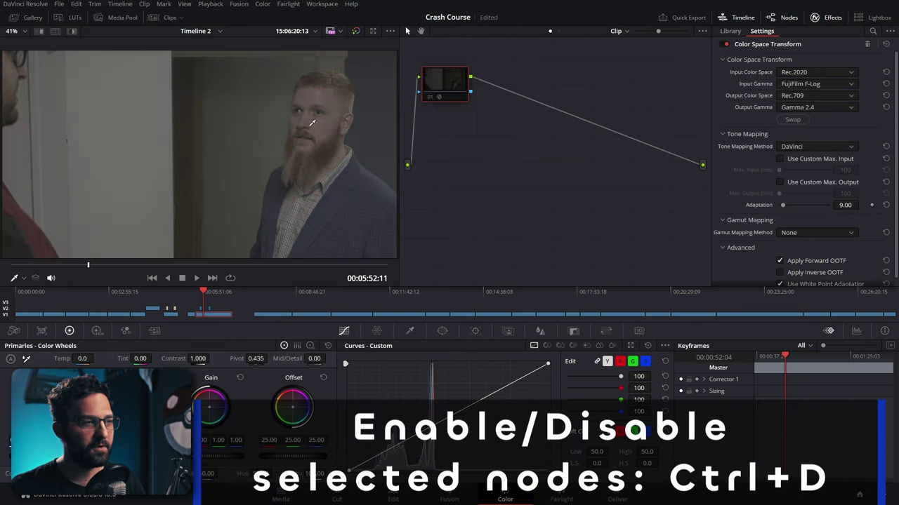
{"action": "key", "text": "ctrl+d"}
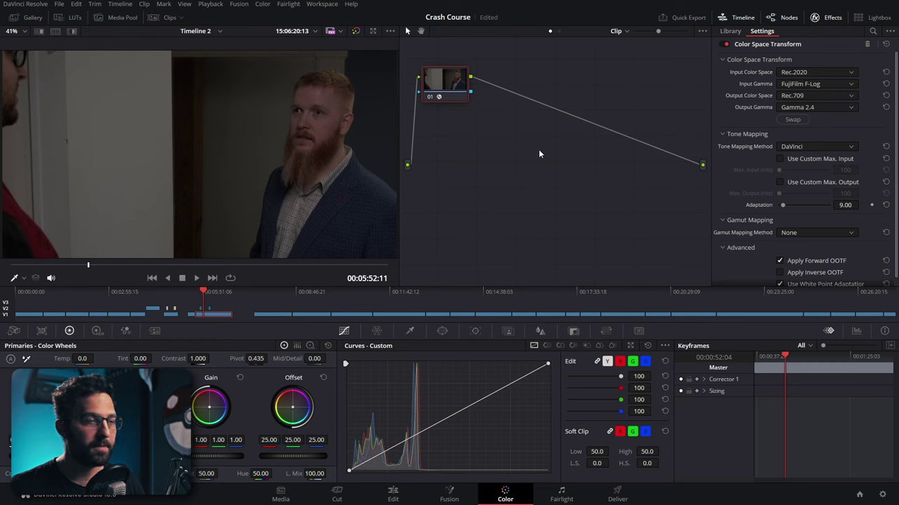
Add a serial node after node 01, place it near the graph's output, and apply a Color Space Transform to it
{"action": "key", "text": "alt+s"}
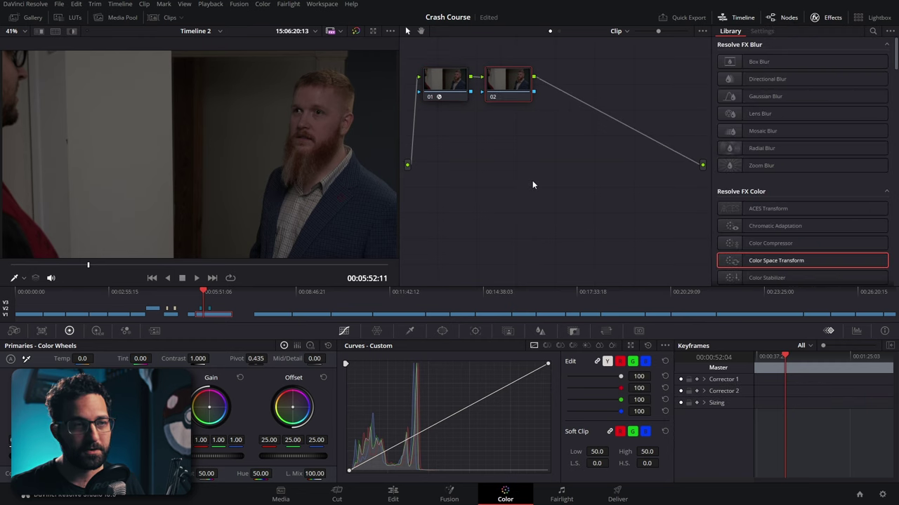
{"action": "left_click_drag", "start_coordinate": [510, 89], "coordinate": [644, 91]}
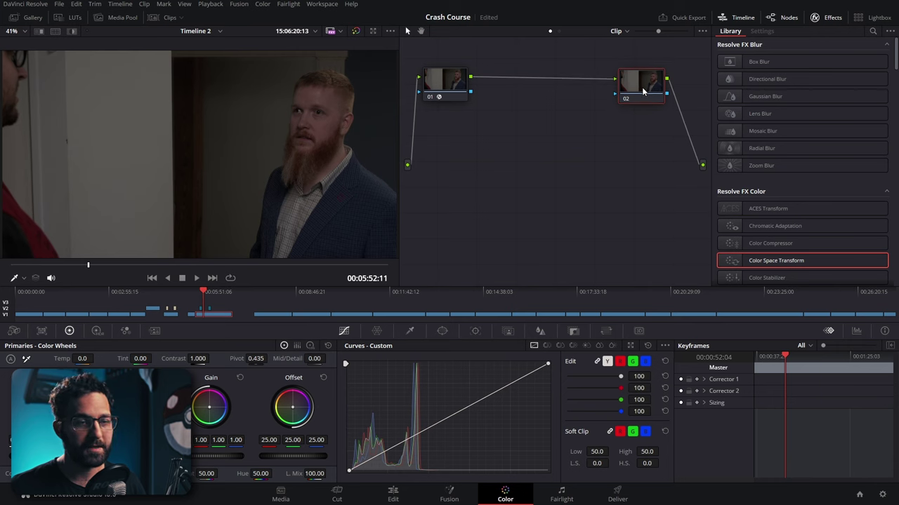
{"action": "left_click_drag", "start_coordinate": [756, 262], "coordinate": [646, 89]}
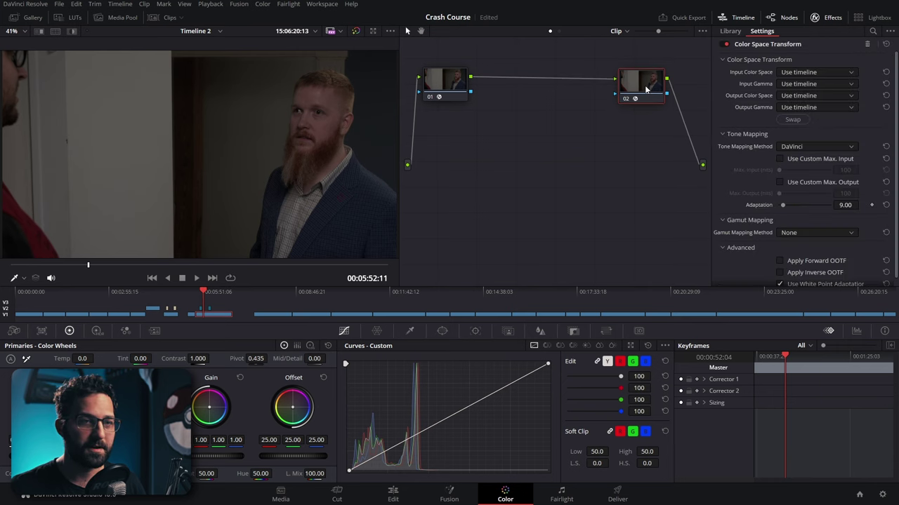
Change node 01's output color space to DaVinci Wide Gamut and its output gamma to DaVinci Intermediate
{"action": "left_click", "coordinate": [440, 80]}
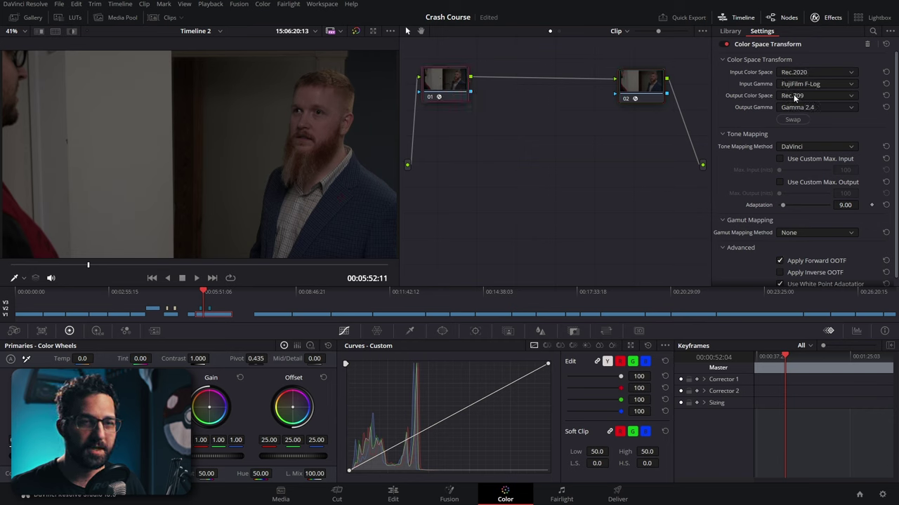
{"action": "left_click", "coordinate": [793, 97]}
{"action": "scroll", "coordinate": [798, 154], "scroll_direction": "up", "scroll_amount": 3}
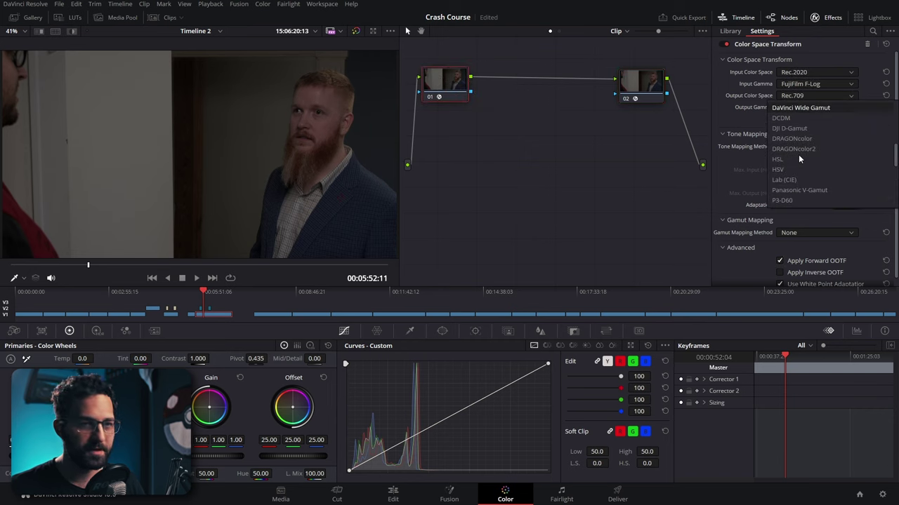
{"action": "left_click", "coordinate": [795, 109]}
{"action": "left_click", "coordinate": [796, 110]}
{"action": "scroll", "coordinate": [804, 159], "scroll_direction": "up", "scroll_amount": 3}
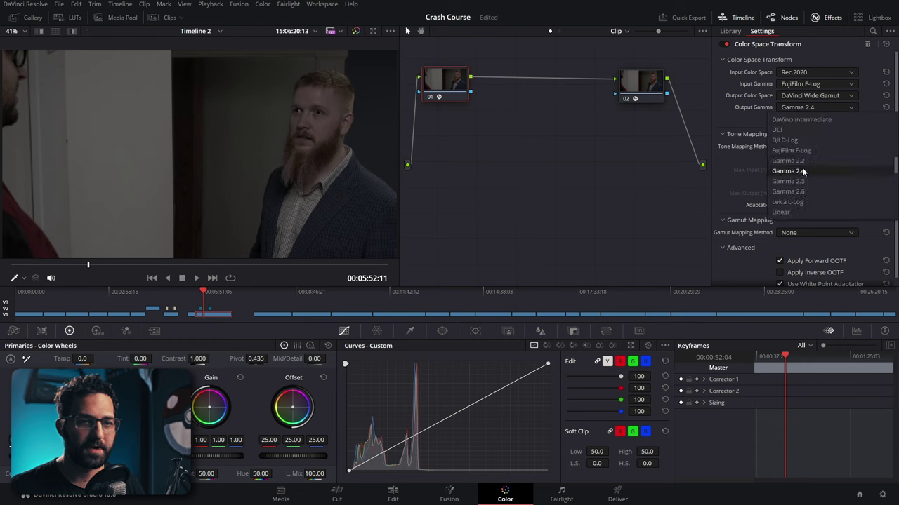
{"action": "left_click", "coordinate": [797, 120]}
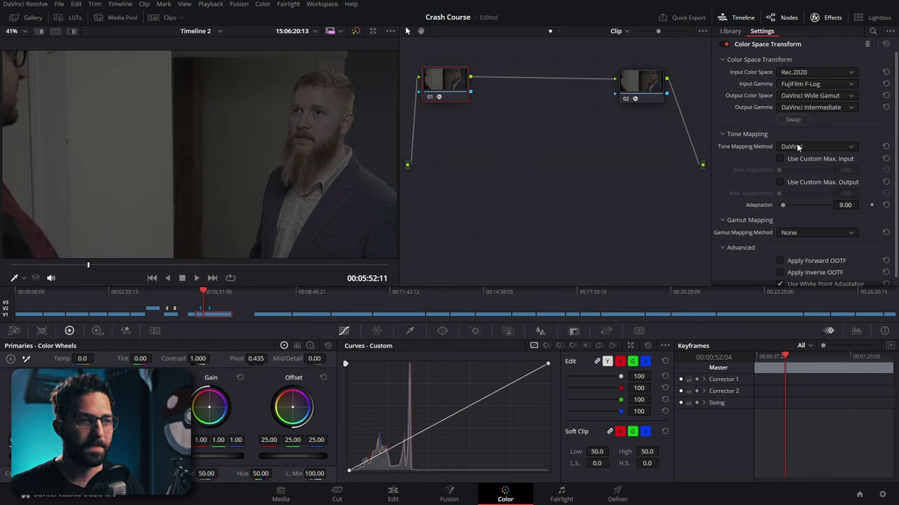
Set node 02's input color space to DaVinci Wide Gamut and its input gamma to DaVinci Intermediate
{"action": "left_click", "coordinate": [645, 84]}
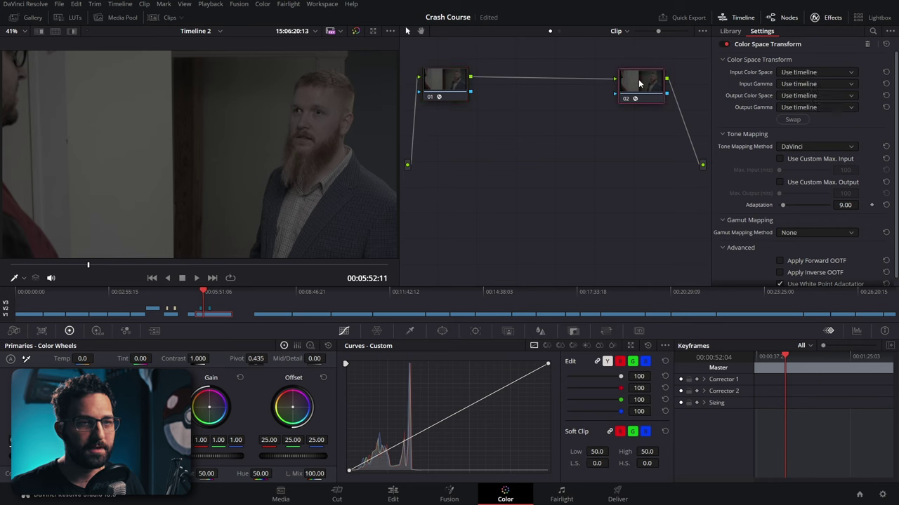
{"action": "left_click", "coordinate": [789, 73]}
{"action": "scroll", "coordinate": [795, 111], "scroll_direction": "down", "scroll_amount": 3}
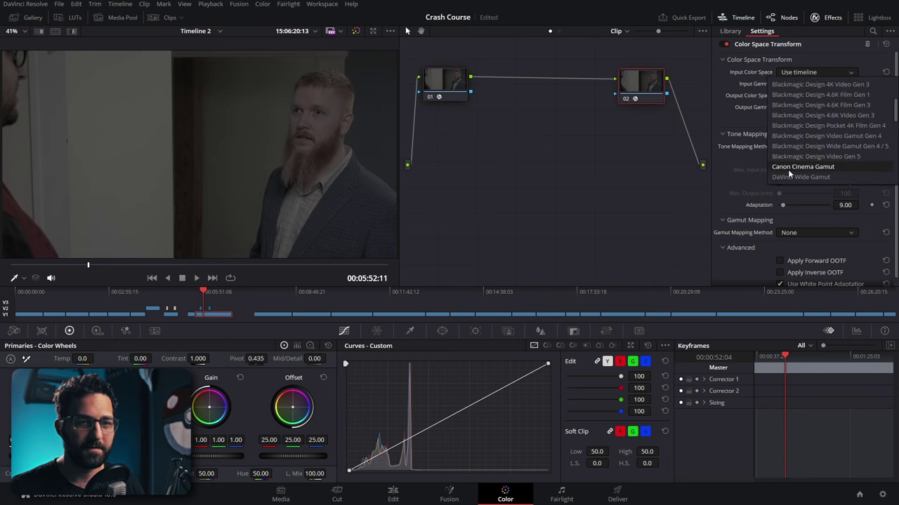
{"action": "left_click", "coordinate": [801, 177]}
{"action": "left_click", "coordinate": [794, 83]}
{"action": "scroll", "coordinate": [799, 147], "scroll_direction": "down", "scroll_amount": 3}
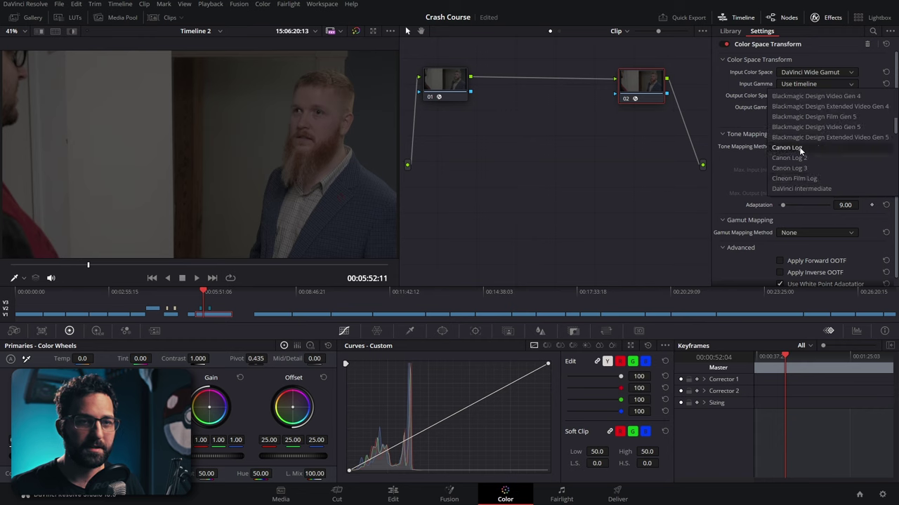
{"action": "left_click", "coordinate": [795, 189]}
Set node 02's output color space to Rec.709 and its output gamma to Gamma 2.4
{"action": "left_click", "coordinate": [798, 95]}
{"action": "scroll", "coordinate": [797, 163], "scroll_direction": "down", "scroll_amount": 5}
{"action": "left_click", "coordinate": [784, 201]}
{"action": "left_click", "coordinate": [799, 107]}
{"action": "scroll", "coordinate": [801, 212], "scroll_direction": "down", "scroll_amount": 3}
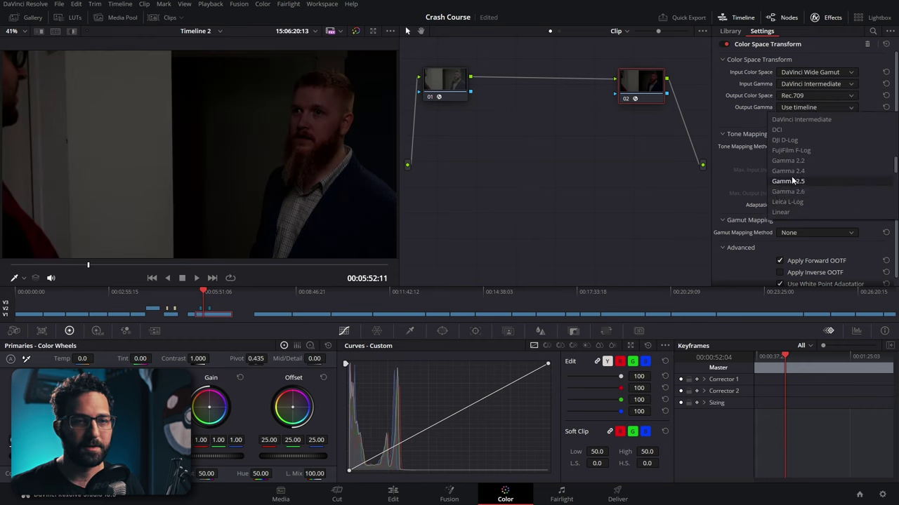
{"action": "left_click", "coordinate": [790, 172]}
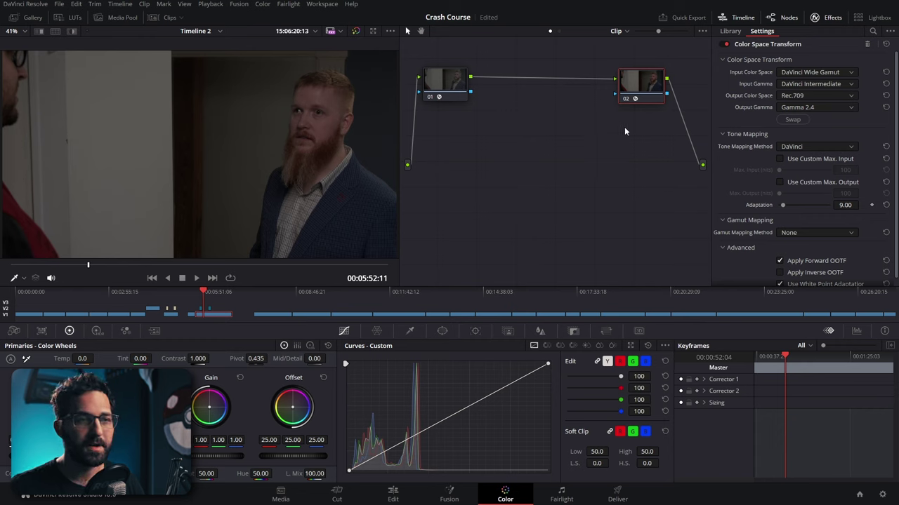
Insert a serial node between the two Color Space Transform nodes and shift the output transform node slightly toward it
{"action": "key", "text": "shift+semicolon"}
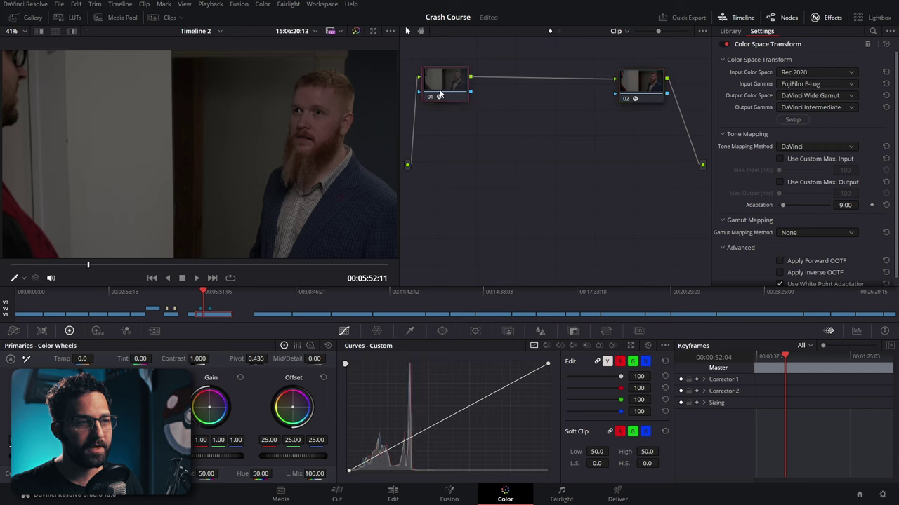
{"action": "key", "text": "alt+s"}
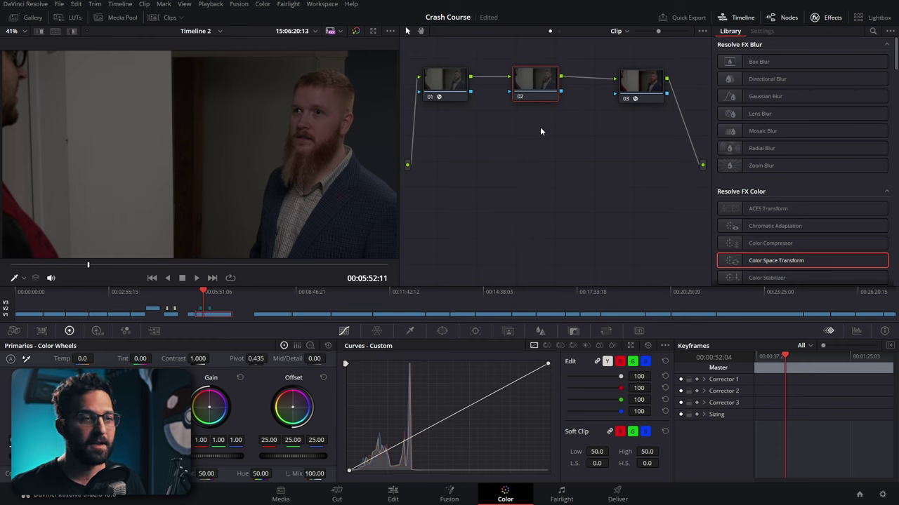
{"action": "left_click", "coordinate": [449, 92]}
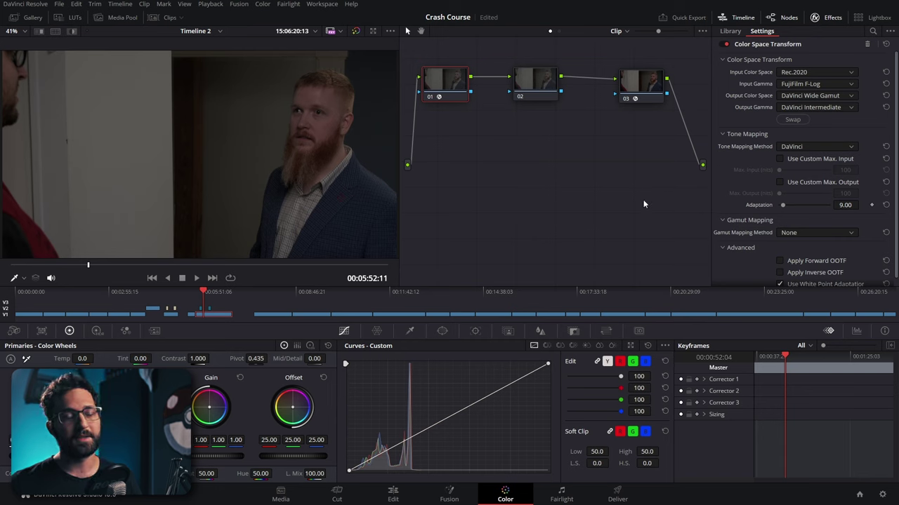
{"action": "left_click", "coordinate": [643, 90]}
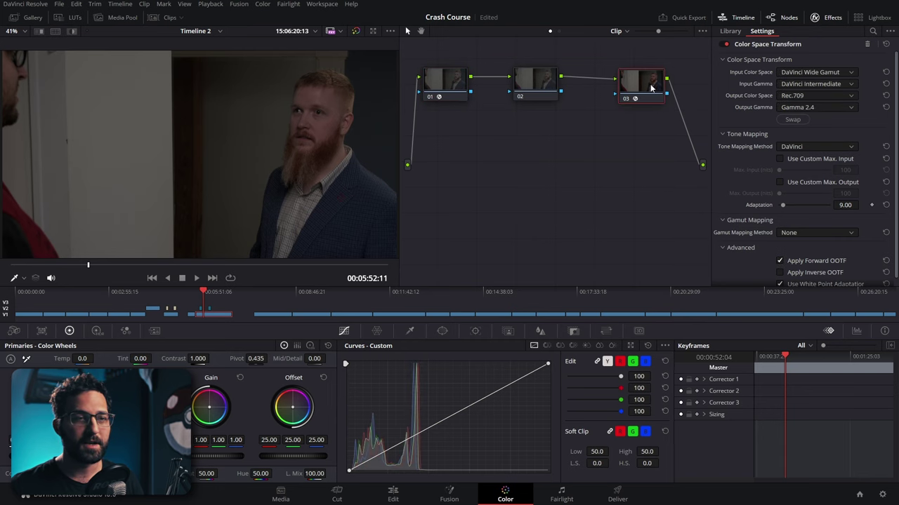
{"action": "left_click_drag", "start_coordinate": [644, 90], "coordinate": [634, 91]}
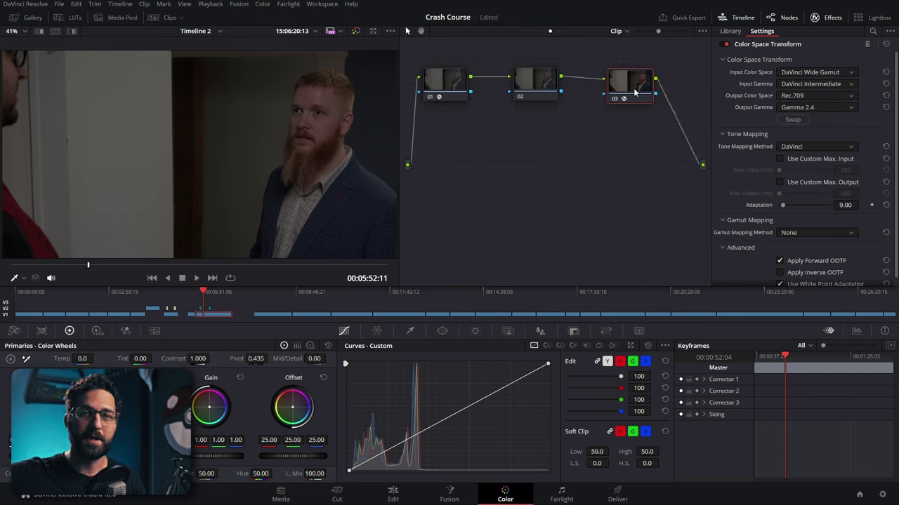
Add a serial node after the output Color Space Transform node and reselect node 02 between the transforms
{"action": "left_click", "coordinate": [521, 97]}
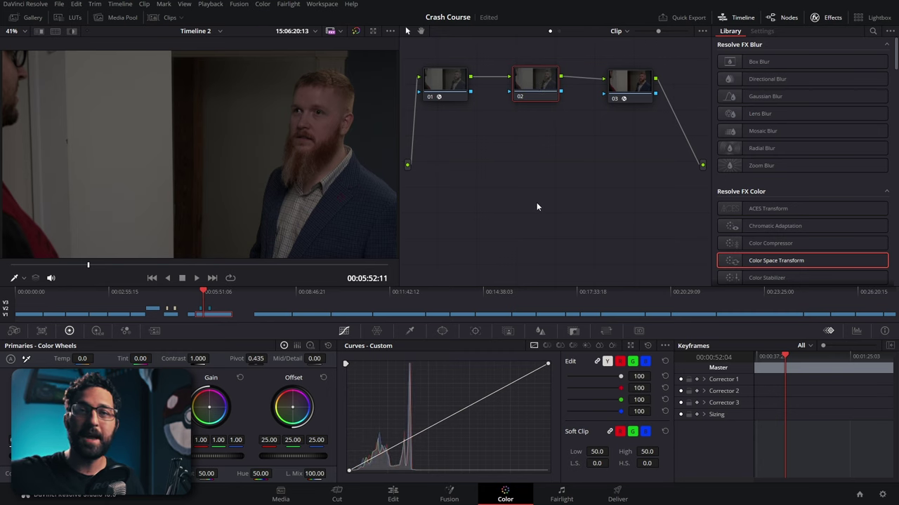
{"action": "key", "text": "alt+s"}
{"action": "left_click", "coordinate": [629, 101]}
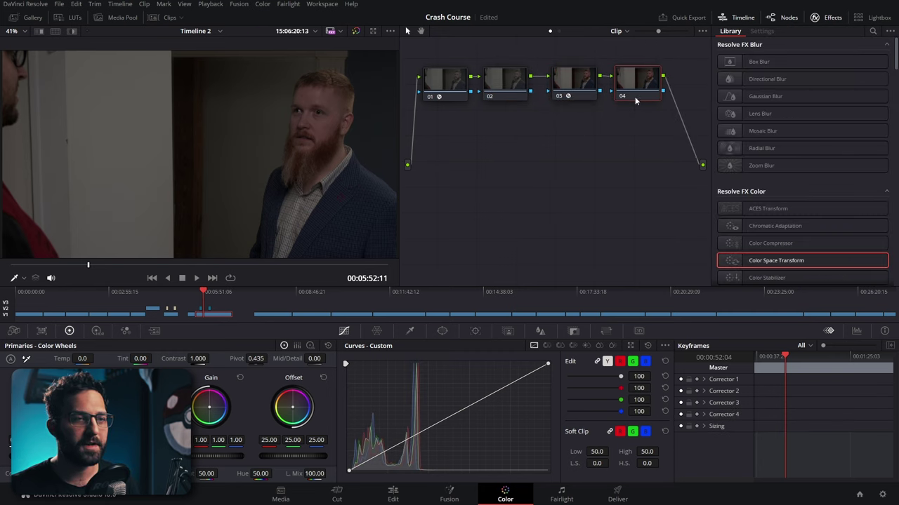
{"action": "key", "text": "alt+shift+semicolon"}
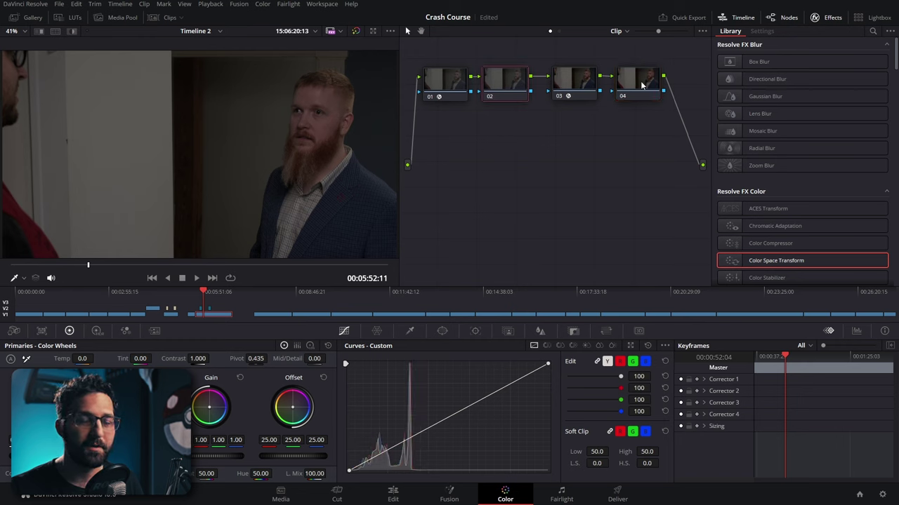
Open the video scopes in a floating window beside the viewer and set the scope to Waveform
{"action": "left_click", "coordinate": [323, 5]}
{"action": "mouse_move", "coordinate": [346, 239]}
{"action": "left_click", "coordinate": [421, 251]}
{"action": "left_click", "coordinate": [323, 4]}
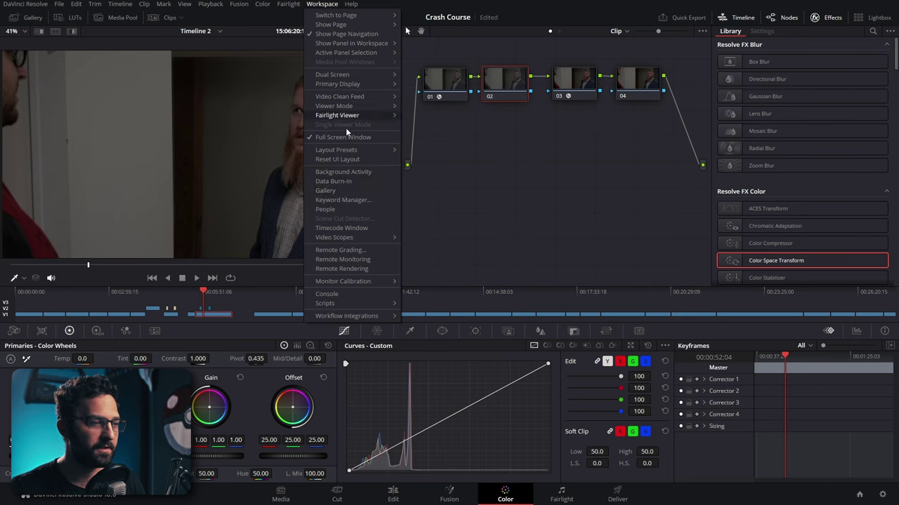
{"action": "left_click", "coordinate": [422, 235]}
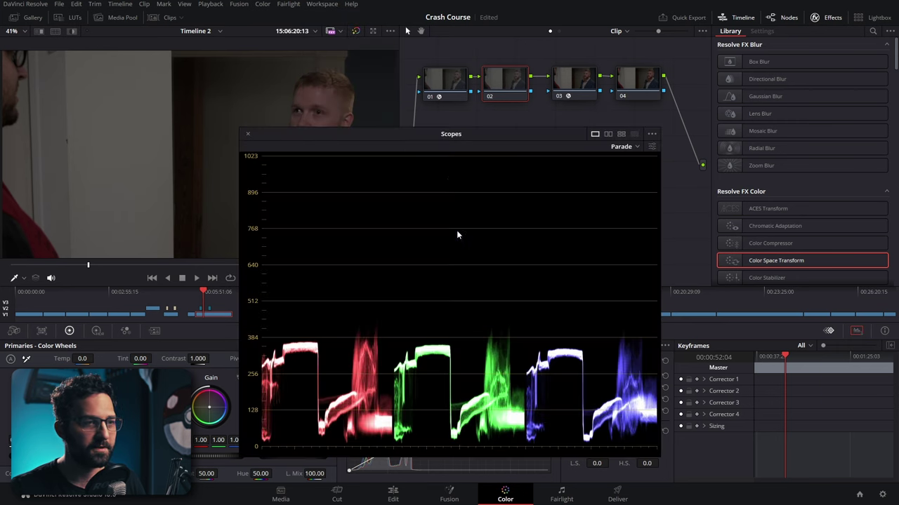
{"action": "left_click_drag", "start_coordinate": [453, 134], "coordinate": [713, 114]}
{"action": "left_click", "coordinate": [741, 139]}
{"action": "left_click", "coordinate": [735, 164]}
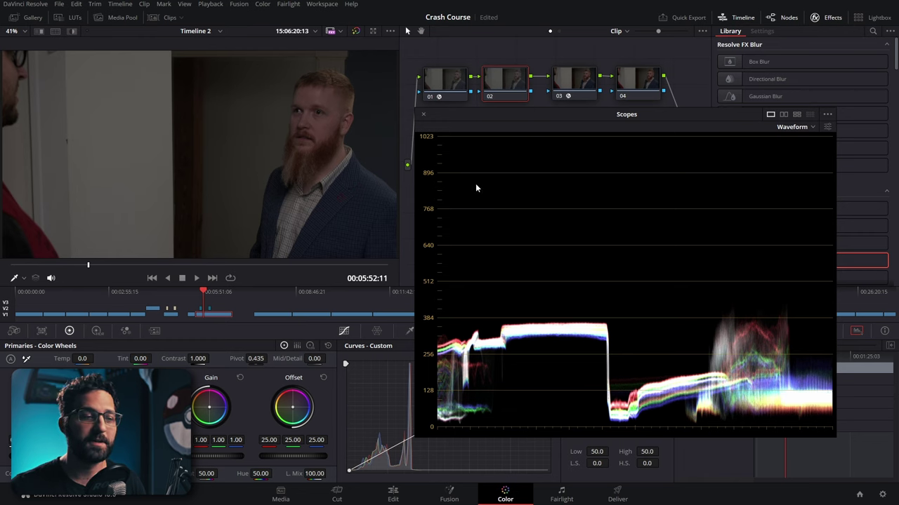
{"action": "left_click_drag", "start_coordinate": [506, 120], "coordinate": [511, 120]}
Try raising the Gain to 3.16 on node 04, after the output transform, and reset it
{"action": "left_click", "coordinate": [631, 78]}
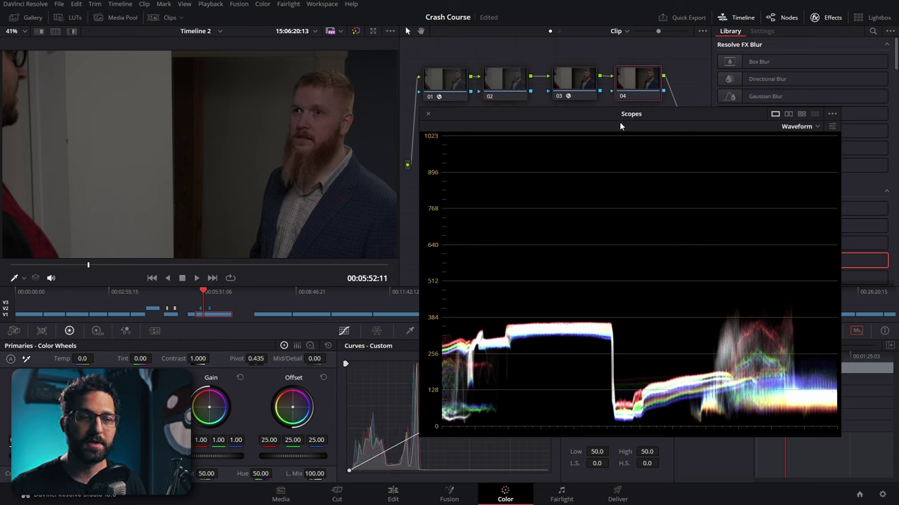
{"action": "left_click_drag", "start_coordinate": [210, 456], "coordinate": [302, 456]}
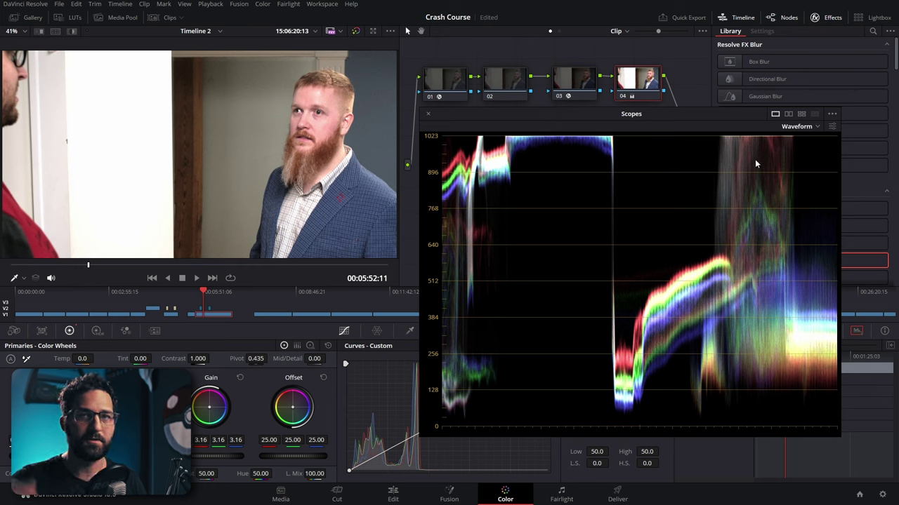
{"action": "left_click", "coordinate": [284, 346]}
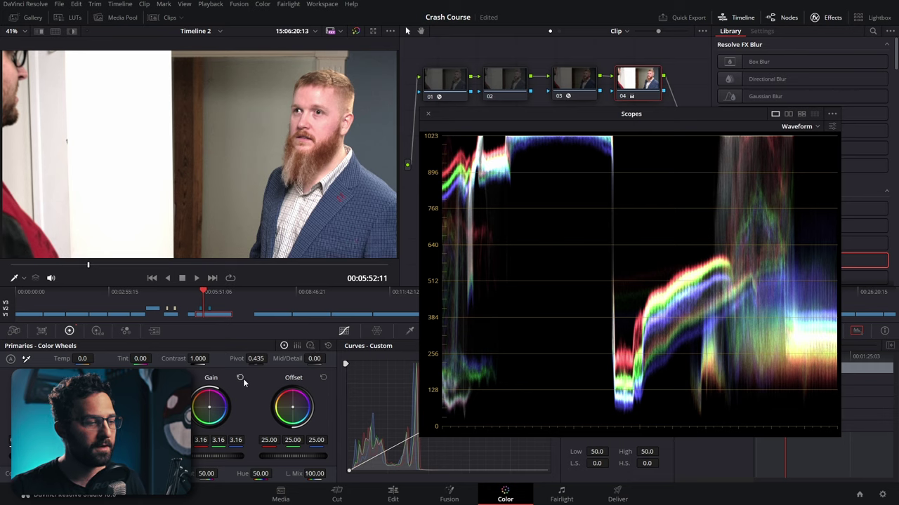
Try raising the Gain to 2.54 on node 02, between the two transforms, and reset it
{"action": "left_click", "coordinate": [513, 83]}
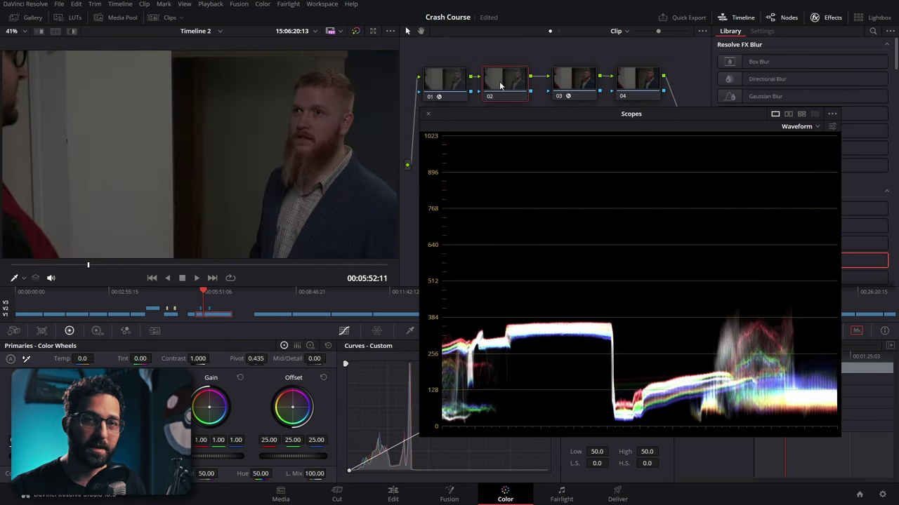
{"action": "left_click_drag", "start_coordinate": [204, 461], "coordinate": [236, 470]}
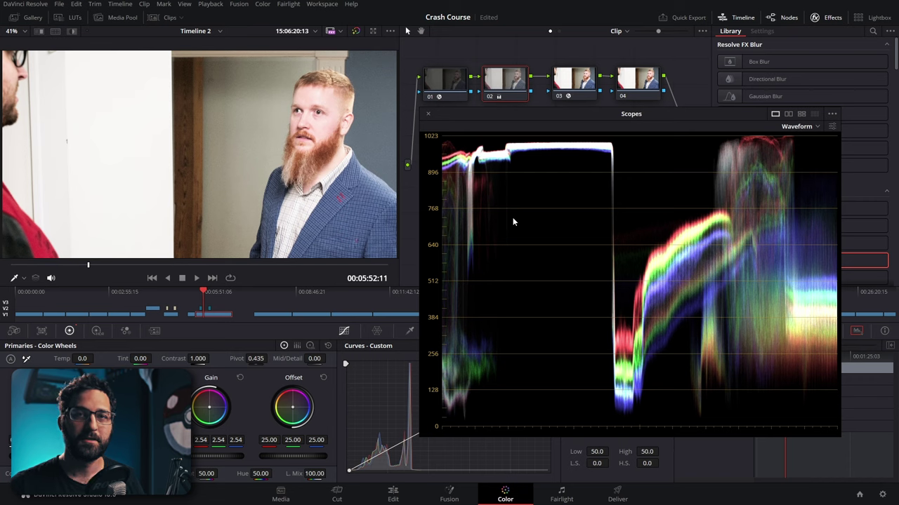
{"action": "left_click", "coordinate": [240, 378]}
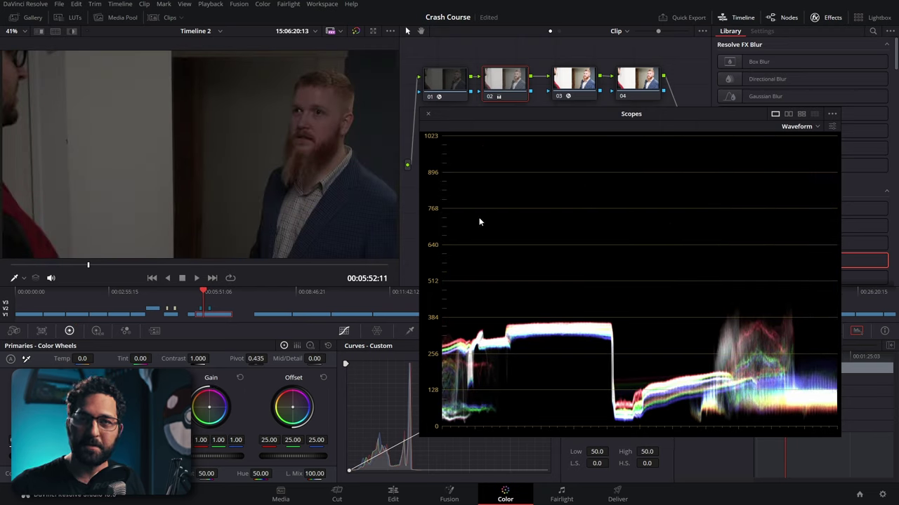
Close the floating scopes window and select node 03 to review its Color Space Transform settings
{"action": "left_click", "coordinate": [429, 115]}
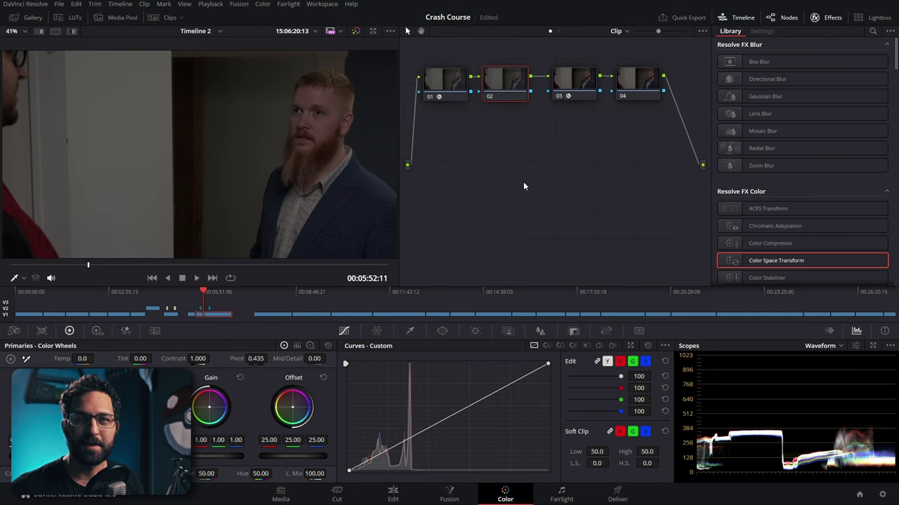
{"action": "left_click", "coordinate": [574, 83]}
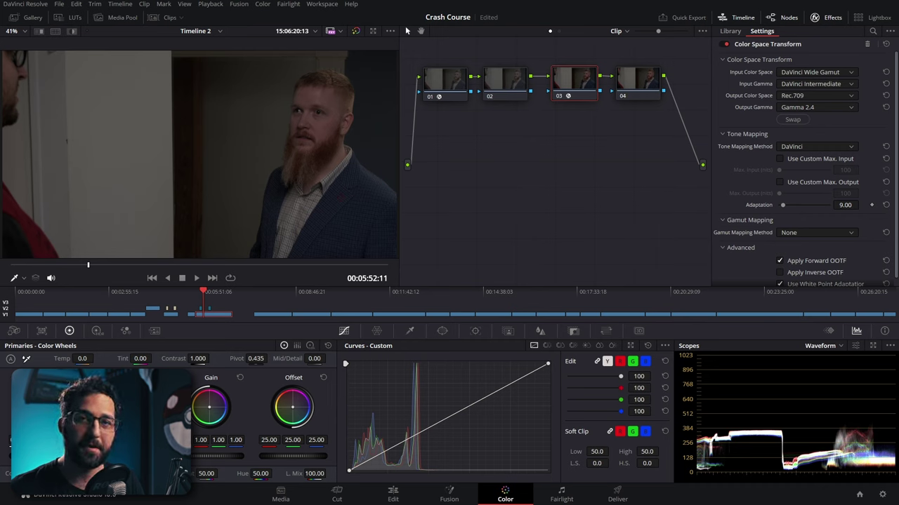
Switch to the Edit page and select the short generator clip on Video 2 past the end of the footage
{"action": "left_click", "coordinate": [388, 499]}
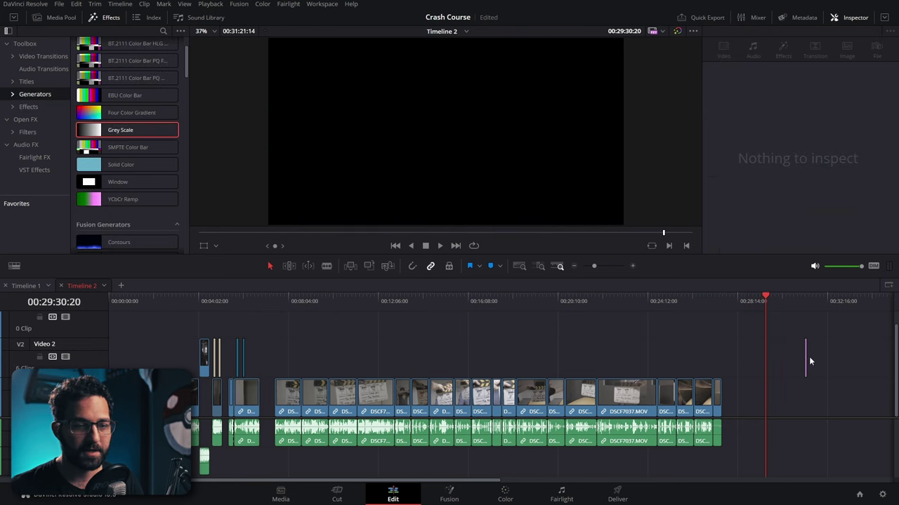
{"action": "left_click", "coordinate": [806, 358]}
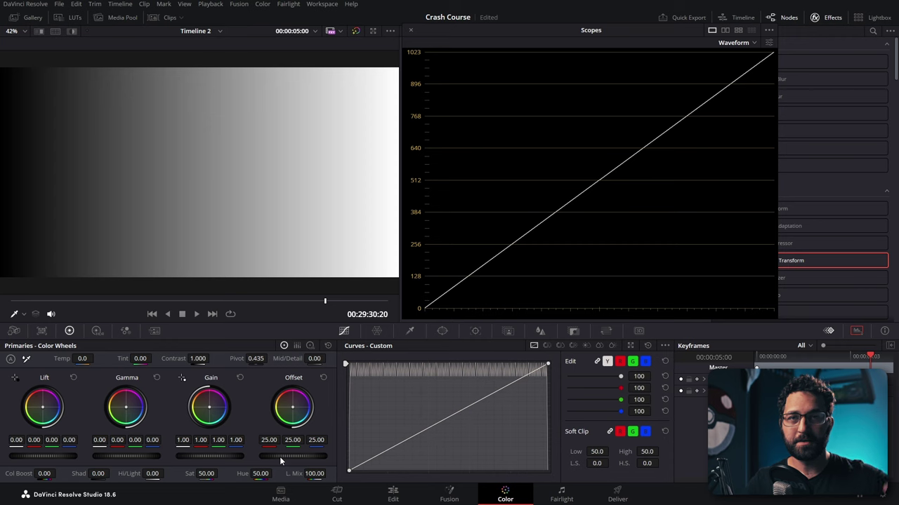
On the Color page, try the Offset and a Gain of 1.27 on the grey scale gradient, restoring both defaults
{"action": "left_click_drag", "start_coordinate": [279, 456], "coordinate": [190, 446]}
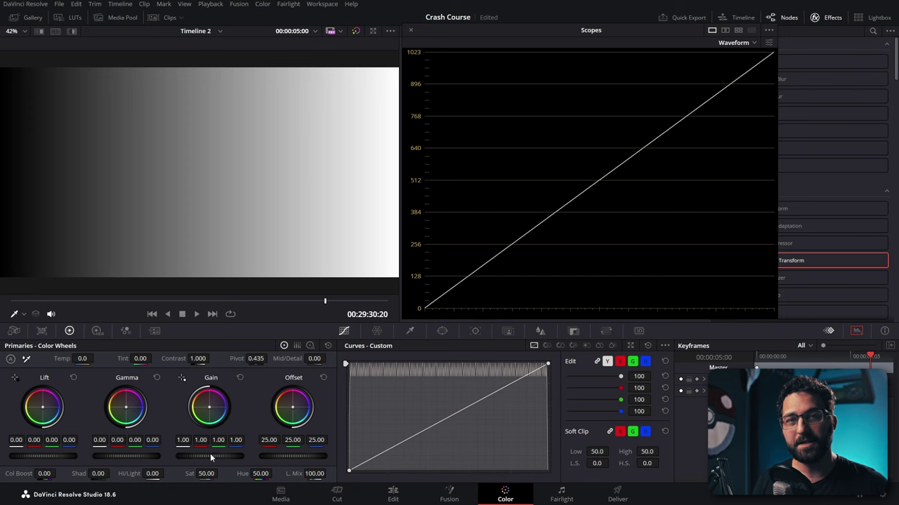
{"action": "mouse_move", "coordinate": [211, 458]}
{"action": "left_mouse_down"}
{"action": "mouse_move", "coordinate": [179, 458]}
{"action": "mouse_move", "coordinate": [259, 458]}
{"action": "mouse_move", "coordinate": [187, 458]}
{"action": "mouse_move", "coordinate": [228, 458]}
{"action": "left_mouse_up"}
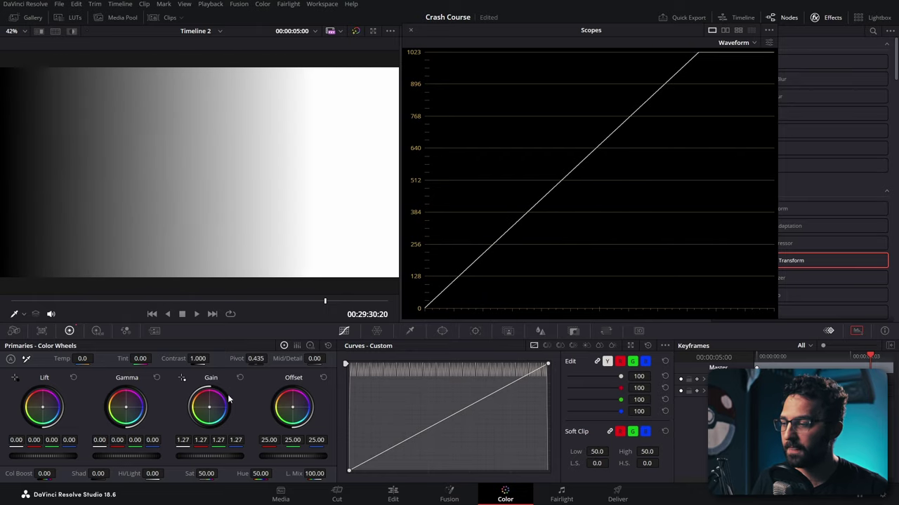
{"action": "left_click", "coordinate": [237, 379]}
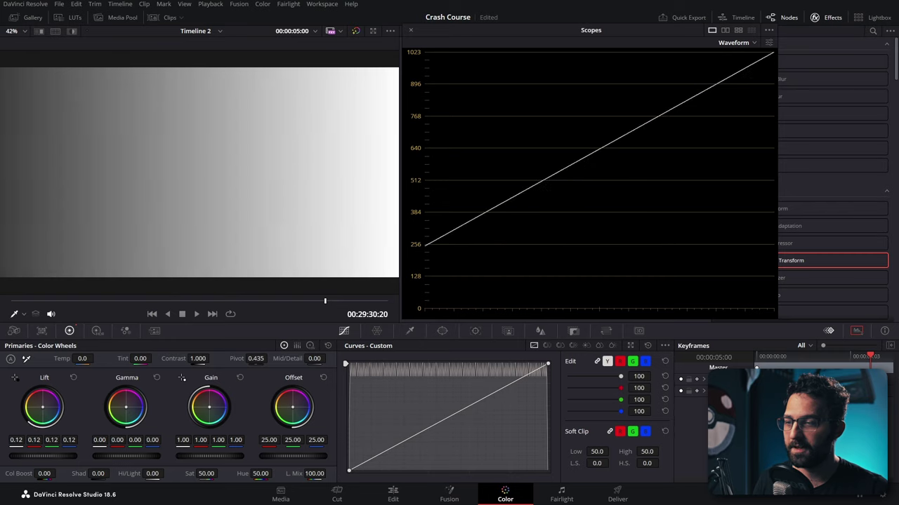
Try a Lift of 0.12 and a Gamma change on the grey scale gradient, resetting each wheel
{"action": "mouse_move", "coordinate": [42, 456]}
{"action": "left_mouse_down"}
{"action": "mouse_move", "coordinate": [63, 456]}
{"action": "mouse_move", "coordinate": [28, 456]}
{"action": "left_mouse_up"}
{"action": "left_click", "coordinate": [73, 377]}
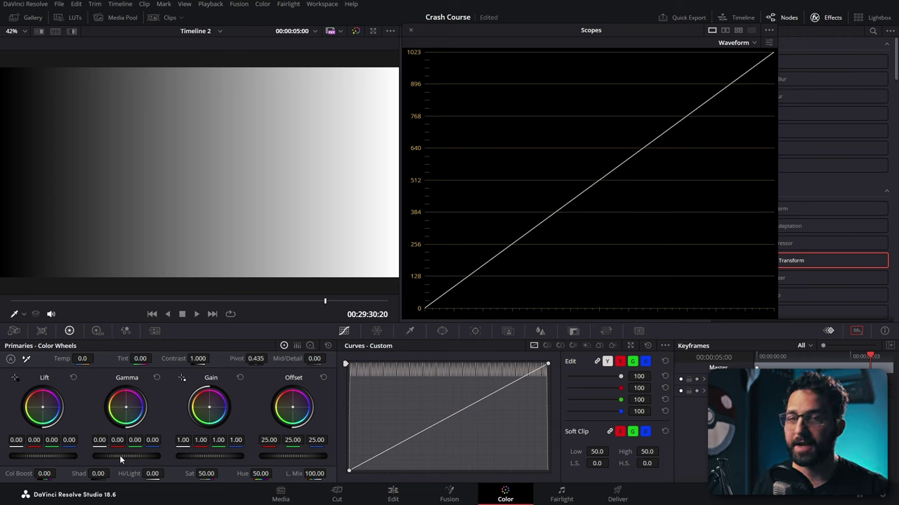
{"action": "mouse_move", "coordinate": [126, 456]}
{"action": "left_mouse_down"}
{"action": "mouse_move", "coordinate": [148, 456]}
{"action": "mouse_move", "coordinate": [116, 455]}
{"action": "mouse_move", "coordinate": [151, 456]}
{"action": "mouse_move", "coordinate": [112, 455]}
{"action": "left_mouse_up"}
{"action": "left_click", "coordinate": [156, 378]}
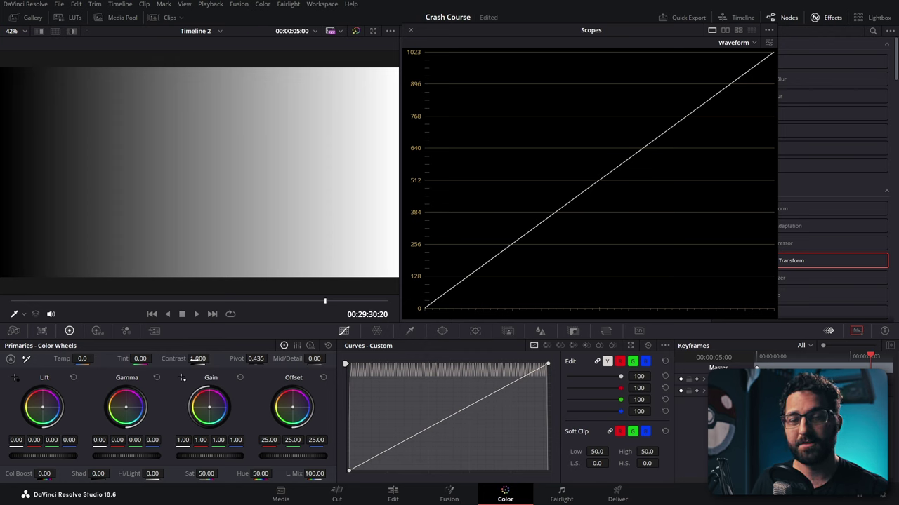
Raise the grey scale gradient's Contrast to 1.468 and adjust the Pivot slightly
{"action": "mouse_move", "coordinate": [197, 359]}
{"action": "left_mouse_down"}
{"action": "mouse_move", "coordinate": [215, 359]}
{"action": "mouse_move", "coordinate": [179, 358]}
{"action": "mouse_move", "coordinate": [206, 359]}
{"action": "left_mouse_up"}
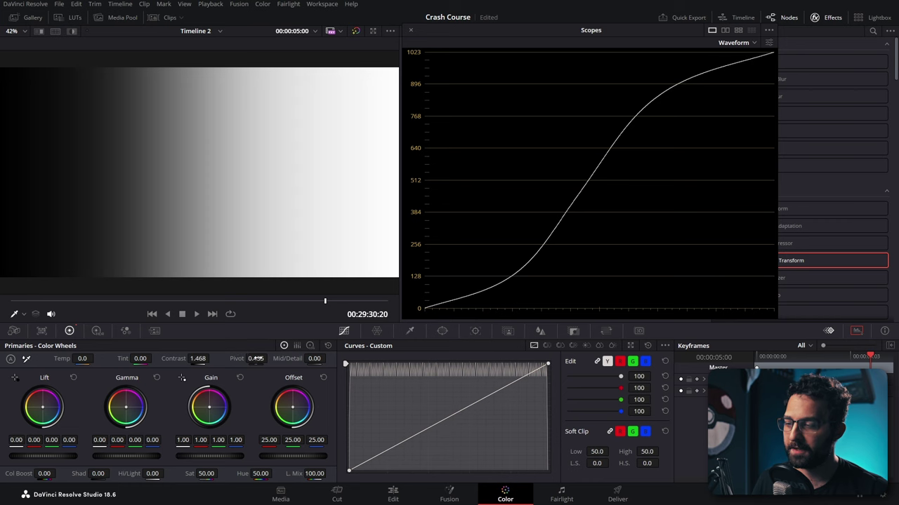
{"action": "mouse_move", "coordinate": [256, 358]}
{"action": "left_mouse_down"}
{"action": "mouse_move", "coordinate": [278, 359]}
{"action": "mouse_move", "coordinate": [258, 359]}
{"action": "left_mouse_up"}
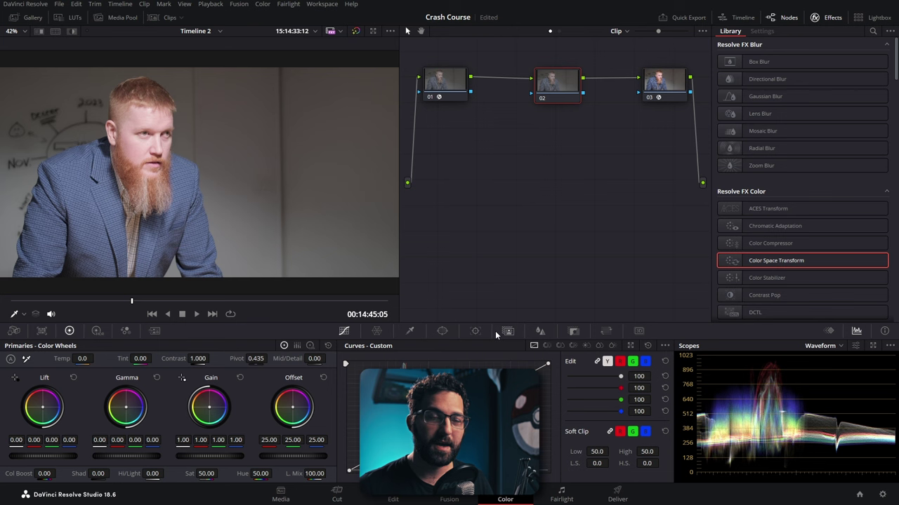
Lower the Lift to -0.03 on node 02 of the footage clip, between the two transforms
{"action": "mouse_move", "coordinate": [206, 458]}
{"action": "left_mouse_down"}
{"action": "mouse_move", "coordinate": [218, 458]}
{"action": "mouse_move", "coordinate": [189, 457]}
{"action": "mouse_move", "coordinate": [208, 458]}
{"action": "left_mouse_up"}
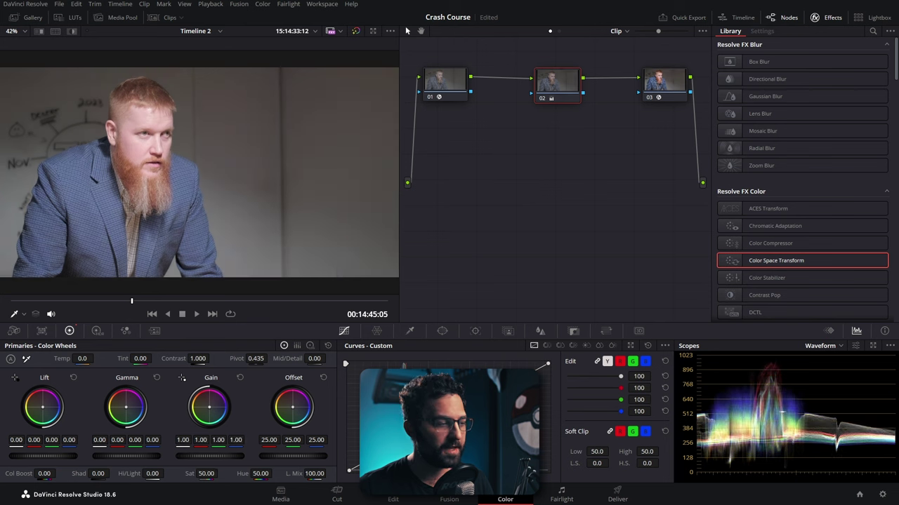
{"action": "mouse_move", "coordinate": [40, 455]}
{"action": "left_mouse_down"}
{"action": "mouse_move", "coordinate": [51, 455]}
{"action": "mouse_move", "coordinate": [37, 455]}
{"action": "left_mouse_up"}
Try lowering node 02's Offset to 24.60 and undo the trial color wheel adjustments
{"action": "mouse_move", "coordinate": [269, 453]}
{"action": "left_mouse_down"}
{"action": "mouse_move", "coordinate": [280, 453]}
{"action": "mouse_move", "coordinate": [256, 454]}
{"action": "left_mouse_up"}
{"action": "key", "text": "ctrl+z"}
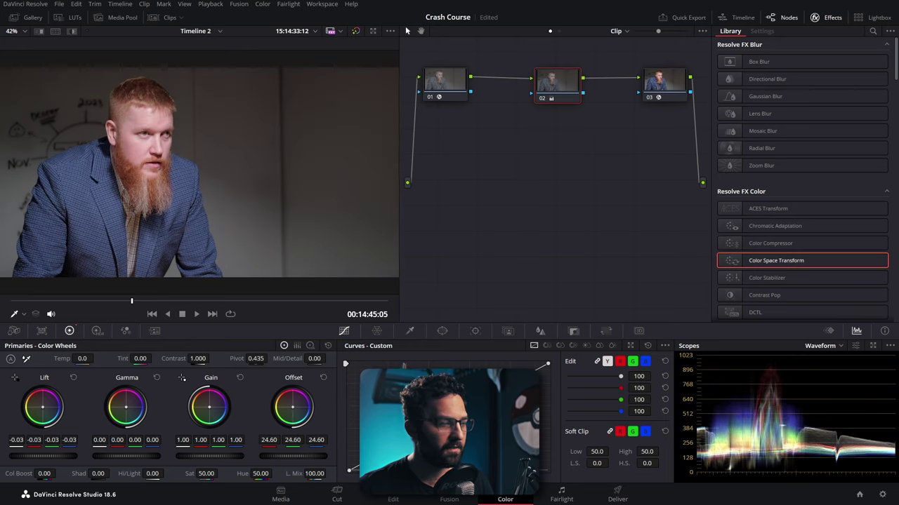
{"action": "key", "text": "ctrl+z"}
{"action": "key", "text": "ctrl+z"}
{"action": "key", "text": "ctrl+z"}
{"action": "key", "text": "ctrl+z"}
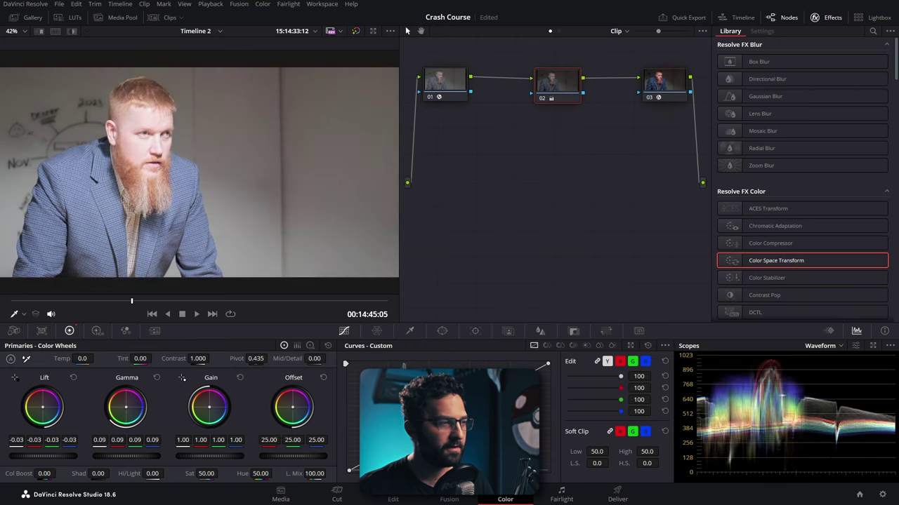
{"action": "key", "text": "ctrl+z"}
{"action": "key", "text": "ctrl+z"}
{"action": "key", "text": "ctrl+z"}
{"action": "key", "text": "ctrl+z"}
{"action": "key", "text": "ctrl+z"}
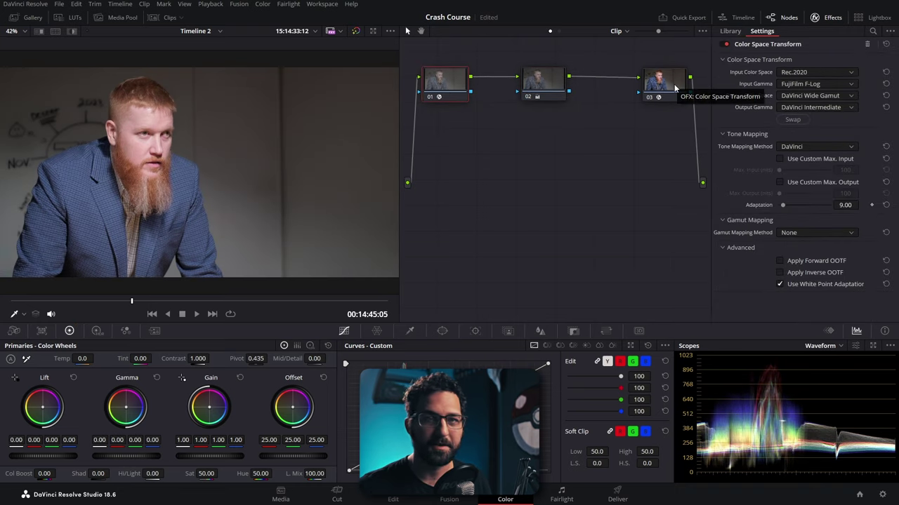
Move node 02 closer to the input transform node and add a serial node after it
{"action": "left_click", "coordinate": [548, 87]}
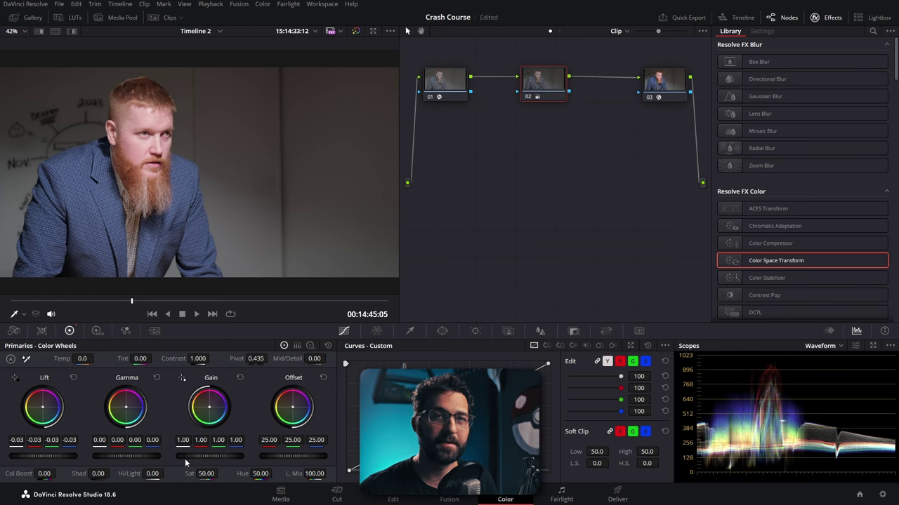
{"action": "left_click_drag", "start_coordinate": [546, 90], "coordinate": [517, 89]}
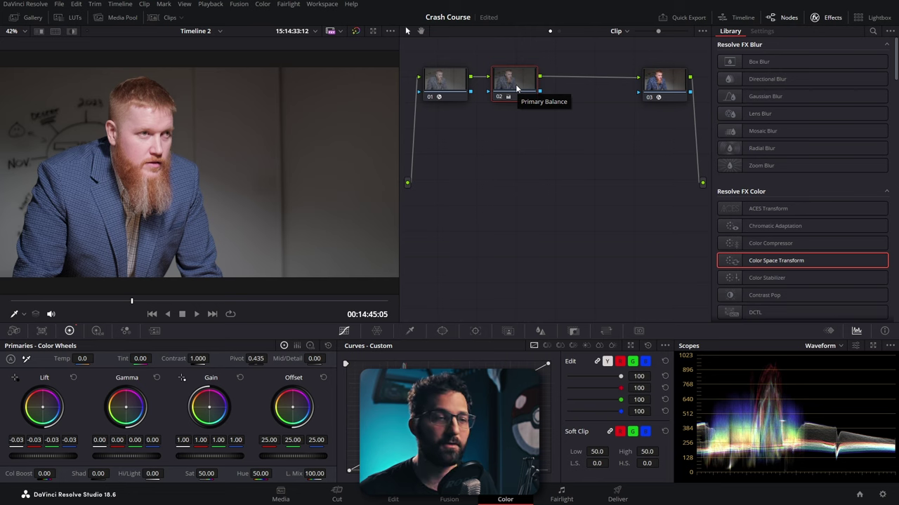
{"action": "key", "text": "alt+s"}
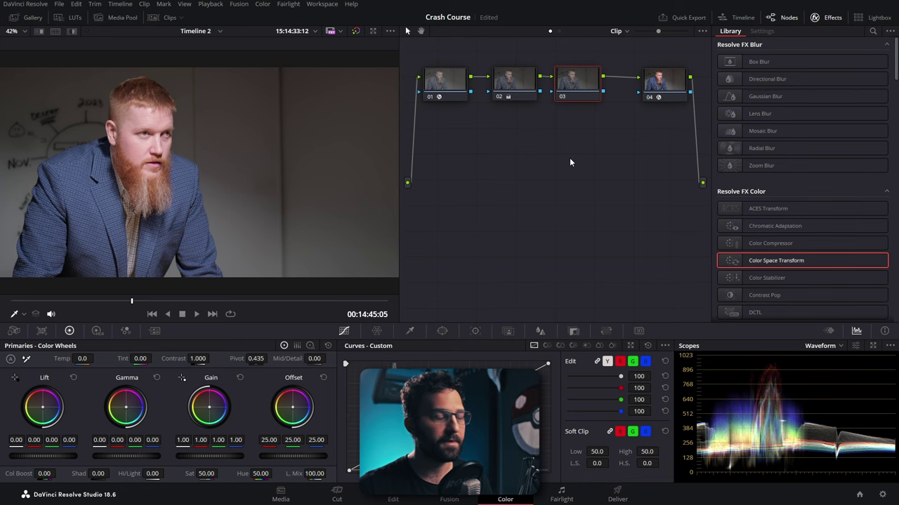
Set node 02's Lift to 0.07, Gamma to -0.34 and Gain to 1.33
{"action": "left_click", "coordinate": [526, 91]}
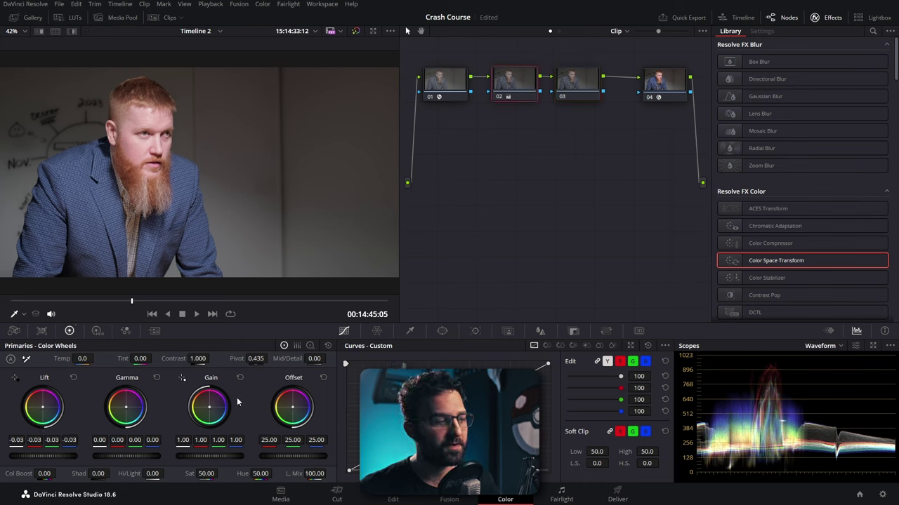
{"action": "left_click_drag", "start_coordinate": [194, 459], "coordinate": [216, 460]}
{"action": "left_click_drag", "start_coordinate": [126, 457], "coordinate": [65, 457]}
{"action": "left_click_drag", "start_coordinate": [148, 458], "coordinate": [121, 459]}
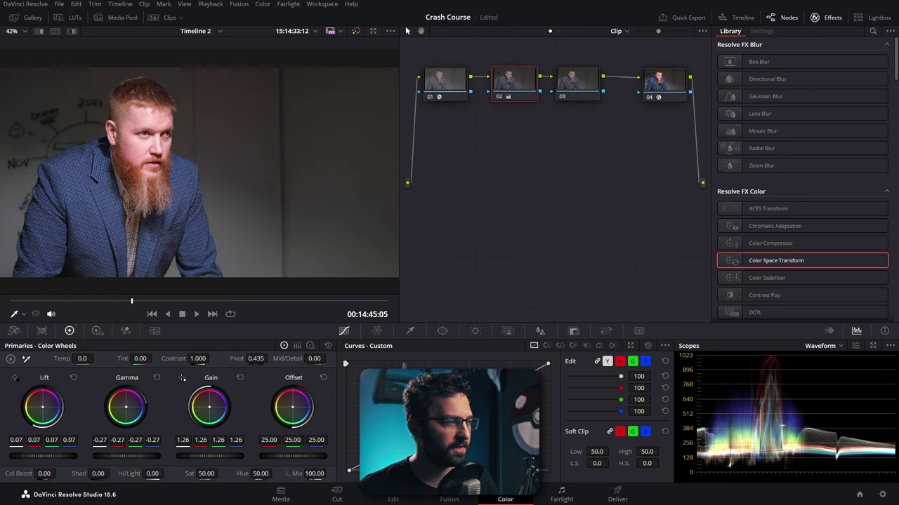
{"action": "left_click_drag", "start_coordinate": [230, 457], "coordinate": [240, 455]}
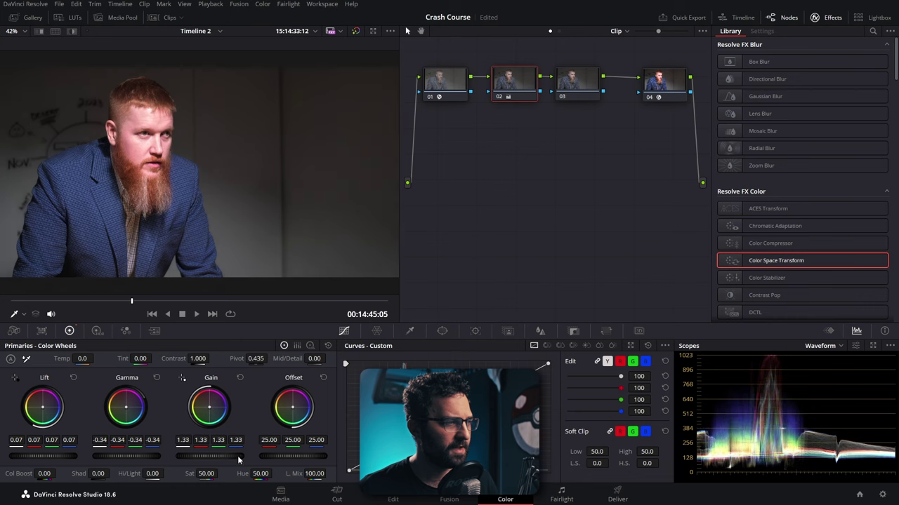
Try a Gamma of 0.03 and a Contrast of 1.114 on node 03, and undo the adjustments
{"action": "left_click", "coordinate": [570, 89]}
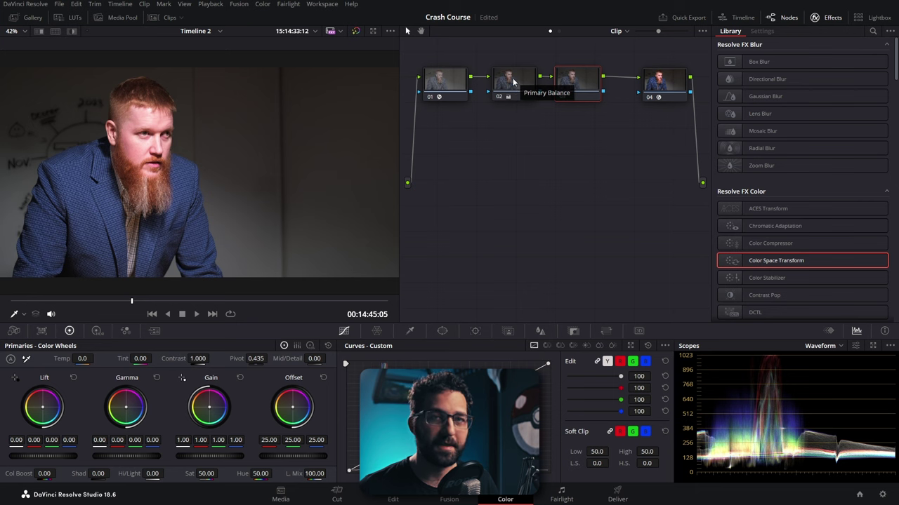
{"action": "left_click_drag", "start_coordinate": [126, 456], "coordinate": [135, 455]}
{"action": "left_click_drag", "start_coordinate": [197, 358], "coordinate": [215, 362]}
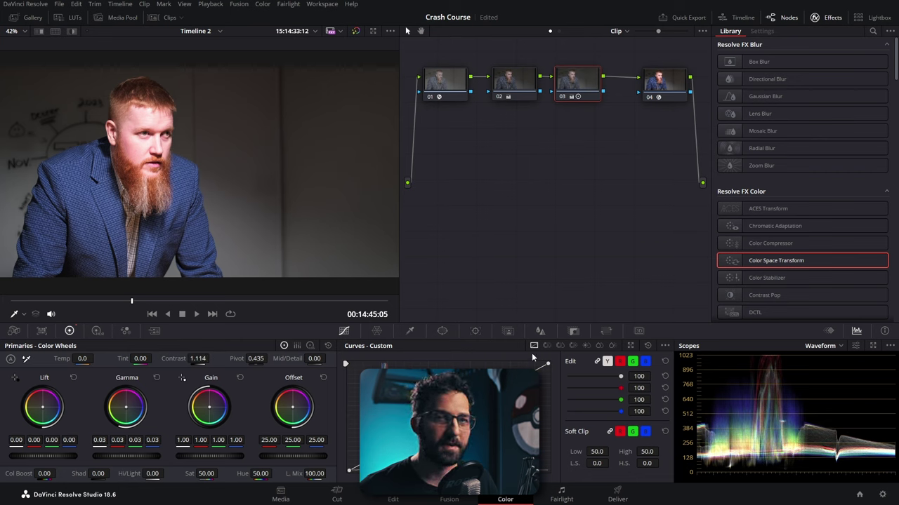
{"action": "key", "text": "ctrl+z"}
Try moving node 03 below the chain with a serial node after it, and undo the node tree changes
{"action": "left_click_drag", "start_coordinate": [583, 87], "coordinate": [593, 226]}
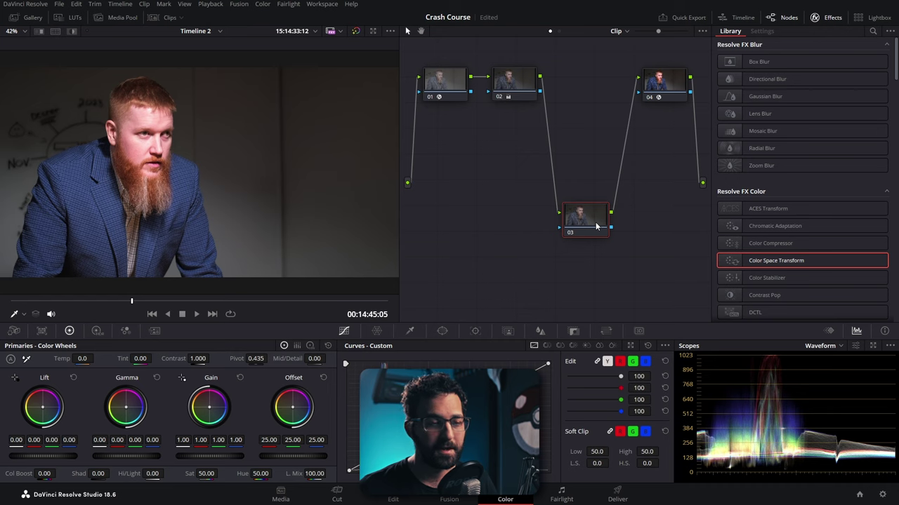
{"action": "key", "text": "alt+s"}
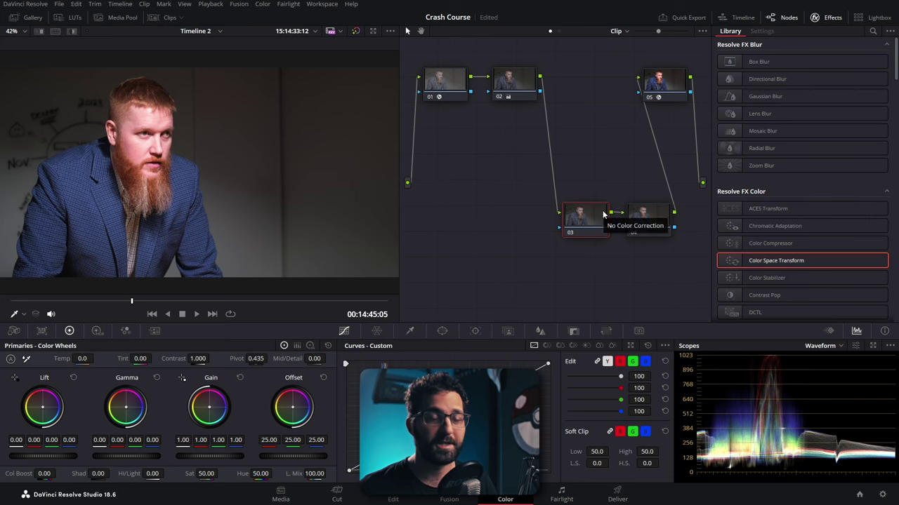
{"action": "key", "text": "ctrl+z"}
{"action": "key", "text": "ctrl+z"}
Add a parallel node to node 02 and spread the two branches apart, with the parallel mixer between them
{"action": "right_click", "coordinate": [533, 92]}
{"action": "mouse_move", "coordinate": [567, 140]}
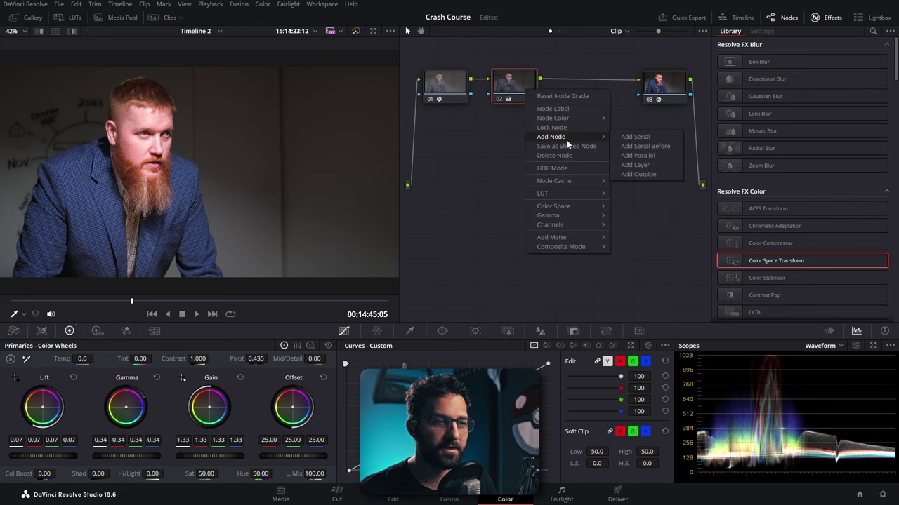
{"action": "left_click", "coordinate": [652, 160]}
{"action": "left_click", "coordinate": [536, 174]}
{"action": "left_click", "coordinate": [530, 75]}
{"action": "left_click", "coordinate": [525, 169]}
{"action": "left_click", "coordinate": [535, 77]}
{"action": "left_click", "coordinate": [523, 182]}
{"action": "left_click", "coordinate": [523, 70]}
{"action": "left_click_drag", "start_coordinate": [601, 106], "coordinate": [603, 120]}
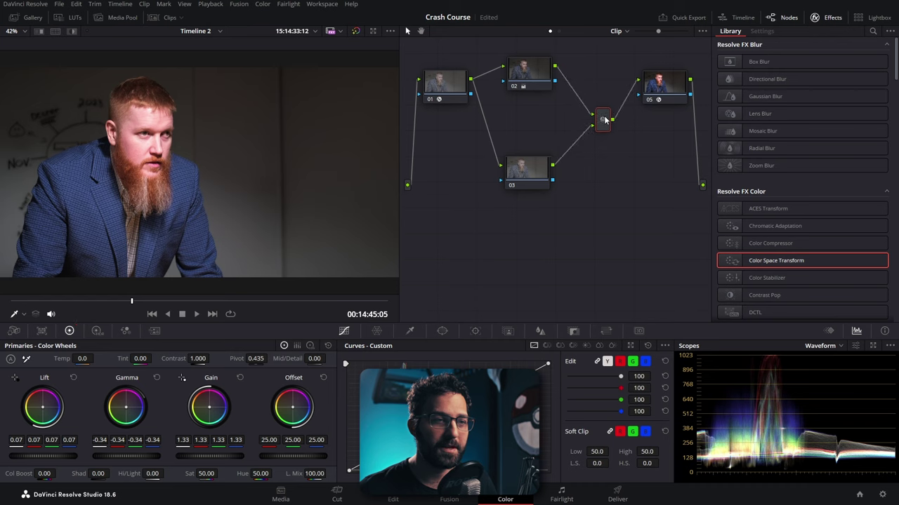
Adjust the Gamma on parallel node 03 and compare its grade with node 02's
{"action": "left_click", "coordinate": [521, 74]}
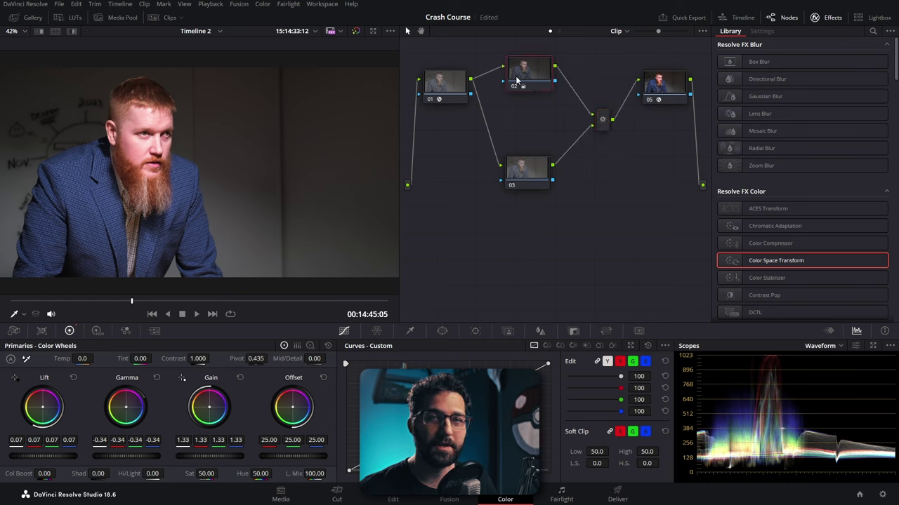
{"action": "left_click", "coordinate": [511, 185]}
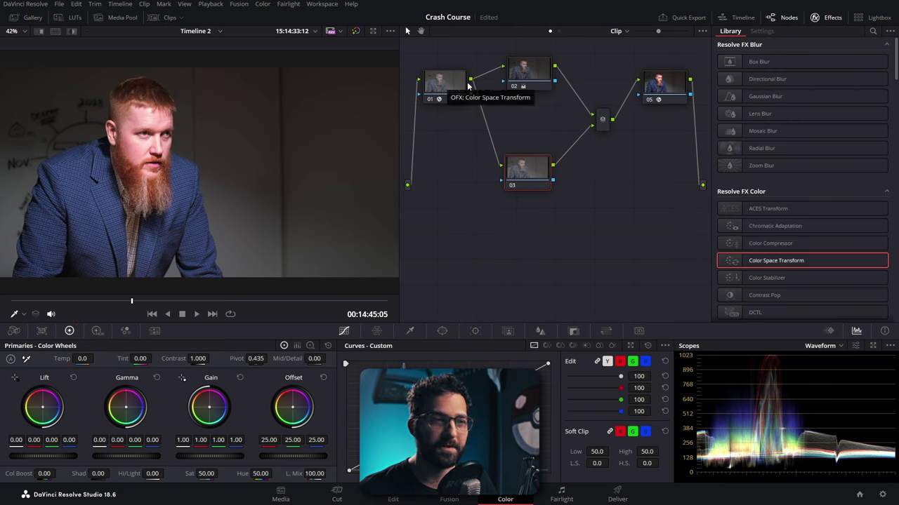
{"action": "mouse_move", "coordinate": [123, 455]}
{"action": "left_mouse_down"}
{"action": "mouse_move", "coordinate": [137, 456]}
{"action": "mouse_move", "coordinate": [127, 456]}
{"action": "left_mouse_up"}
{"action": "left_click", "coordinate": [532, 68]}
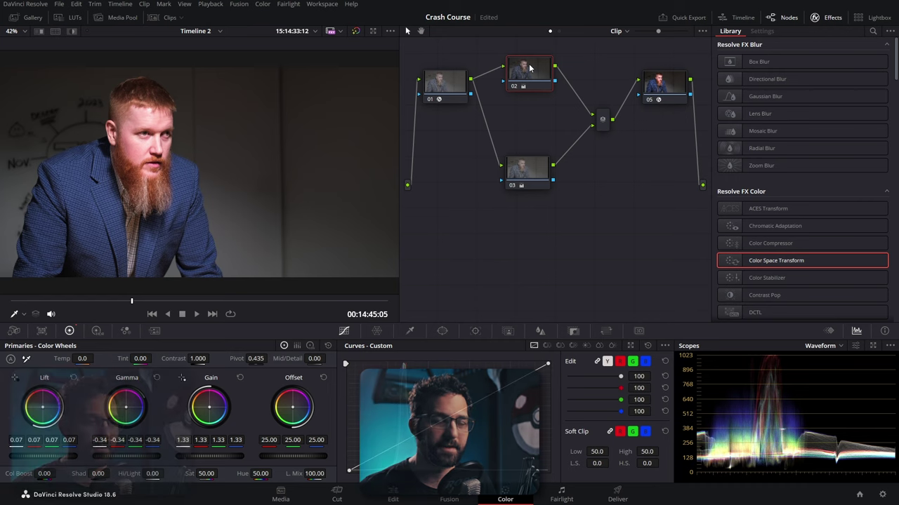
{"action": "left_click", "coordinate": [525, 169]}
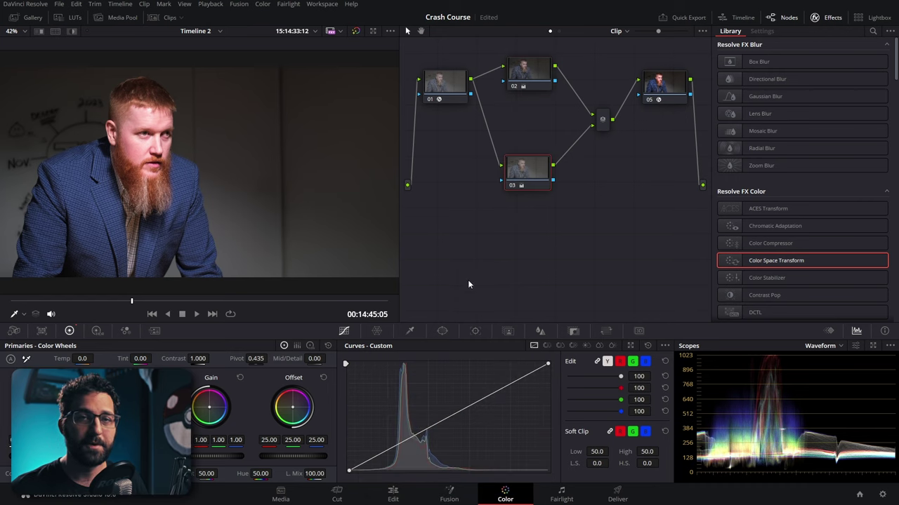
Look through the Hue Vs Hue curve, Color Warper, Qualifier and Window tools for node 03
{"action": "left_click", "coordinate": [547, 346]}
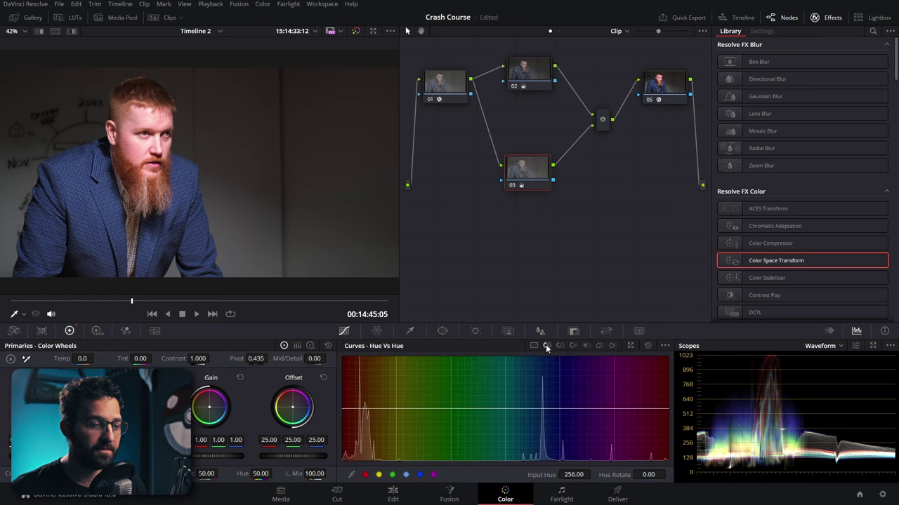
{"action": "left_click", "coordinate": [377, 331]}
{"action": "left_click", "coordinate": [412, 331]}
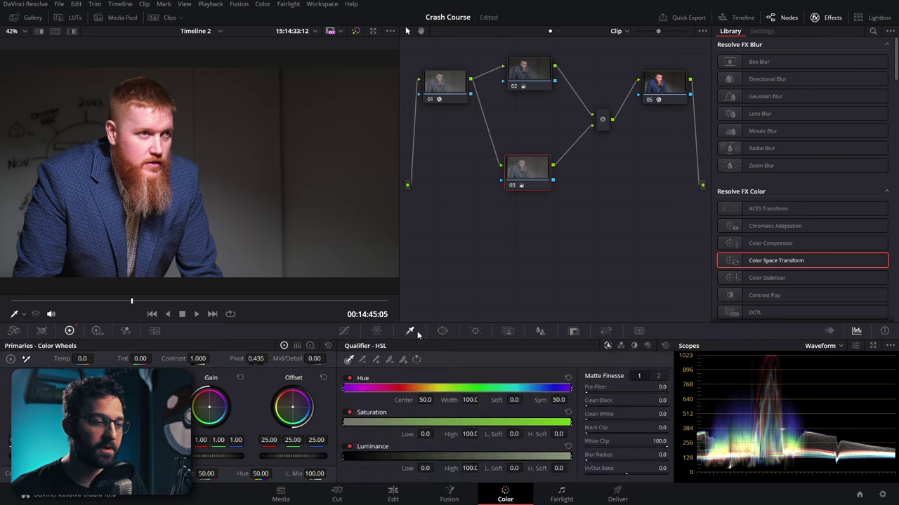
{"action": "left_click", "coordinate": [443, 330]}
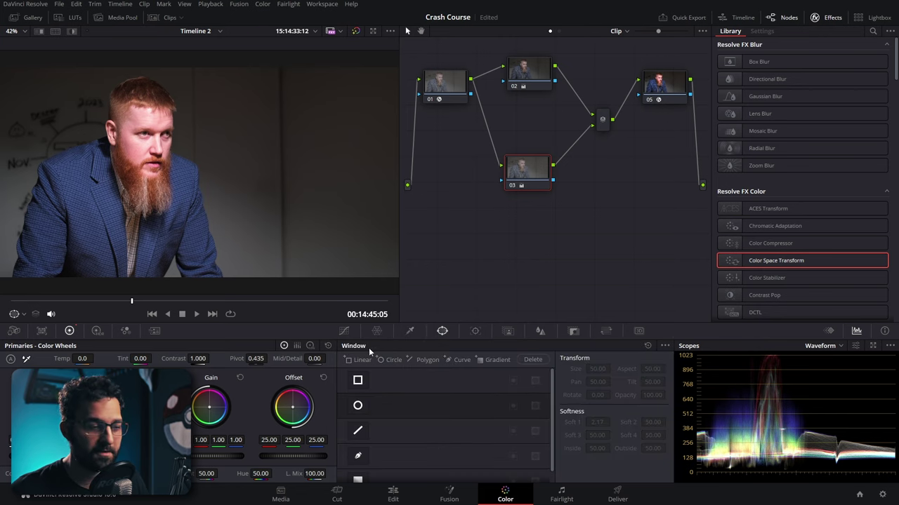
{"action": "left_click", "coordinate": [343, 331]}
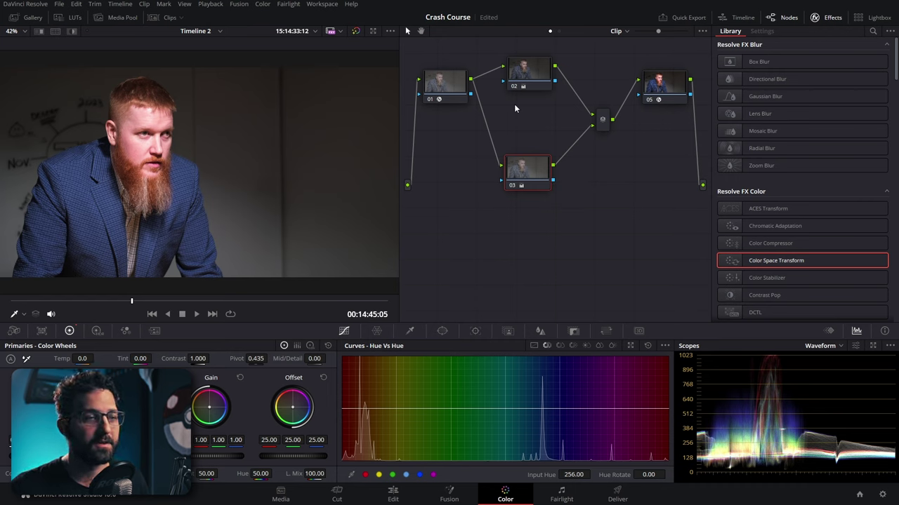
Replace the parallel branch with a layer node on node 02 and spread the branches apart around the layer mixer
{"action": "key", "text": "Delete"}
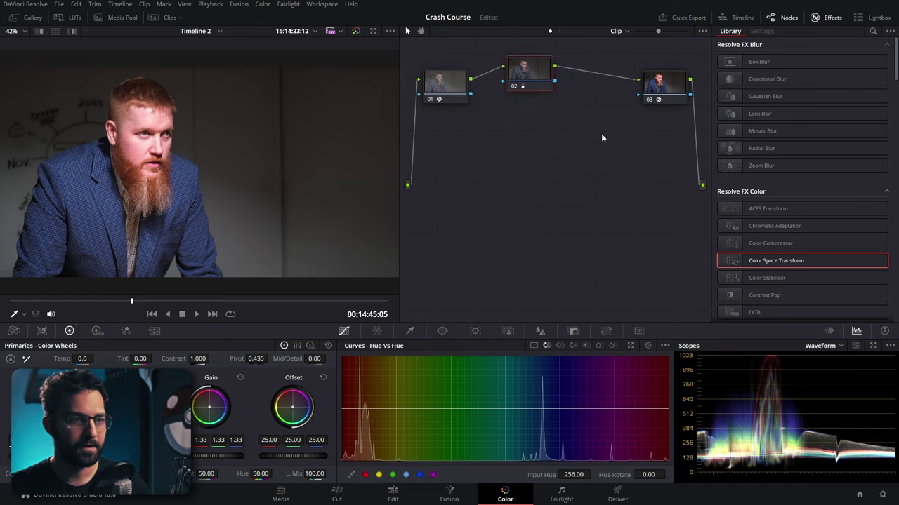
{"action": "left_click_drag", "start_coordinate": [542, 72], "coordinate": [535, 88]}
{"action": "right_click", "coordinate": [534, 90]}
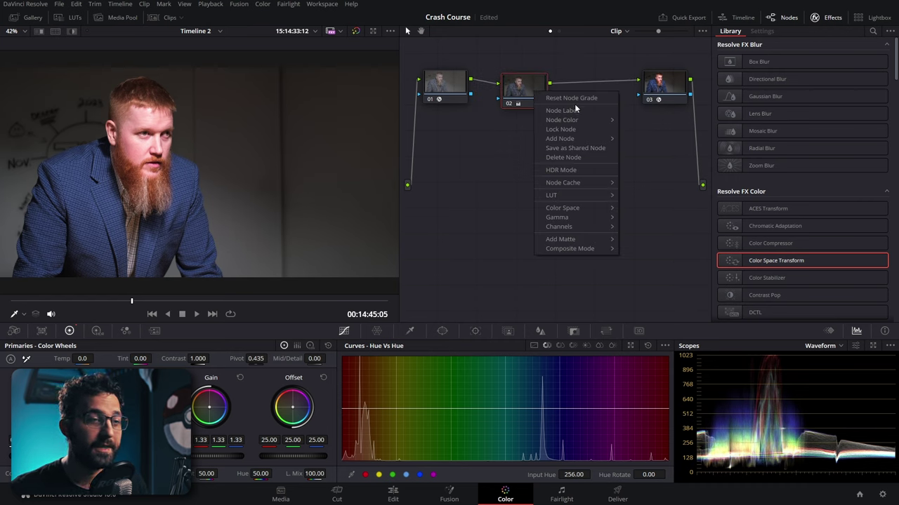
{"action": "mouse_move", "coordinate": [570, 139]}
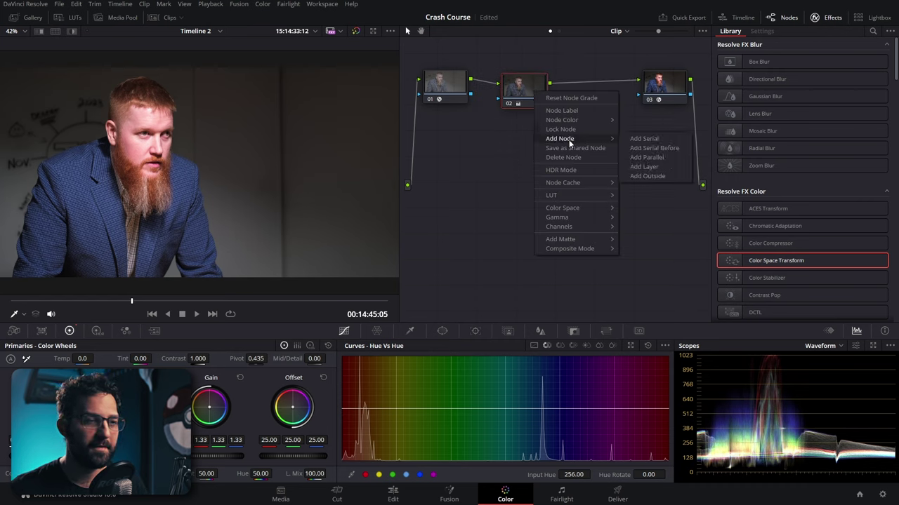
{"action": "left_click", "coordinate": [660, 167]}
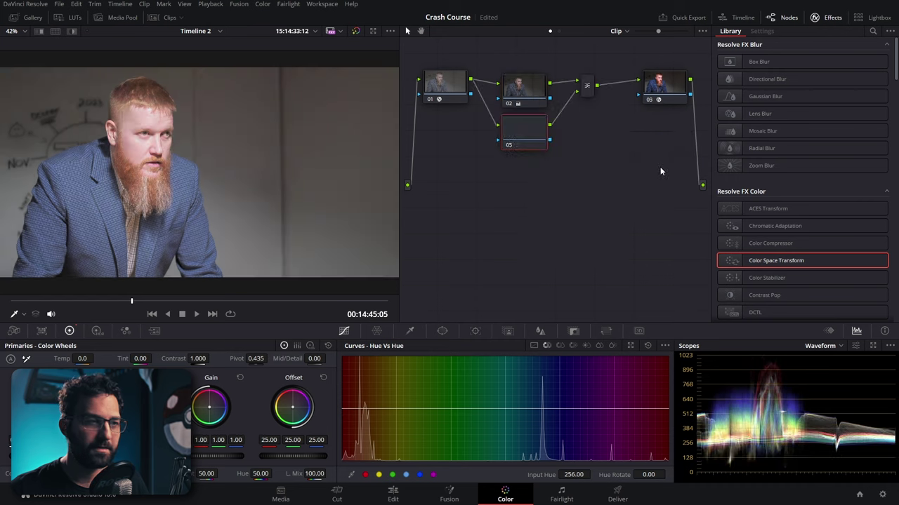
{"action": "left_click", "coordinate": [593, 122]}
{"action": "left_click_drag", "start_coordinate": [534, 139], "coordinate": [525, 191]}
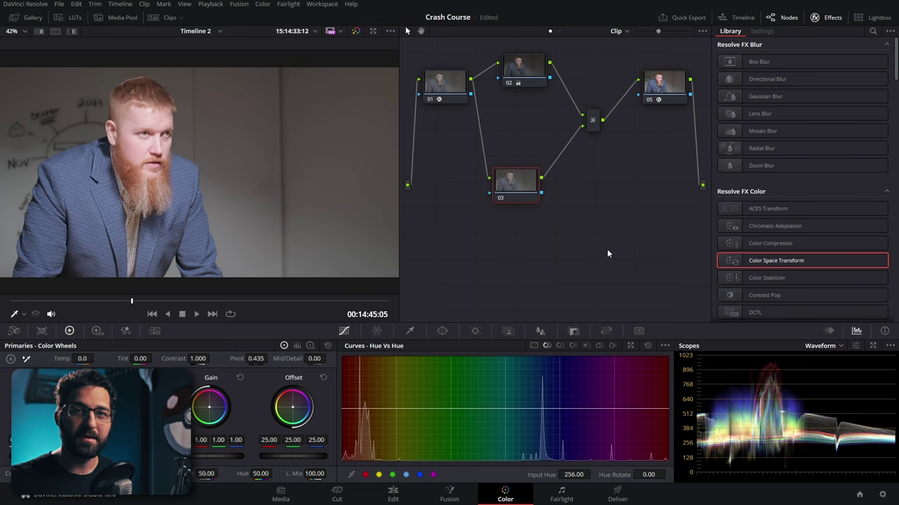
Set the layer mixer's composite mode to Color and raise node 03's Gain to 1.58
{"action": "right_click", "coordinate": [594, 118]}
{"action": "mouse_move", "coordinate": [619, 180]}
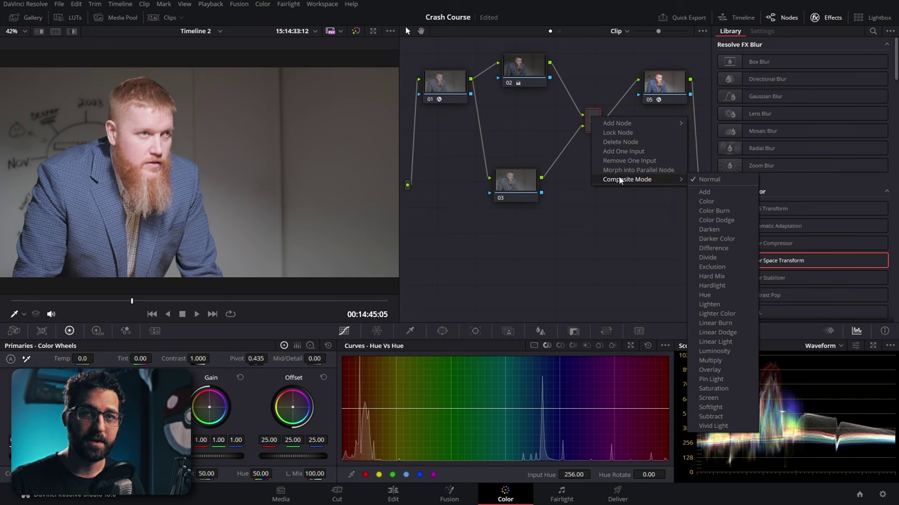
{"action": "left_click", "coordinate": [704, 203]}
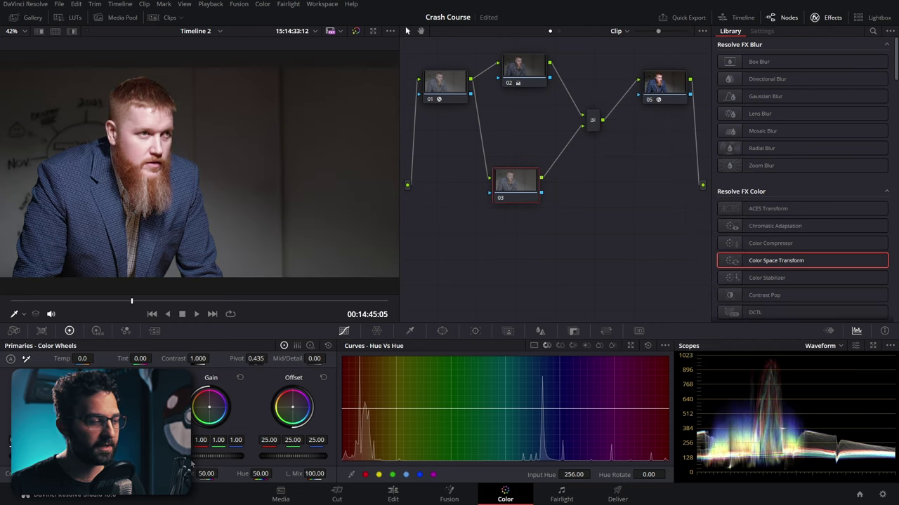
{"action": "left_click_drag", "start_coordinate": [195, 457], "coordinate": [295, 459]}
{"action": "left_click_drag", "start_coordinate": [236, 457], "coordinate": [333, 457]}
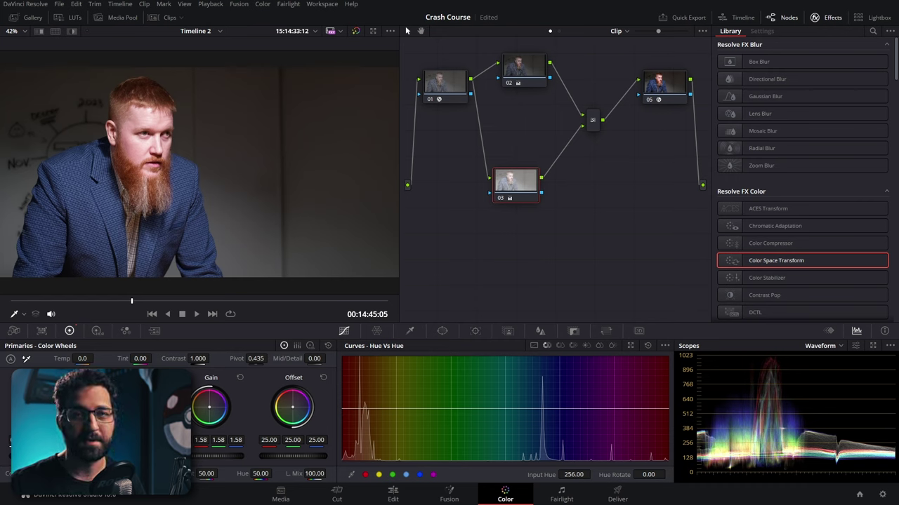
Add one more input to the layer mixer
{"action": "left_click", "coordinate": [592, 122]}
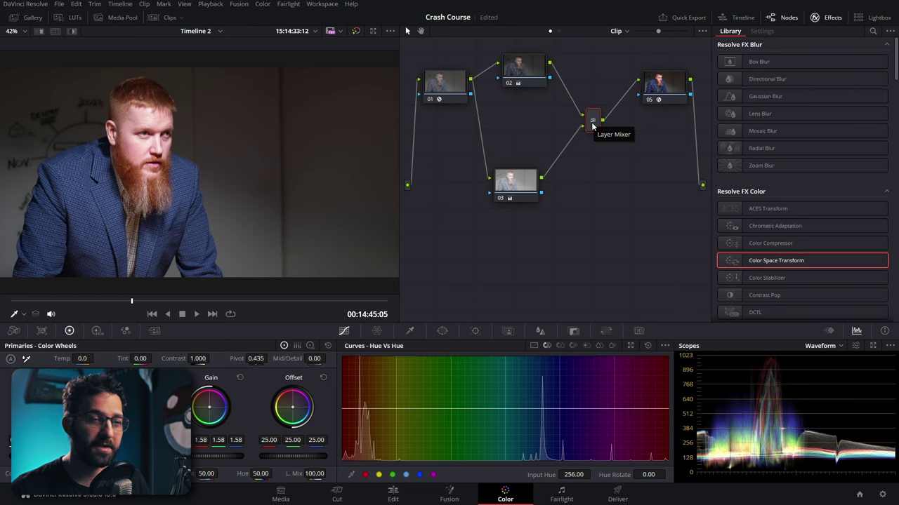
{"action": "right_click", "coordinate": [592, 125]}
{"action": "left_click", "coordinate": [617, 156]}
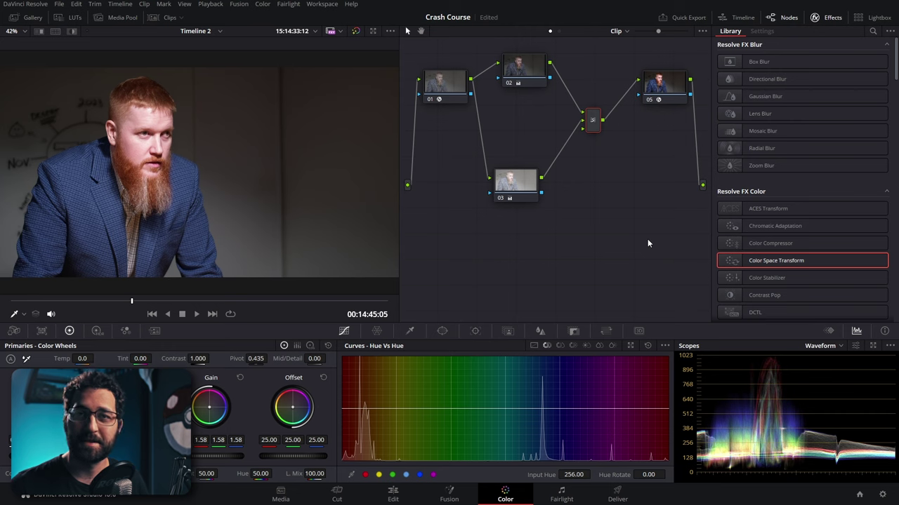
Remove the layer mixer with its extra branch and place node 02 back in line beside node 01
{"action": "key", "text": "shift+d"}
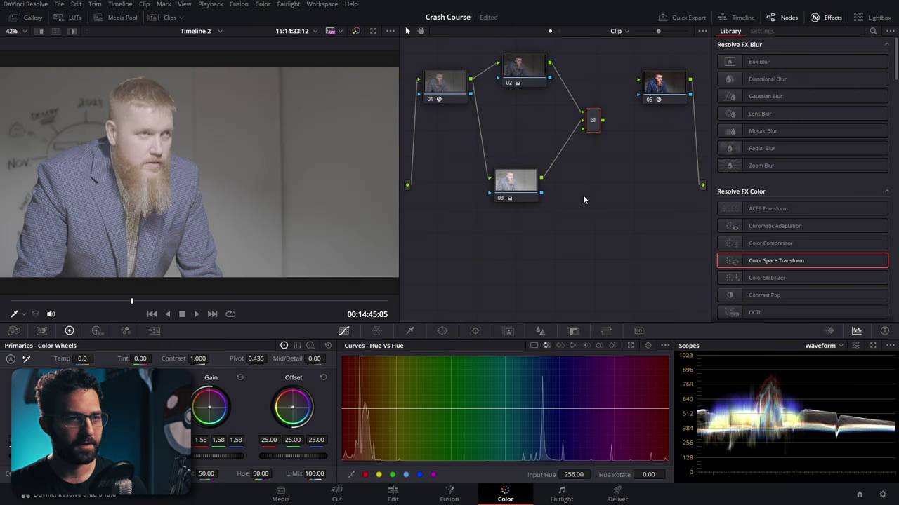
{"action": "key", "text": "Delete"}
{"action": "left_click_drag", "start_coordinate": [526, 70], "coordinate": [638, 94]}
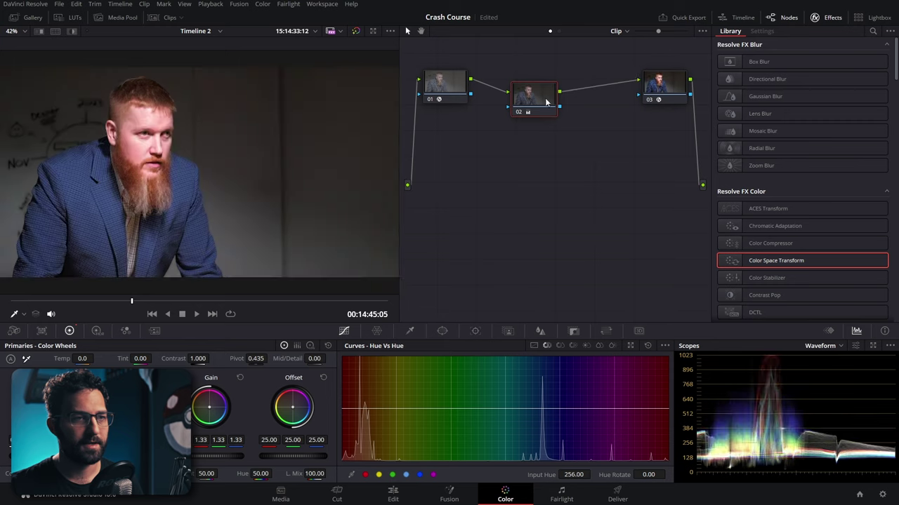
{"action": "left_click_drag", "start_coordinate": [535, 98], "coordinate": [520, 86]}
Check the composite mode option available on node 02
{"action": "right_click", "coordinate": [522, 84]}
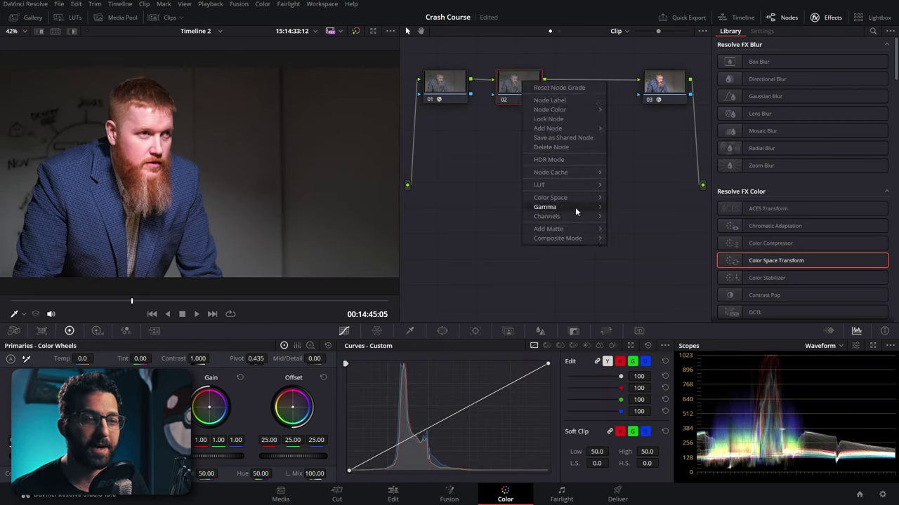
{"action": "mouse_move", "coordinate": [560, 239]}
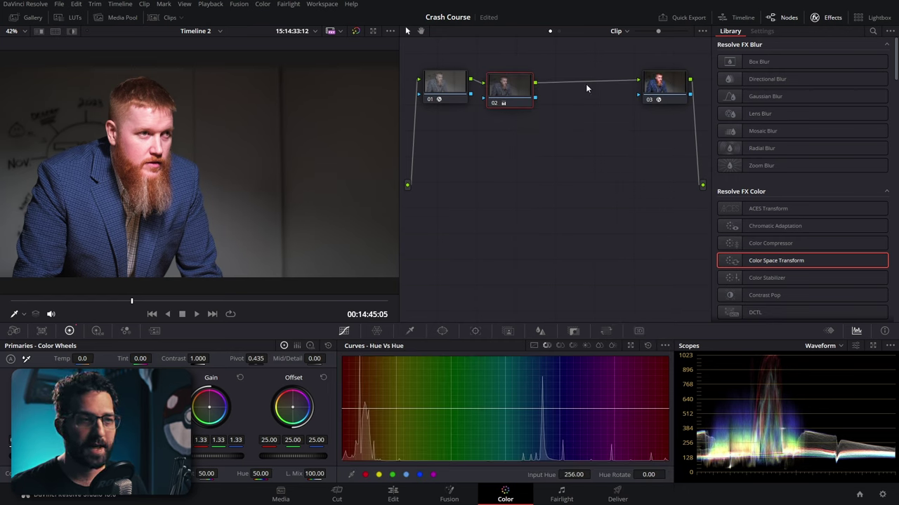
Add a serial node after node 02 and create a circle window on it
{"action": "key", "text": "alt+s"}
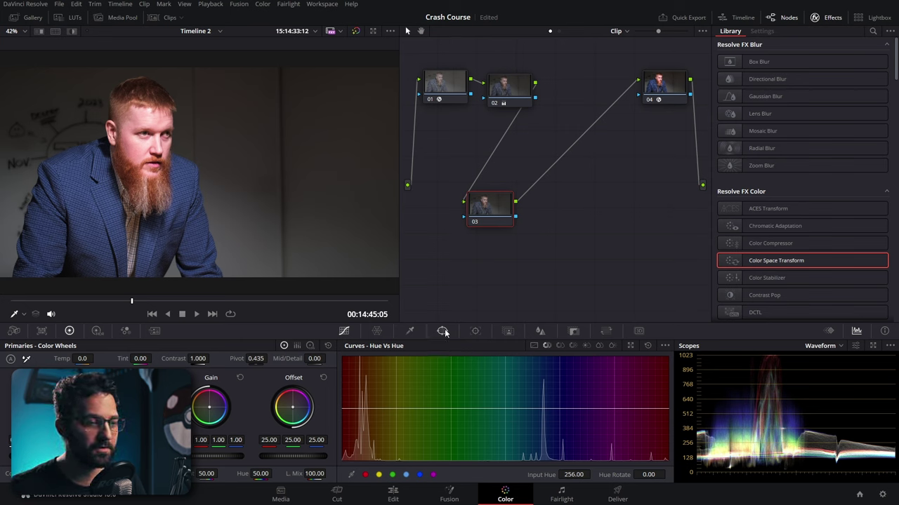
{"action": "left_click", "coordinate": [444, 330]}
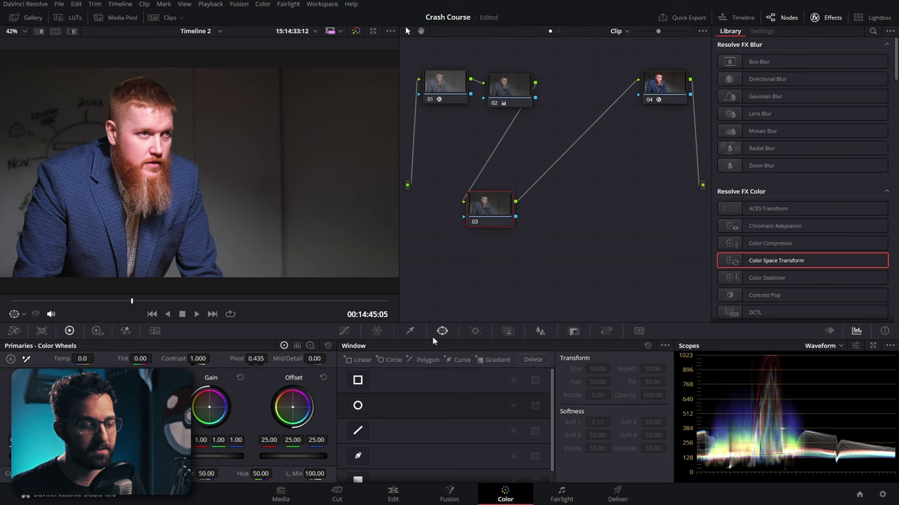
{"action": "left_click", "coordinate": [358, 406]}
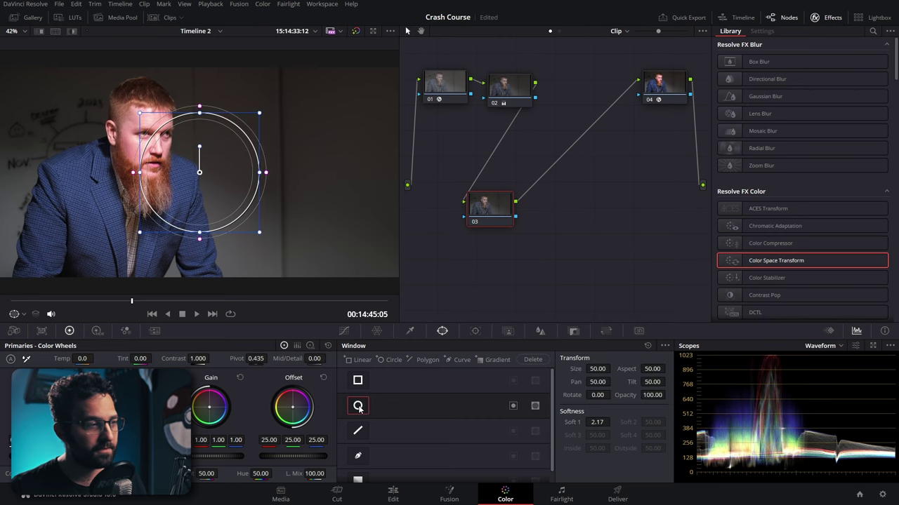
Reshape the circle window into a soft vertical ellipse centred on the man, with size about 61, aspect about 33 and softness about 9.7
{"action": "scroll", "coordinate": [253, 189], "scroll_direction": "down", "scroll_amount": 3}
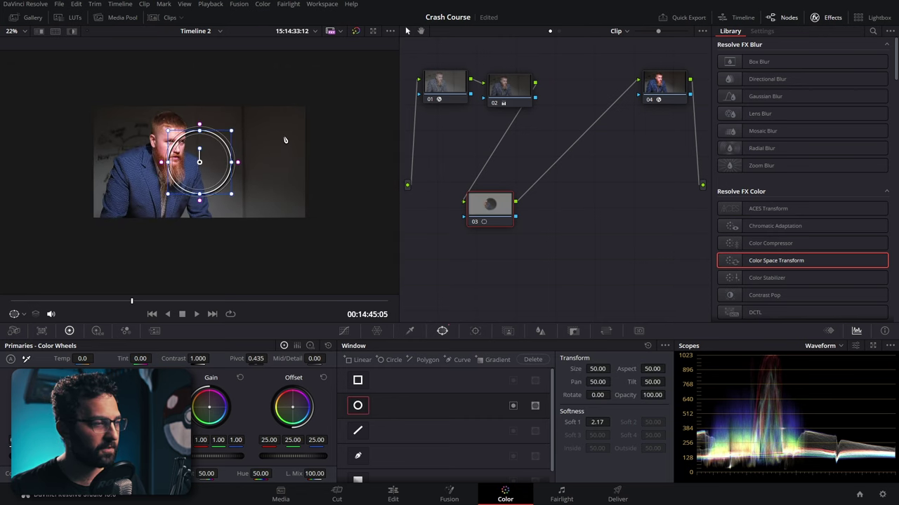
{"action": "scroll", "coordinate": [268, 166], "scroll_direction": "down", "scroll_amount": 1}
{"action": "left_click_drag", "start_coordinate": [205, 150], "coordinate": [209, 93]}
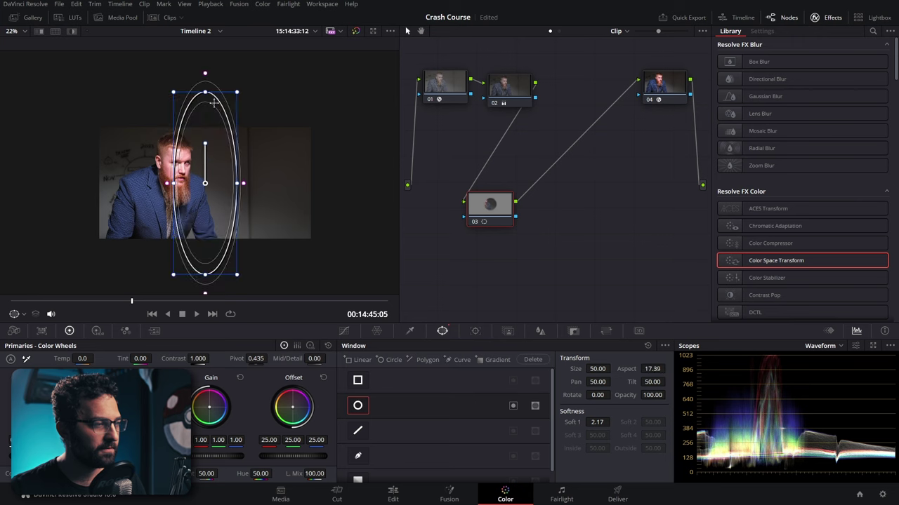
{"action": "left_click_drag", "start_coordinate": [242, 184], "coordinate": [296, 184]}
{"action": "left_click_drag", "start_coordinate": [205, 183], "coordinate": [172, 183]}
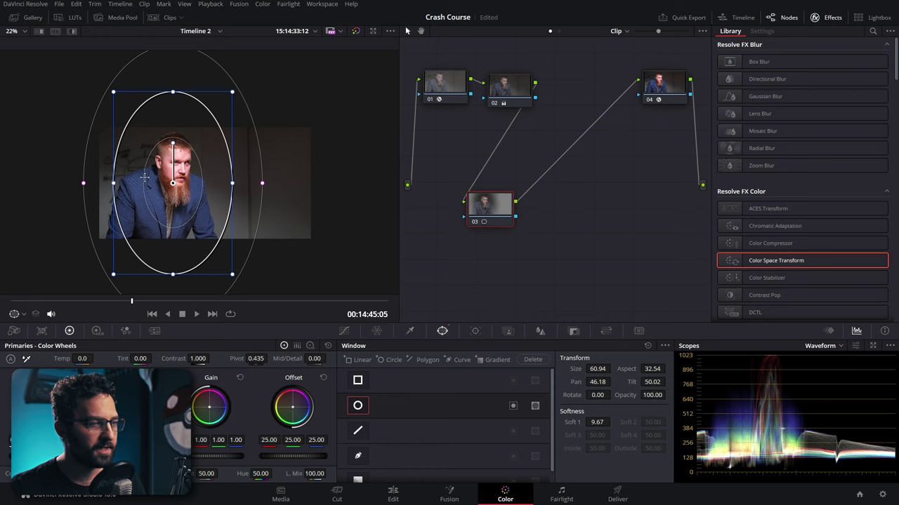
{"action": "scroll", "coordinate": [155, 199], "scroll_direction": "up", "scroll_amount": 5}
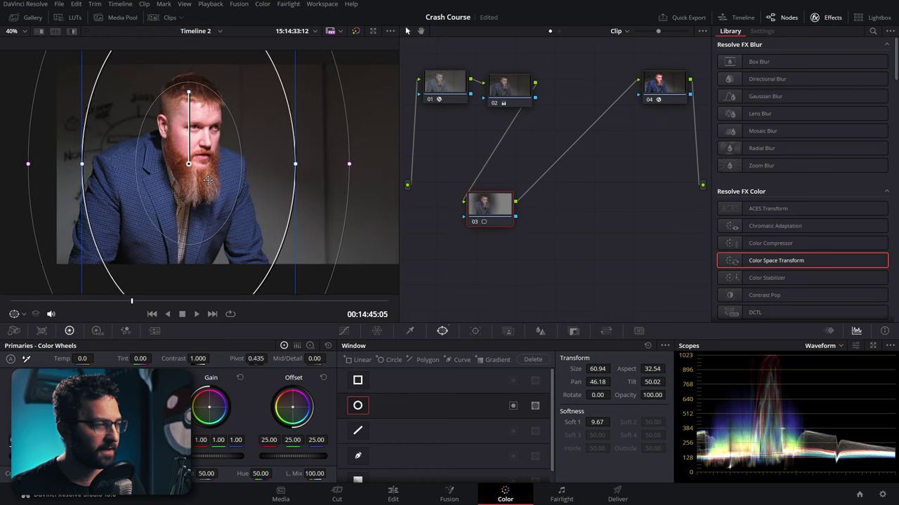
{"action": "left_click_drag", "start_coordinate": [219, 180], "coordinate": [214, 185]}
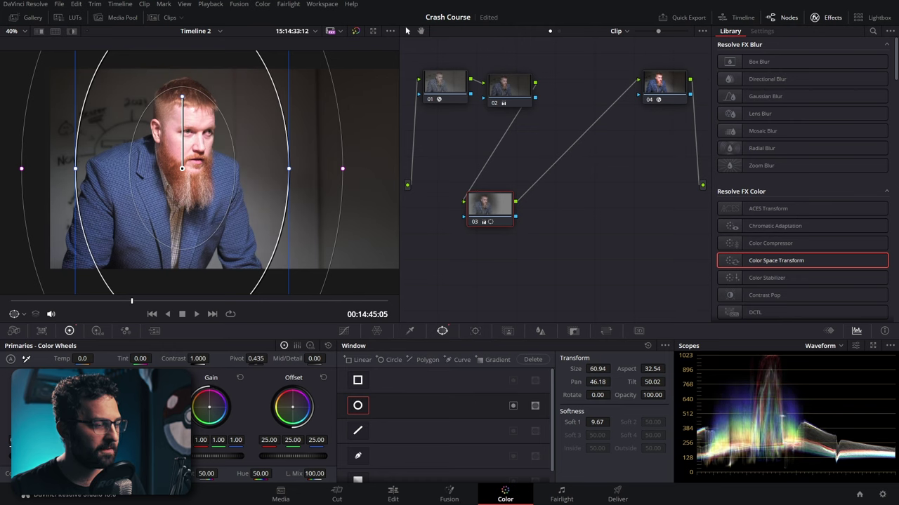
Add an outside node after the windowed node 03
{"action": "right_click", "coordinate": [493, 207]}
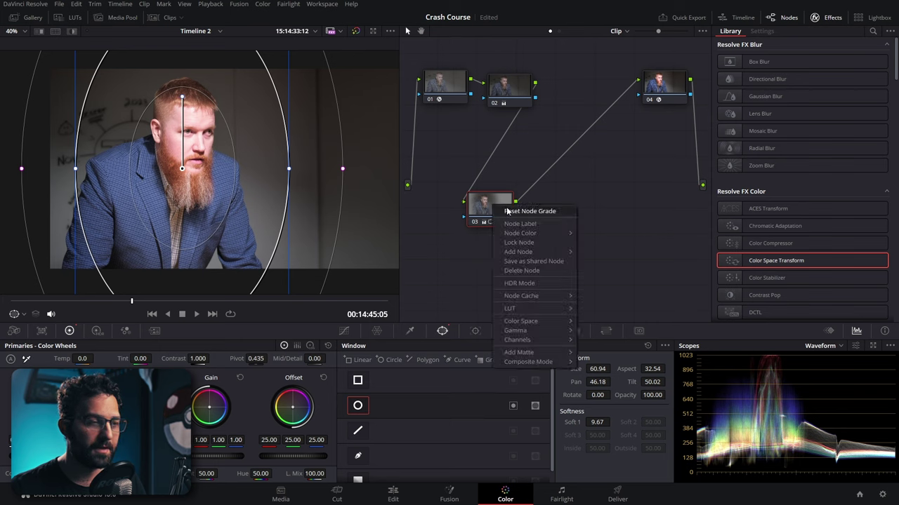
{"action": "mouse_move", "coordinate": [534, 252]}
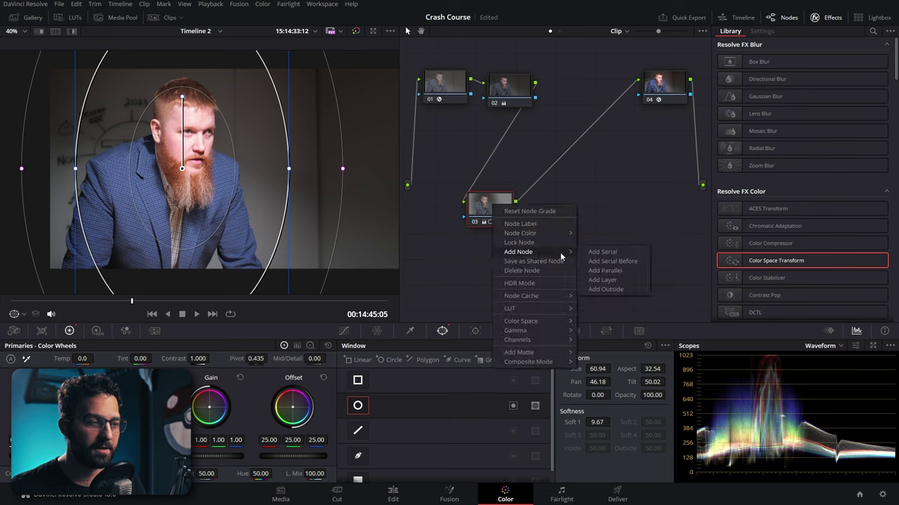
{"action": "left_click", "coordinate": [598, 291]}
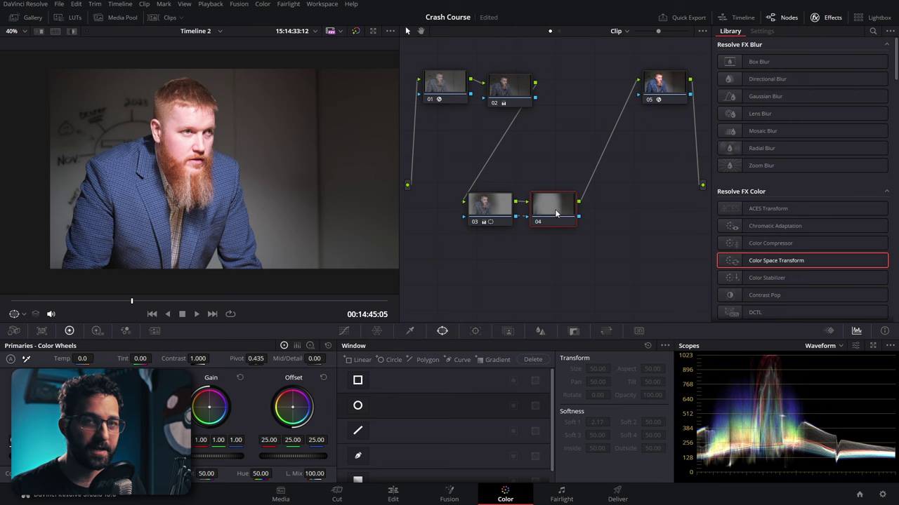
Compare windowed node 03 with outside node 04, check node 04's qualifier and try a circle window on it
{"action": "left_click", "coordinate": [490, 209]}
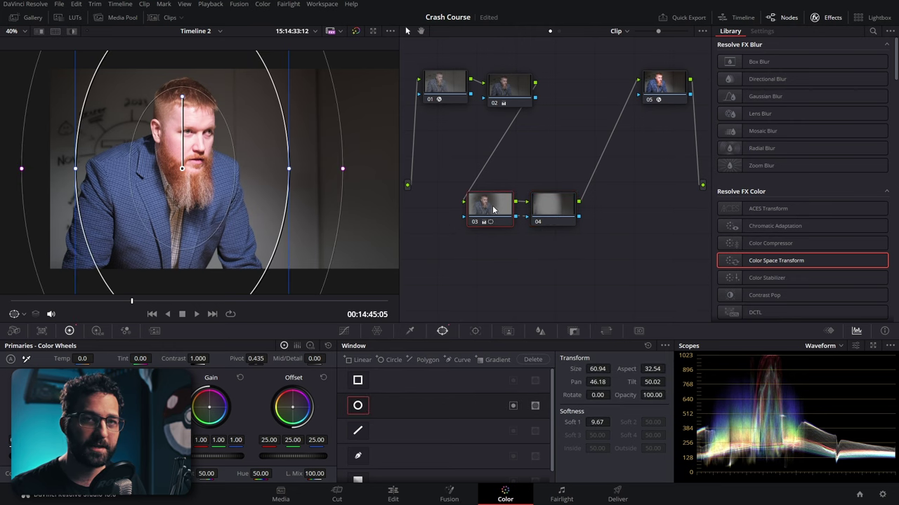
{"action": "left_click", "coordinate": [556, 214]}
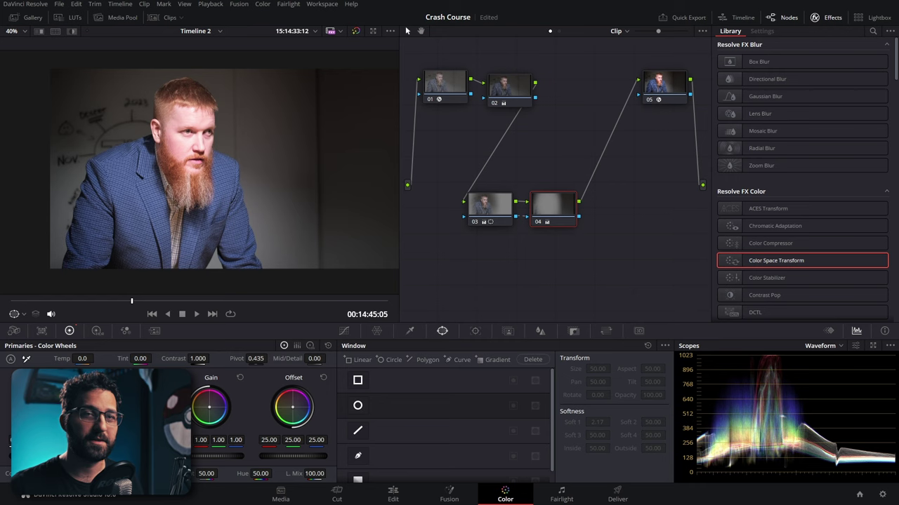
{"action": "left_click", "coordinate": [410, 331]}
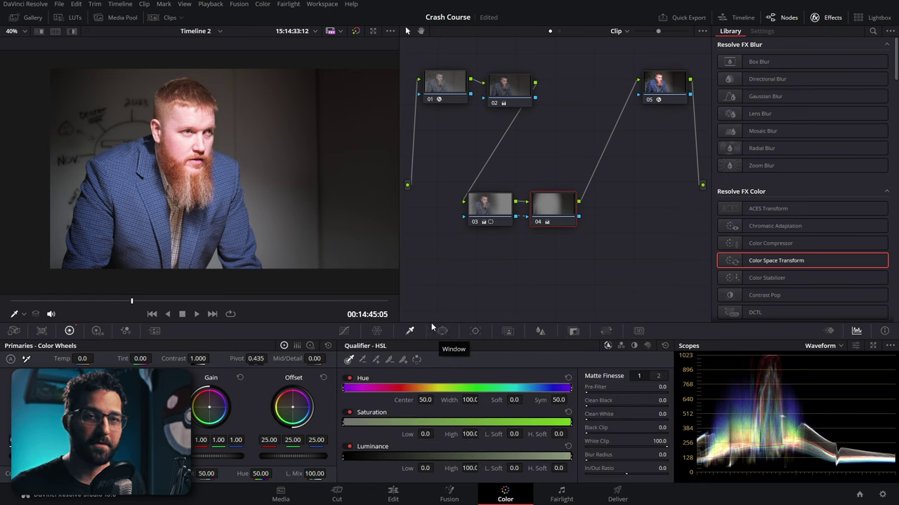
{"action": "left_click", "coordinate": [441, 331]}
{"action": "left_click", "coordinate": [358, 405]}
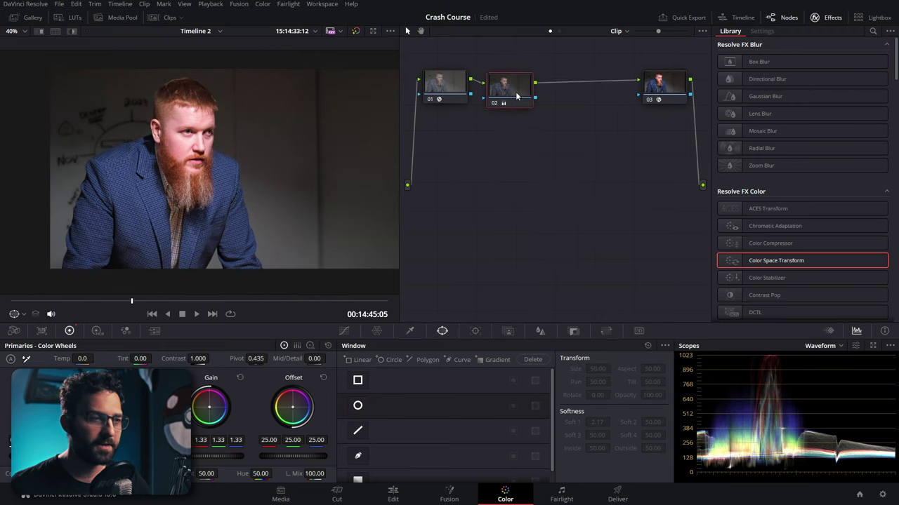
Reset the grade on node 02
{"action": "left_click_drag", "start_coordinate": [516, 97], "coordinate": [520, 98]}
{"action": "right_click", "coordinate": [518, 98]}
{"action": "left_click", "coordinate": [546, 102]}
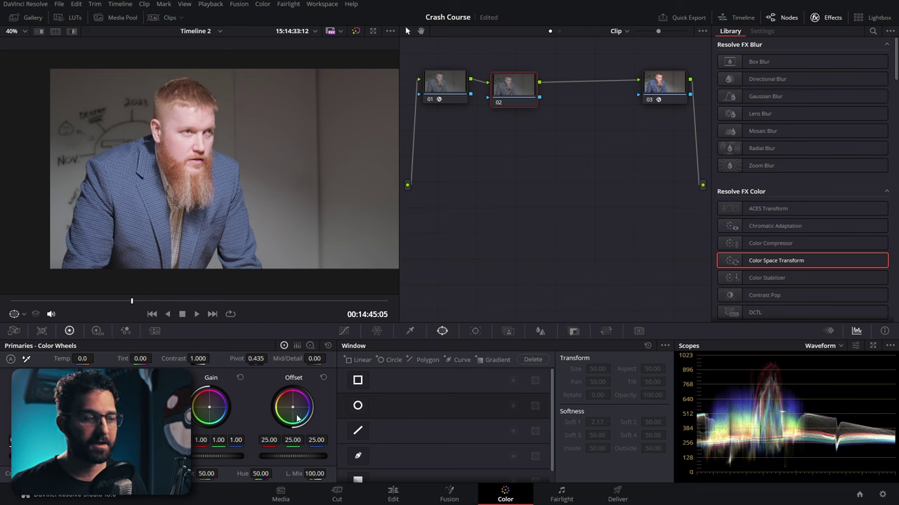
Try lowering node 02's offset to about 16.6 with a blue push to 18.45, and reset the offset wheel
{"action": "left_click_drag", "start_coordinate": [293, 456], "coordinate": [268, 456]}
{"action": "mouse_move", "coordinate": [295, 411]}
{"action": "left_mouse_down"}
{"action": "mouse_move", "coordinate": [284, 403]}
{"action": "mouse_move", "coordinate": [297, 410]}
{"action": "left_mouse_up"}
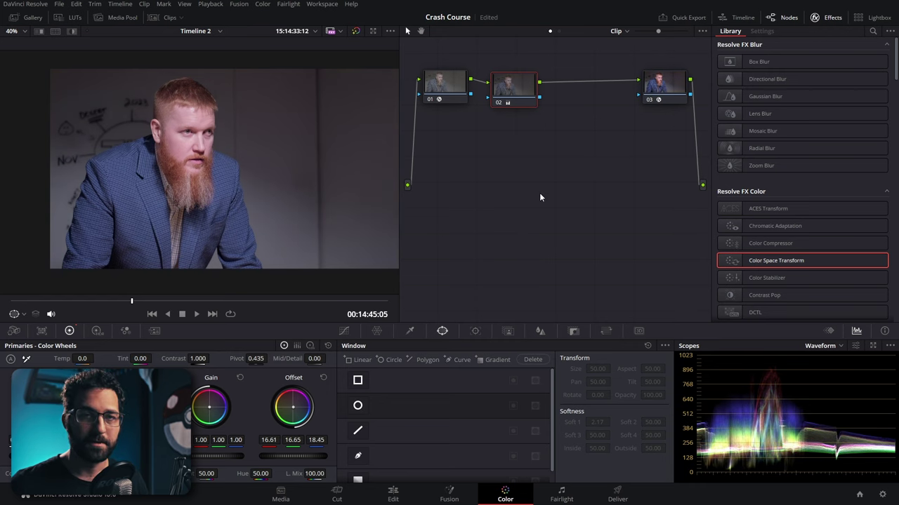
{"action": "left_click", "coordinate": [324, 377]}
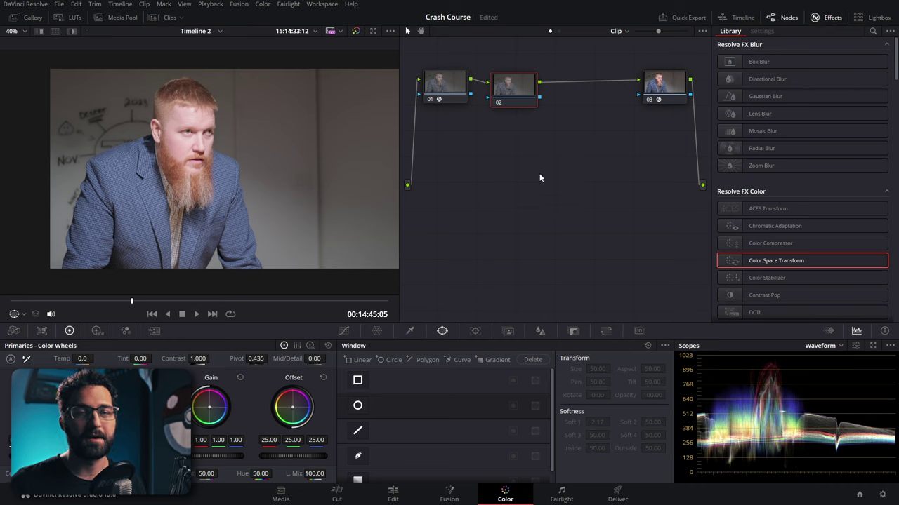
Set node 02's gamma to Linear and try small colour balance shifts with its gain wheel
{"action": "right_click", "coordinate": [509, 80]}
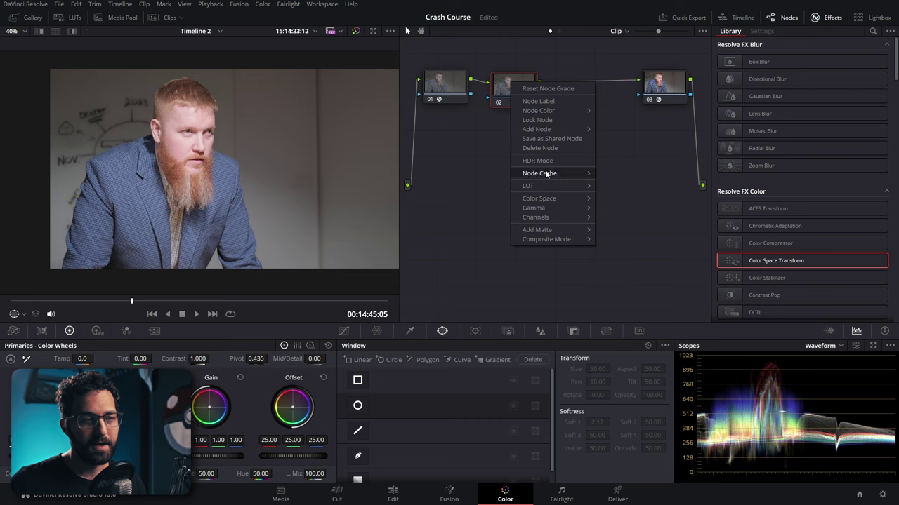
{"action": "mouse_move", "coordinate": [540, 209]}
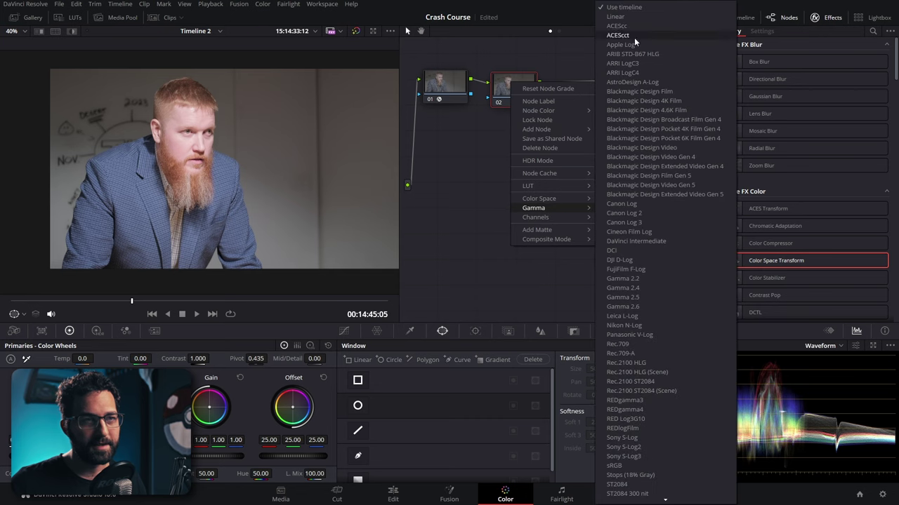
{"action": "left_click", "coordinate": [620, 18]}
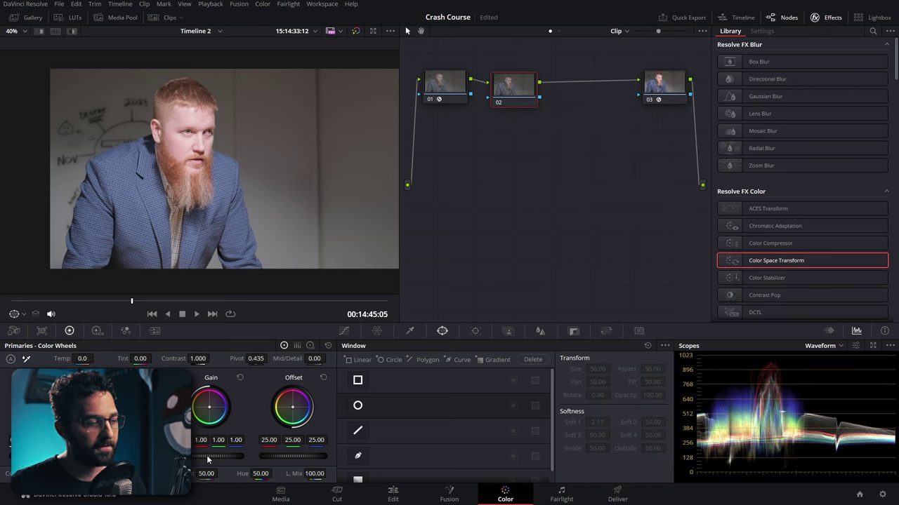
{"action": "left_click_drag", "start_coordinate": [198, 460], "coordinate": [219, 460]}
{"action": "left_click_drag", "start_coordinate": [227, 408], "coordinate": [209, 410]}
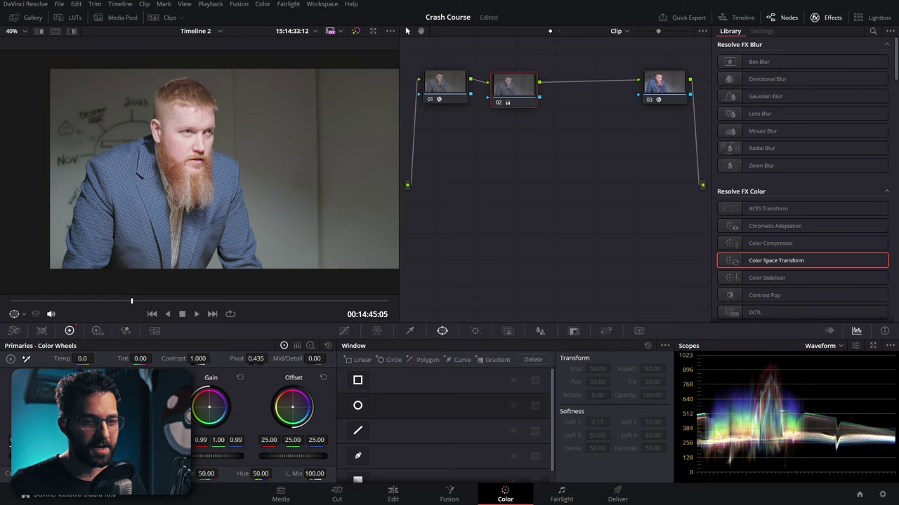
{"action": "left_click_drag", "start_coordinate": [209, 410], "coordinate": [210, 409]}
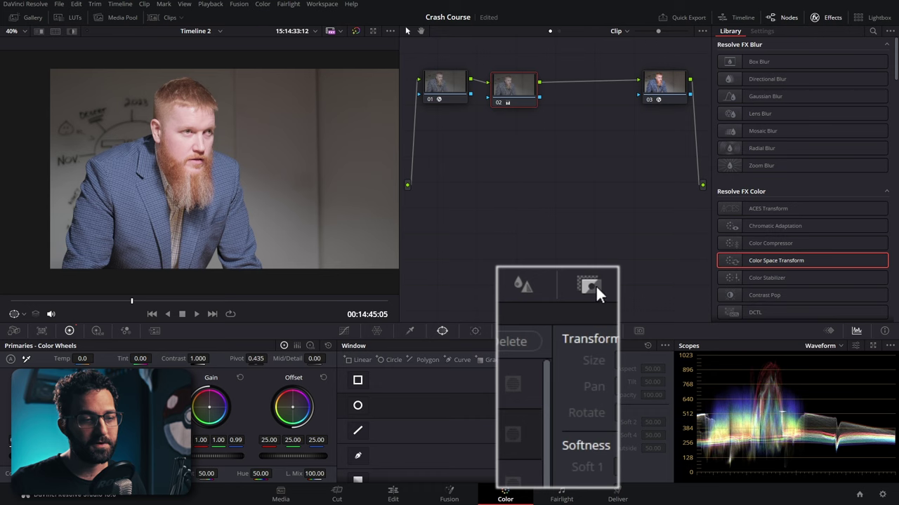
Set node 02's key output gain to 0.1 and shift its gain wheel to about 1.04, 0.99, 1.02
{"action": "left_click", "coordinate": [595, 285]}
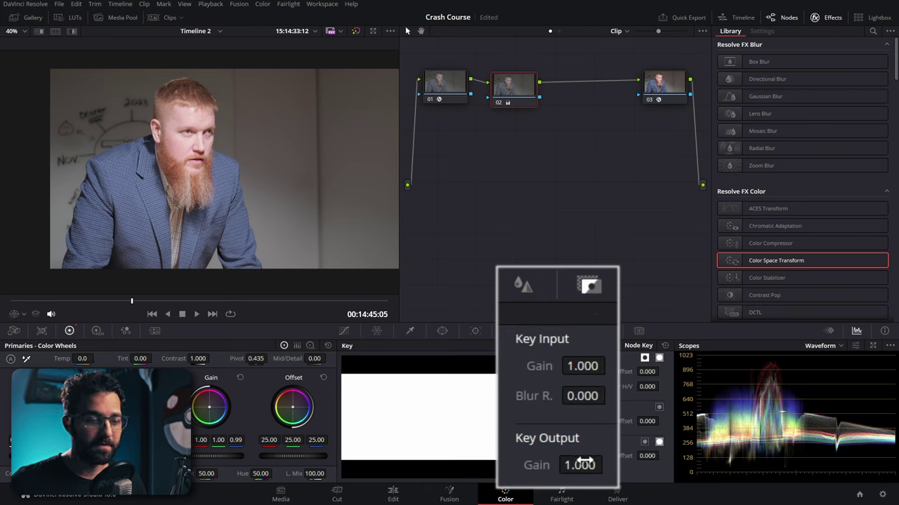
{"action": "left_click", "coordinate": [570, 421]}
{"action": "type", "text": "0.1"}
{"action": "key", "text": "Return"}
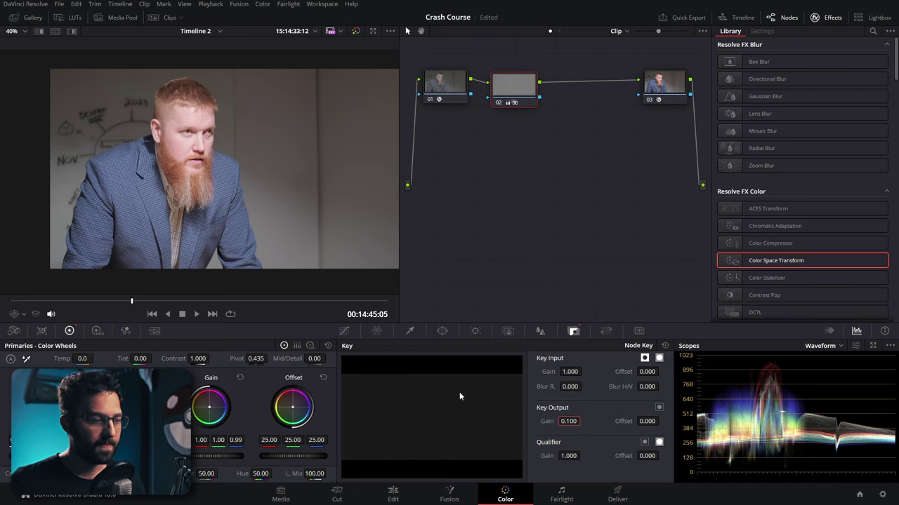
{"action": "left_click_drag", "start_coordinate": [215, 418], "coordinate": [209, 406]}
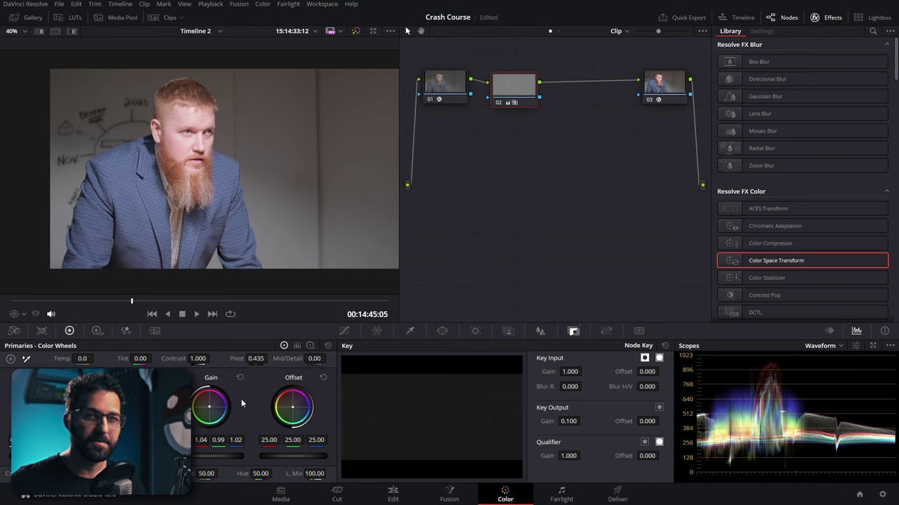
Reframe the viewer image at 42%, expand the scopes into a floating window and check the available scope types
{"action": "left_click_drag", "start_coordinate": [267, 162], "coordinate": [222, 164]}
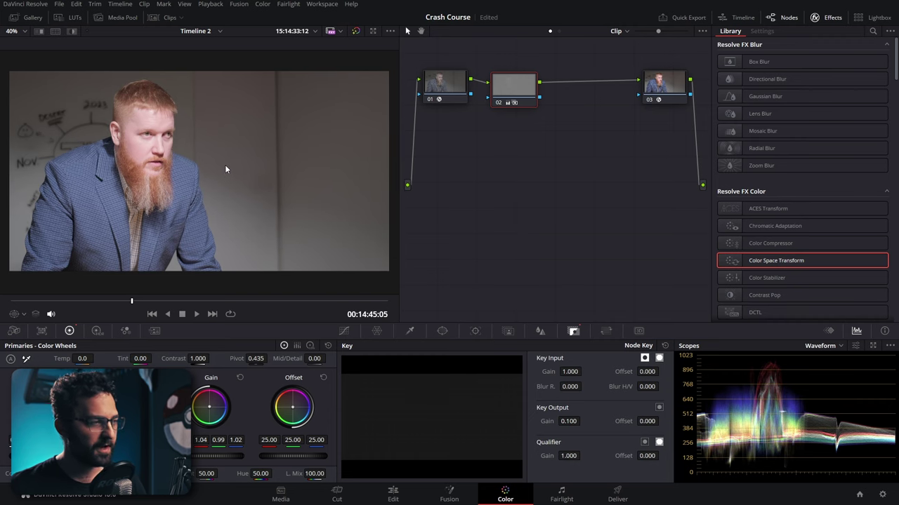
{"action": "scroll", "coordinate": [225, 164], "scroll_direction": "up", "scroll_amount": 1}
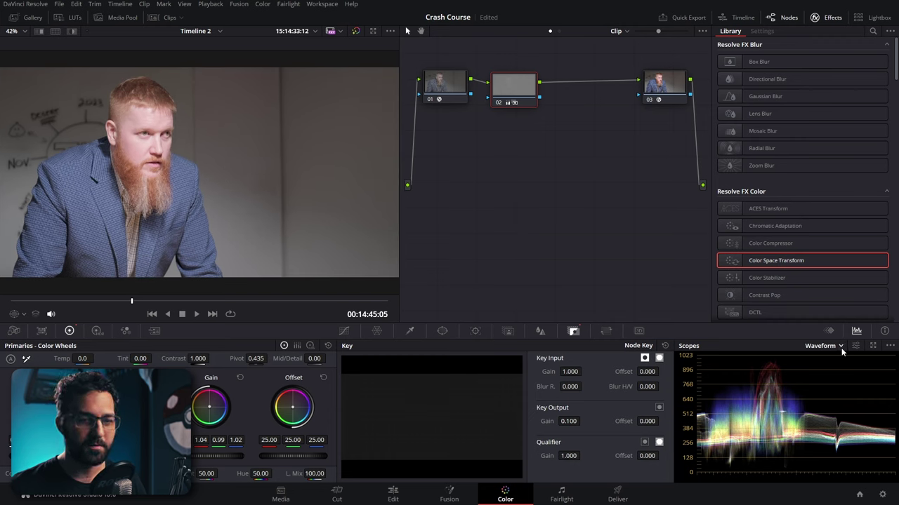
{"action": "left_click", "coordinate": [878, 351]}
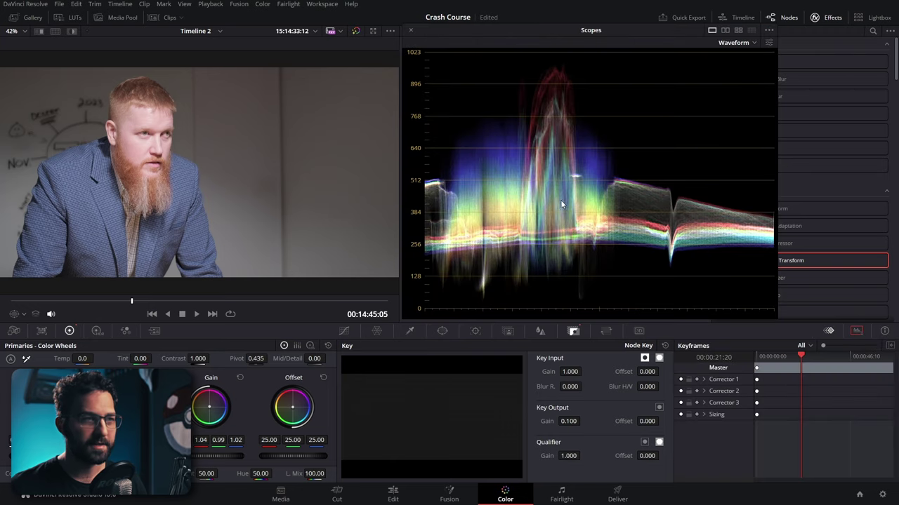
{"action": "left_click_drag", "start_coordinate": [490, 27], "coordinate": [502, 40]}
{"action": "left_click", "coordinate": [765, 56]}
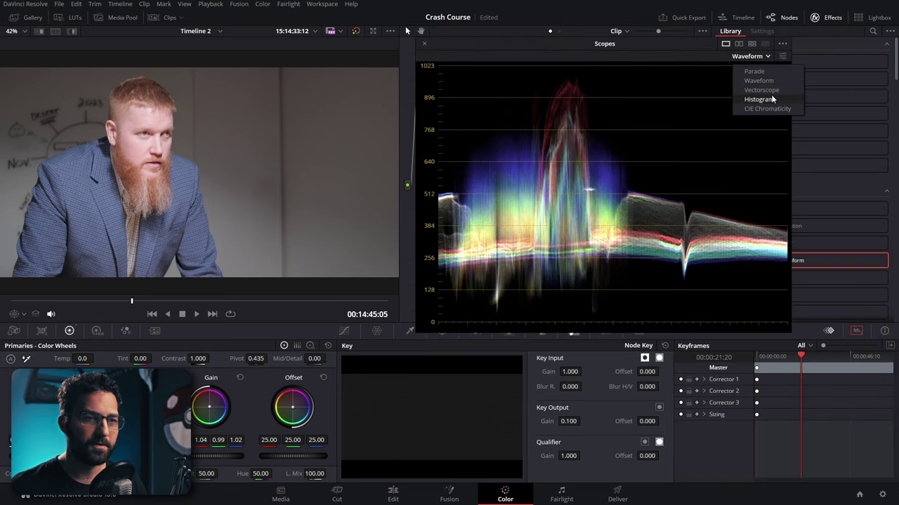
{"action": "left_click", "coordinate": [714, 58]}
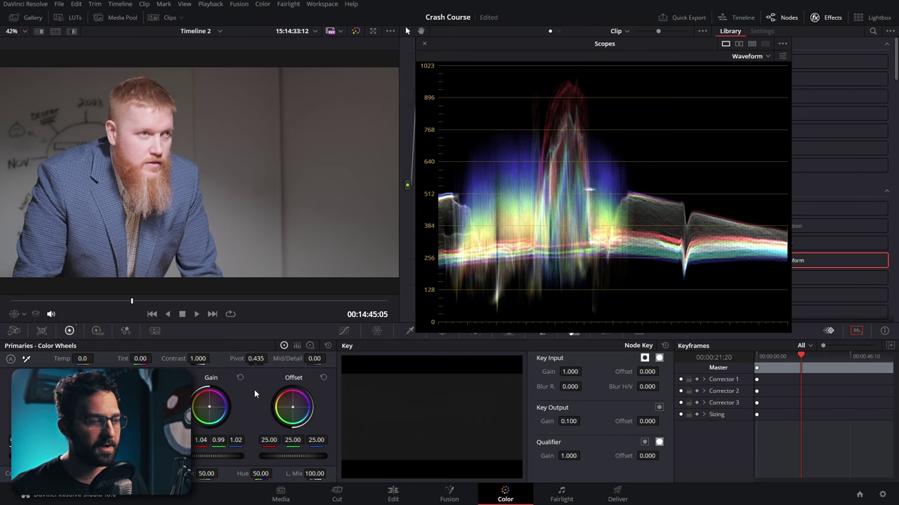
Move the playhead to 00:15:08:10 and balance the gain wheel to about 0.98, 1.02, 0.92 against the waveform
{"action": "left_click", "coordinate": [99, 301]}
{"action": "left_click_drag", "start_coordinate": [145, 304], "coordinate": [261, 303]}
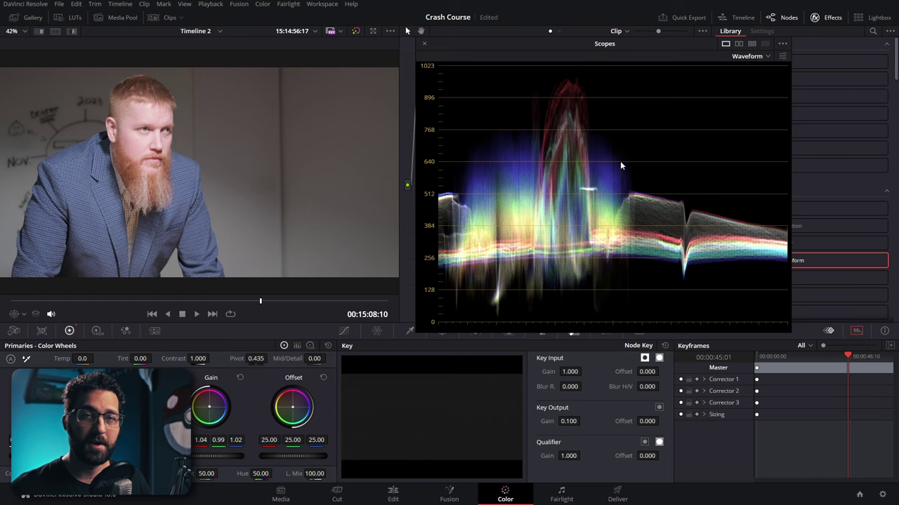
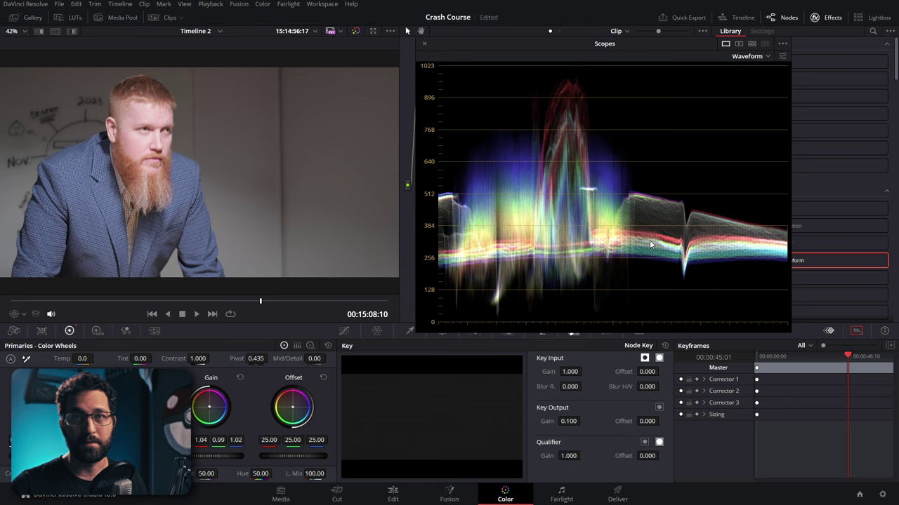
{"action": "left_click_drag", "start_coordinate": [209, 406], "coordinate": [209, 407]}
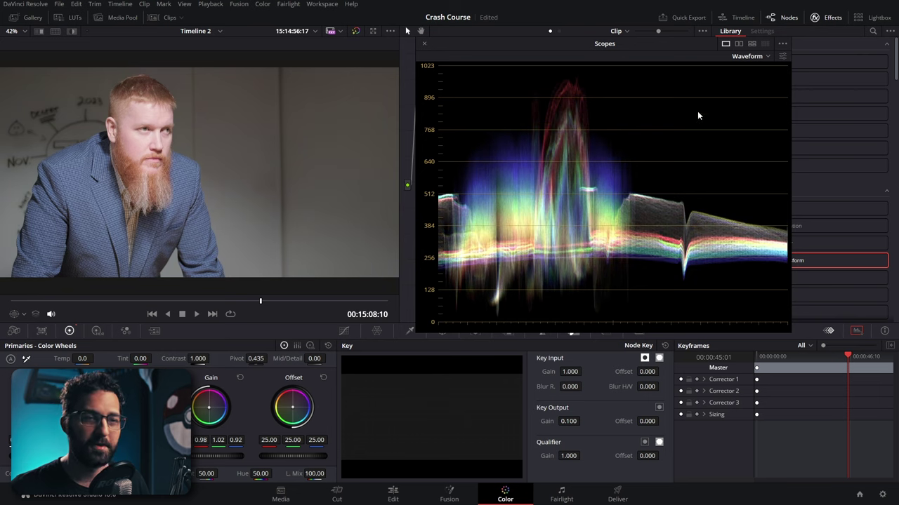
Switch the scopes to Vectorscope, push the gain wheel towards green and magenta, and settle at about 0.91, 1.05, 0.77
{"action": "left_click", "coordinate": [768, 57]}
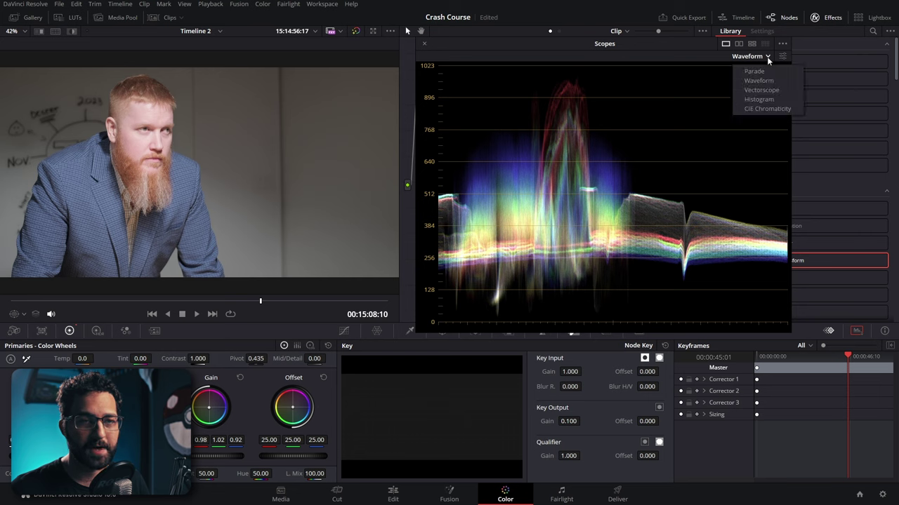
{"action": "left_click", "coordinate": [755, 92]}
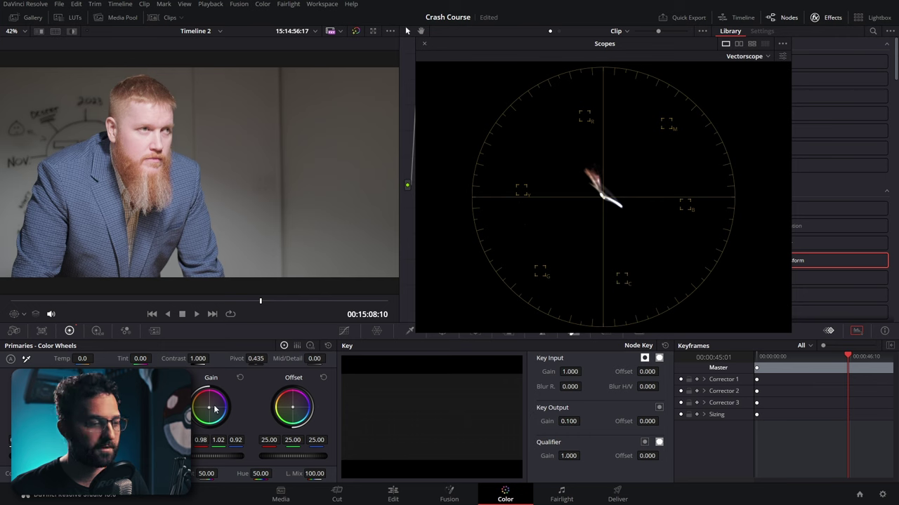
{"action": "left_click_drag", "start_coordinate": [209, 407], "coordinate": [196, 422]}
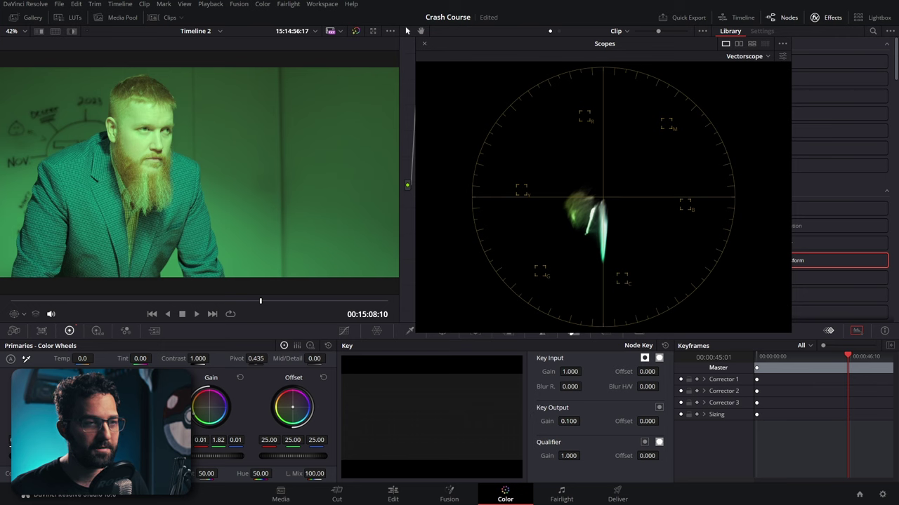
{"action": "left_click_drag", "start_coordinate": [194, 409], "coordinate": [223, 399]}
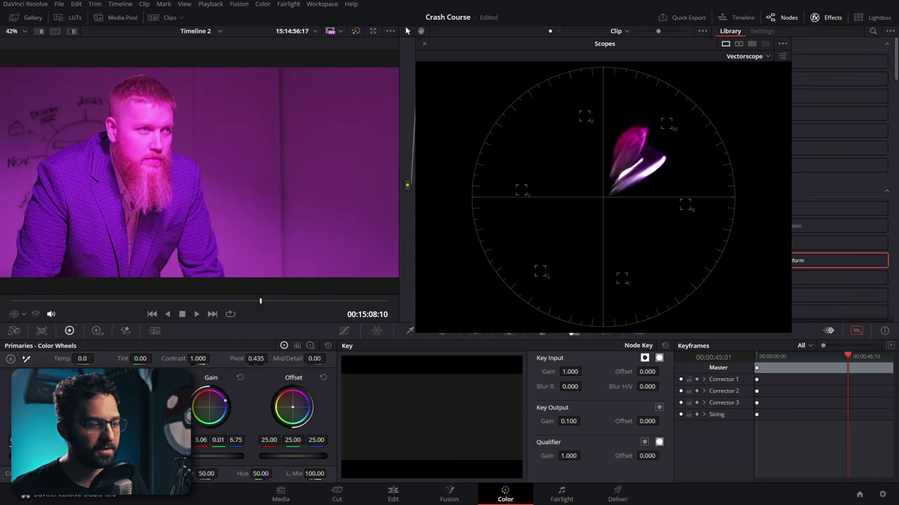
{"action": "mouse_move", "coordinate": [224, 399]}
{"action": "left_mouse_down"}
{"action": "mouse_move", "coordinate": [206, 417]}
{"action": "mouse_move", "coordinate": [218, 411]}
{"action": "mouse_move", "coordinate": [202, 397]}
{"action": "mouse_move", "coordinate": [201, 410]}
{"action": "mouse_move", "coordinate": [208, 409]}
{"action": "left_mouse_up"}
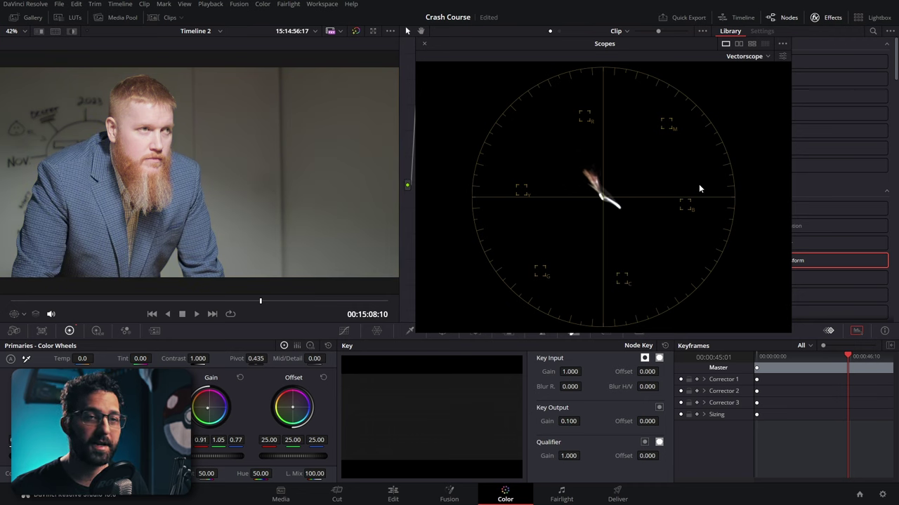
Enable 2x zoom and the skin tone indicator in the vectorscope settings
{"action": "left_click", "coordinate": [788, 54]}
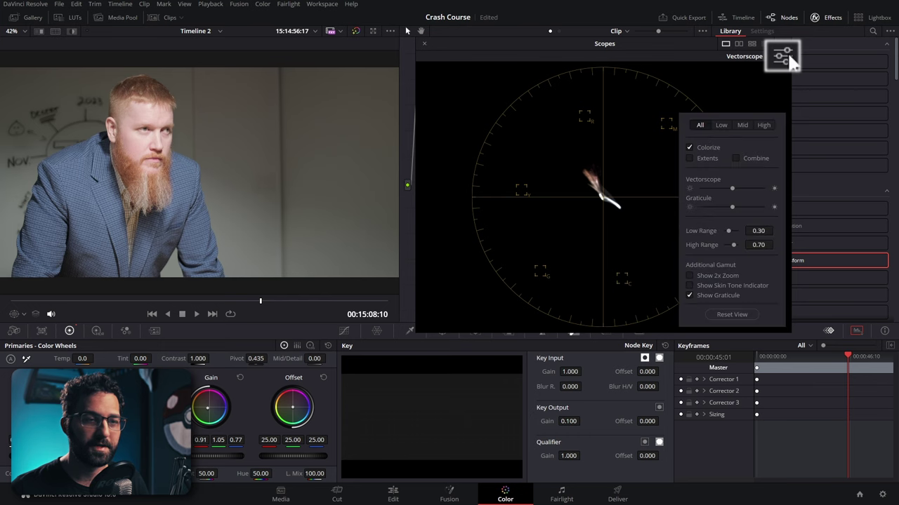
{"action": "left_click", "coordinate": [689, 276]}
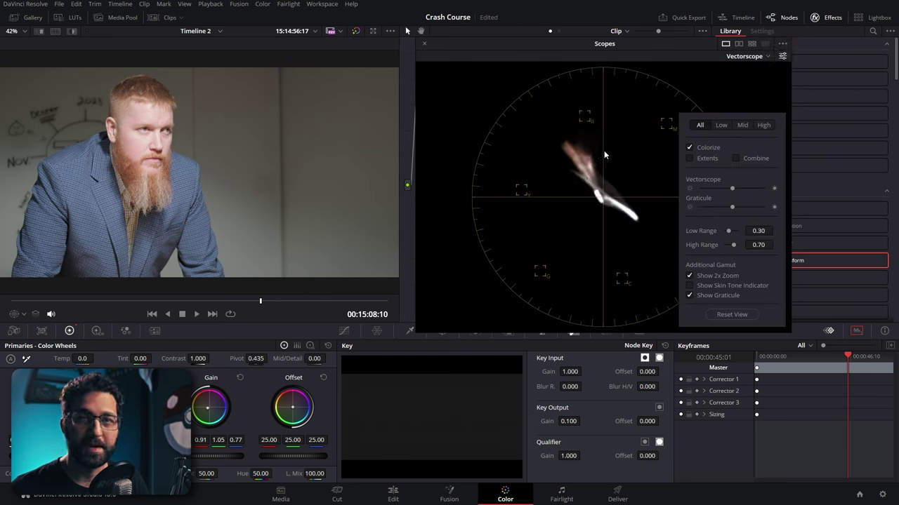
{"action": "left_click", "coordinate": [690, 286]}
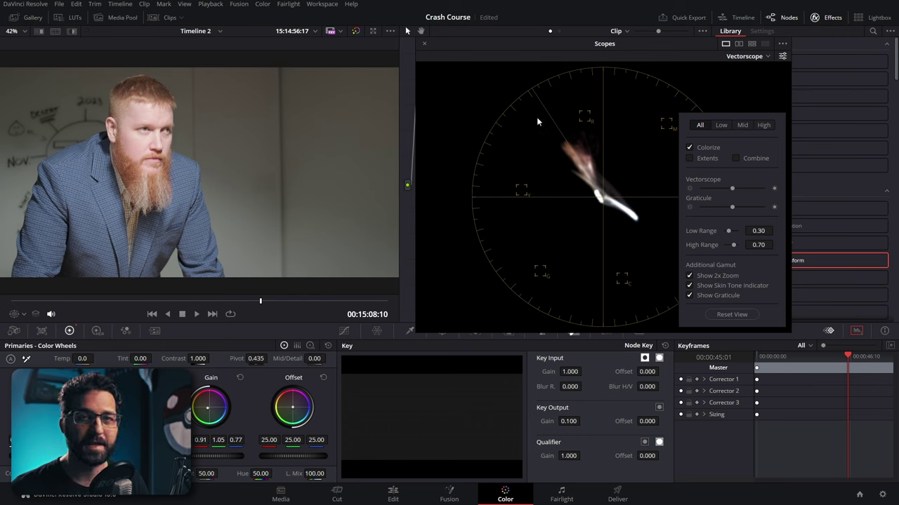
{"action": "left_click", "coordinate": [782, 56]}
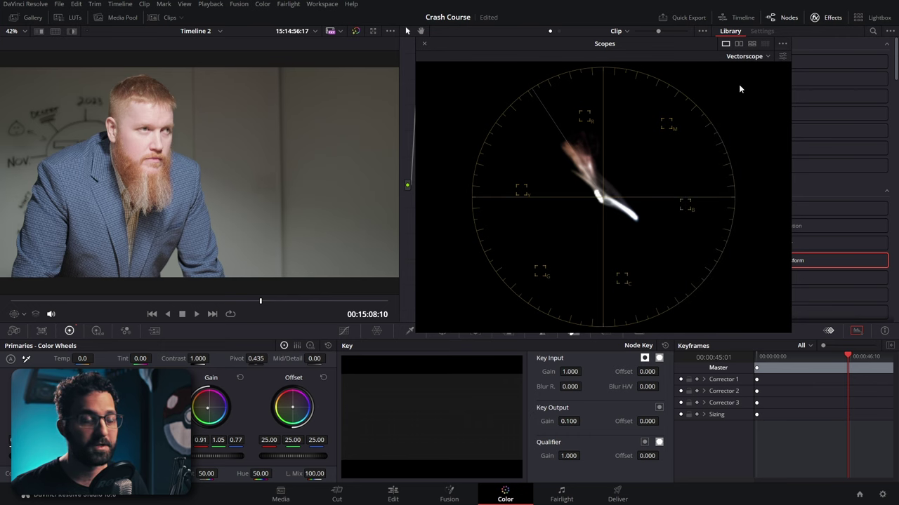
Shift node 02's gain wheel to about 0.52, 1.11, 1.36 and toggle Display Qualifier Focus for the scopes
{"action": "mouse_move", "coordinate": [214, 411]}
{"action": "left_mouse_down"}
{"action": "mouse_move", "coordinate": [231, 416]}
{"action": "mouse_move", "coordinate": [215, 401]}
{"action": "mouse_move", "coordinate": [226, 416]}
{"action": "mouse_move", "coordinate": [204, 420]}
{"action": "mouse_move", "coordinate": [211, 415]}
{"action": "left_mouse_up"}
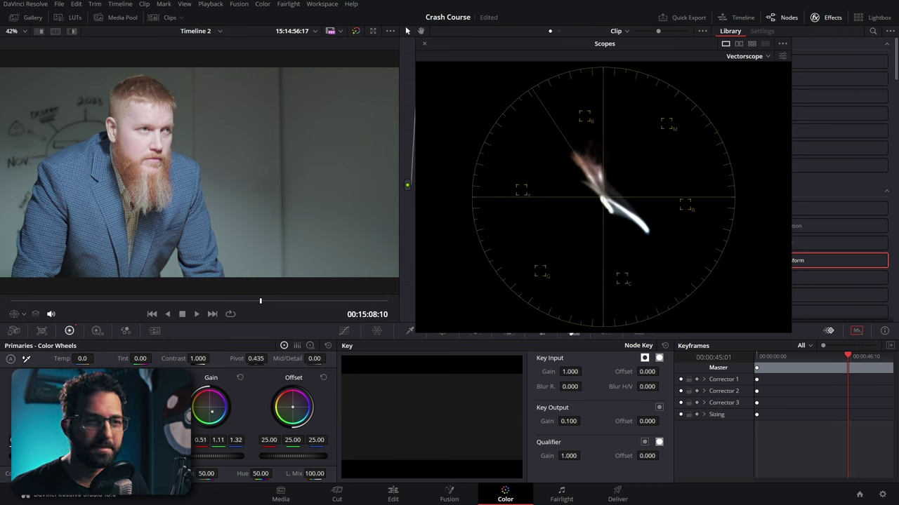
{"action": "left_click", "coordinate": [783, 43]}
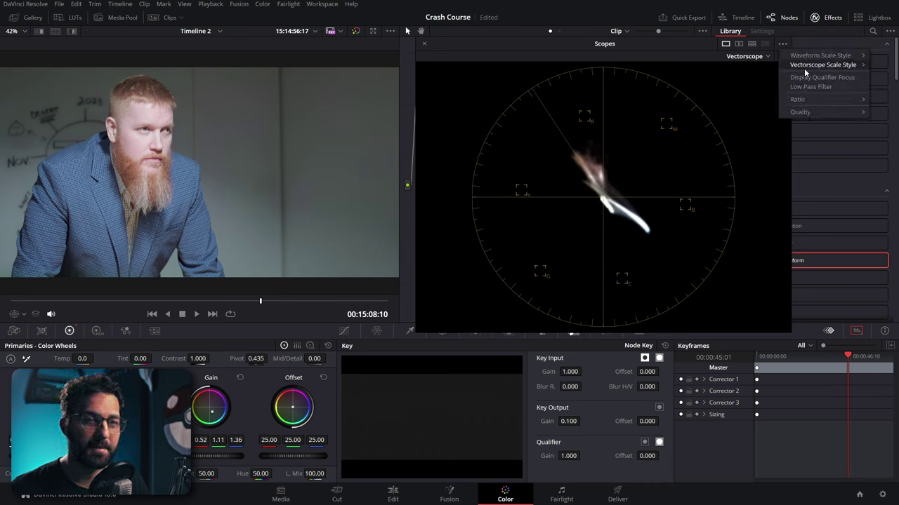
{"action": "left_click", "coordinate": [849, 81]}
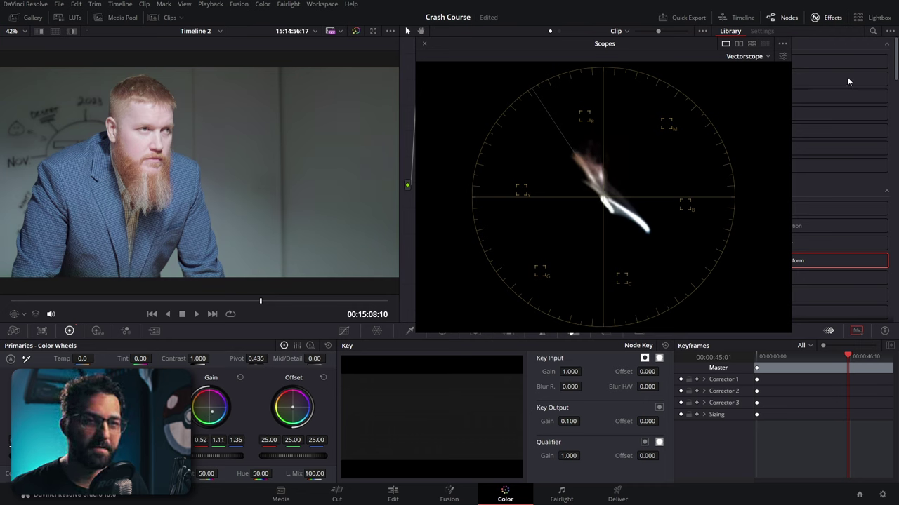
Set the viewer's on-screen control to Qualifier and close the floating vectorscope window
{"action": "left_click", "coordinate": [24, 313]}
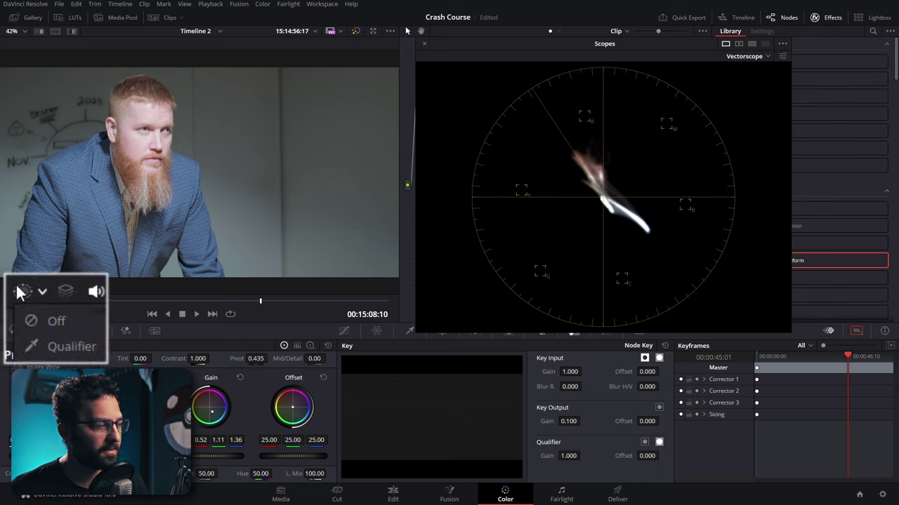
{"action": "left_click", "coordinate": [29, 343]}
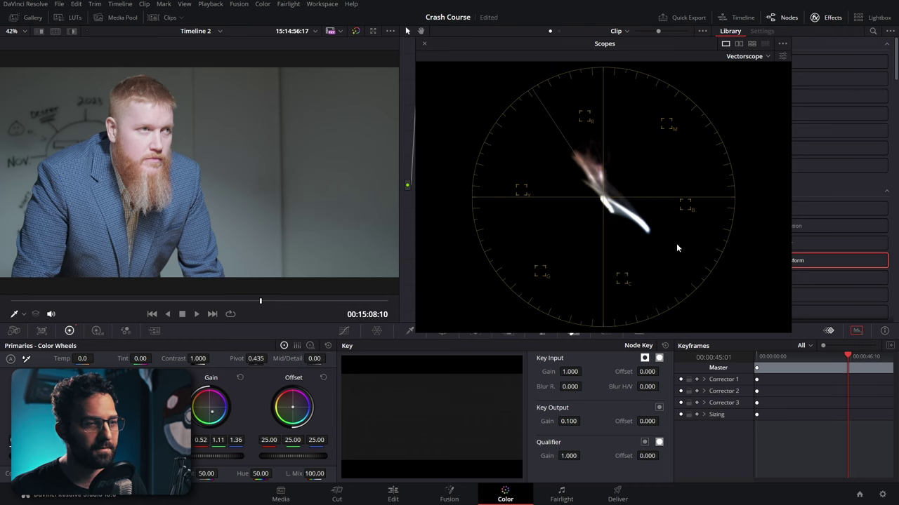
{"action": "key", "text": "ctrl+shift+w"}
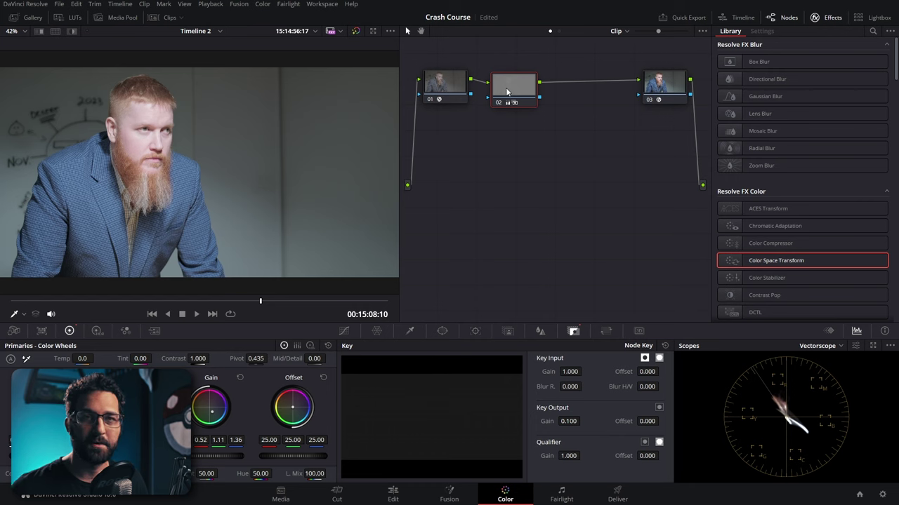
Reset node 02's grade and try shifting the skin-tone hue between red and yellow on the Hue Vs Hue curve, using yellow-range points
{"action": "right_click", "coordinate": [506, 87]}
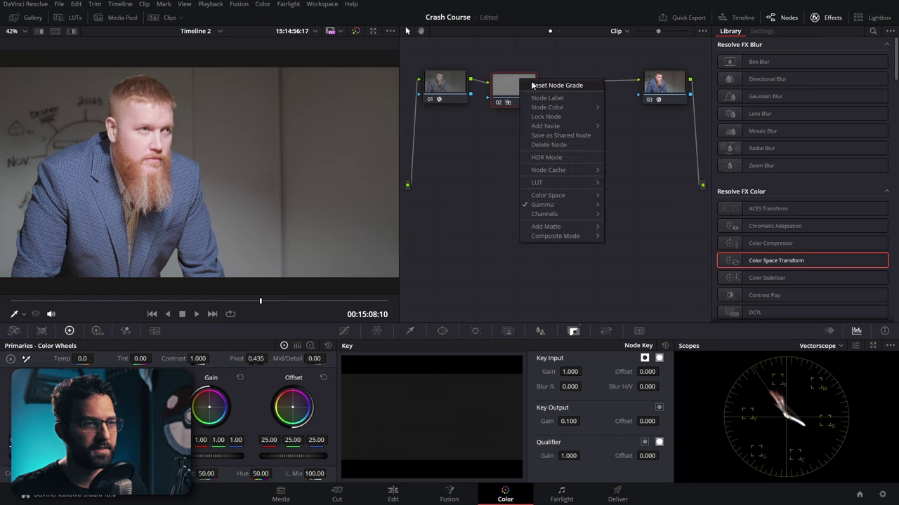
{"action": "left_click", "coordinate": [526, 87]}
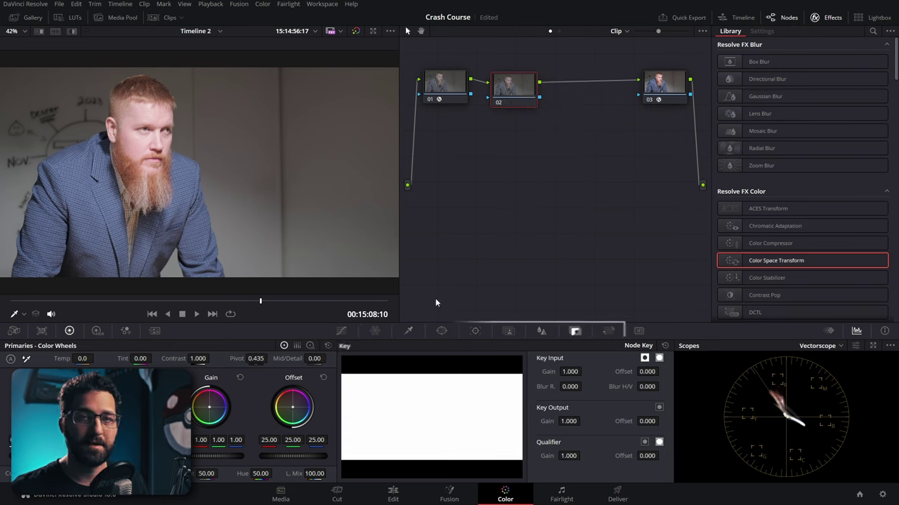
{"action": "left_click", "coordinate": [344, 330]}
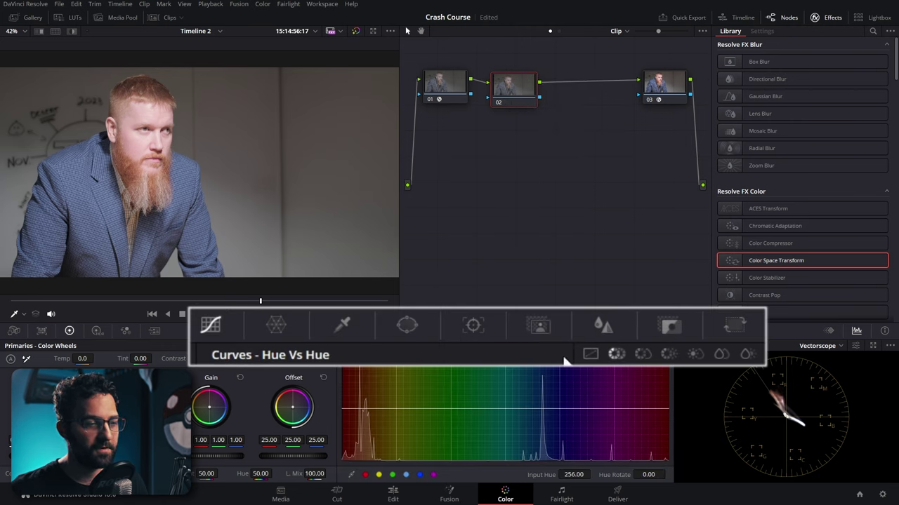
{"action": "left_click", "coordinate": [378, 475]}
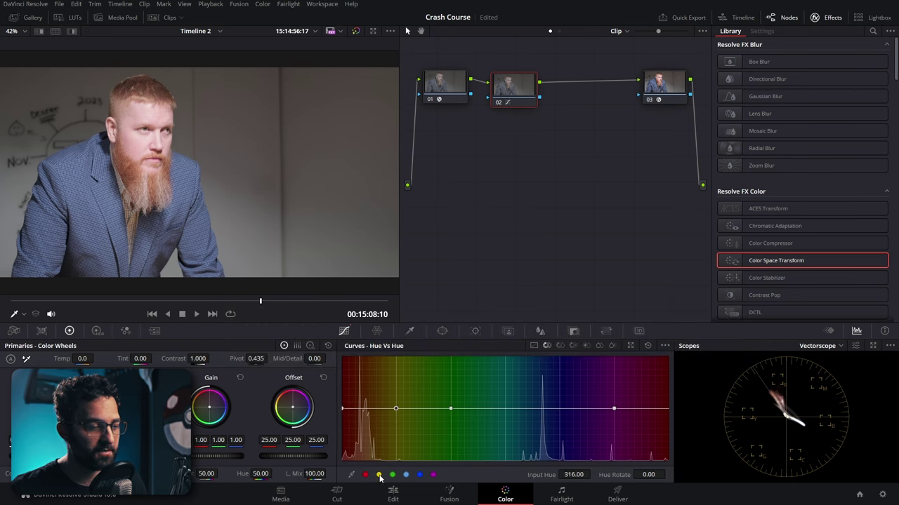
{"action": "mouse_move", "coordinate": [365, 409]}
{"action": "left_mouse_down"}
{"action": "mouse_move", "coordinate": [367, 383]}
{"action": "mouse_move", "coordinate": [364, 409]}
{"action": "left_mouse_up"}
Try lowering the skin-tone range on the Hue Vs Sat curve and raising it on the Hue Vs Lum curve, undoing each change
{"action": "left_click", "coordinate": [559, 345]}
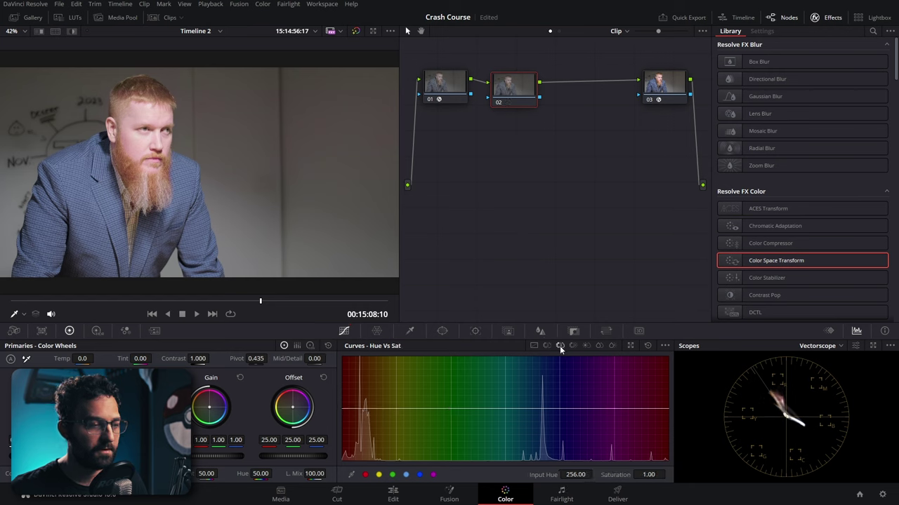
{"action": "left_click", "coordinate": [379, 474]}
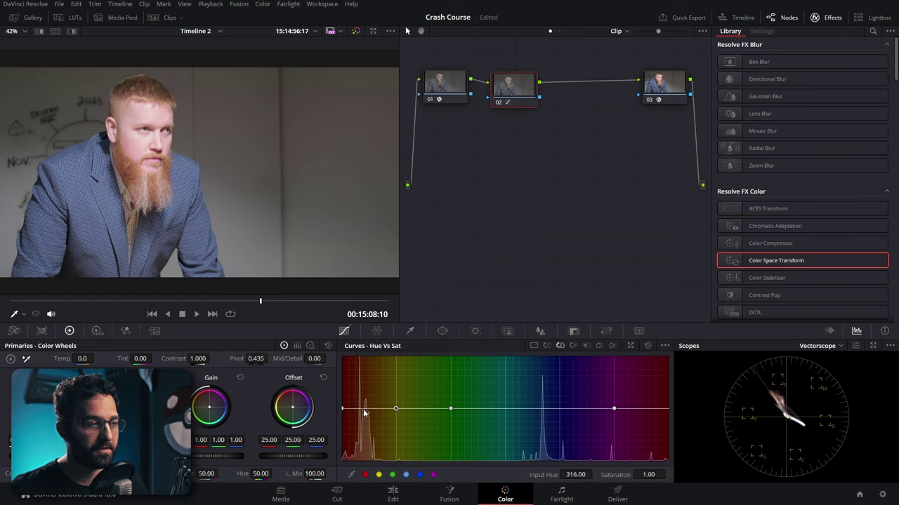
{"action": "left_click_drag", "start_coordinate": [362, 408], "coordinate": [367, 445]}
{"action": "key", "text": "ctrl+z"}
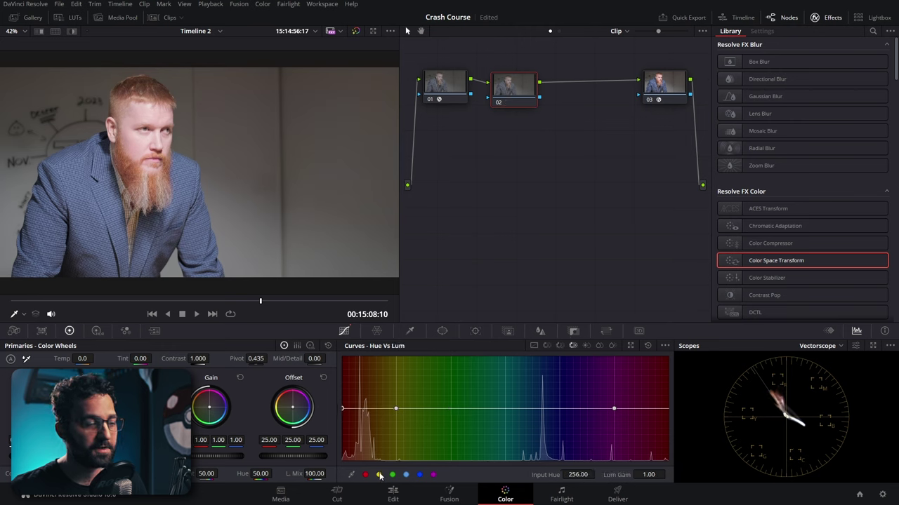
{"action": "left_click_drag", "start_coordinate": [363, 408], "coordinate": [361, 373]}
{"action": "key", "text": "ctrl+z"}
Adjust the darker-to-middle tones on node 02's Lum Vs Sat curve and open the Sat Vs Sat curve
{"action": "left_click", "coordinate": [586, 345]}
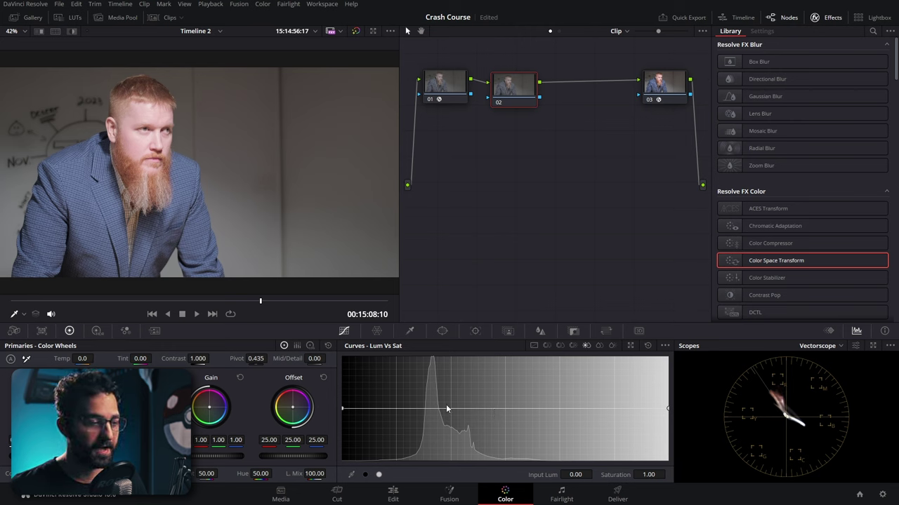
{"action": "left_click_drag", "start_coordinate": [507, 409], "coordinate": [414, 412]}
{"action": "left_click", "coordinate": [599, 346]}
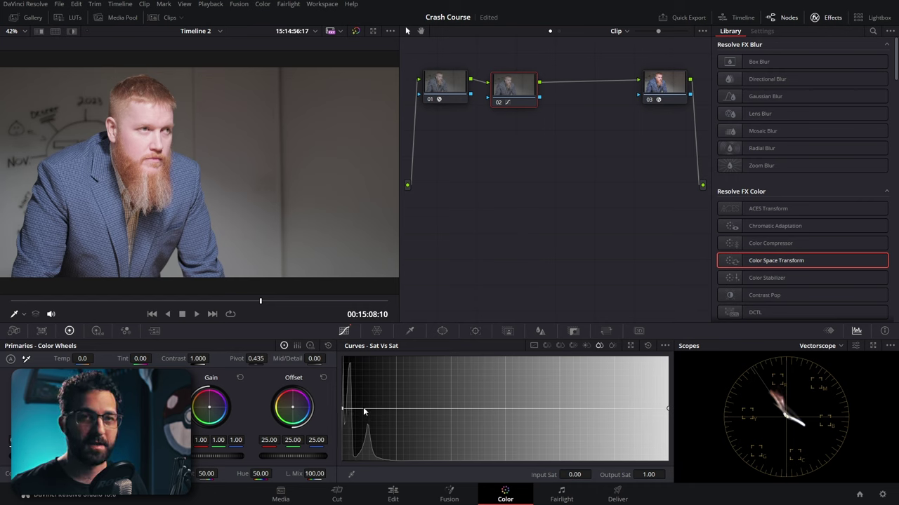
Try pulling the Sat Vs Sat curve down to 0.07 at 0.15 saturation and the Sat Vs Lum curve to 0.76 at 0.11
{"action": "left_click_drag", "start_coordinate": [399, 408], "coordinate": [440, 459]}
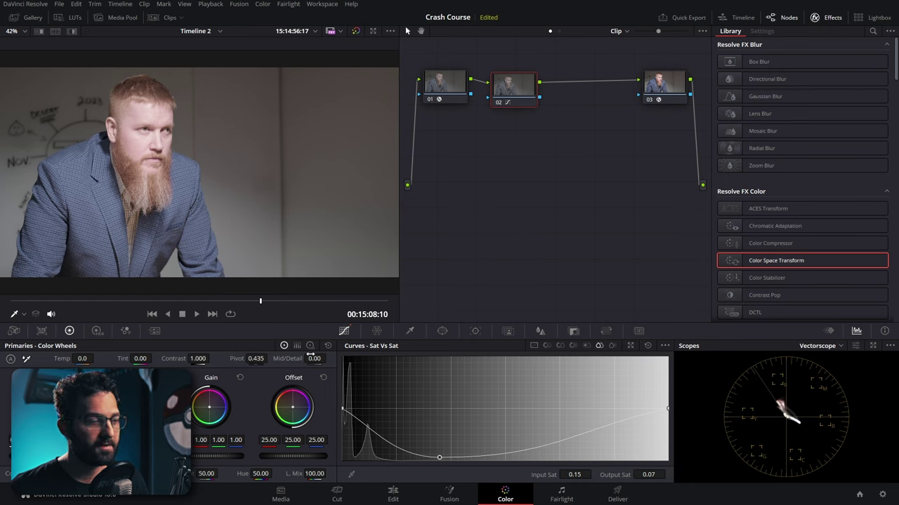
{"action": "left_click_drag", "start_coordinate": [344, 411], "coordinate": [339, 365]}
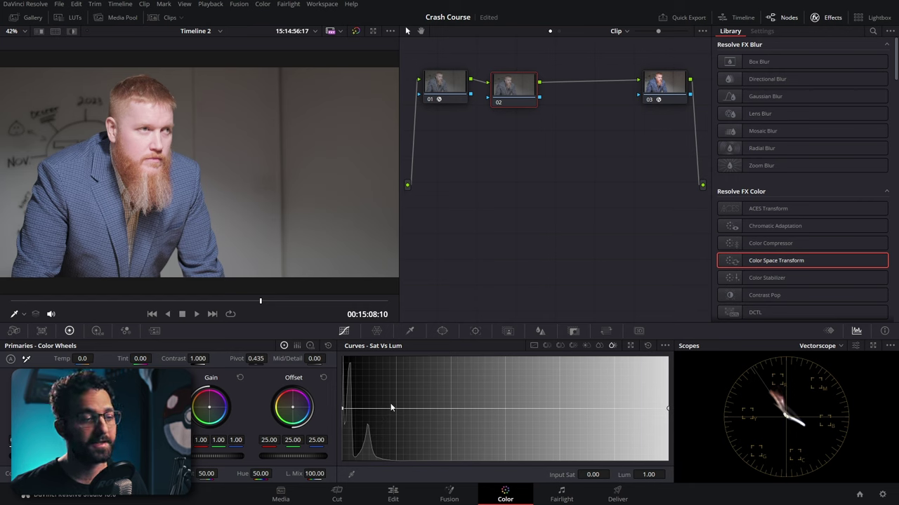
{"action": "left_click_drag", "start_coordinate": [377, 408], "coordinate": [416, 424]}
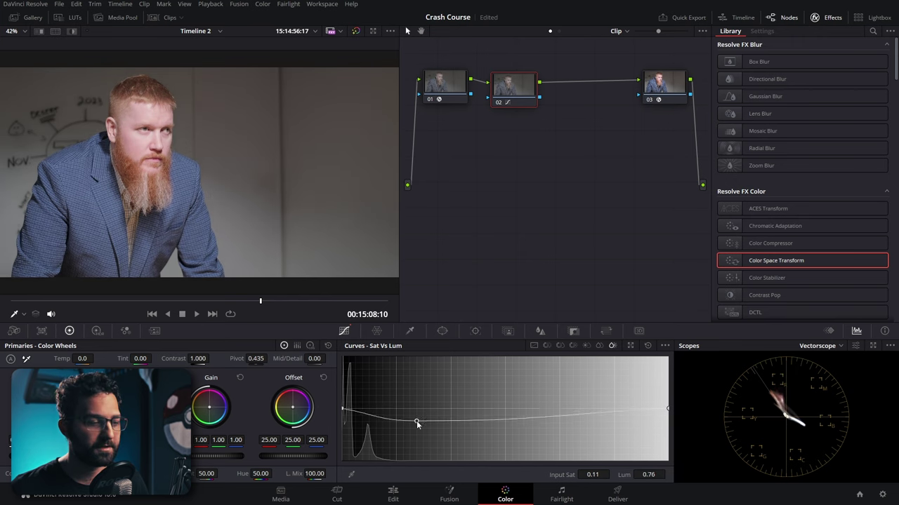
Expand the Color Warper into its own window beside the footage and set both its hue and saturation resolutions to 8
{"action": "left_click", "coordinate": [377, 331]}
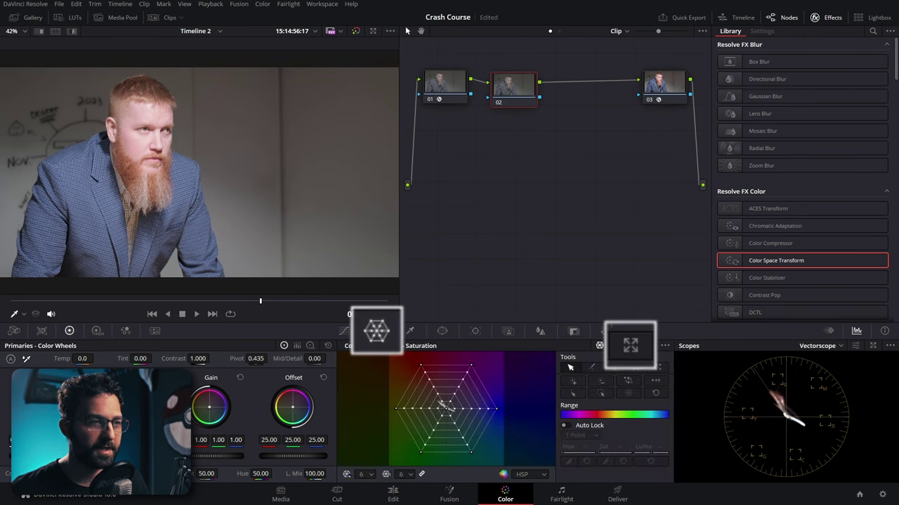
{"action": "left_click", "coordinate": [627, 345]}
{"action": "left_click_drag", "start_coordinate": [397, 110], "coordinate": [552, 33]}
{"action": "left_click", "coordinate": [371, 318]}
{"action": "left_click", "coordinate": [368, 341]}
{"action": "left_click", "coordinate": [372, 318]}
{"action": "left_click", "coordinate": [370, 351]}
{"action": "left_click", "coordinate": [372, 318]}
{"action": "left_click", "coordinate": [372, 342]}
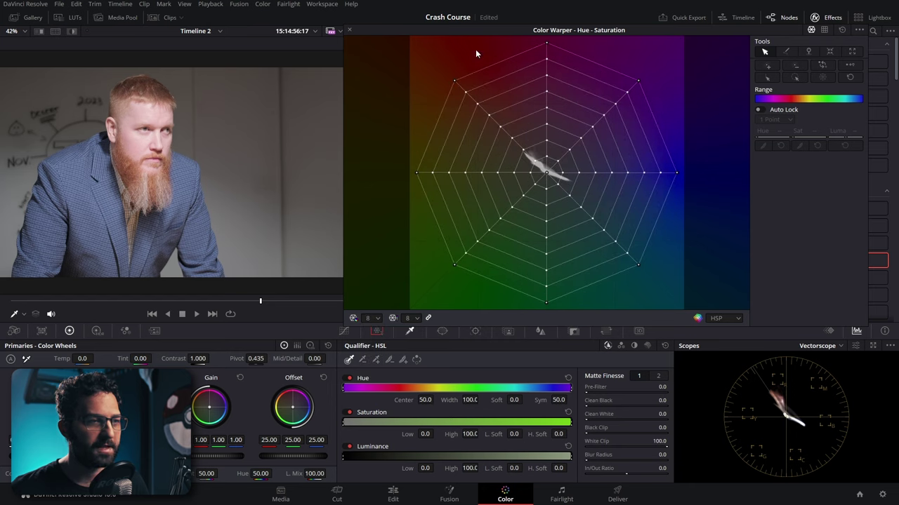
Try shifting grid points in the red and magenta areas of the Hue - Saturation Color Warper web
{"action": "mouse_move", "coordinate": [460, 83]}
{"action": "left_mouse_down"}
{"action": "mouse_move", "coordinate": [494, 87]}
{"action": "mouse_move", "coordinate": [460, 95]}
{"action": "mouse_move", "coordinate": [504, 122]}
{"action": "mouse_move", "coordinate": [425, 41]}
{"action": "mouse_move", "coordinate": [467, 87]}
{"action": "left_mouse_up"}
{"action": "left_click_drag", "start_coordinate": [538, 166], "coordinate": [451, 92]}
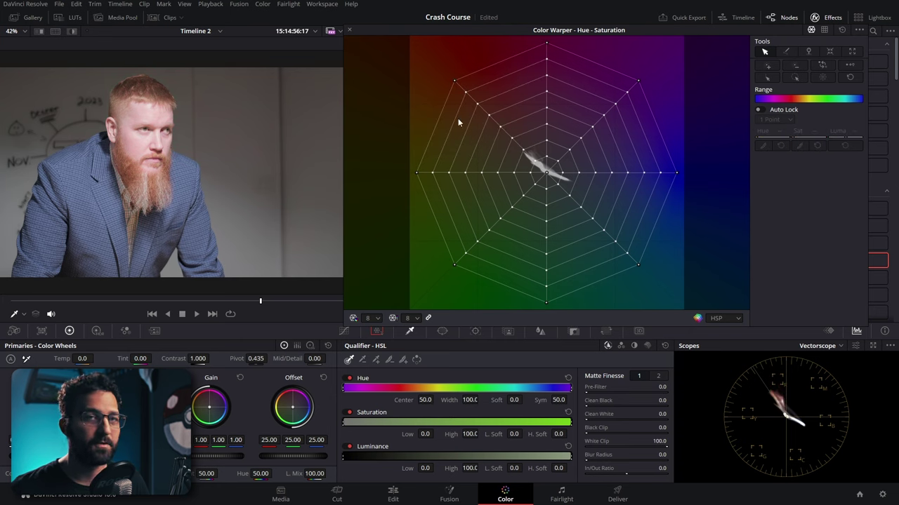
{"action": "mouse_move", "coordinate": [591, 129]}
{"action": "left_mouse_down"}
{"action": "mouse_move", "coordinate": [601, 143]}
{"action": "mouse_move", "coordinate": [574, 148]}
{"action": "mouse_move", "coordinate": [601, 132]}
{"action": "left_mouse_up"}
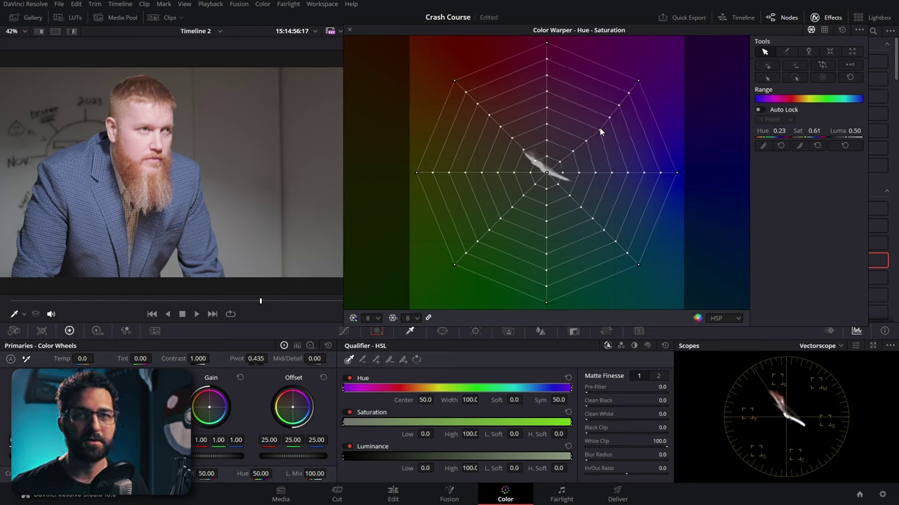
Sample the blue jacket with the HSL qualifier on node 02 and highlight the selected area in the viewer
{"action": "left_click", "coordinate": [421, 330]}
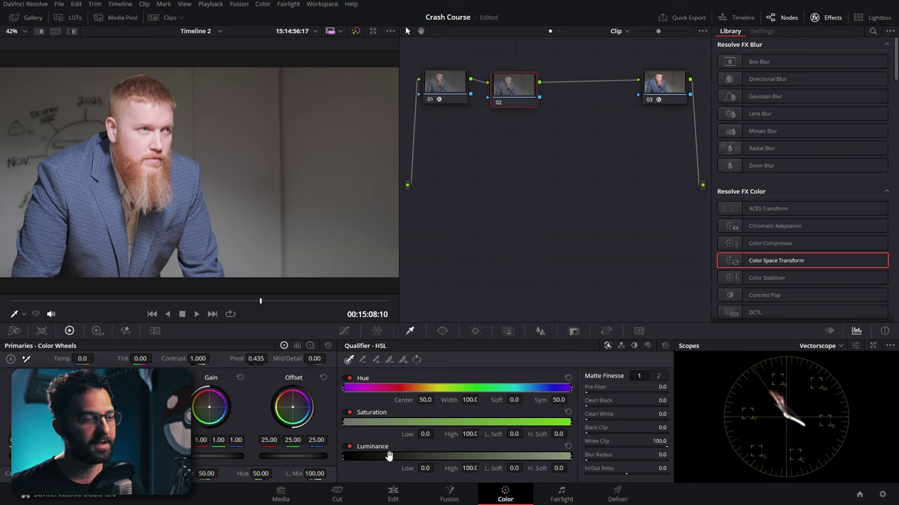
{"action": "left_click", "coordinate": [187, 176]}
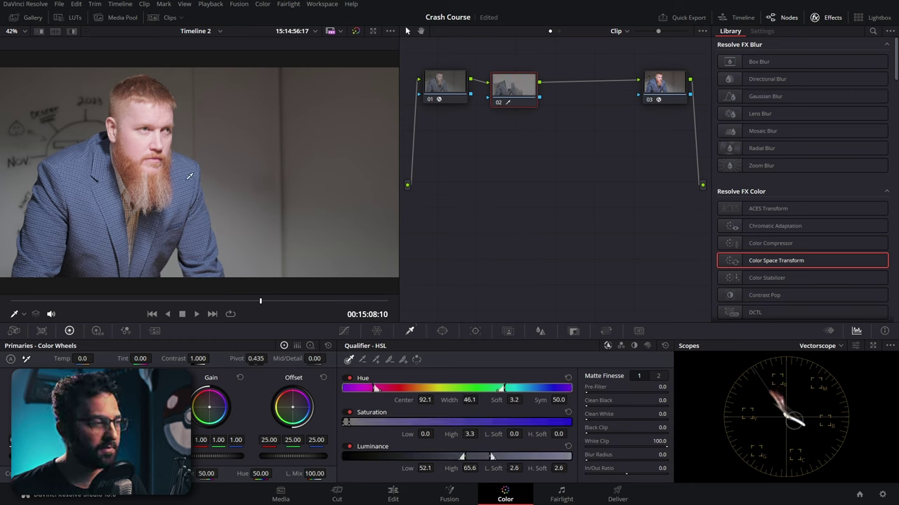
{"action": "left_click", "coordinate": [187, 181]}
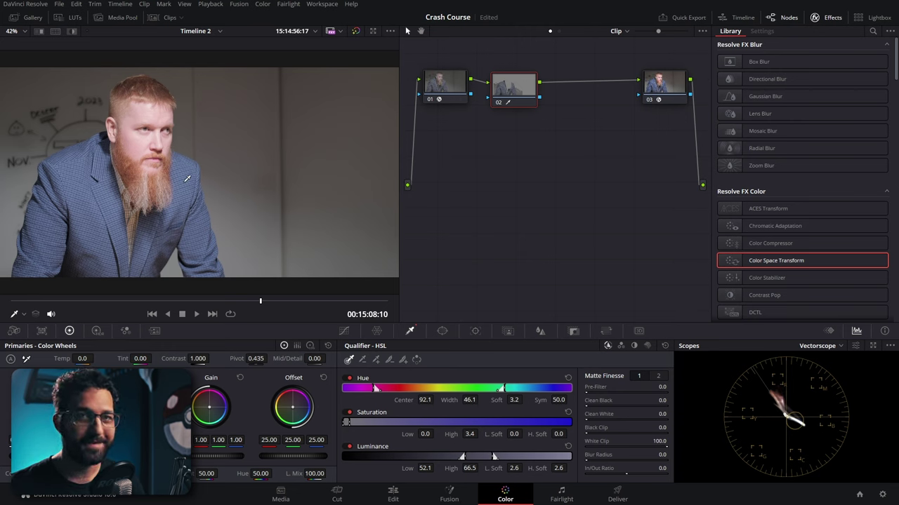
{"action": "key", "text": "shift+h"}
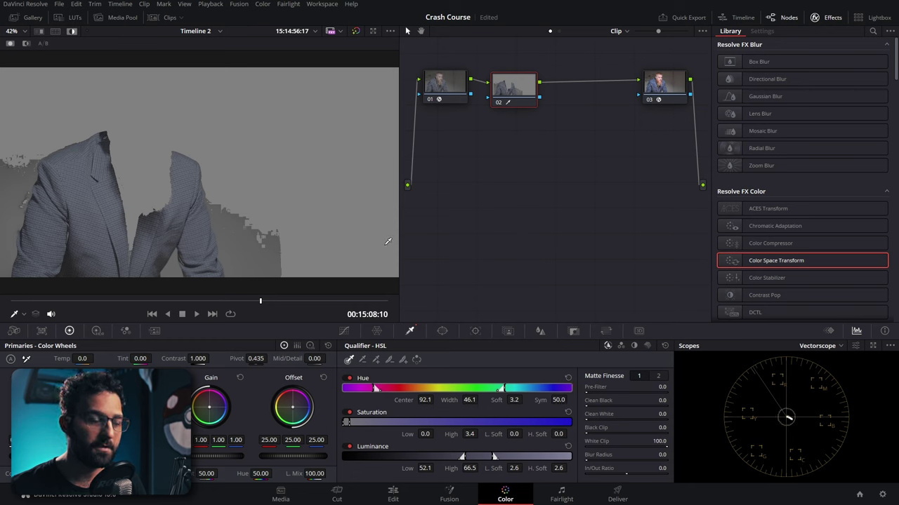
Reset the qualifier's hue, saturation and luminance ranges
{"action": "left_click", "coordinate": [568, 377]}
{"action": "left_click", "coordinate": [568, 412]}
{"action": "left_click", "coordinate": [568, 447]}
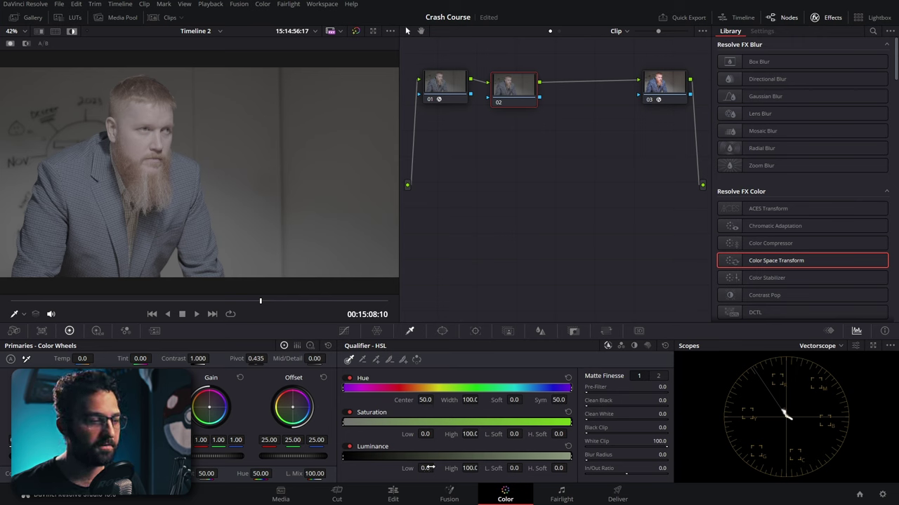
Limit the qualifier's luminance range to about 56.2 to 86.6, hide the highlight, and lower the gain to 0.81
{"action": "left_click_drag", "start_coordinate": [435, 468], "coordinate": [435, 468]}
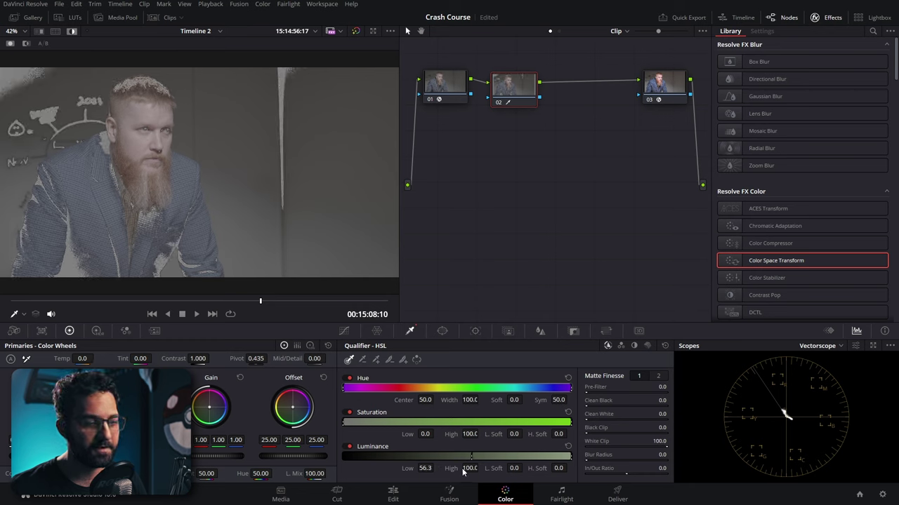
{"action": "left_click_drag", "start_coordinate": [480, 467], "coordinate": [525, 468]}
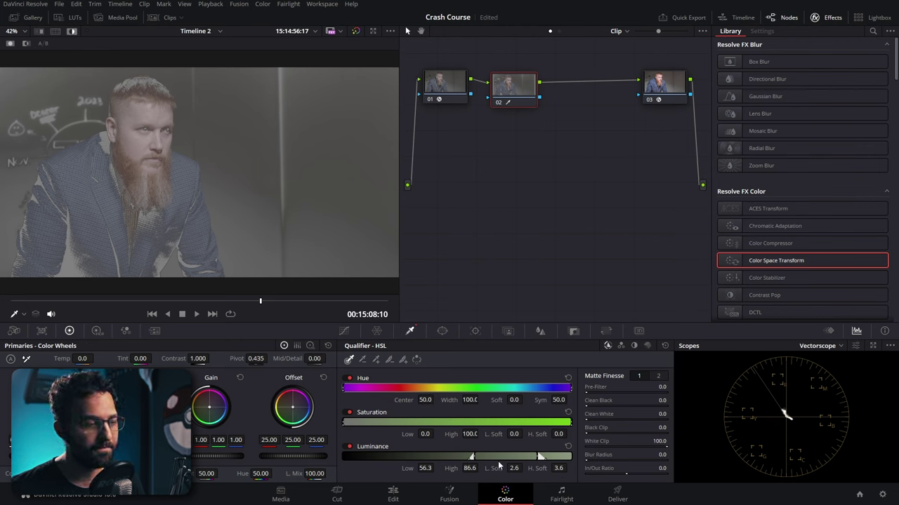
{"action": "key", "text": "shift+h"}
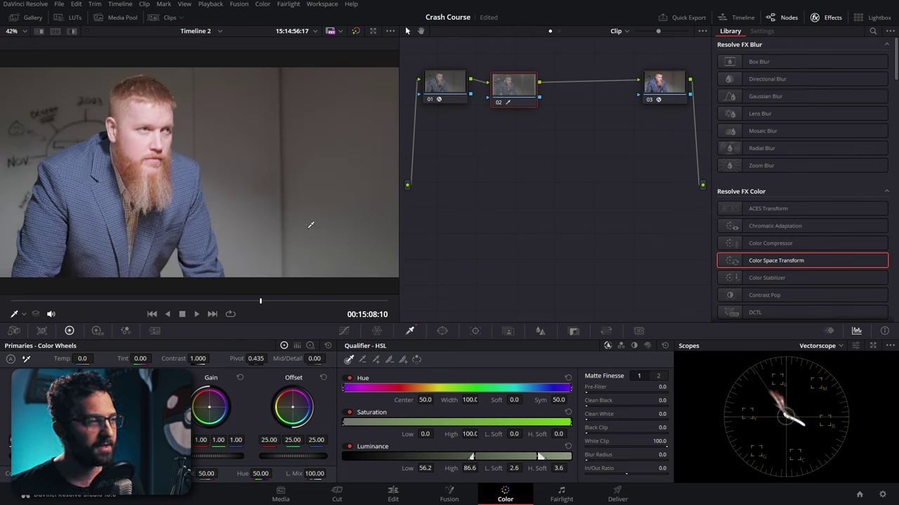
{"action": "mouse_move", "coordinate": [203, 461]}
{"action": "left_mouse_down"}
{"action": "mouse_move", "coordinate": [211, 460]}
{"action": "mouse_move", "coordinate": [184, 461]}
{"action": "mouse_move", "coordinate": [224, 460]}
{"action": "mouse_move", "coordinate": [196, 461]}
{"action": "left_mouse_up"}
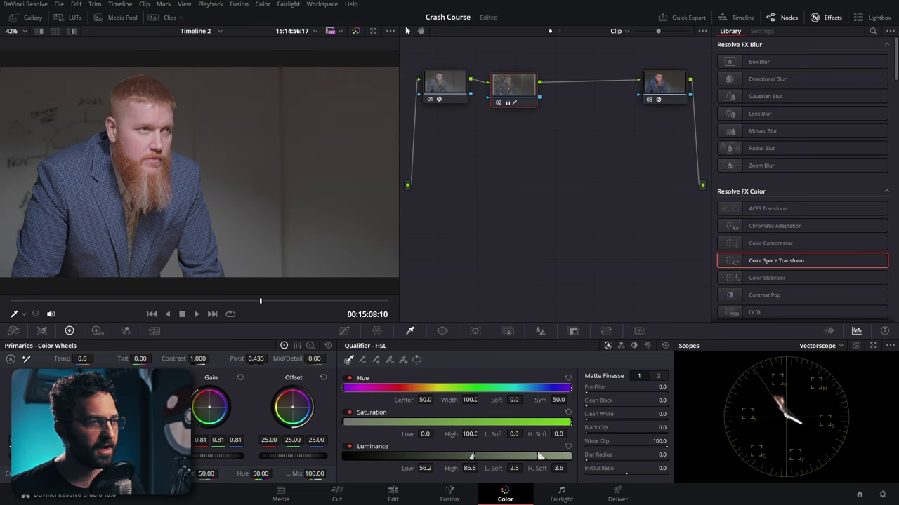
Try a gain change on a luminance range narrowed to about 57.7 to 63.2, and reset node 02's grade
{"action": "left_click_drag", "start_coordinate": [539, 456], "coordinate": [487, 456]}
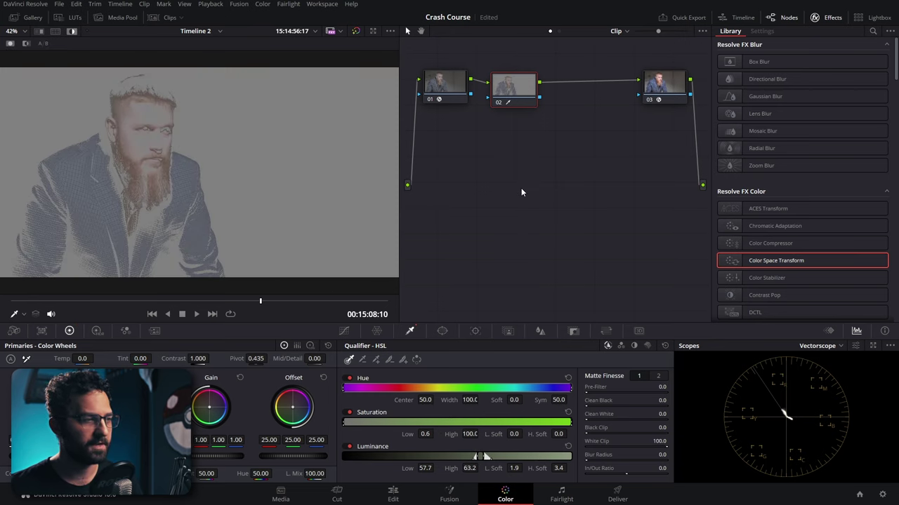
{"action": "key", "text": "shift+h"}
{"action": "mouse_move", "coordinate": [197, 461]}
{"action": "left_mouse_down"}
{"action": "mouse_move", "coordinate": [210, 461]}
{"action": "mouse_move", "coordinate": [184, 460]}
{"action": "mouse_move", "coordinate": [197, 460]}
{"action": "left_mouse_up"}
{"action": "right_click", "coordinate": [523, 90]}
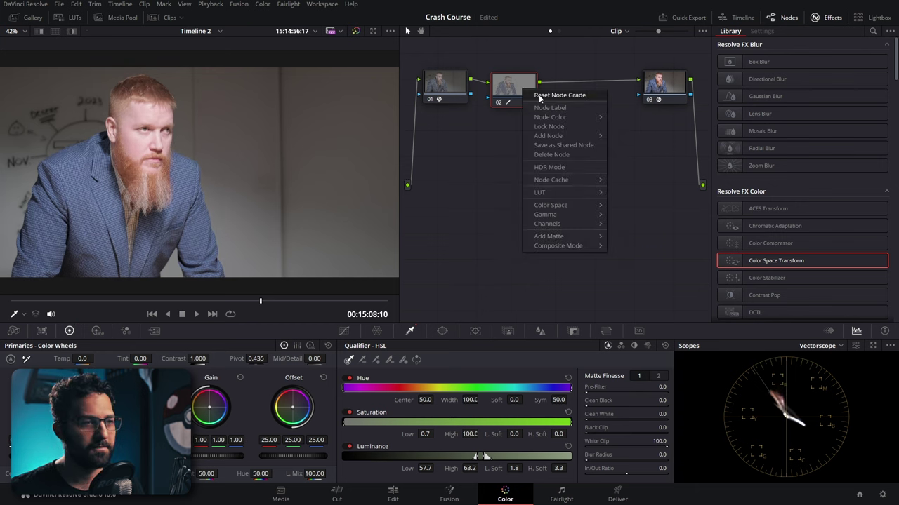
{"action": "left_click", "coordinate": [540, 96]}
Add a circle window on node 02 and fit it around the man's face with size about 26, aspect 26 and softness 5.7
{"action": "left_click", "coordinate": [442, 330]}
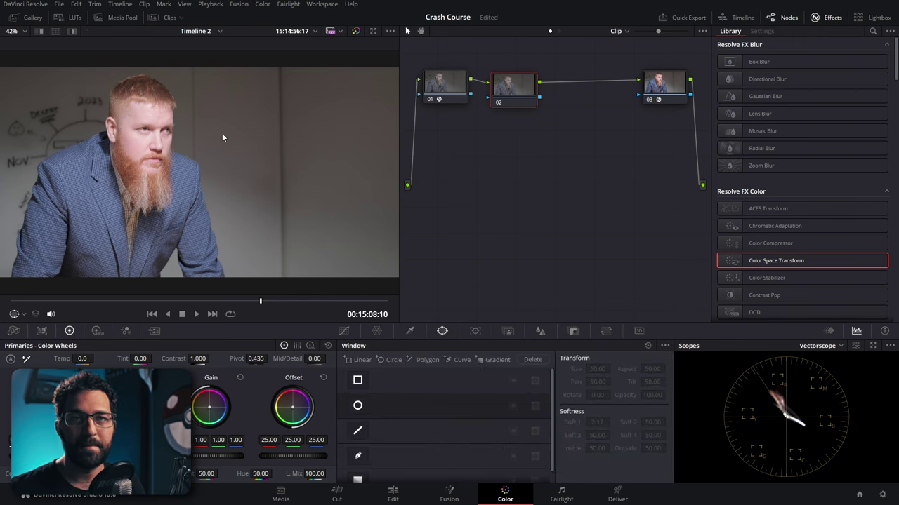
{"action": "left_click", "coordinate": [357, 406]}
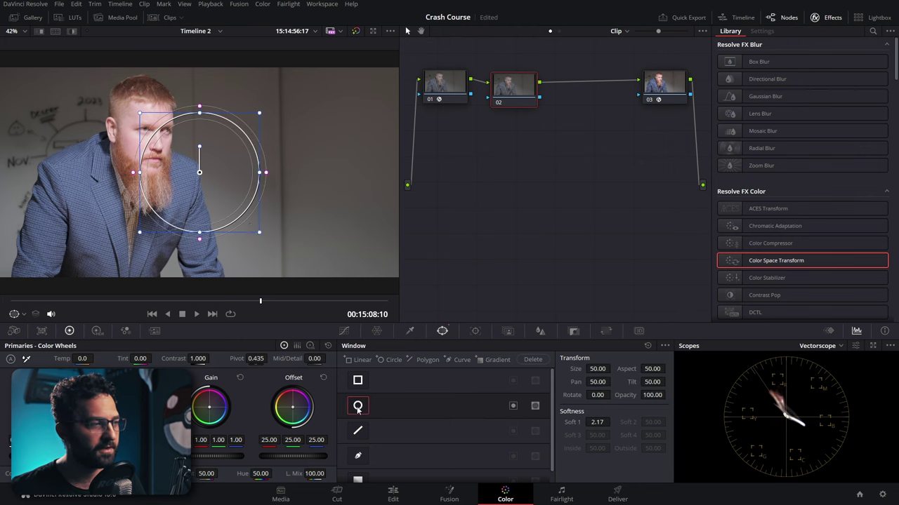
{"action": "left_click_drag", "start_coordinate": [198, 172], "coordinate": [148, 141]}
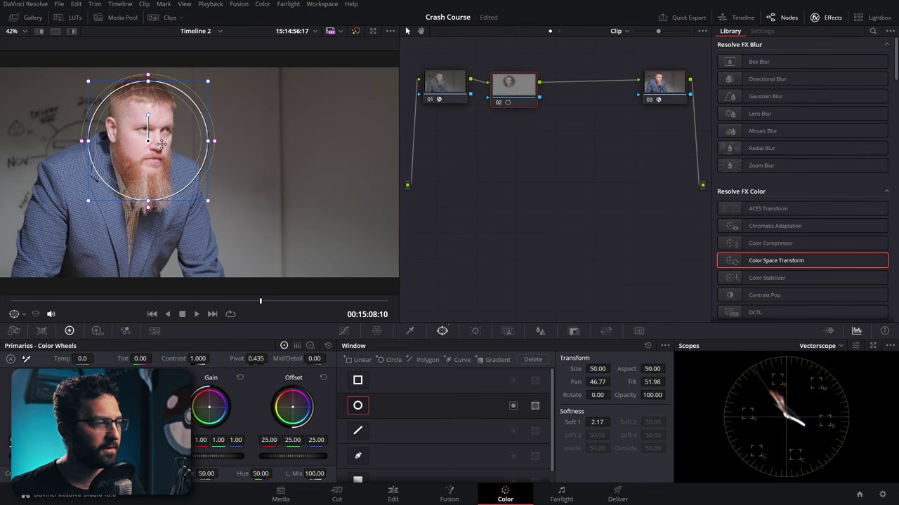
{"action": "left_click_drag", "start_coordinate": [208, 140], "coordinate": [146, 144]}
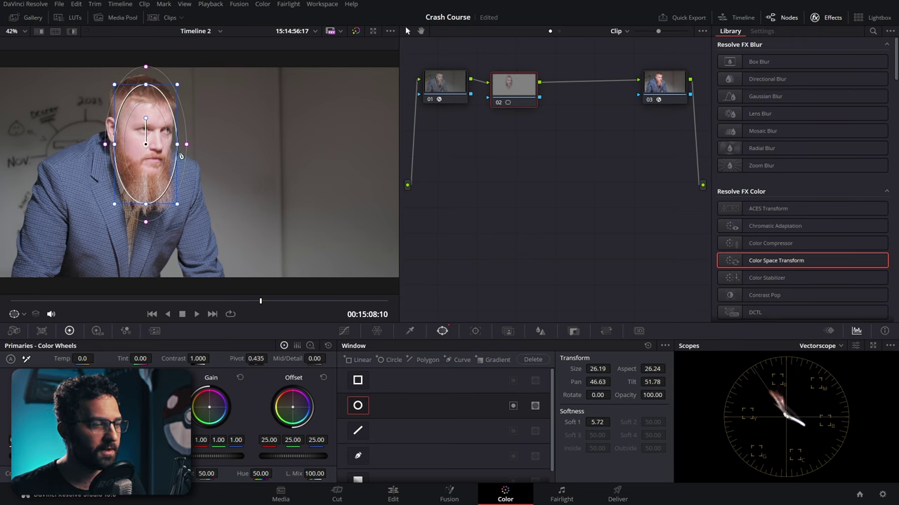
Track the face window forward and backward through the clip and scrub along the clip to check it
{"action": "left_click", "coordinate": [474, 331]}
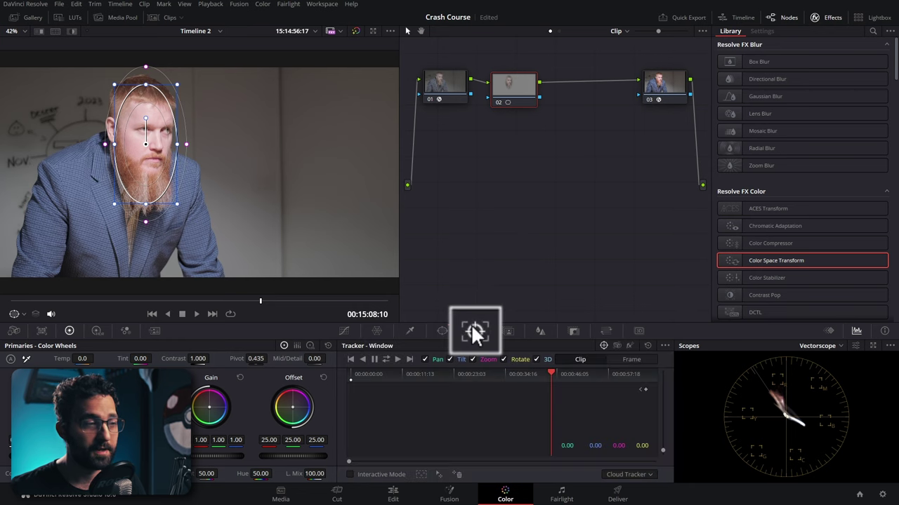
{"action": "left_click", "coordinate": [386, 360]}
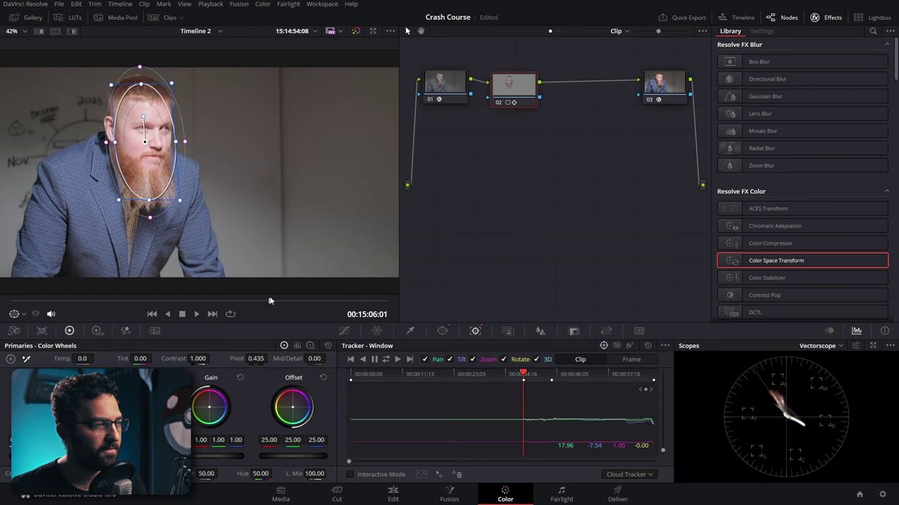
{"action": "mouse_move", "coordinate": [287, 303]}
{"action": "left_mouse_down"}
{"action": "mouse_move", "coordinate": [354, 301]}
{"action": "mouse_move", "coordinate": [301, 301]}
{"action": "left_mouse_up"}
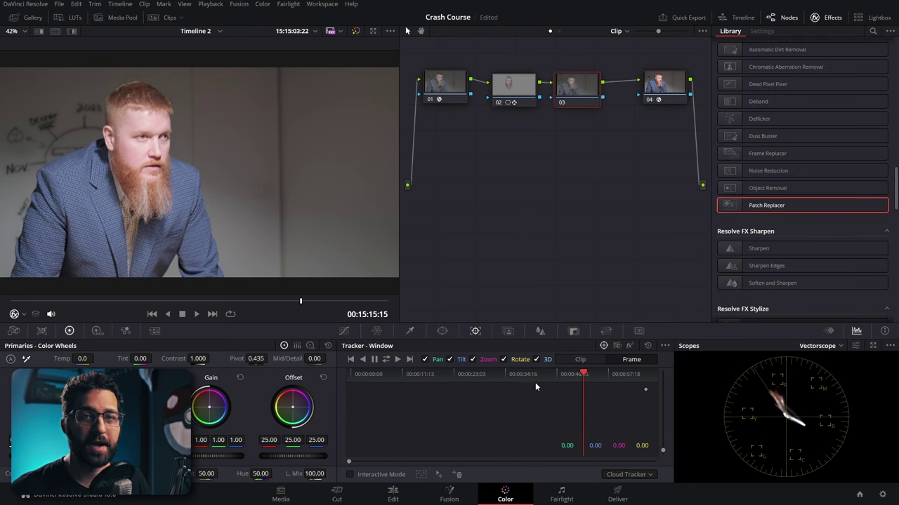
Add two FX tracking points on node 03 over the whiteboard writing beside the man and track them in both directions
{"action": "left_click", "coordinate": [631, 346]}
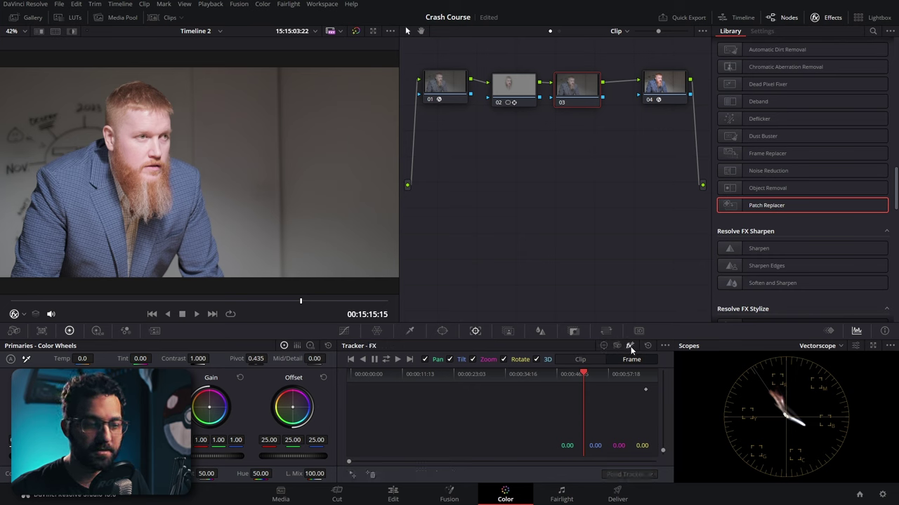
{"action": "left_click", "coordinate": [351, 476]}
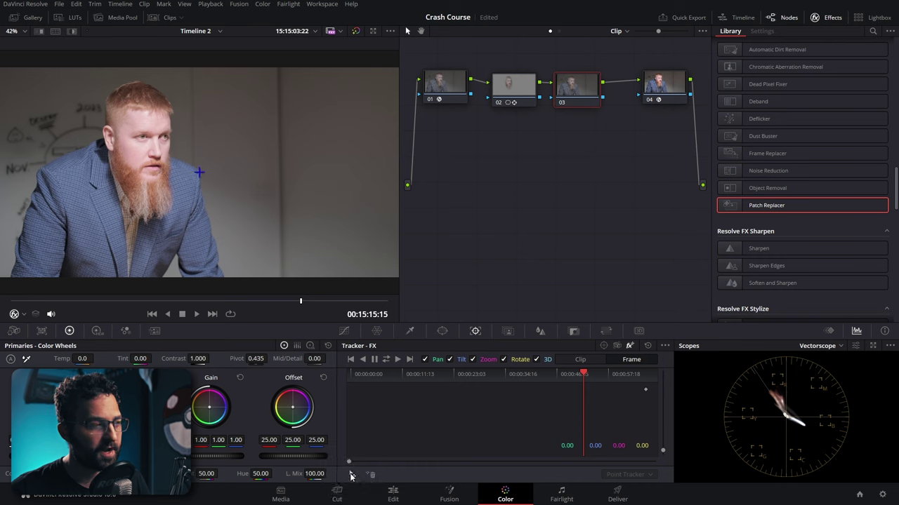
{"action": "left_click_drag", "start_coordinate": [200, 172], "coordinate": [80, 103]}
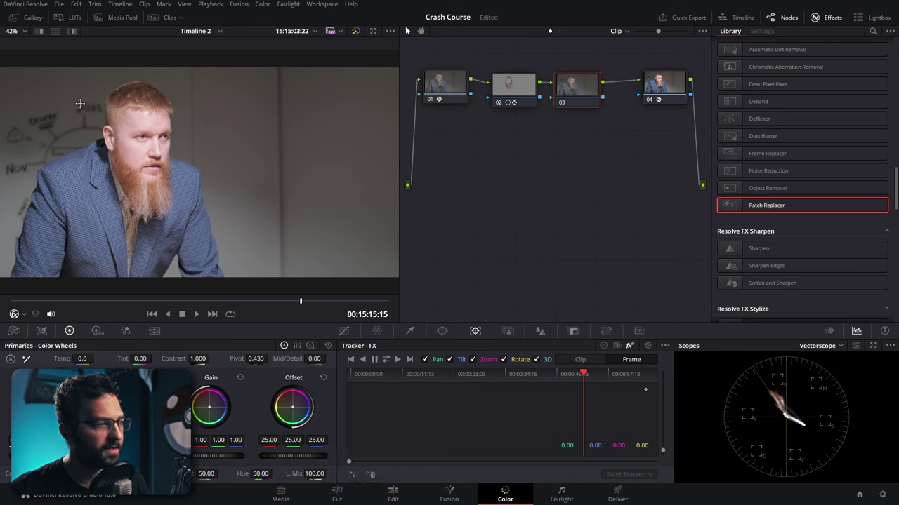
{"action": "left_click", "coordinate": [352, 476]}
{"action": "left_click_drag", "start_coordinate": [199, 172], "coordinate": [14, 135]}
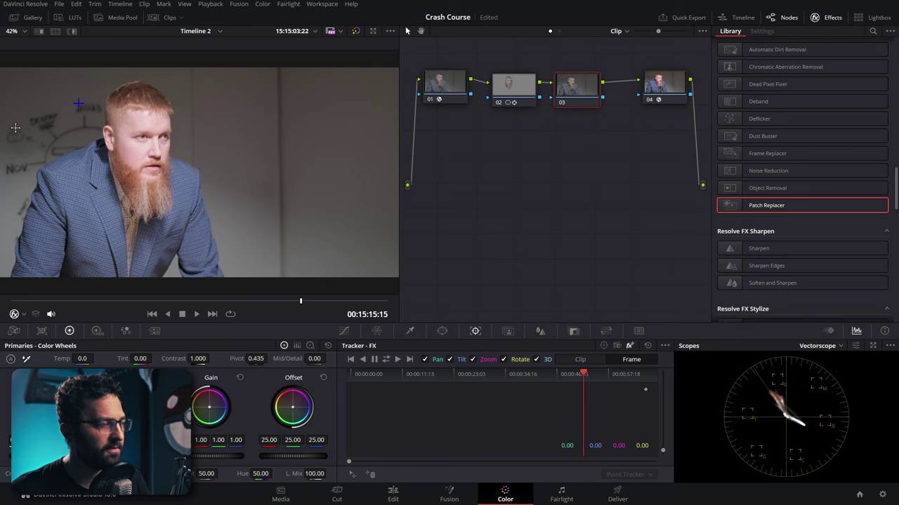
{"action": "left_click", "coordinate": [385, 359]}
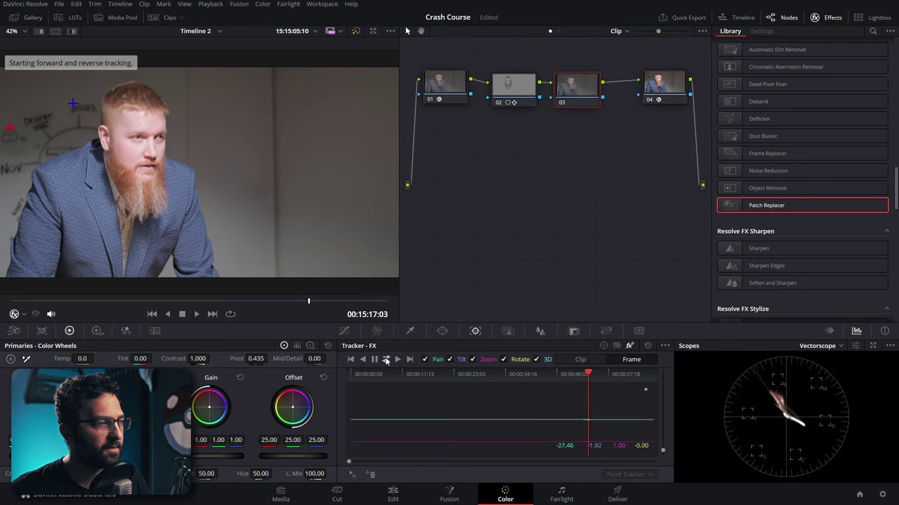
Apply Patch Replacer to node 03, cover the whiteboard writing with a patch sourced from the blank wall, and play the clip to check it
{"action": "left_click_drag", "start_coordinate": [772, 207], "coordinate": [577, 88]}
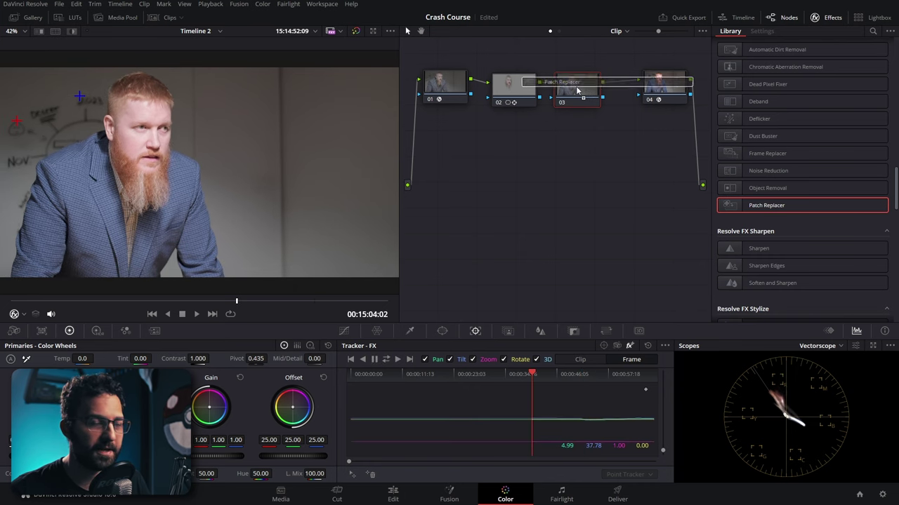
{"action": "left_click_drag", "start_coordinate": [155, 168], "coordinate": [59, 120]}
{"action": "left_click_drag", "start_coordinate": [317, 216], "coordinate": [255, 118]}
{"action": "left_click_drag", "start_coordinate": [36, 119], "coordinate": [40, 116]}
{"action": "left_click", "coordinate": [324, 301]}
{"action": "key", "text": "space"}
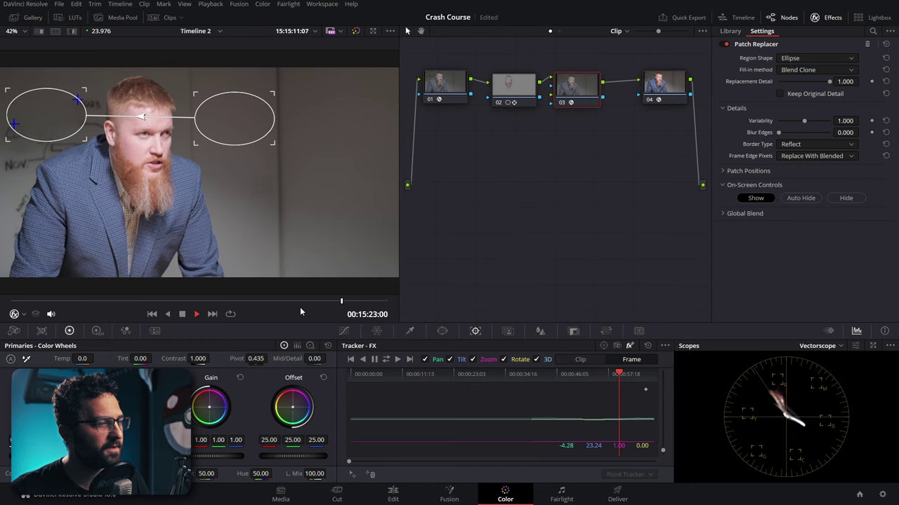
{"action": "key", "text": "space"}
Reset the grades of nodes 03 and 02
{"action": "right_click", "coordinate": [588, 97]}
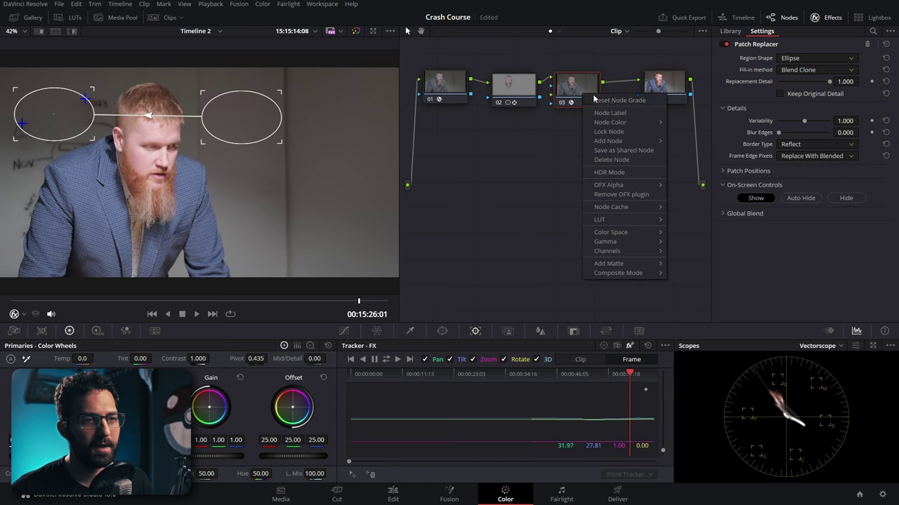
{"action": "right_click", "coordinate": [527, 91]}
{"action": "left_click", "coordinate": [528, 93]}
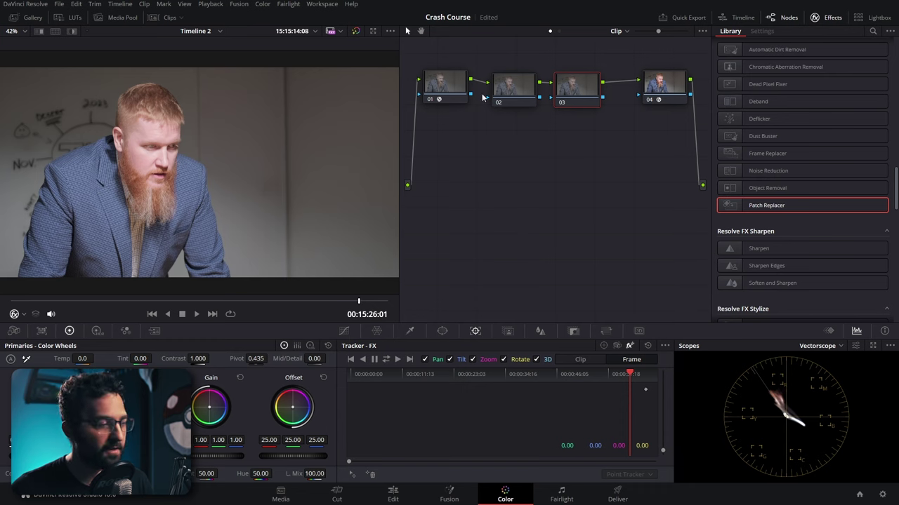
Look over the HDR wheels, the RGB Mixer, node 04's color space options and the Resolve FX library
{"action": "left_click", "coordinate": [97, 331]}
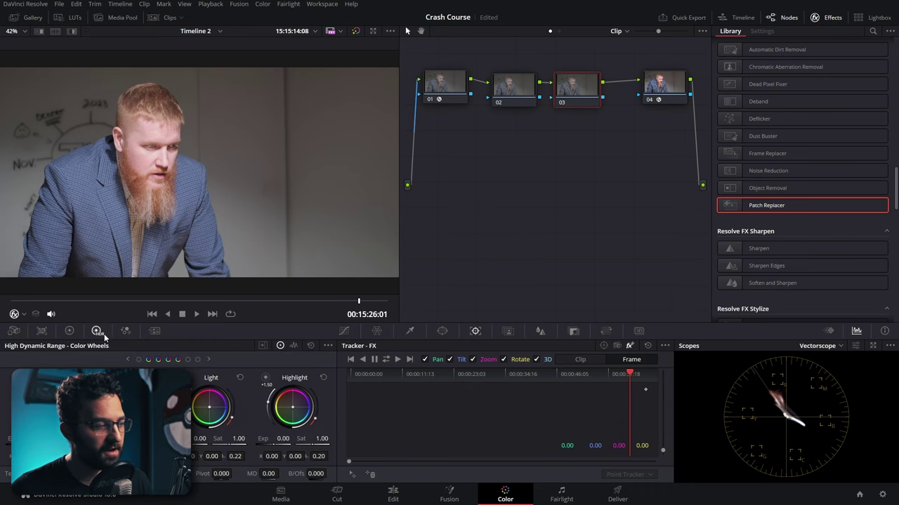
{"action": "left_click", "coordinate": [127, 331]}
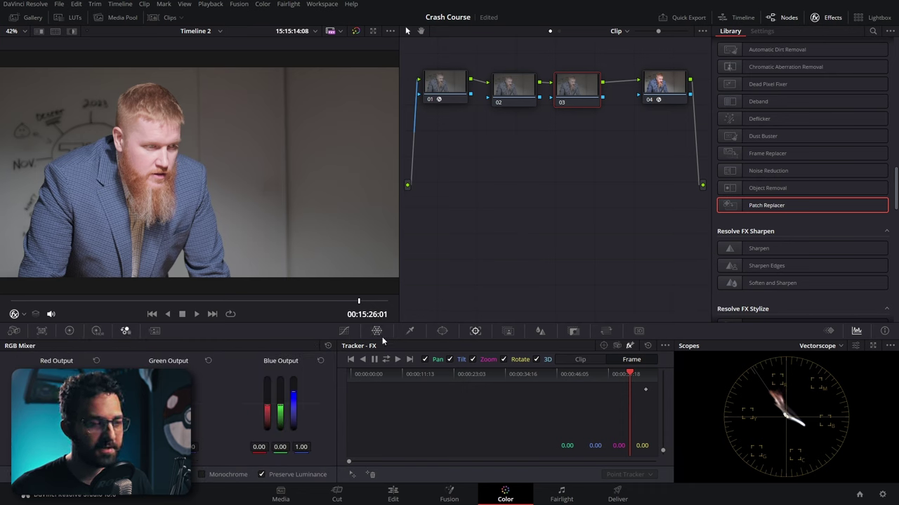
{"action": "right_click", "coordinate": [667, 95]}
{"action": "mouse_move", "coordinate": [716, 244]}
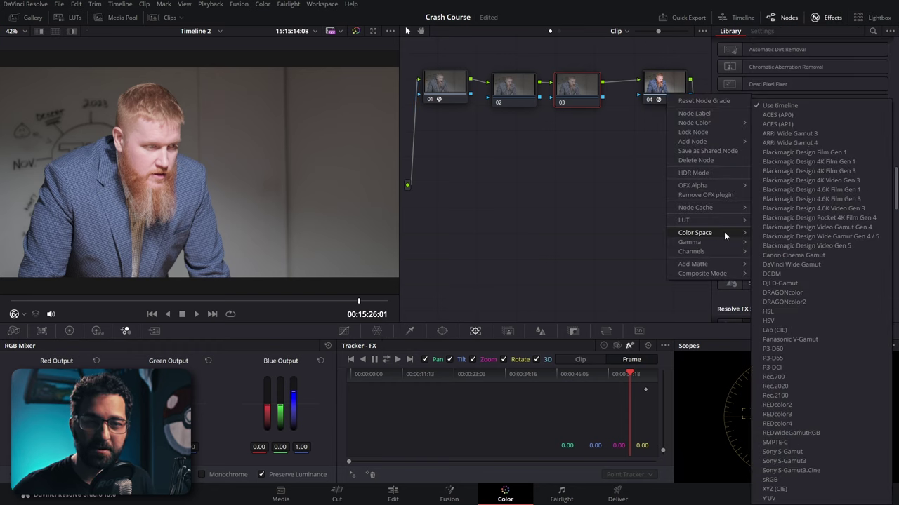
{"action": "scroll", "coordinate": [788, 156], "scroll_direction": "up", "scroll_amount": 15}
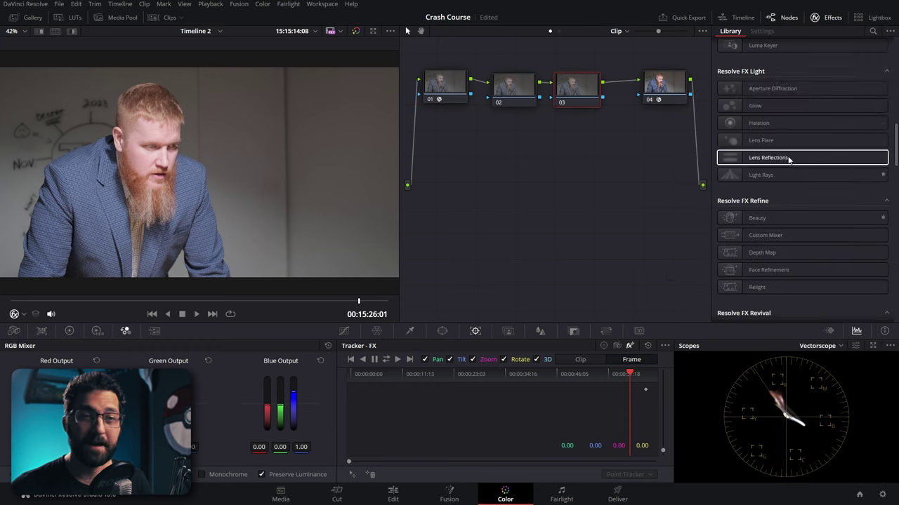
{"action": "scroll", "coordinate": [805, 105], "scroll_direction": "up", "scroll_amount": 4}
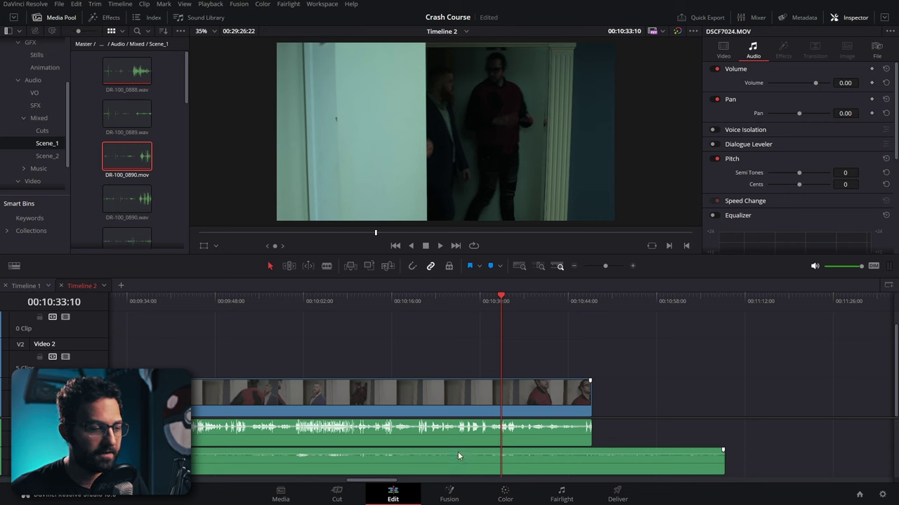
Switch to the Fairlight page and select the Audio 1 track
{"action": "left_click", "coordinate": [567, 490]}
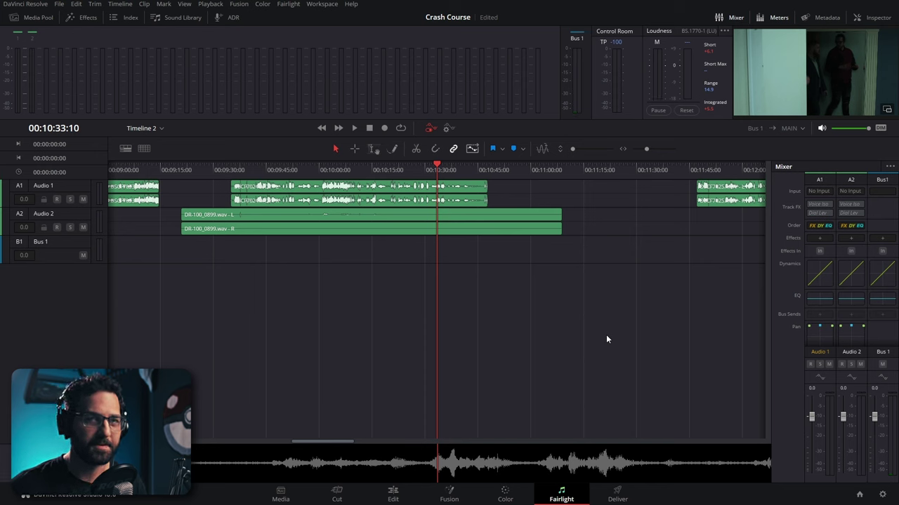
{"action": "left_click", "coordinate": [81, 191]}
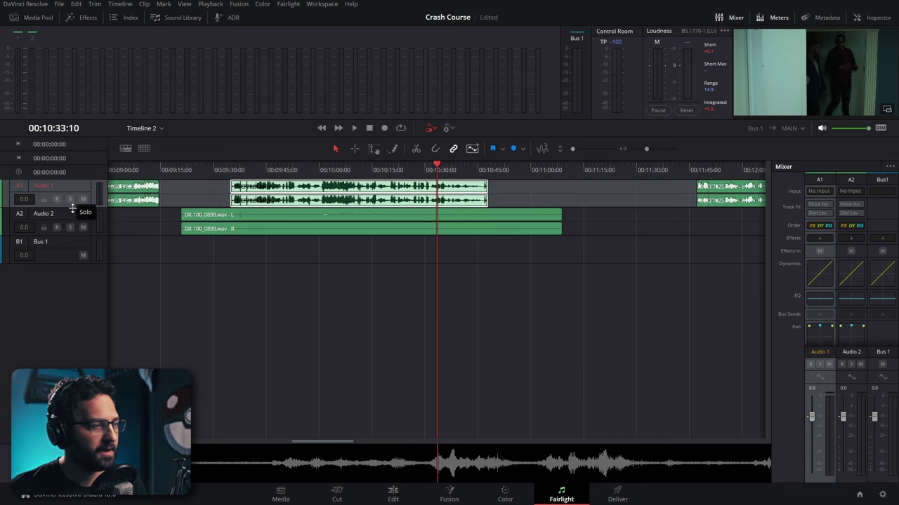
{"action": "left_click", "coordinate": [72, 210]}
{"action": "left_click", "coordinate": [66, 242]}
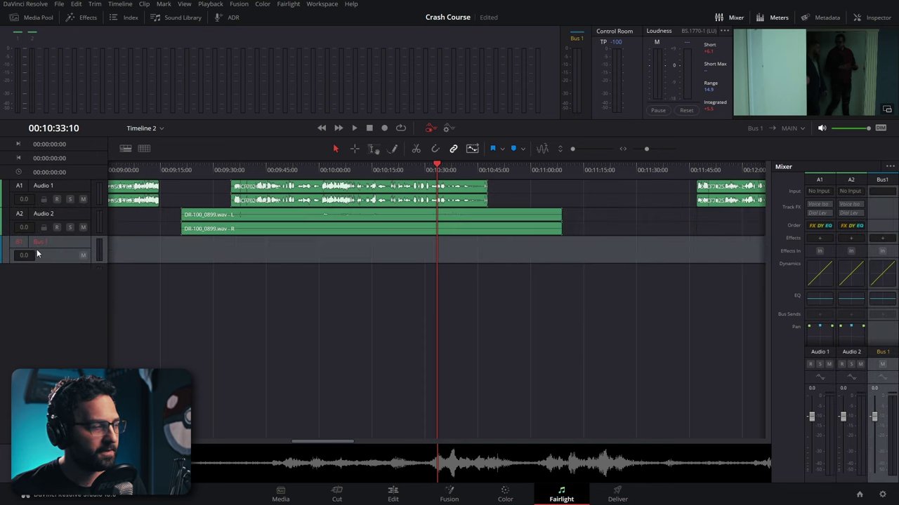
{"action": "left_click", "coordinate": [54, 197]}
Enlarge the audio tracks and their waveforms around the playhead to examine the DSCF7024.MOV and DR-100_0899.wav clips
{"action": "left_click_drag", "start_coordinate": [574, 146], "coordinate": [582, 146]}
{"action": "mouse_move", "coordinate": [645, 149]}
{"action": "left_mouse_down"}
{"action": "mouse_move", "coordinate": [664, 149]}
{"action": "mouse_move", "coordinate": [651, 148]}
{"action": "left_mouse_up"}
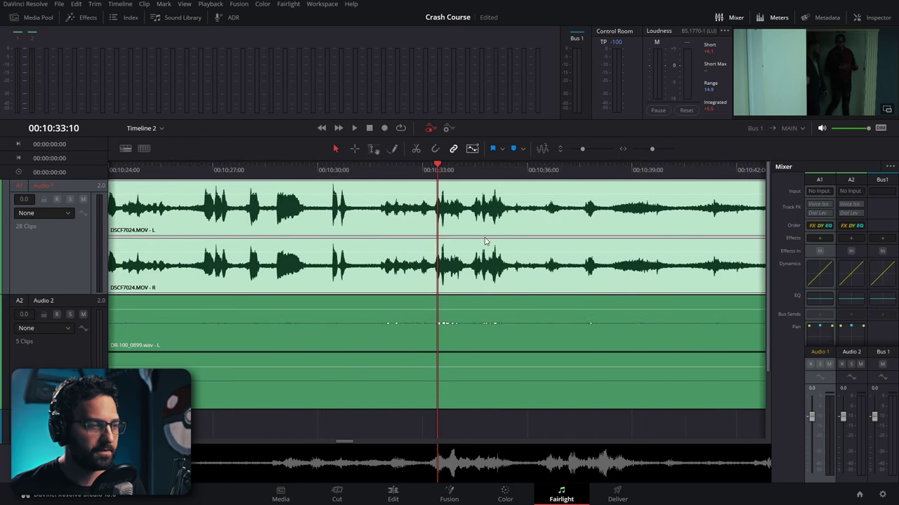
{"action": "scroll", "coordinate": [484, 231], "scroll_direction": "up", "scroll_amount": 3}
{"action": "scroll", "coordinate": [472, 235], "scroll_direction": "up", "scroll_amount": 3}
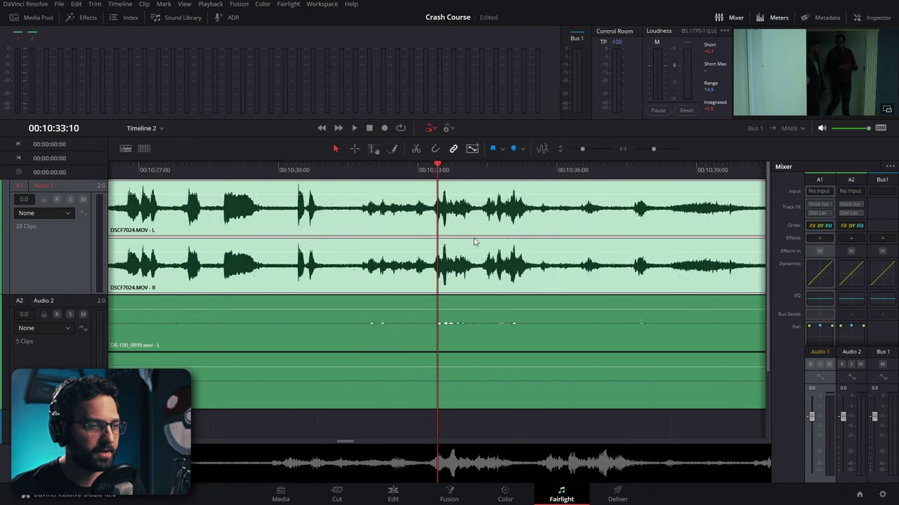
{"action": "scroll", "coordinate": [494, 295], "scroll_direction": "up", "scroll_amount": 3}
{"action": "scroll", "coordinate": [496, 300], "scroll_direction": "down", "scroll_amount": 3}
{"action": "scroll", "coordinate": [496, 300], "scroll_direction": "up", "scroll_amount": 2}
{"action": "scroll", "coordinate": [489, 304], "scroll_direction": "down", "scroll_amount": 3}
{"action": "scroll", "coordinate": [490, 305], "scroll_direction": "up", "scroll_amount": 2}
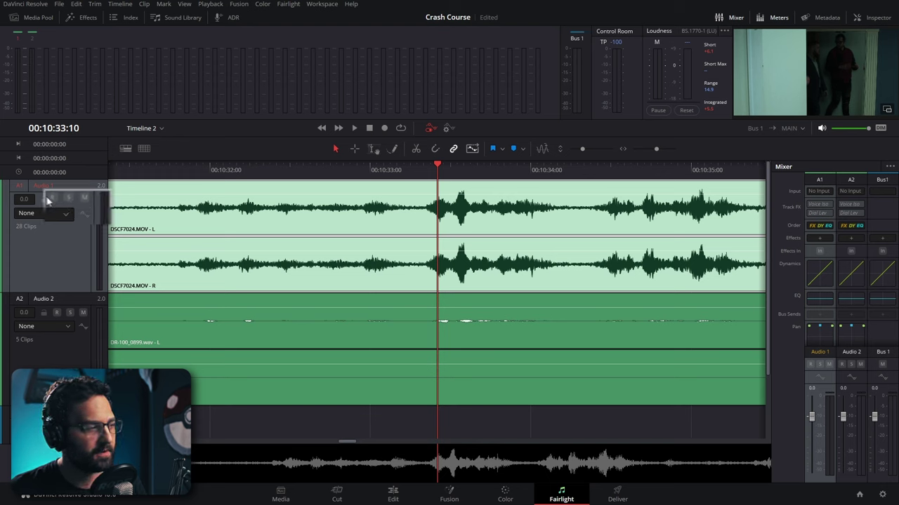
Try muting and soloing the Audio 1 track, and switch both off again
{"action": "left_click", "coordinate": [90, 184]}
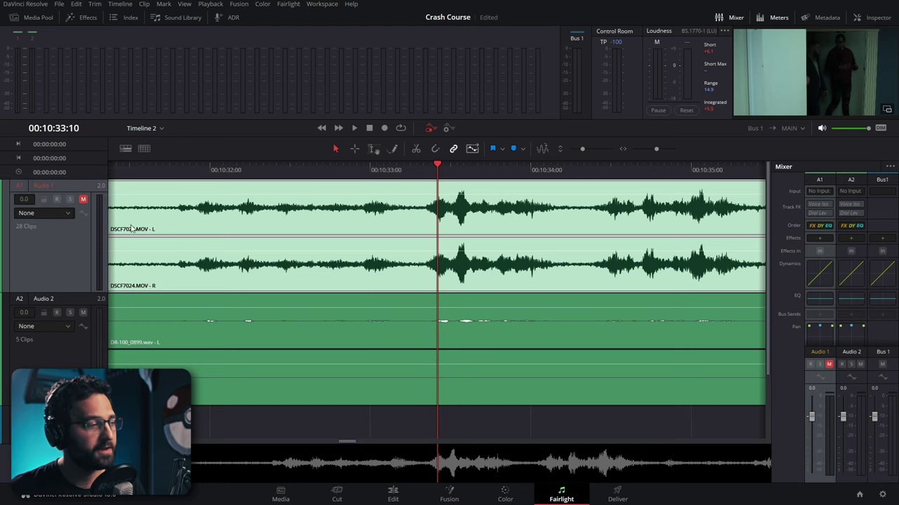
{"action": "left_click", "coordinate": [70, 200]}
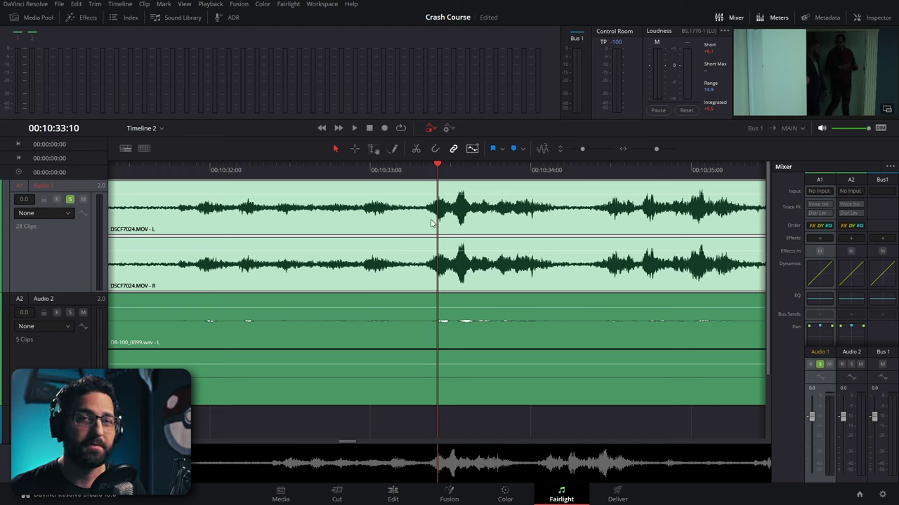
{"action": "left_click", "coordinate": [70, 200]}
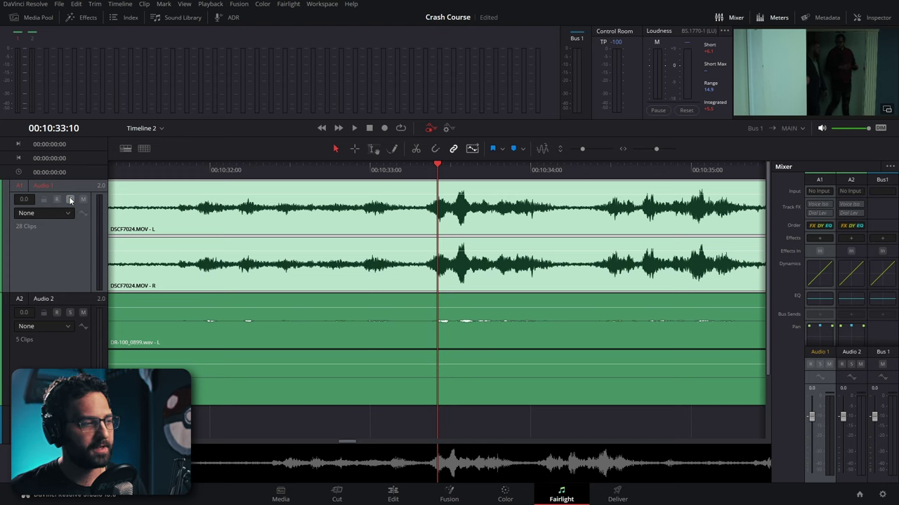
Lower the DSCF7024.MOV clip's volume to -8.70, and try panning it before resetting the pan to 0.00
{"action": "left_click", "coordinate": [874, 16]}
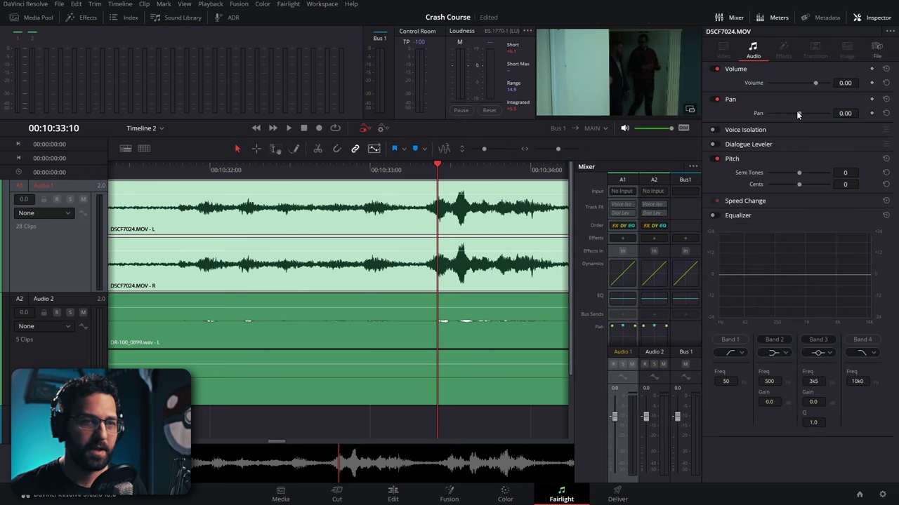
{"action": "mouse_move", "coordinate": [811, 85]}
{"action": "left_mouse_down"}
{"action": "mouse_move", "coordinate": [819, 80]}
{"action": "mouse_move", "coordinate": [811, 82]}
{"action": "left_mouse_up"}
{"action": "left_click_drag", "start_coordinate": [800, 114], "coordinate": [825, 115]}
{"action": "left_click_drag", "start_coordinate": [819, 113], "coordinate": [836, 116]}
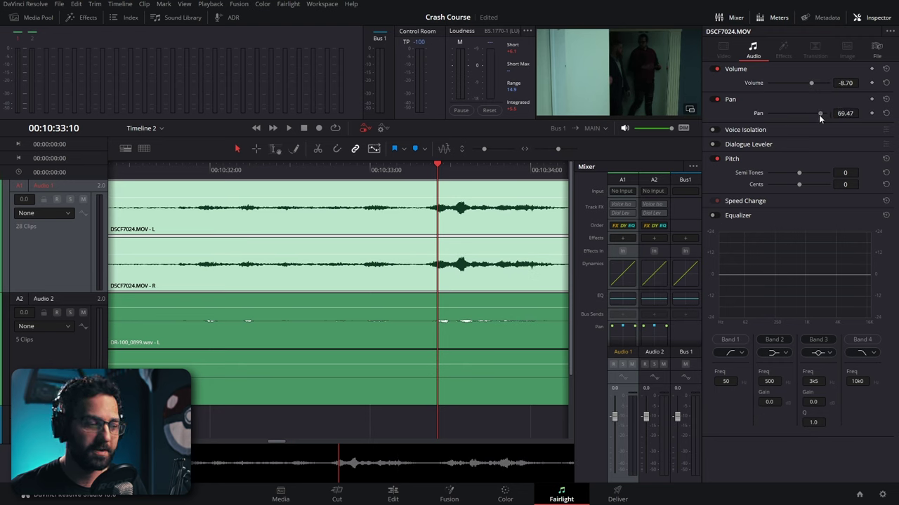
{"action": "double_click", "coordinate": [818, 115]}
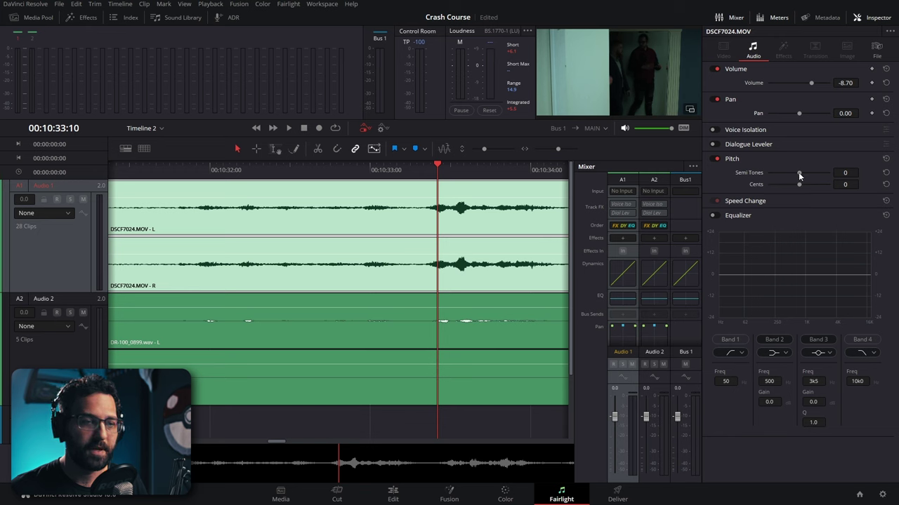
Try lowering the DSCF7024.MOV clip's pitch by 2 semitones, reset it, and try the cents adjustment
{"action": "mouse_move", "coordinate": [799, 173]}
{"action": "left_mouse_down"}
{"action": "mouse_move", "coordinate": [775, 173]}
{"action": "mouse_move", "coordinate": [797, 174]}
{"action": "left_mouse_up"}
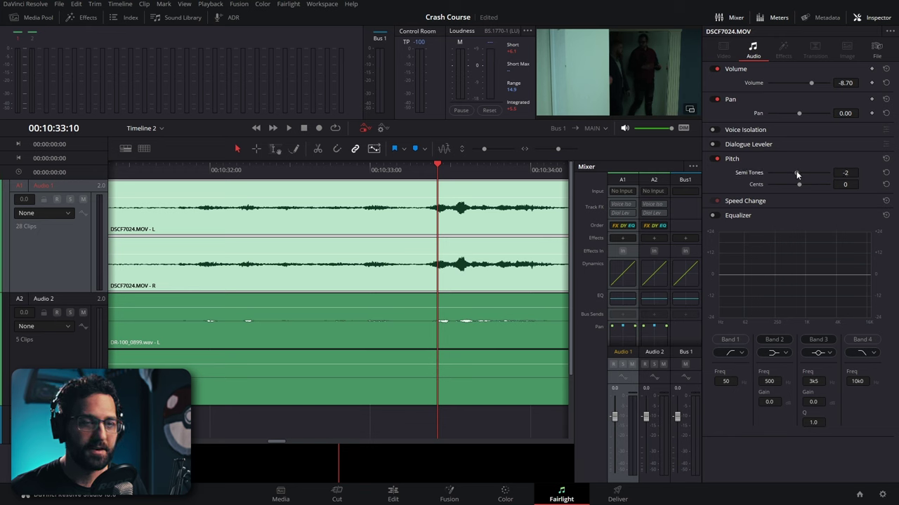
{"action": "left_click", "coordinate": [885, 172]}
{"action": "mouse_move", "coordinate": [802, 184]}
{"action": "left_mouse_down"}
{"action": "mouse_move", "coordinate": [775, 188]}
{"action": "mouse_move", "coordinate": [829, 187]}
{"action": "mouse_move", "coordinate": [769, 190]}
{"action": "mouse_move", "coordinate": [798, 190]}
{"action": "left_mouse_up"}
With Audio 2 soloed, raise the DR-100_0899.wav clip's volume to 18.09 and play it from 00:10:31:20
{"action": "left_click", "coordinate": [450, 328]}
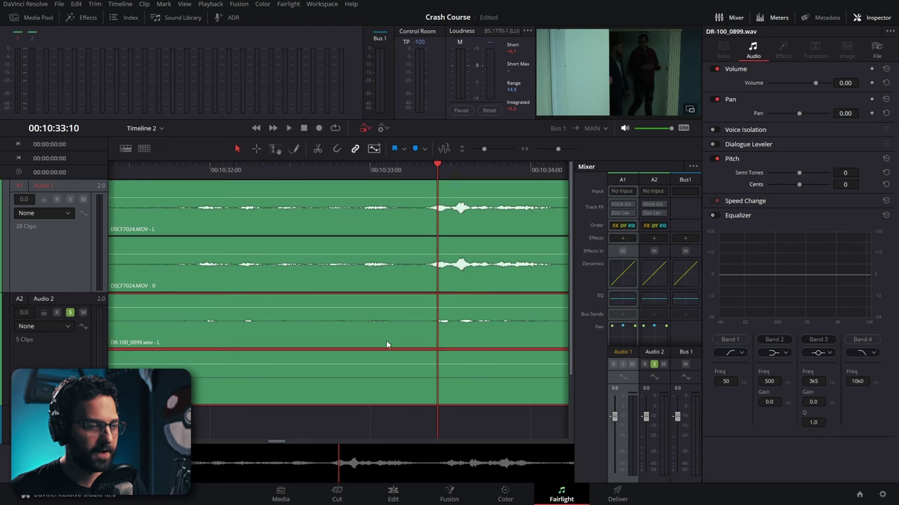
{"action": "left_click_drag", "start_coordinate": [814, 83], "coordinate": [823, 82]}
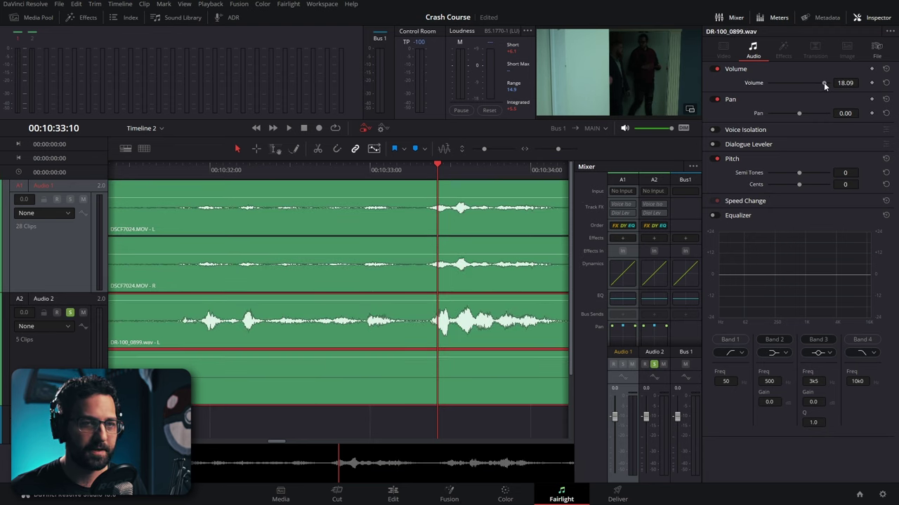
{"action": "left_click_drag", "start_coordinate": [409, 169], "coordinate": [188, 169]}
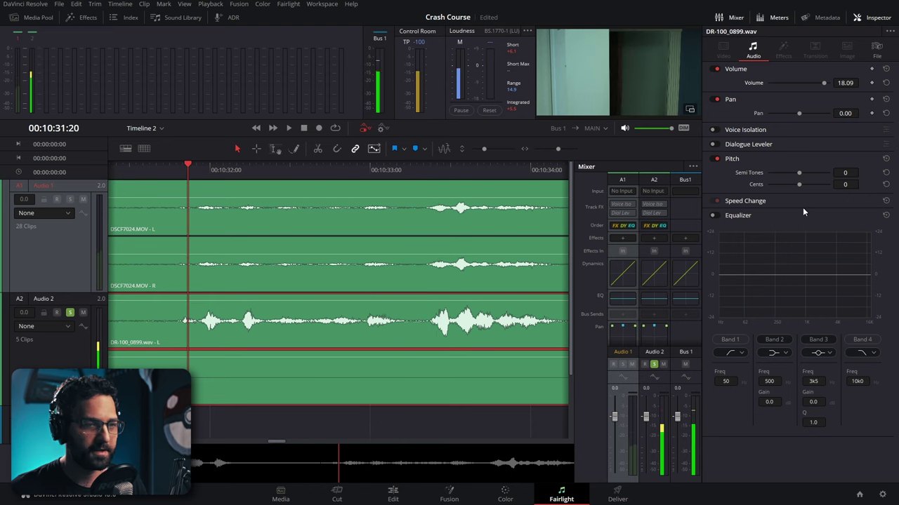
{"action": "key", "text": "space"}
{"action": "scroll", "coordinate": [415, 319], "scroll_direction": "down", "scroll_amount": 3}
{"action": "key", "text": "space"}
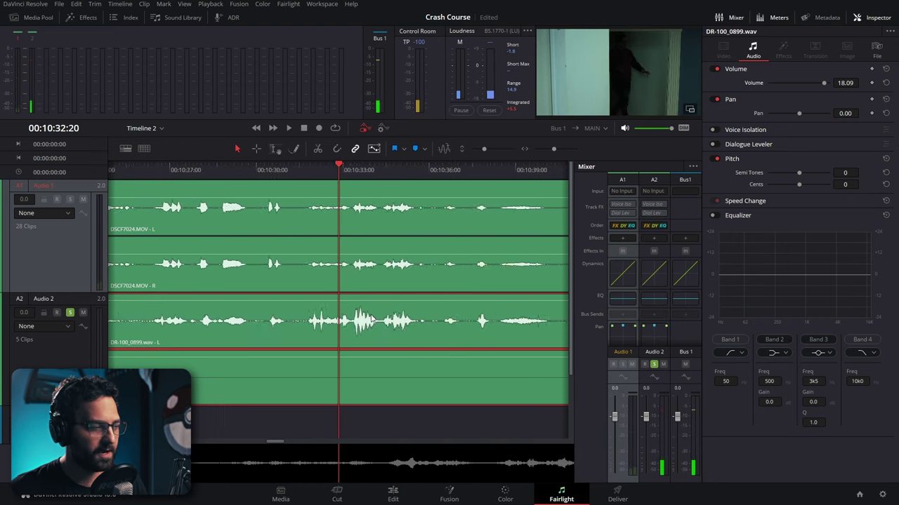
{"action": "scroll", "coordinate": [372, 319], "scroll_direction": "up", "scroll_amount": 1}
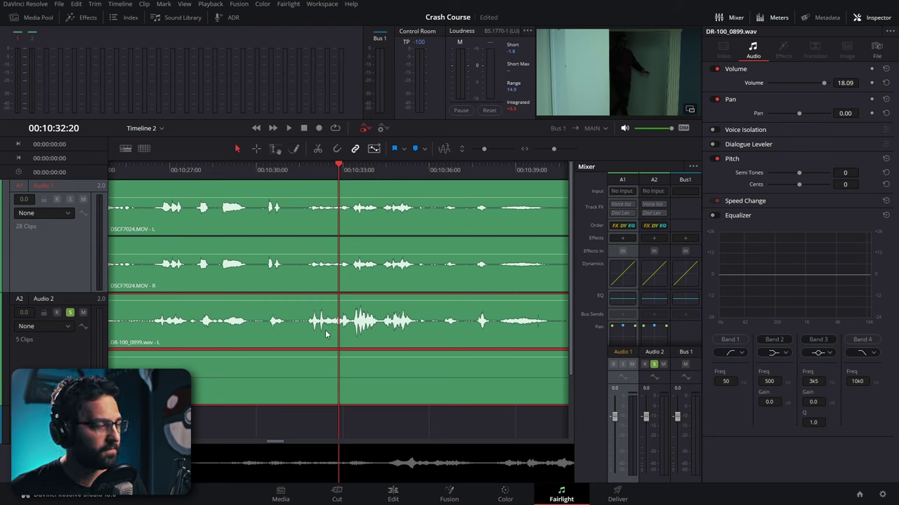
Change the DR-100_0899.wav clip's audio format to Mono with Embedded Channel 1 as source in its Clip Attributes
{"action": "right_click", "coordinate": [365, 326]}
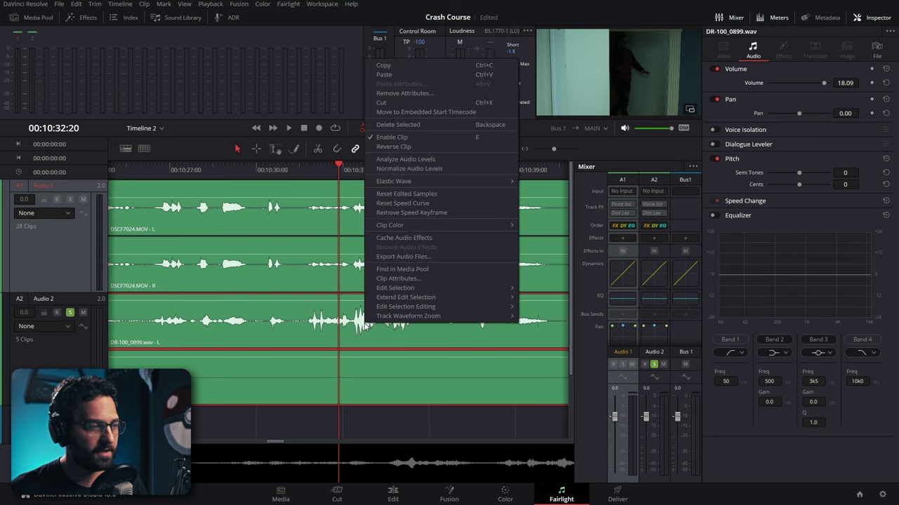
{"action": "left_click", "coordinate": [398, 279]}
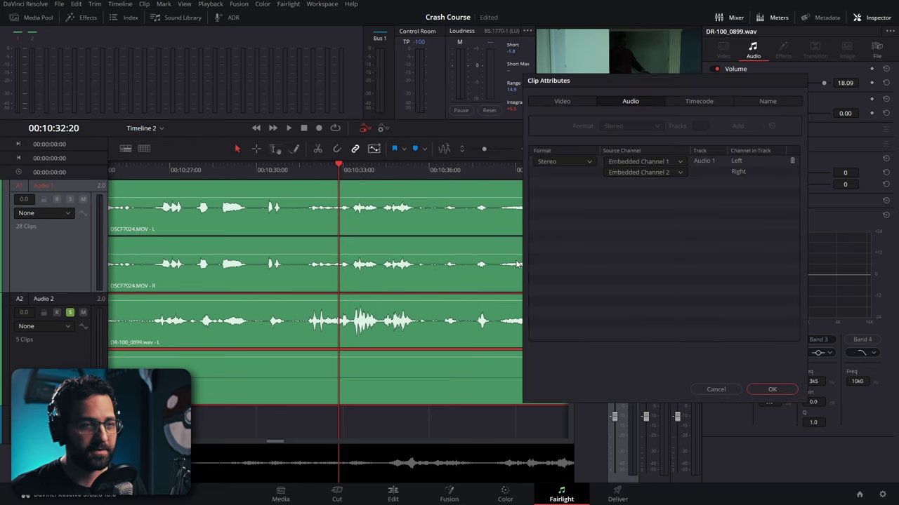
{"action": "left_click", "coordinate": [634, 172]}
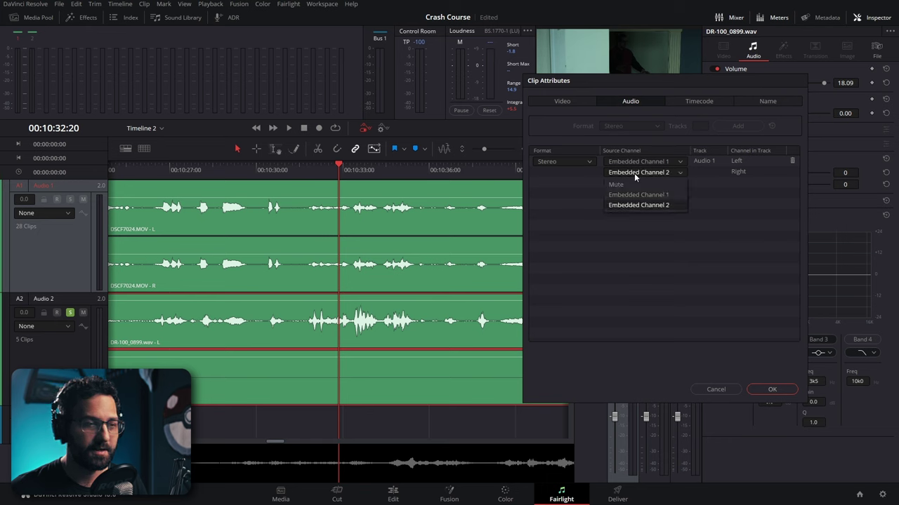
{"action": "left_click", "coordinate": [645, 197]}
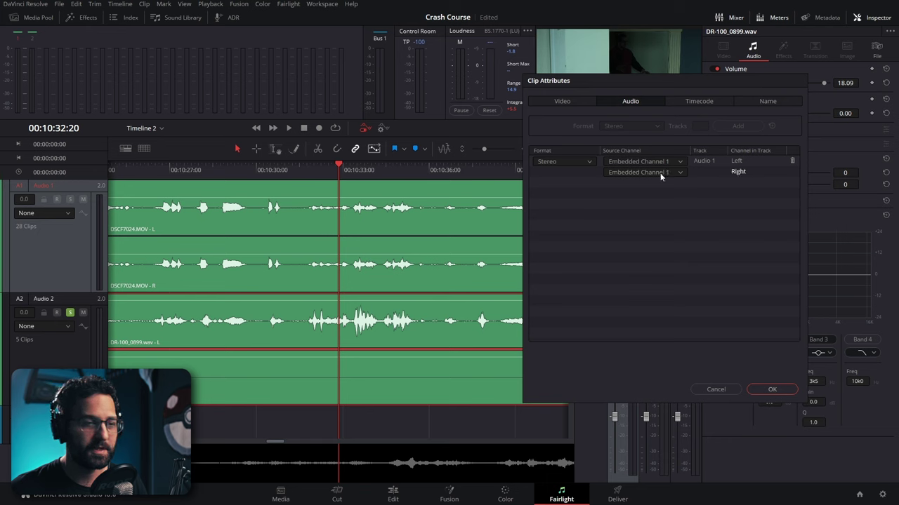
{"action": "left_click", "coordinate": [578, 162]}
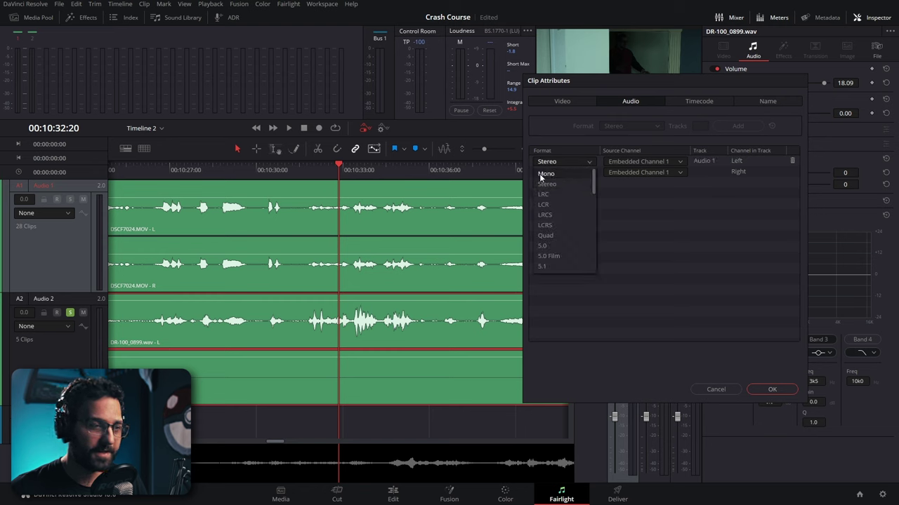
{"action": "left_click", "coordinate": [550, 175]}
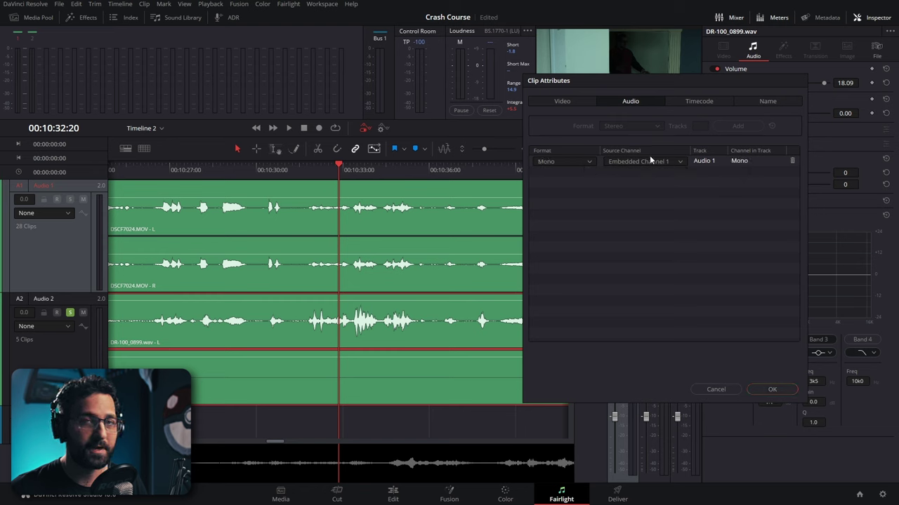
{"action": "left_click", "coordinate": [773, 390]}
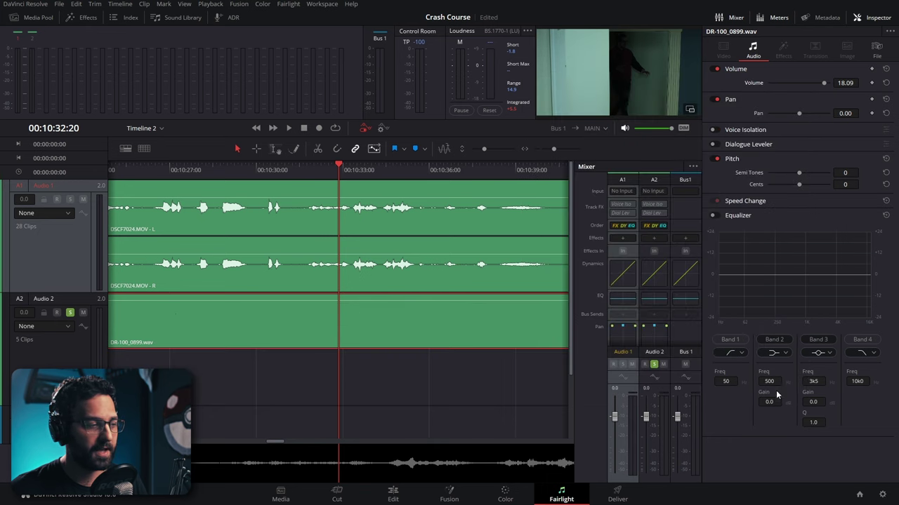
Change the Audio 2 track's type to Mono
{"action": "left_click", "coordinate": [79, 302]}
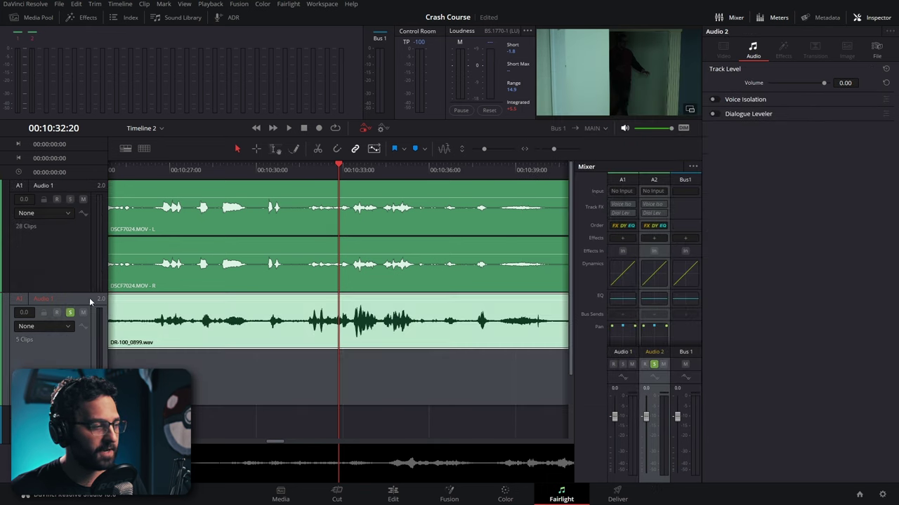
{"action": "right_click", "coordinate": [88, 298]}
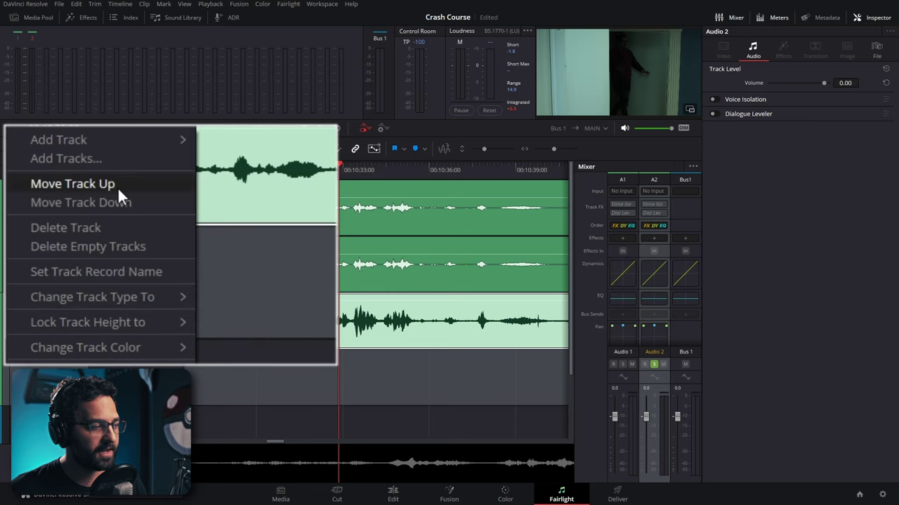
{"action": "mouse_move", "coordinate": [148, 383]}
{"action": "left_click", "coordinate": [204, 386]}
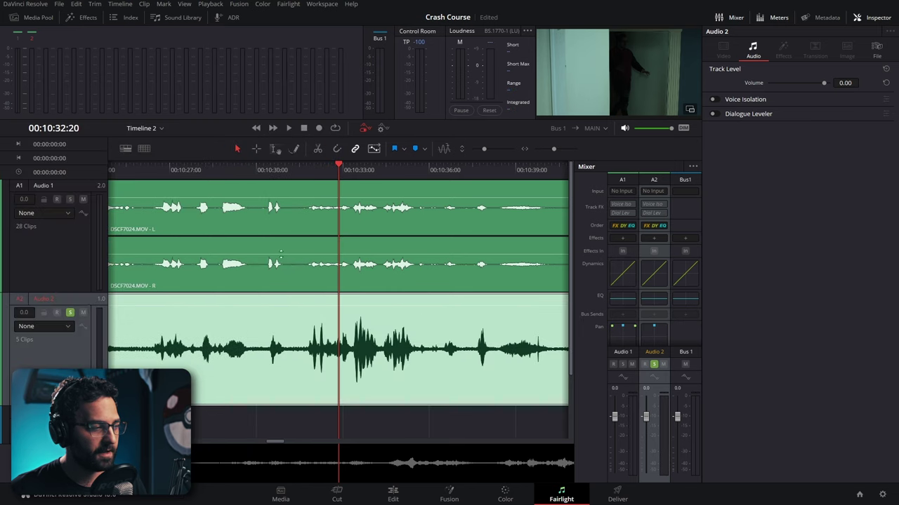
Play the mono DR-100_0899.wav clip on Audio 2 from just before 00:10:32:04 to check its sound
{"action": "left_click", "coordinate": [307, 177]}
{"action": "key", "text": "space"}
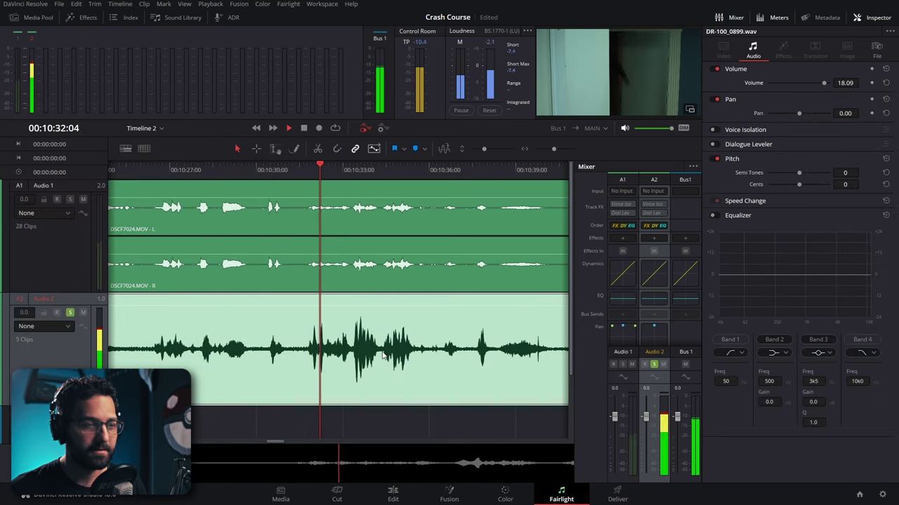
{"action": "key", "text": "space"}
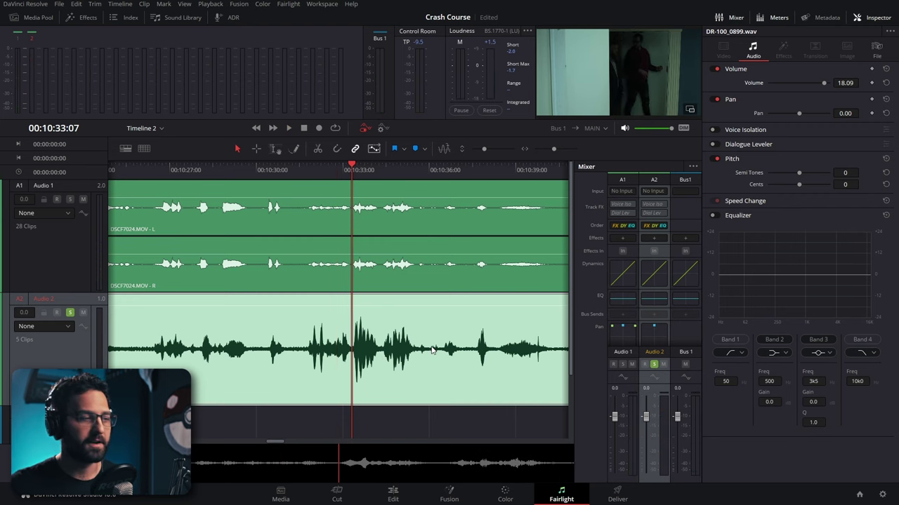
Hide the inspector, browse Audio 2's effect categories through the Fairlight FX restoration effects, and look over the track's Dynamics settings
{"action": "left_click", "coordinate": [870, 19]}
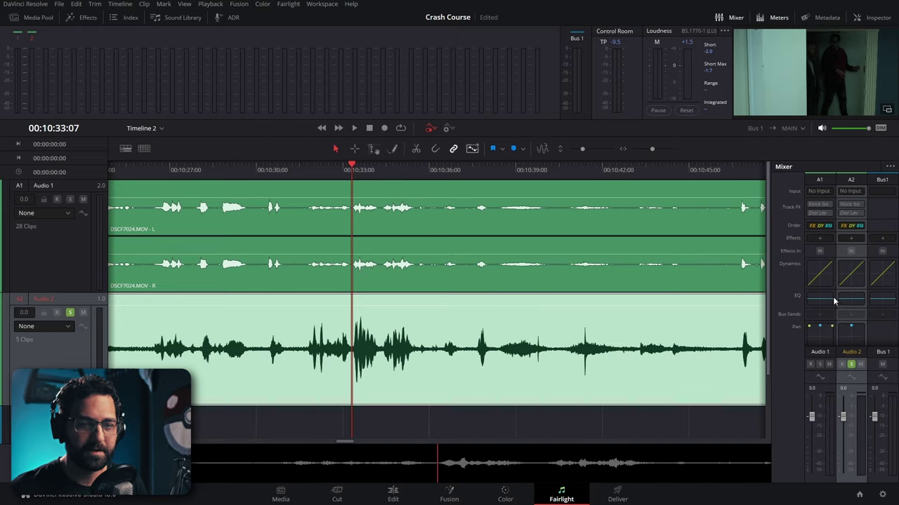
{"action": "left_click", "coordinate": [851, 240]}
{"action": "mouse_move", "coordinate": [855, 270]}
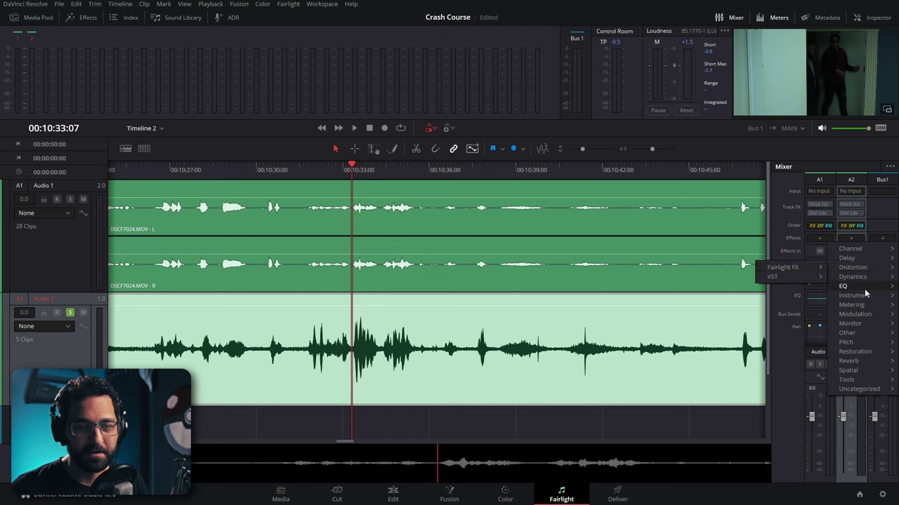
{"action": "mouse_move", "coordinate": [795, 278]}
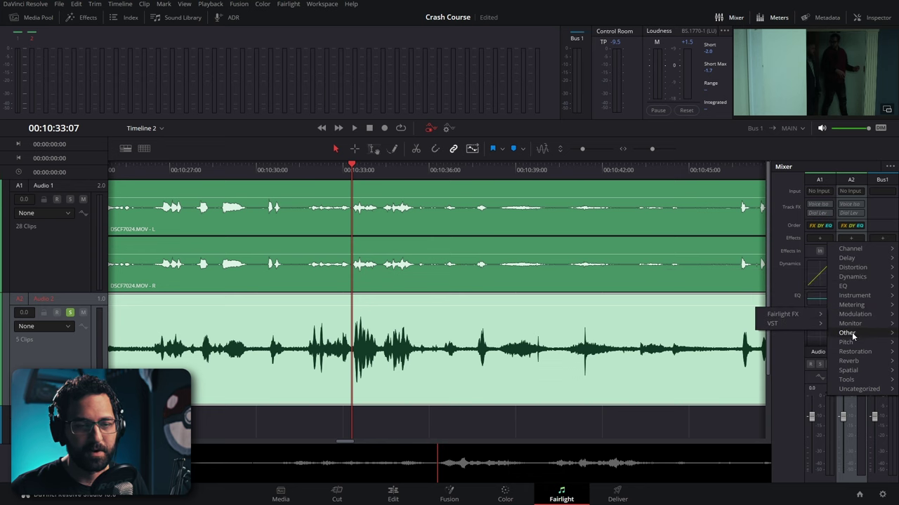
{"action": "mouse_move", "coordinate": [849, 351]}
{"action": "mouse_move", "coordinate": [783, 351]}
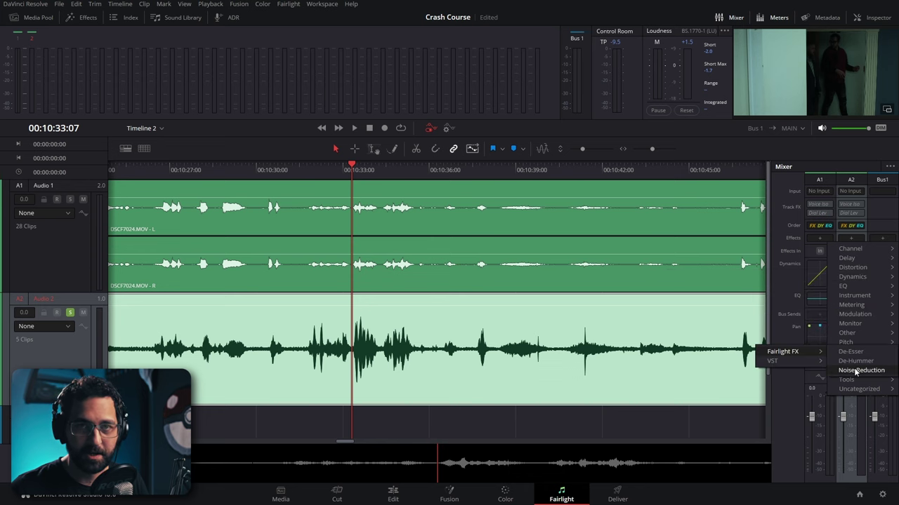
{"action": "left_click", "coordinate": [855, 370]}
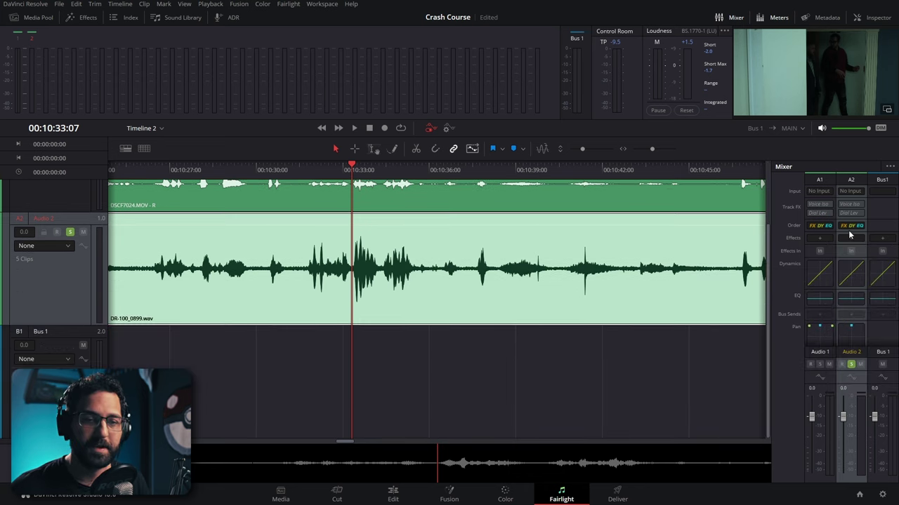
{"action": "left_click", "coordinate": [858, 273]}
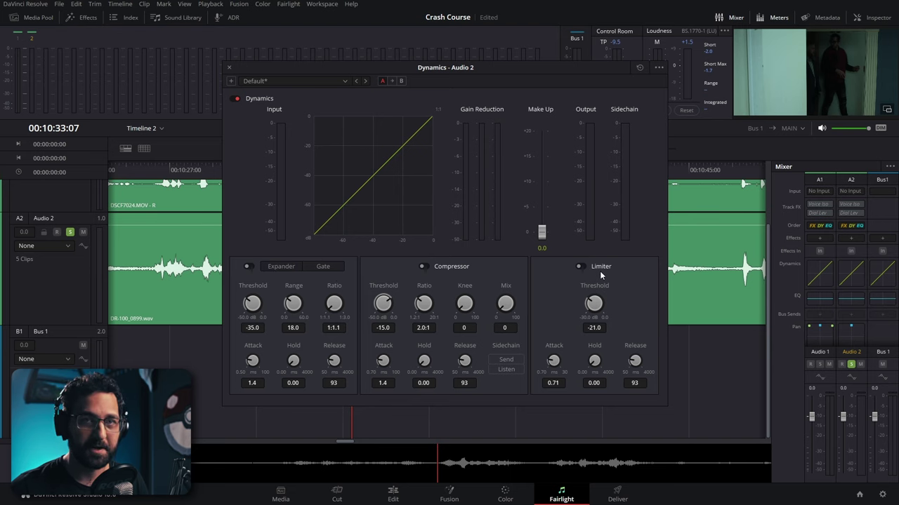
{"action": "left_click", "coordinate": [839, 284]}
Open Audio 2's equalizer clear of the track headers and play the clip from about 00:10:29:21
{"action": "double_click", "coordinate": [853, 300]}
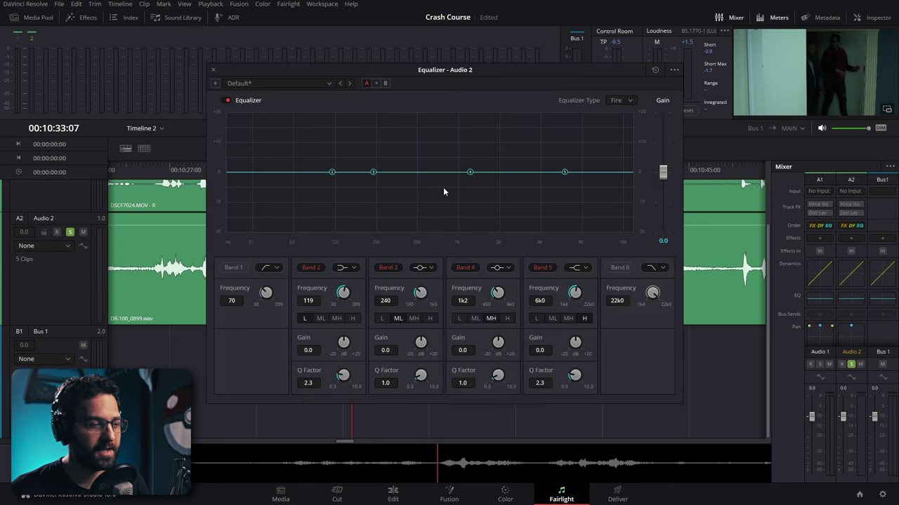
{"action": "left_click_drag", "start_coordinate": [410, 71], "coordinate": [563, 54]}
{"action": "left_click_drag", "start_coordinate": [294, 169], "coordinate": [253, 170]}
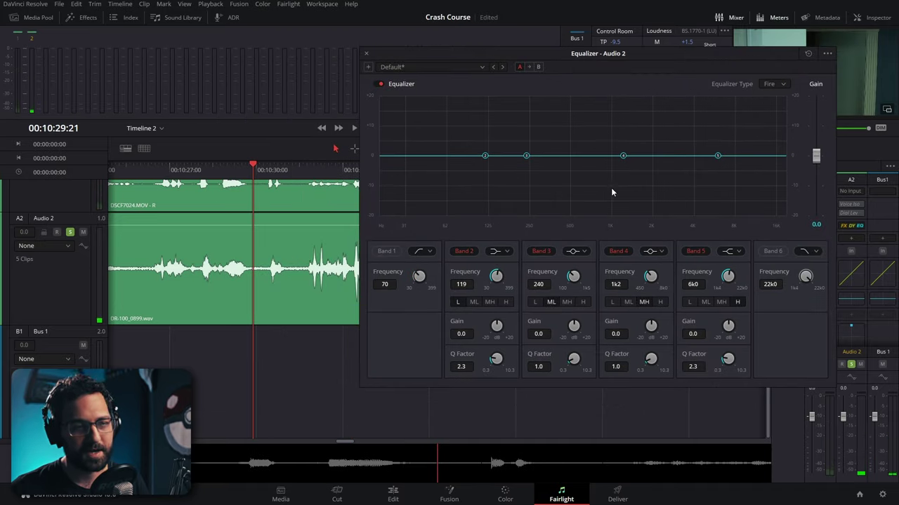
{"action": "key", "text": "space"}
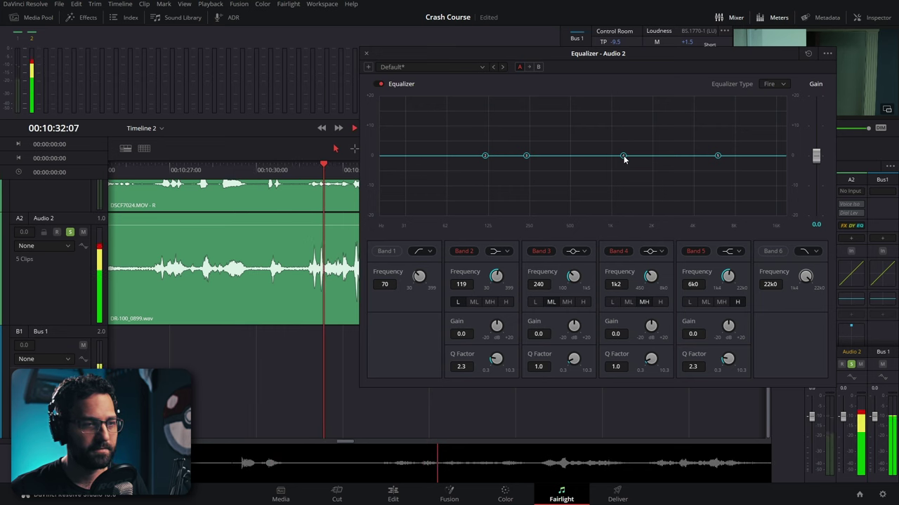
{"action": "key", "text": "space"}
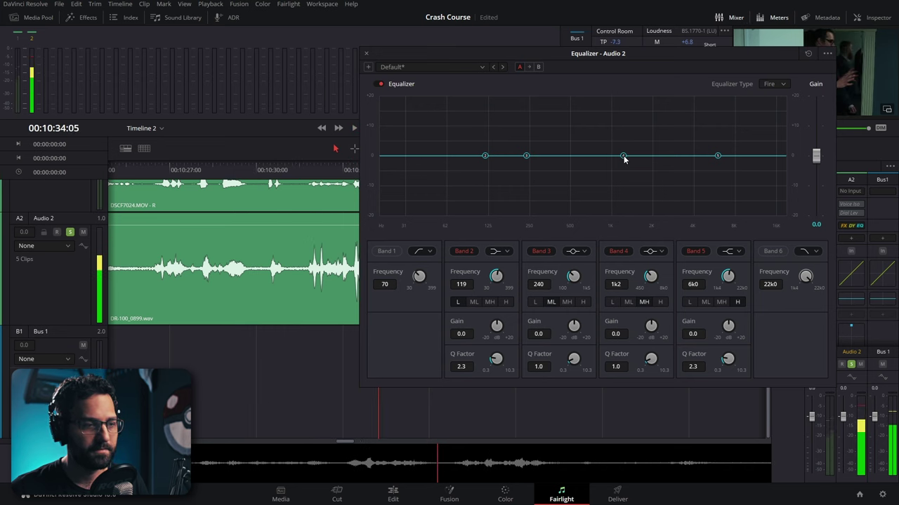
Cut equalizer band 4 to a gain of -6.3 dB at a frequency of 1k1
{"action": "left_click_drag", "start_coordinate": [623, 156], "coordinate": [621, 174]}
{"action": "left_click_drag", "start_coordinate": [322, 168], "coordinate": [296, 167]}
{"action": "key", "text": "space"}
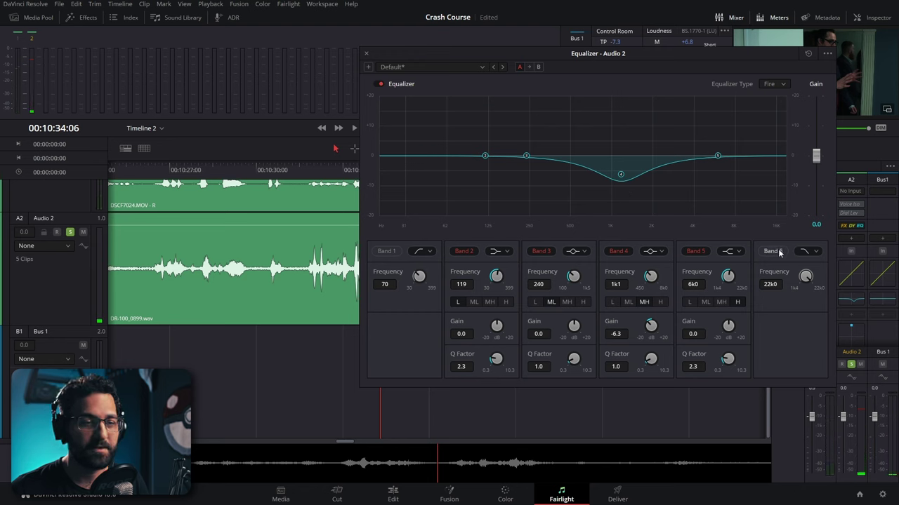
Try the bell, notch and low shelf filter shapes on equalizer band 5 with its gain raised to +7.7
{"action": "left_click", "coordinate": [733, 253]}
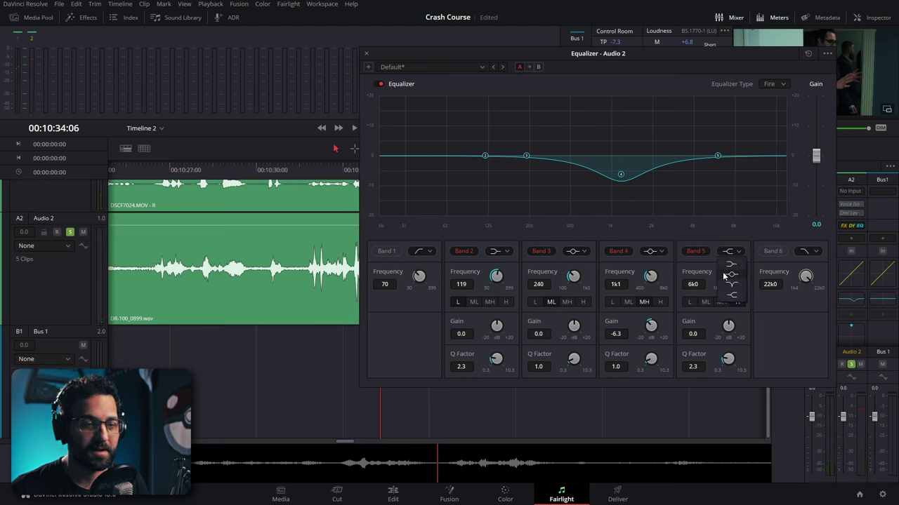
{"action": "left_click", "coordinate": [731, 275]}
{"action": "left_click_drag", "start_coordinate": [718, 155], "coordinate": [717, 132]}
{"action": "left_click", "coordinate": [734, 253]}
{"action": "left_click", "coordinate": [736, 268]}
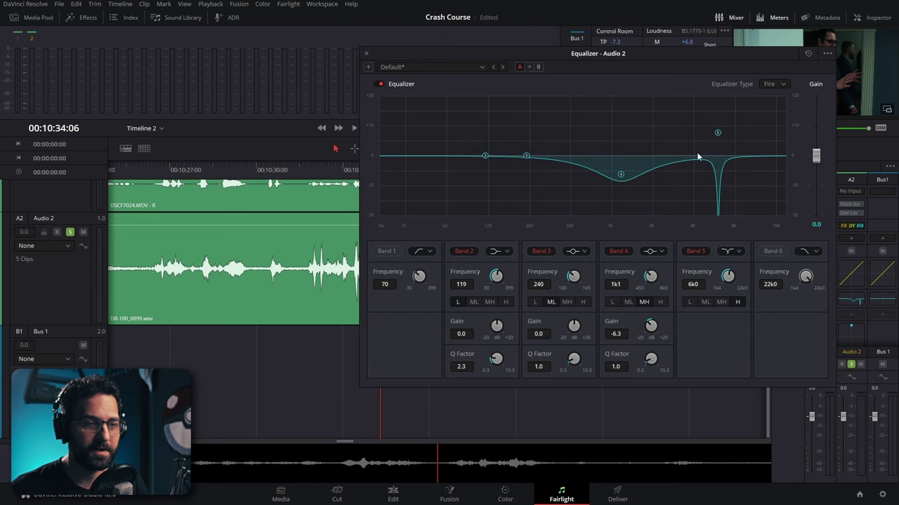
{"action": "left_click", "coordinate": [729, 252]}
{"action": "left_click", "coordinate": [737, 274]}
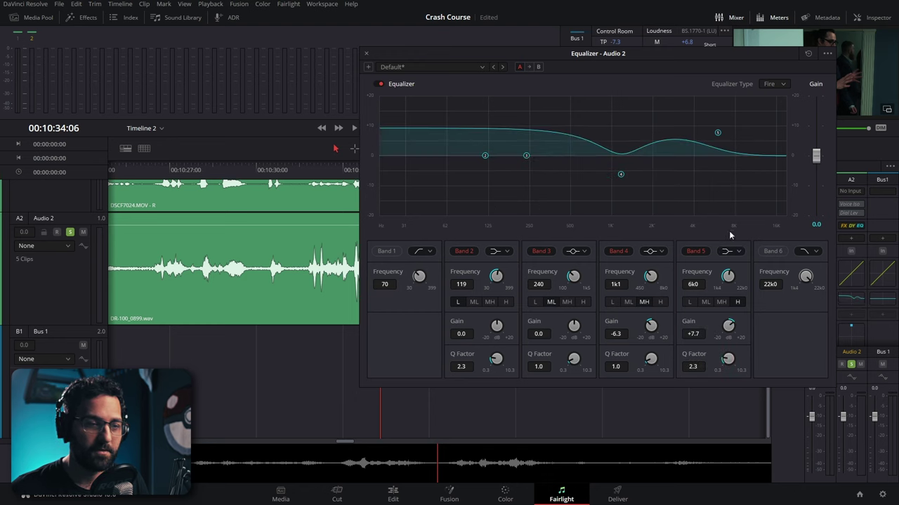
{"action": "left_click_drag", "start_coordinate": [728, 325], "coordinate": [708, 333]}
Return equalizer band 5 to a high shelf and set its gain to +4.5
{"action": "left_click", "coordinate": [729, 252]}
{"action": "left_click", "coordinate": [735, 300]}
{"action": "left_click_drag", "start_coordinate": [728, 325], "coordinate": [745, 339]}
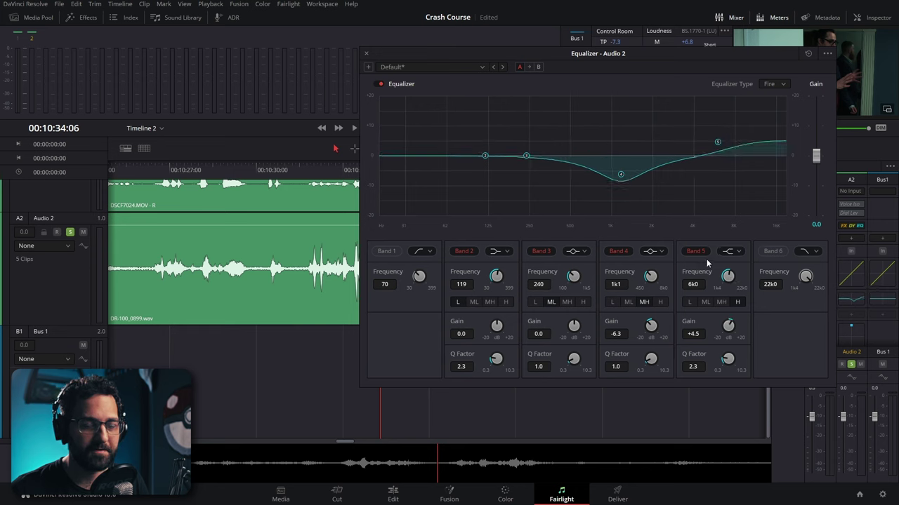
Set equalizer band 4 to a Q factor of 1.9 and gain of -5.0, and lower band 6's cutoff frequency
{"action": "left_click_drag", "start_coordinate": [651, 360], "coordinate": [653, 366]}
{"action": "left_click_drag", "start_coordinate": [651, 325], "coordinate": [666, 341]}
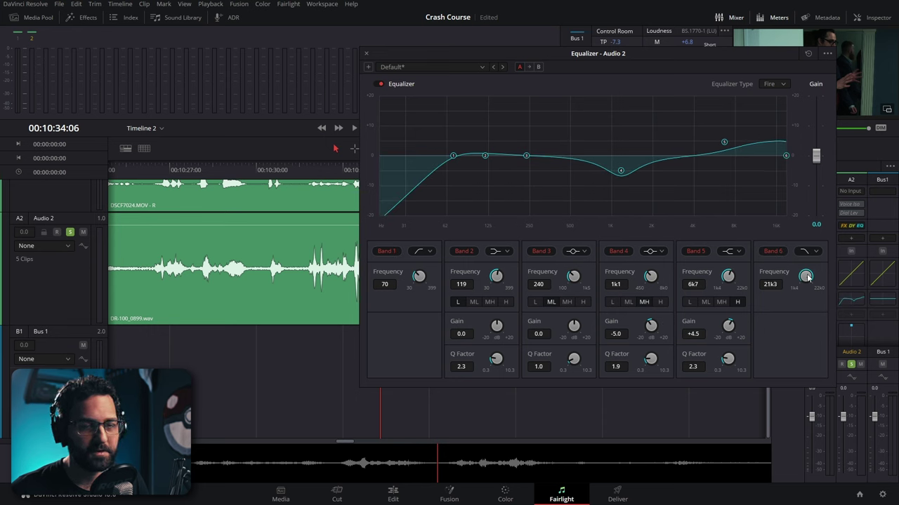
{"action": "left_click_drag", "start_coordinate": [809, 276], "coordinate": [779, 274]}
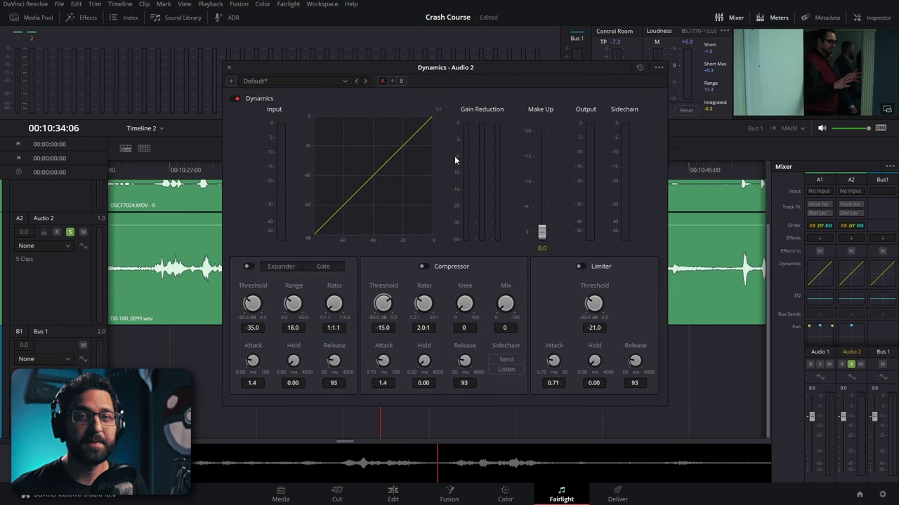
Enable the Expander in Audio 2's Dynamics with threshold -35.0, range 24.6 and ratio 1:3.0
{"action": "left_click", "coordinate": [279, 267]}
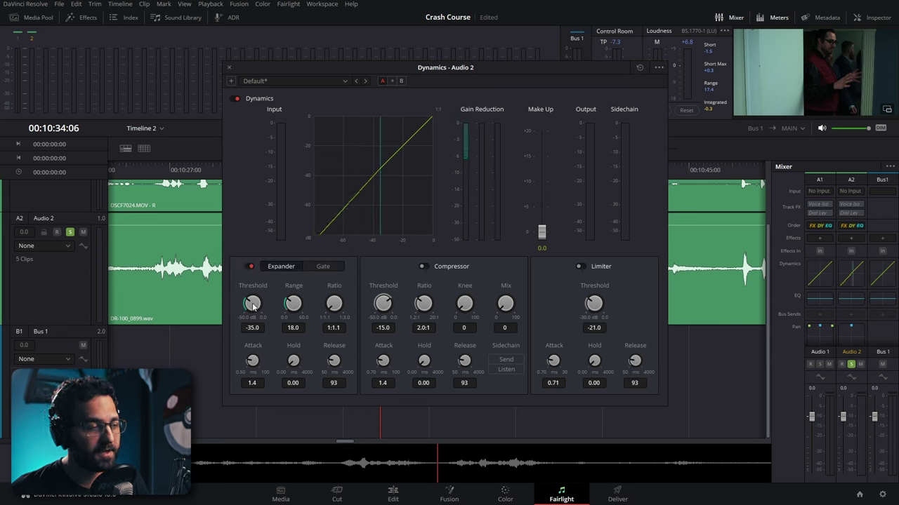
{"action": "left_click_drag", "start_coordinate": [253, 306], "coordinate": [250, 309]}
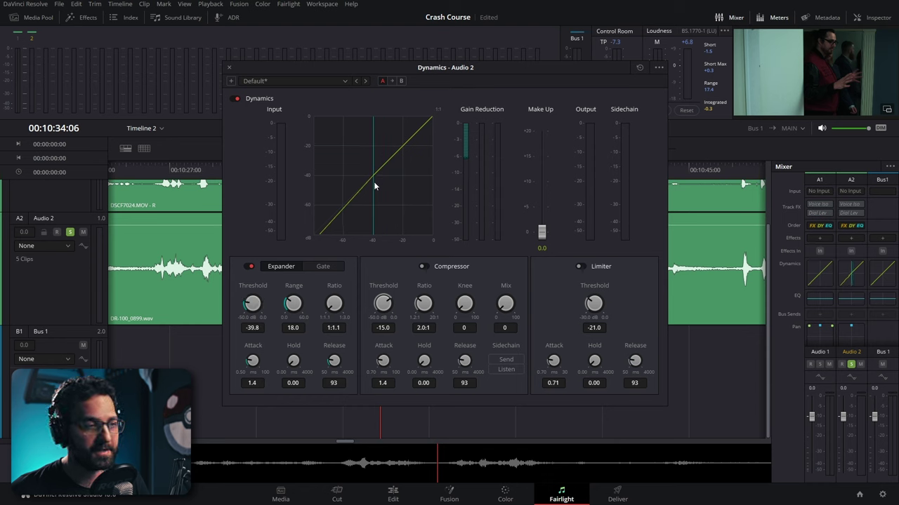
{"action": "left_click_drag", "start_coordinate": [295, 335], "coordinate": [352, 295]}
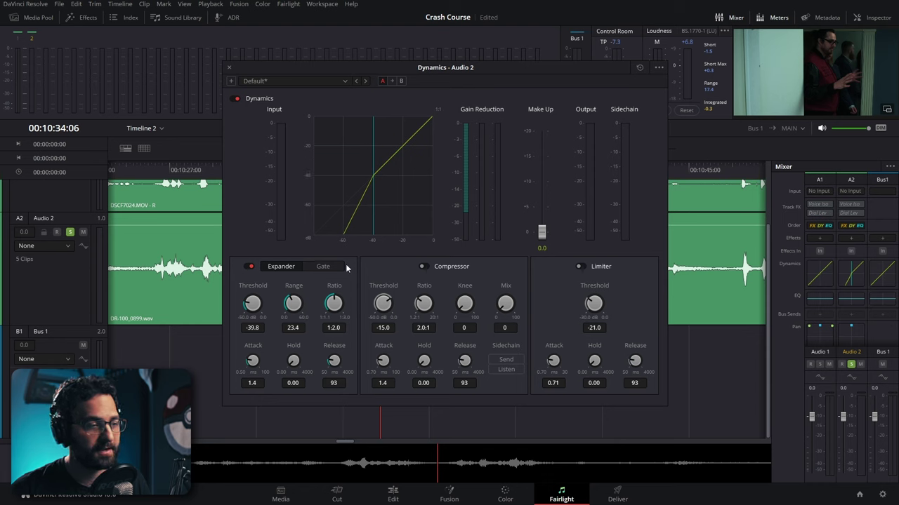
{"action": "left_click_drag", "start_coordinate": [336, 314], "coordinate": [363, 307]}
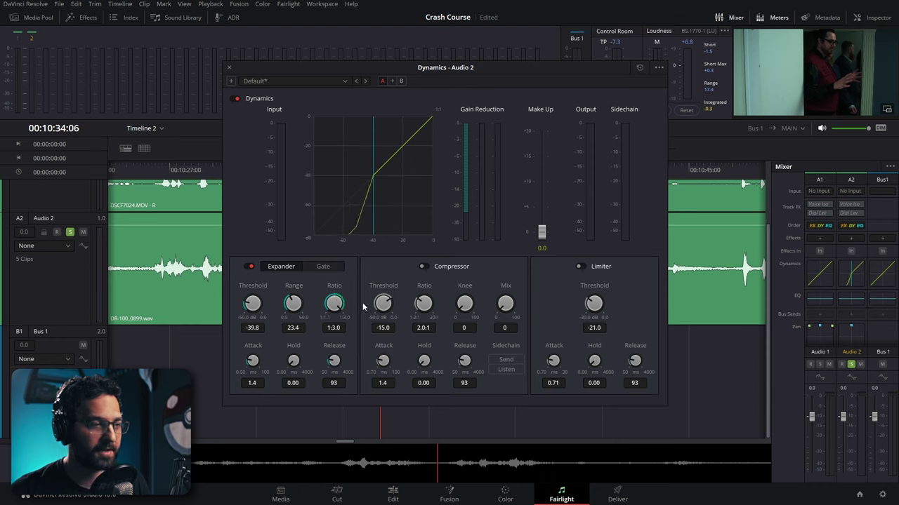
{"action": "left_click_drag", "start_coordinate": [252, 302], "coordinate": [290, 302]}
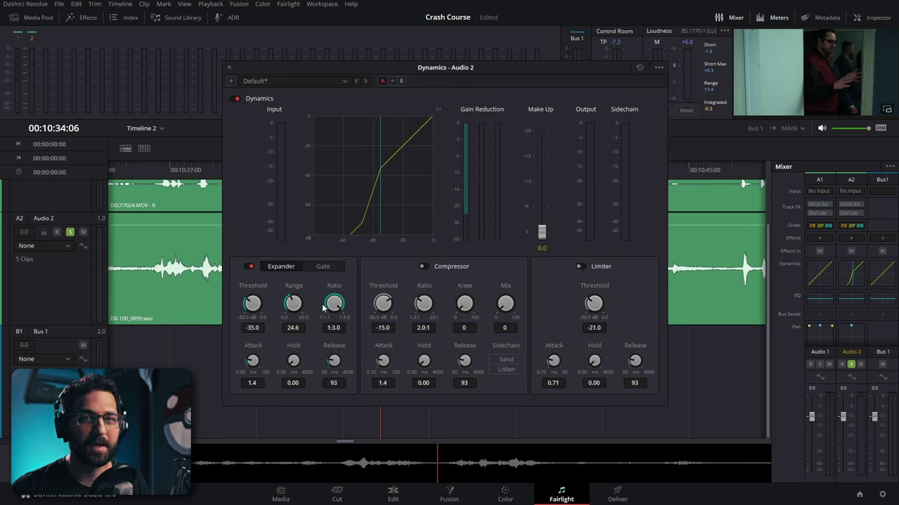
Switch the expander to Gate, try threshold -40.1 with range 25.2, and turn the gate off
{"action": "mouse_move", "coordinate": [300, 306]}
{"action": "left_mouse_down"}
{"action": "mouse_move", "coordinate": [313, 321]}
{"action": "mouse_move", "coordinate": [294, 323]}
{"action": "mouse_move", "coordinate": [302, 304]}
{"action": "mouse_move", "coordinate": [291, 307]}
{"action": "left_mouse_up"}
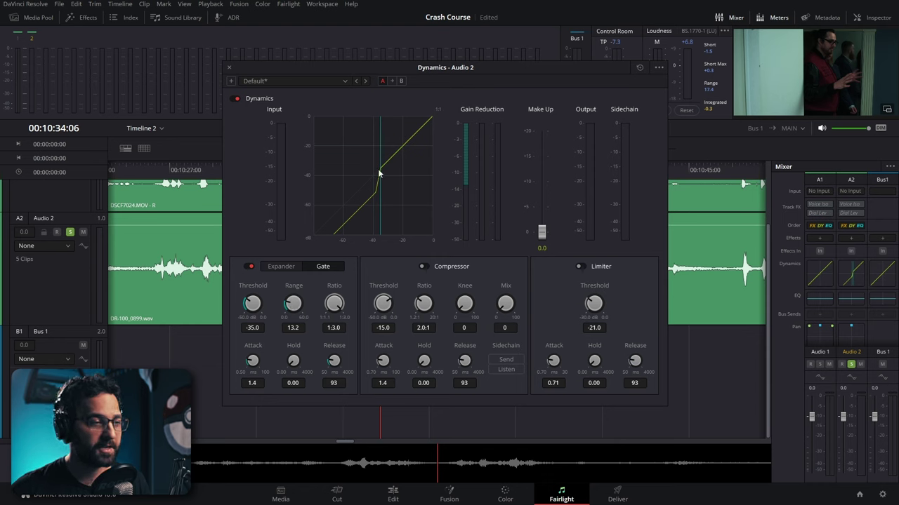
{"action": "left_click_drag", "start_coordinate": [251, 305], "coordinate": [235, 331]}
{"action": "left_click_drag", "start_coordinate": [294, 303], "coordinate": [302, 291]}
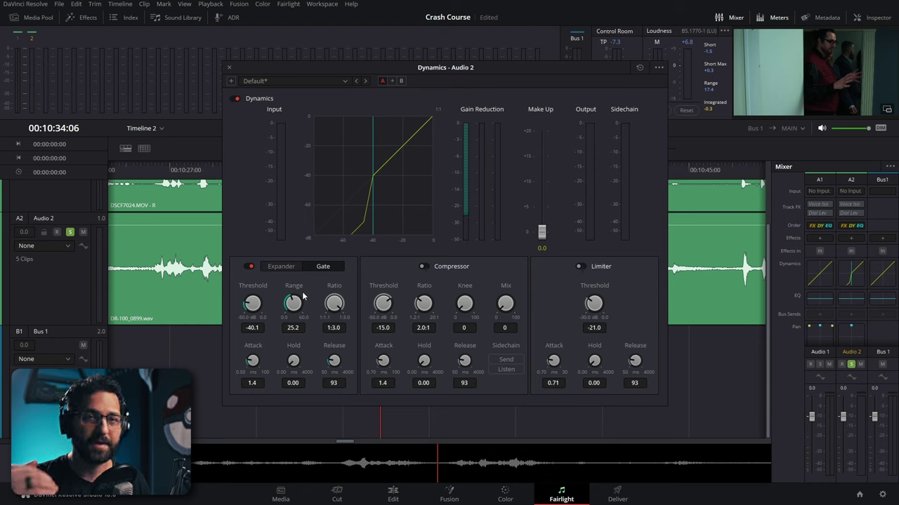
{"action": "left_click", "coordinate": [249, 266]}
Try the Compressor on Audio 2 with threshold -20.0, ratio 3.0:1 and knee 100, and turn it off
{"action": "left_click", "coordinate": [424, 267]}
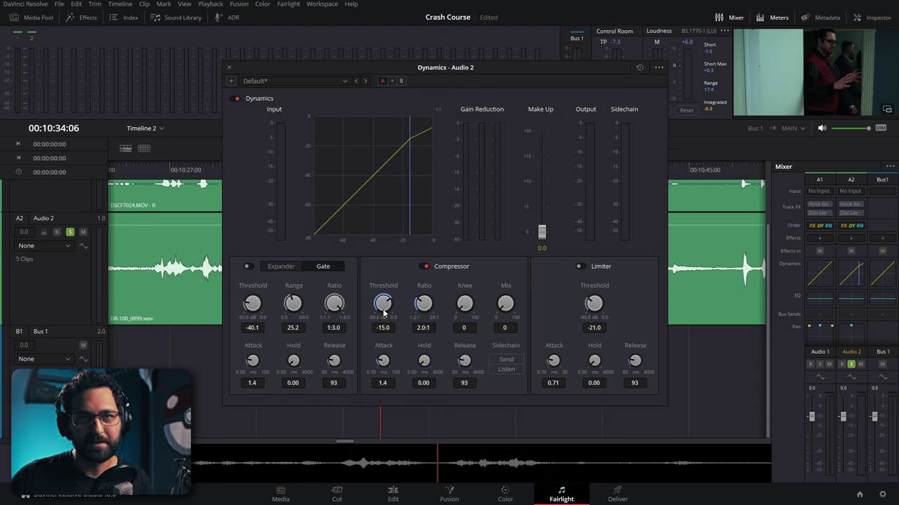
{"action": "left_click_drag", "start_coordinate": [387, 304], "coordinate": [374, 285]}
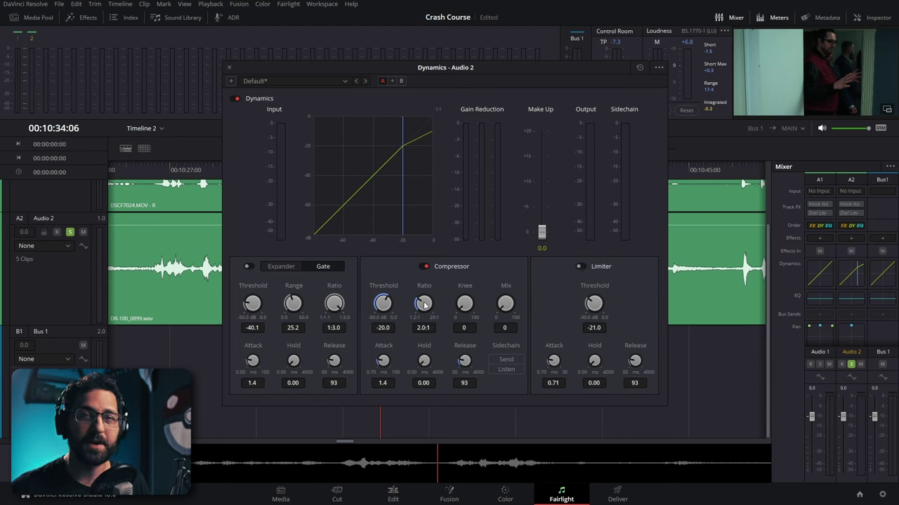
{"action": "mouse_move", "coordinate": [419, 300]}
{"action": "left_mouse_down"}
{"action": "mouse_move", "coordinate": [430, 292]}
{"action": "mouse_move", "coordinate": [424, 301]}
{"action": "left_mouse_up"}
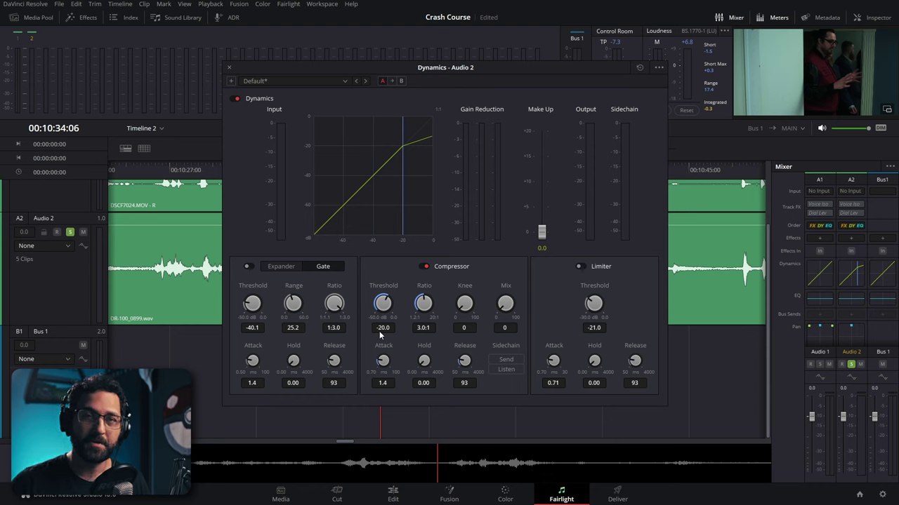
{"action": "left_click_drag", "start_coordinate": [464, 302], "coordinate": [473, 267]}
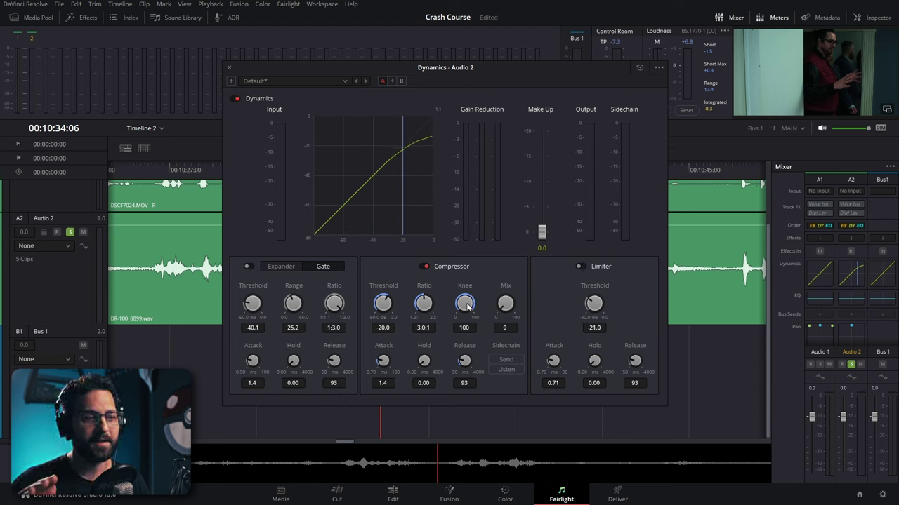
{"action": "left_click", "coordinate": [425, 266]}
Enable the Limiter on Audio 2 and raise its threshold to -16.9 and beyond
{"action": "left_click", "coordinate": [579, 266]}
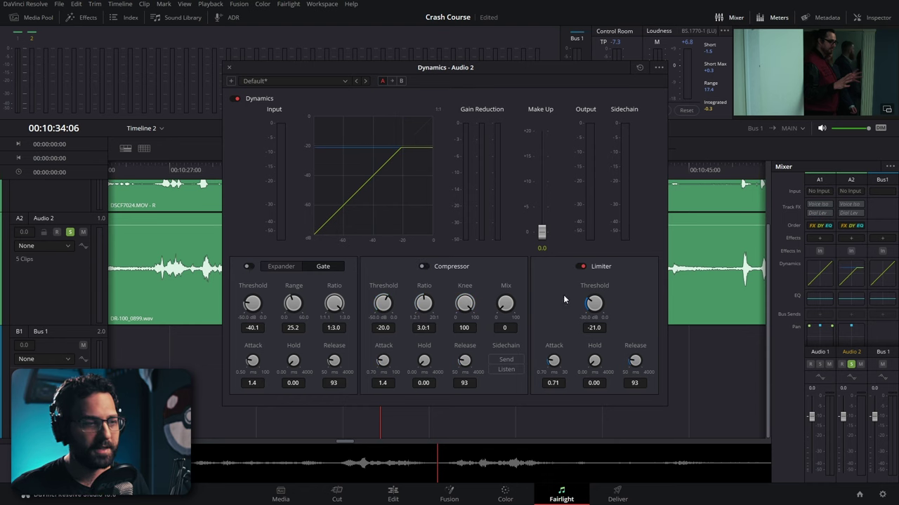
{"action": "left_click_drag", "start_coordinate": [591, 303], "coordinate": [609, 294]}
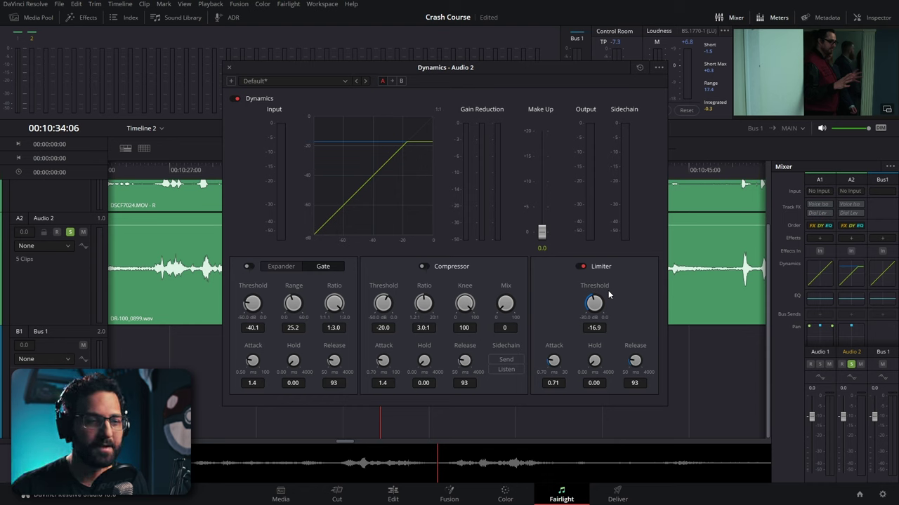
{"action": "left_click_drag", "start_coordinate": [597, 303], "coordinate": [667, 261]}
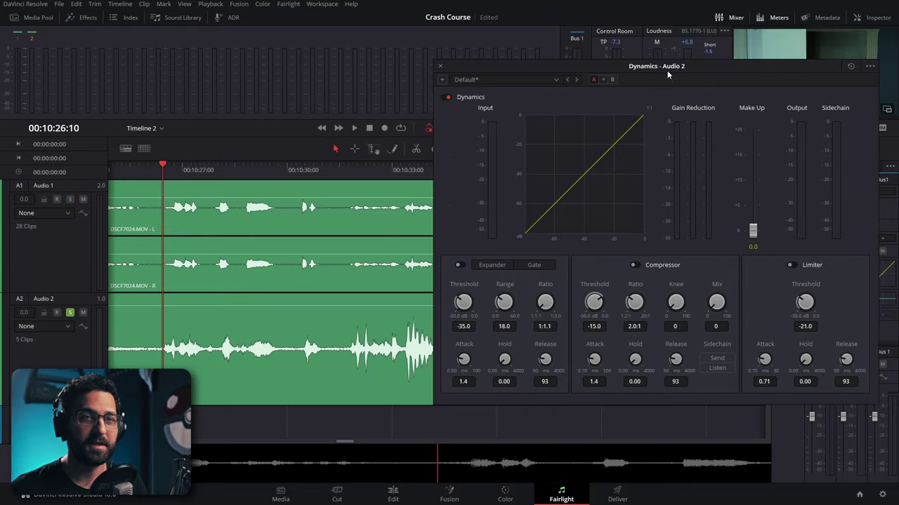
Enable the Expander on Audio 2 with threshold -27.0, range 16.2 and ratio 1:2.0
{"action": "left_click", "coordinate": [492, 265]}
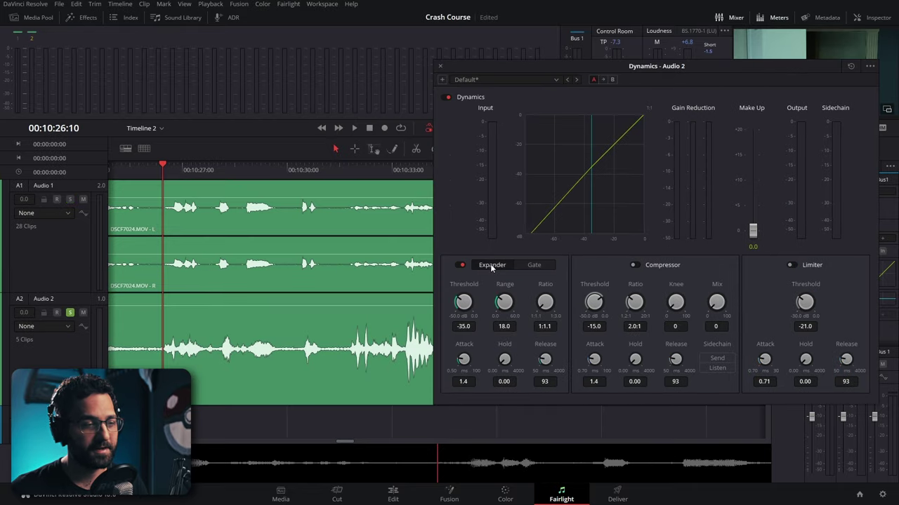
{"action": "mouse_move", "coordinate": [462, 304]}
{"action": "left_mouse_down"}
{"action": "mouse_move", "coordinate": [584, 296]}
{"action": "mouse_move", "coordinate": [470, 304]}
{"action": "left_mouse_up"}
{"action": "left_click_drag", "start_coordinate": [547, 300], "coordinate": [551, 298]}
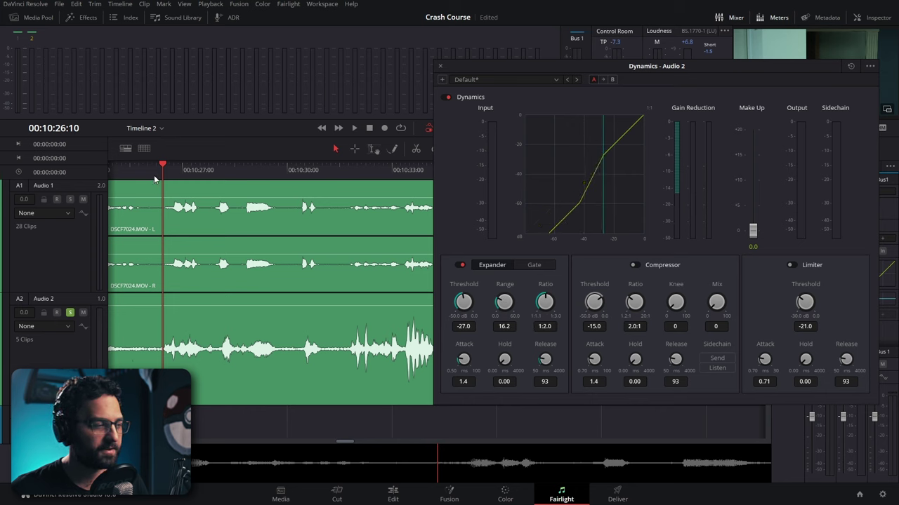
Play the soloed Audio 2 clip from an earlier point through about 00:10:32:19 to check the expander
{"action": "left_click_drag", "start_coordinate": [155, 179], "coordinate": [110, 175]}
{"action": "key", "text": "space"}
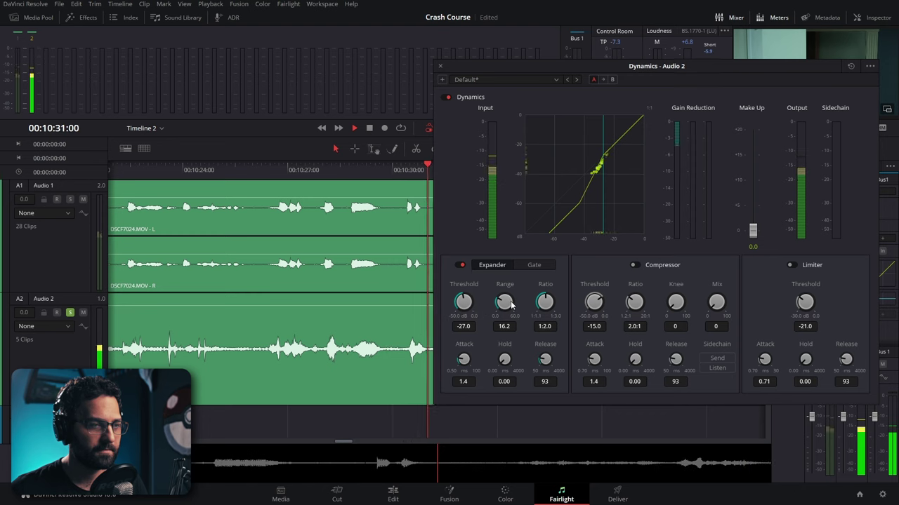
{"action": "key", "text": "space"}
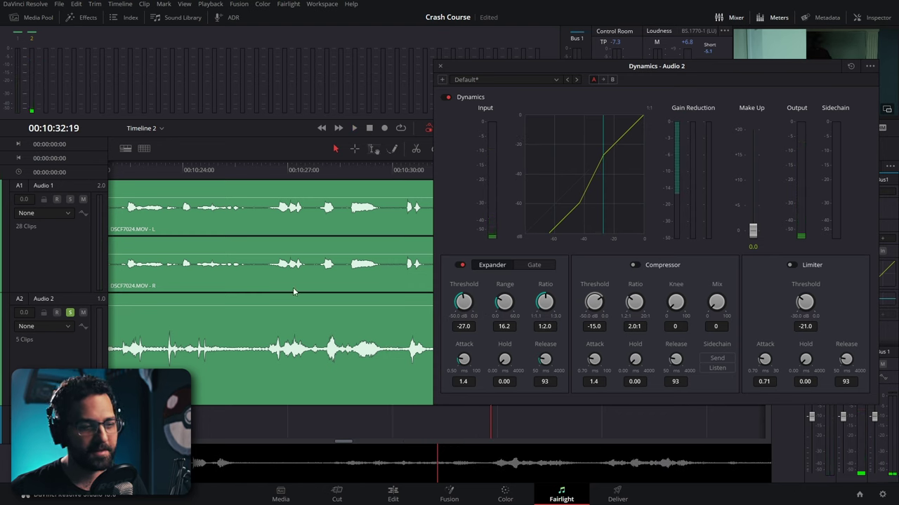
Switch Audio 2's Expander to Gate mode and play the soloed clip from an earlier point to hear it
{"action": "left_click", "coordinate": [533, 265]}
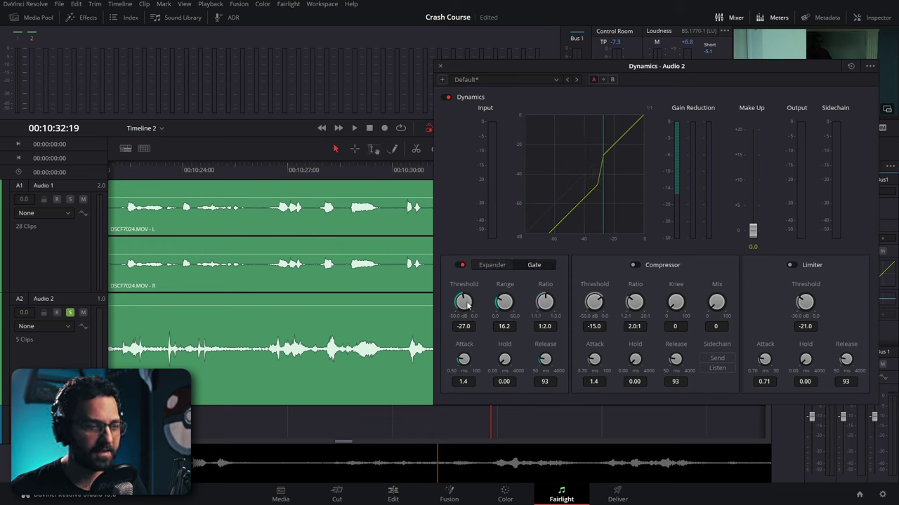
{"action": "key", "text": "j"}
{"action": "key", "text": "space"}
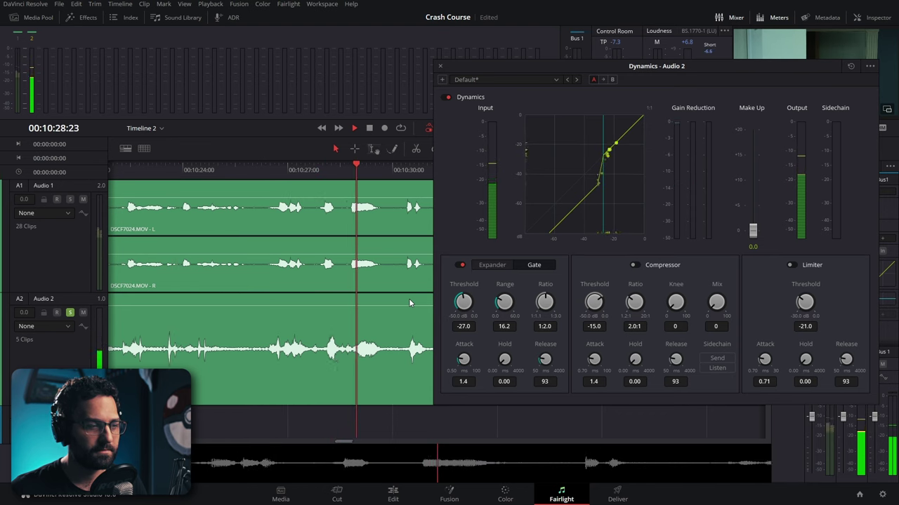
{"action": "key", "text": "space"}
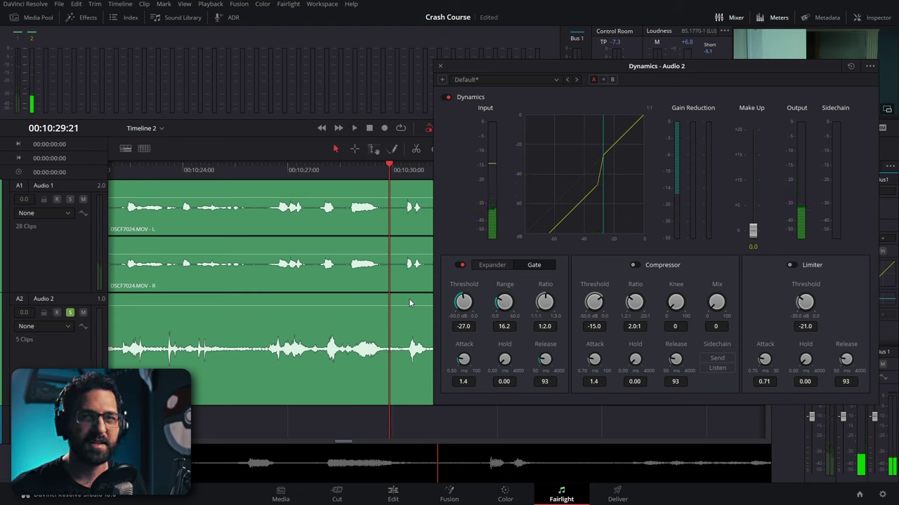
Turn off the Gate, enable the Compressor with threshold -20.0, ratio 3.0:1 and knee 50, and play the clip
{"action": "left_click", "coordinate": [462, 266]}
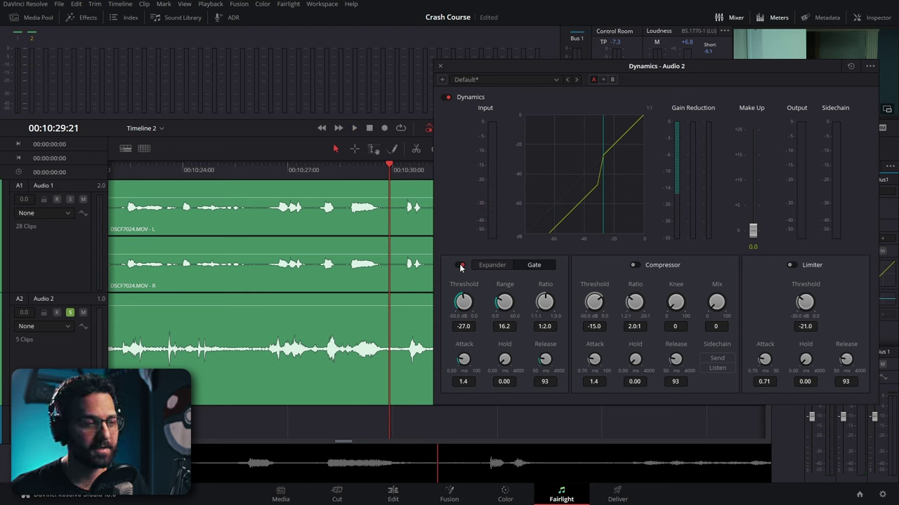
{"action": "left_click", "coordinate": [634, 266]}
{"action": "mouse_move", "coordinate": [594, 302]}
{"action": "left_mouse_down"}
{"action": "mouse_move", "coordinate": [574, 307]}
{"action": "mouse_move", "coordinate": [580, 302]}
{"action": "left_mouse_up"}
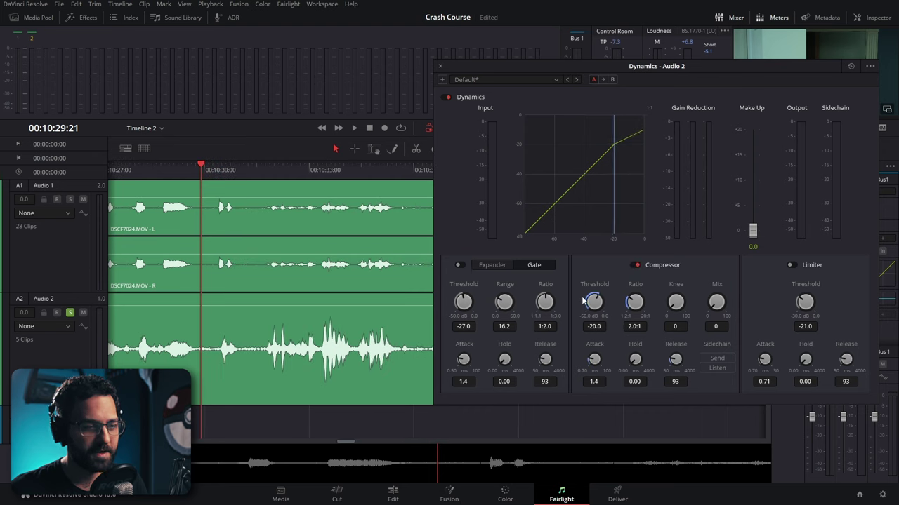
{"action": "left_click_drag", "start_coordinate": [635, 304], "coordinate": [698, 288]}
{"action": "key", "text": "space"}
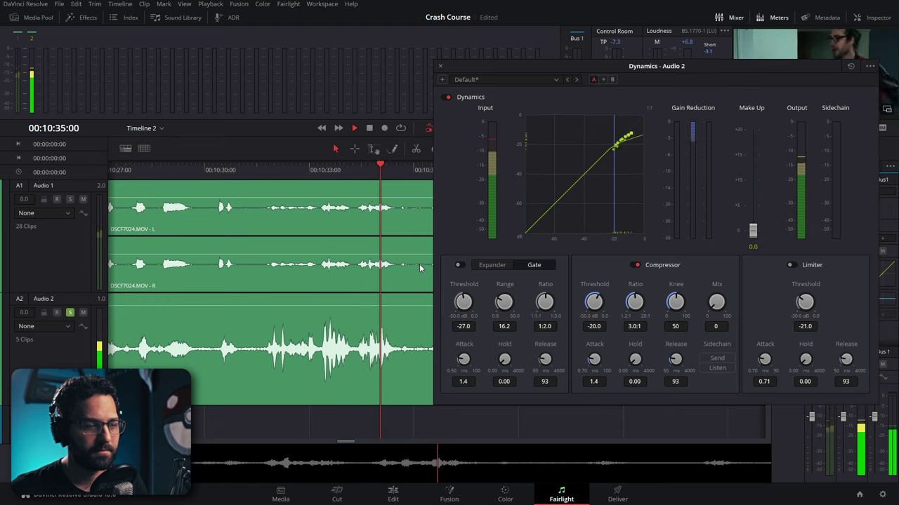
{"action": "key", "text": "space"}
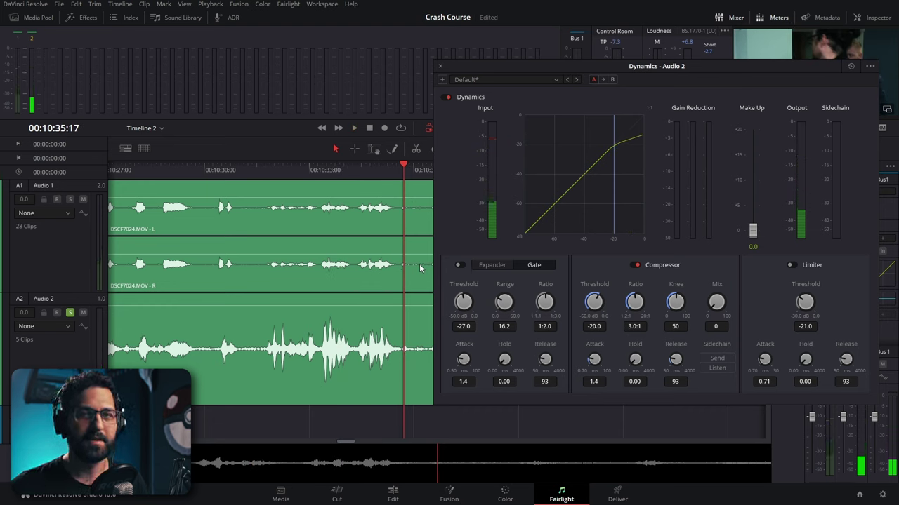
Replay the dialogue from about 00:10:31:06, toggling the whole Dynamics processor to compare the sound with and without compression
{"action": "left_click", "coordinate": [248, 173]}
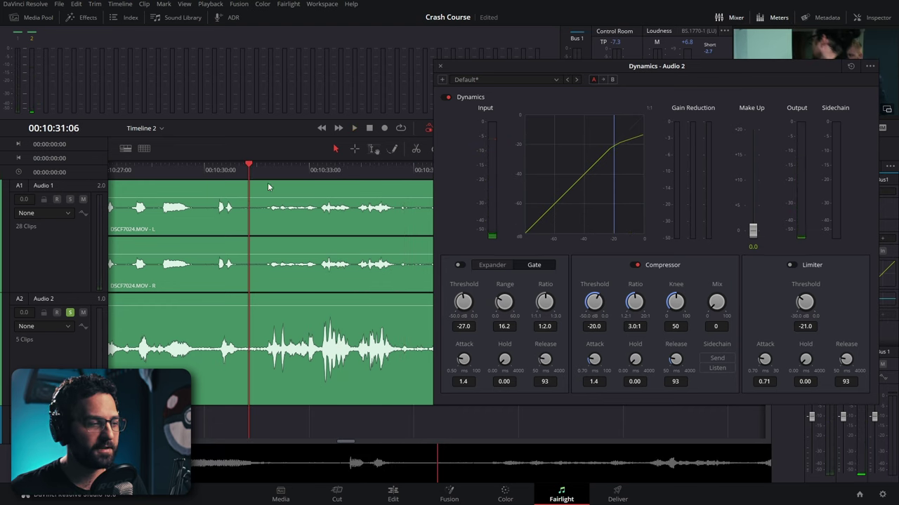
{"action": "key", "text": "space"}
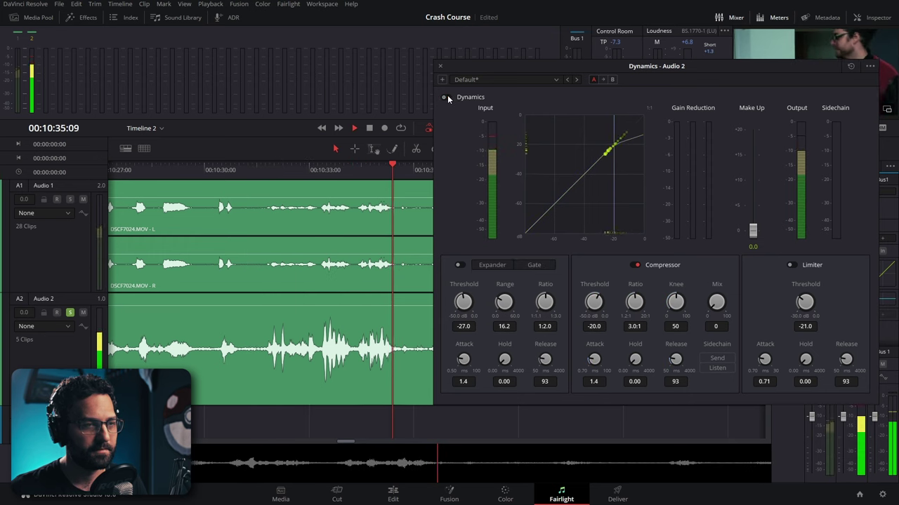
{"action": "left_click", "coordinate": [445, 97]}
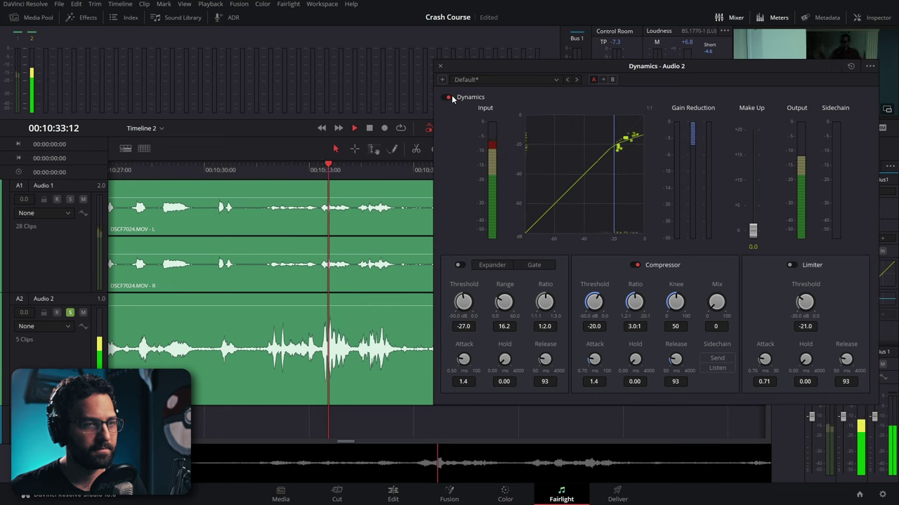
{"action": "key", "text": "space"}
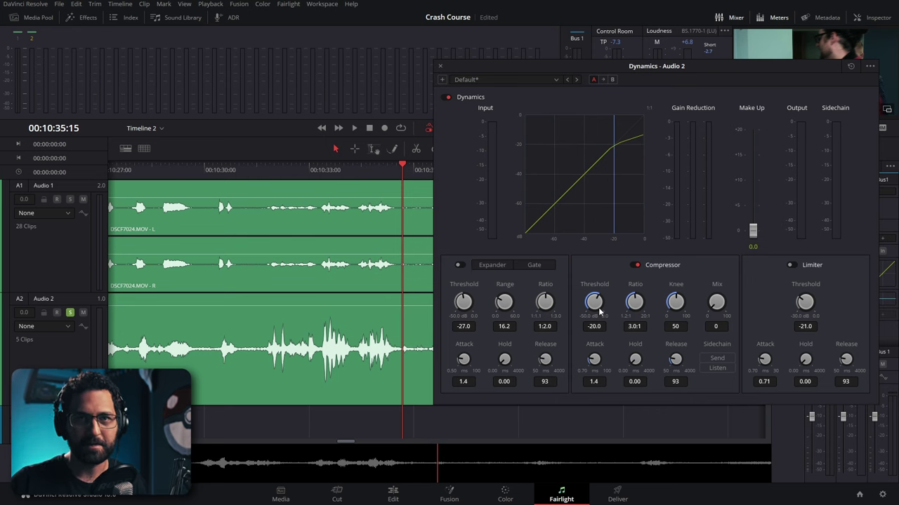
Replace the Compressor with the Limiter, set its threshold to -23.7 and play the dialogue from about 00:10:31:02
{"action": "left_click", "coordinate": [636, 264]}
{"action": "key", "text": "space"}
{"action": "left_click", "coordinate": [792, 265]}
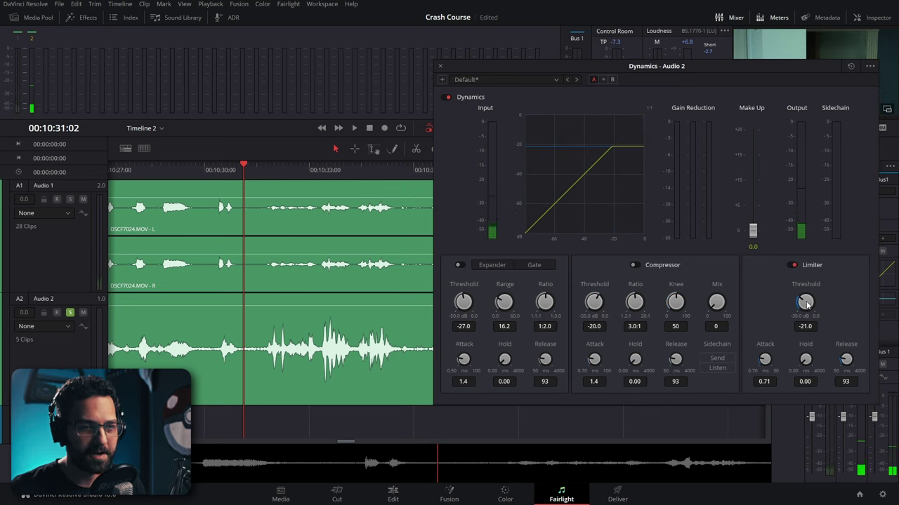
{"action": "left_click_drag", "start_coordinate": [805, 302], "coordinate": [795, 309]}
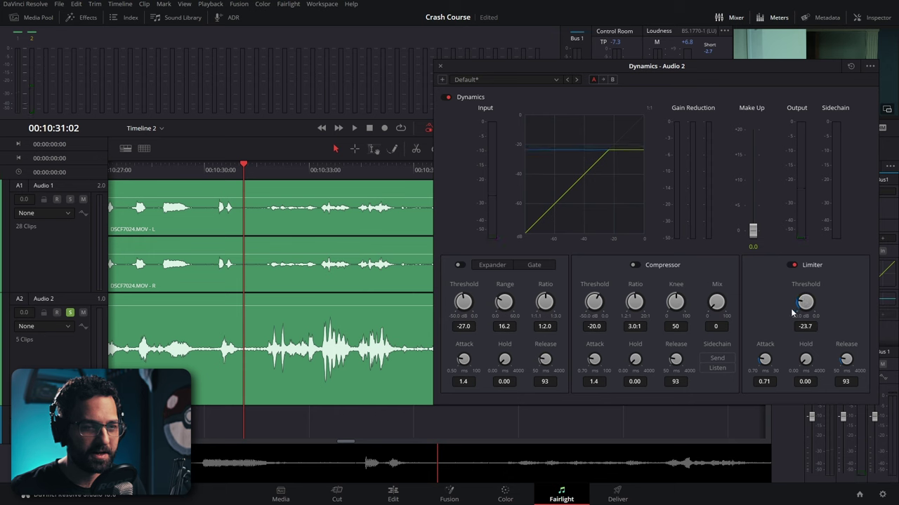
{"action": "key", "text": "space"}
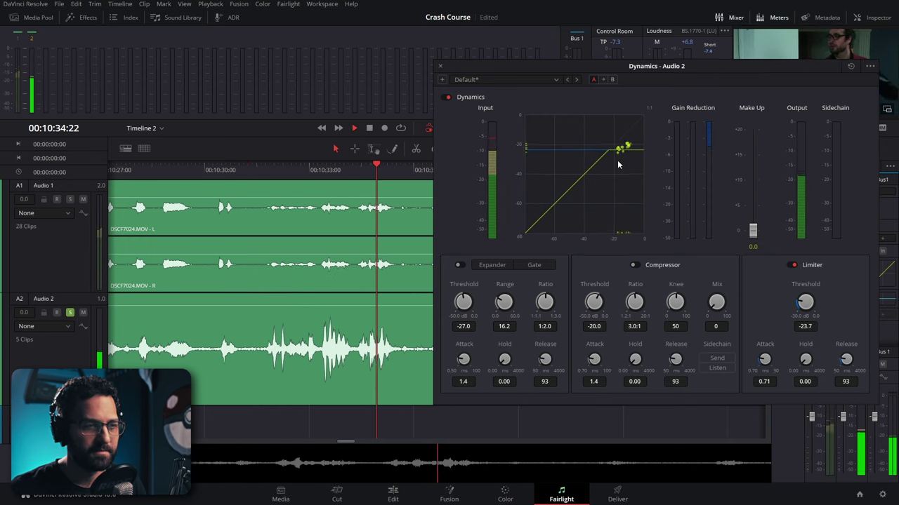
{"action": "key", "text": "space"}
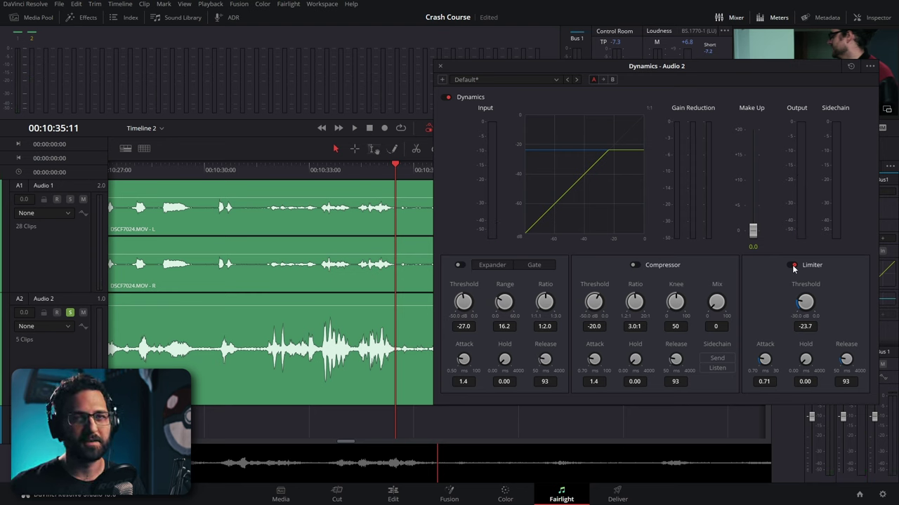
Raise Audio 2's make-up gain to 10.0 and beyond, enabling the Limiter, Expander/Gate and Compressor sections alongside it
{"action": "left_click", "coordinate": [793, 266]}
{"action": "left_click_drag", "start_coordinate": [753, 230], "coordinate": [756, 182]}
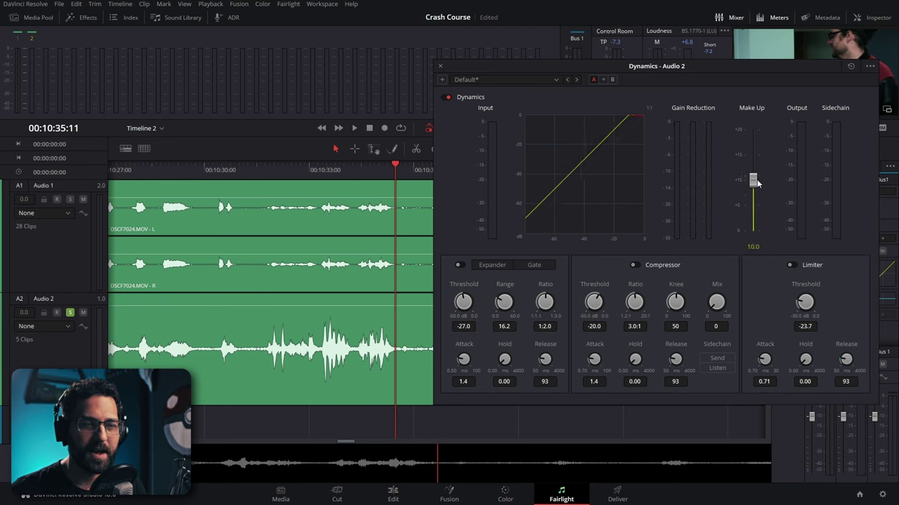
{"action": "left_click", "coordinate": [792, 265]}
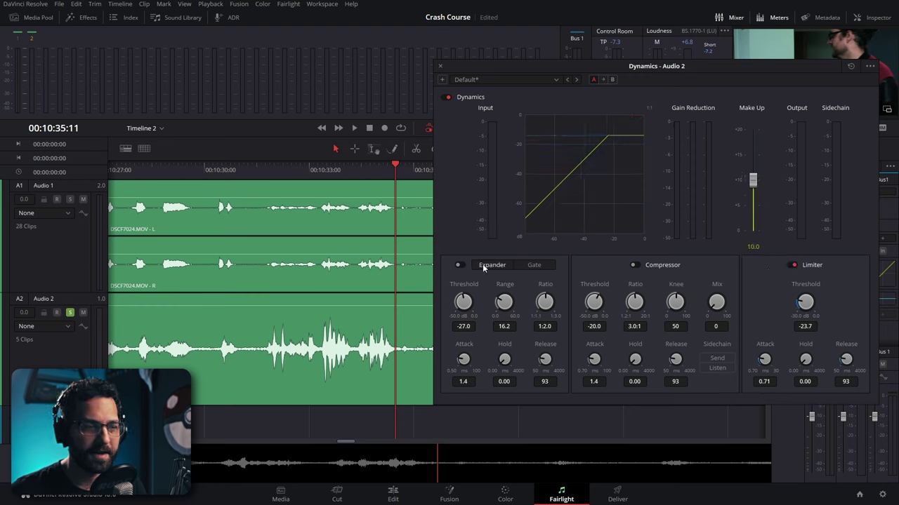
{"action": "left_click", "coordinate": [459, 266]}
{"action": "left_click", "coordinate": [634, 265]}
{"action": "left_click_drag", "start_coordinate": [753, 181], "coordinate": [756, 159]}
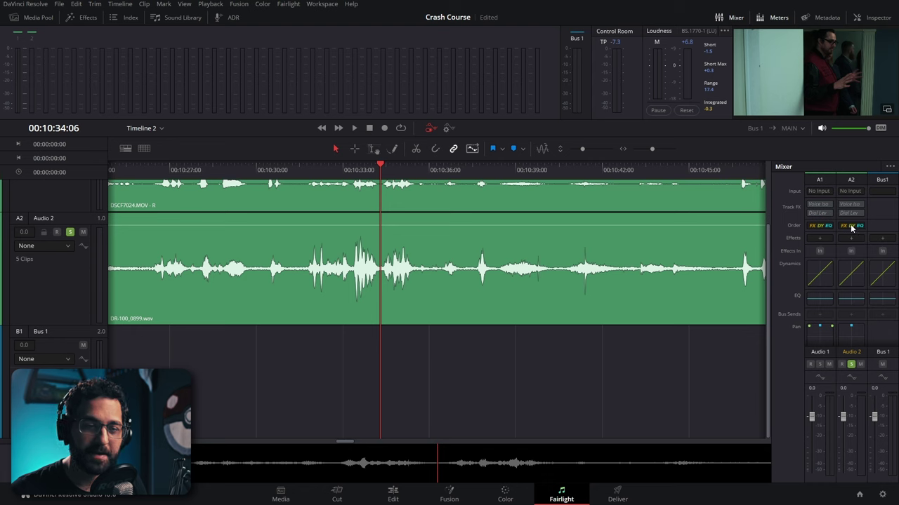
Change Audio 2's processing order in the mixer to FX EQ DY
{"action": "left_click", "coordinate": [851, 226]}
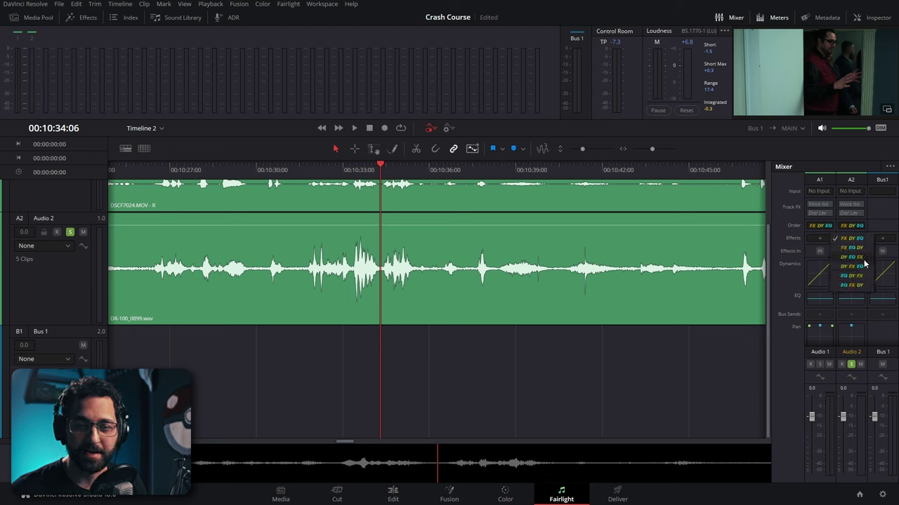
{"action": "left_click", "coordinate": [853, 239]}
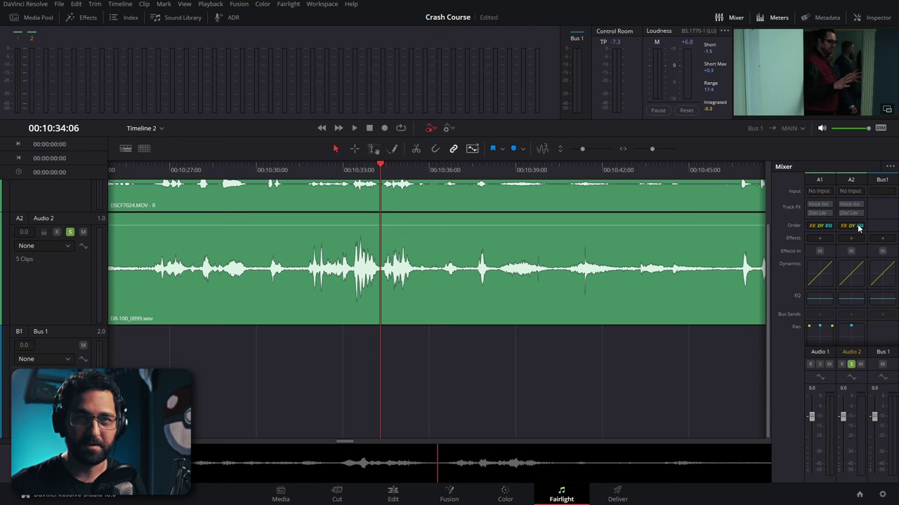
{"action": "left_click", "coordinate": [858, 228]}
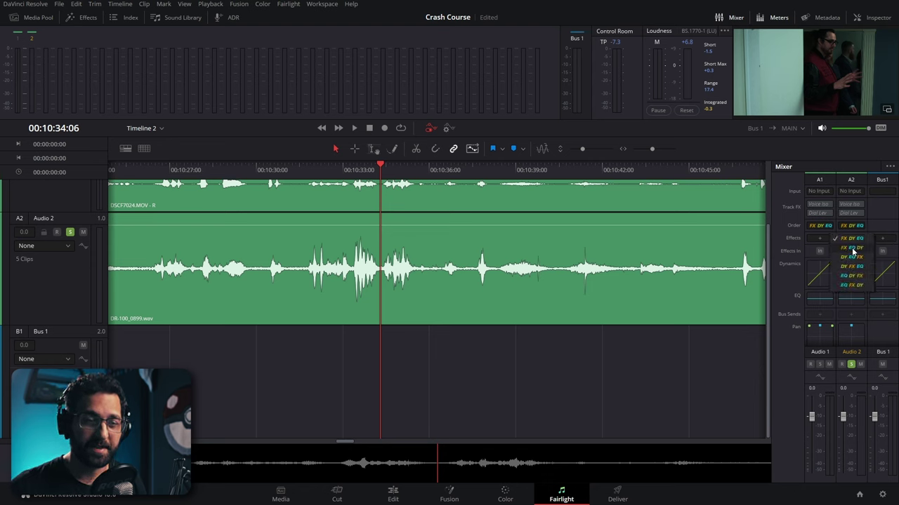
{"action": "left_click", "coordinate": [856, 248]}
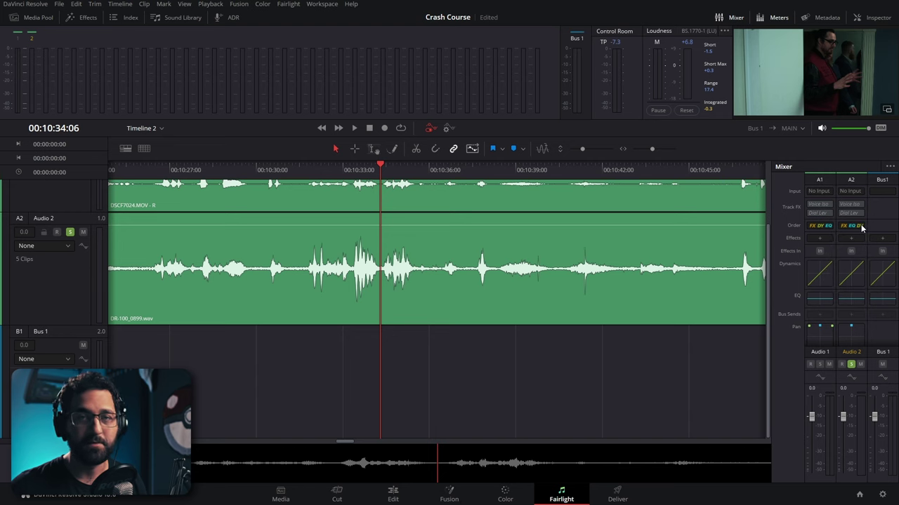
Show the Fairlight FX library, add Noise Reduction to the DR-100_0899.wav clip on Audio 2 and close its settings window
{"action": "scroll", "coordinate": [487, 277], "scroll_direction": "up", "scroll_amount": 3}
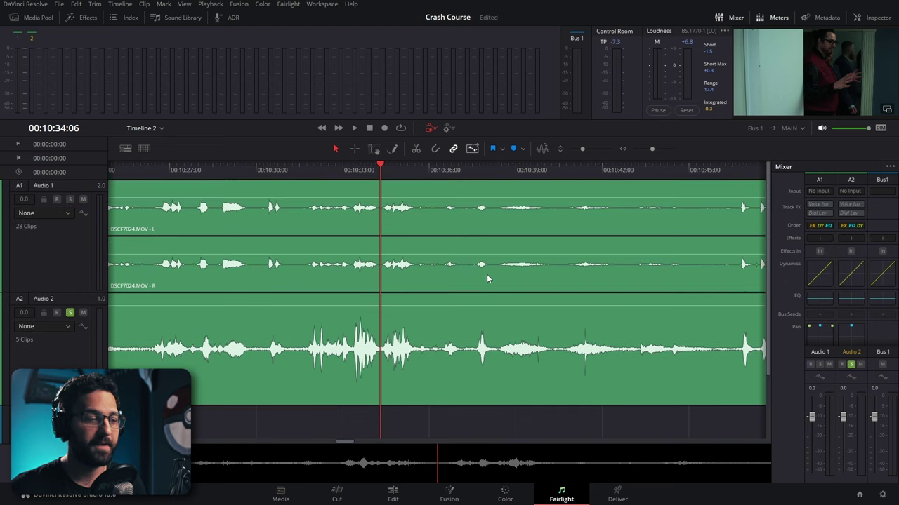
{"action": "left_click", "coordinate": [58, 251]}
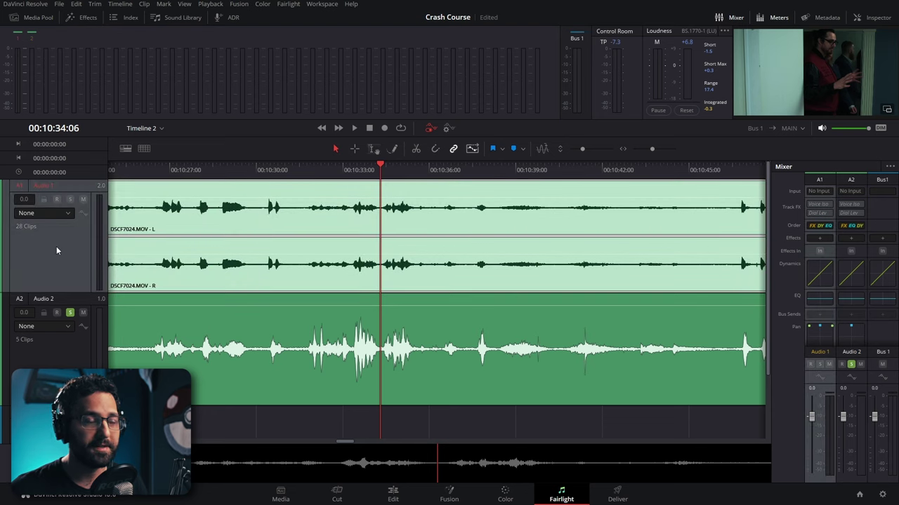
{"action": "left_click", "coordinate": [81, 17]}
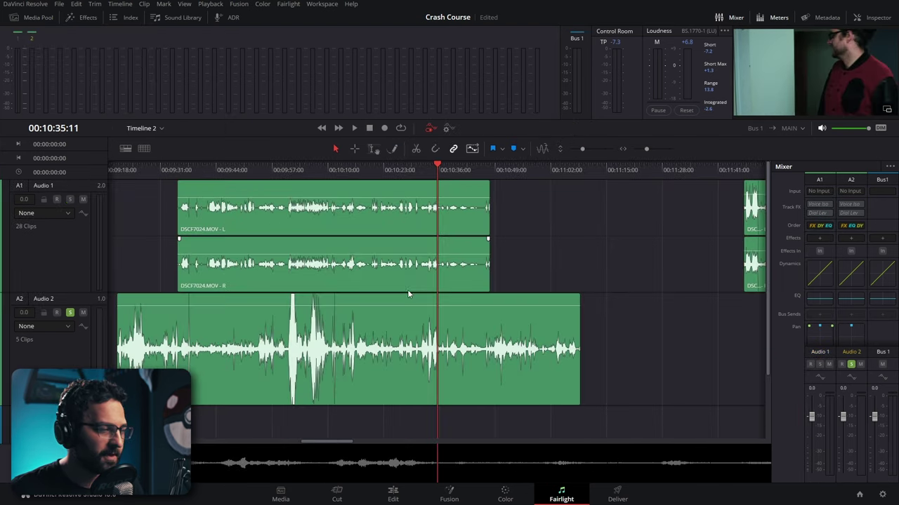
{"action": "left_click", "coordinate": [87, 17]}
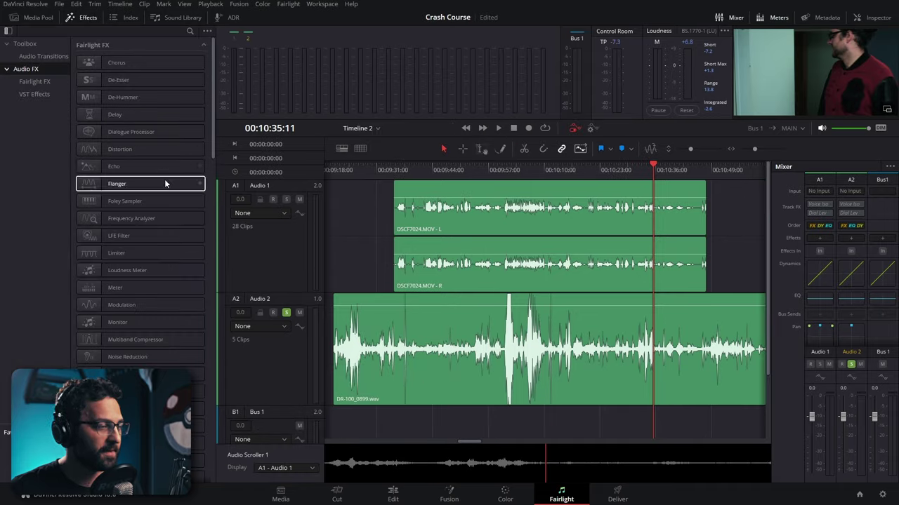
{"action": "left_click_drag", "start_coordinate": [127, 357], "coordinate": [485, 347]}
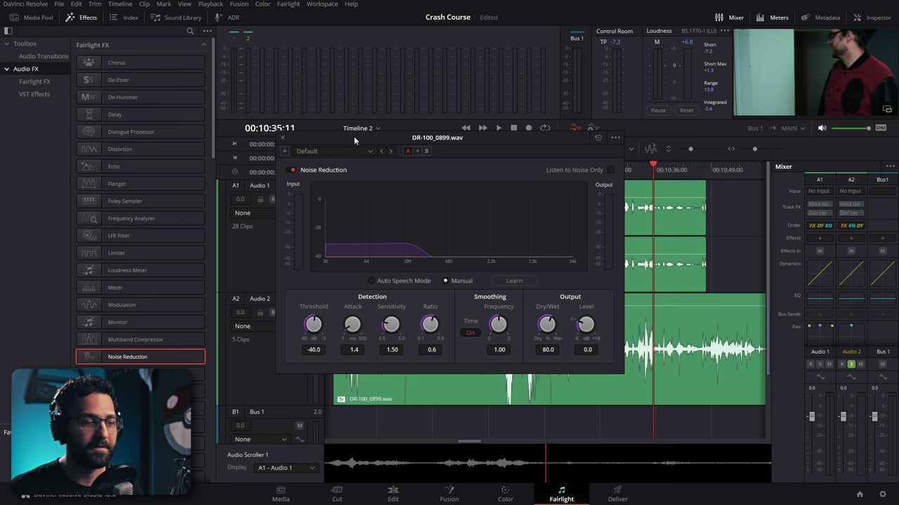
{"action": "left_click_drag", "start_coordinate": [352, 138], "coordinate": [372, 18]}
{"action": "scroll", "coordinate": [521, 354], "scroll_direction": "down", "scroll_amount": 2}
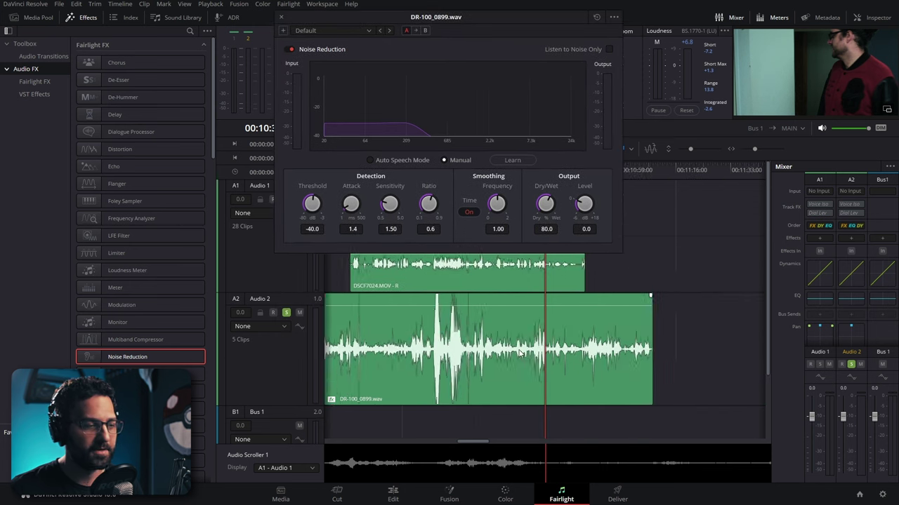
{"action": "scroll", "coordinate": [521, 354], "scroll_direction": "down", "scroll_amount": 3}
{"action": "scroll", "coordinate": [521, 354], "scroll_direction": "up", "scroll_amount": 2}
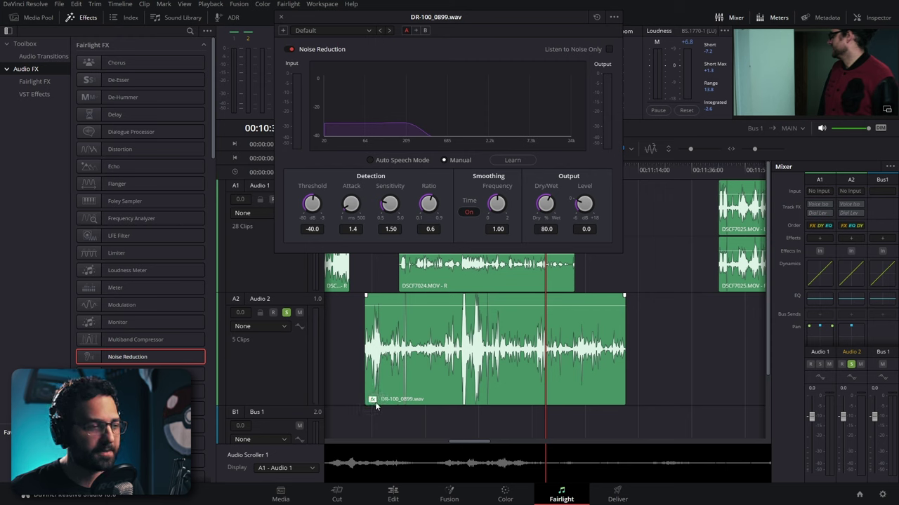
{"action": "left_click", "coordinate": [281, 16]}
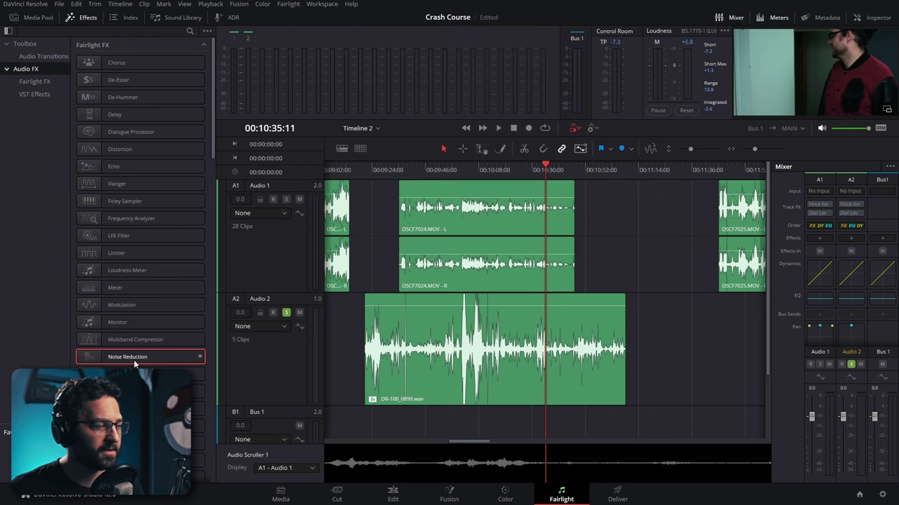
Add Noise Reduction to the entire Audio 2 track
{"action": "left_click_drag", "start_coordinate": [136, 358], "coordinate": [275, 302]}
{"action": "mouse_move", "coordinate": [851, 243]}
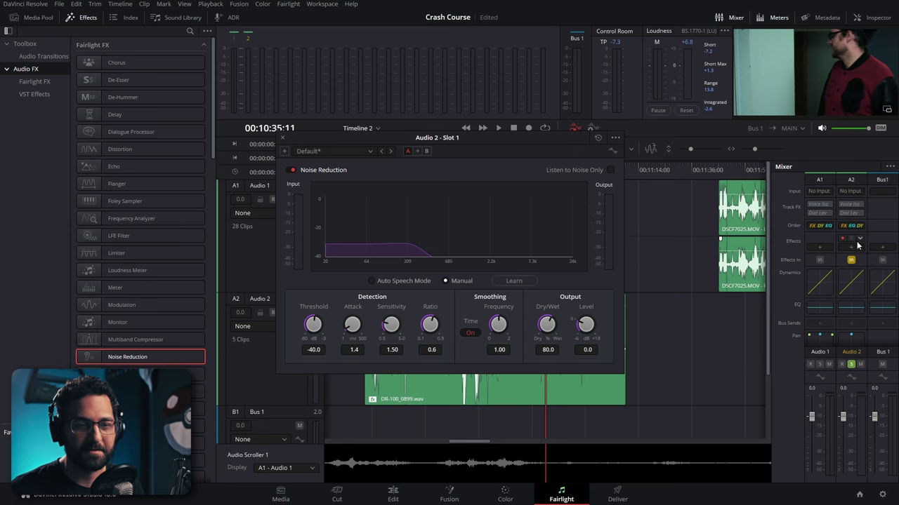
{"action": "left_click", "coordinate": [857, 242]}
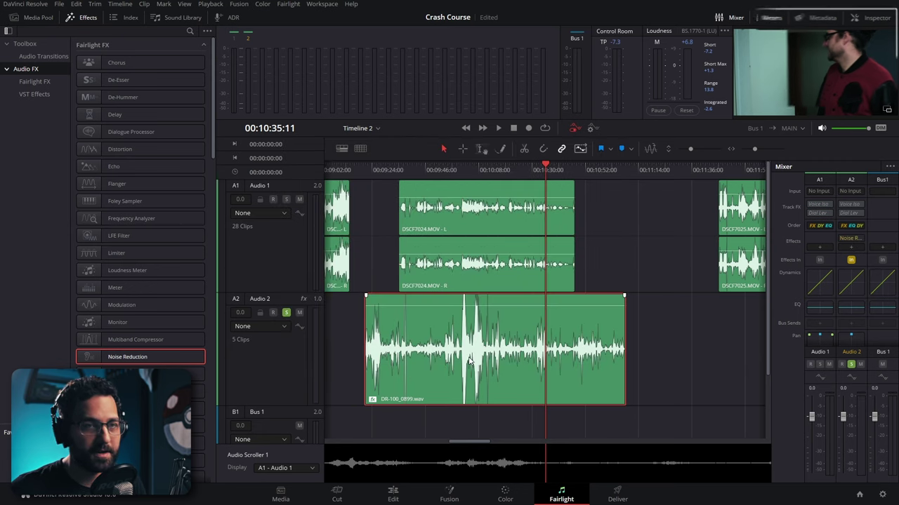
Delete the clip-level Noise Reduction from DR-100_0899.wav among its audio effects in the Inspector
{"action": "left_click", "coordinate": [871, 17]}
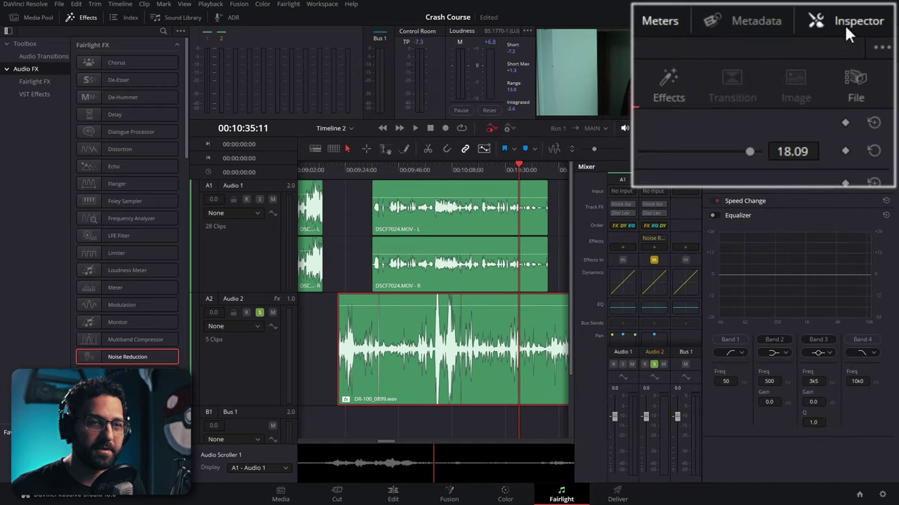
{"action": "left_click", "coordinate": [670, 73]}
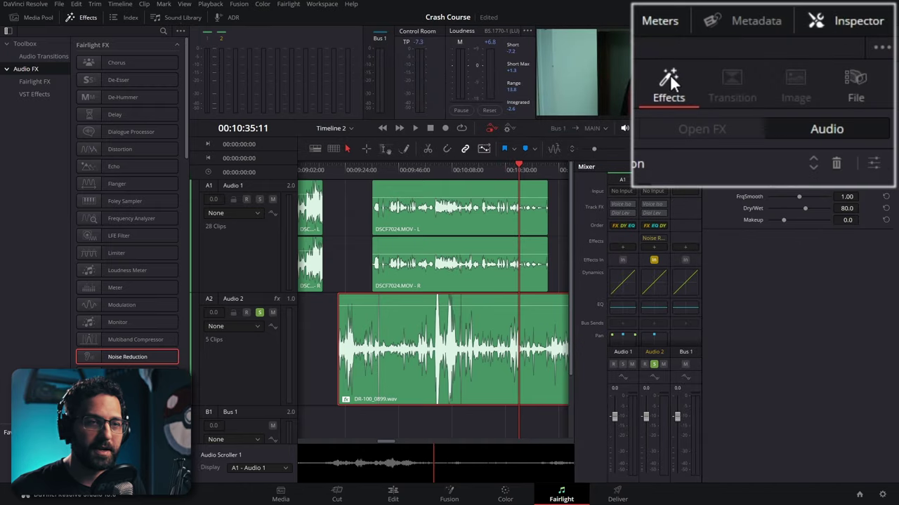
{"action": "left_click", "coordinate": [836, 160]}
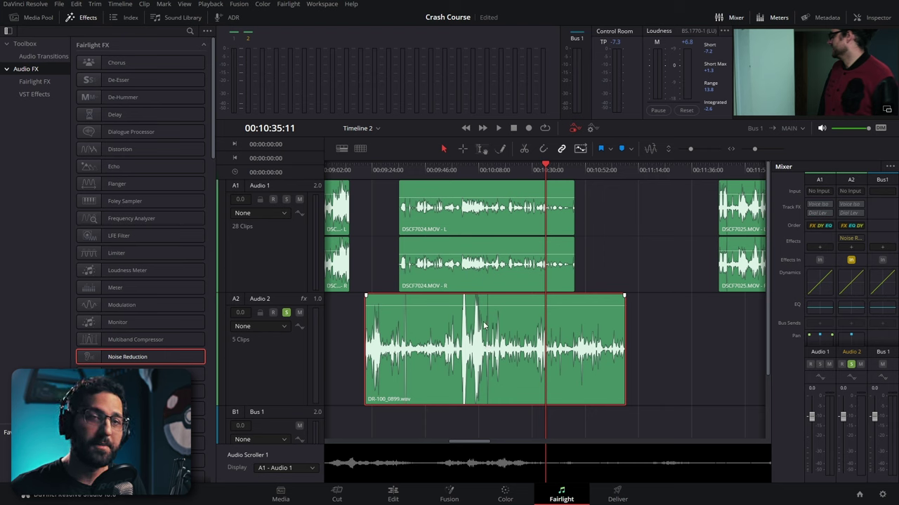
Look at the Remove Attributes options for the DR-100_0899.wav clip and cancel without removing anything
{"action": "right_click", "coordinate": [483, 321]}
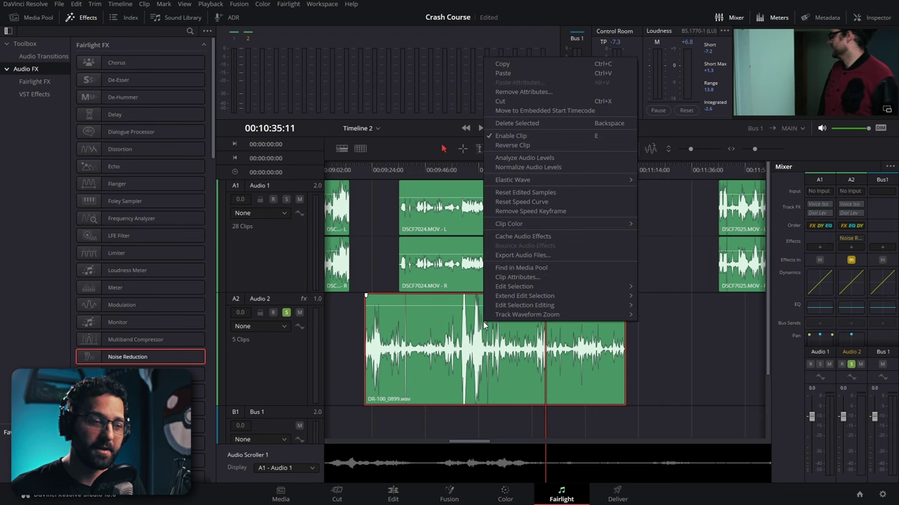
{"action": "left_click", "coordinate": [531, 92]}
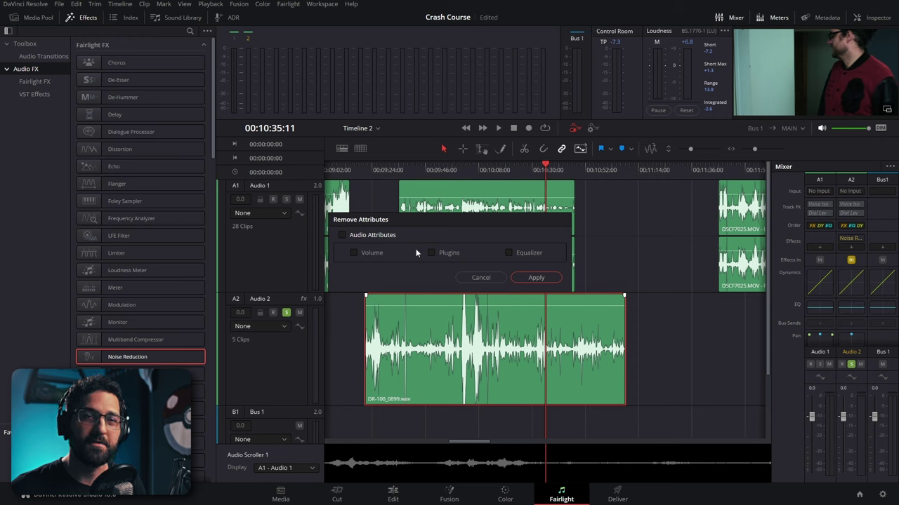
{"action": "key", "text": "Escape"}
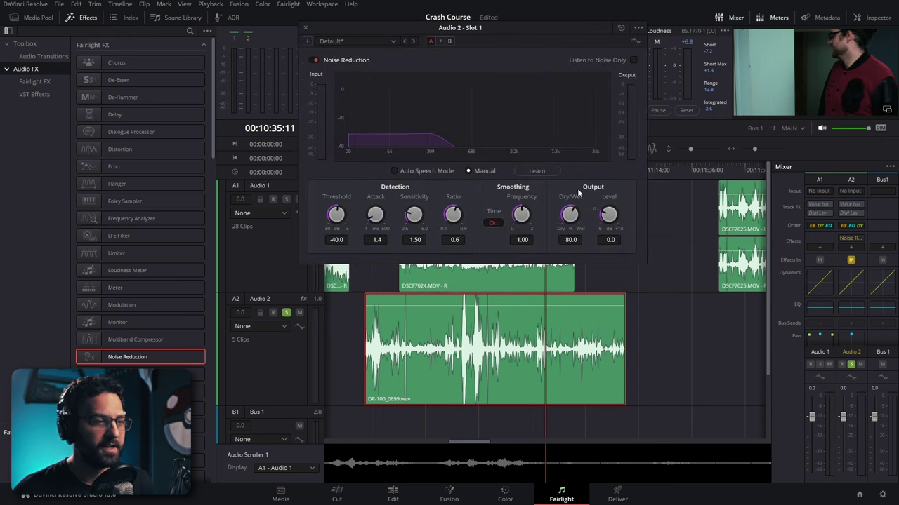
Set the Noise Reduction window aside and mark the speech-free stretch of Audio 2 from 00:09:39:21 to 00:09:41:21
{"action": "scroll", "coordinate": [557, 313], "scroll_direction": "up", "scroll_amount": 2}
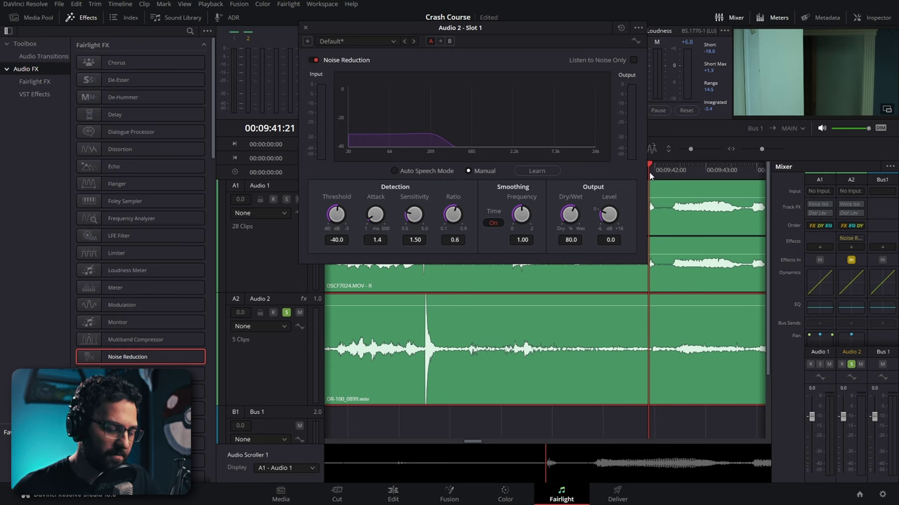
{"action": "left_click_drag", "start_coordinate": [420, 30], "coordinate": [191, 33]}
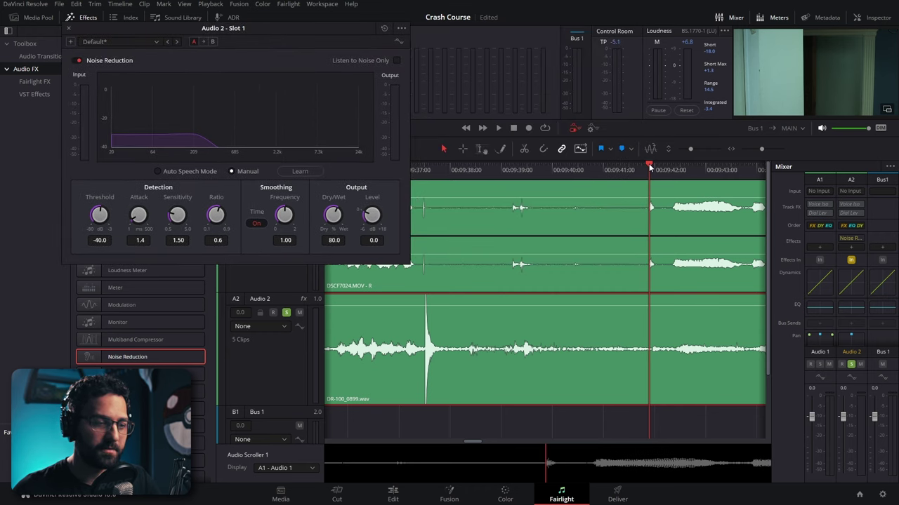
{"action": "left_click_drag", "start_coordinate": [650, 167], "coordinate": [548, 170]}
{"action": "key", "text": "i"}
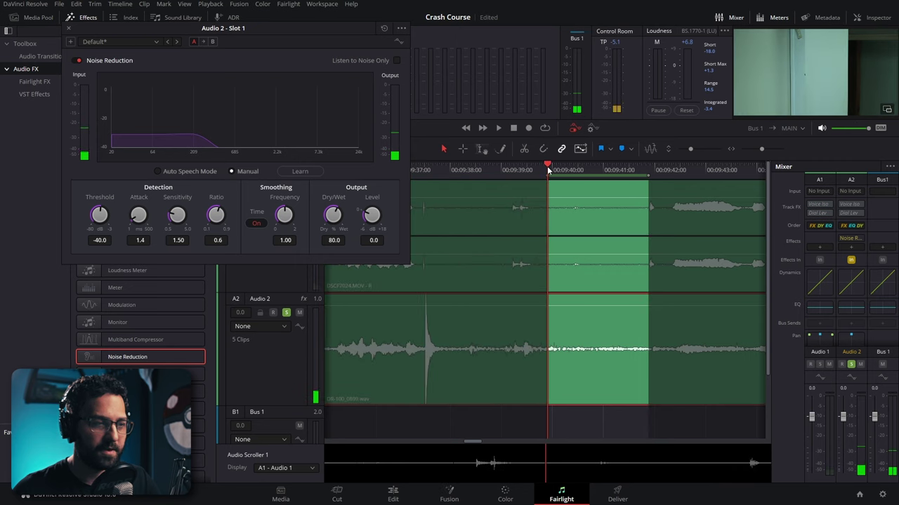
Turn on loop playback and listen to the background noise in the marked range
{"action": "left_click", "coordinate": [545, 129]}
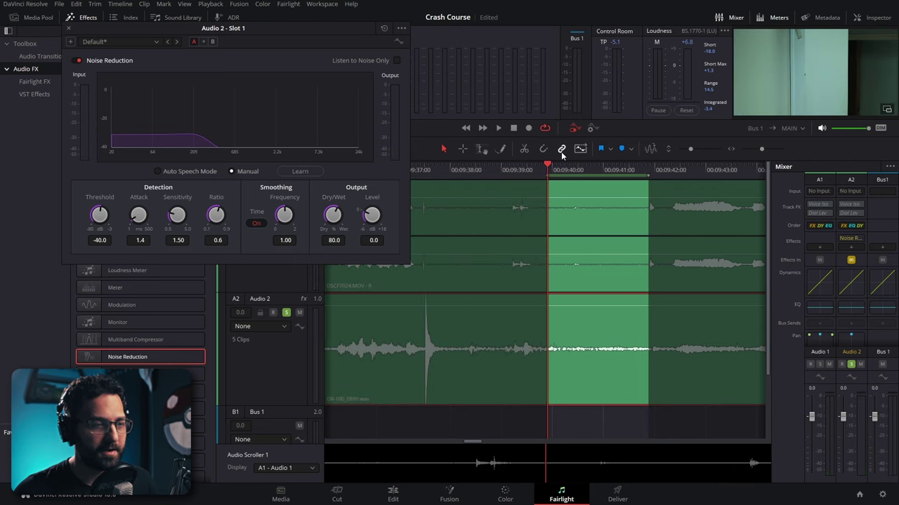
{"action": "key", "text": "space"}
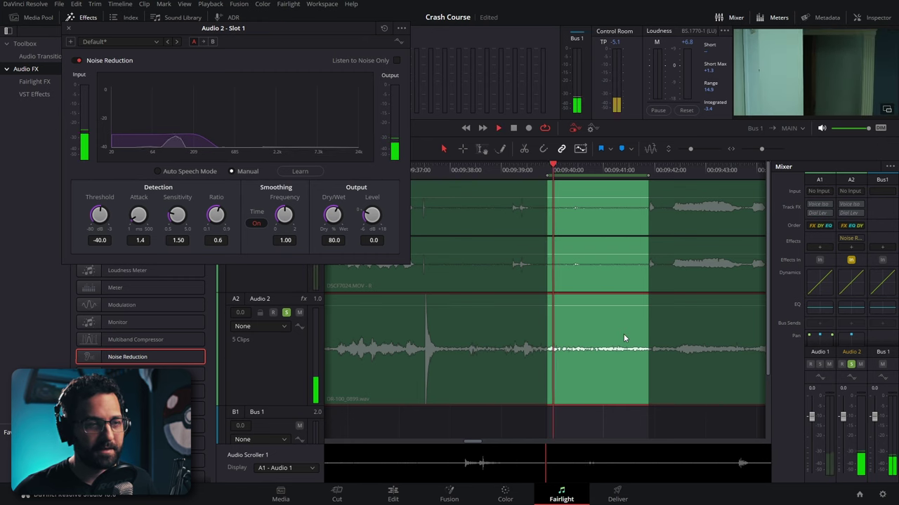
{"action": "key", "text": "space"}
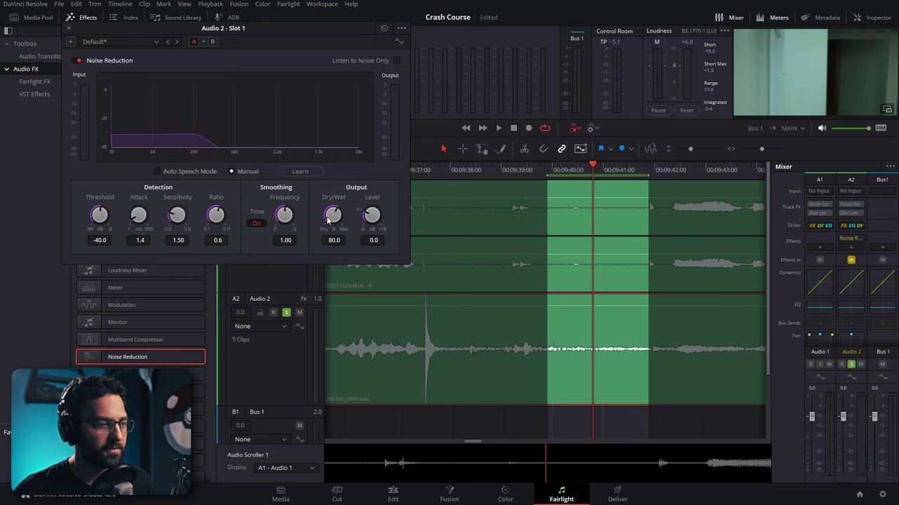
Set Noise Reduction's smoothing frequency to 2.00 and its Dry/Wet output to 100.0
{"action": "left_click_drag", "start_coordinate": [285, 214], "coordinate": [348, 194]}
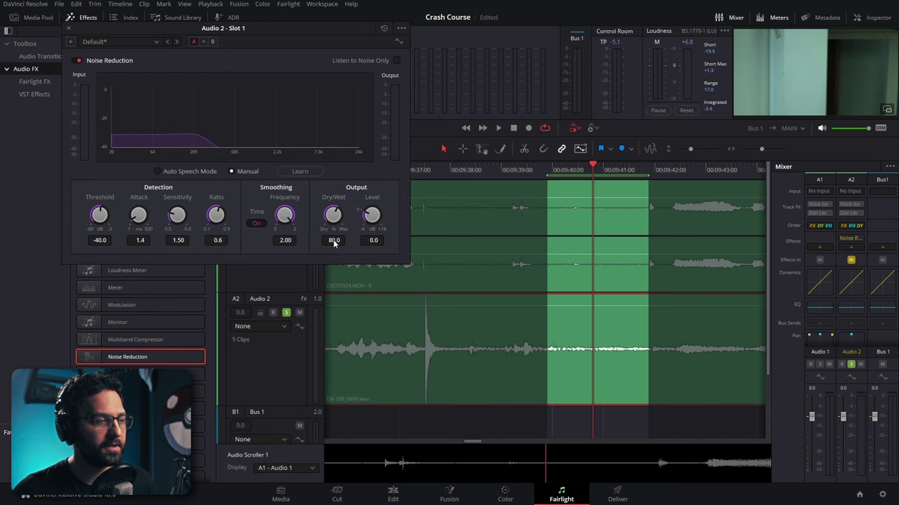
{"action": "left_click_drag", "start_coordinate": [332, 219], "coordinate": [411, 193]}
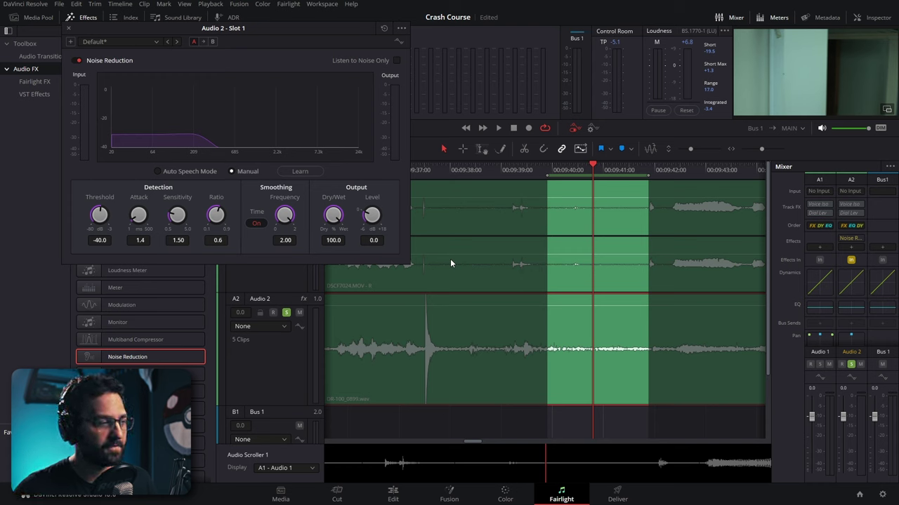
Learn the noise profile while playing the marked range, and clear the in and out points
{"action": "left_click", "coordinate": [298, 171]}
{"action": "key", "text": "space"}
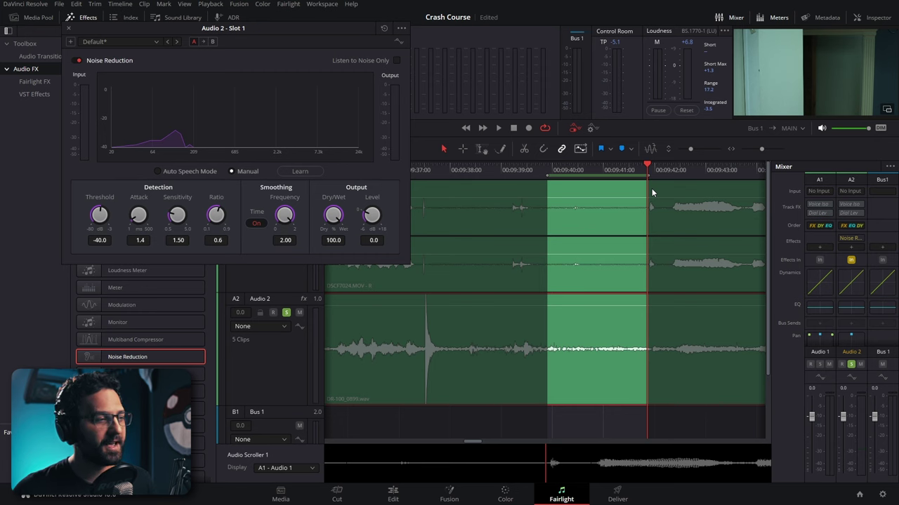
{"action": "scroll", "coordinate": [655, 279], "scroll_direction": "right", "scroll_amount": 4}
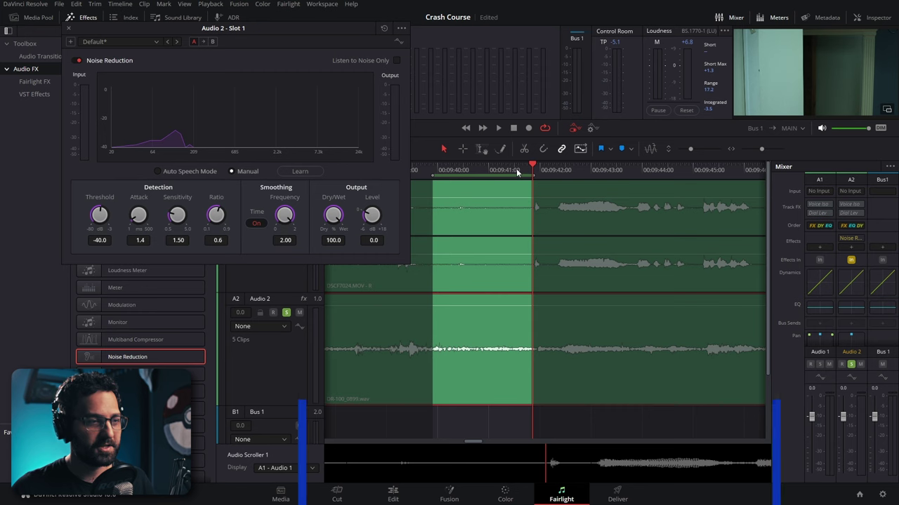
{"action": "key", "text": "alt+x"}
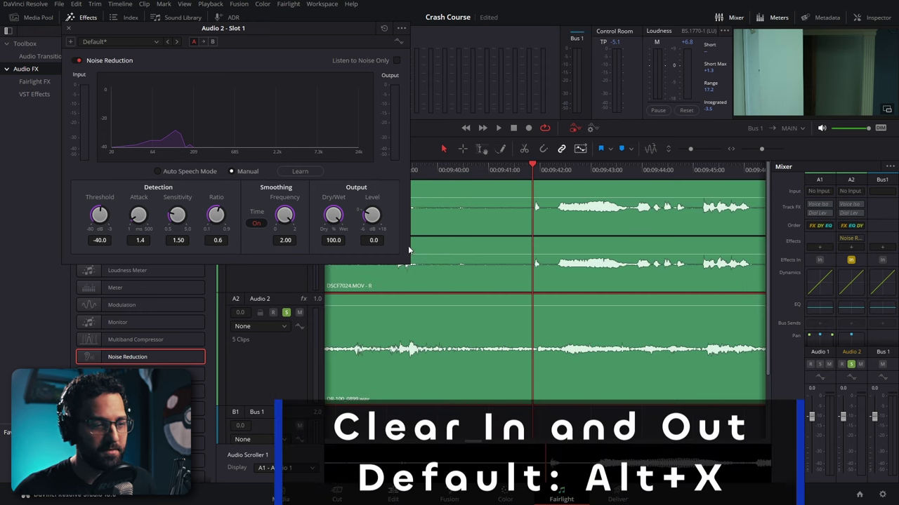
{"action": "key", "text": "ctrl+minus"}
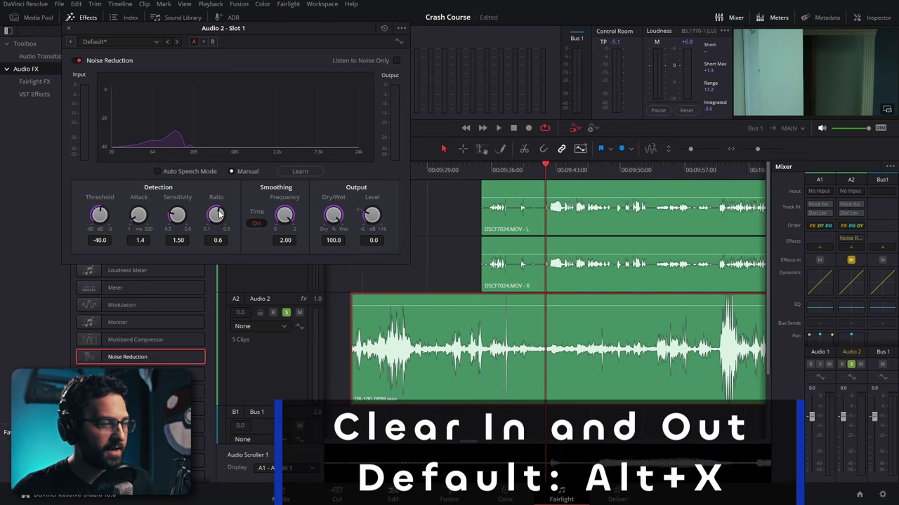
Set the Noise Reduction threshold to -16.4, sensitivity to 4.36 and ratio to 0.3
{"action": "left_click_drag", "start_coordinate": [102, 219], "coordinate": [139, 202]}
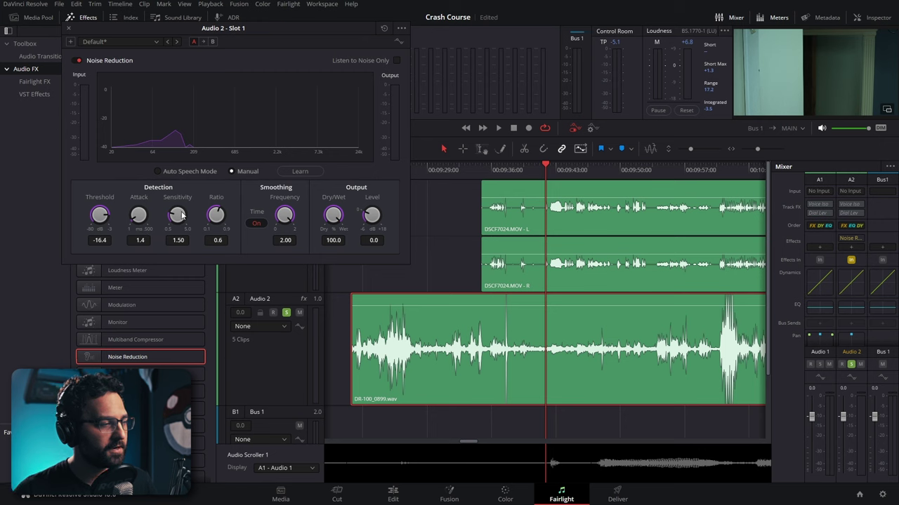
{"action": "left_click_drag", "start_coordinate": [177, 217], "coordinate": [257, 201]}
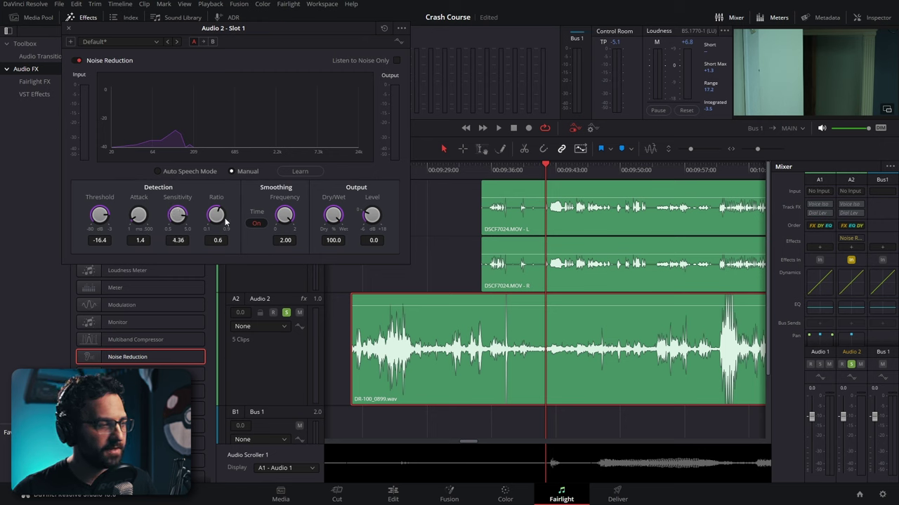
Play the dialogue on Audio 2 around 00:10:30 to judge how the noise reduction sounds
{"action": "scroll", "coordinate": [226, 212], "scroll_direction": "down", "scroll_amount": 3}
{"action": "left_click", "coordinate": [572, 172]}
{"action": "scroll", "coordinate": [524, 248], "scroll_direction": "down", "scroll_amount": 4}
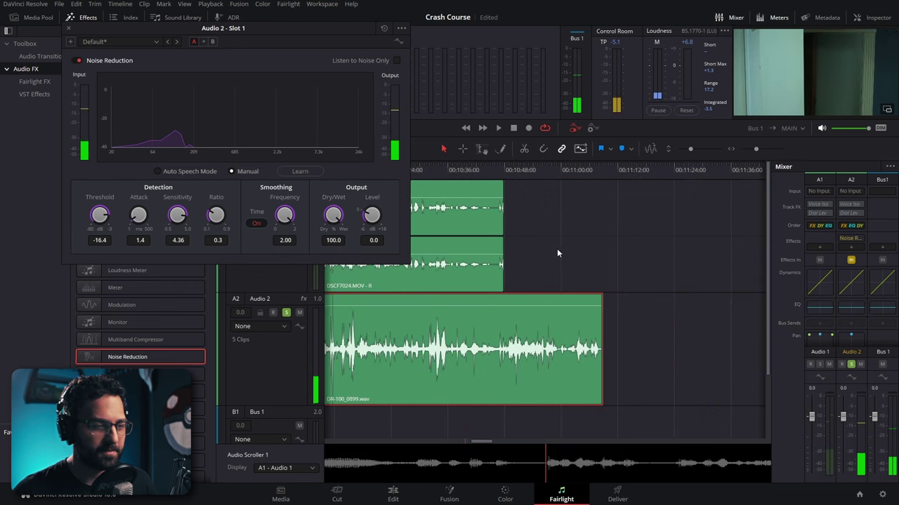
{"action": "scroll", "coordinate": [558, 252], "scroll_direction": "left", "scroll_amount": 5}
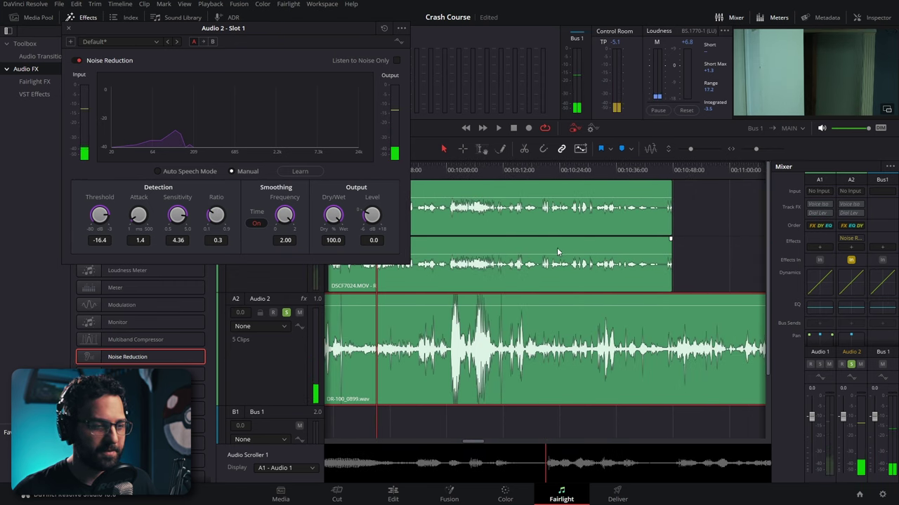
{"action": "left_click", "coordinate": [588, 176]}
{"action": "scroll", "coordinate": [578, 232], "scroll_direction": "right", "scroll_amount": 5}
{"action": "key", "text": "space"}
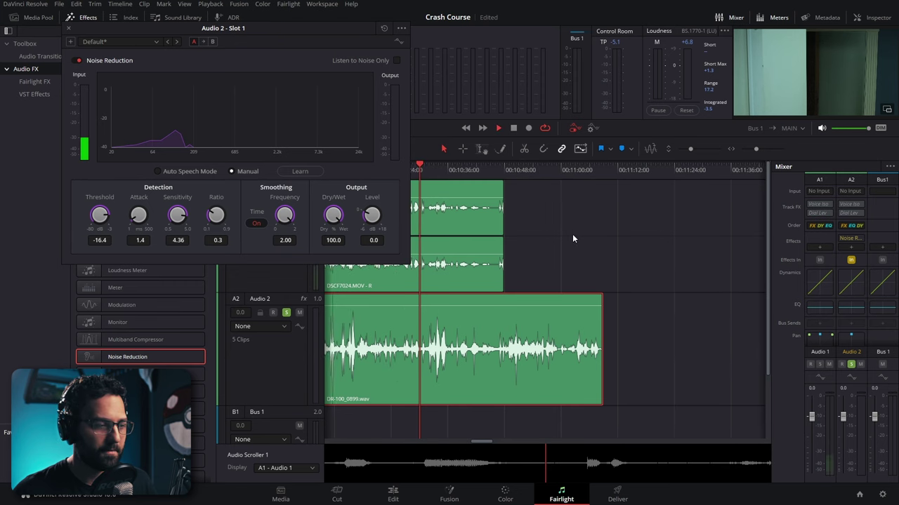
{"action": "scroll", "coordinate": [482, 231], "scroll_direction": "up", "scroll_amount": 2}
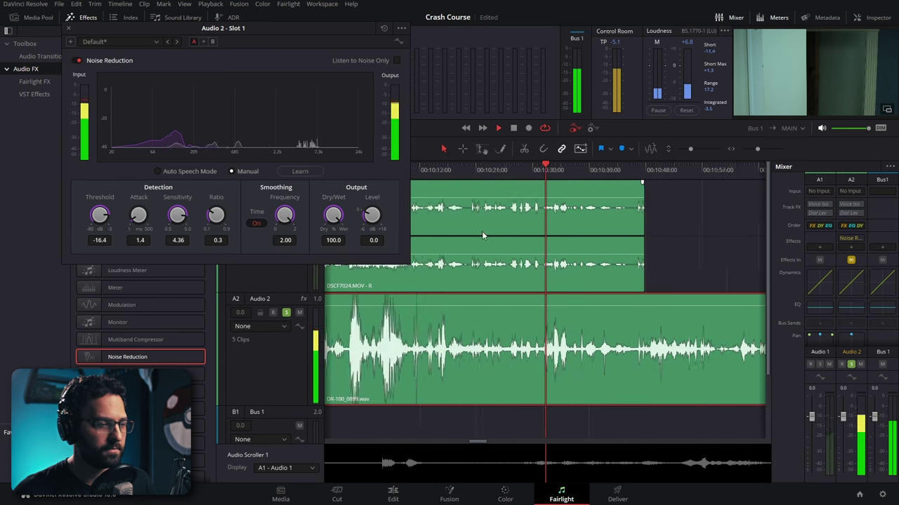
{"action": "scroll", "coordinate": [540, 234], "scroll_direction": "down", "scroll_amount": 3}
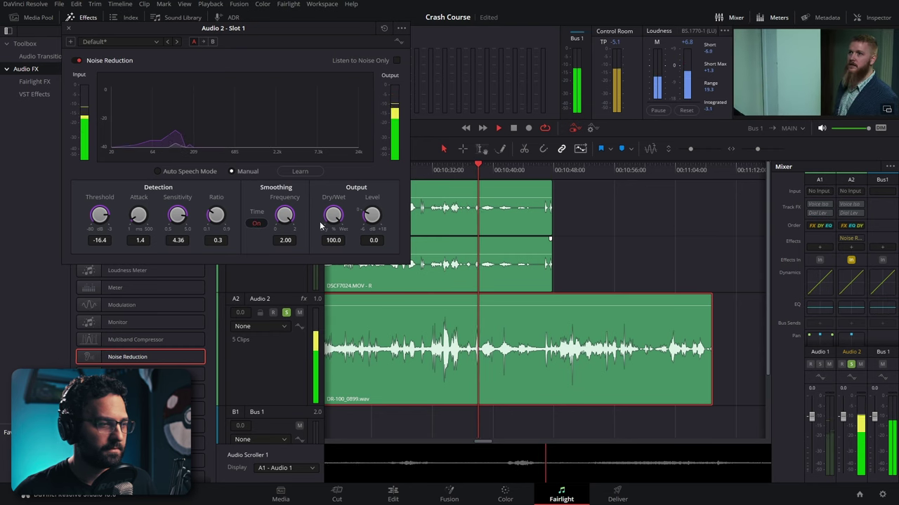
{"action": "scroll", "coordinate": [536, 170], "scroll_direction": "left", "scroll_amount": 3}
{"action": "key", "text": "space"}
Lower the Noise Reduction threshold to -32.9 and replay the dialogue from about 00:10:29
{"action": "left_click", "coordinate": [538, 170]}
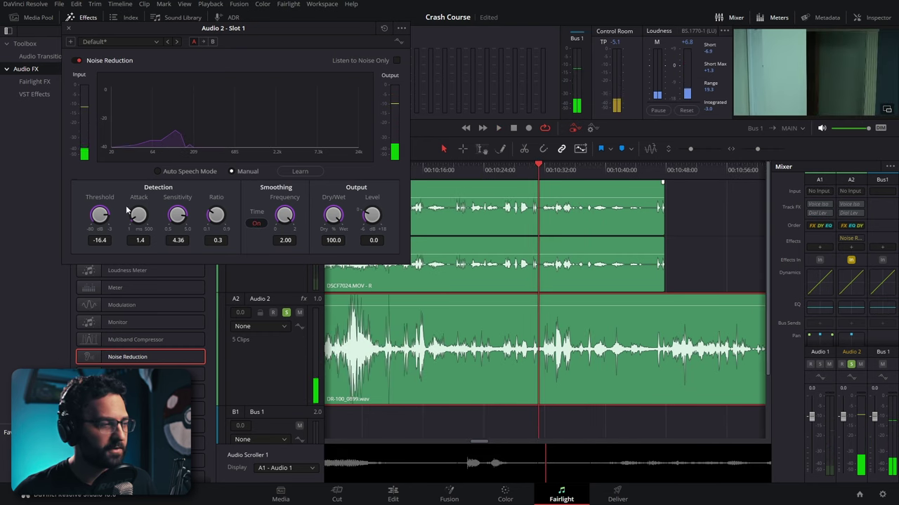
{"action": "mouse_move", "coordinate": [86, 220]}
{"action": "left_mouse_down"}
{"action": "mouse_move", "coordinate": [84, 229]}
{"action": "mouse_move", "coordinate": [98, 220]}
{"action": "left_mouse_up"}
{"action": "key", "text": "space"}
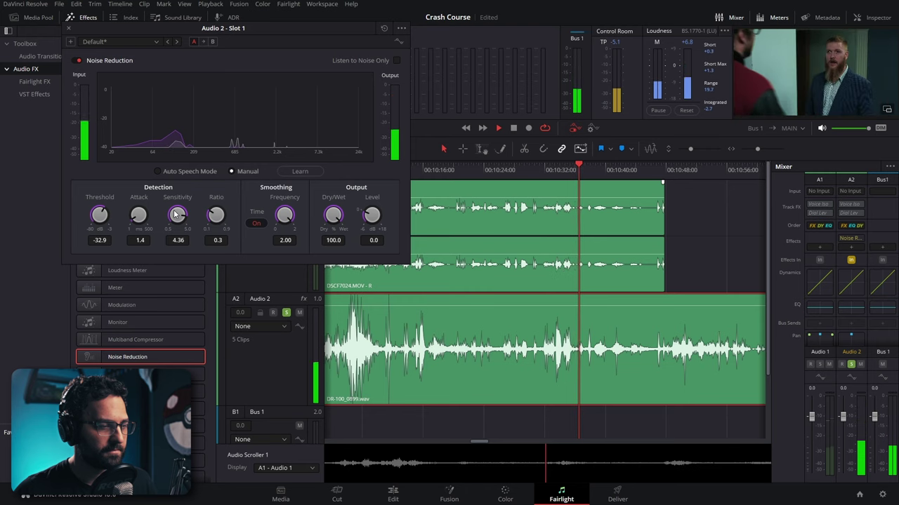
{"action": "key", "text": "space"}
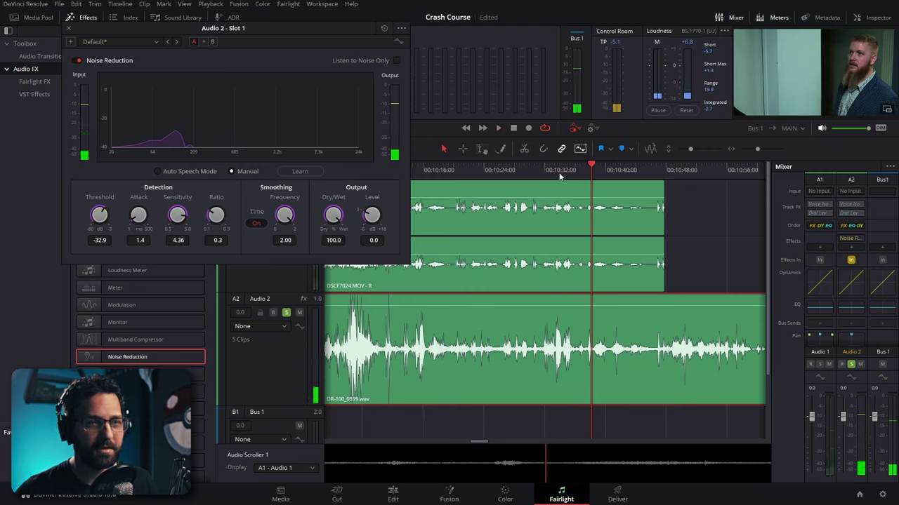
Adjust Noise Reduction to a sensitivity of 2.22 and a ratio of 0.6 while listening to the dialogue
{"action": "left_click", "coordinate": [560, 174]}
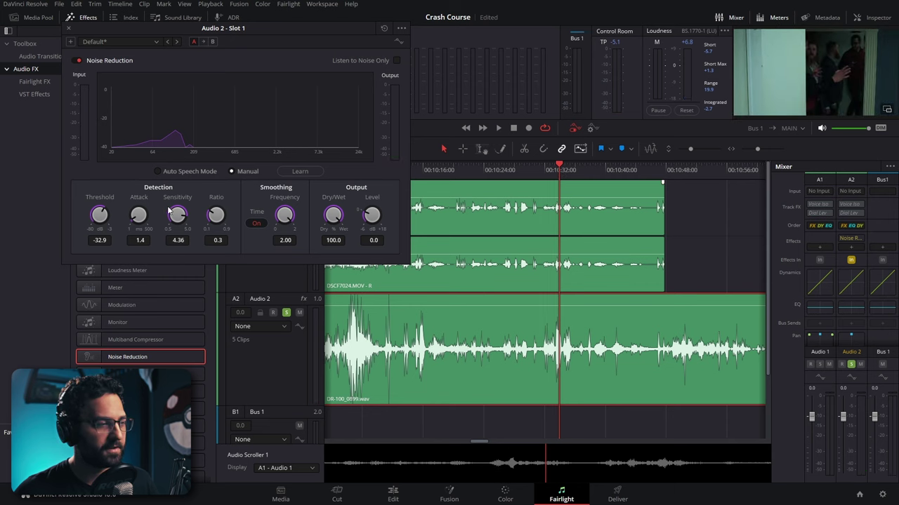
{"action": "key", "text": "space"}
{"action": "left_click_drag", "start_coordinate": [162, 221], "coordinate": [118, 242]}
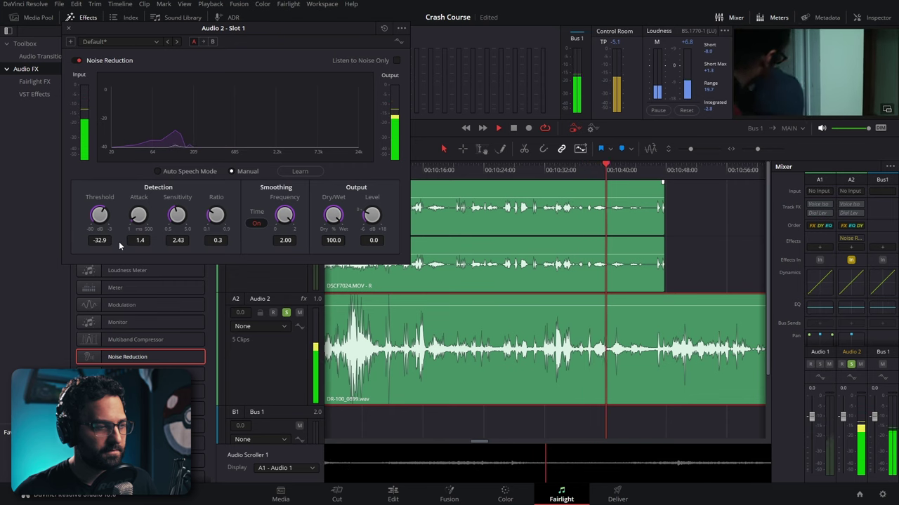
{"action": "left_click_drag", "start_coordinate": [216, 216], "coordinate": [259, 207]}
{"action": "key", "text": "space"}
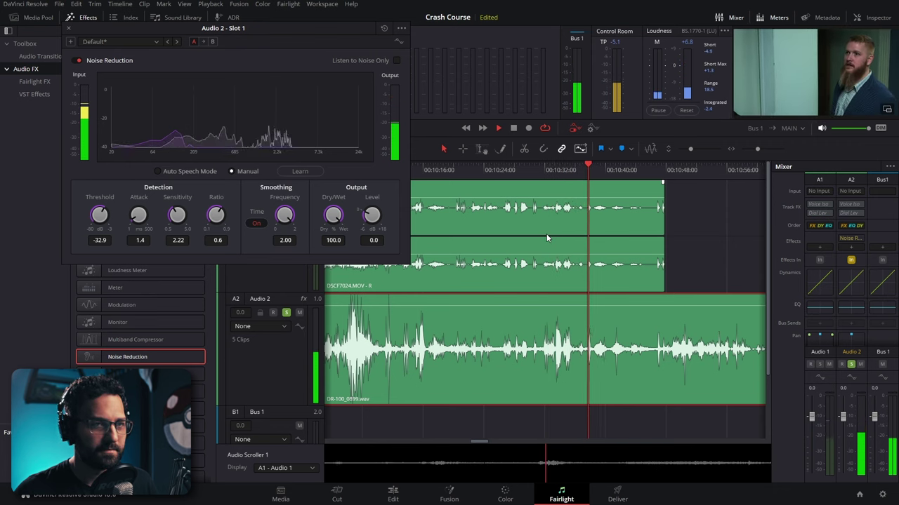
{"action": "key", "text": "space"}
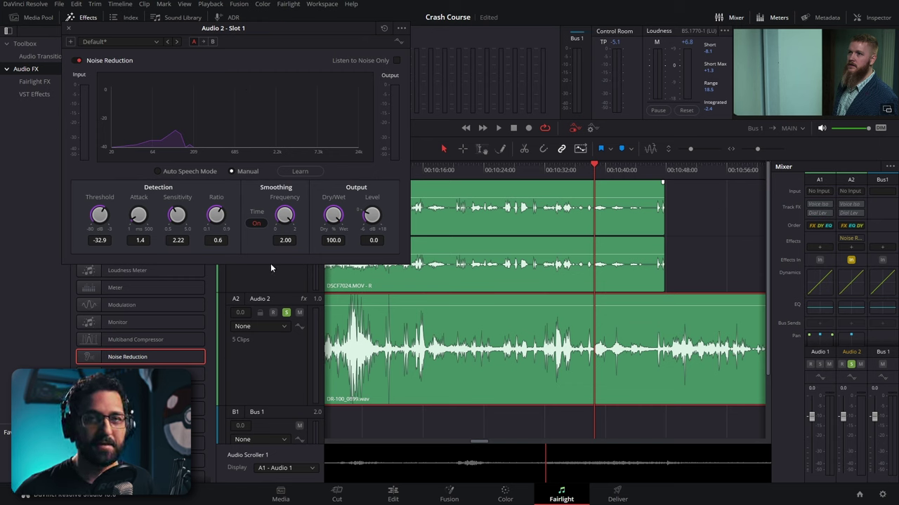
Bypass Noise Reduction and play Audio 2 to compare the dialogue without the effect
{"action": "left_click", "coordinate": [76, 60]}
{"action": "key", "text": "space"}
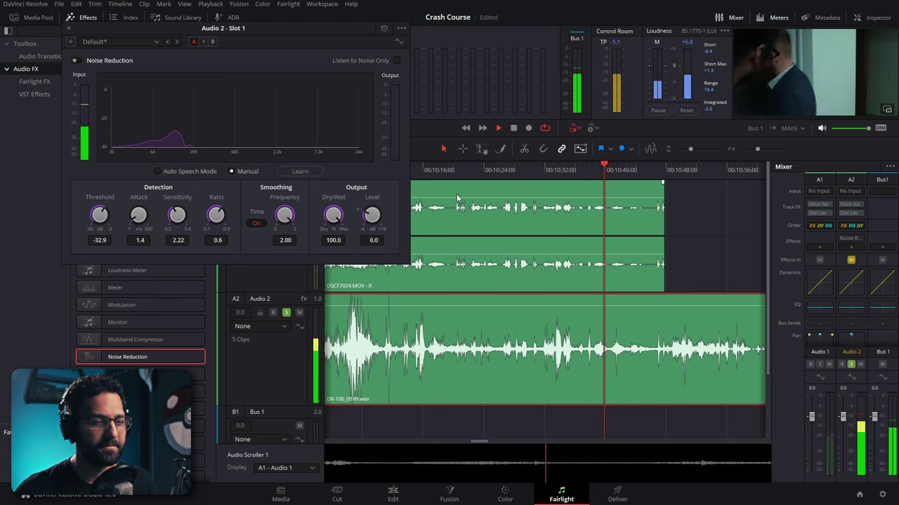
{"action": "key", "text": "space"}
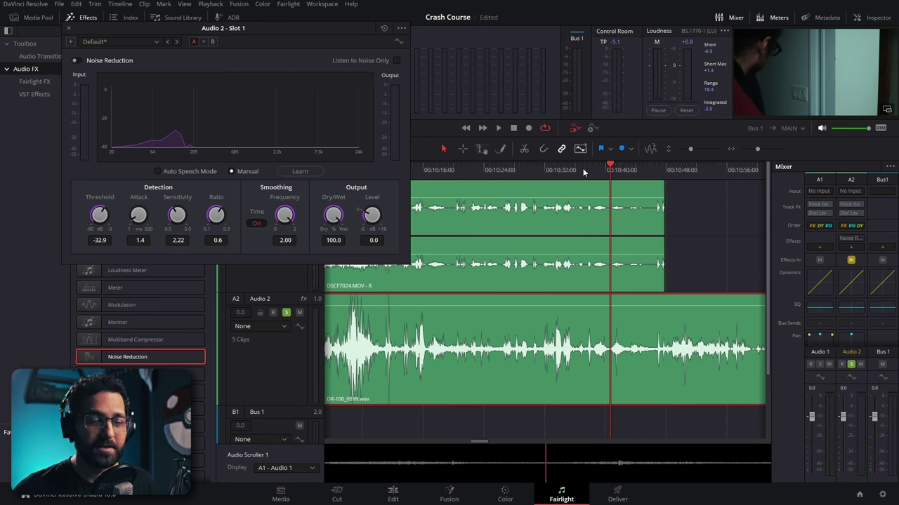
{"action": "left_click", "coordinate": [582, 170]}
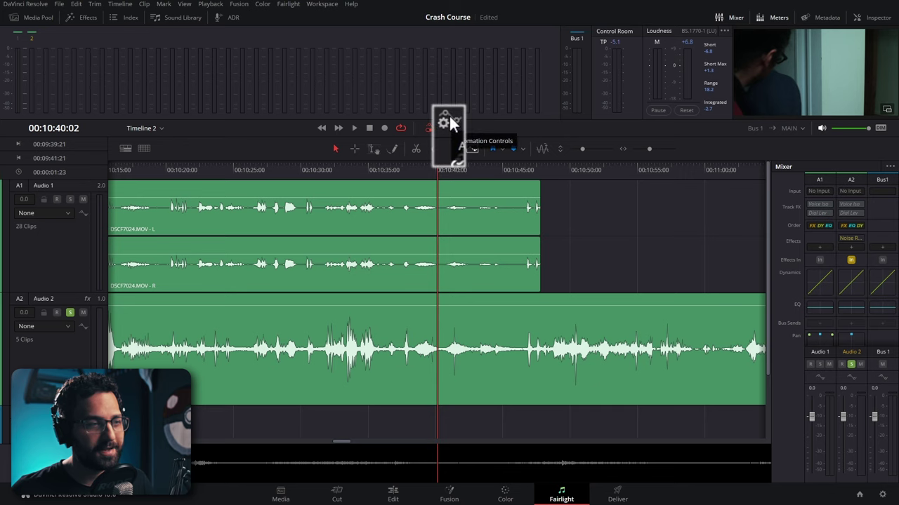
Show the automation controls, enable fader automation and set the touch mode to Latch
{"action": "left_click", "coordinate": [450, 123]}
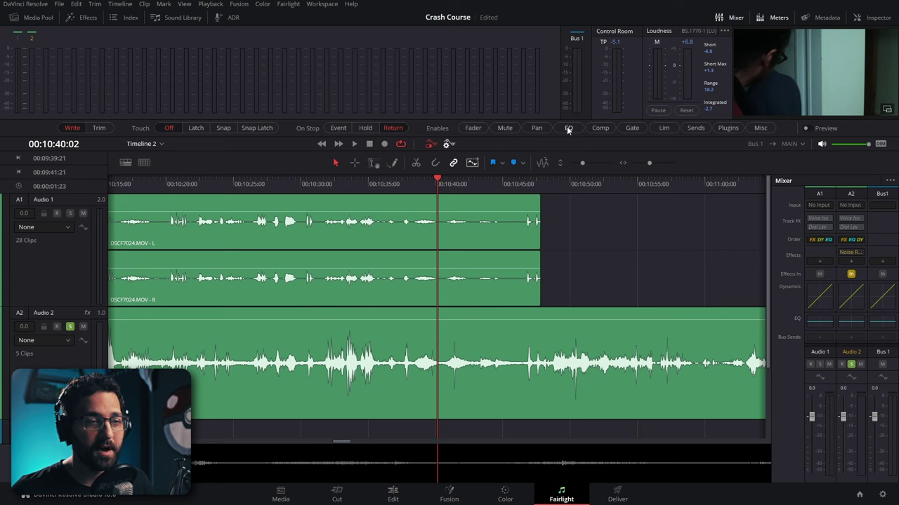
{"action": "left_click", "coordinate": [473, 129]}
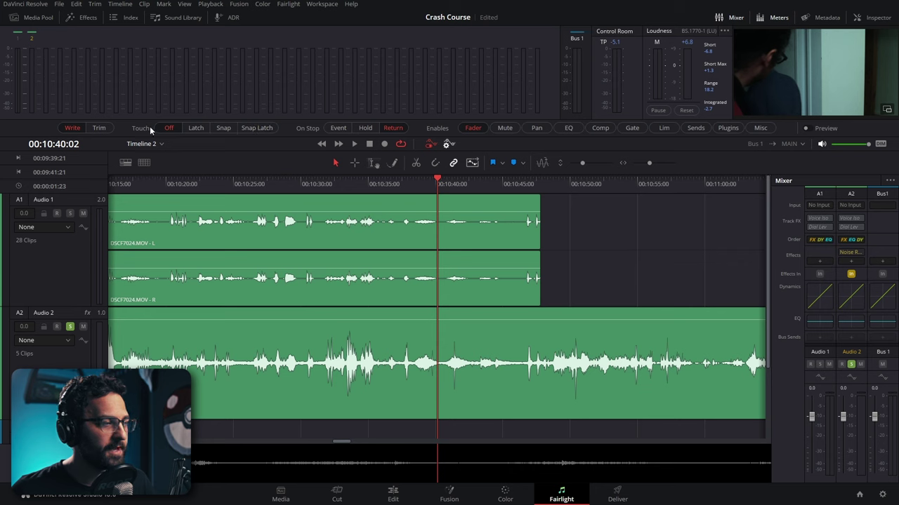
{"action": "left_click", "coordinate": [196, 127]}
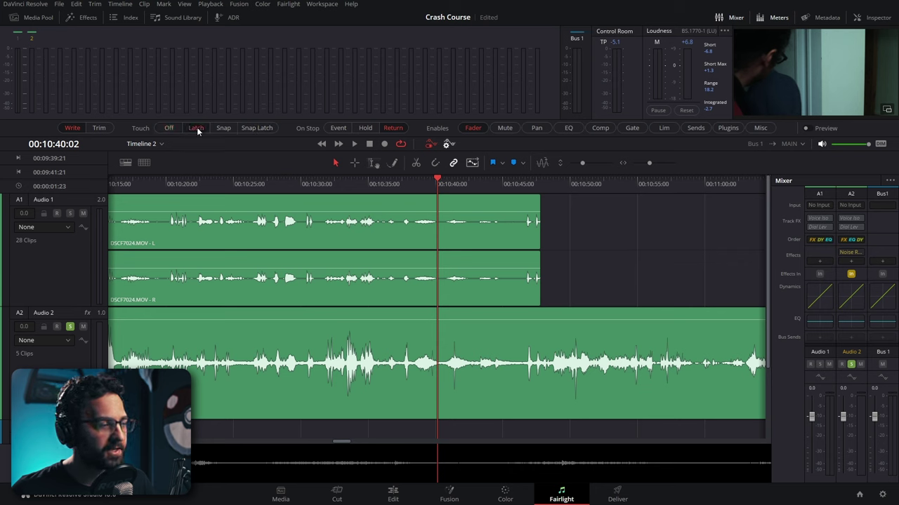
Display Audio 2's Fader Level curve and record fader moves on Audio 2 during playback from about 00:10:28 to 00:10:41
{"action": "left_click", "coordinate": [53, 341]}
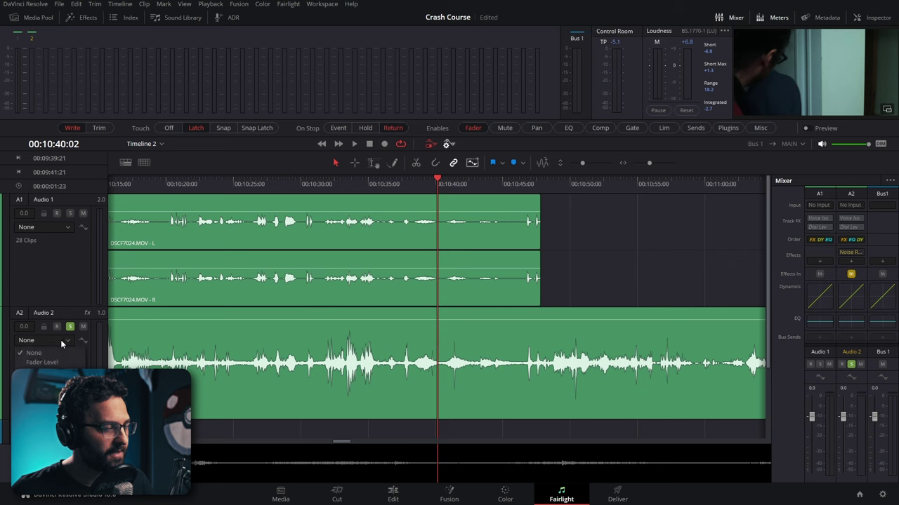
{"action": "left_click", "coordinate": [46, 355]}
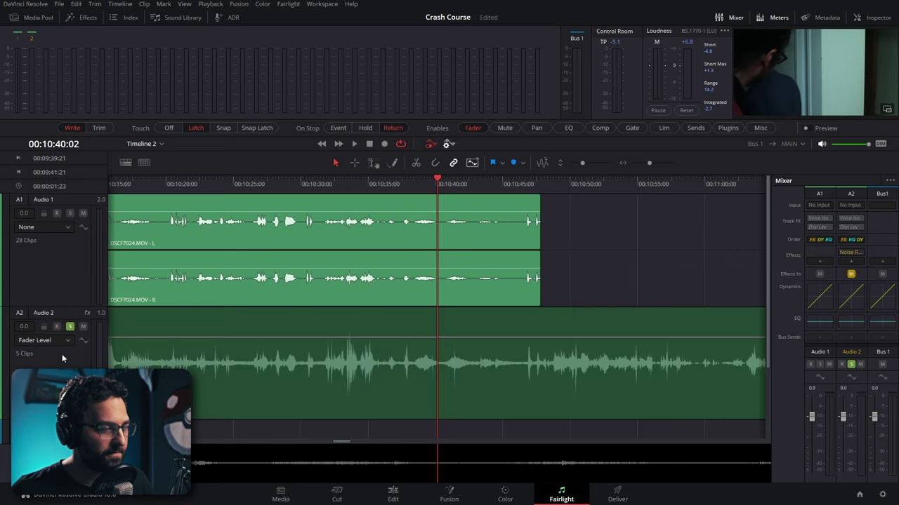
{"action": "left_click", "coordinate": [271, 183]}
{"action": "key", "text": "space"}
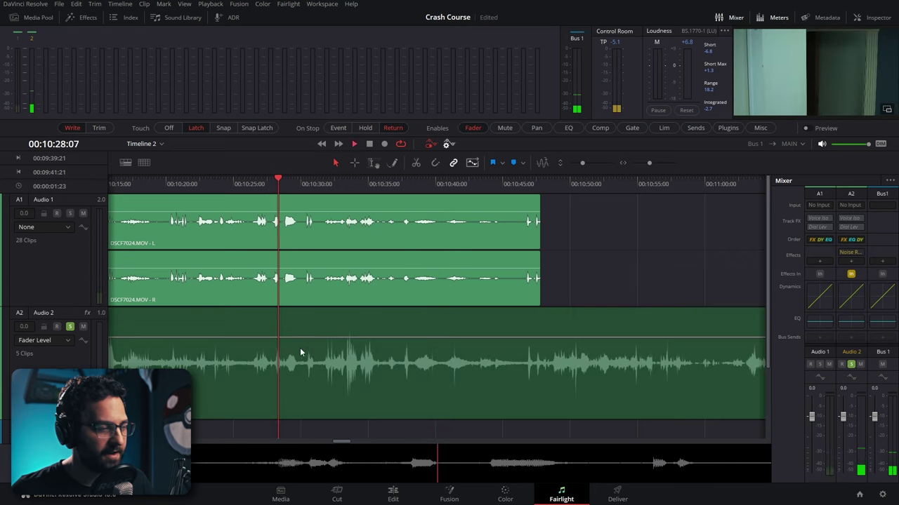
{"action": "mouse_move", "coordinate": [303, 331]}
{"action": "left_mouse_down"}
{"action": "mouse_move", "coordinate": [342, 359]}
{"action": "mouse_move", "coordinate": [358, 332]}
{"action": "mouse_move", "coordinate": [358, 359]}
{"action": "mouse_move", "coordinate": [368, 366]}
{"action": "mouse_move", "coordinate": [407, 317]}
{"action": "left_mouse_up"}
{"action": "key", "text": "space"}
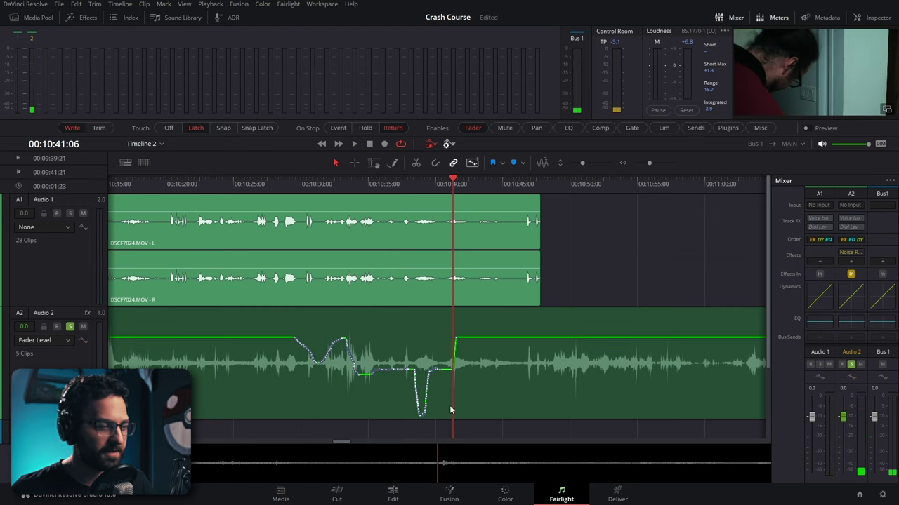
Try to erase Audio 2's recorded fader automation across the selected range from 00:10:28:13 to 00:10:42:14
{"action": "key", "text": "Home"}
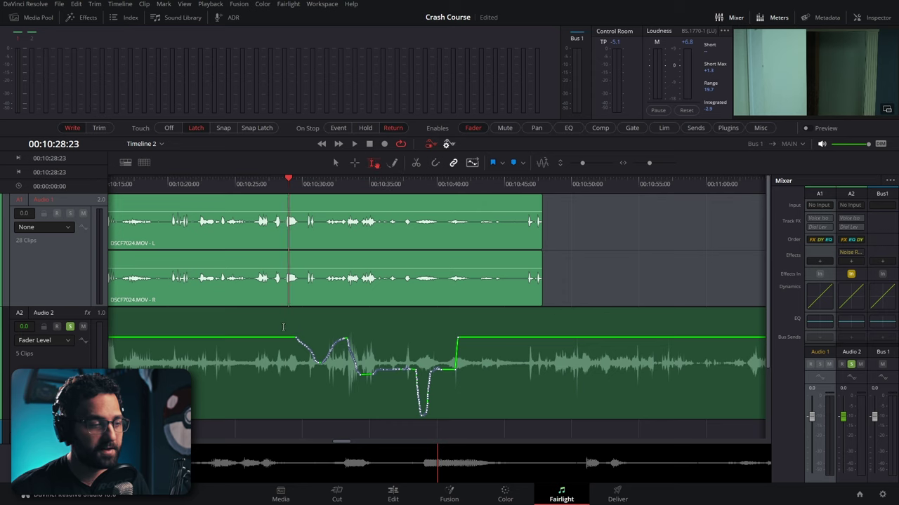
{"action": "left_click_drag", "start_coordinate": [284, 332], "coordinate": [471, 333]}
{"action": "key", "text": "shift+i"}
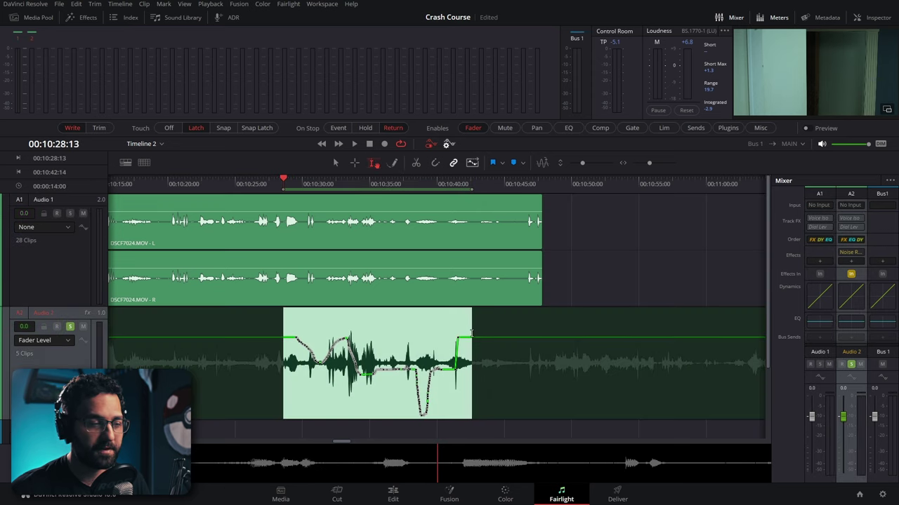
{"action": "left_click", "coordinate": [292, 4]}
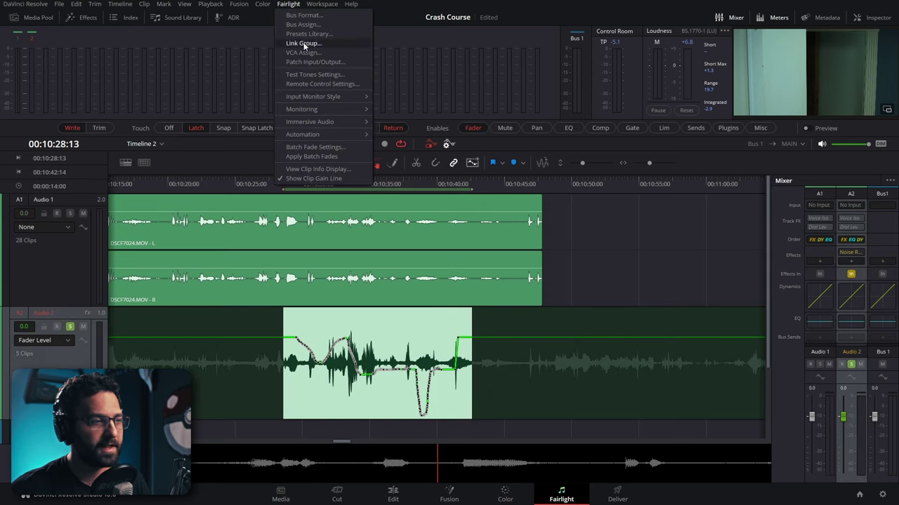
{"action": "mouse_move", "coordinate": [316, 131]}
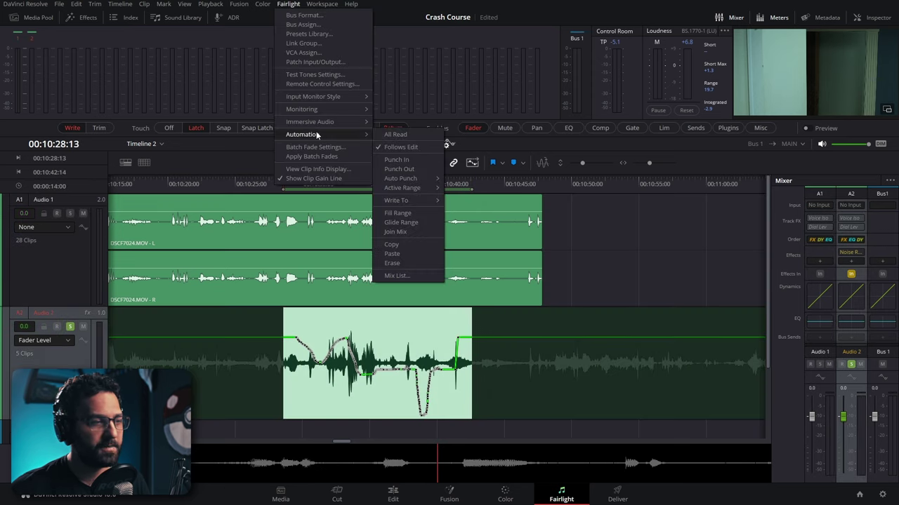
{"action": "left_click", "coordinate": [392, 263]}
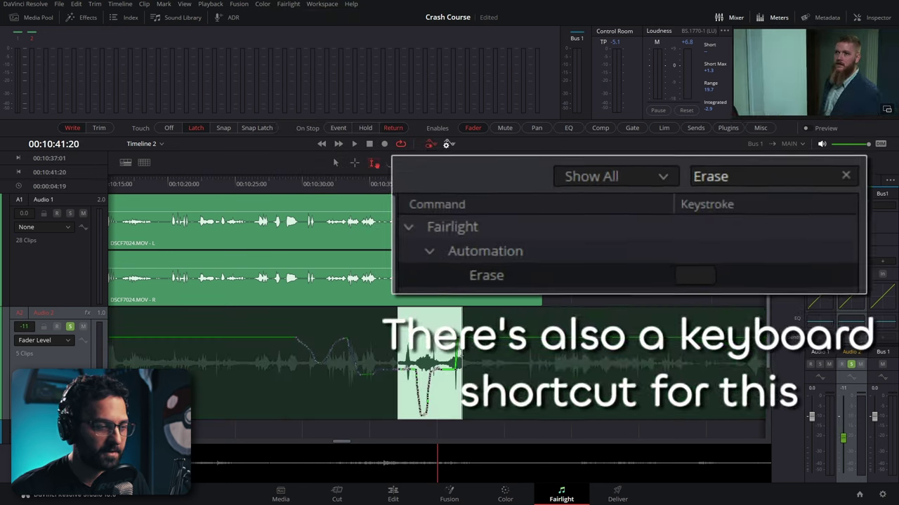
Erase the fader automation on Audio 2 in the selected range from 00:10:37:01 to 00:10:41:20
{"action": "left_click", "coordinate": [289, 5]}
{"action": "mouse_move", "coordinate": [309, 134]}
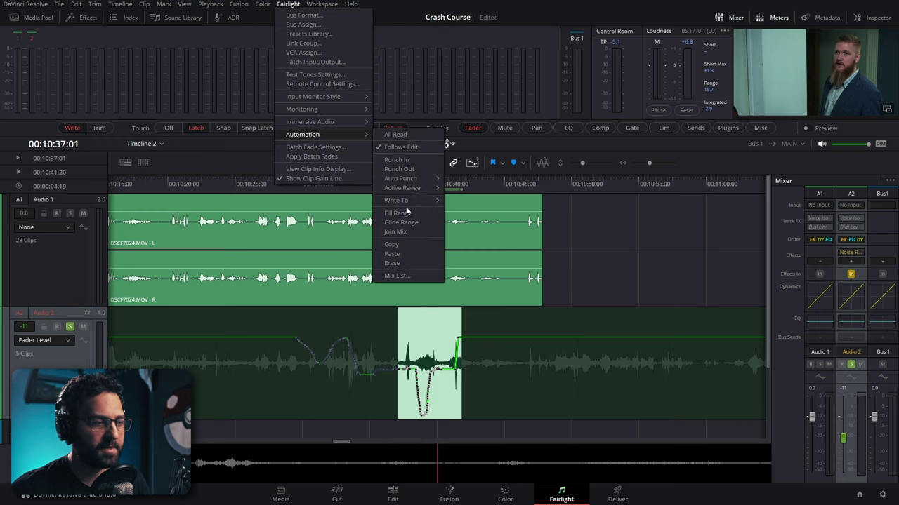
{"action": "left_click", "coordinate": [391, 263]}
{"action": "left_click", "coordinate": [606, 260]}
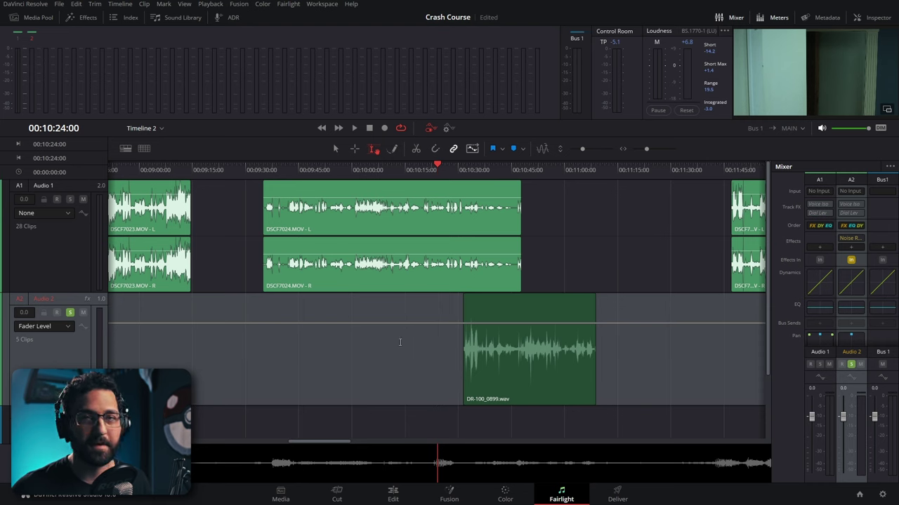
Open the ADR setup and add a new mono audio track below Audio 2
{"action": "left_click", "coordinate": [229, 18]}
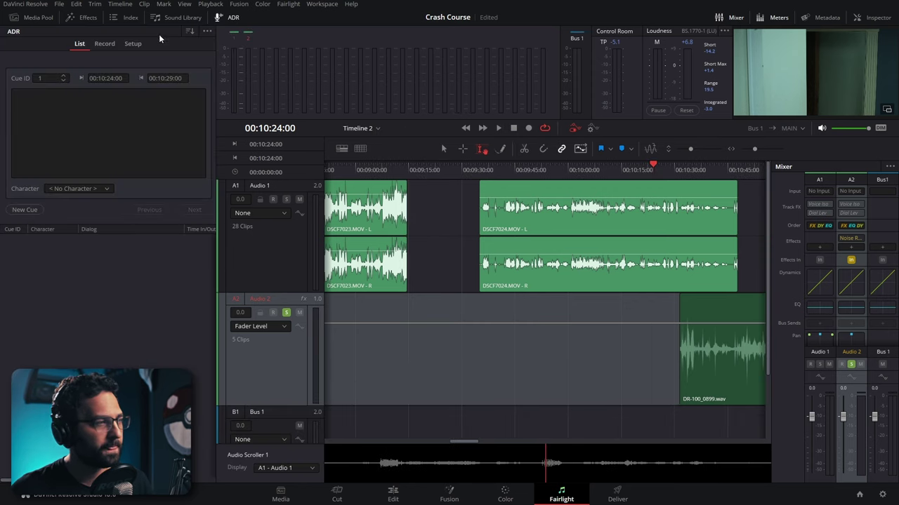
{"action": "left_click", "coordinate": [129, 45]}
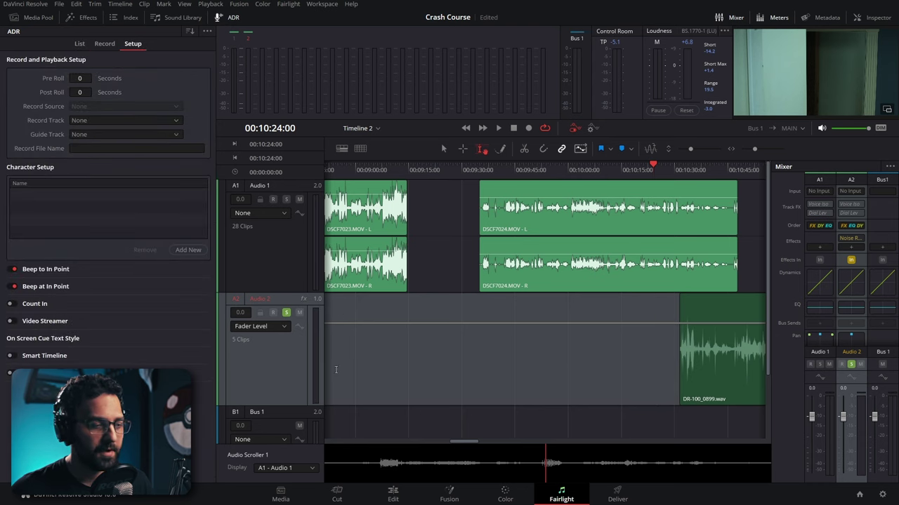
{"action": "scroll", "coordinate": [358, 393], "scroll_direction": "down", "scroll_amount": 3}
{"action": "scroll", "coordinate": [359, 393], "scroll_direction": "up", "scroll_amount": 3}
{"action": "scroll", "coordinate": [345, 279], "scroll_direction": "down", "scroll_amount": 2}
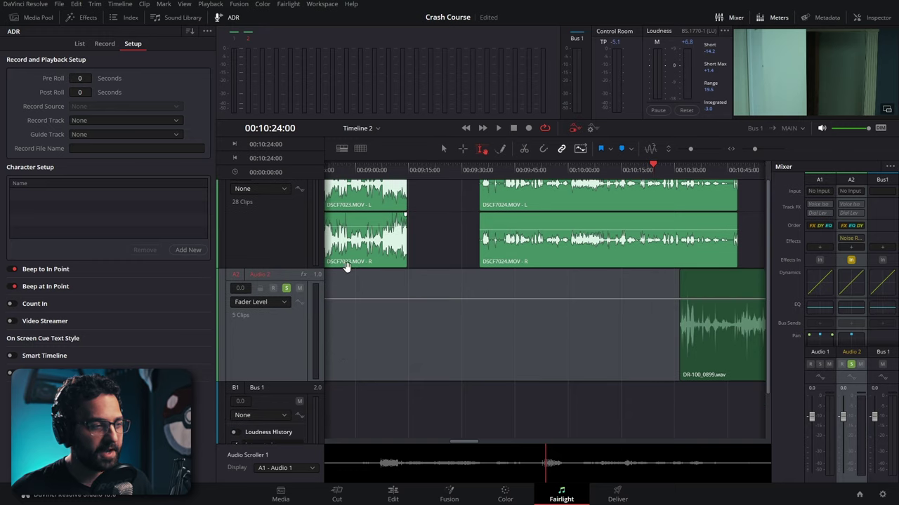
{"action": "right_click", "coordinate": [283, 288]}
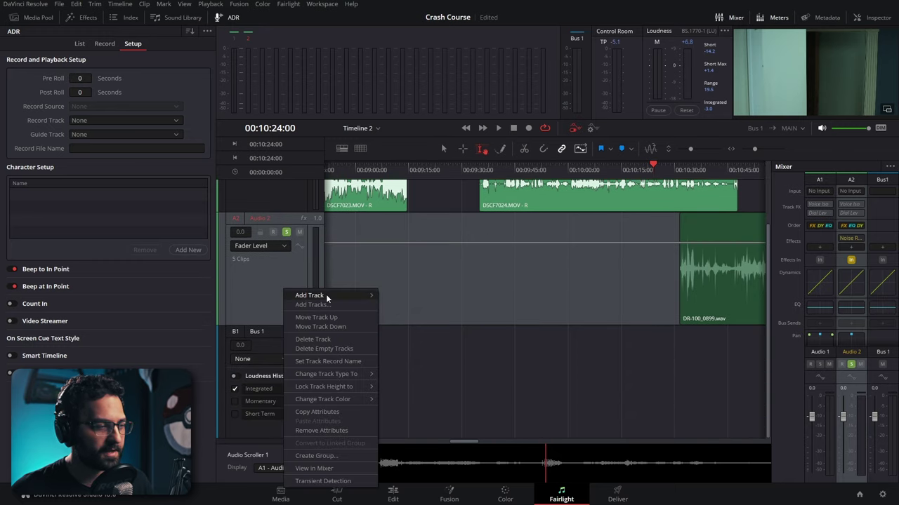
{"action": "mouse_move", "coordinate": [326, 299]}
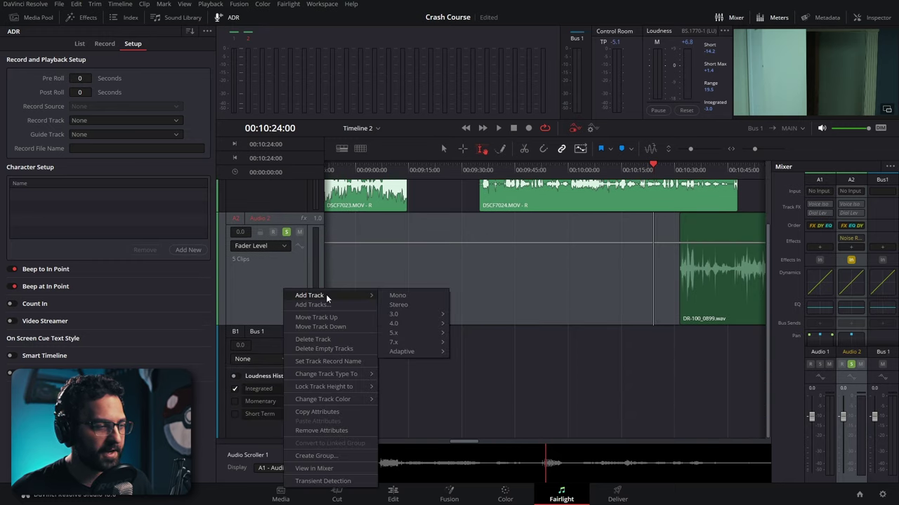
{"action": "left_click", "coordinate": [406, 296]}
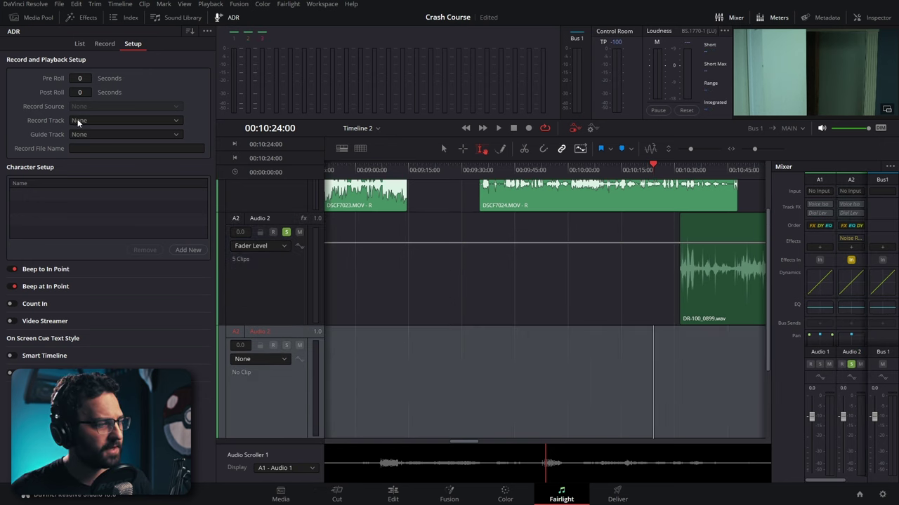
Set the ADR record track to Audio 3 and the record source to 1: Microphone (2- USB Audio CODEC)
{"action": "left_click", "coordinate": [79, 121]}
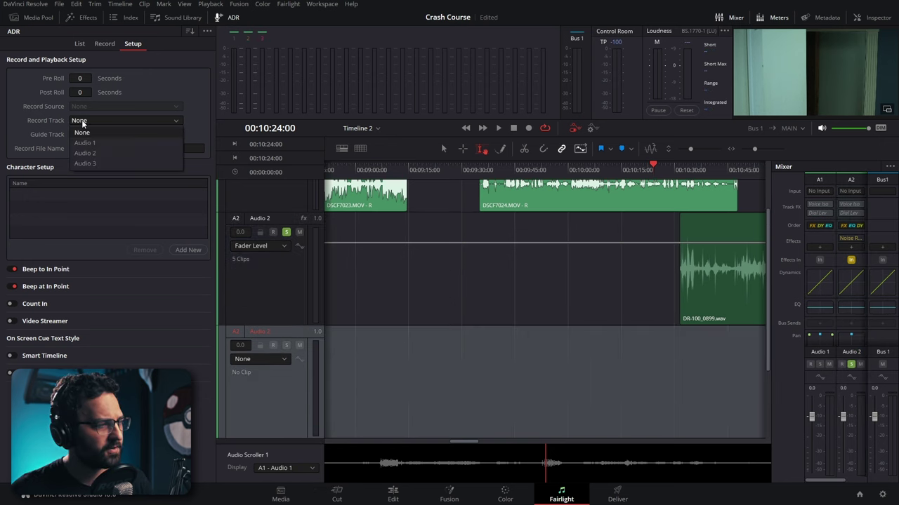
{"action": "left_click", "coordinate": [86, 164]}
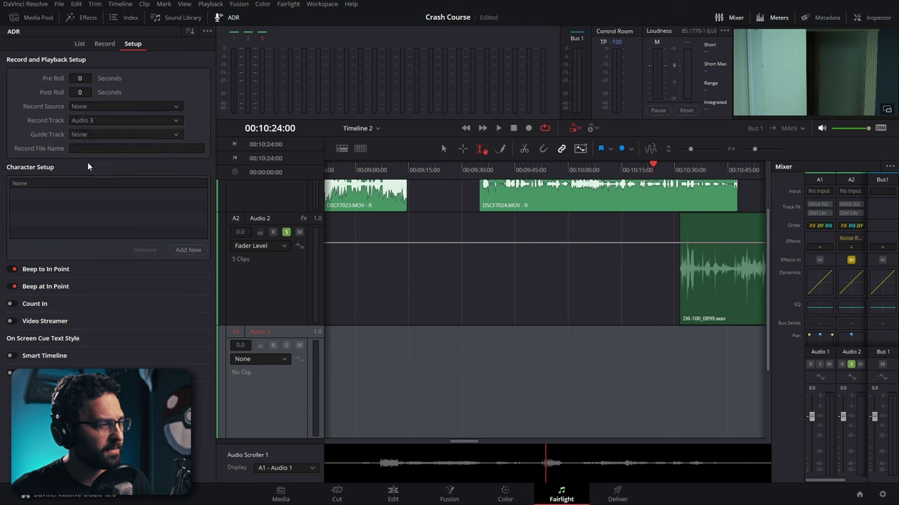
{"action": "left_click", "coordinate": [83, 107]}
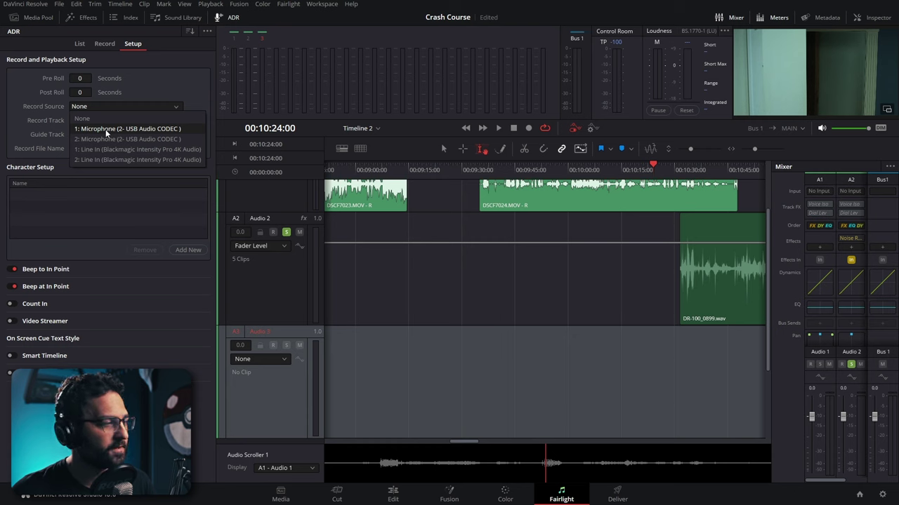
{"action": "left_click", "coordinate": [105, 129]}
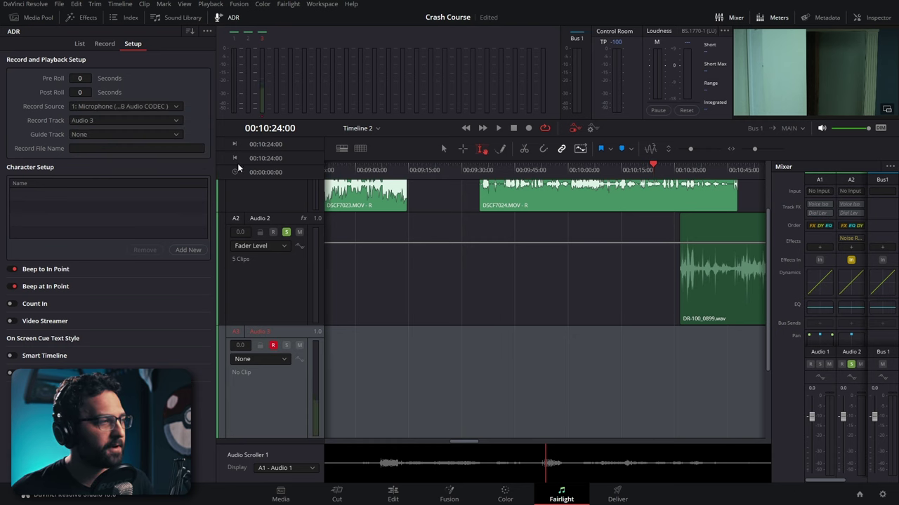
Check the input device choices in the Video and Audio I/O preferences, keep Microphone (2- USB Audio CODEC) and save
{"action": "left_click", "coordinate": [34, 6]}
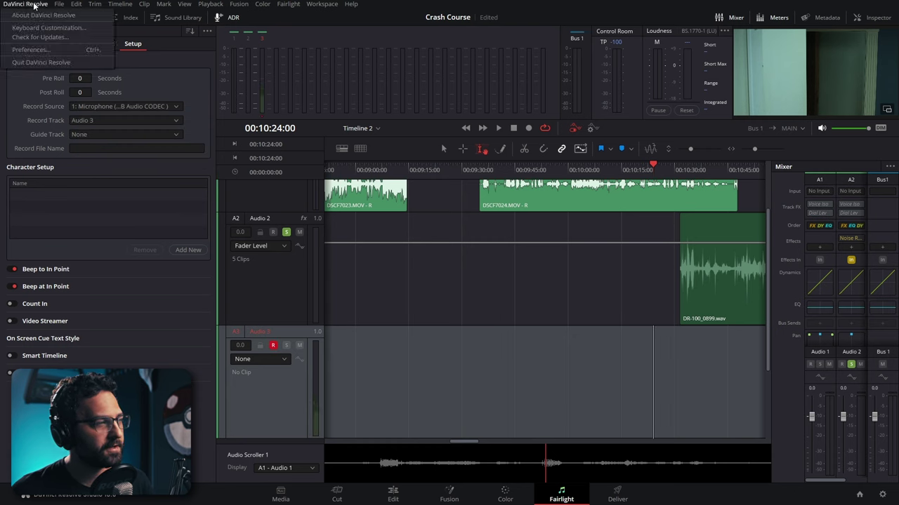
{"action": "left_click", "coordinate": [28, 51]}
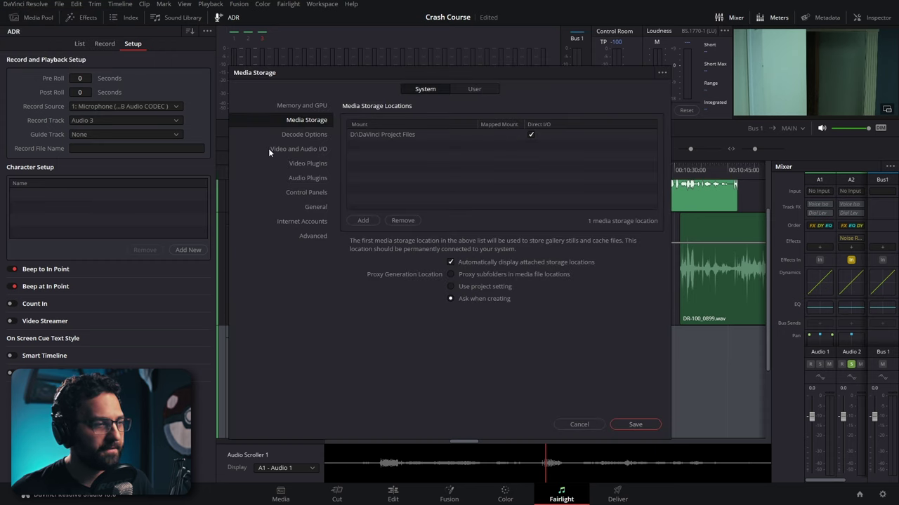
{"action": "left_click", "coordinate": [310, 148]}
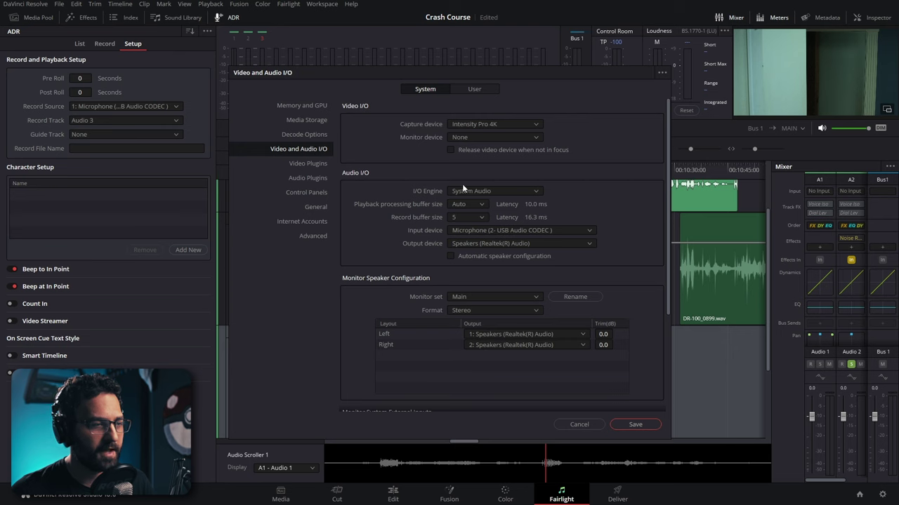
{"action": "left_click", "coordinate": [463, 235]}
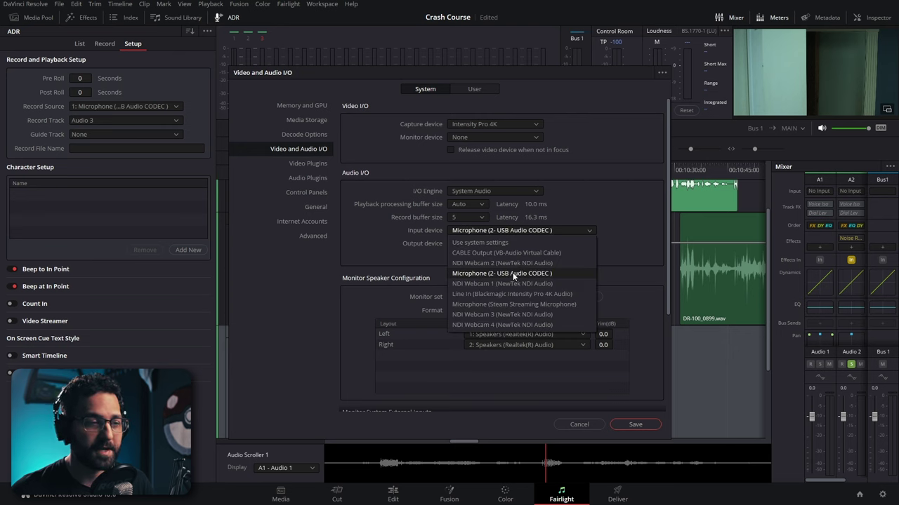
{"action": "left_click", "coordinate": [624, 232]}
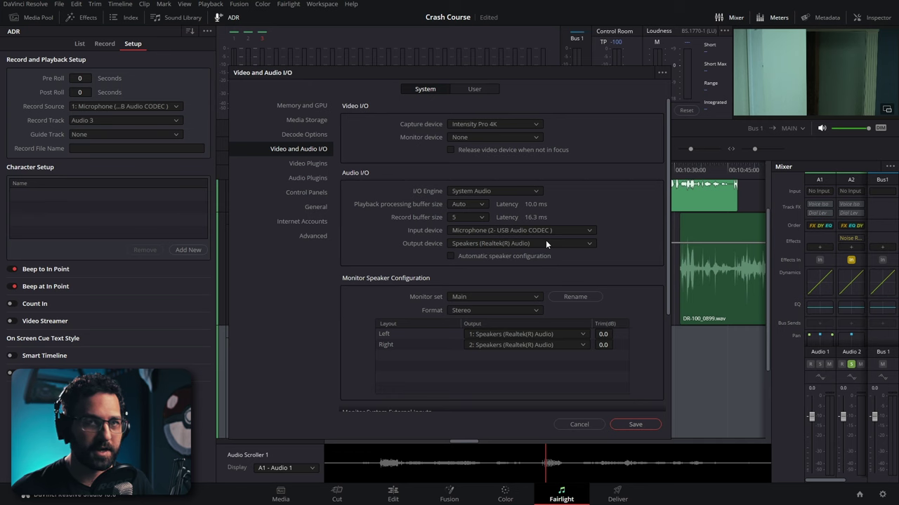
{"action": "left_click", "coordinate": [630, 424]}
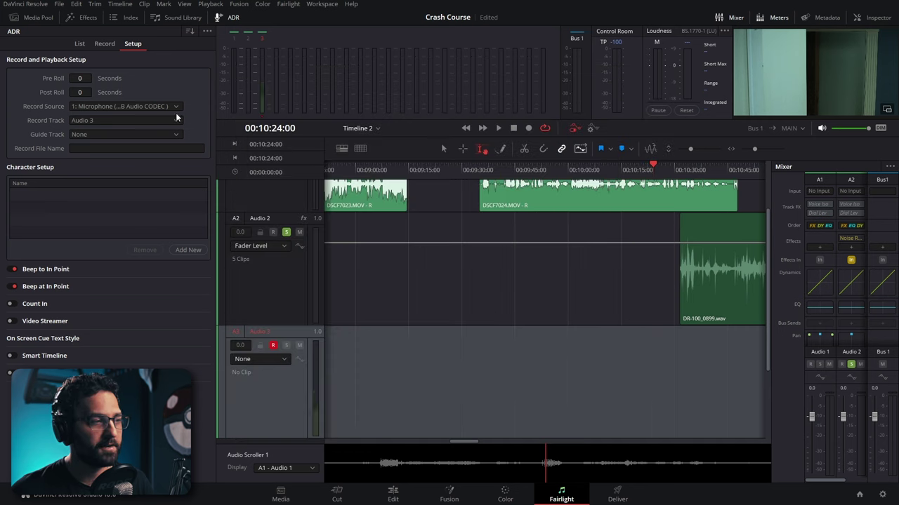
Review the ADR record source choices and the track types that Audio 3 can be changed to, without changing either
{"action": "left_click", "coordinate": [86, 106]}
{"action": "left_click", "coordinate": [179, 108]}
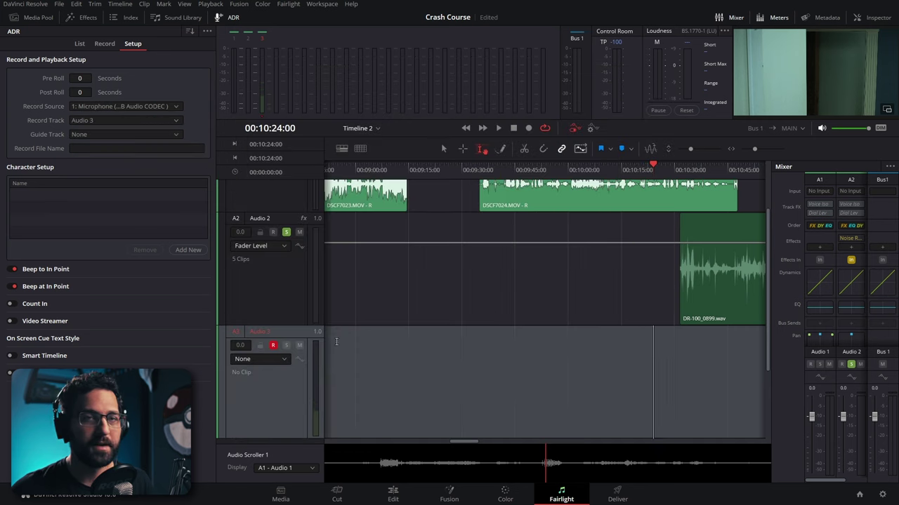
{"action": "right_click", "coordinate": [292, 338]}
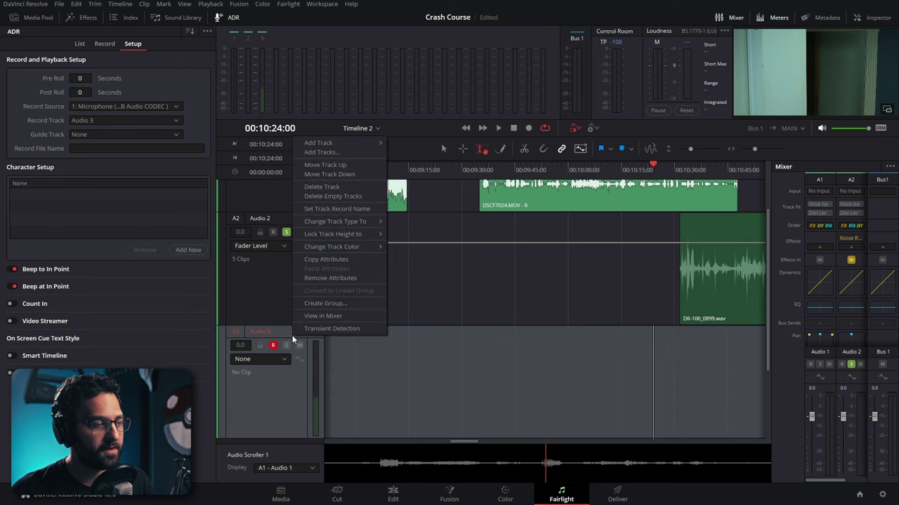
{"action": "mouse_move", "coordinate": [341, 222]}
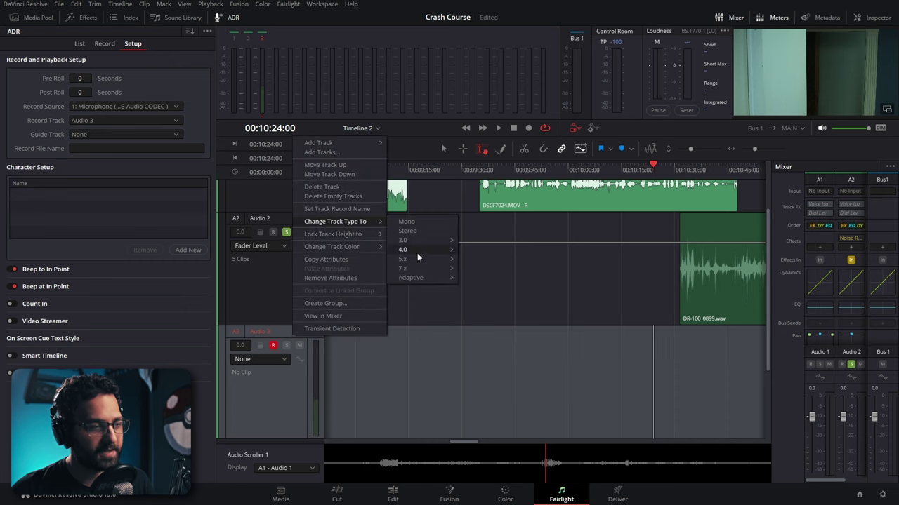
{"action": "left_click", "coordinate": [432, 373]}
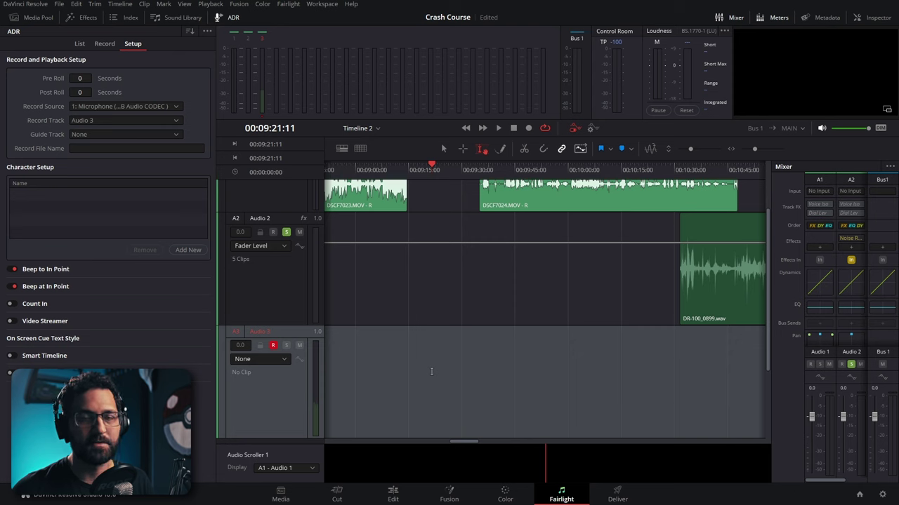
Disarm and re-arm Audio 3, and keep the microphone out of the monitoring by muting the output, then by soloing Audio 2 with it unmuted
{"action": "left_click", "coordinate": [273, 345]}
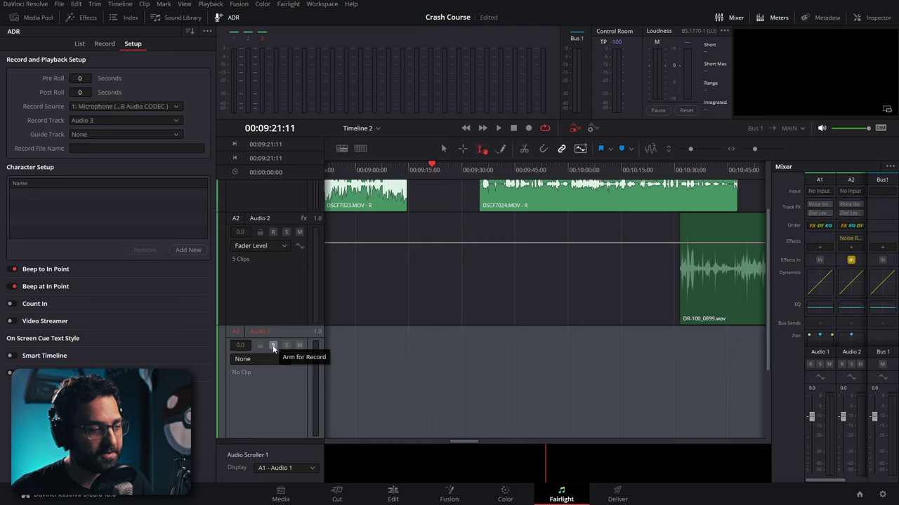
{"action": "left_click", "coordinate": [272, 346]}
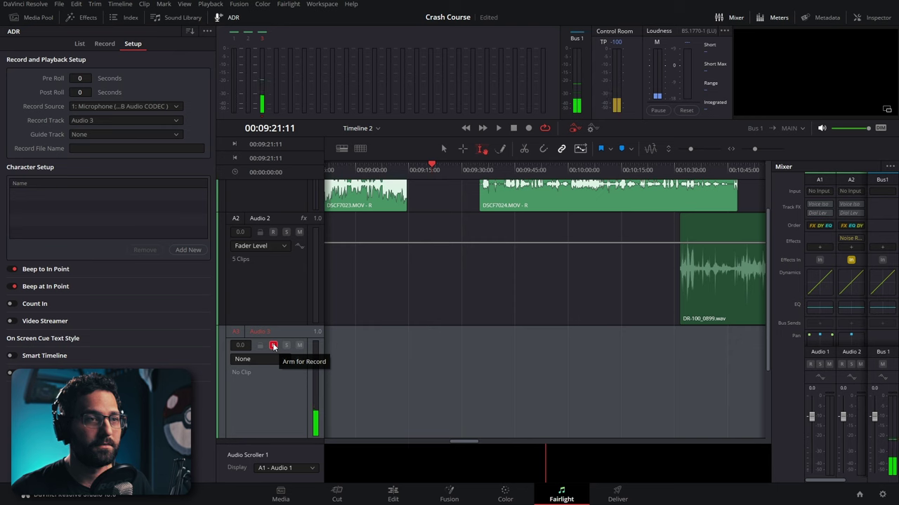
{"action": "left_click", "coordinate": [821, 129]}
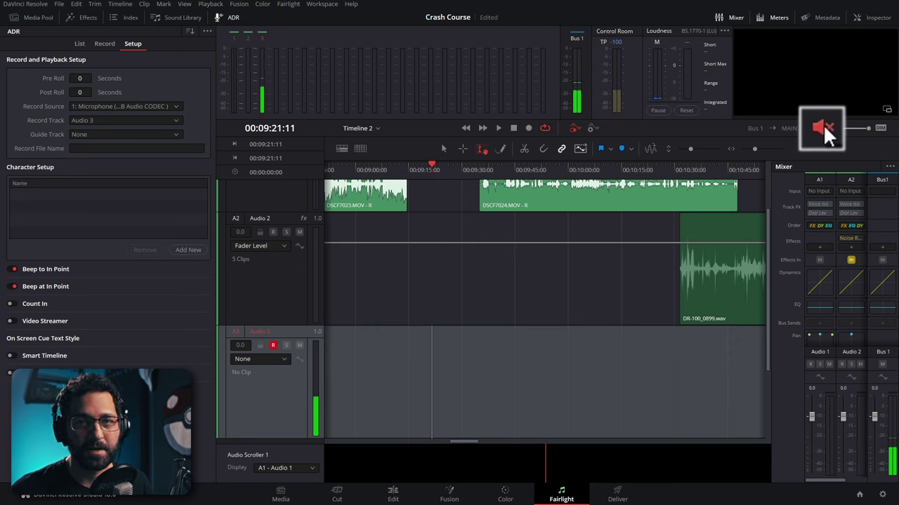
{"action": "left_click", "coordinate": [285, 231]}
{"action": "left_click", "coordinate": [821, 128]}
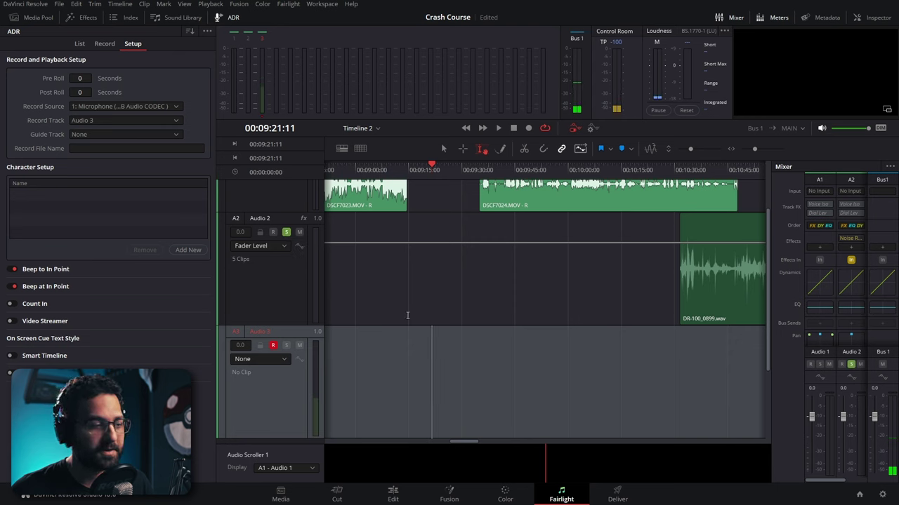
Record a short microphone take on Audio 3 starting at 00:10:19:20, disarm the track and clear Audio 2's solo
{"action": "scroll", "coordinate": [485, 165], "scroll_direction": "right", "scroll_amount": 3}
{"action": "left_click", "coordinate": [450, 170]}
{"action": "left_click_drag", "start_coordinate": [450, 170], "coordinate": [525, 169]}
{"action": "left_click", "coordinate": [443, 150]}
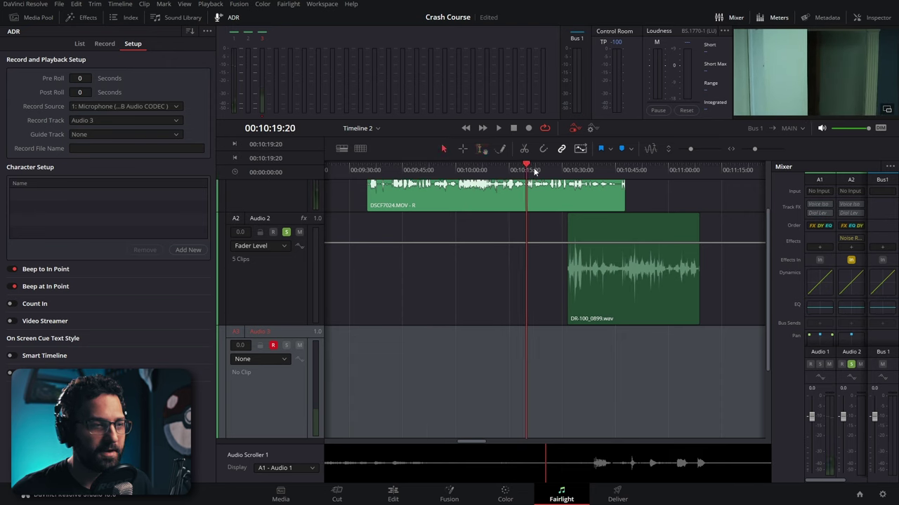
{"action": "left_click", "coordinate": [528, 128]}
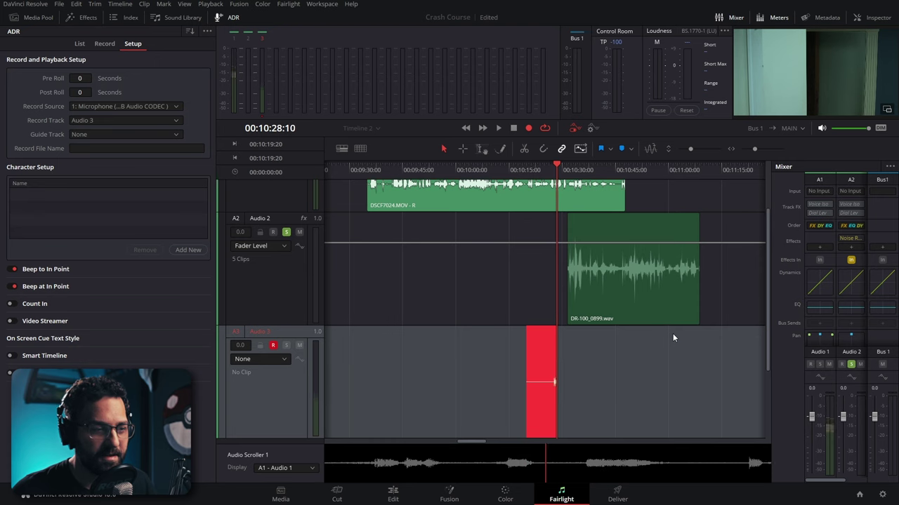
{"action": "key", "text": "space"}
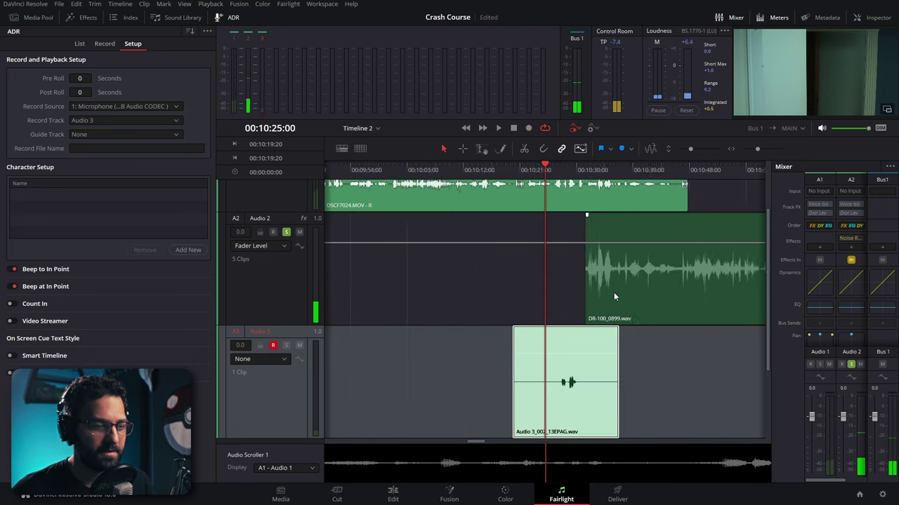
{"action": "left_click", "coordinate": [274, 346]}
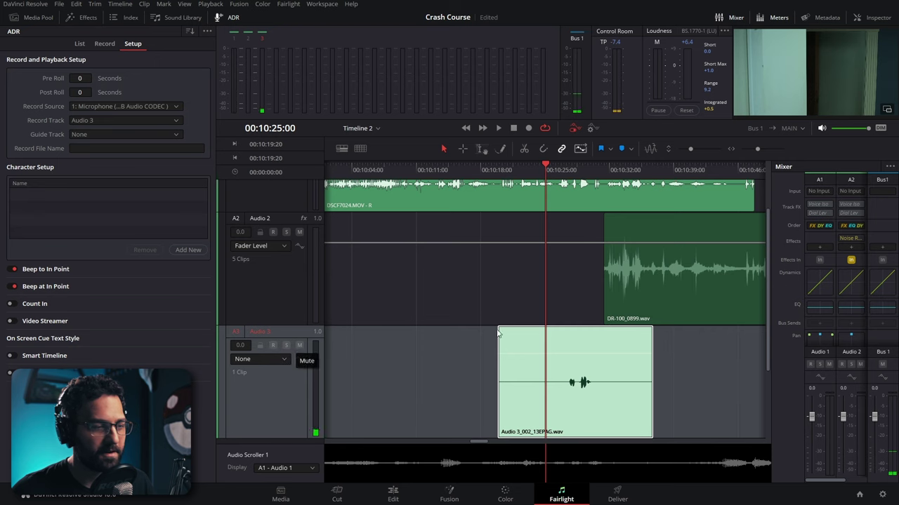
Shift the recorded Audio 3 clip about one second further along the timeline and play it back
{"action": "key", "text": "space"}
{"action": "left_click_drag", "start_coordinate": [544, 370], "coordinate": [553, 370]}
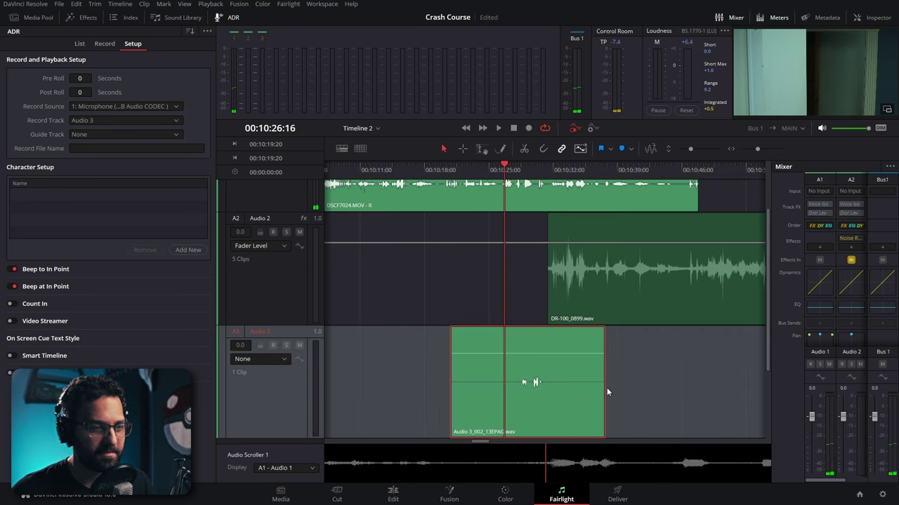
{"action": "key", "text": "space"}
{"action": "scroll", "coordinate": [625, 350], "scroll_direction": "up", "scroll_amount": 2}
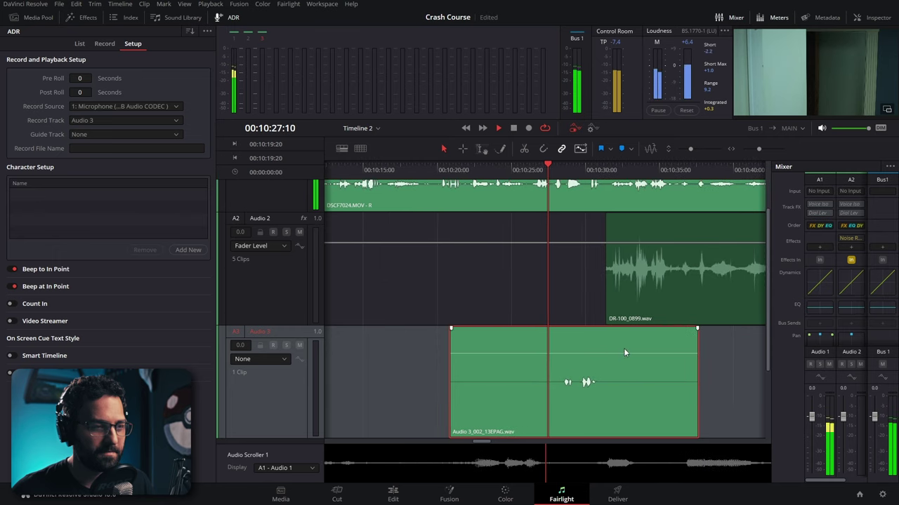
{"action": "key", "text": "space"}
Mute Audio 1 and play the recorded take on Audio 3 through into the DR-100_0899.wav clip on Audio 2
{"action": "scroll", "coordinate": [521, 295], "scroll_direction": "up", "scroll_amount": 2}
{"action": "left_click", "coordinate": [299, 199]}
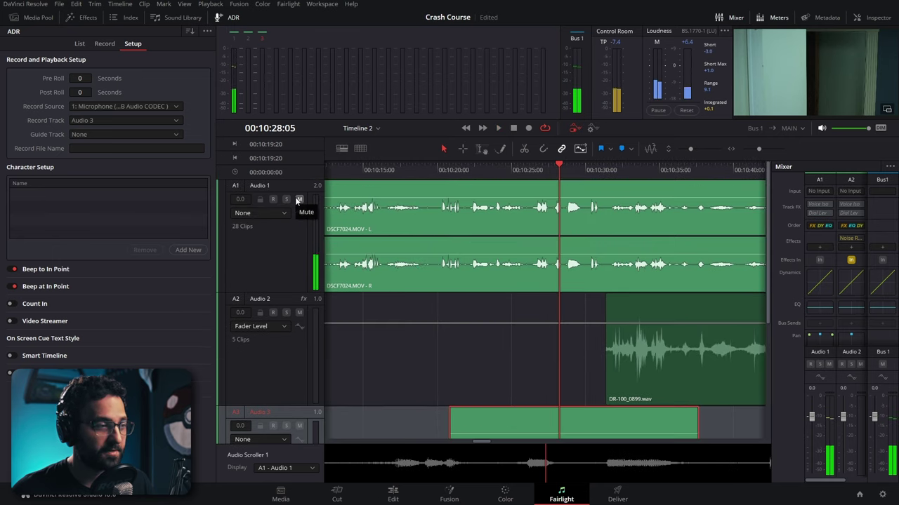
{"action": "scroll", "coordinate": [636, 321], "scroll_direction": "down", "scroll_amount": 3}
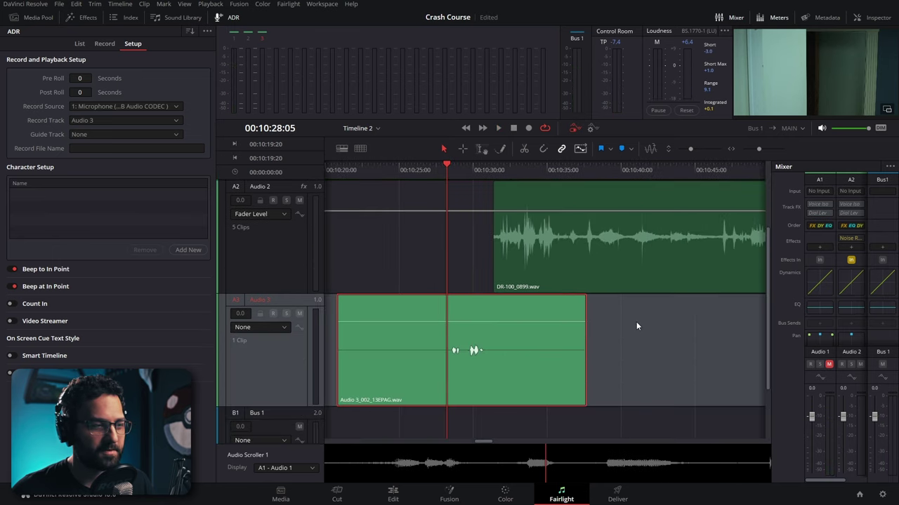
{"action": "key", "text": "space"}
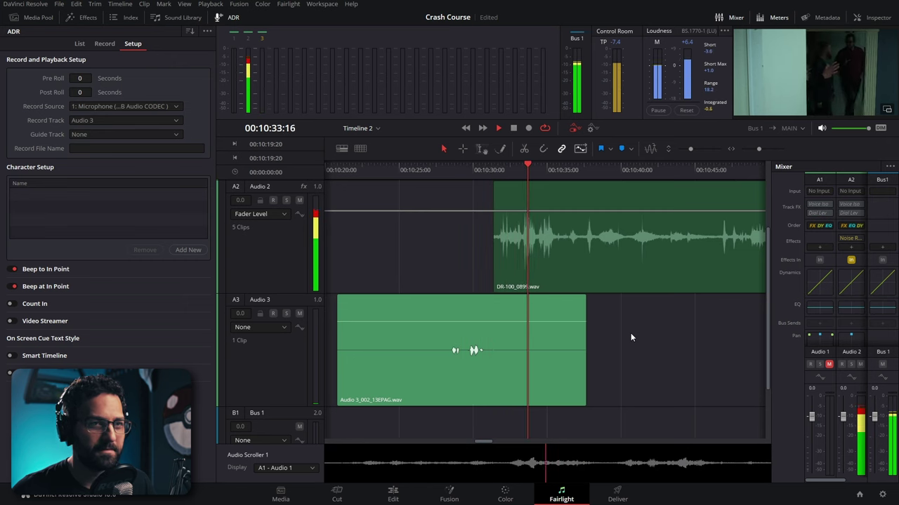
{"action": "key", "text": "space"}
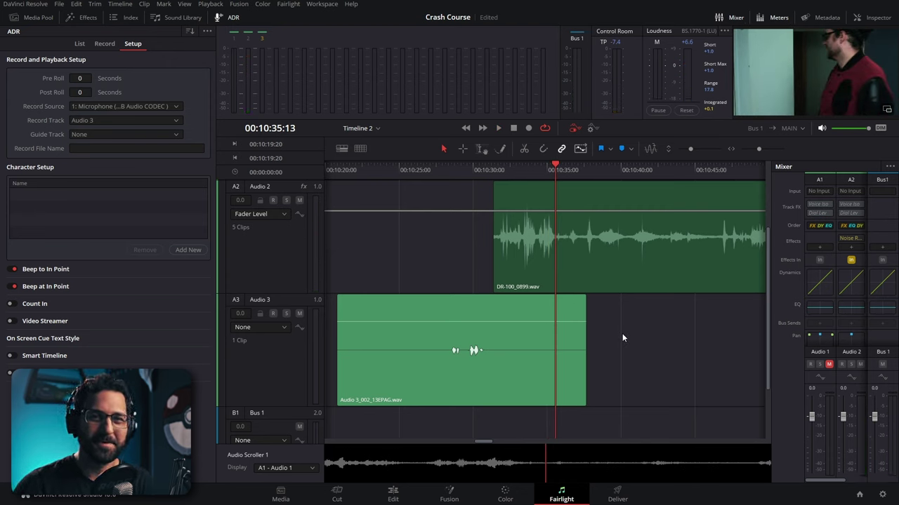
Close the ADR controls and add a second bus, Bus 2, with its format set to Stereo
{"action": "key", "text": "ctrl+shift+a"}
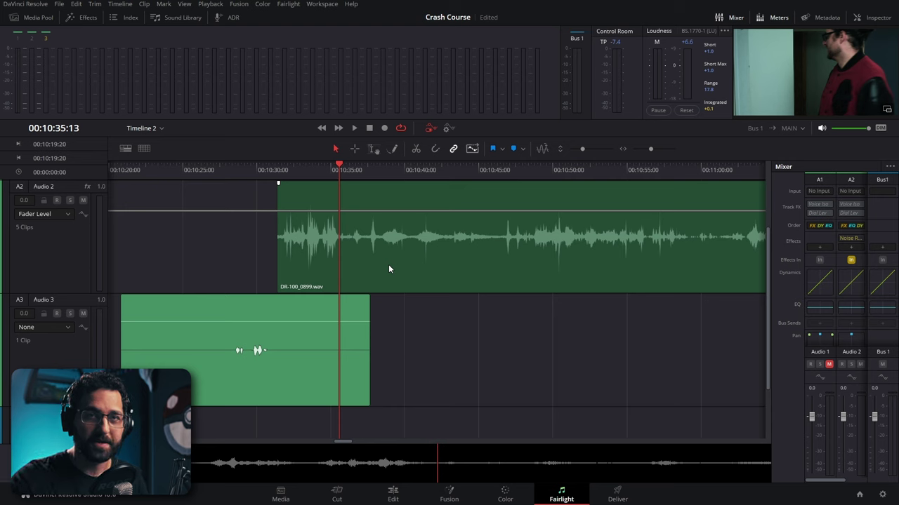
{"action": "left_click", "coordinate": [288, 4]}
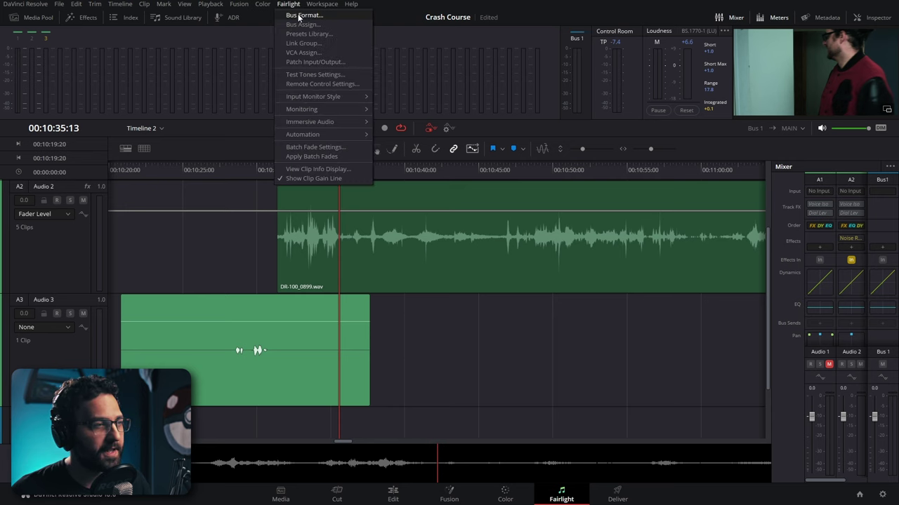
{"action": "left_click", "coordinate": [300, 17]}
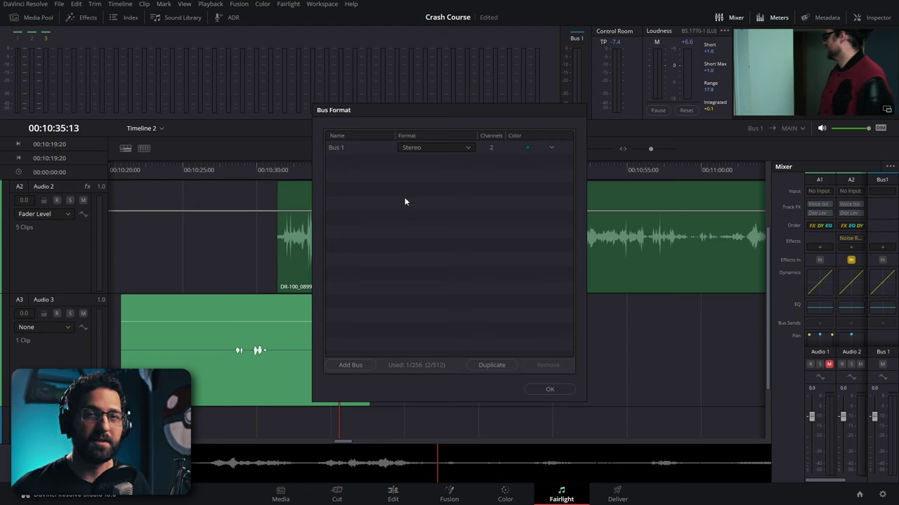
{"action": "left_click", "coordinate": [351, 365]}
{"action": "left_click", "coordinate": [426, 162]}
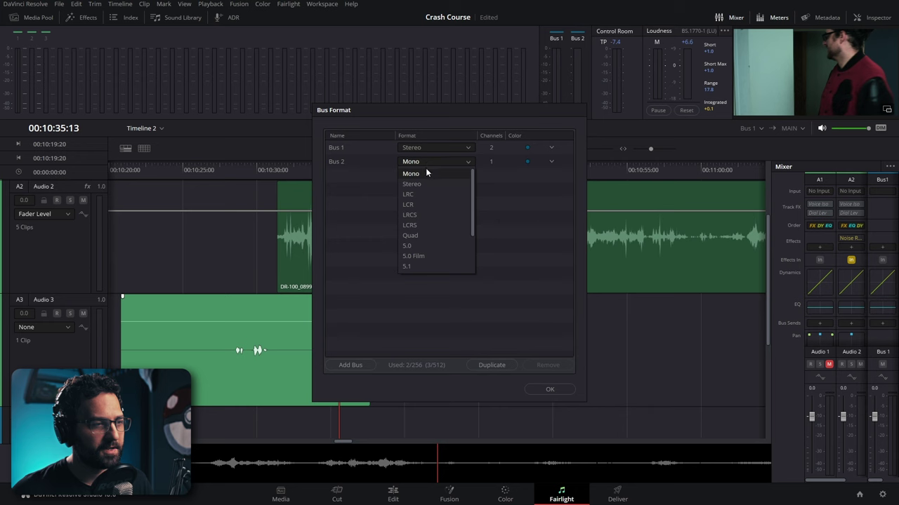
{"action": "left_click", "coordinate": [423, 184]}
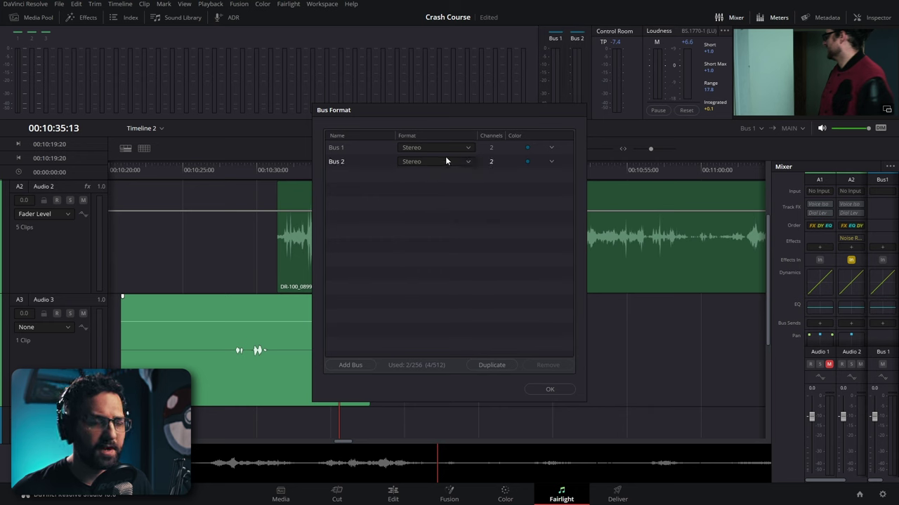
Add a third bus and remove it again from the bus list
{"action": "left_click", "coordinate": [358, 367]}
{"action": "left_click", "coordinate": [391, 176]}
{"action": "left_click", "coordinate": [547, 366]}
{"action": "left_click", "coordinate": [413, 162]}
{"action": "left_click", "coordinate": [343, 216]}
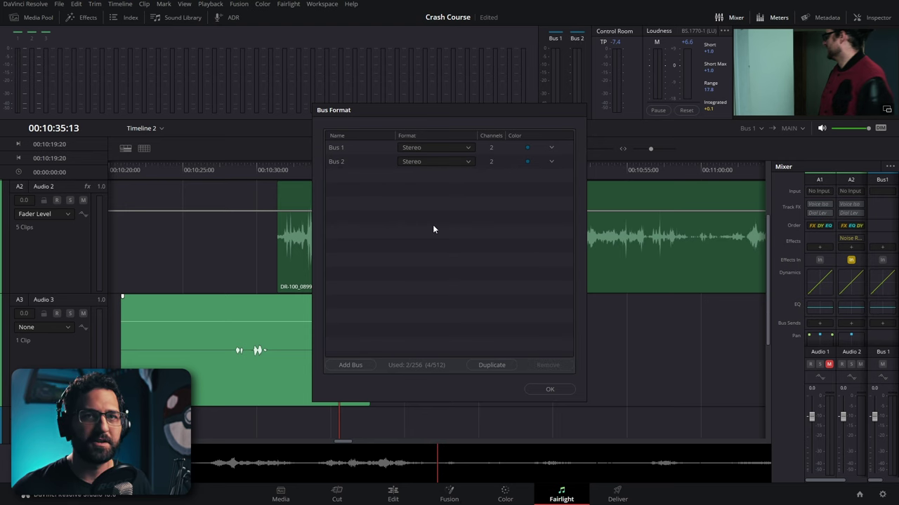
Accept the bus formats, assign Audio 2 to the Bus 2 send and route Bus 2 to the Bus 1 output
{"action": "left_click", "coordinate": [548, 388]}
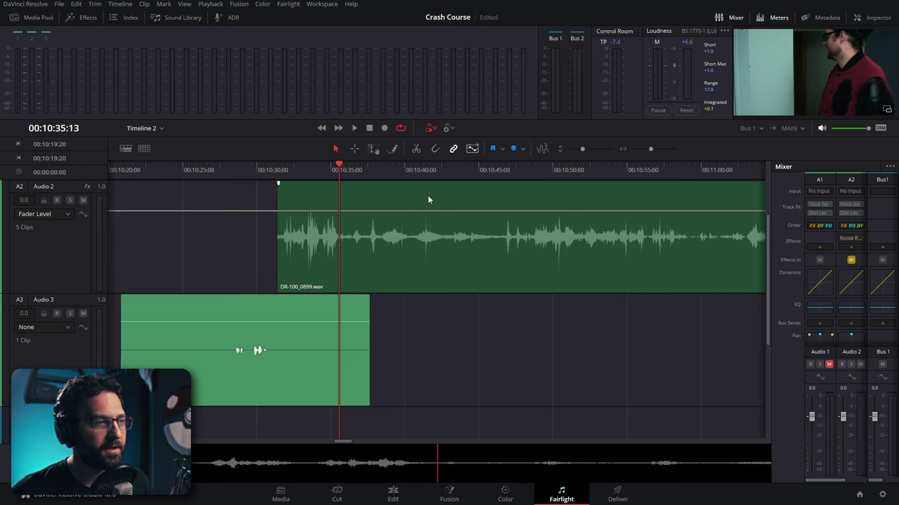
{"action": "left_click", "coordinate": [291, 5]}
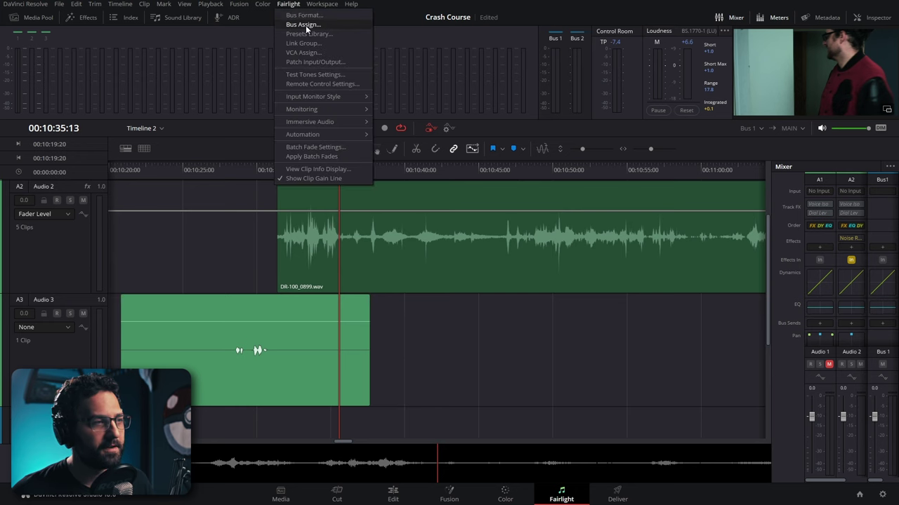
{"action": "left_click", "coordinate": [306, 26]}
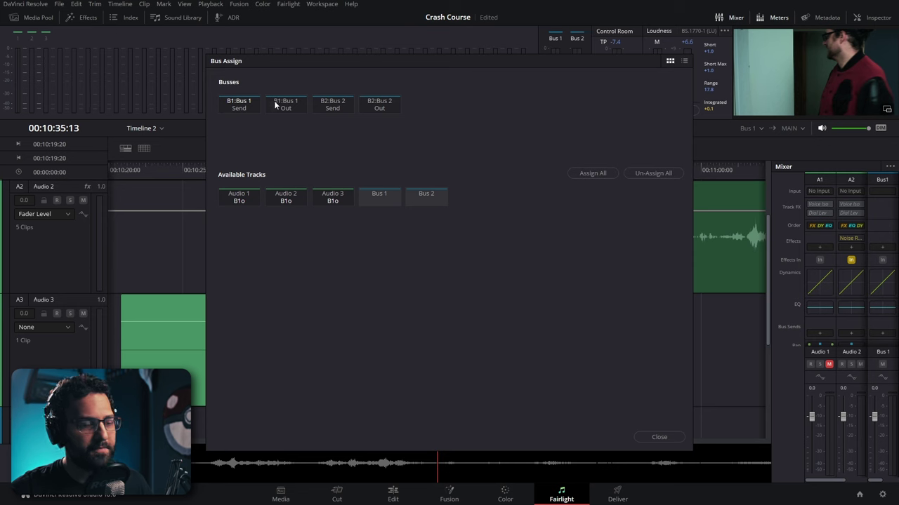
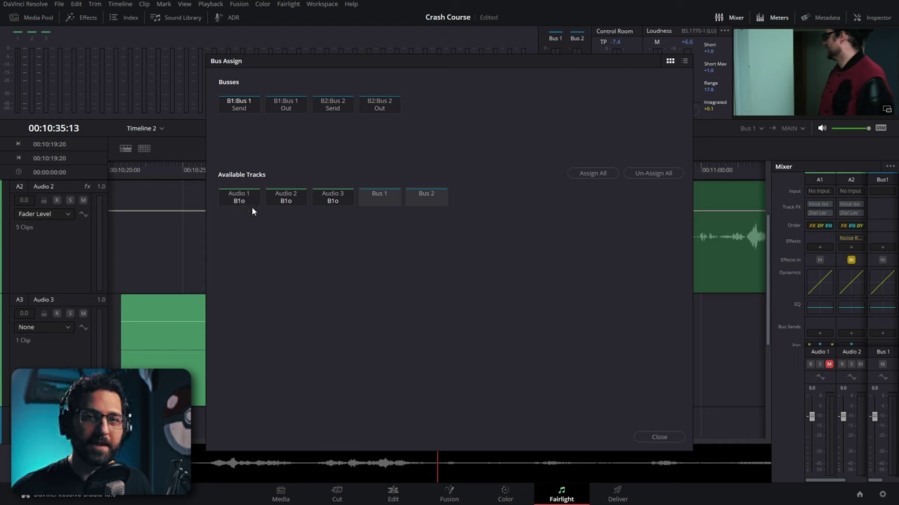
{"action": "left_click", "coordinate": [343, 108]}
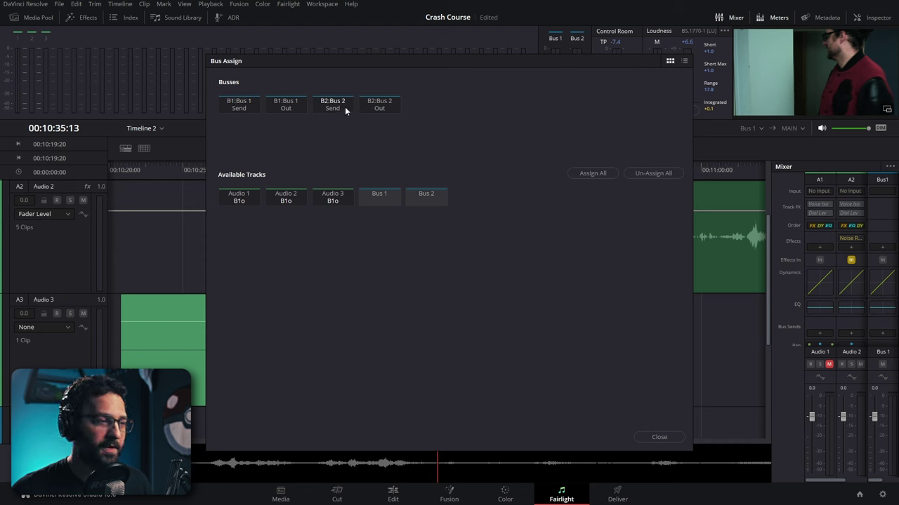
{"action": "left_click", "coordinate": [289, 200]}
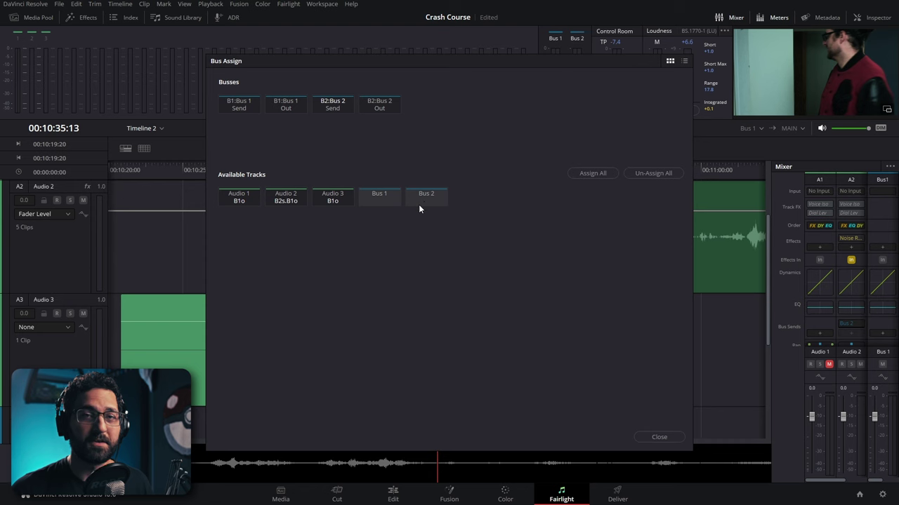
{"action": "left_click", "coordinate": [288, 103]}
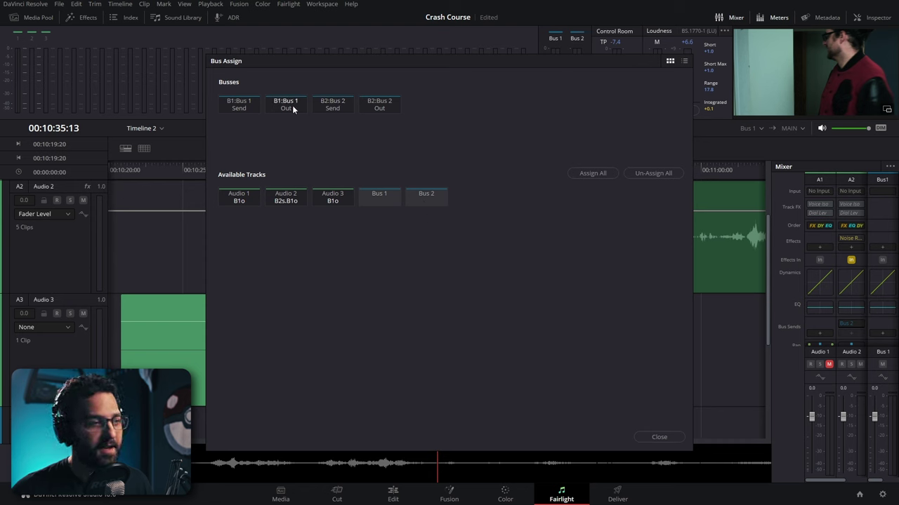
{"action": "left_click", "coordinate": [428, 200]}
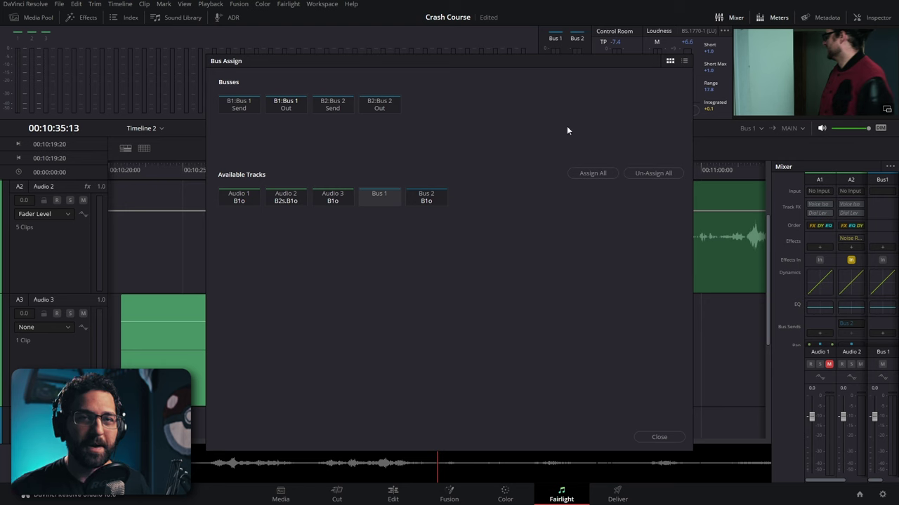
Demonstrate toggling Audio 2's Bus 2 send assignment, leave everything unassigned from that send and close the bus assignments
{"action": "left_click", "coordinate": [372, 107]}
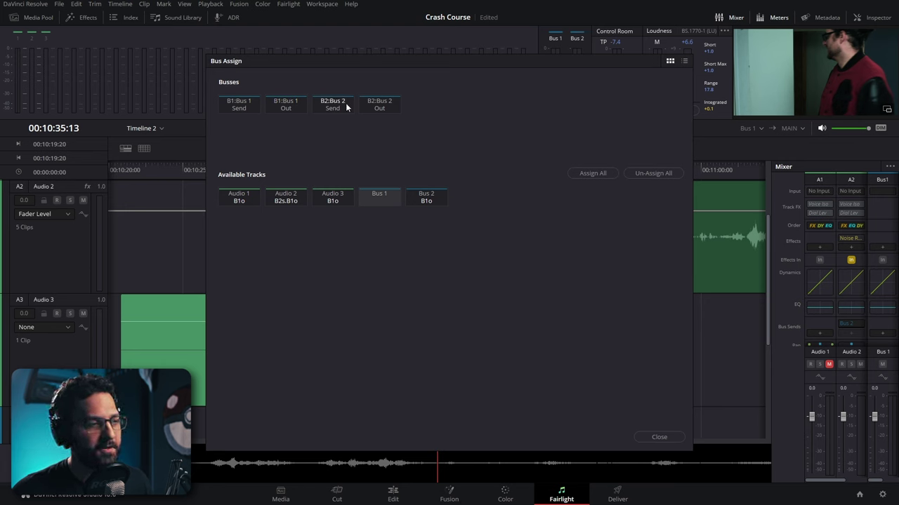
{"action": "left_click", "coordinate": [334, 107]}
{"action": "left_click", "coordinate": [376, 107]}
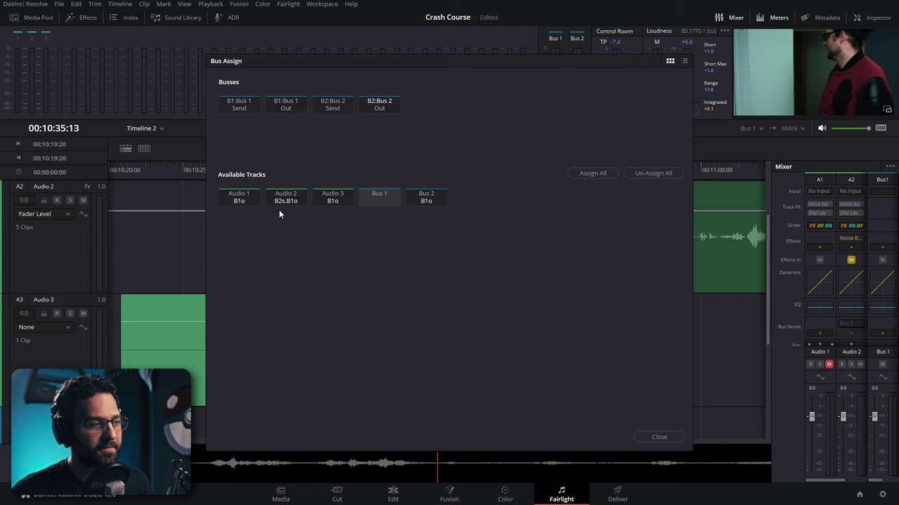
{"action": "left_click", "coordinate": [340, 105]}
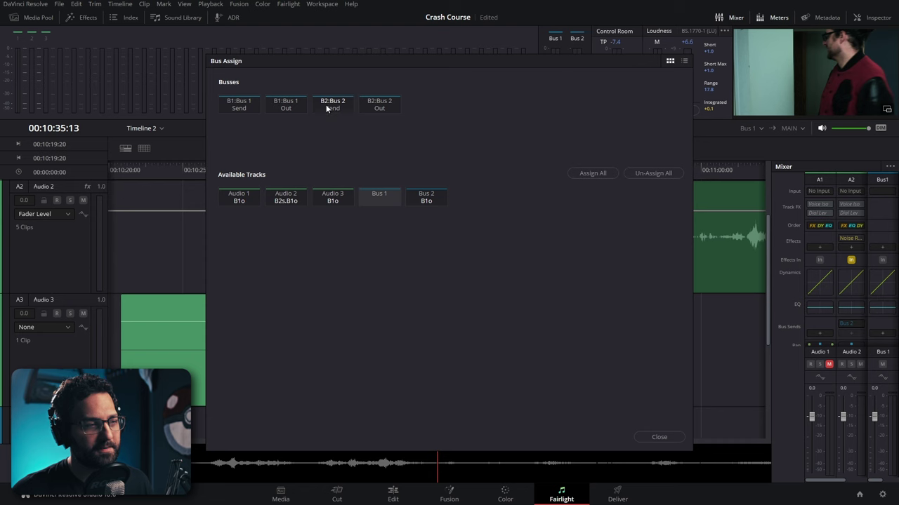
{"action": "left_click", "coordinate": [289, 202]}
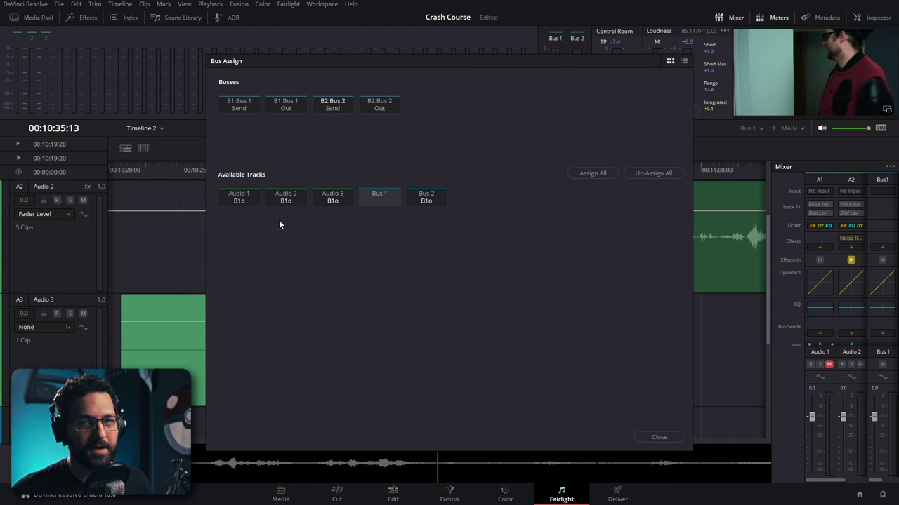
{"action": "left_click", "coordinate": [290, 201]}
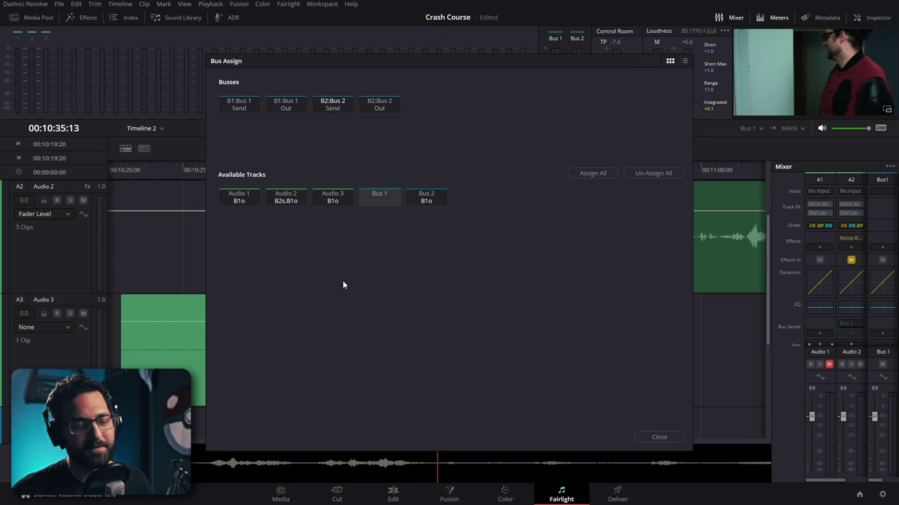
{"action": "left_click", "coordinate": [293, 199]}
{"action": "left_click", "coordinate": [645, 173]}
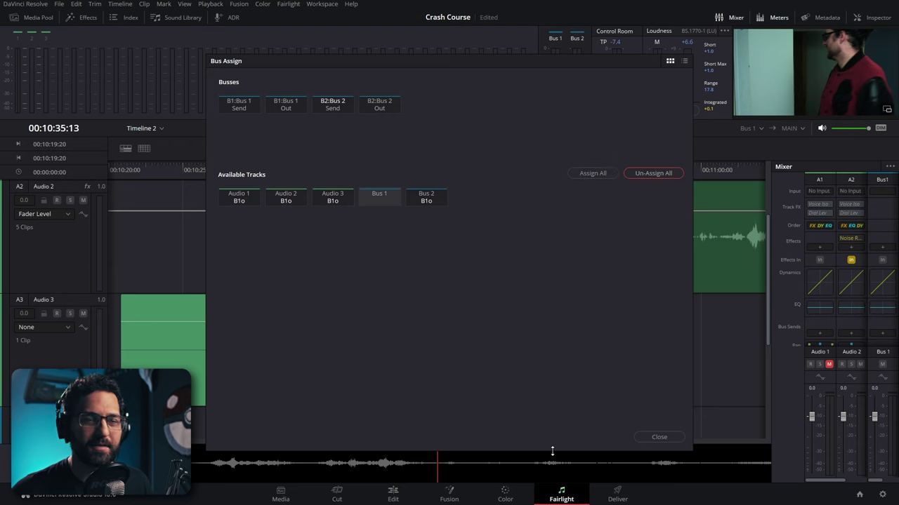
{"action": "left_click", "coordinate": [659, 437]}
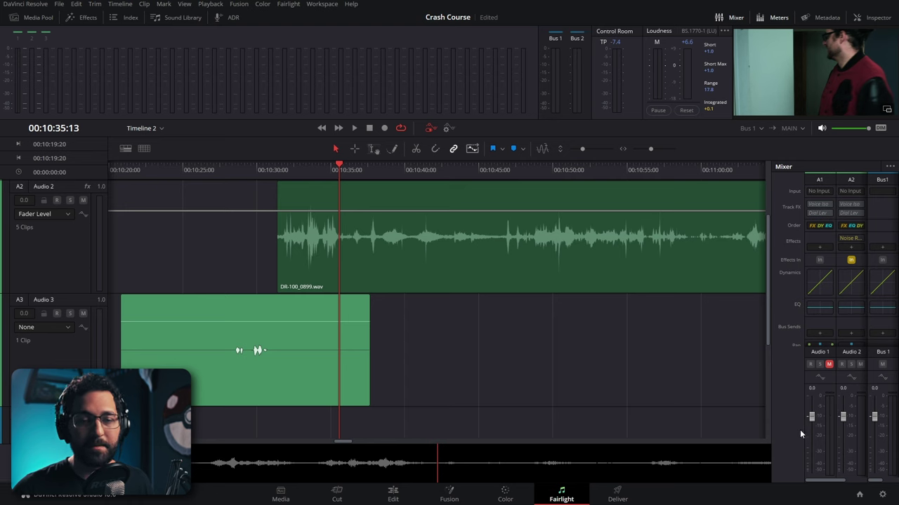
Widen the mixer and create Group 1 with the Fader control linked and Audio 2 and Audio 3 as members
{"action": "scroll", "coordinate": [838, 286], "scroll_direction": "down", "scroll_amount": 3}
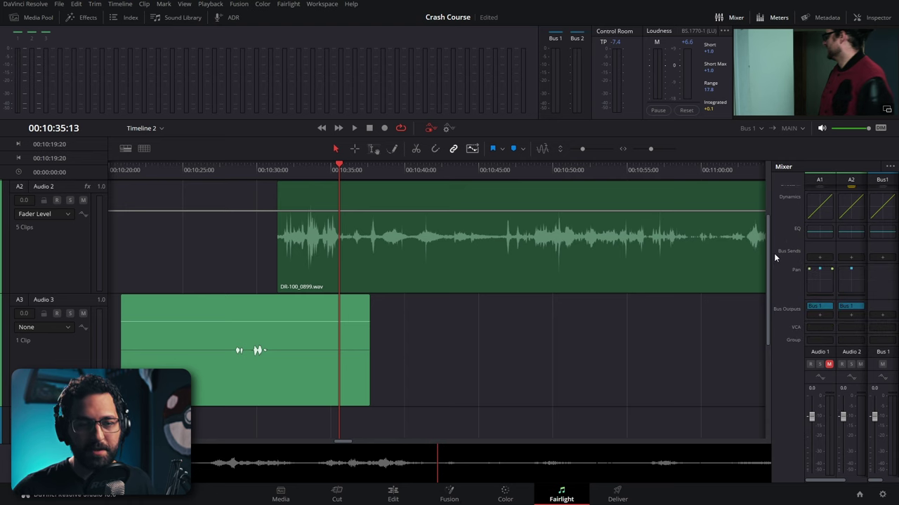
{"action": "left_click_drag", "start_coordinate": [769, 257], "coordinate": [698, 253]}
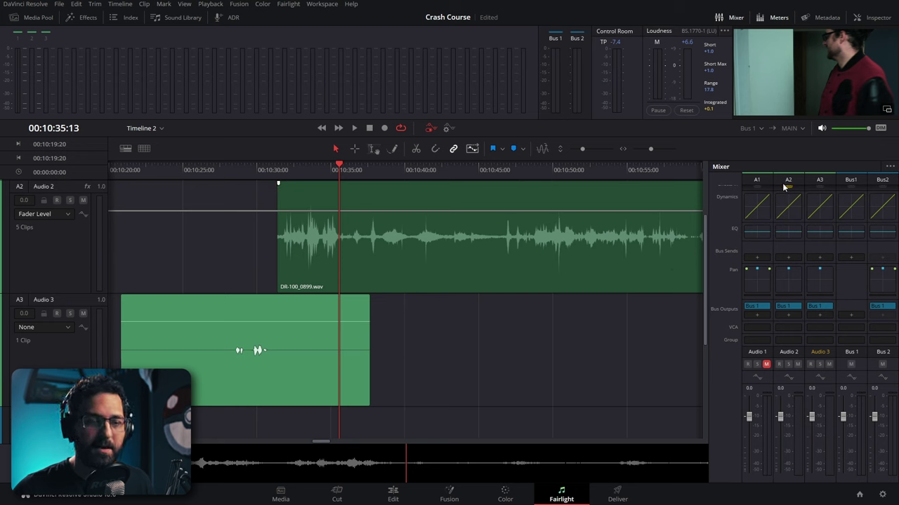
{"action": "left_click", "coordinate": [787, 341]}
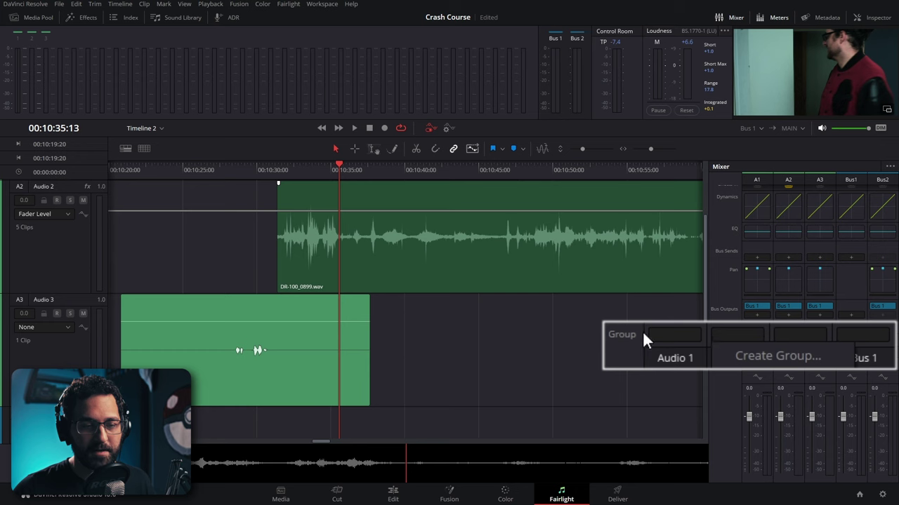
{"action": "left_click", "coordinate": [755, 361]}
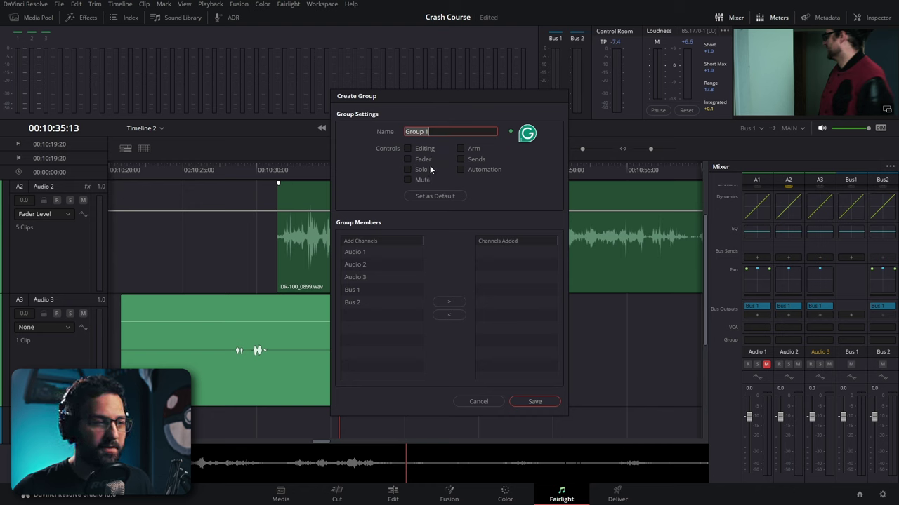
{"action": "left_click", "coordinate": [407, 160]}
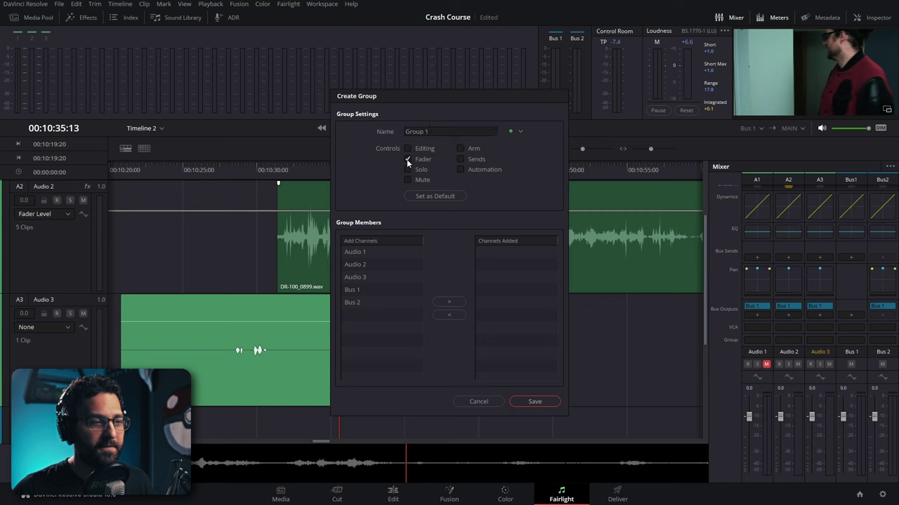
{"action": "left_click", "coordinate": [353, 264]}
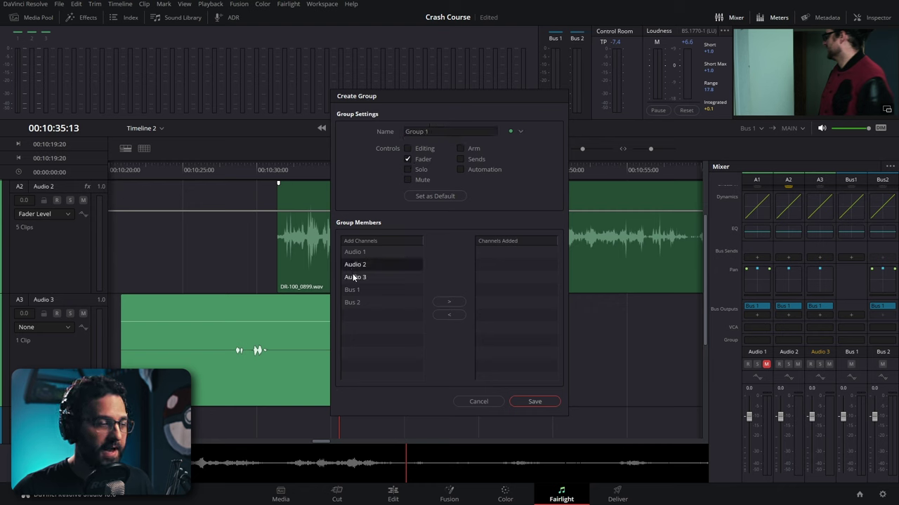
{"action": "left_click", "coordinate": [353, 278], "text": "shift"}
{"action": "left_click", "coordinate": [445, 301]}
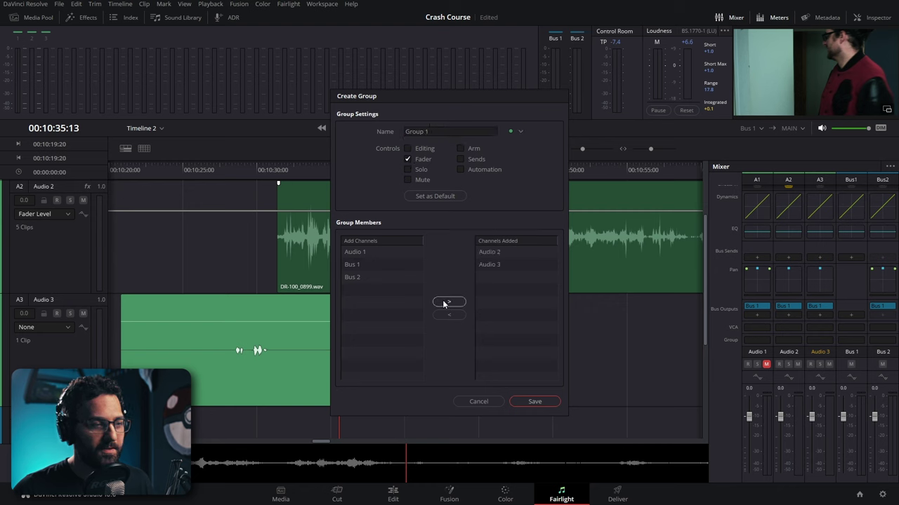
{"action": "left_click", "coordinate": [533, 401]}
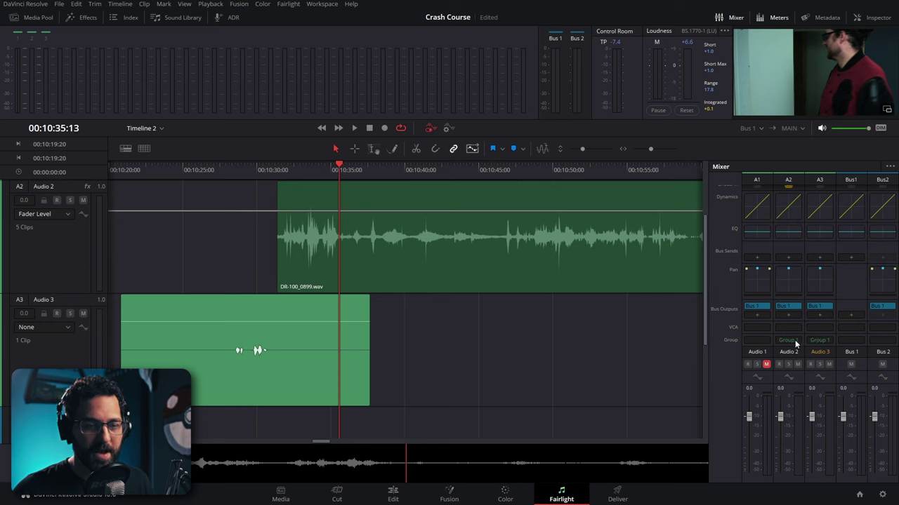
Demonstrate adding Audio 1 to Group 1 and removing it again, and try moving the linked Audio 2 fader
{"action": "left_click", "coordinate": [767, 344]}
{"action": "left_click", "coordinate": [768, 360]}
{"action": "left_click", "coordinate": [766, 343]}
{"action": "left_click", "coordinate": [767, 359]}
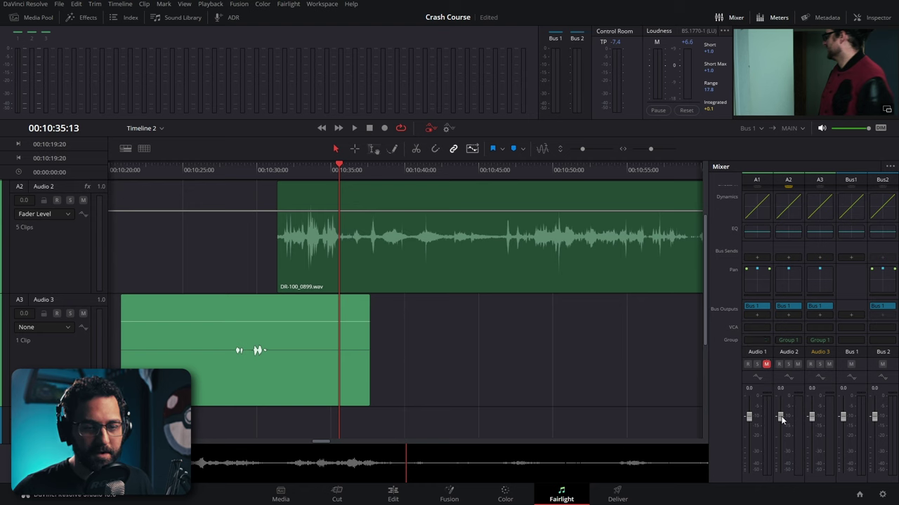
{"action": "mouse_move", "coordinate": [781, 419]}
{"action": "left_mouse_down"}
{"action": "mouse_move", "coordinate": [781, 409]}
{"action": "mouse_move", "coordinate": [782, 443]}
{"action": "mouse_move", "coordinate": [780, 416]}
{"action": "left_mouse_up"}
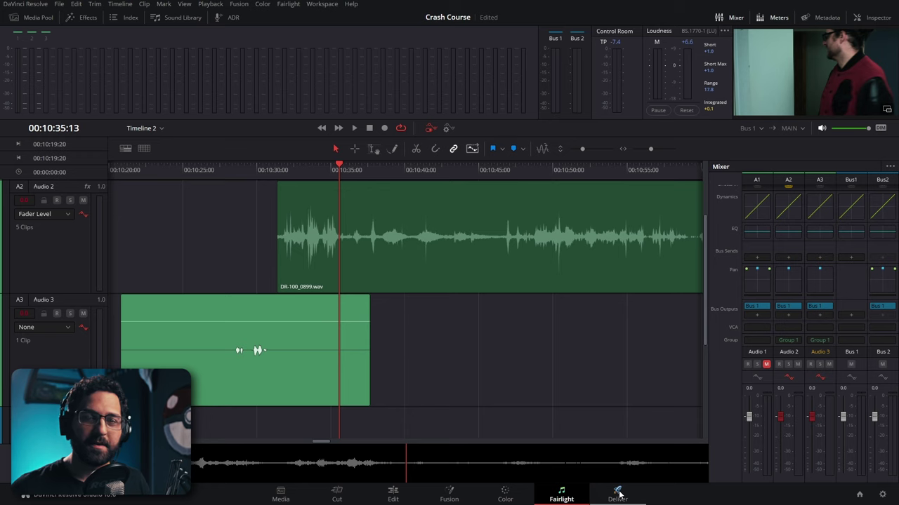
Open the Deliver page, look over the render presets and choose QuickTime as the custom export format
{"action": "left_click", "coordinate": [617, 494]}
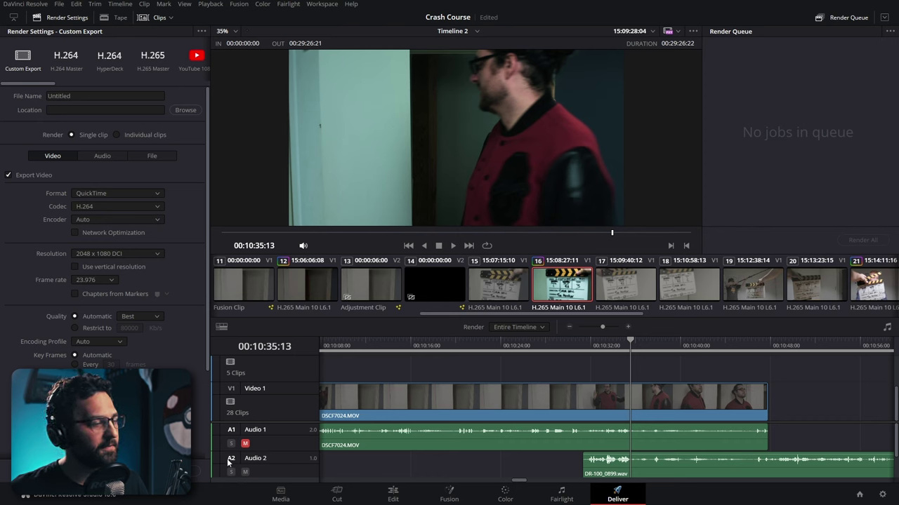
{"action": "mouse_move", "coordinate": [35, 82]}
{"action": "left_mouse_down"}
{"action": "mouse_move", "coordinate": [175, 75]}
{"action": "mouse_move", "coordinate": [28, 82]}
{"action": "left_mouse_up"}
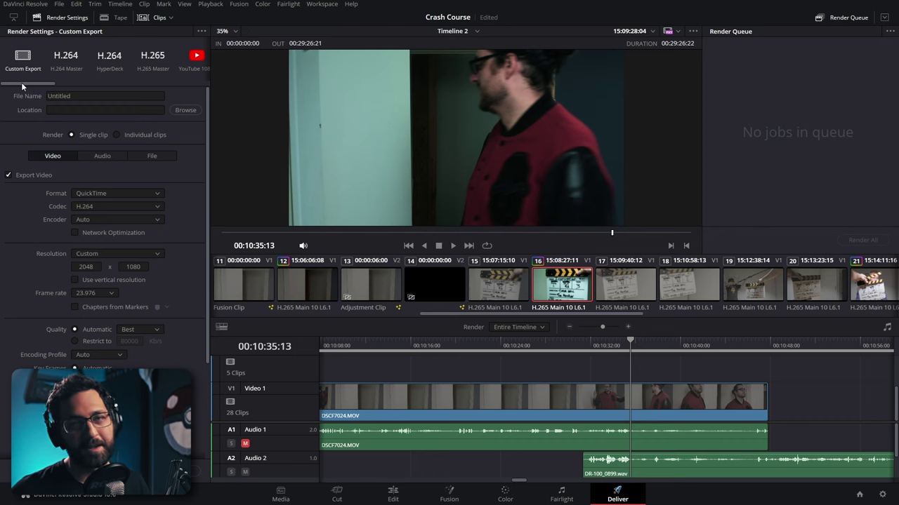
{"action": "left_click", "coordinate": [85, 192]}
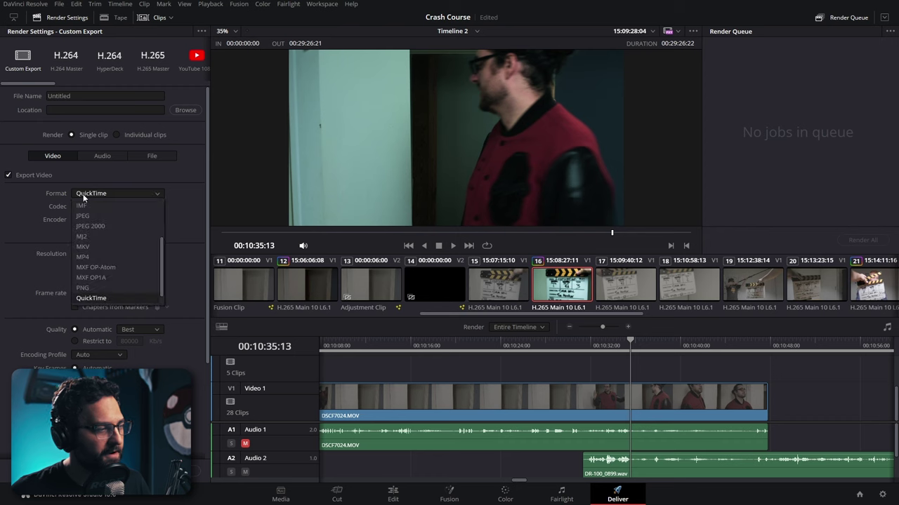
{"action": "scroll", "coordinate": [83, 298], "scroll_direction": "down", "scroll_amount": 1}
{"action": "left_click", "coordinate": [91, 288]}
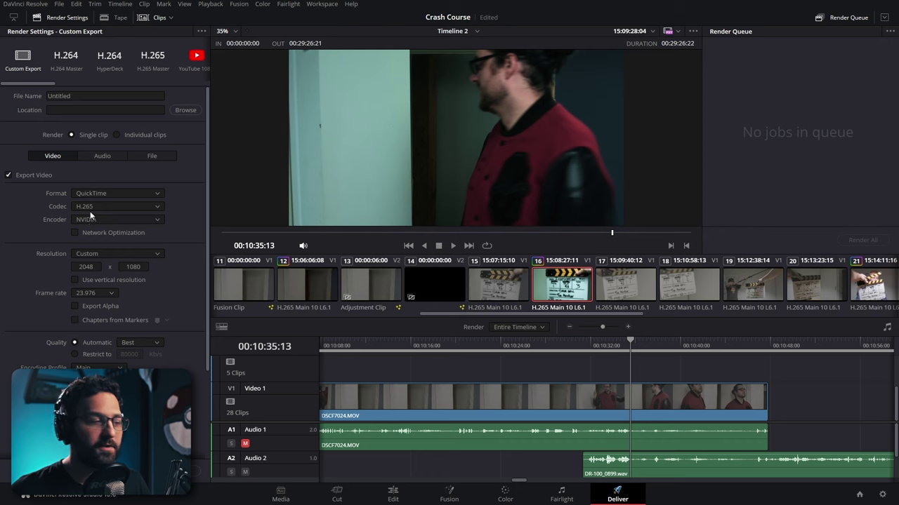
Set the export codec to H.265 with the NVIDIA encoder and review the quality, rate control and preset options
{"action": "left_click", "coordinate": [89, 207]}
{"action": "left_click", "coordinate": [41, 228]}
{"action": "left_click", "coordinate": [93, 219]}
{"action": "left_click", "coordinate": [91, 243]}
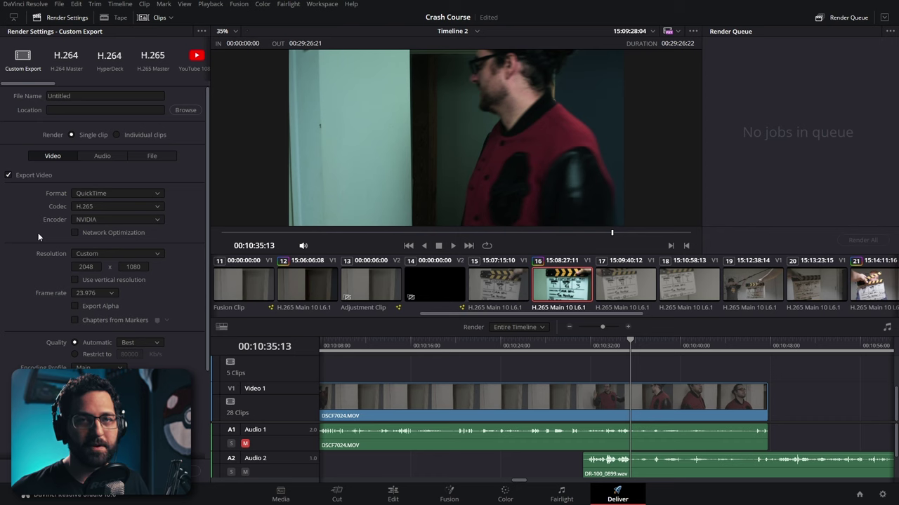
{"action": "left_click", "coordinate": [112, 206]}
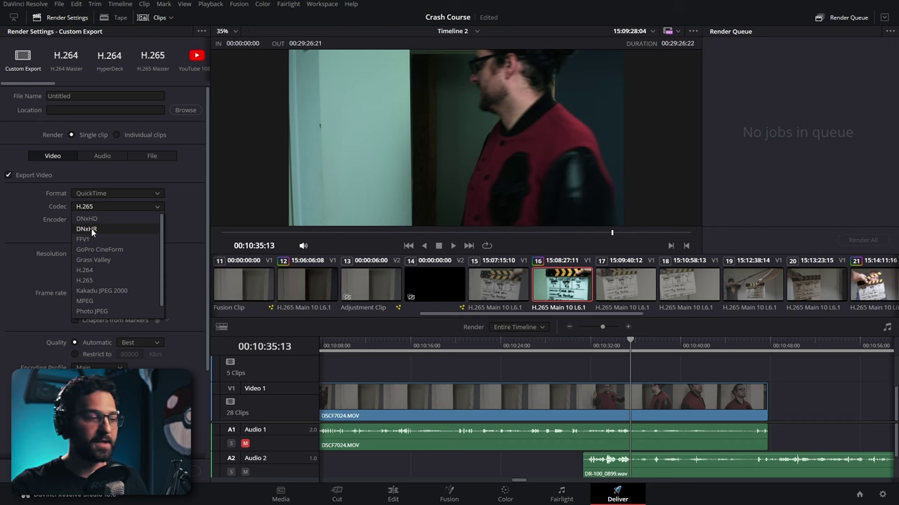
{"action": "left_click", "coordinate": [85, 280]}
{"action": "scroll", "coordinate": [105, 281], "scroll_direction": "down", "scroll_amount": 3}
{"action": "left_click", "coordinate": [105, 340]}
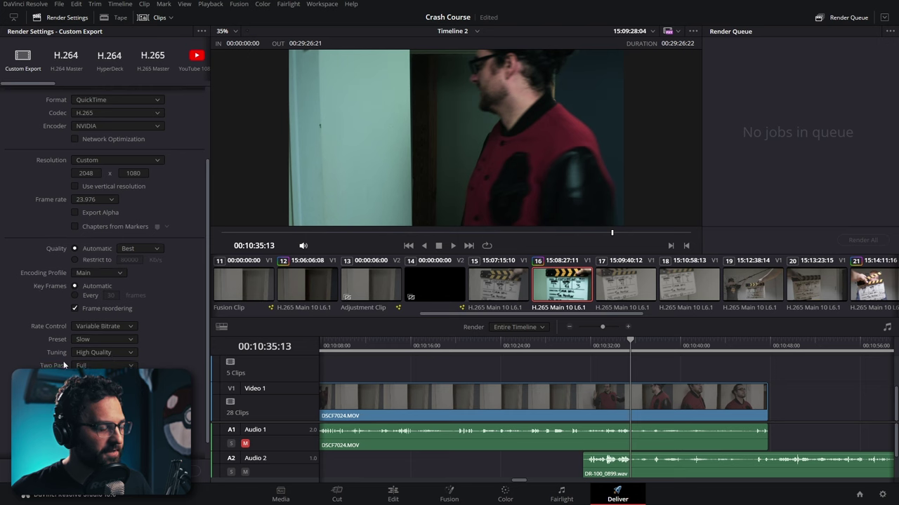
{"action": "scroll", "coordinate": [105, 273], "scroll_direction": "down", "scroll_amount": 1}
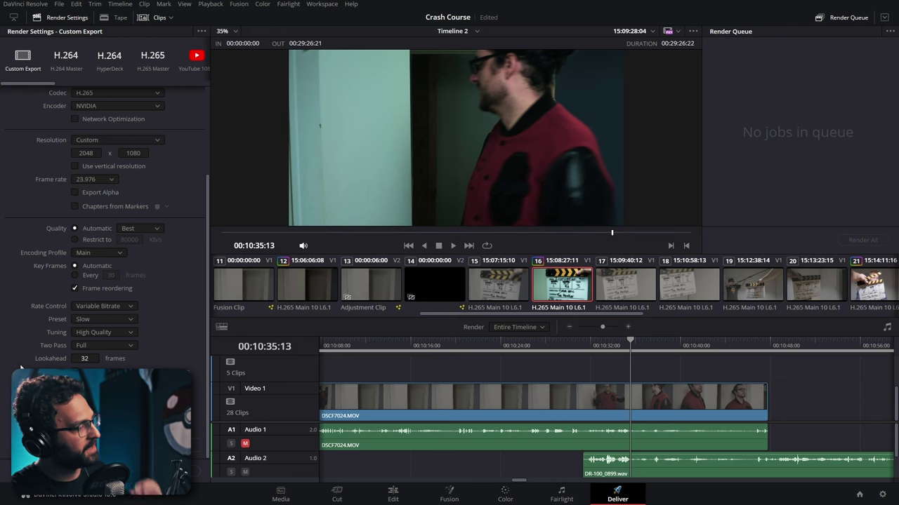
{"action": "scroll", "coordinate": [67, 204], "scroll_direction": "up", "scroll_amount": 6}
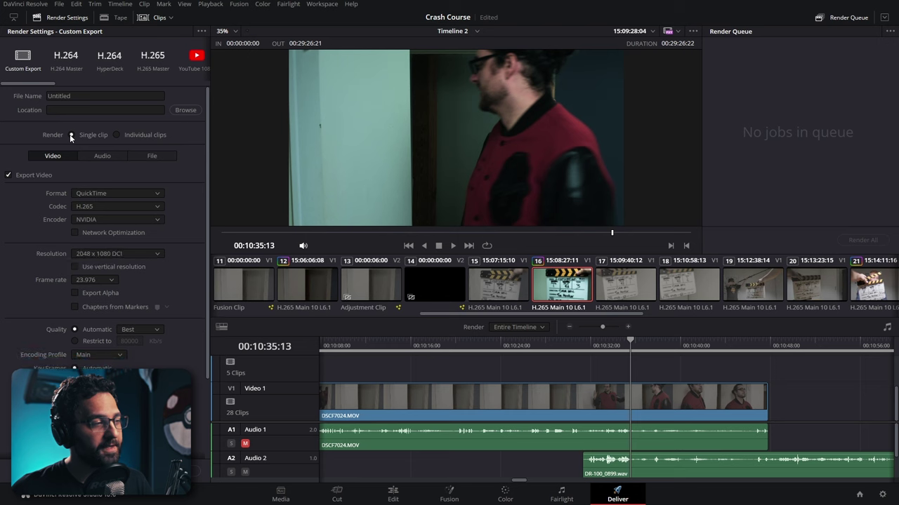
Switch the render to Individual clips and mark a timeline range from 00:11:46:22 to 00:14:44:21
{"action": "left_click", "coordinate": [116, 135]}
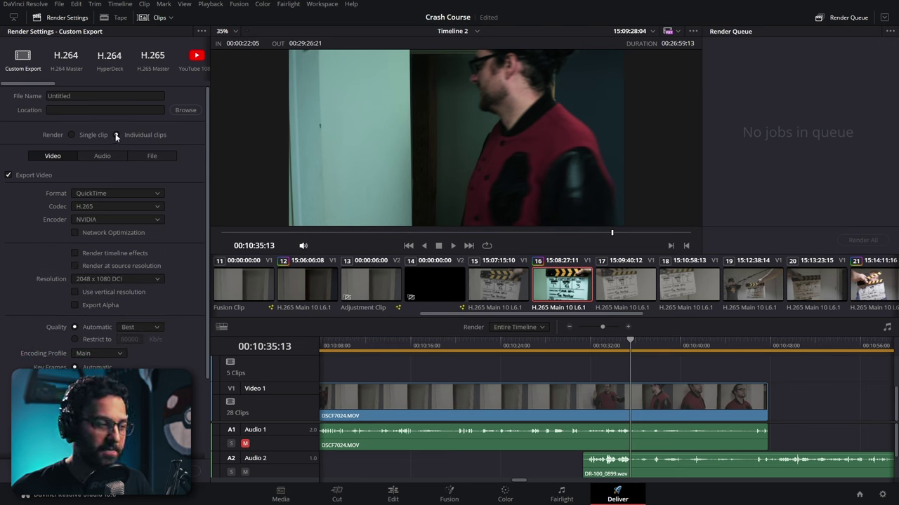
{"action": "scroll", "coordinate": [503, 389], "scroll_direction": "down", "scroll_amount": 6}
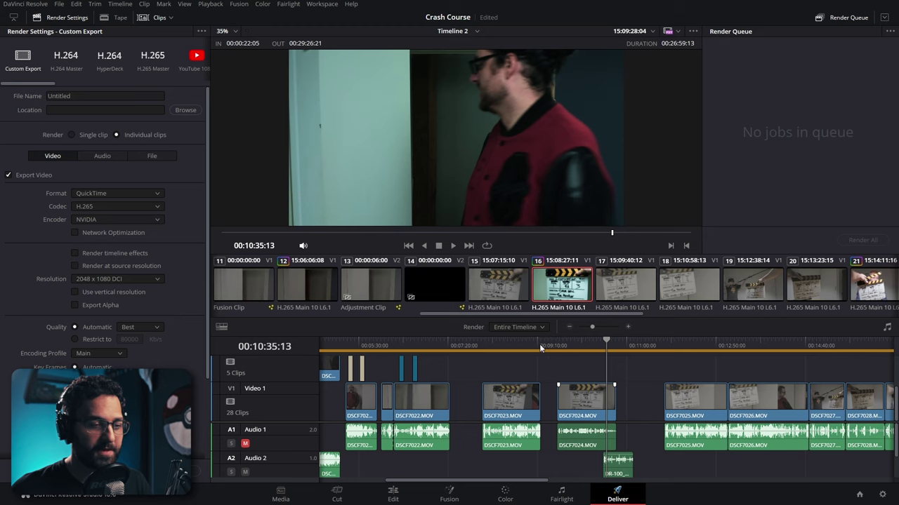
{"action": "scroll", "coordinate": [541, 345], "scroll_direction": "down", "scroll_amount": 2}
{"action": "left_click_drag", "start_coordinate": [542, 344], "coordinate": [614, 348]}
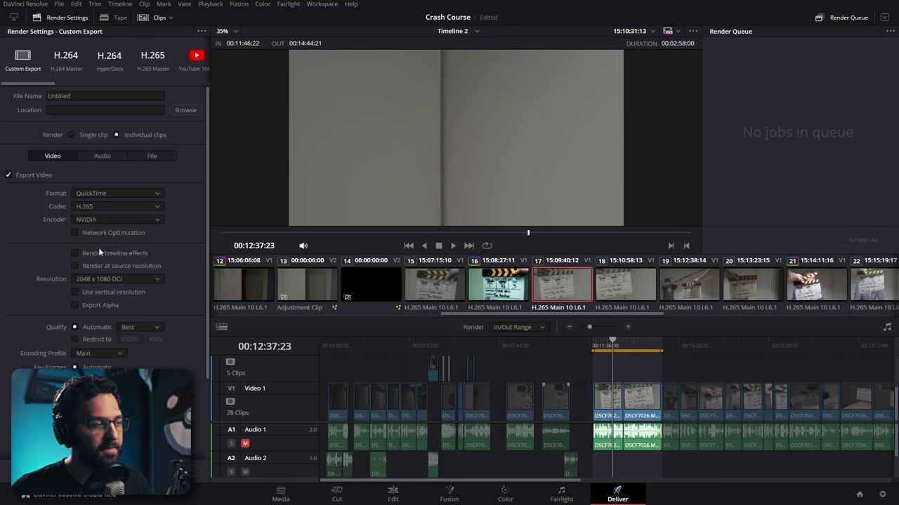
Toggle rendering of timeline effects on and off and extend the range's out point to 00:16:17:21
{"action": "left_click", "coordinate": [74, 253]}
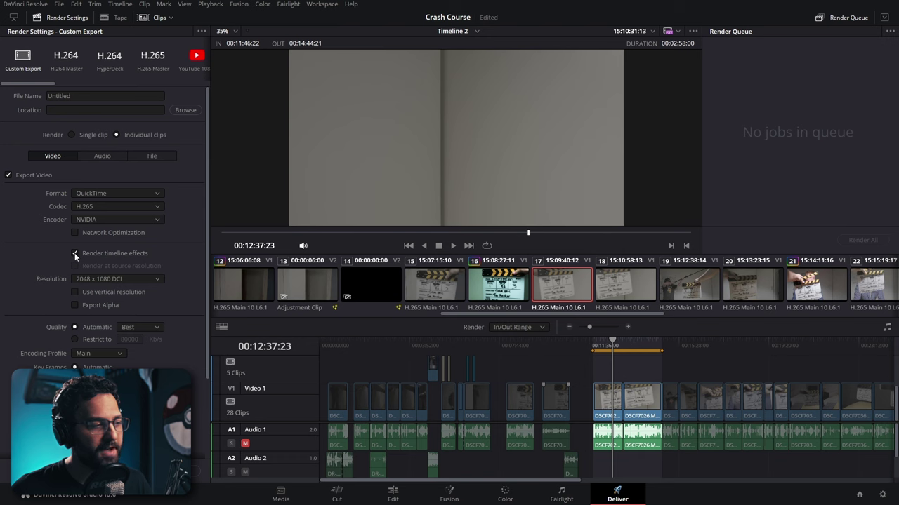
{"action": "left_click", "coordinate": [75, 254]}
{"action": "left_click_drag", "start_coordinate": [612, 345], "coordinate": [691, 370]}
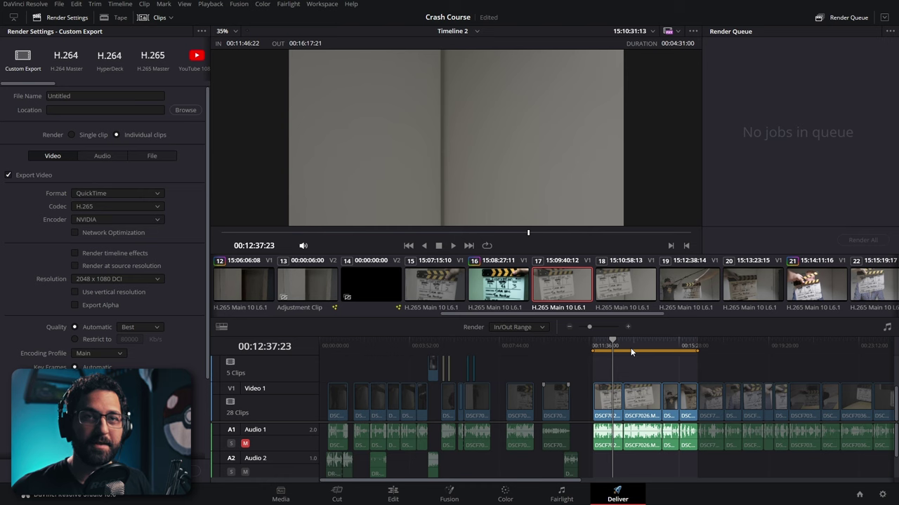
Reset the render range to Entire Timeline and switch the range option back to In/Out Range
{"action": "left_click", "coordinate": [533, 327]}
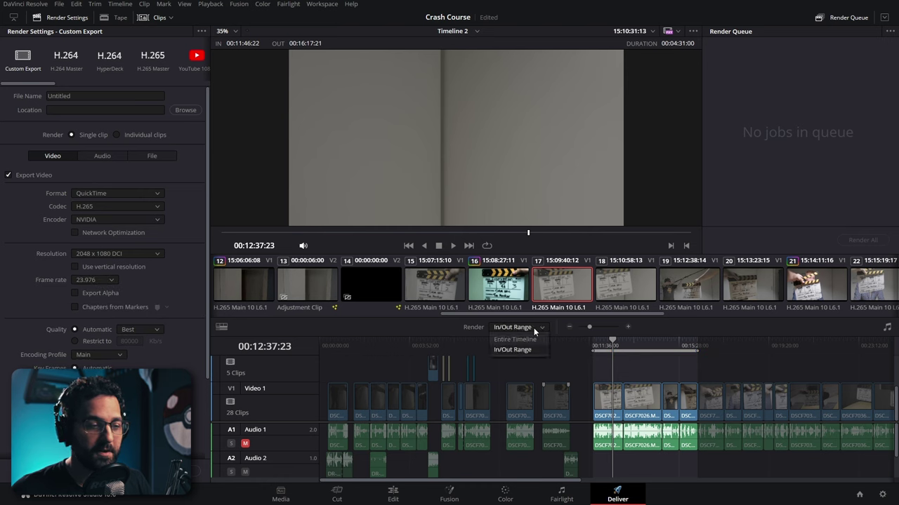
{"action": "left_click", "coordinate": [512, 341]}
{"action": "left_click", "coordinate": [517, 327]}
{"action": "left_click", "coordinate": [521, 346]}
Mark the render range from 00:11:56:20 to 00:15:00:14 and add it to the render queue as Test1
{"action": "left_click", "coordinate": [597, 344]}
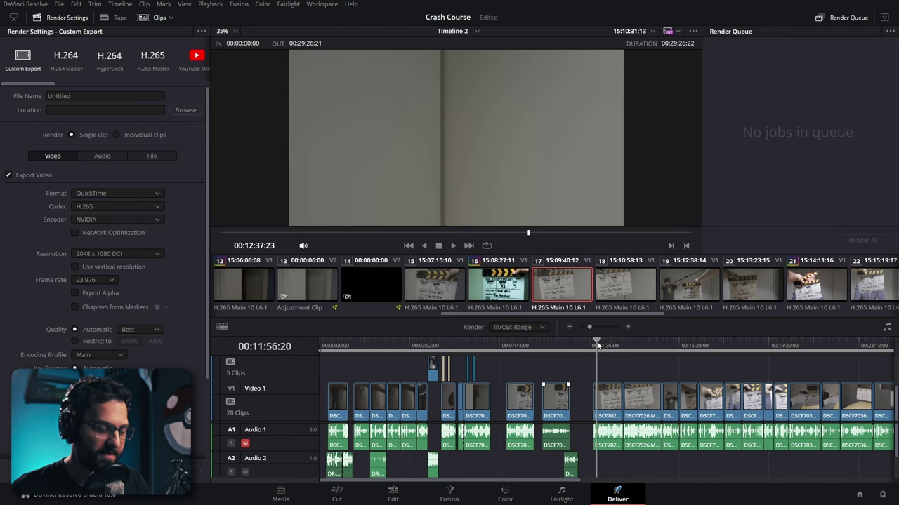
{"action": "key", "text": "i"}
{"action": "left_click_drag", "start_coordinate": [597, 344], "coordinate": [668, 353]}
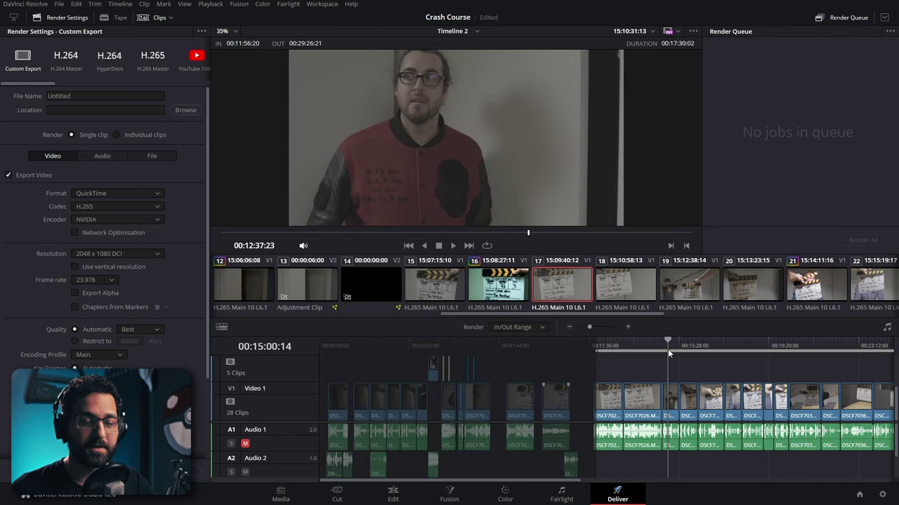
{"action": "key", "text": "o"}
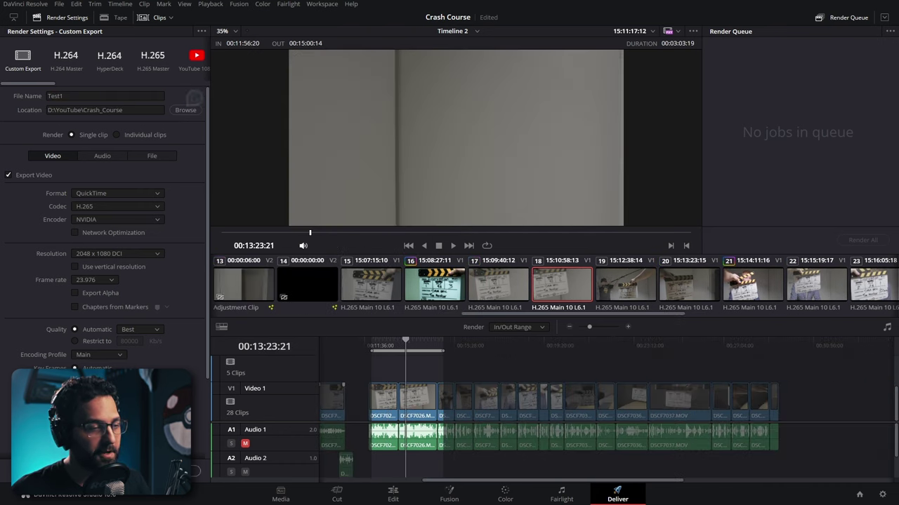
{"action": "left_click", "coordinate": [105, 470]}
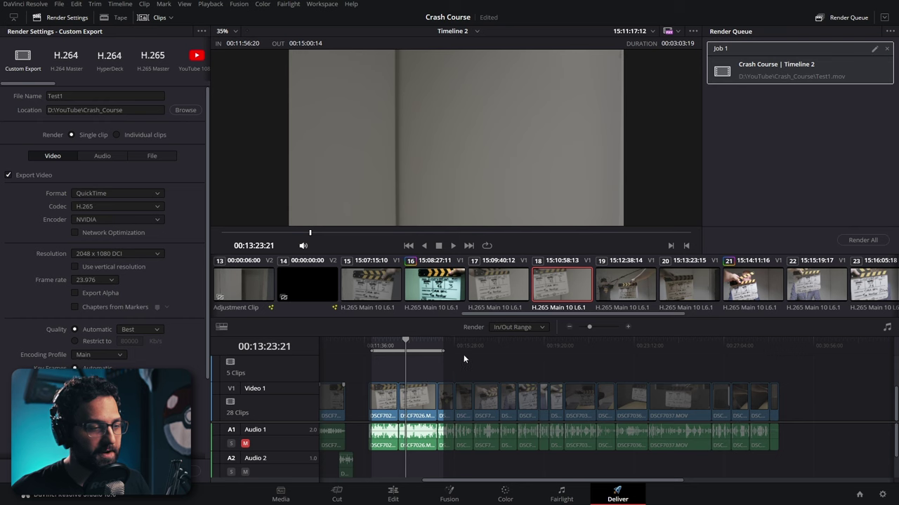
Mark a second range from 00:16:48:04 to 00:20:27:00 and add it to the render queue
{"action": "left_click_drag", "start_coordinate": [464, 355], "coordinate": [485, 346]}
{"action": "key", "text": "o"}
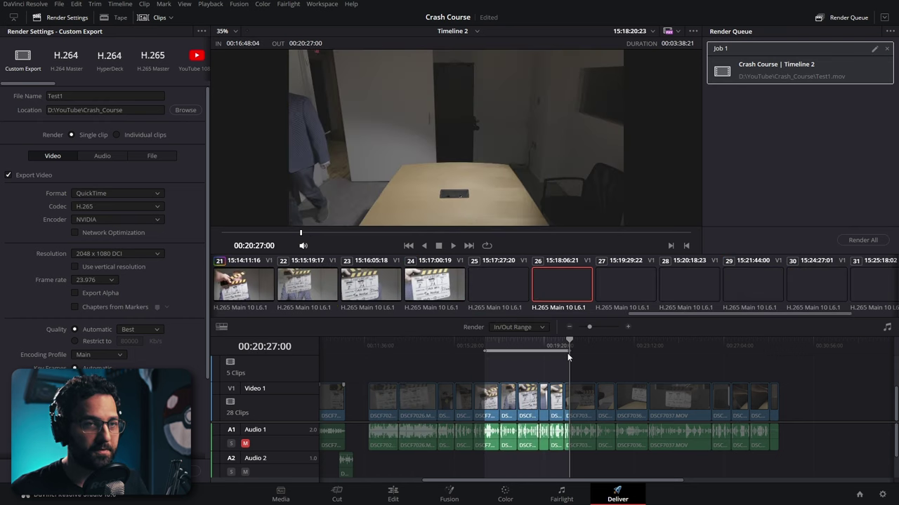
{"action": "left_click", "coordinate": [197, 472]}
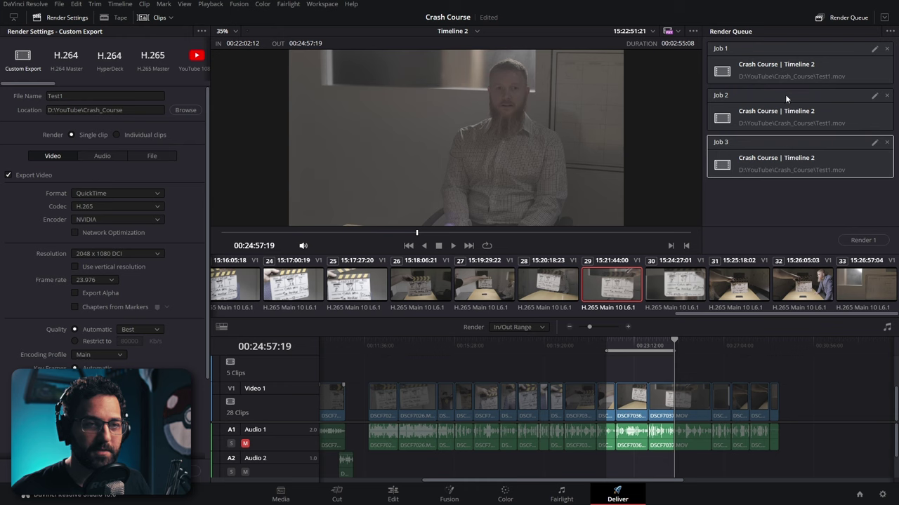
Demonstrate selecting jobs in the render queue, ending with Job 1 through Job 3 selected
{"action": "left_click", "coordinate": [785, 108], "text": "ctrl"}
{"action": "left_click", "coordinate": [780, 59]}
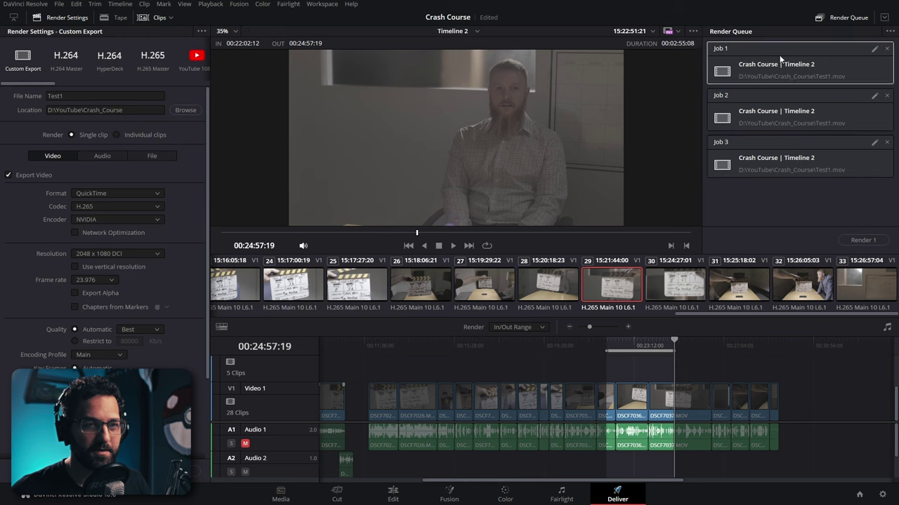
{"action": "left_click", "coordinate": [781, 157], "text": "shift"}
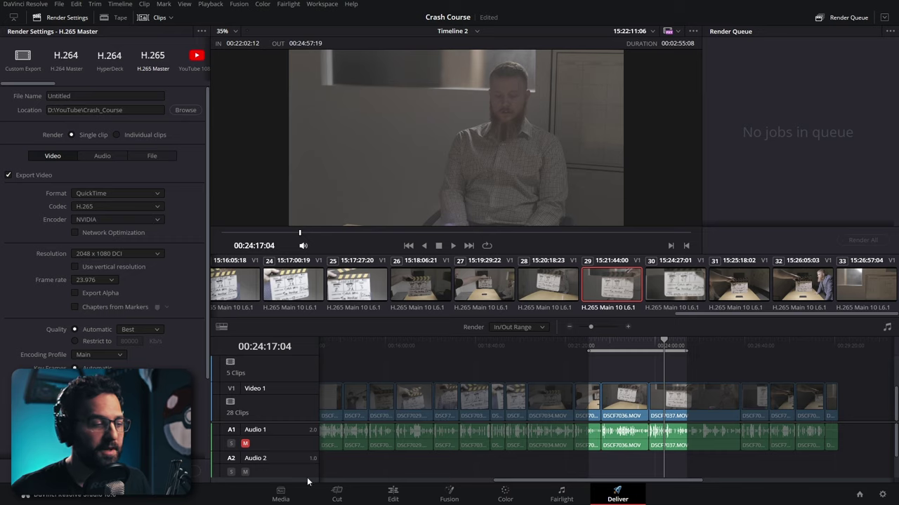
Add Timeline 1 and Timeline 2 from the Media page to the render queue using H.265 Master, rendering to the Crash_Course folder
{"action": "left_click", "coordinate": [280, 495]}
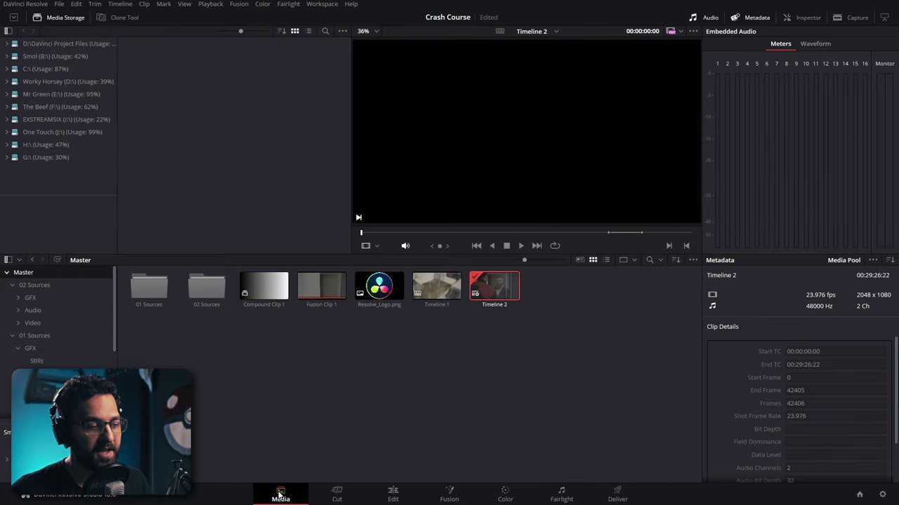
{"action": "left_click", "coordinate": [439, 292], "text": "ctrl"}
{"action": "right_click", "coordinate": [497, 281]}
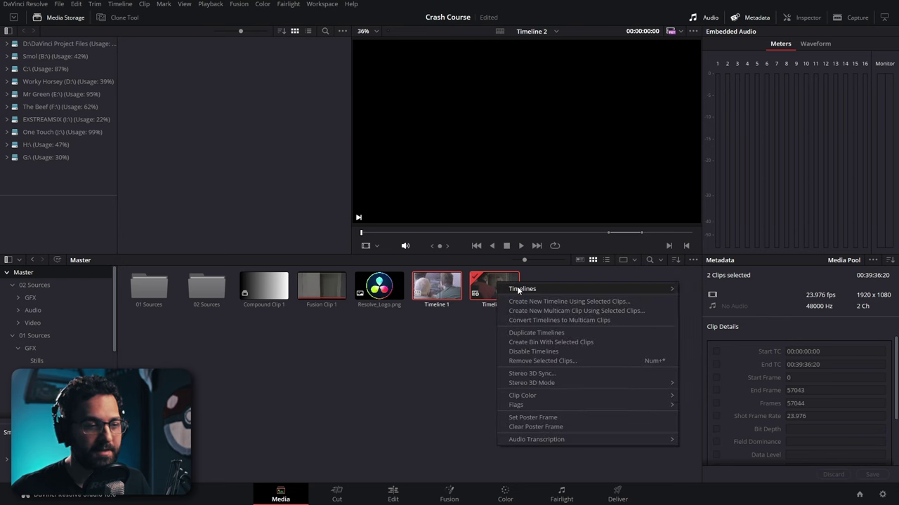
{"action": "mouse_move", "coordinate": [518, 290]}
{"action": "mouse_move", "coordinate": [730, 332]}
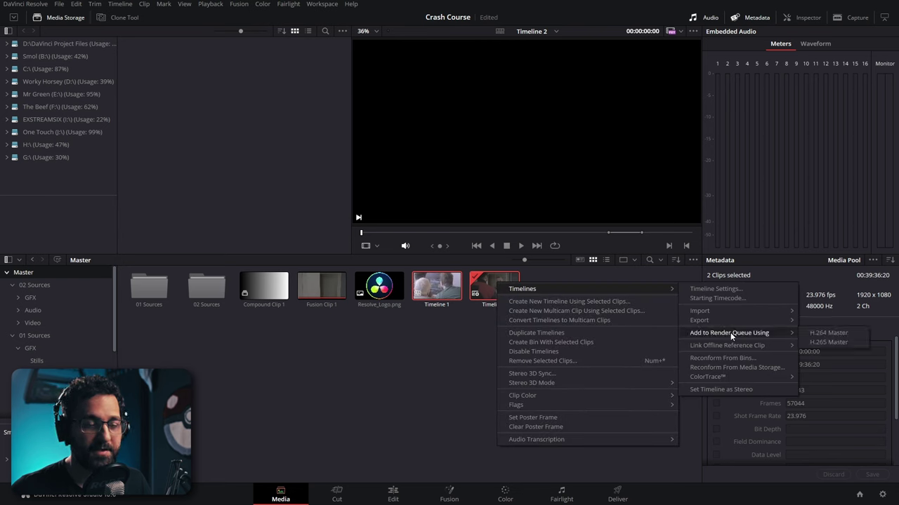
{"action": "left_click", "coordinate": [832, 341]}
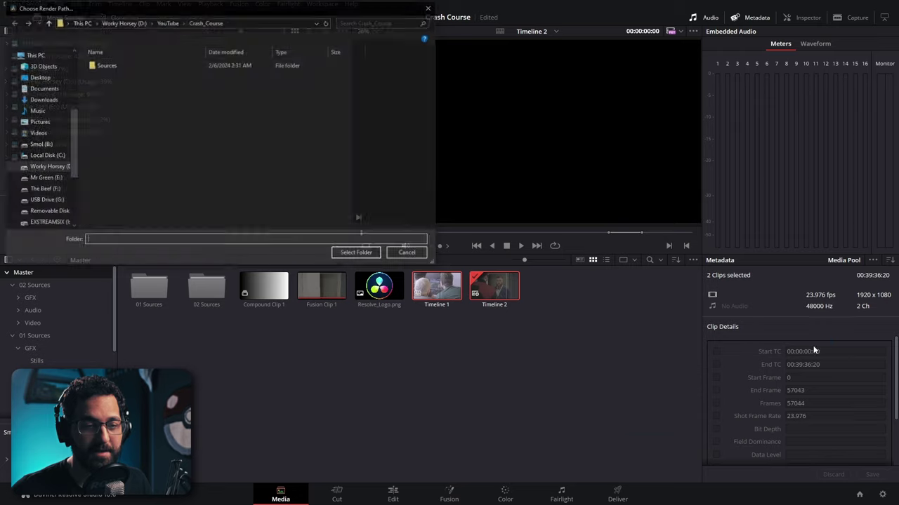
{"action": "left_click", "coordinate": [206, 21]}
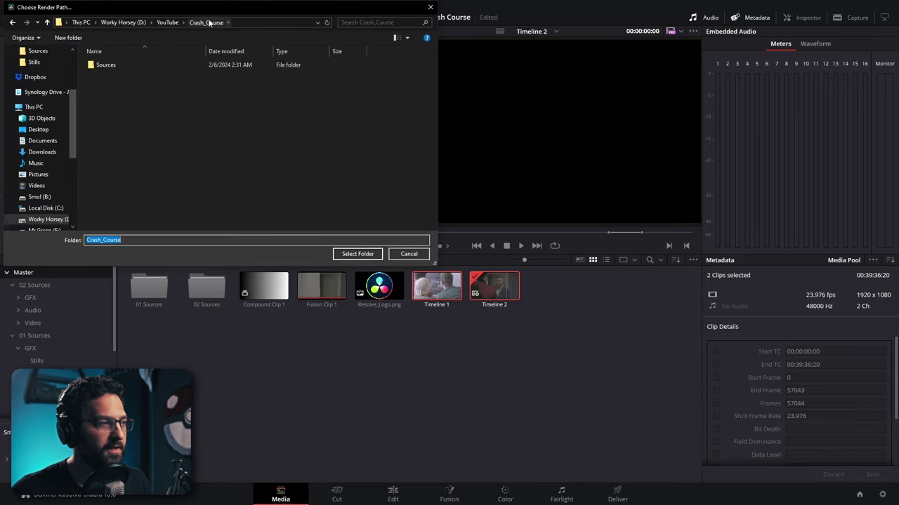
{"action": "left_click", "coordinate": [357, 254]}
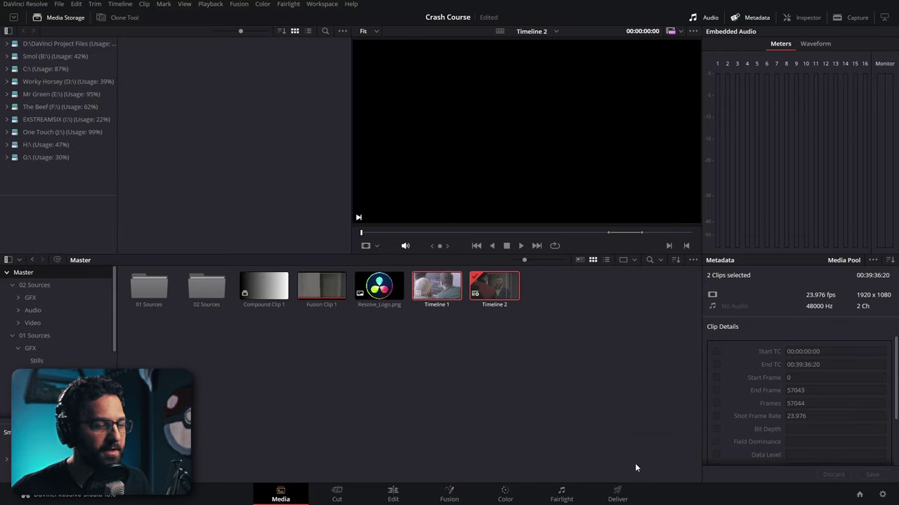
Open the Timeline 2 render job for editing on the Deliver page and set the codec to DNxHR with type DNxHR SQ
{"action": "left_click", "coordinate": [617, 494]}
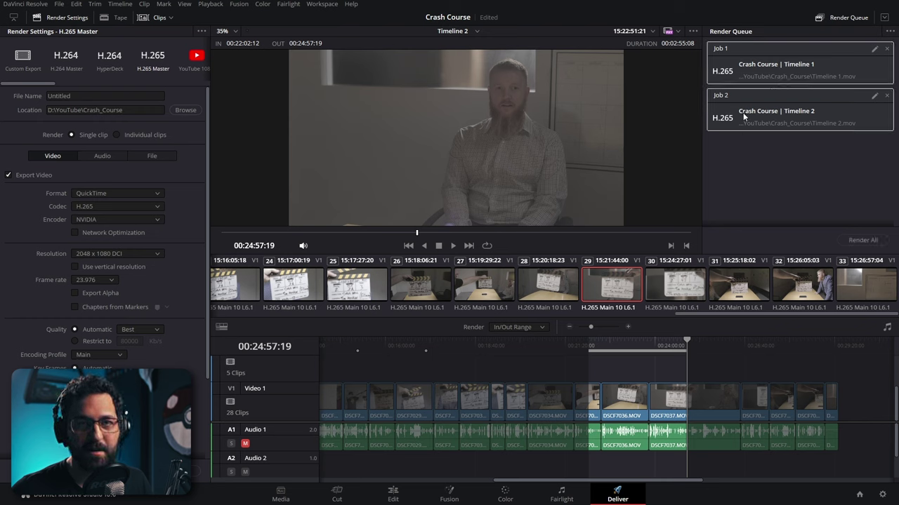
{"action": "left_click", "coordinate": [873, 98]}
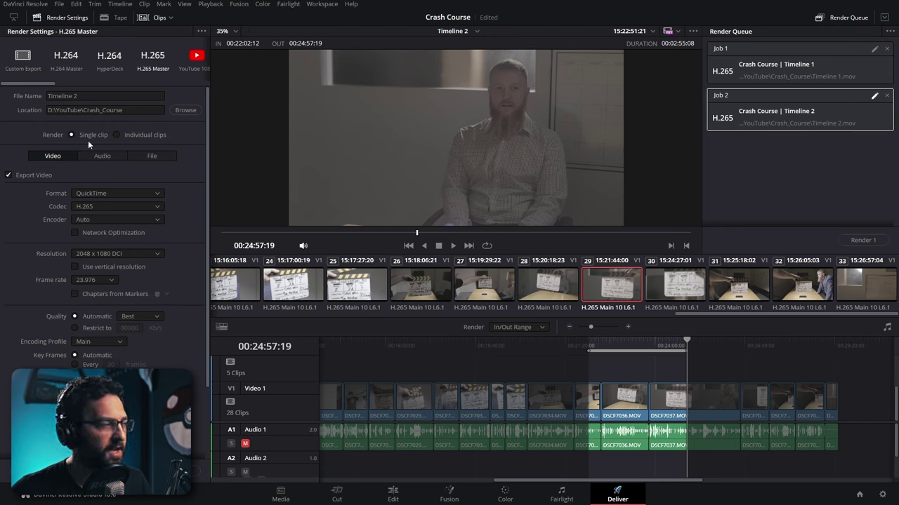
{"action": "left_click", "coordinate": [93, 207]}
{"action": "left_click", "coordinate": [92, 234]}
{"action": "left_click", "coordinate": [116, 220]}
{"action": "left_click", "coordinate": [98, 284]}
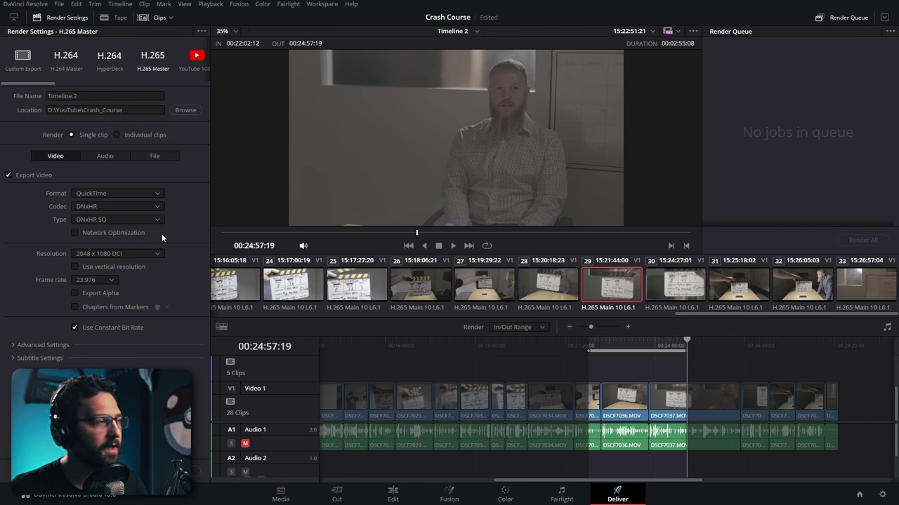
Save the current render settings as a new preset named DNxHR SQ
{"action": "left_click", "coordinate": [201, 32]}
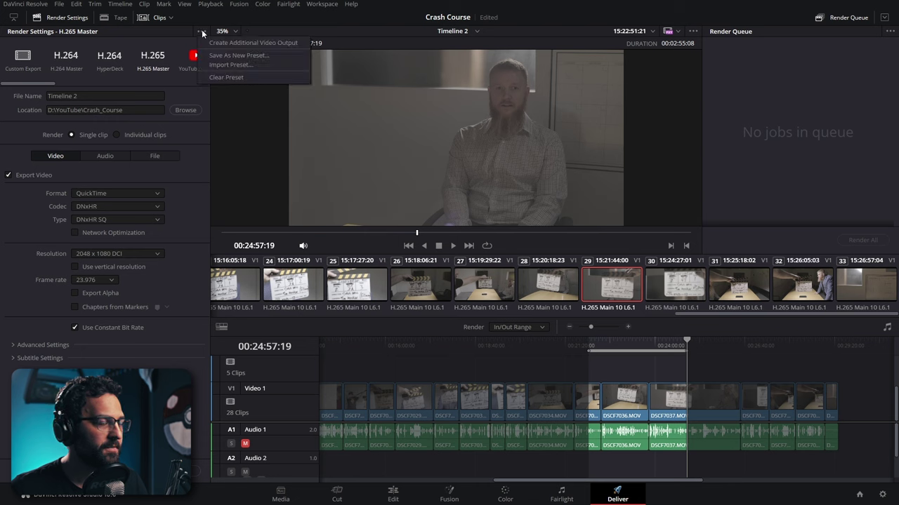
{"action": "left_click", "coordinate": [254, 55]}
{"action": "type", "text": "DNxHR SQ"}
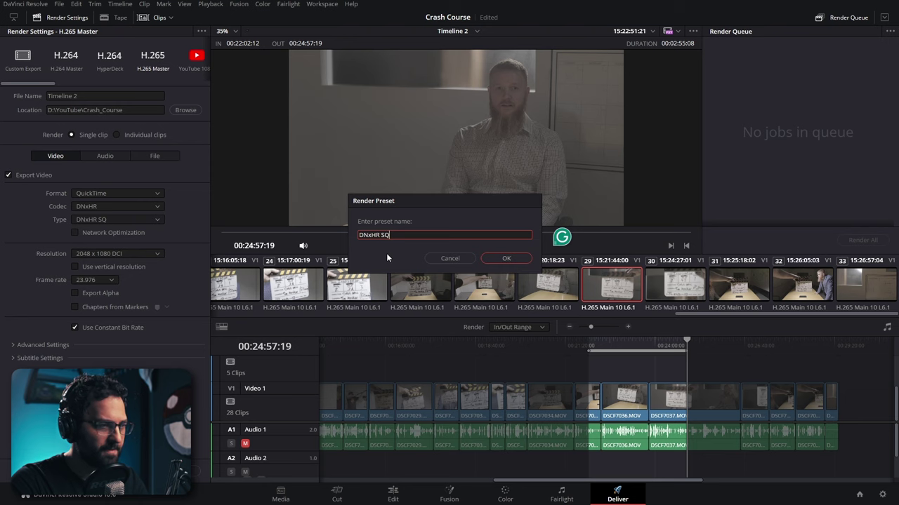
{"action": "key", "text": "Return"}
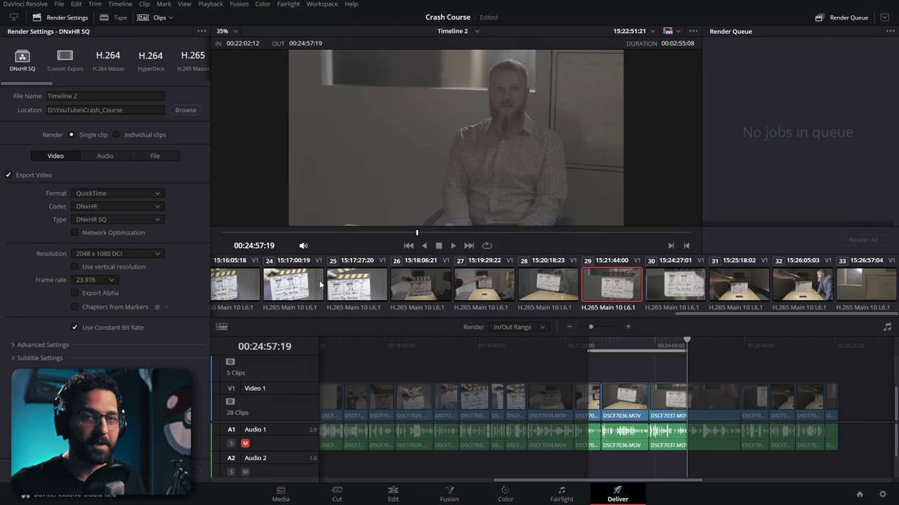
Select Timeline 1 and Timeline 2 on the Media page and add them to the render queue using the DNxHR SQ preset
{"action": "left_click", "coordinate": [275, 500]}
{"action": "left_click", "coordinate": [493, 287]}
{"action": "left_click", "coordinate": [435, 286], "text": "ctrl"}
{"action": "right_click", "coordinate": [509, 281]}
{"action": "mouse_move", "coordinate": [650, 287]}
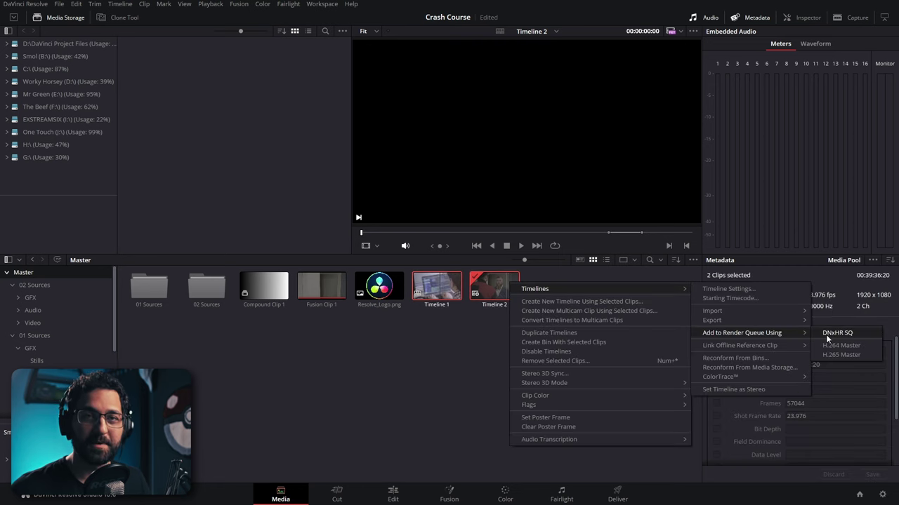